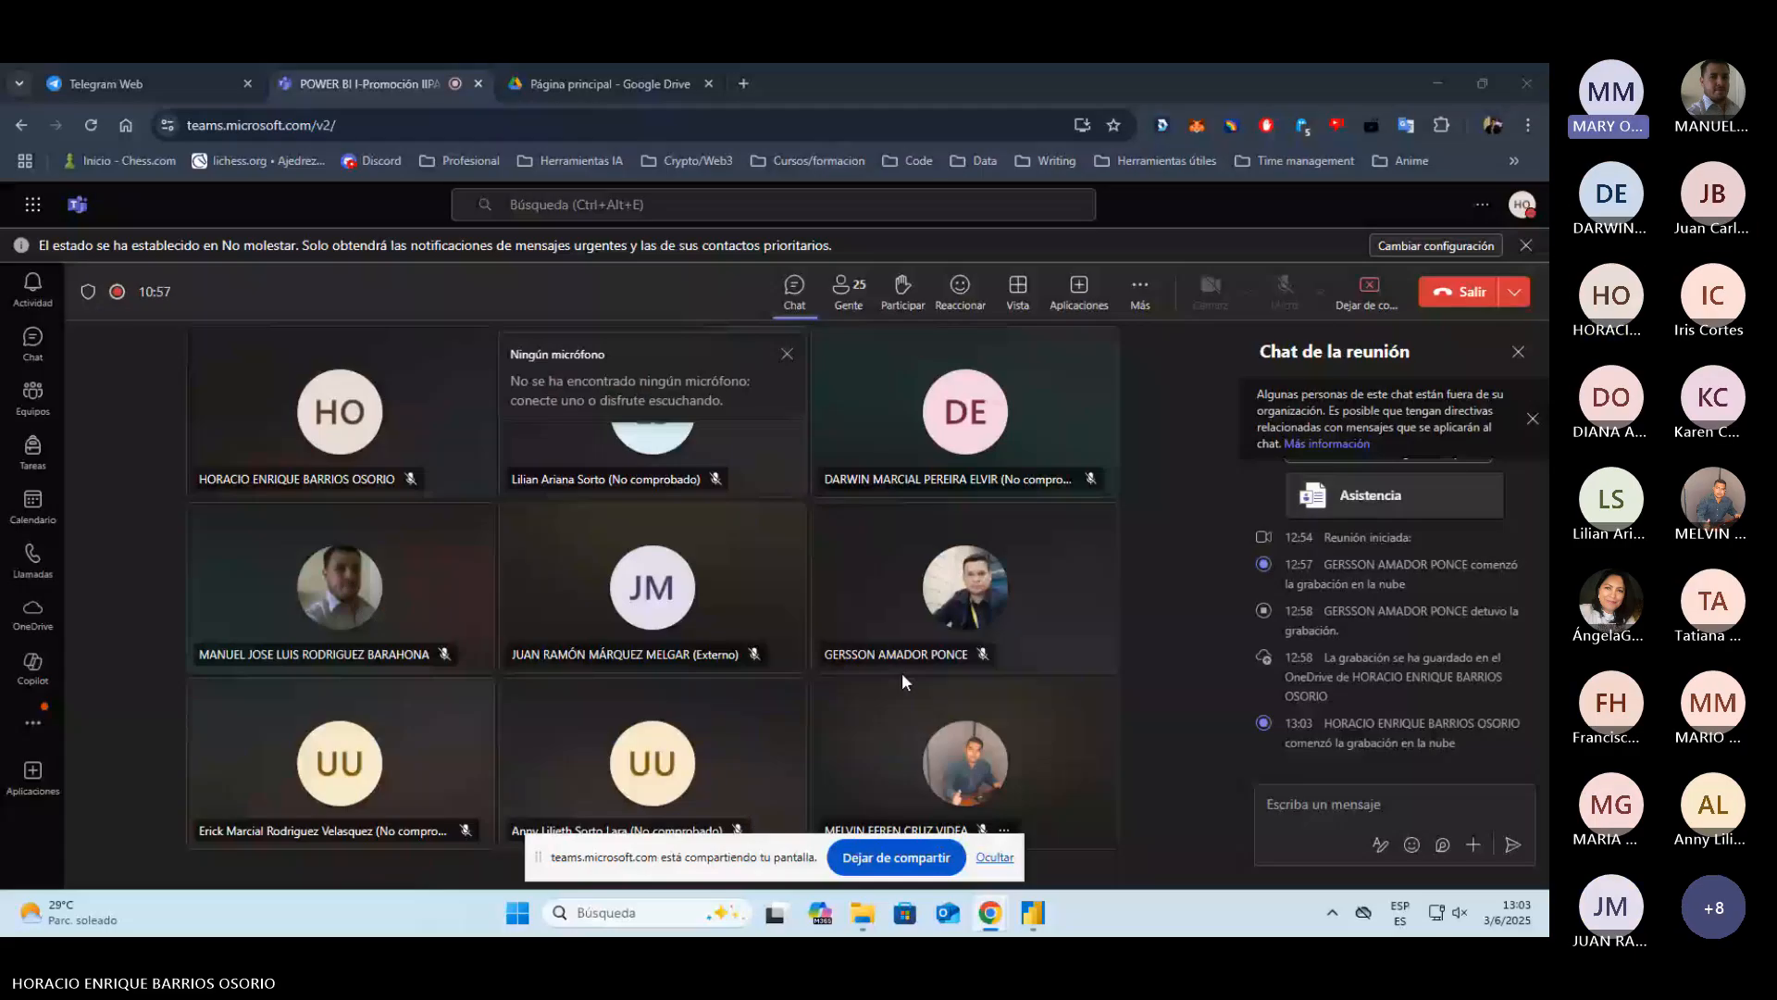
Step: Dismiss the recording and transcription notice in the Teams meeting
{"action": "left_click", "coordinate": [598, 67]}
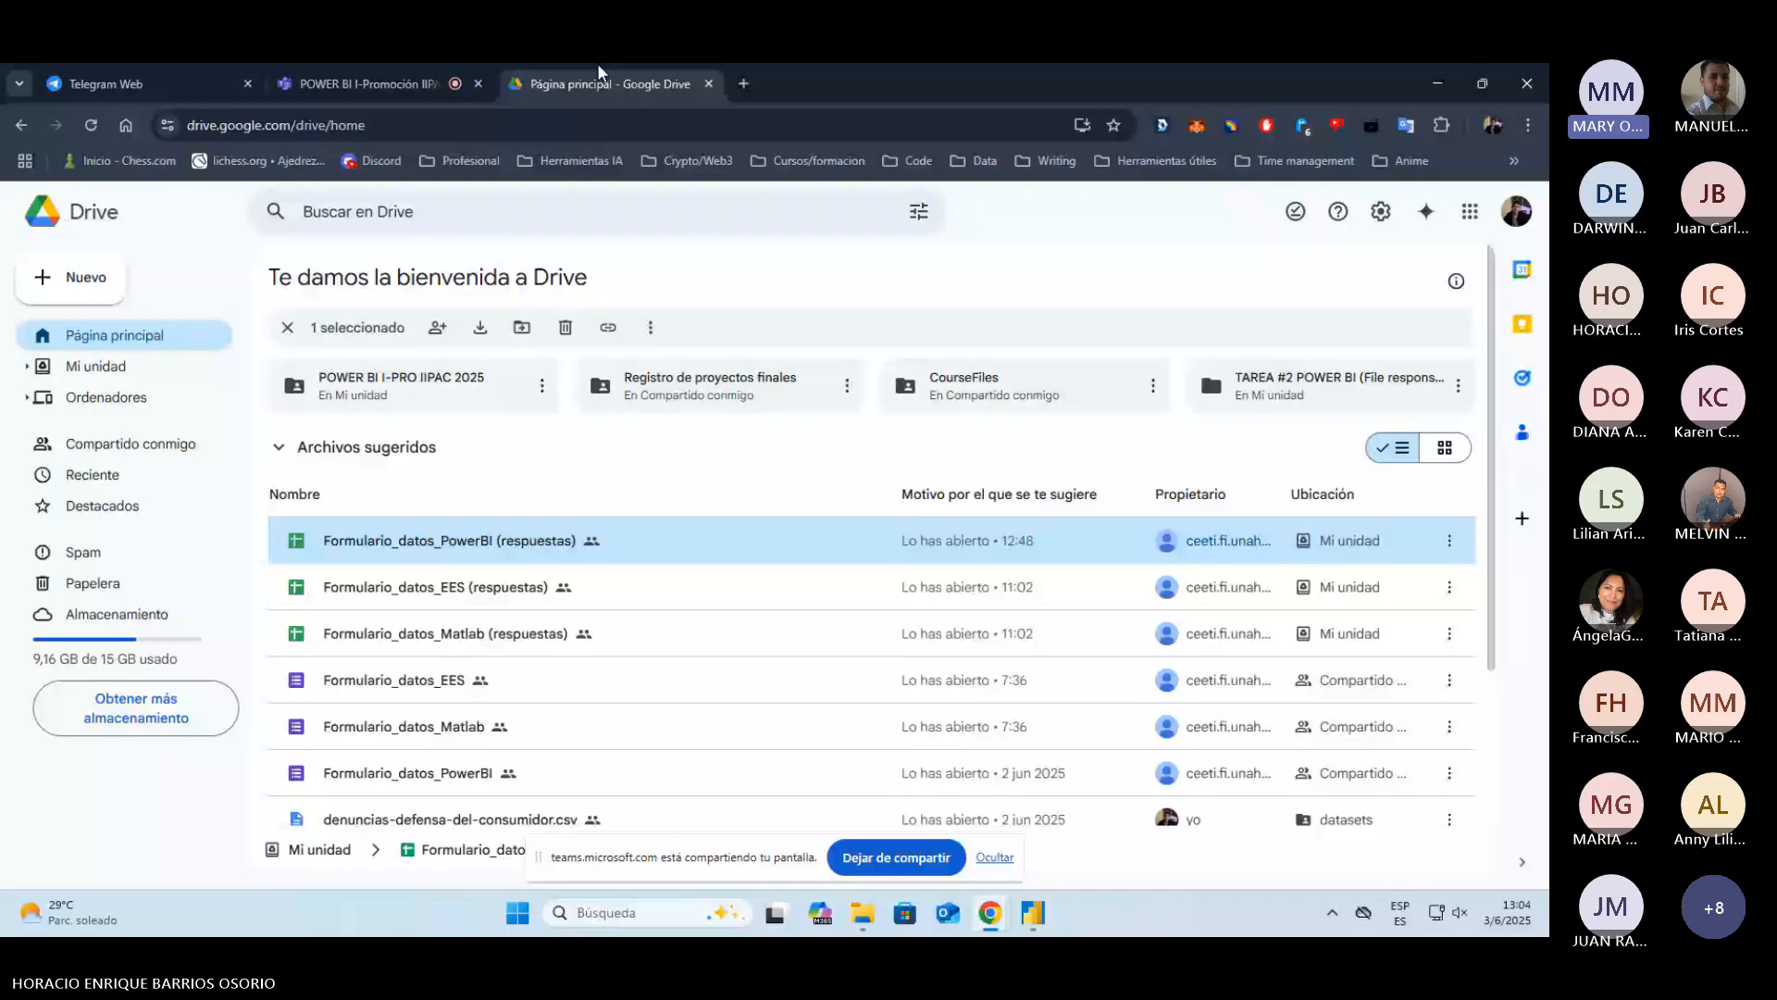
{"action": "left_click", "coordinate": [466, 74]}
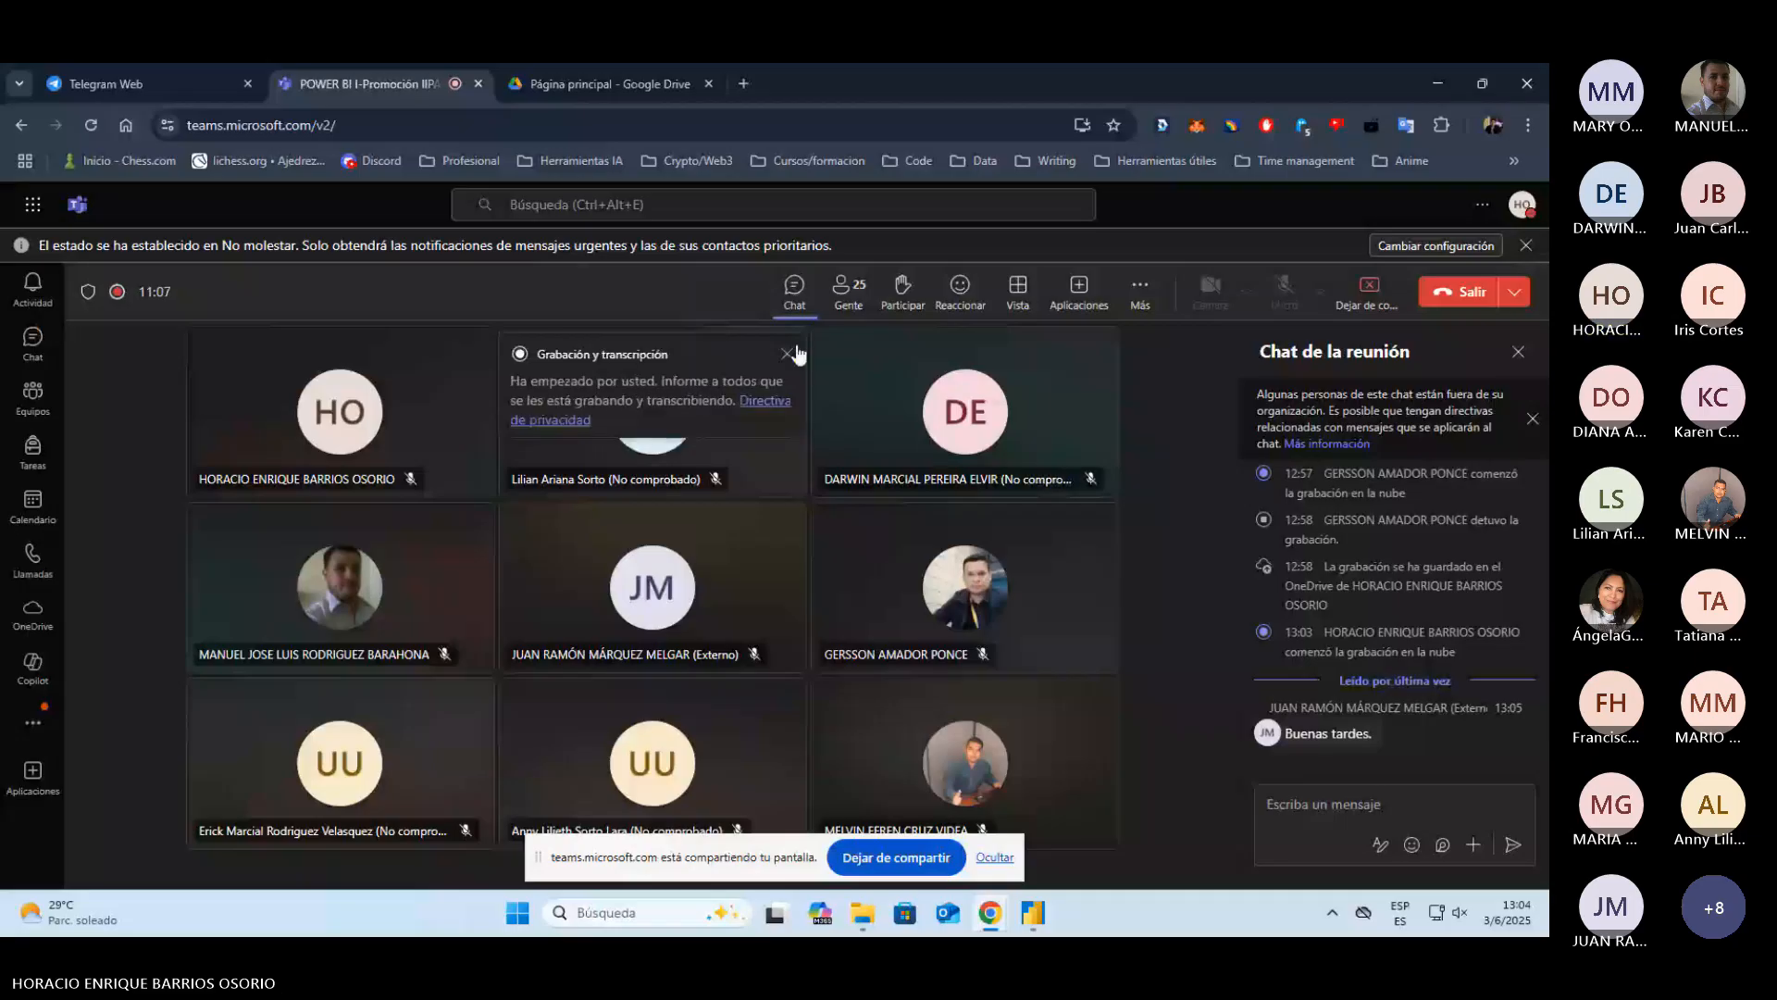
{"action": "left_click", "coordinate": [786, 353]}
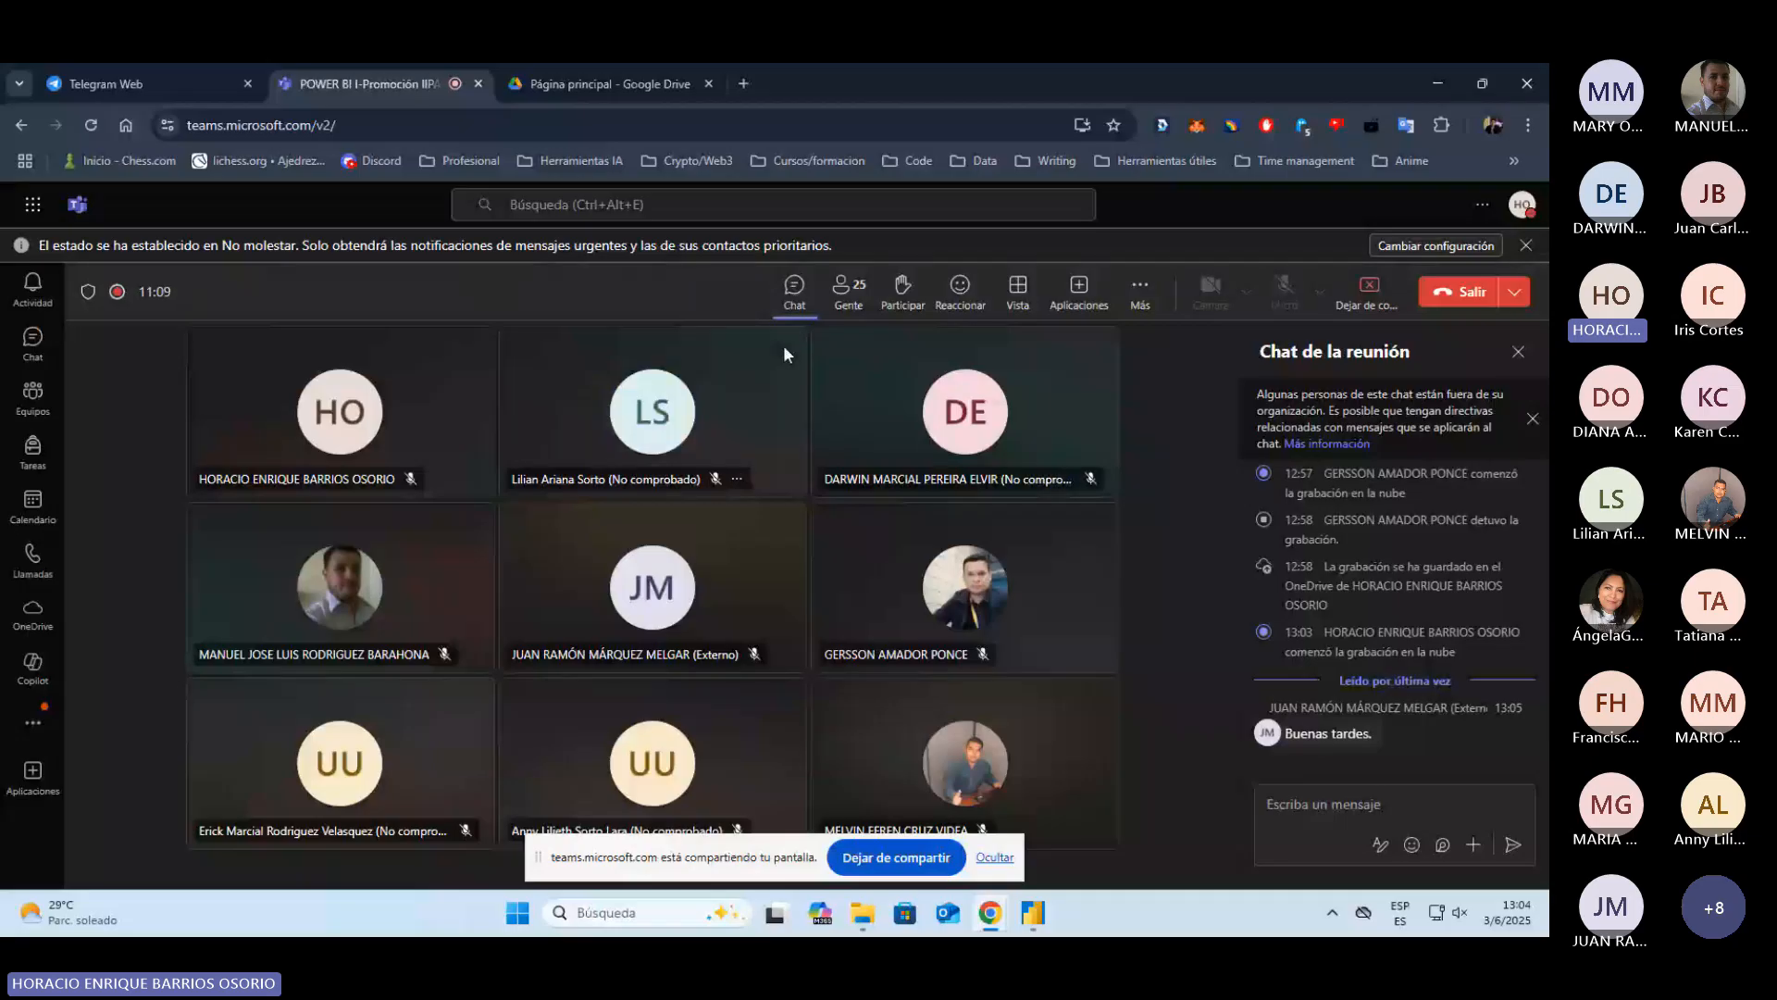
Step: In Google Drive, go to the datasets folder inside POWER BI I-PRO IIPAC 2025 and select denuncias-defensa-del-consumidor.csv
{"action": "left_click", "coordinate": [648, 63]}
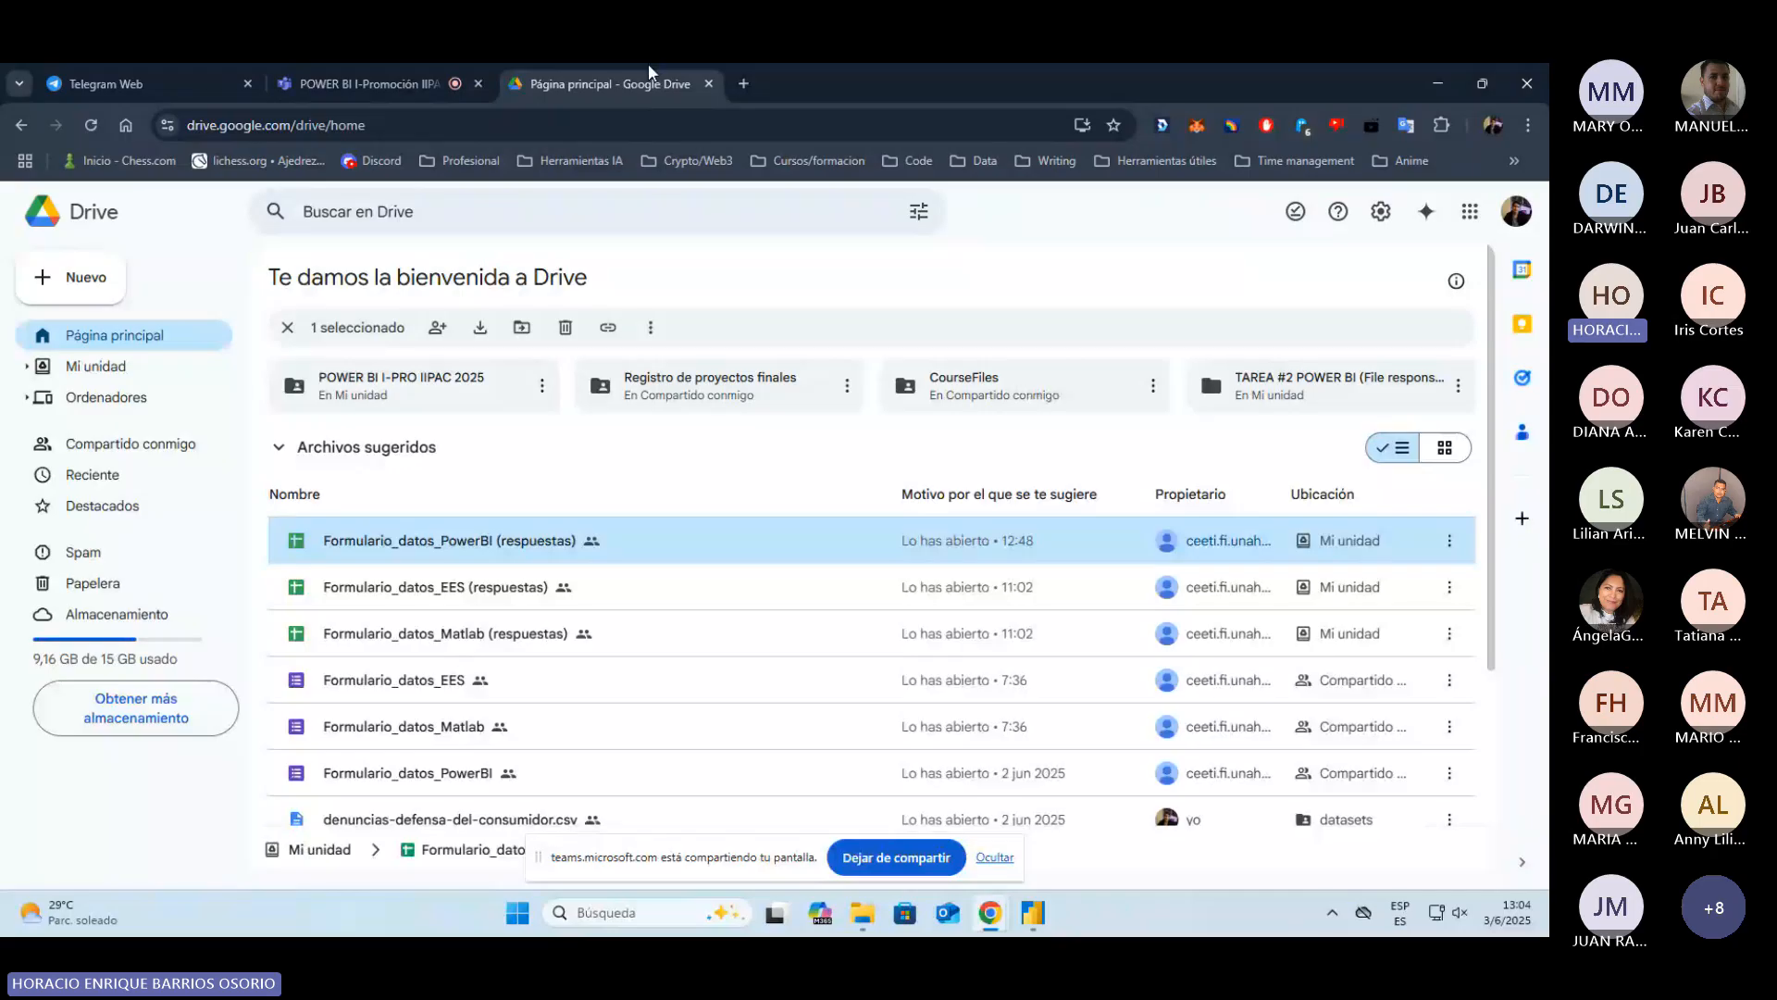
{"action": "left_click", "coordinate": [488, 405]}
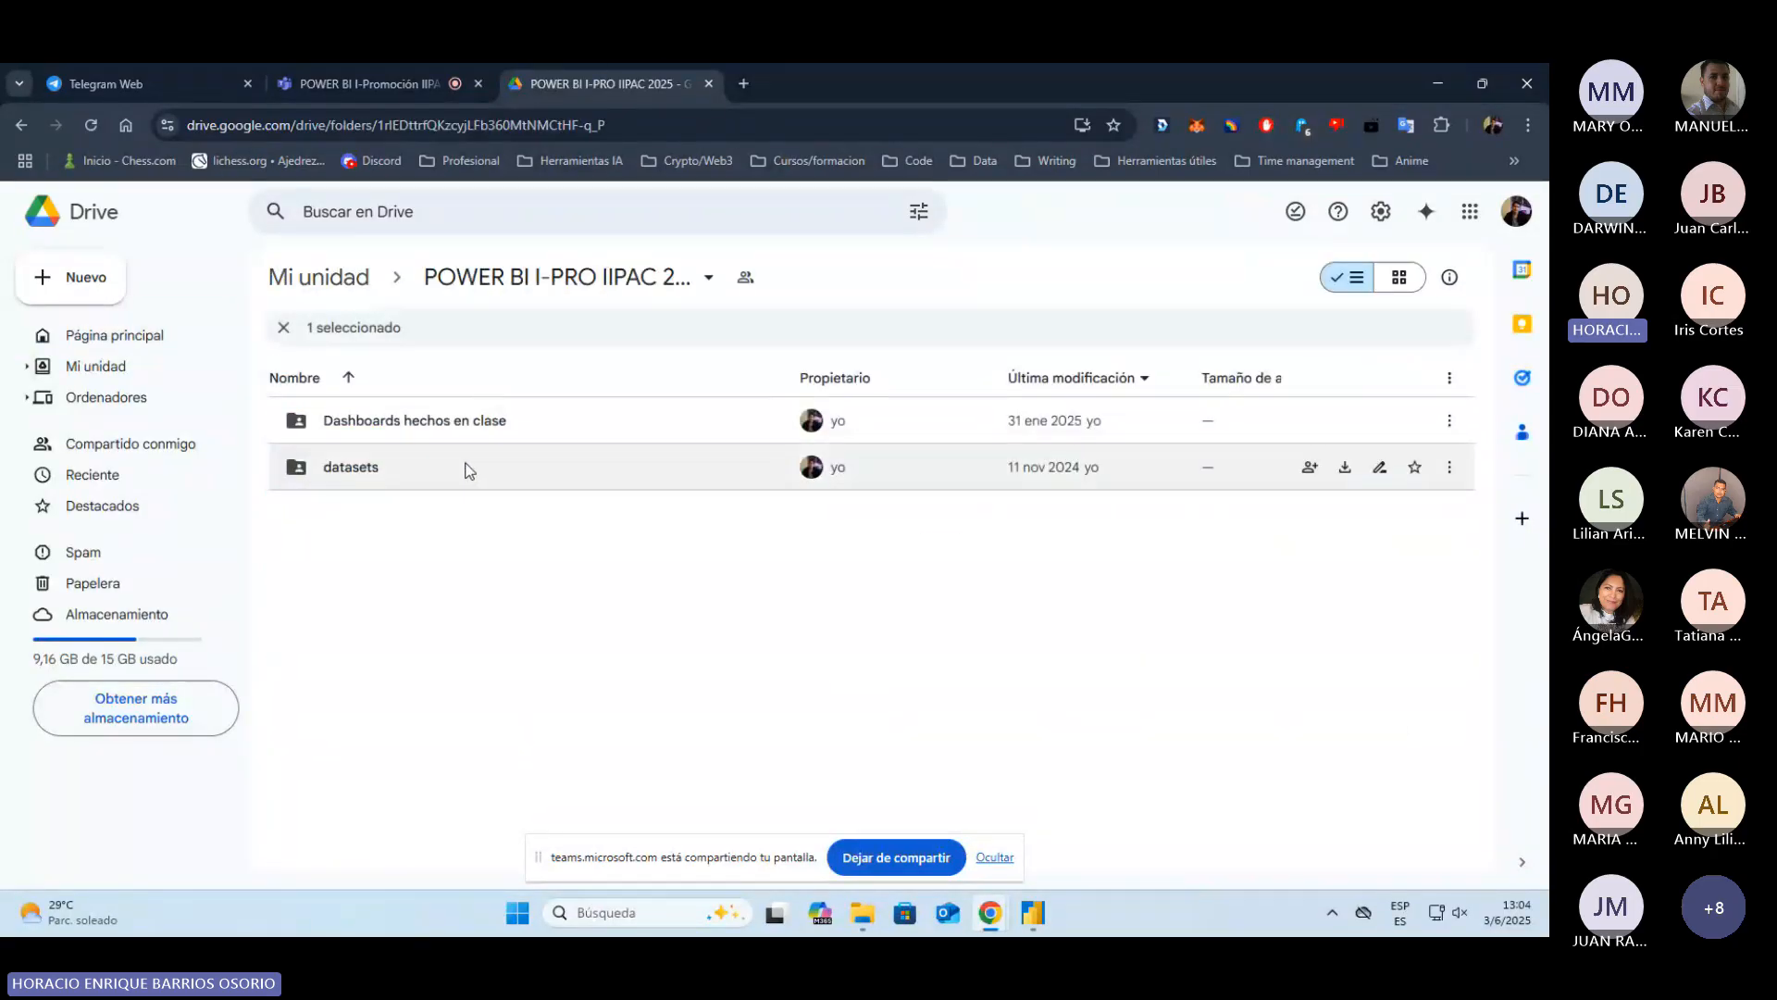
{"action": "double_click", "coordinate": [467, 469]}
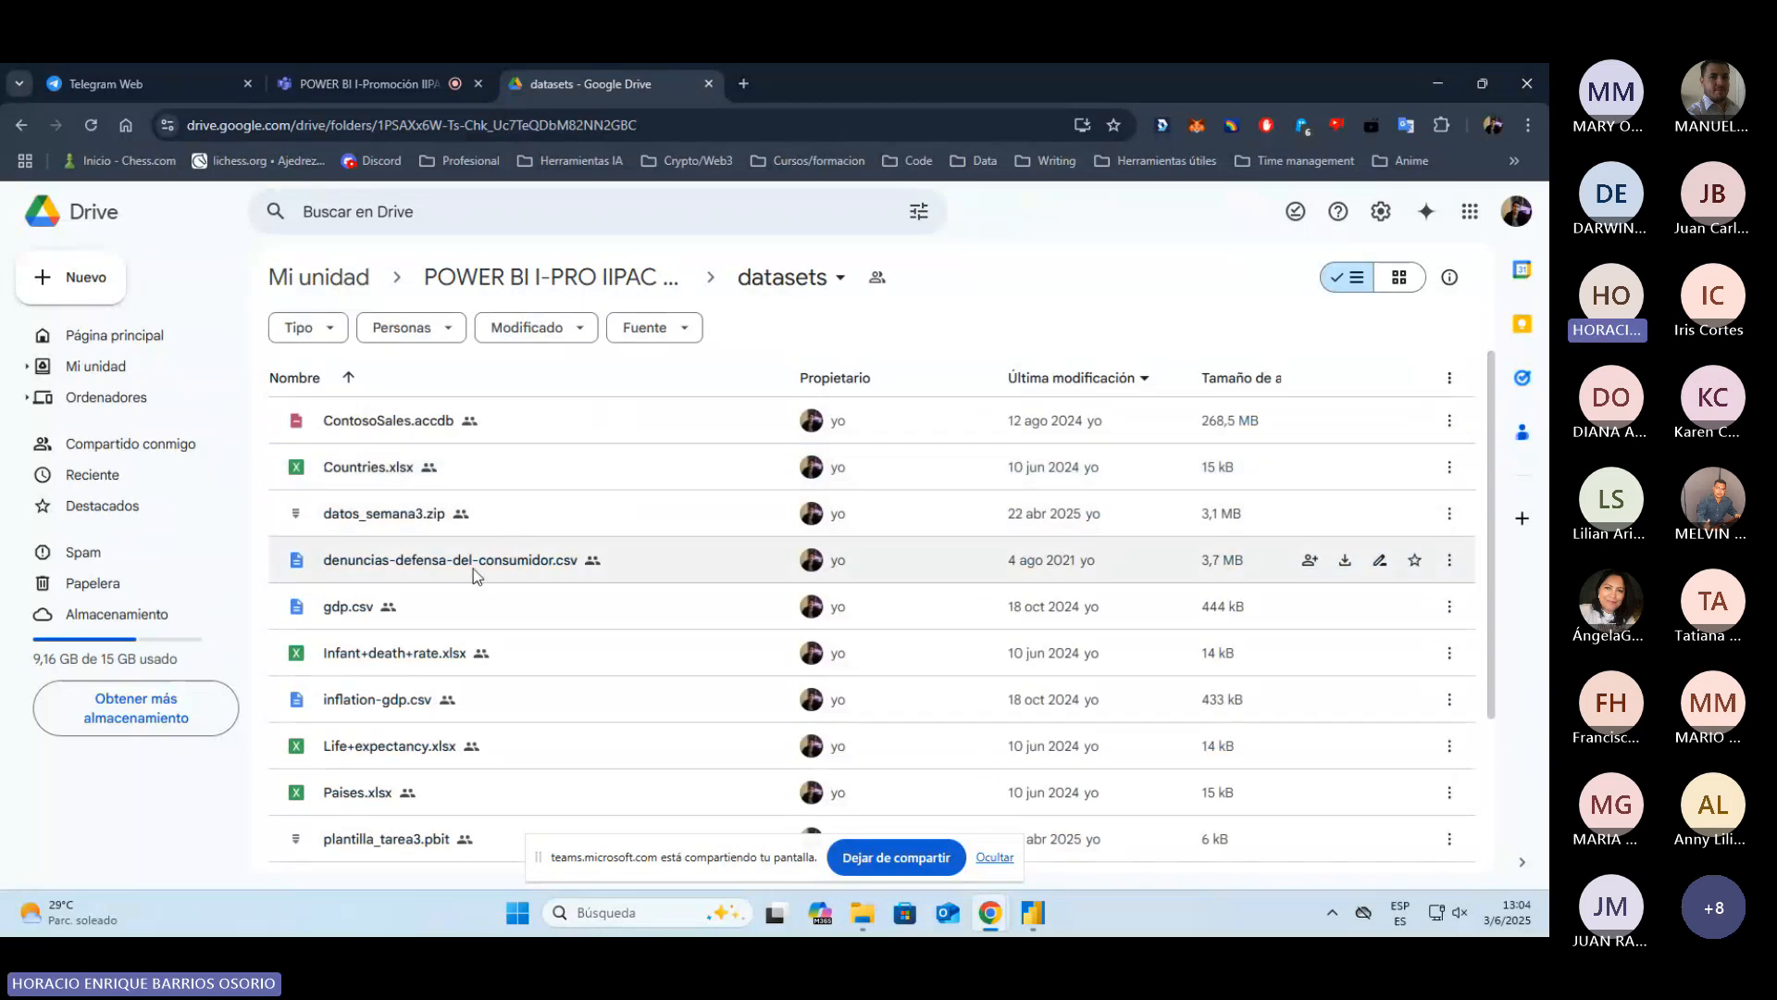
{"action": "left_click", "coordinate": [515, 565]}
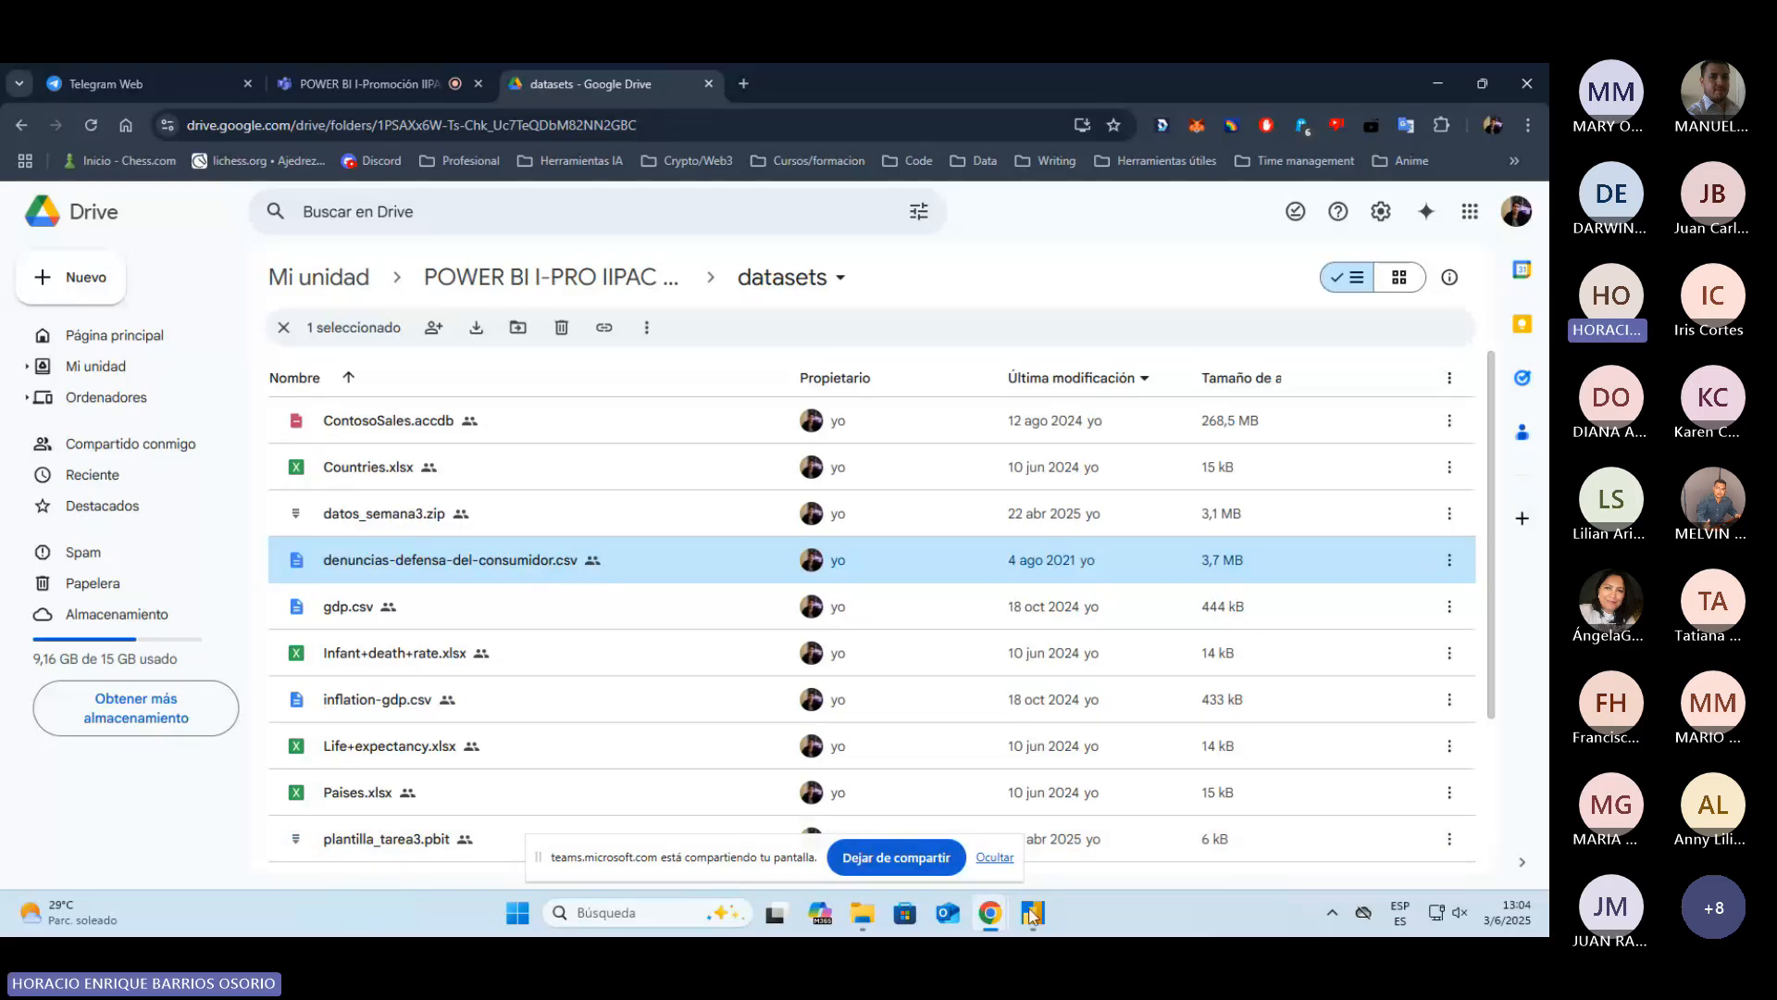
Step: Switch to Power BI Desktop and look into the date hierarchy of the Fecha field, leaving it collapsed
{"action": "key", "text": "alt+Tab"}
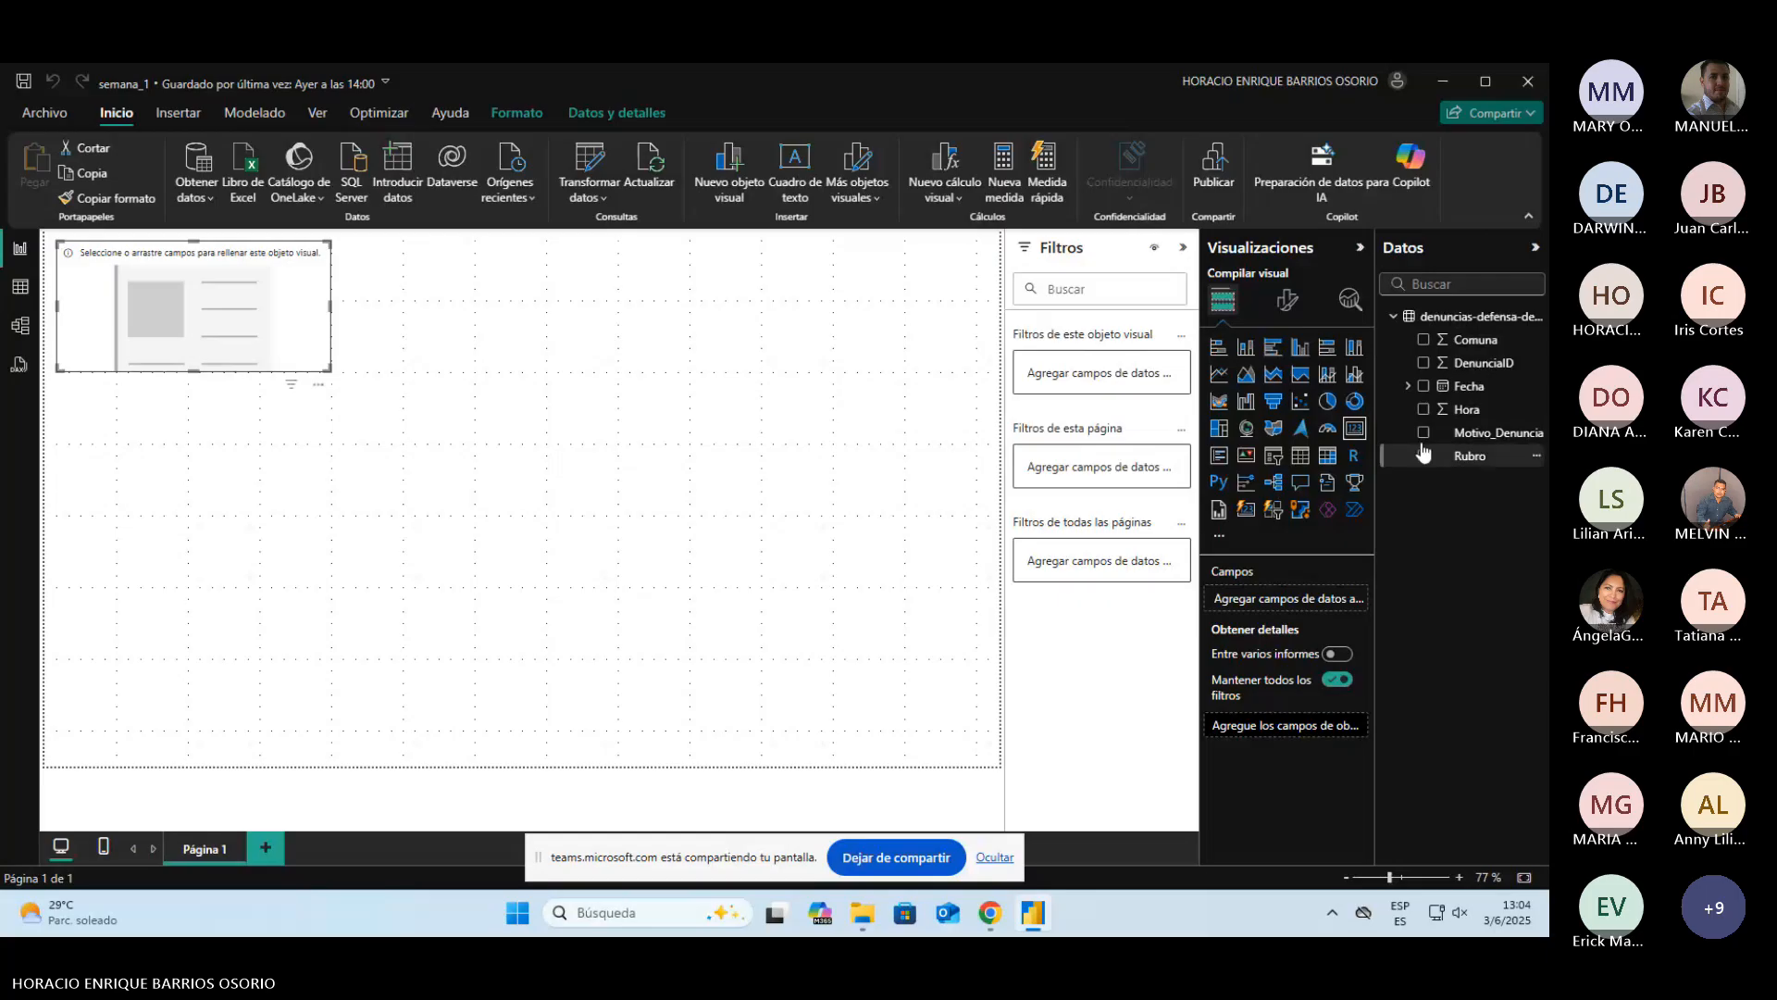
{"action": "left_click", "coordinate": [1408, 386]}
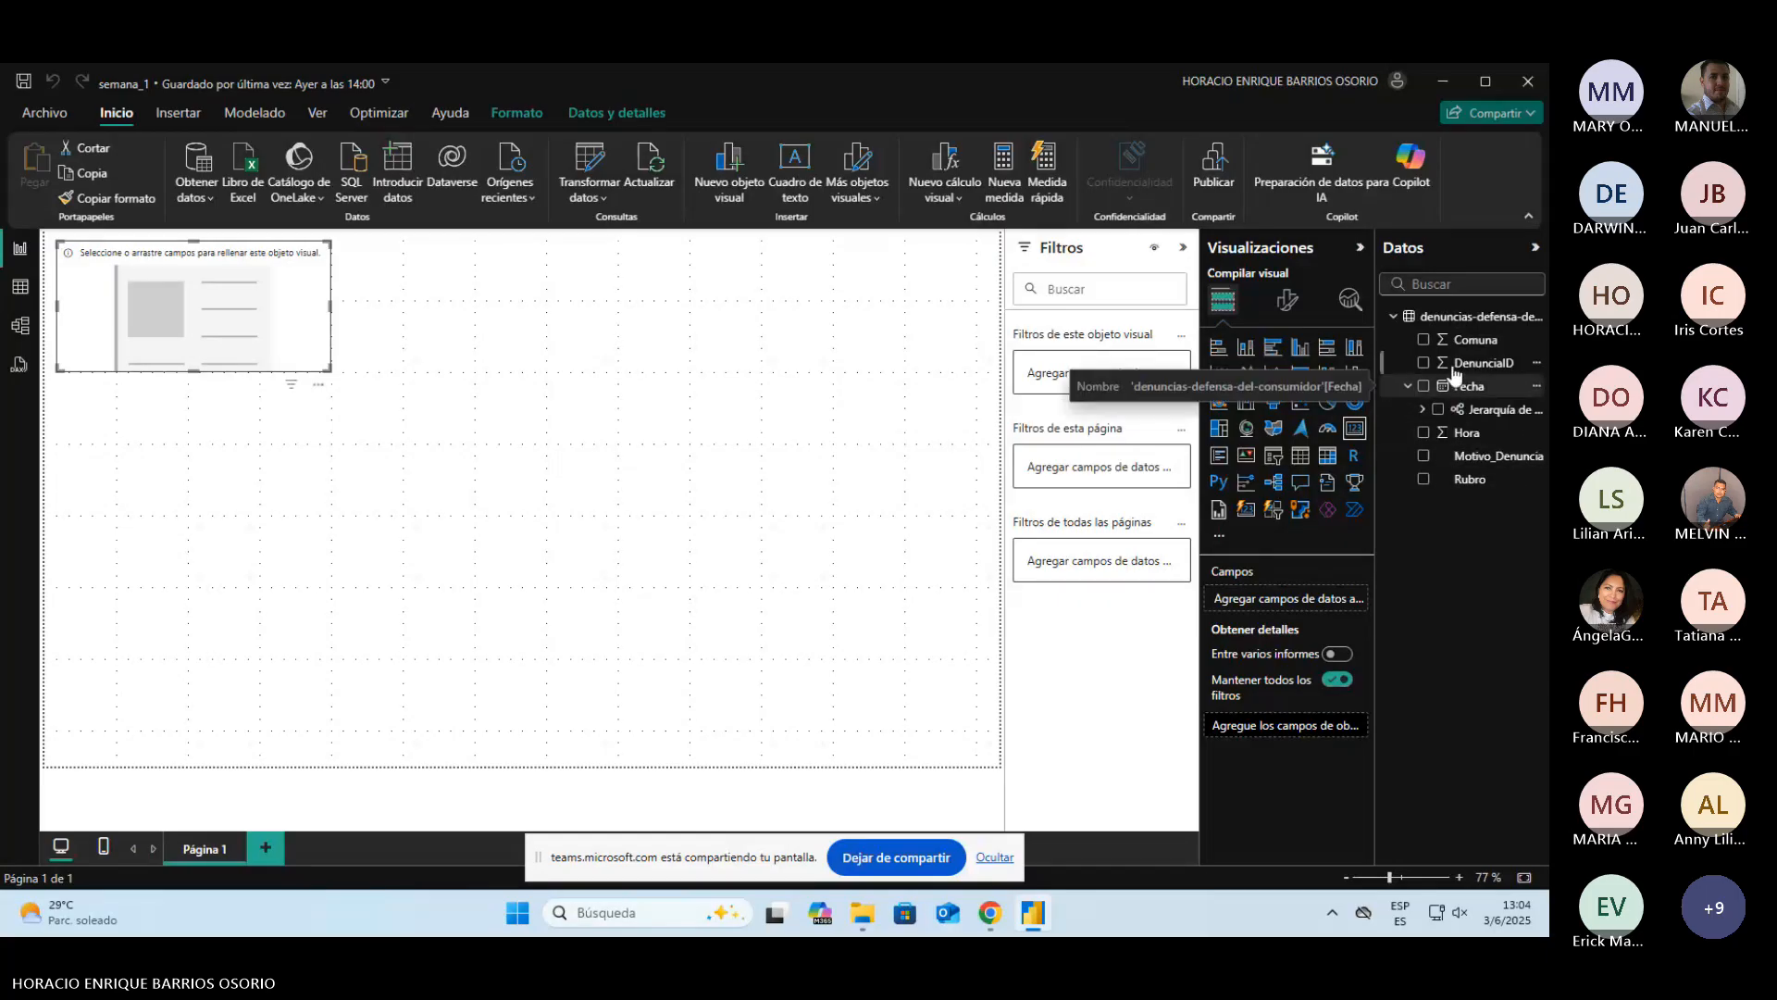
{"action": "left_click", "coordinate": [1408, 386]}
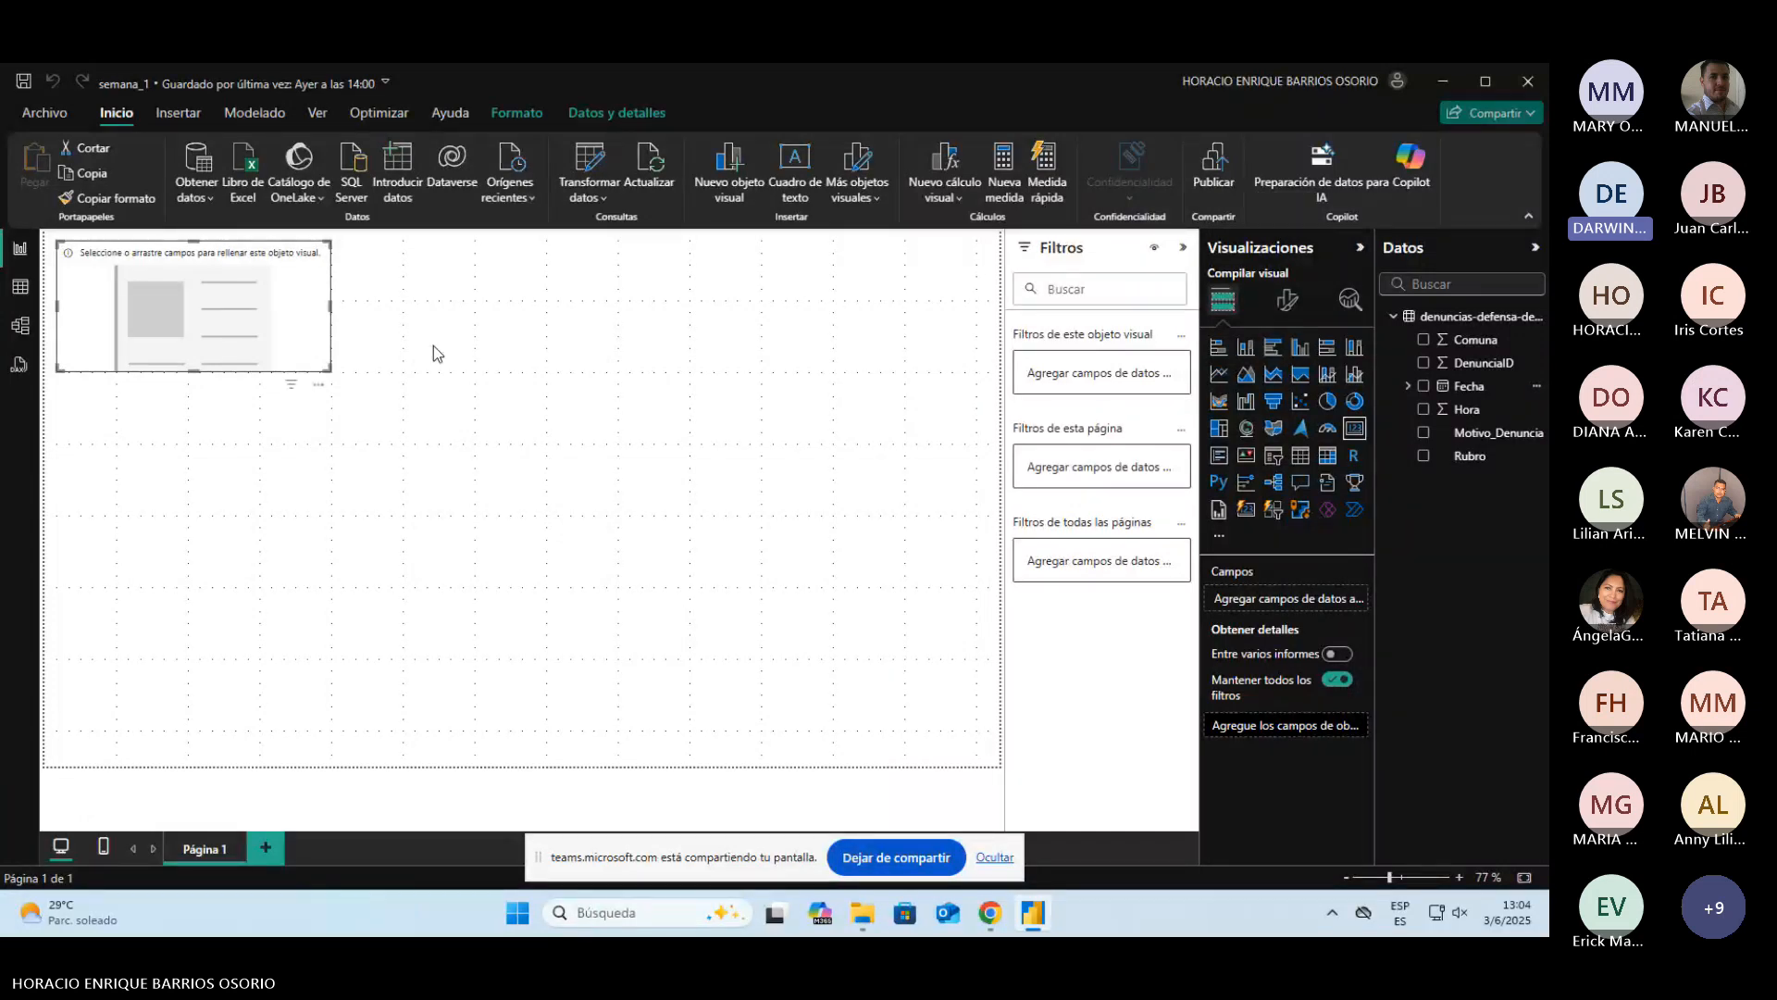
Step: Hide the report's filters area and make the empty card visual slightly narrower
{"action": "left_click", "coordinate": [1187, 250]}
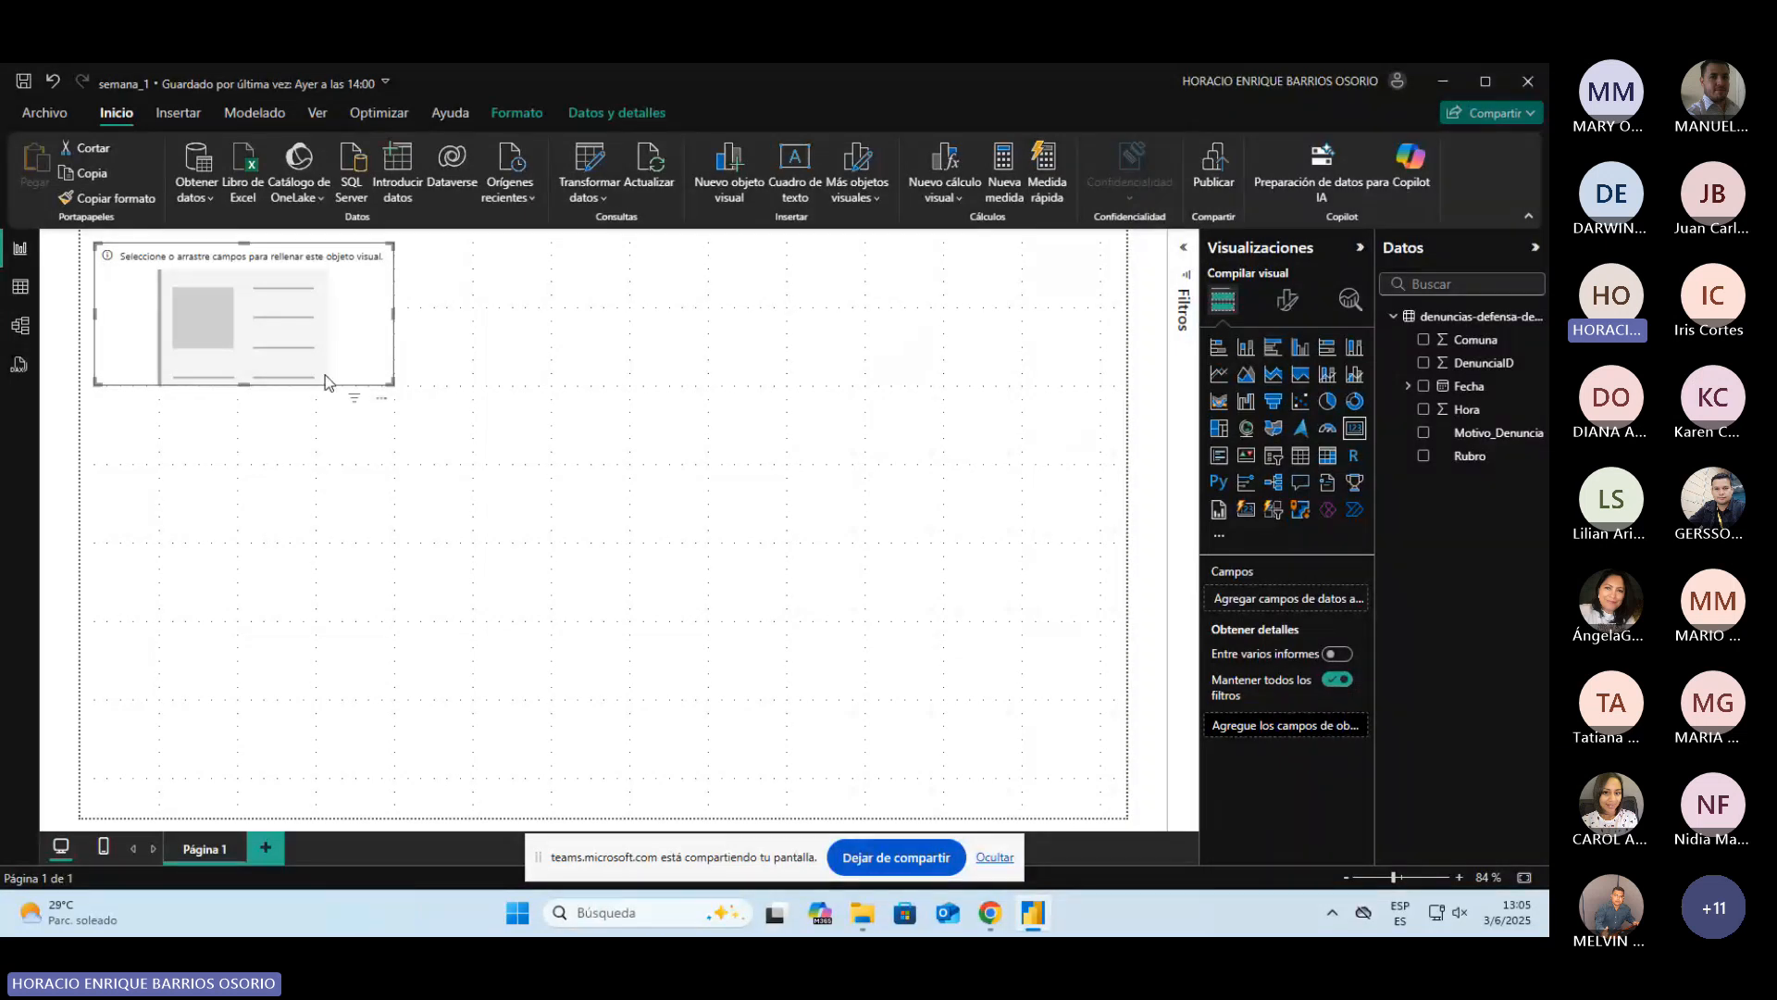
{"action": "left_click_drag", "start_coordinate": [388, 320], "coordinate": [361, 322]}
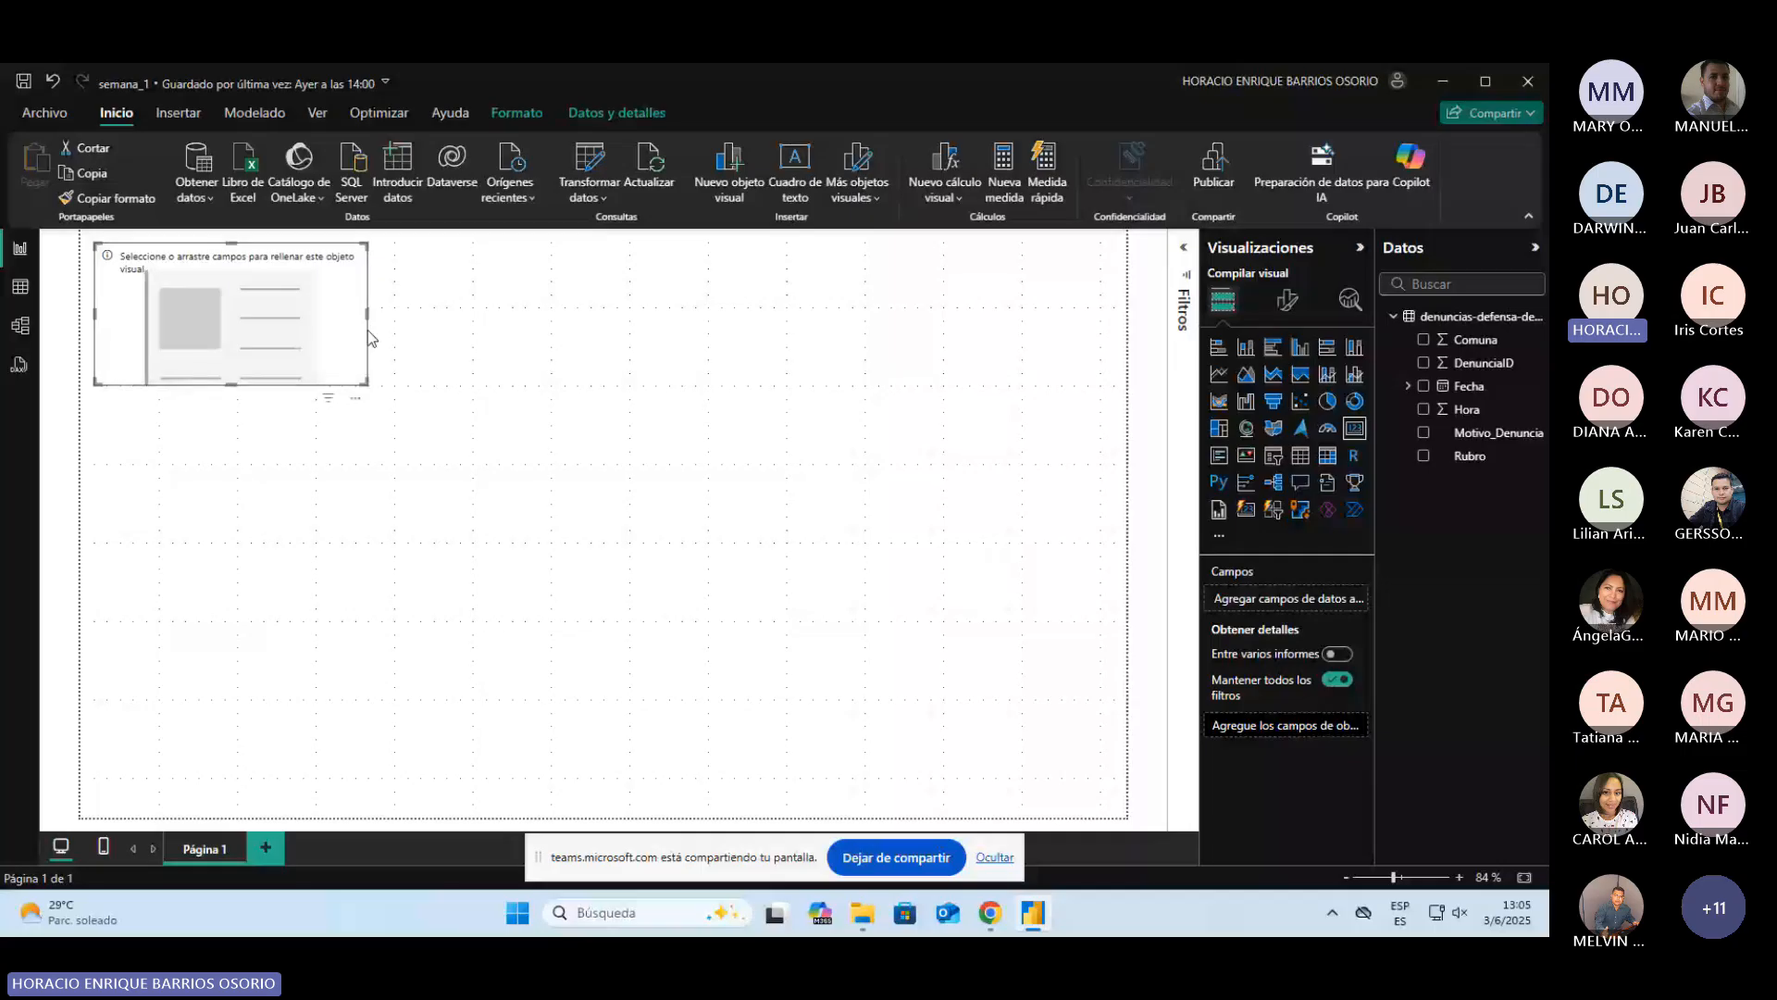
{"action": "left_click_drag", "start_coordinate": [373, 337], "coordinate": [370, 372]}
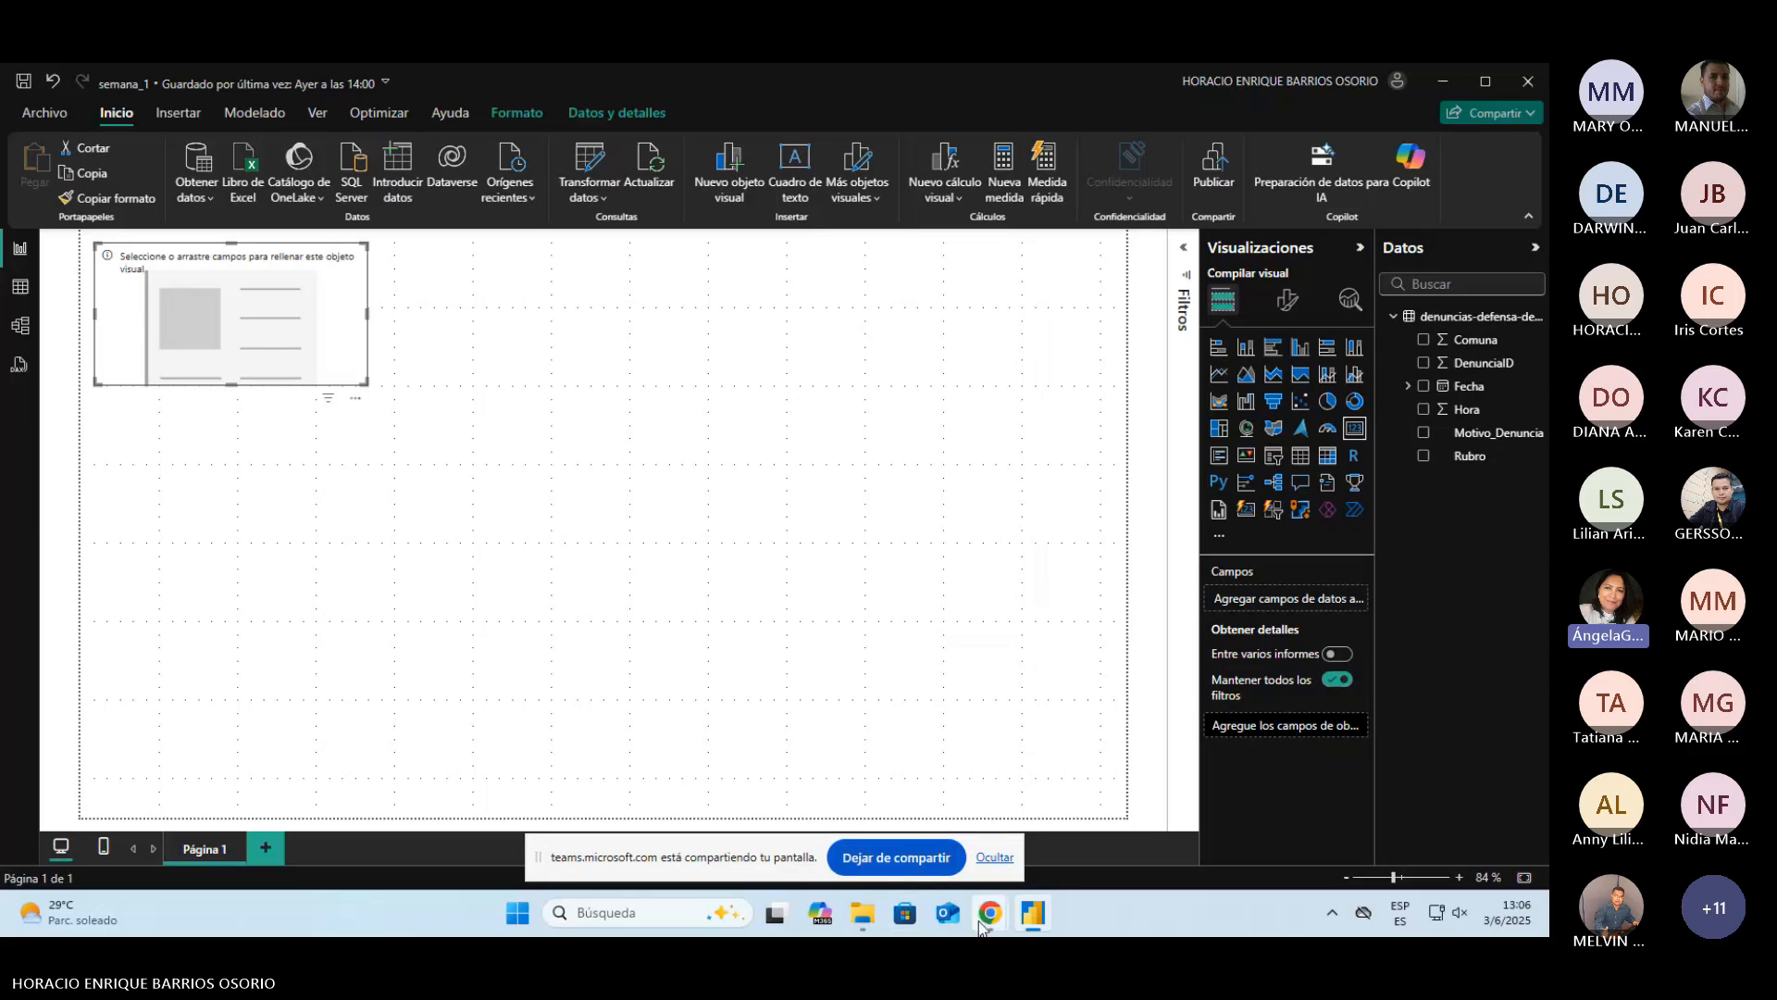
Step: Switch to the Teams meeting in the browser and view the two screenshots that participants posted in the chat
{"action": "mouse_move", "coordinate": [990, 912]}
{"action": "left_click", "coordinate": [869, 809]}
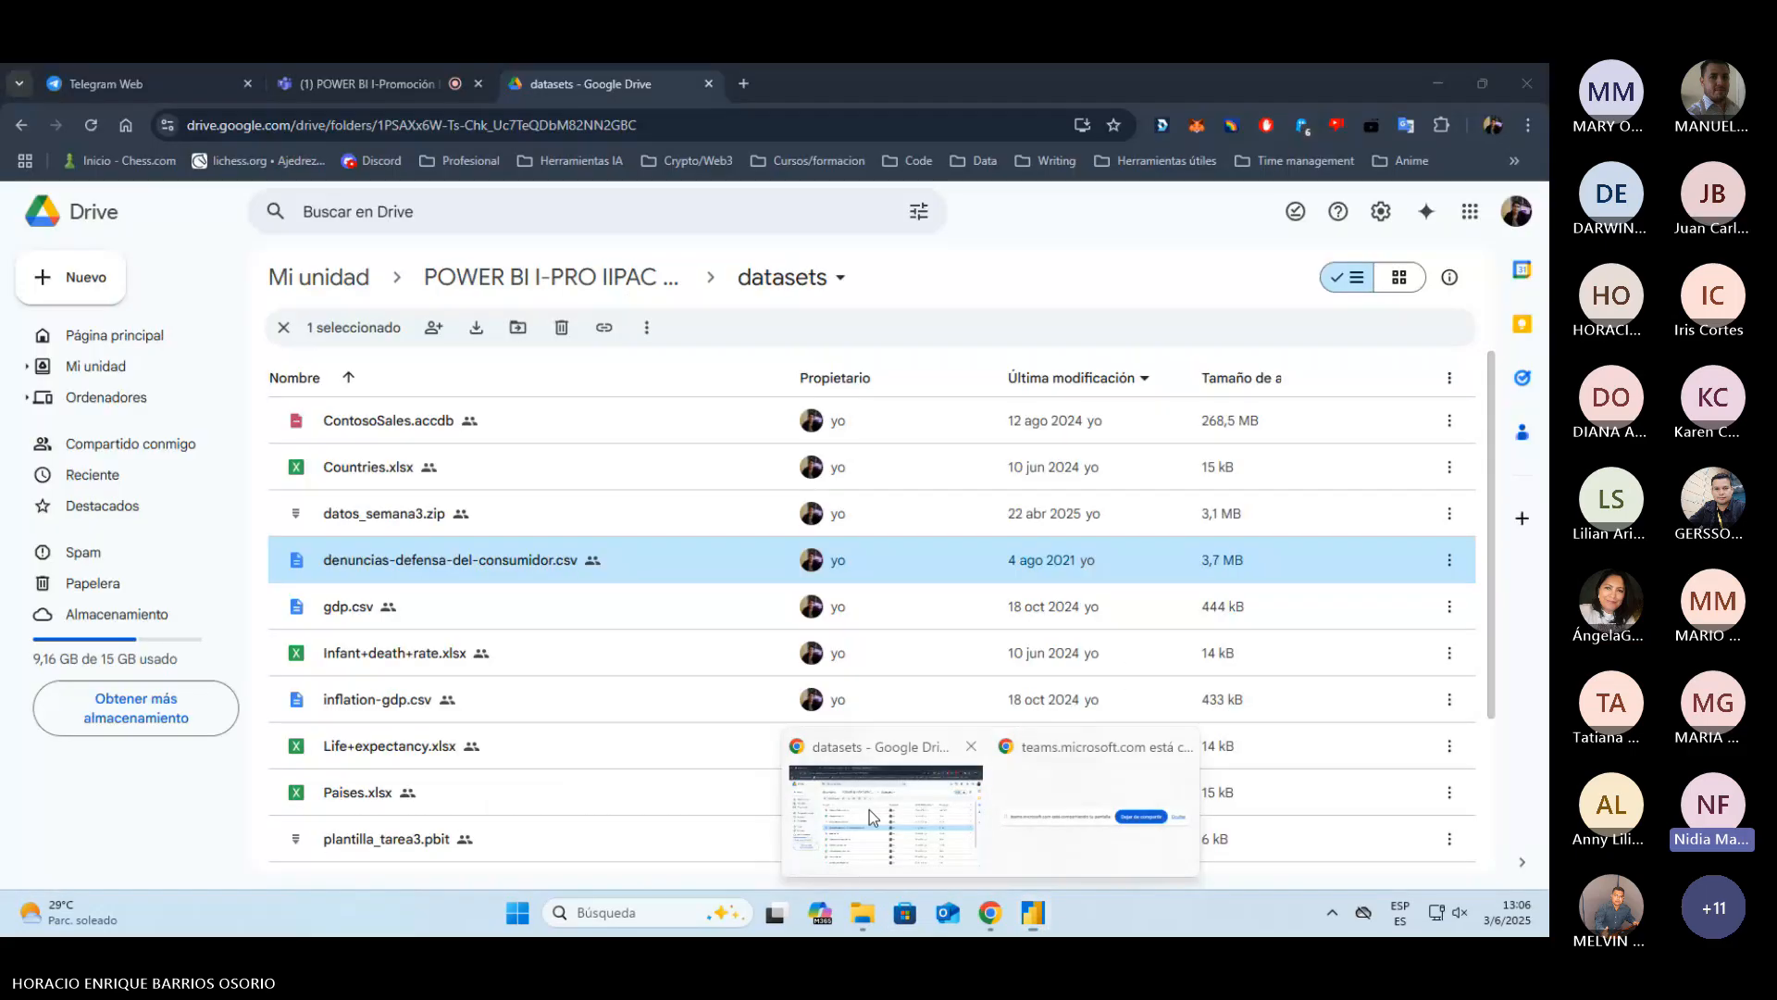
{"action": "left_click", "coordinate": [869, 809]}
{"action": "left_click", "coordinate": [379, 84]}
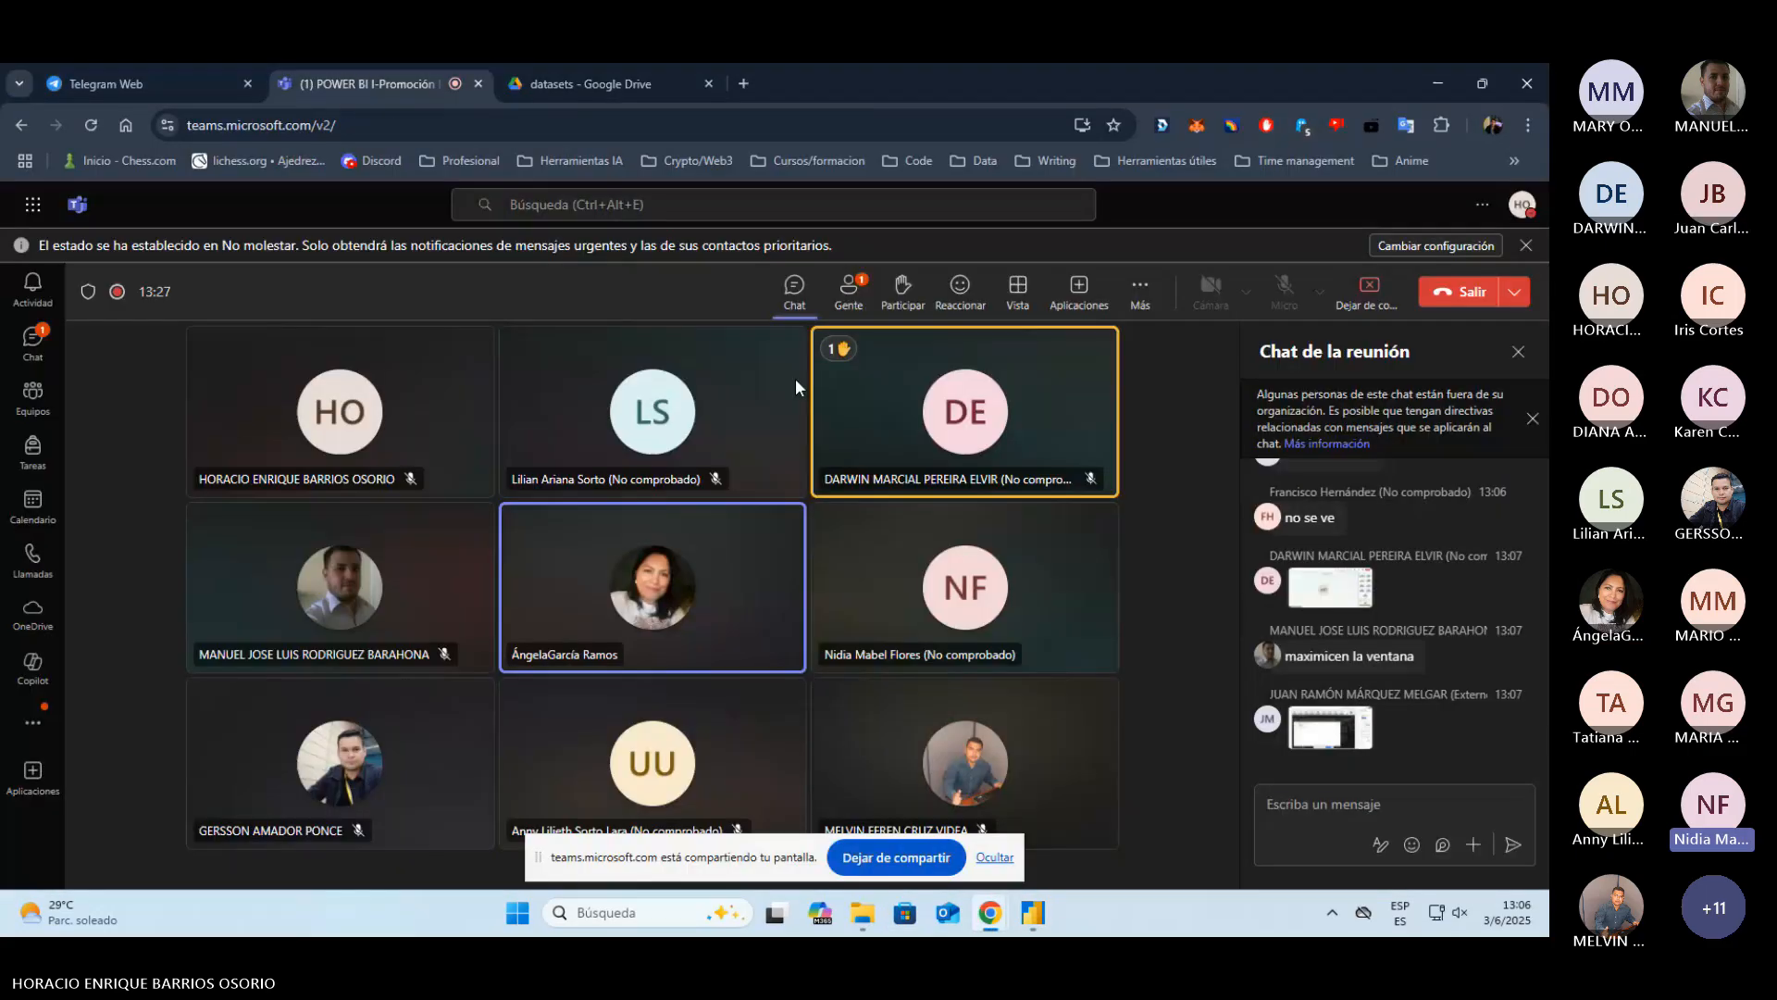
{"action": "left_click", "coordinate": [1331, 727]}
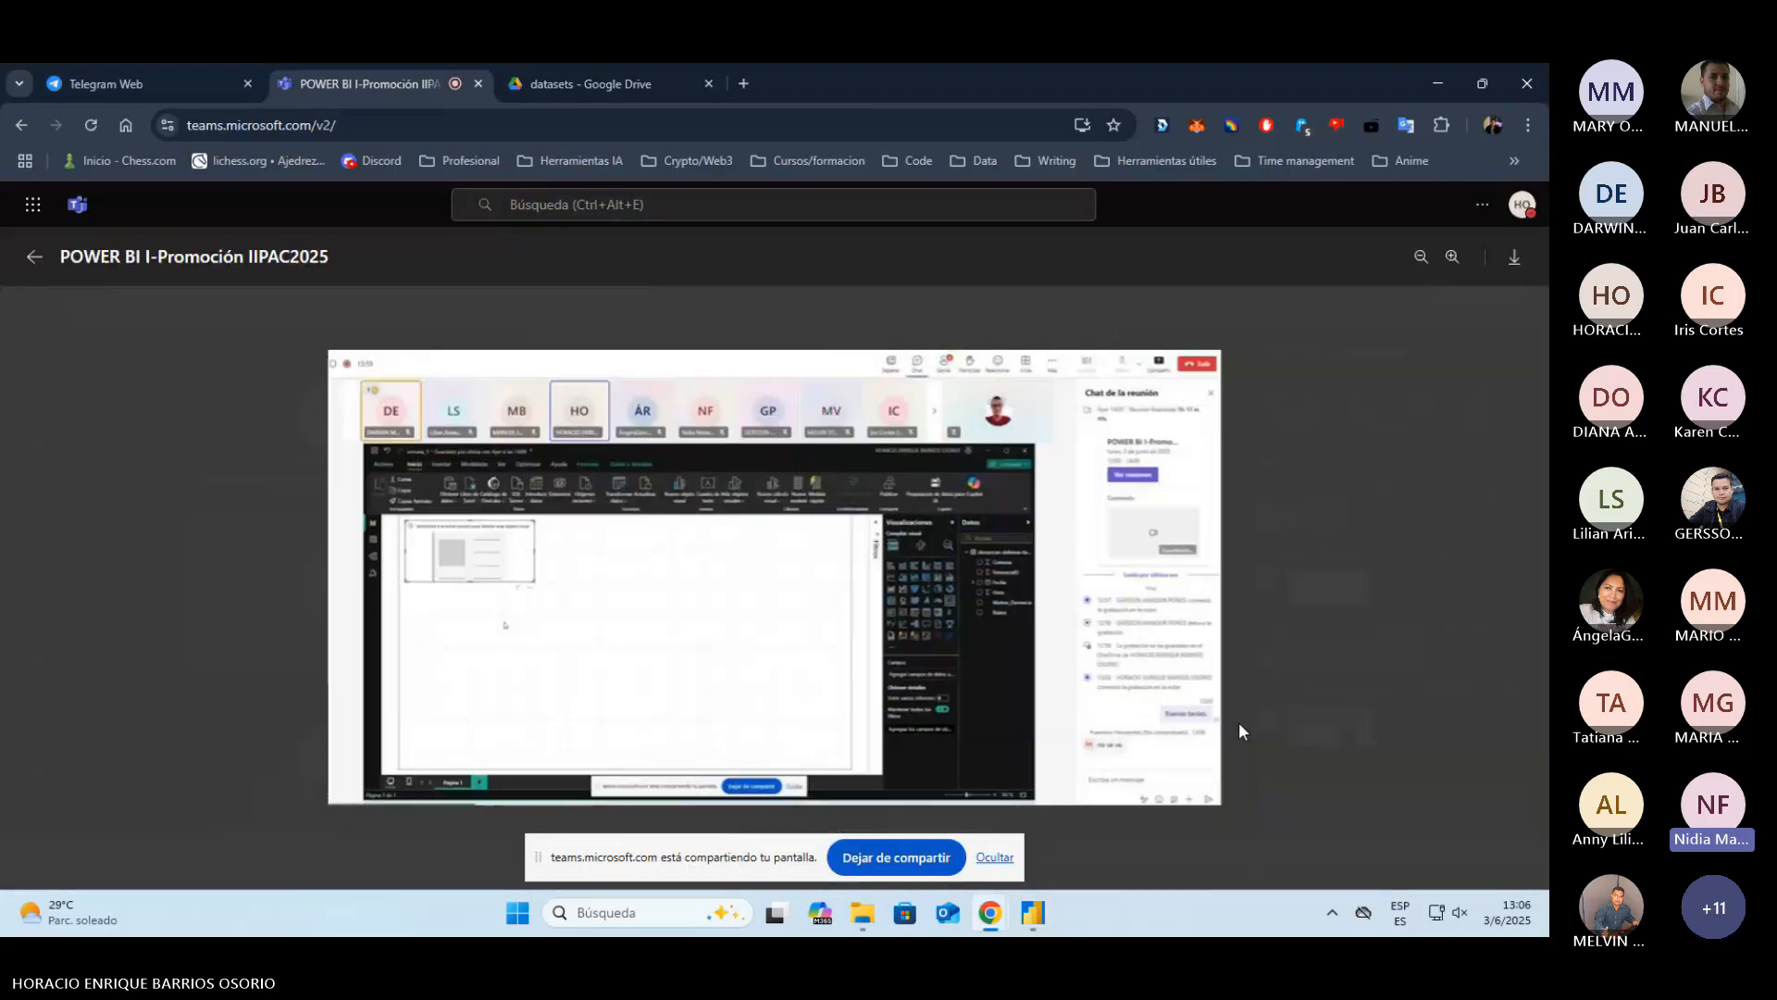
{"action": "key", "text": "Escape"}
{"action": "left_click", "coordinate": [1324, 593]}
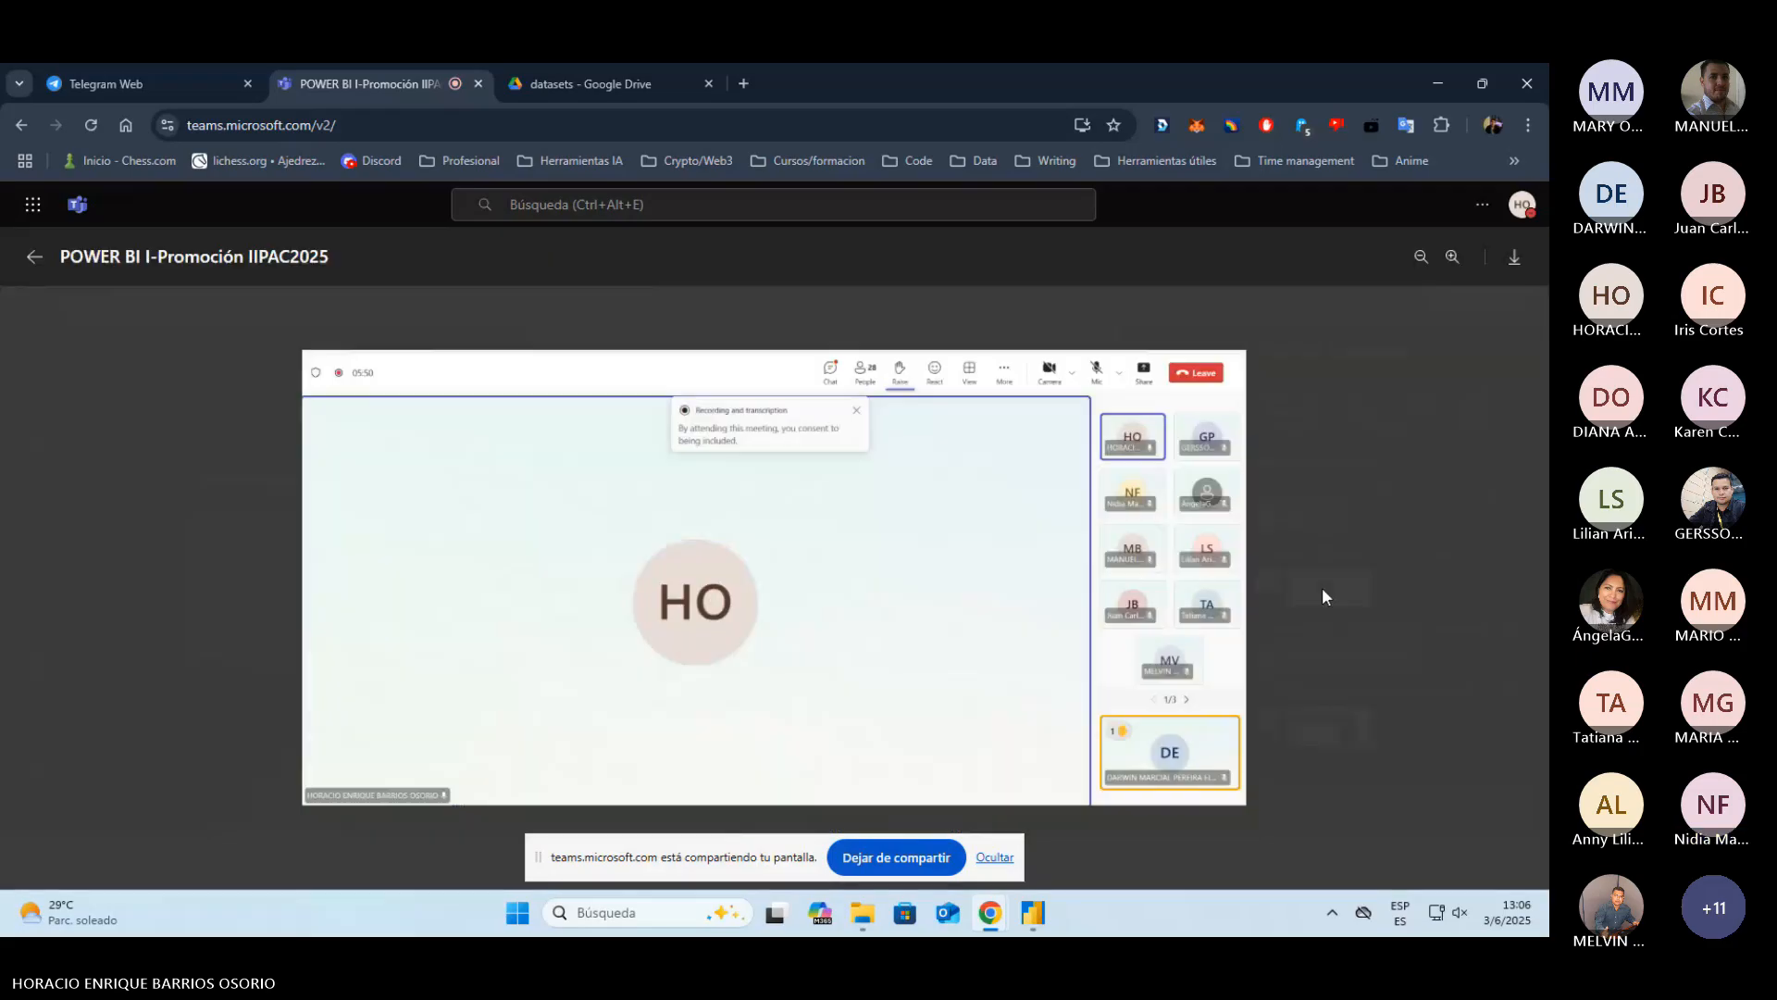
{"action": "key", "text": "Escape"}
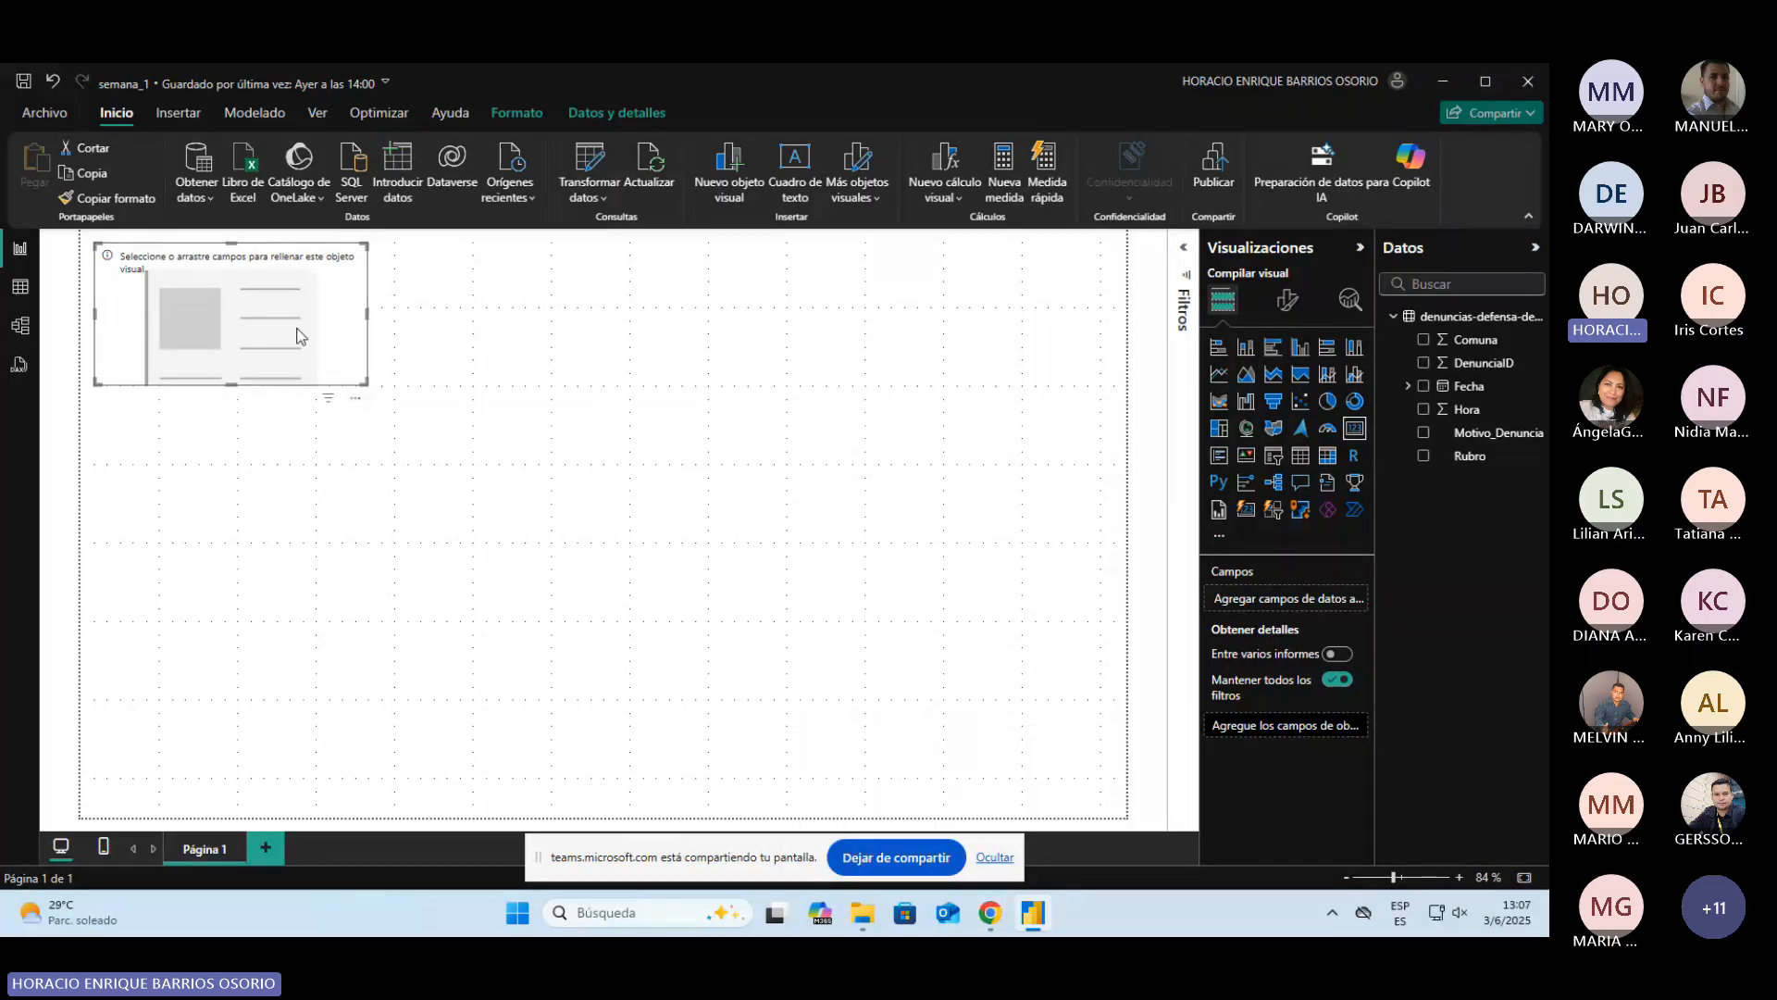
Step: Return to Power BI Desktop and save the semana_1 report
{"action": "mouse_move", "coordinate": [297, 328]}
{"action": "left_mouse_down"}
{"action": "mouse_move", "coordinate": [416, 391]}
{"action": "mouse_move", "coordinate": [315, 320]}
{"action": "mouse_move", "coordinate": [300, 330]}
{"action": "left_mouse_up"}
{"action": "left_click", "coordinate": [23, 82]}
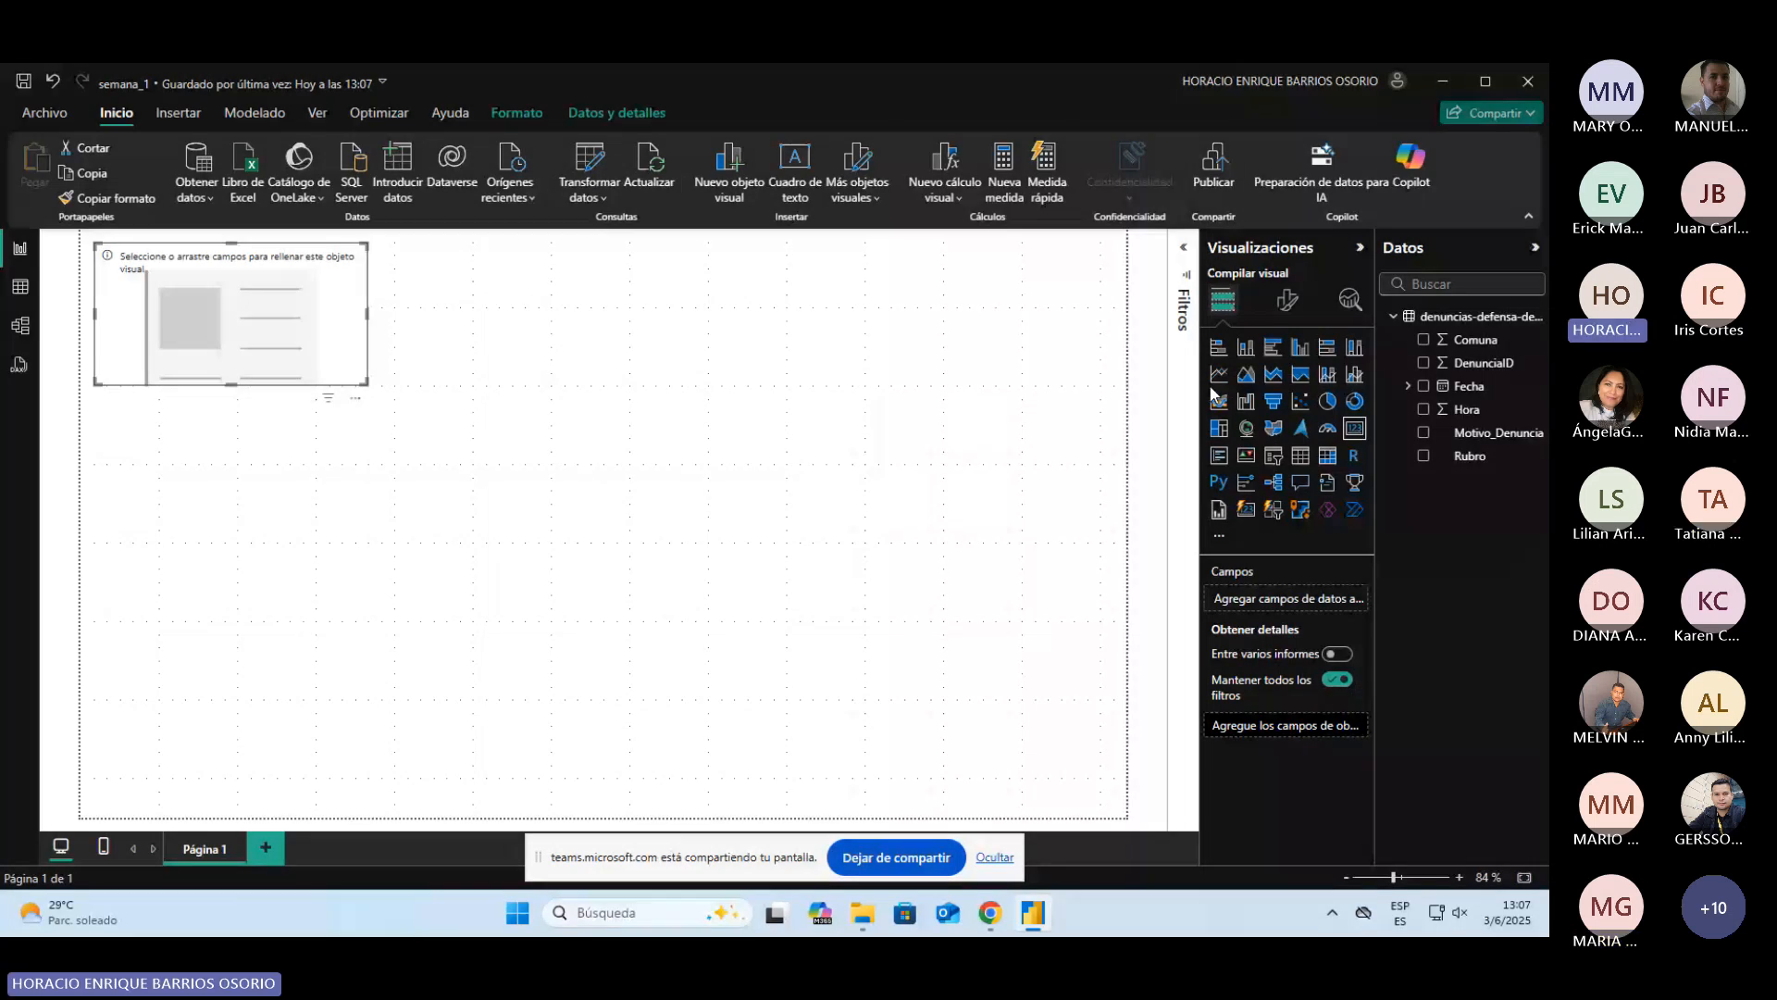
{"action": "left_click", "coordinate": [655, 349]}
{"action": "left_click", "coordinate": [263, 289]}
{"action": "mouse_move", "coordinate": [974, 911]}
{"action": "left_click", "coordinate": [1287, 302]}
{"action": "left_click", "coordinate": [1223, 302]}
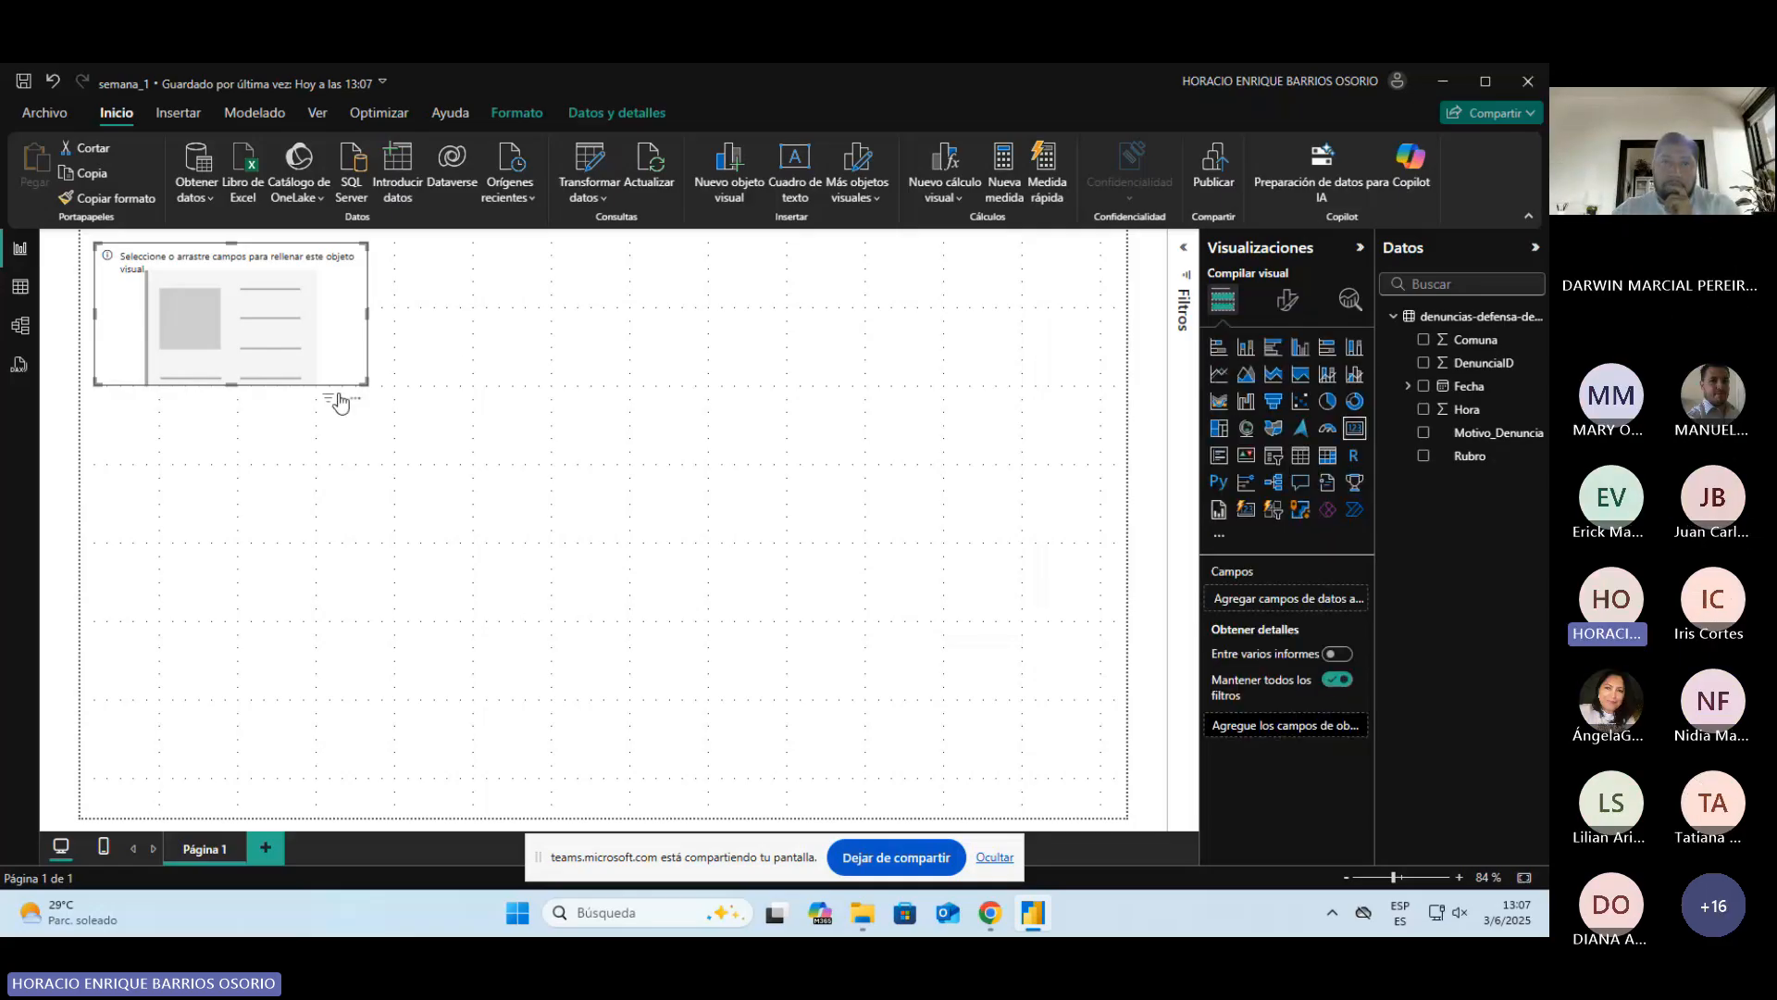
{"action": "left_click", "coordinate": [429, 306]}
{"action": "left_click", "coordinate": [243, 276]}
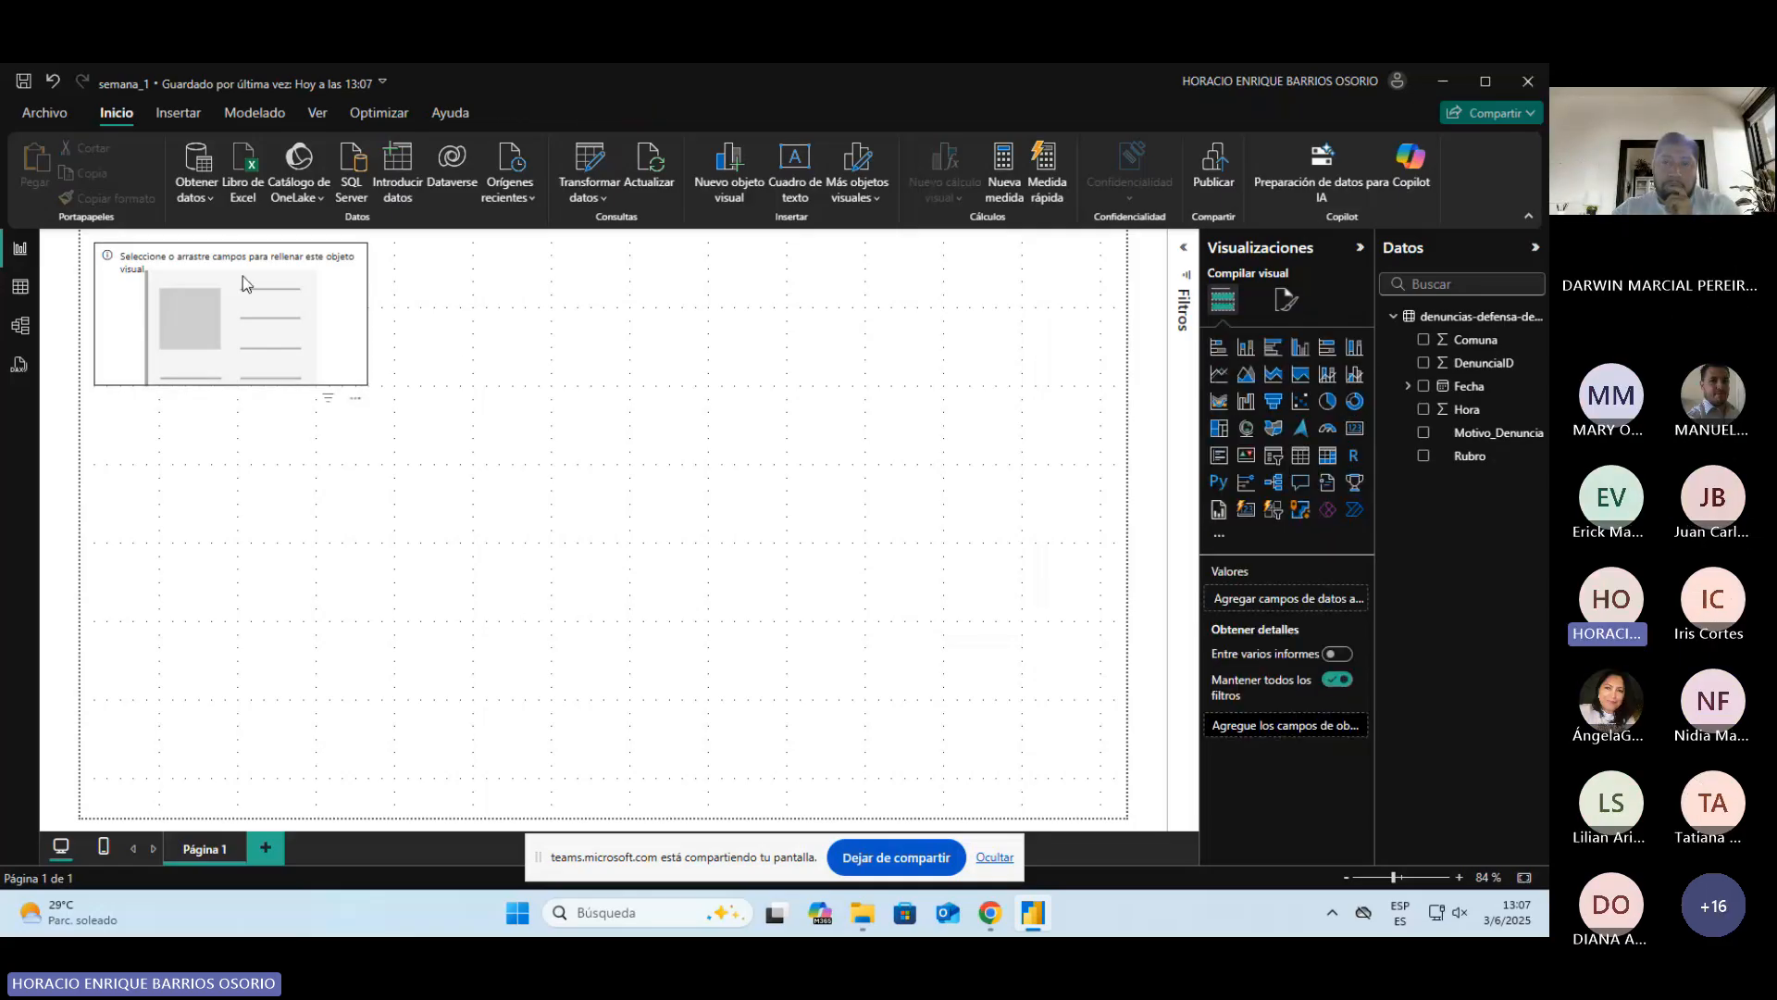
{"action": "left_click", "coordinate": [494, 335]}
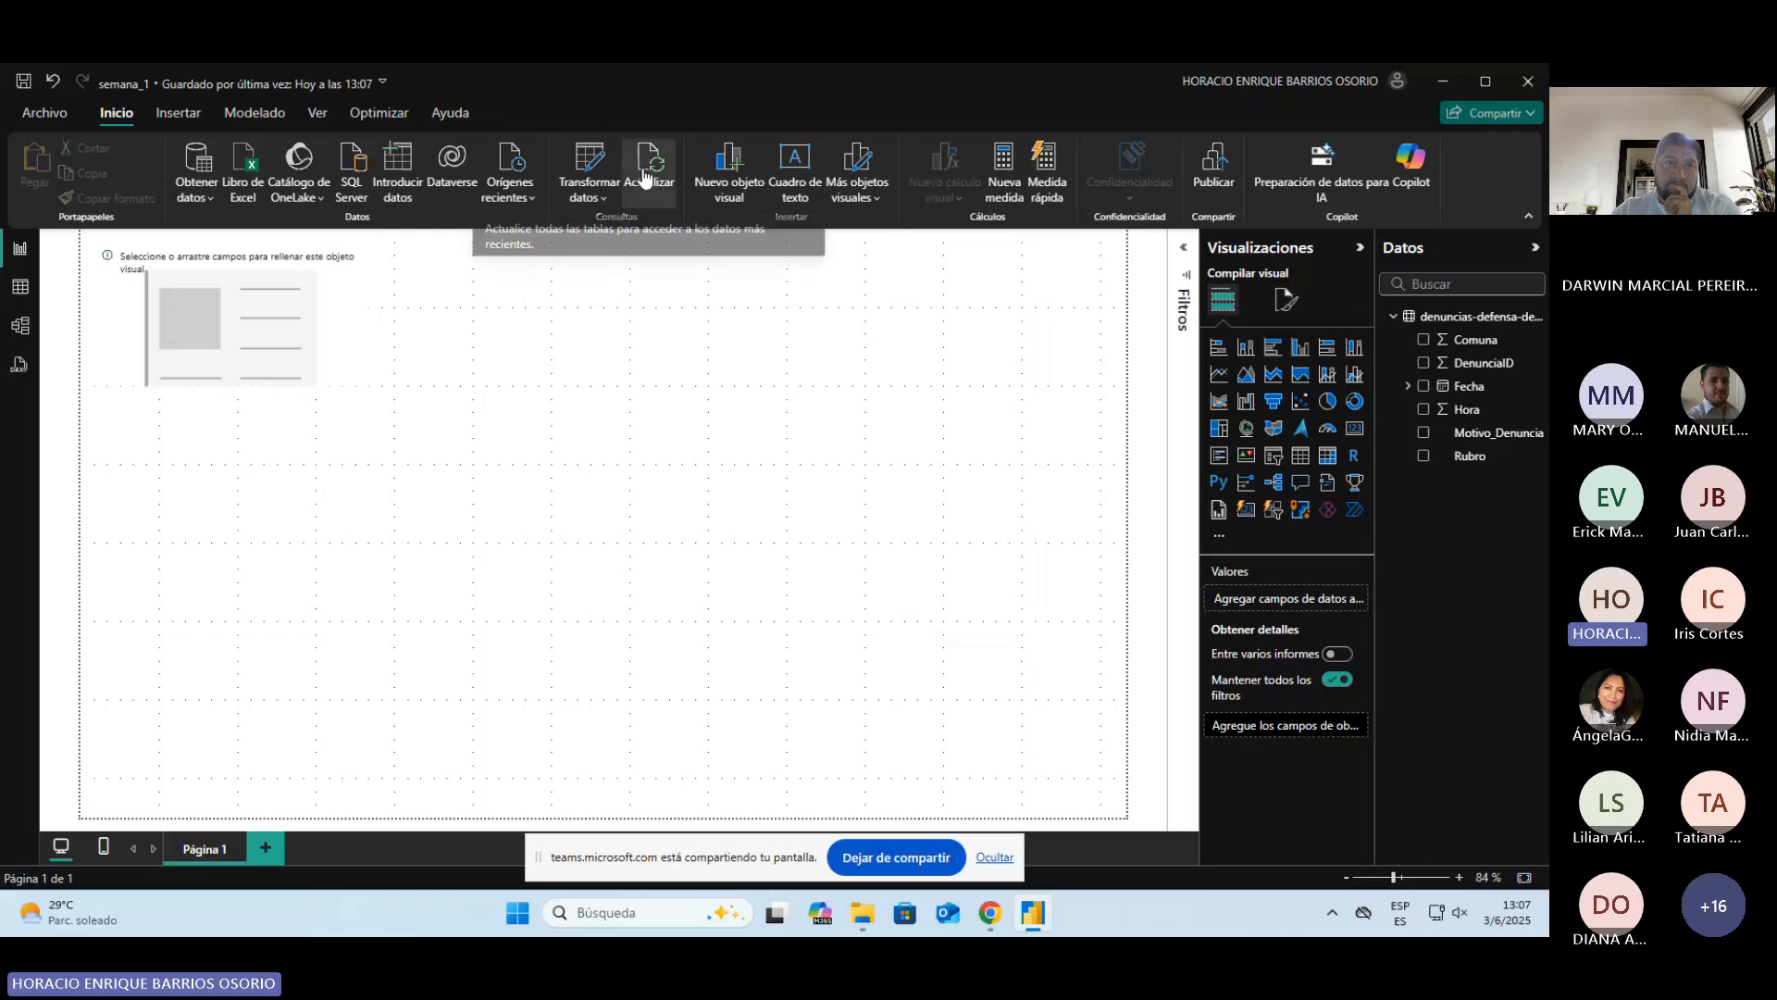
{"action": "left_click", "coordinate": [325, 318]}
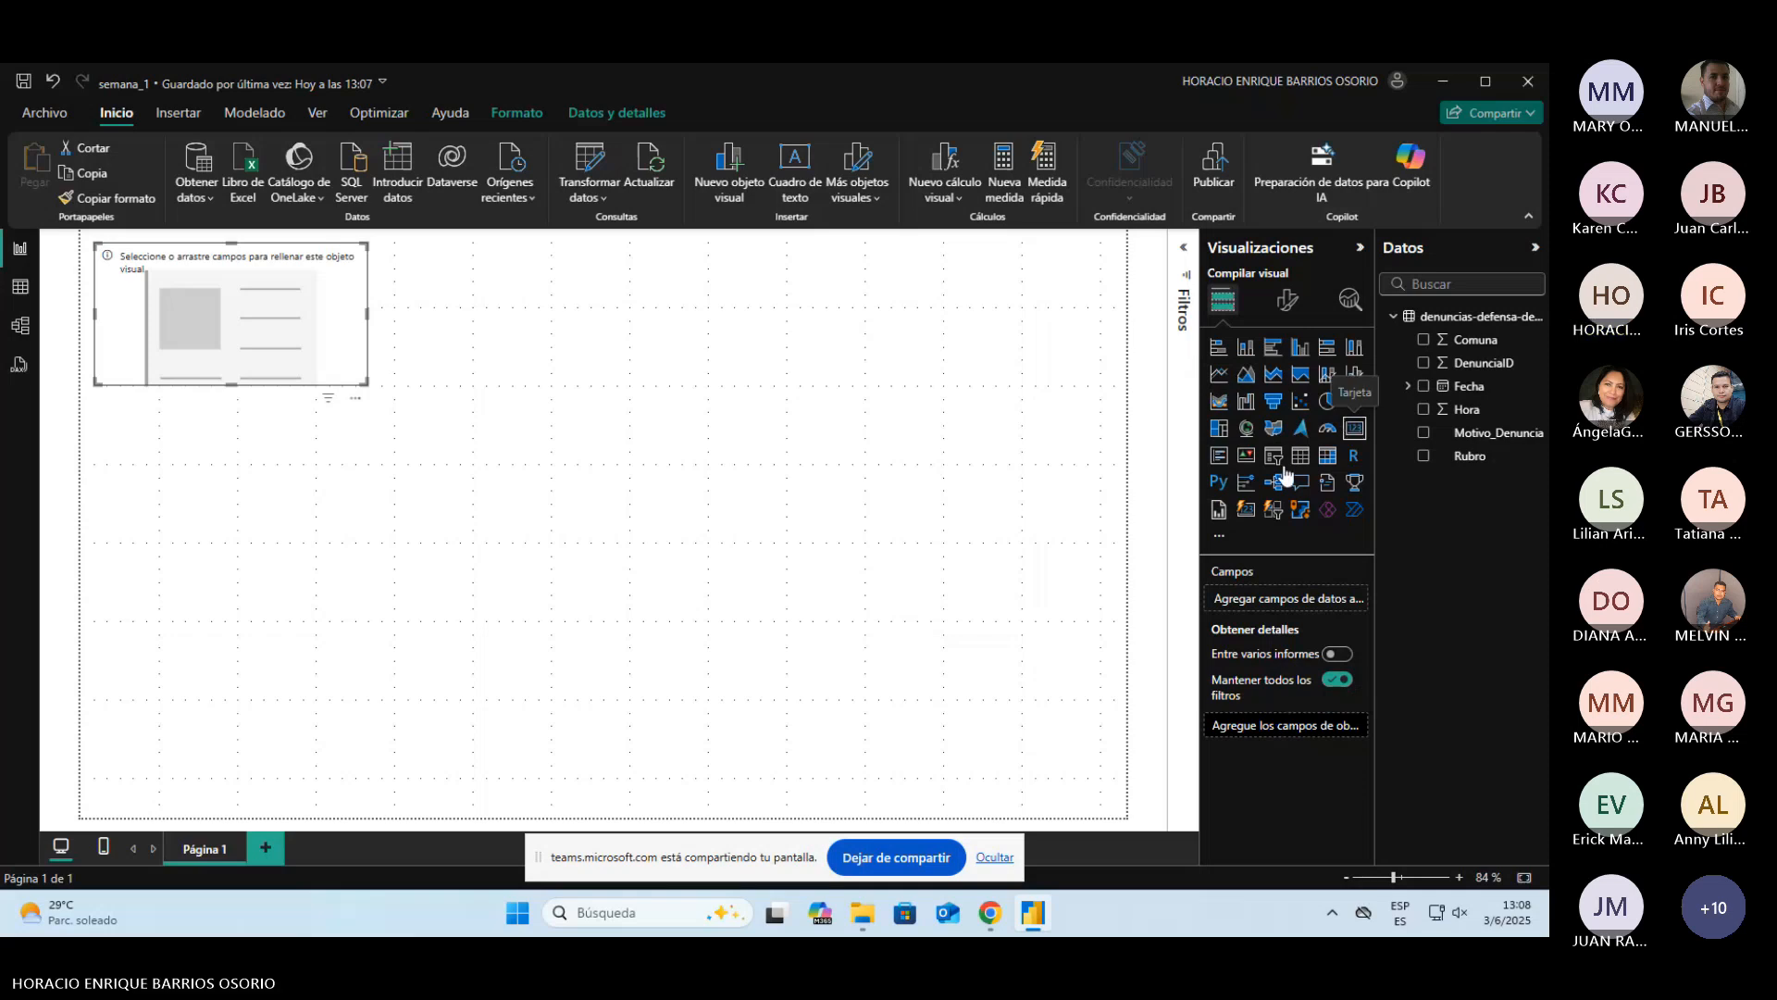
{"action": "left_click", "coordinate": [737, 500]}
{"action": "left_click", "coordinate": [322, 376]}
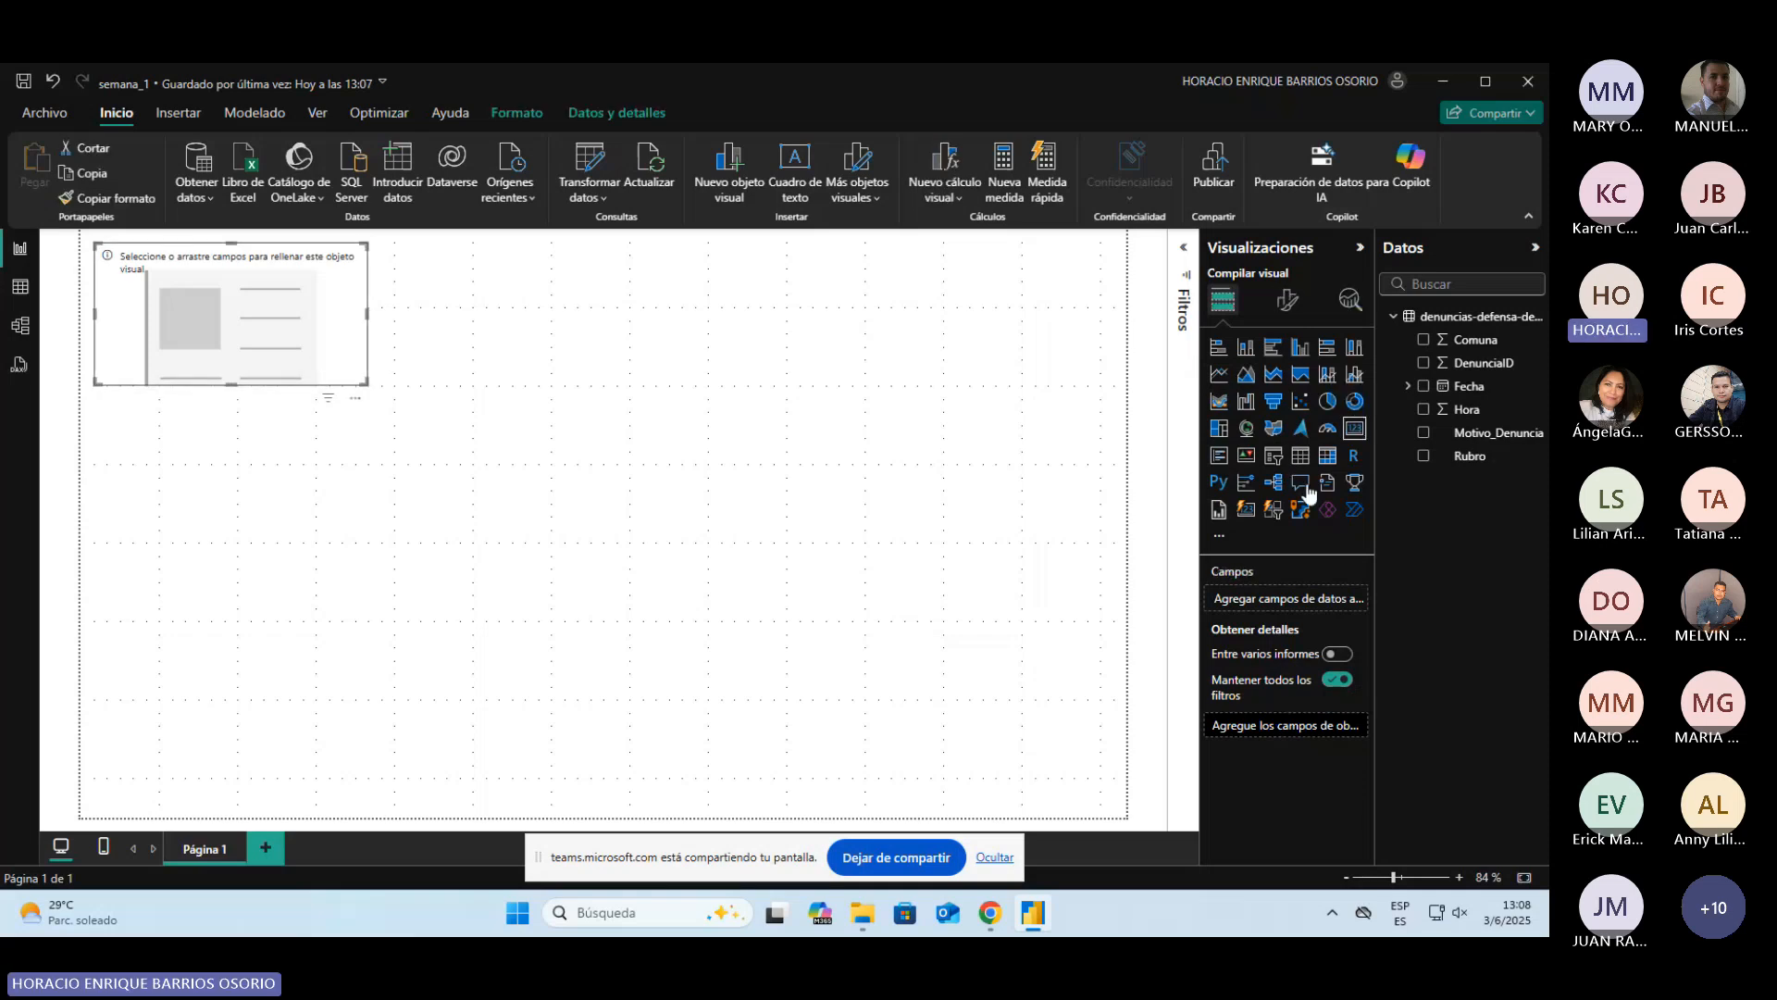
Step: Insert a second empty card visual, try it elsewhere on the page, and remove it
{"action": "left_click", "coordinate": [1353, 430]}
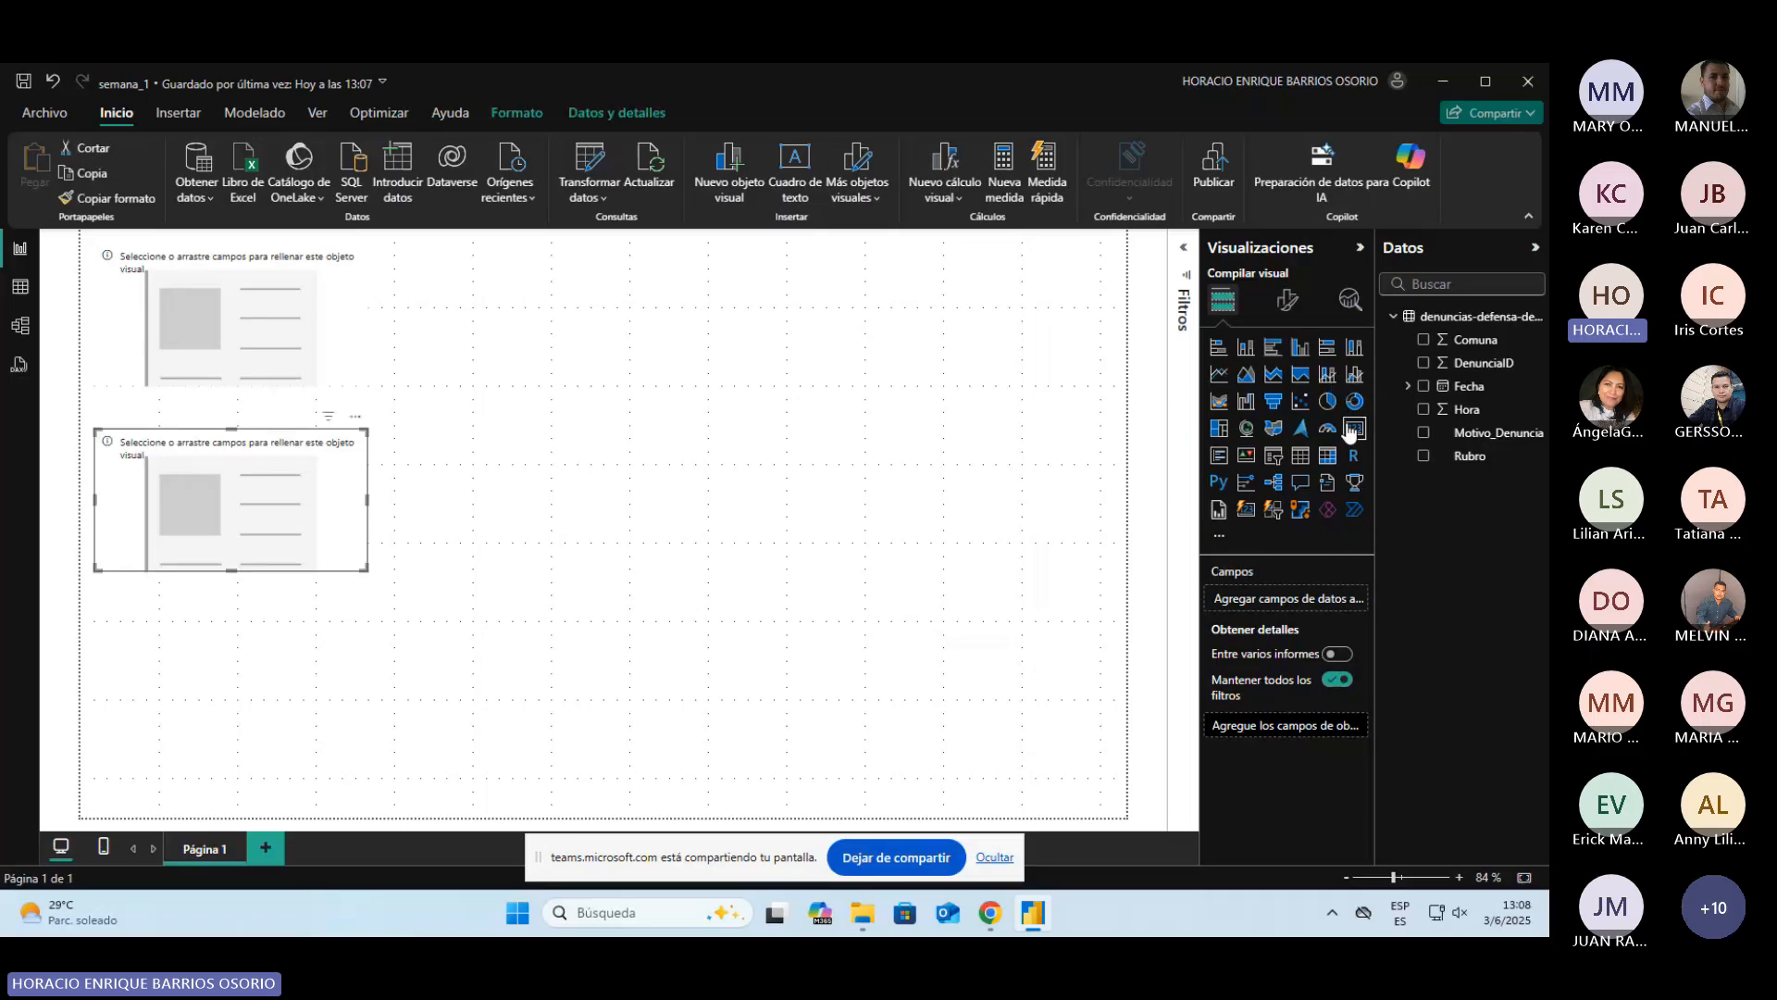
{"action": "left_click_drag", "start_coordinate": [286, 507], "coordinate": [1050, 299]}
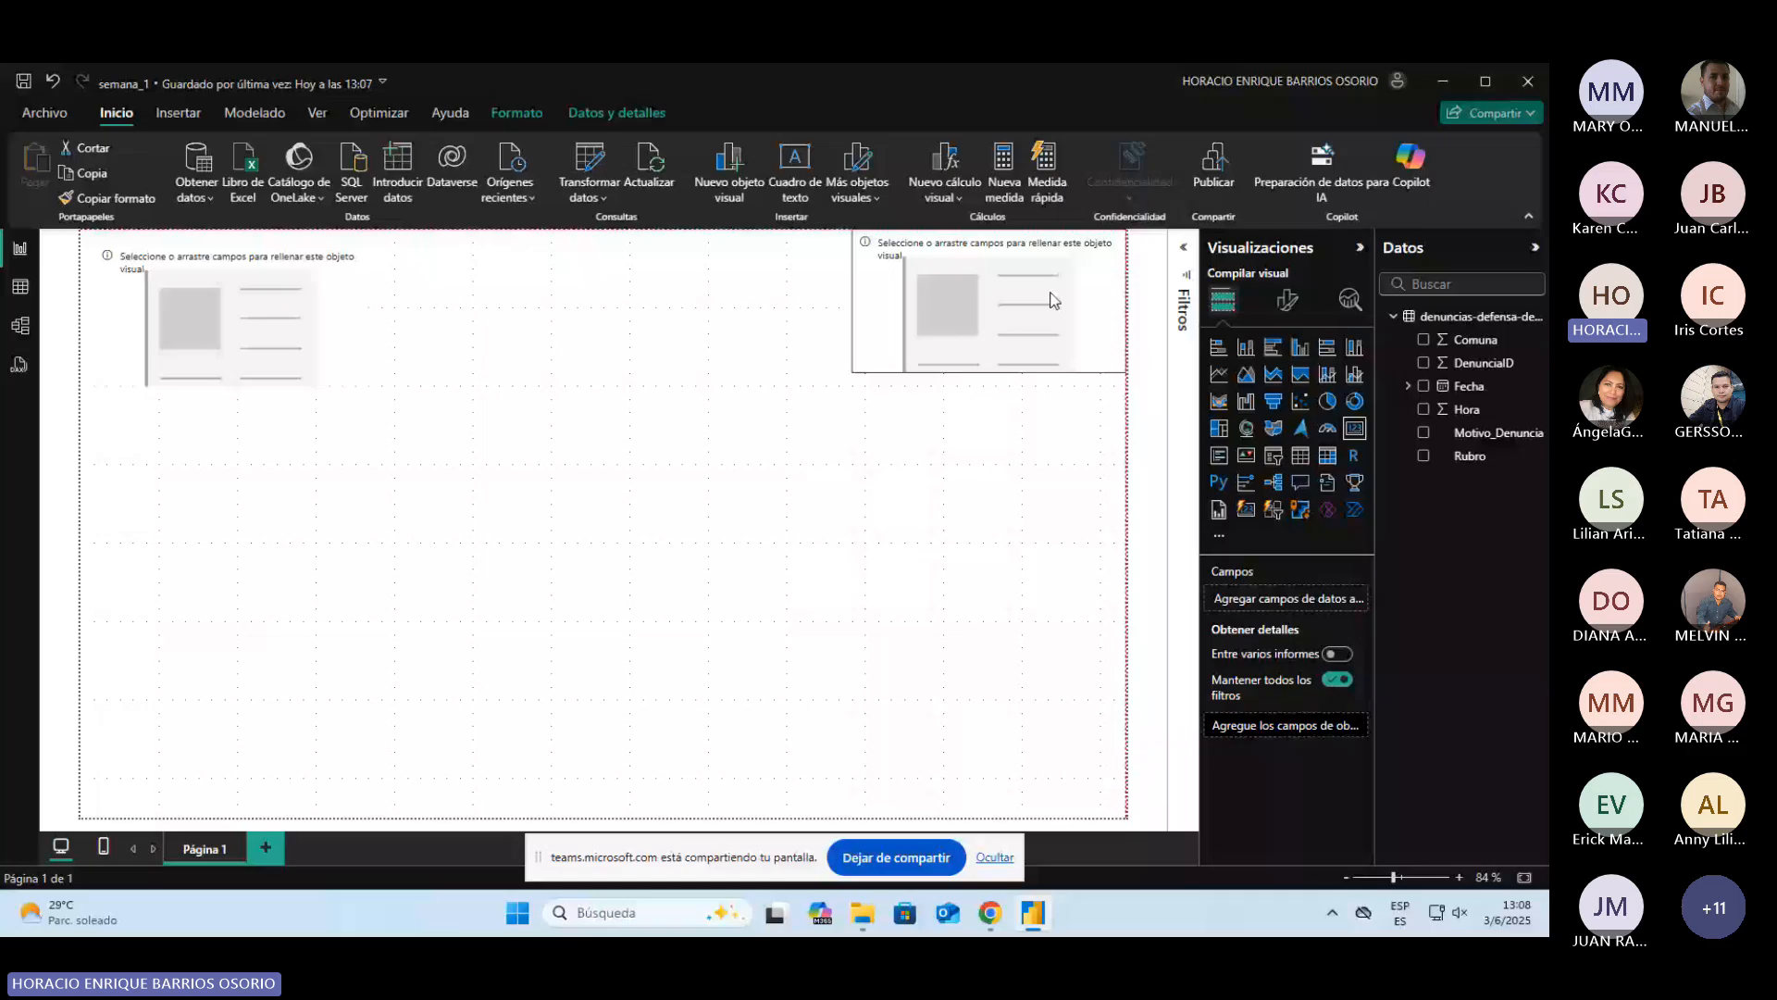
{"action": "left_click_drag", "start_coordinate": [1050, 299], "coordinate": [293, 496]}
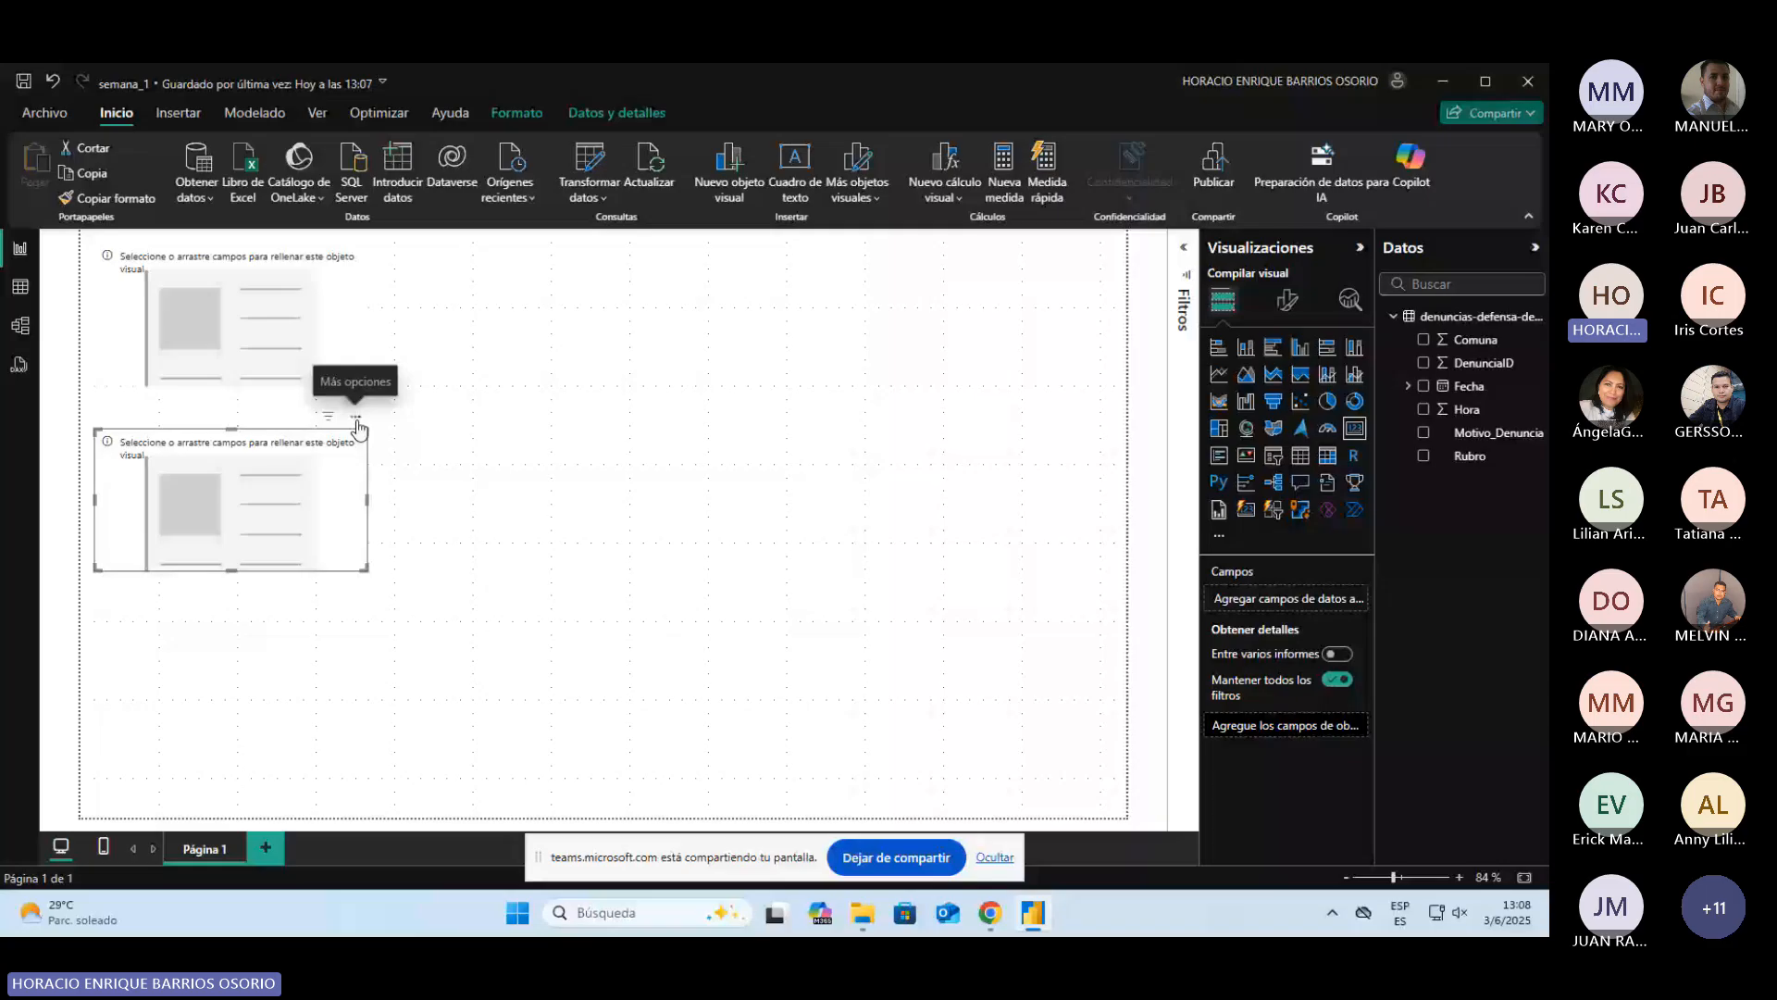
{"action": "left_click", "coordinate": [357, 418]}
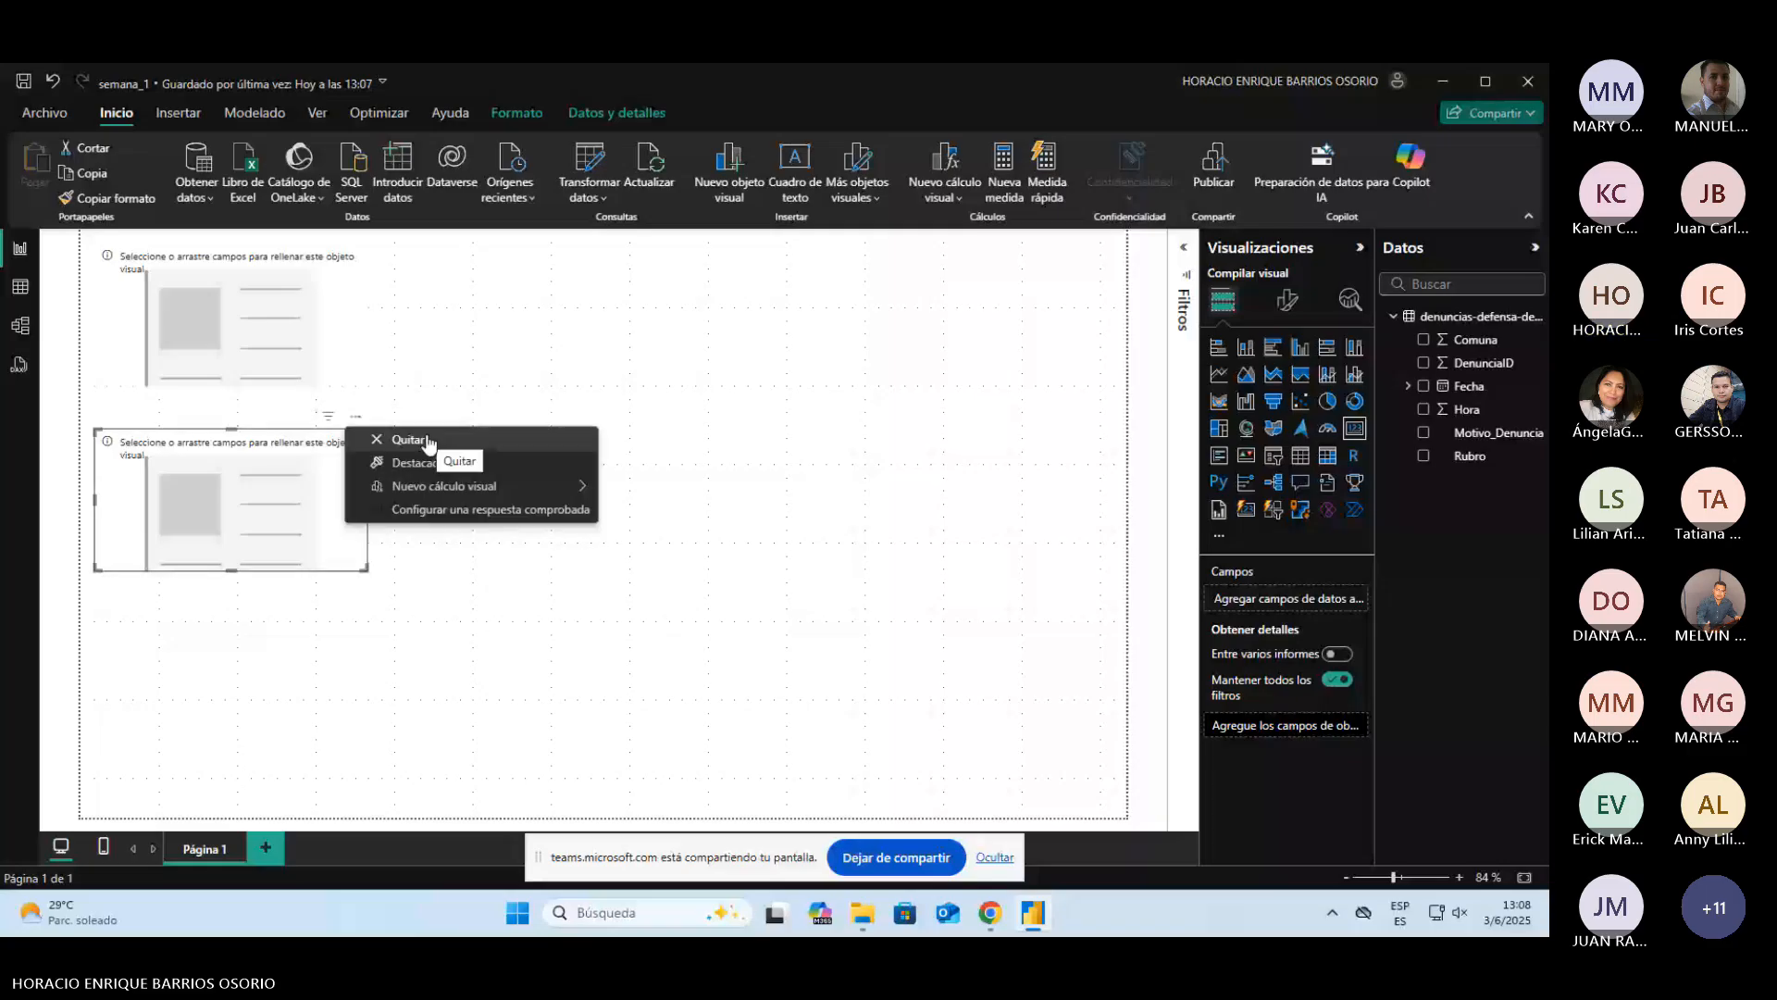
{"action": "left_click", "coordinate": [429, 441]}
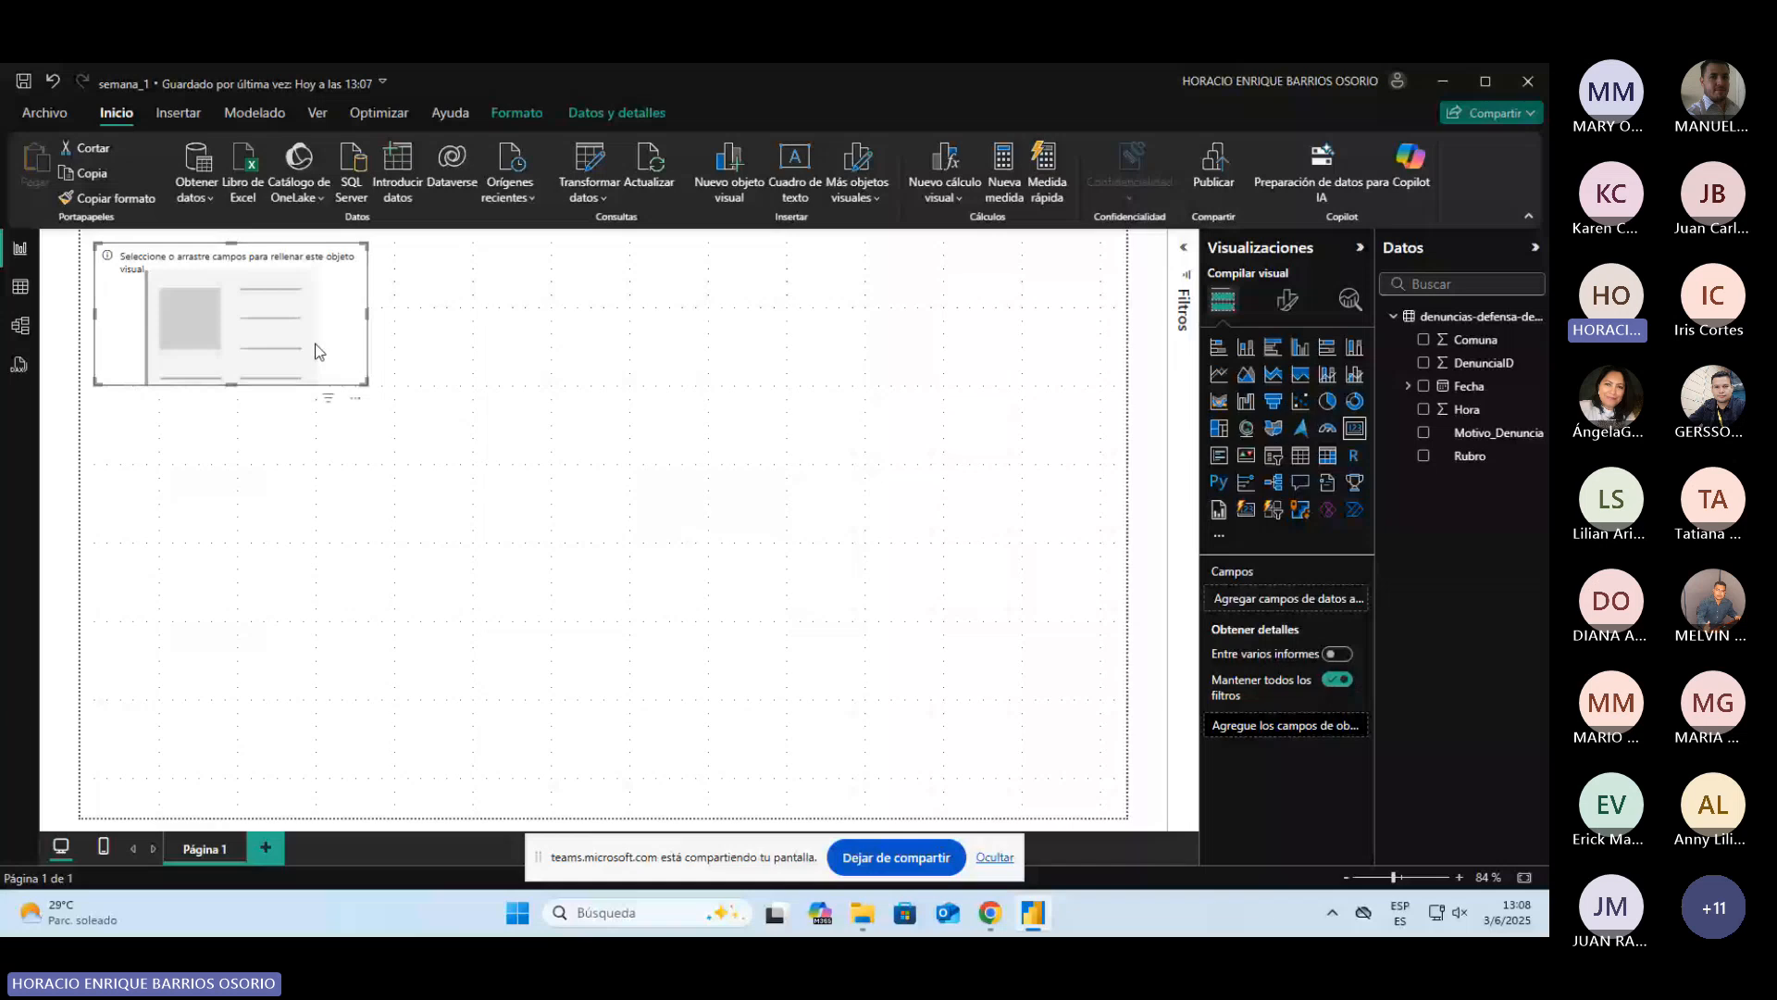
Step: Shift the empty card slightly to the right and fill it with the count (Recuento) of DenunciaID
{"action": "left_click_drag", "start_coordinate": [316, 350], "coordinate": [310, 339]}
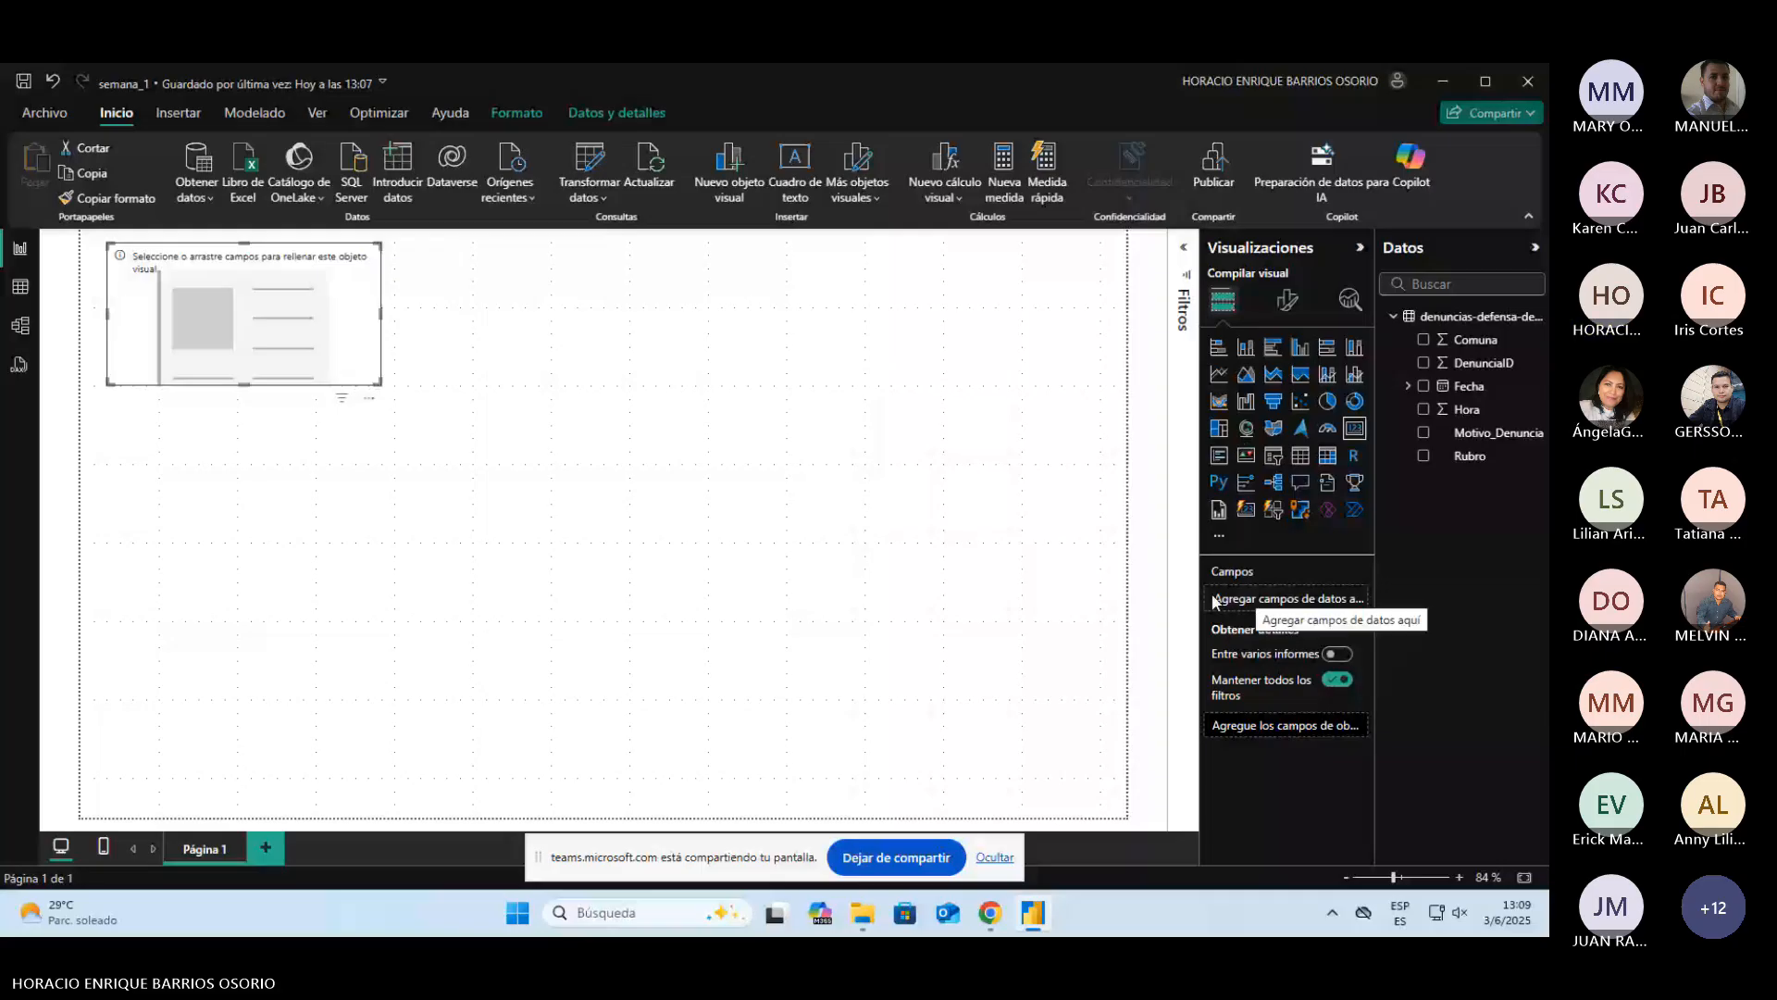
{"action": "left_click", "coordinate": [930, 603]}
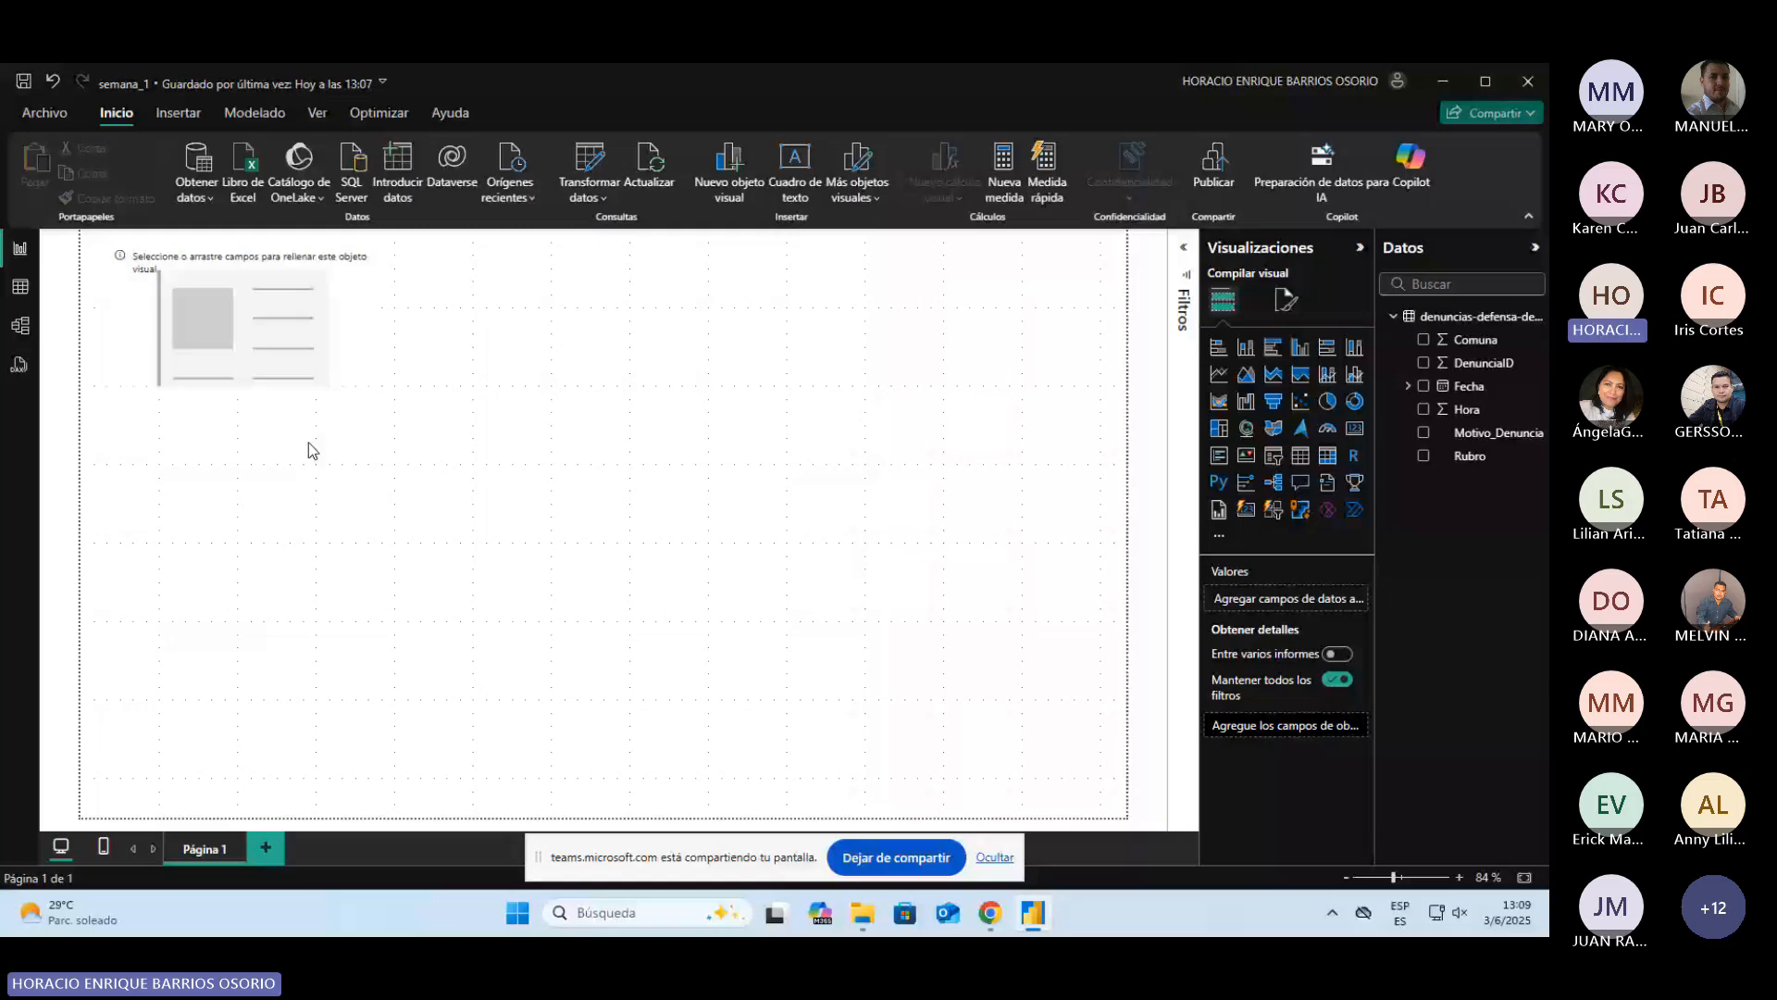
{"action": "left_click", "coordinate": [313, 361]}
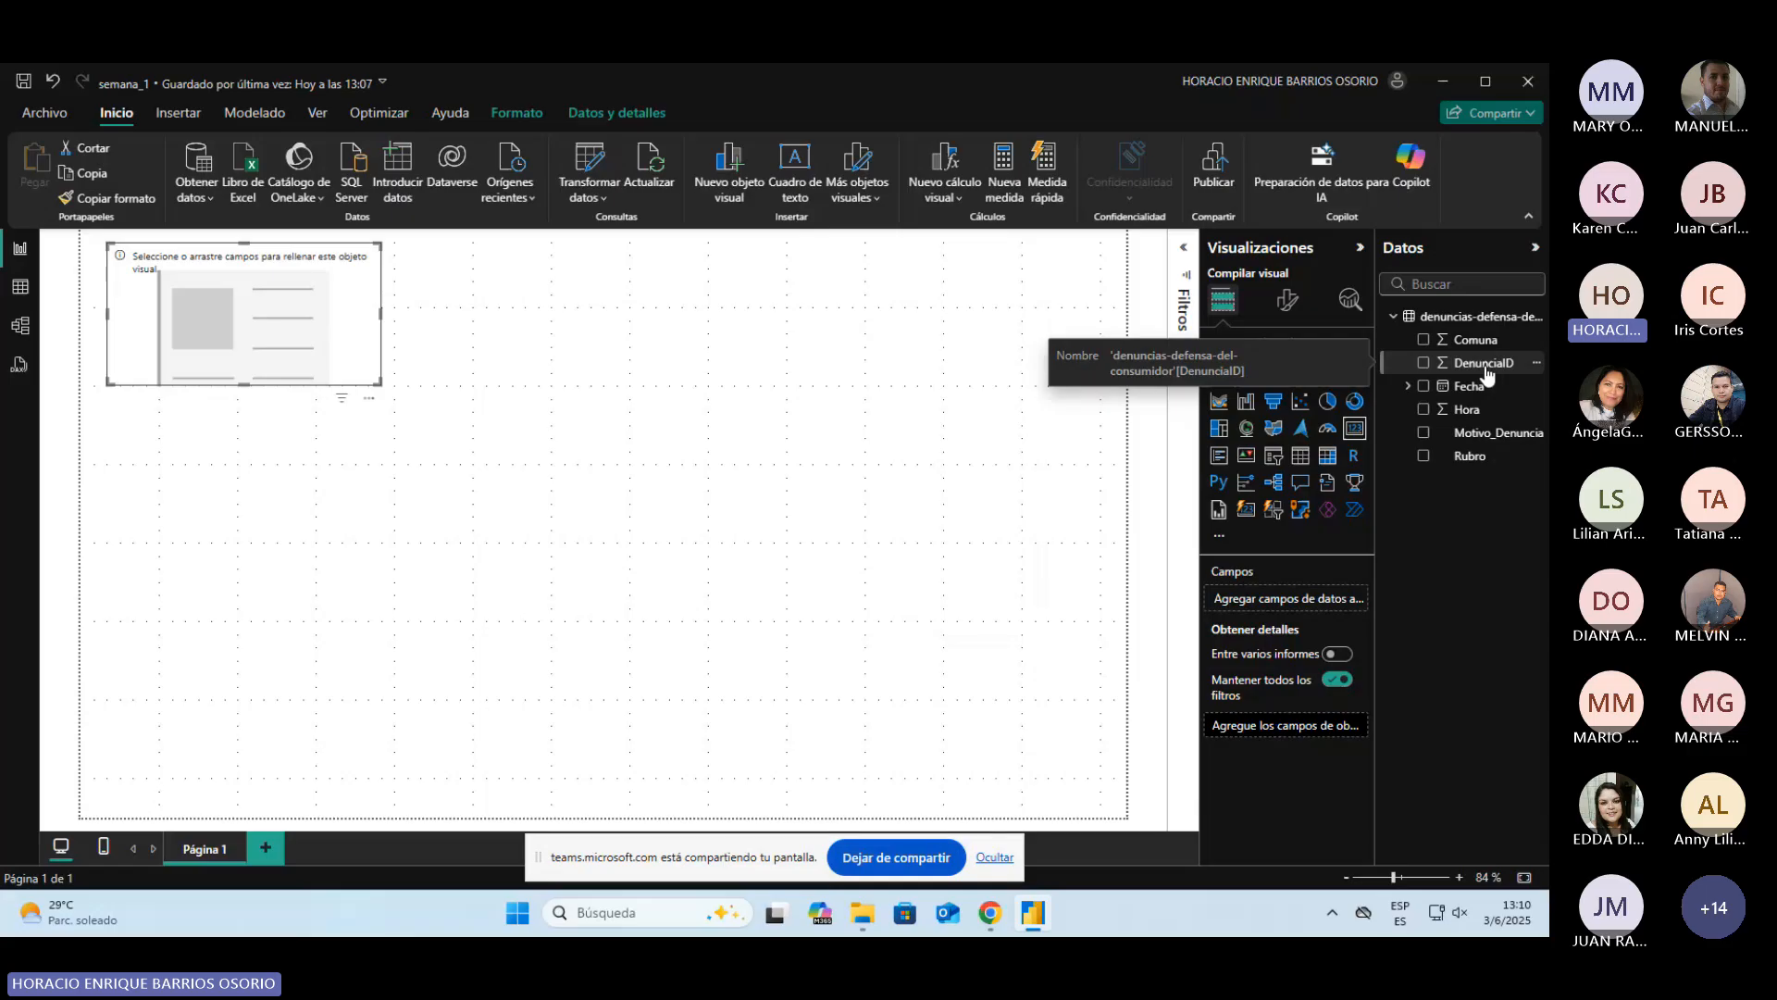
{"action": "left_click_drag", "start_coordinate": [1484, 370], "coordinate": [1297, 604]}
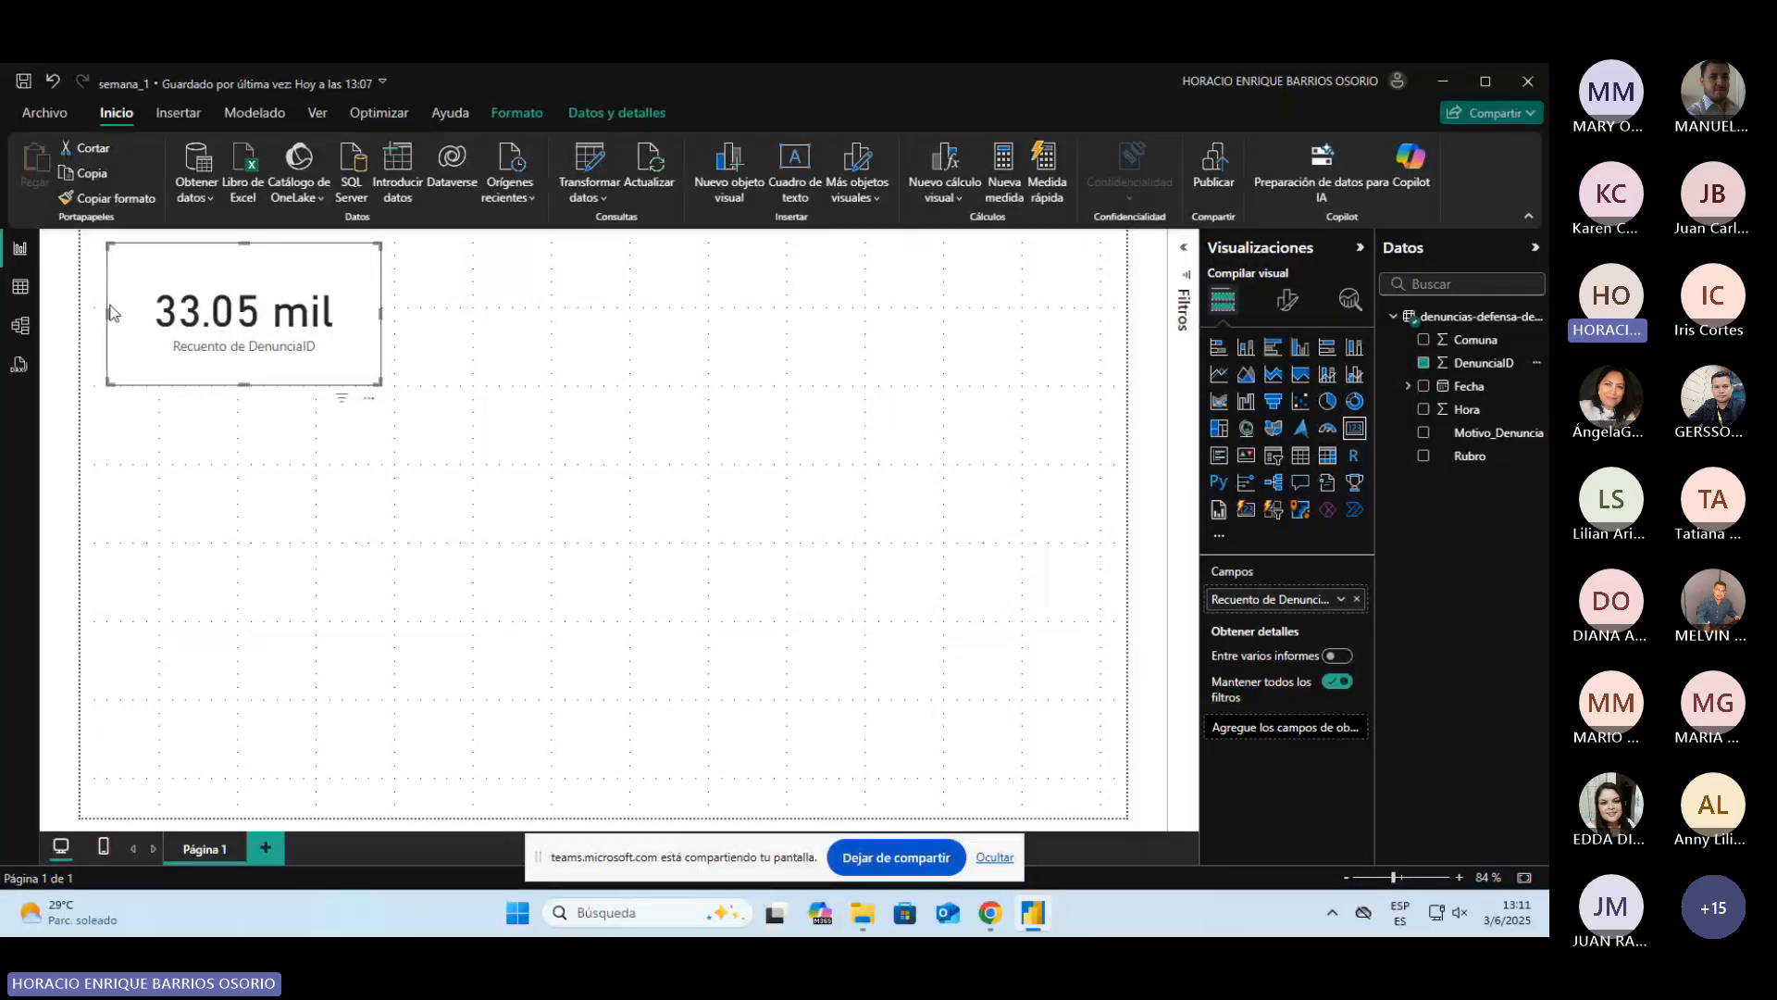
Step: Show the data table of denuncias-defensa-del-consumidor and select its DenunciaID column to examine its properties
{"action": "left_click", "coordinate": [20, 286]}
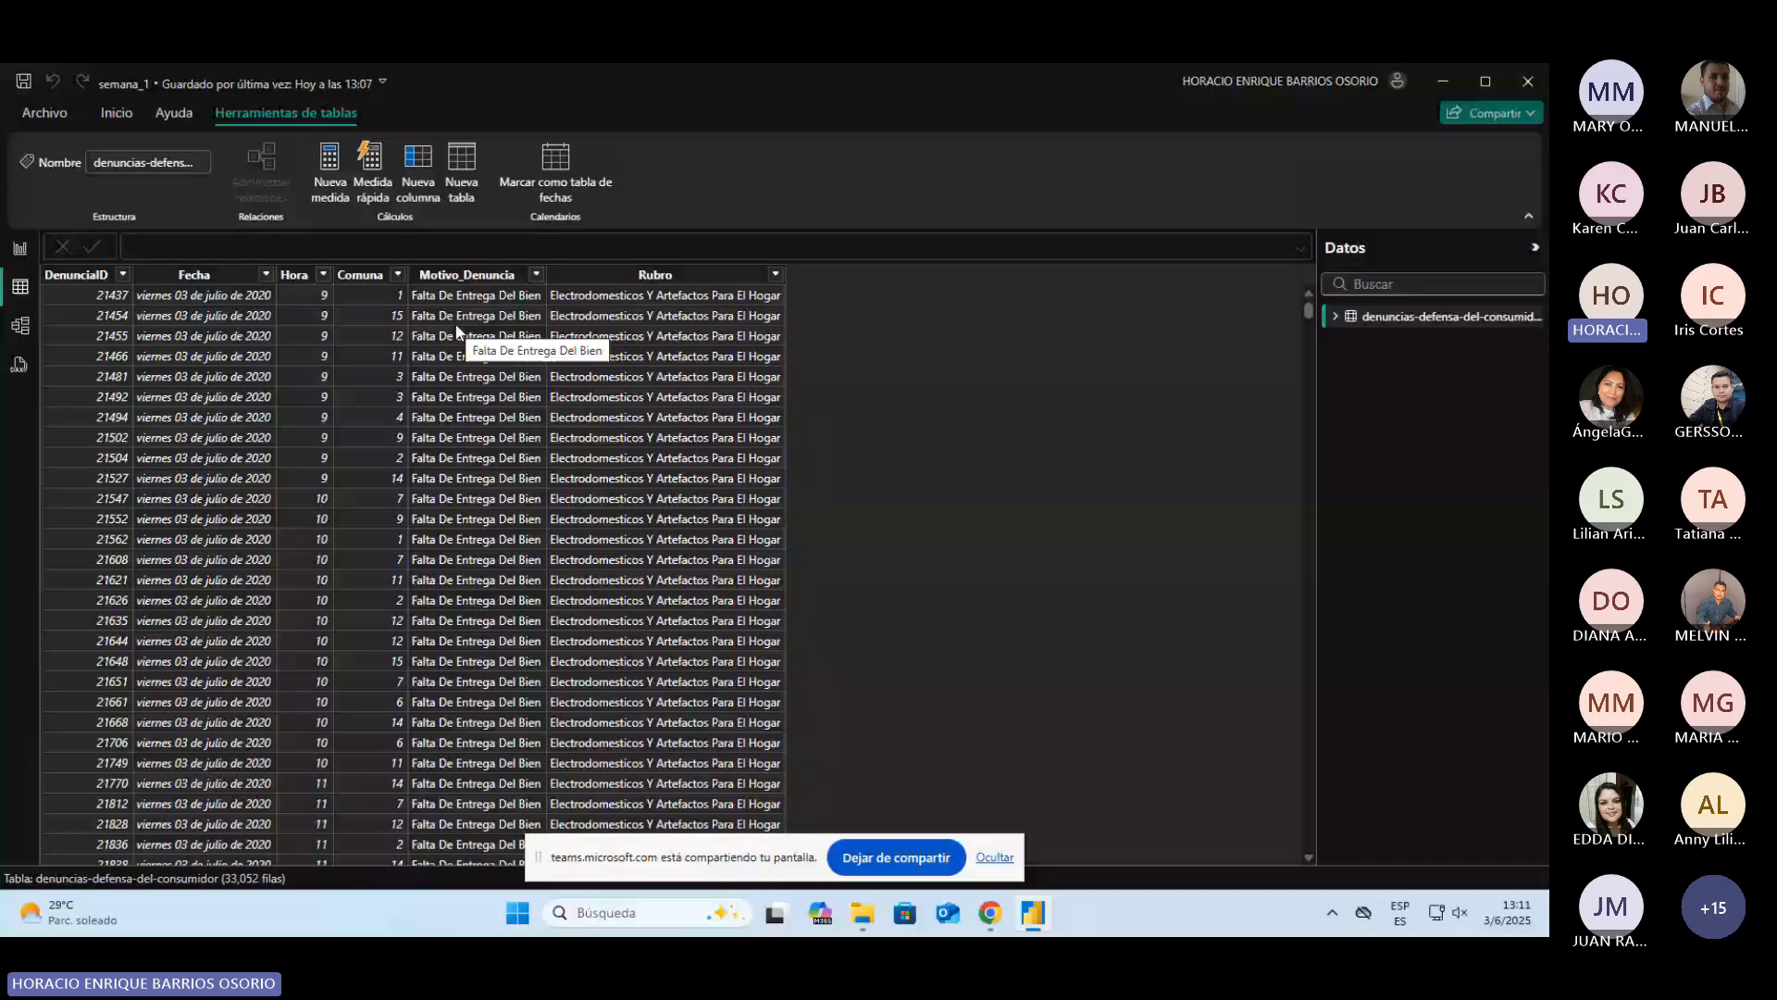
{"action": "left_click", "coordinate": [84, 275]}
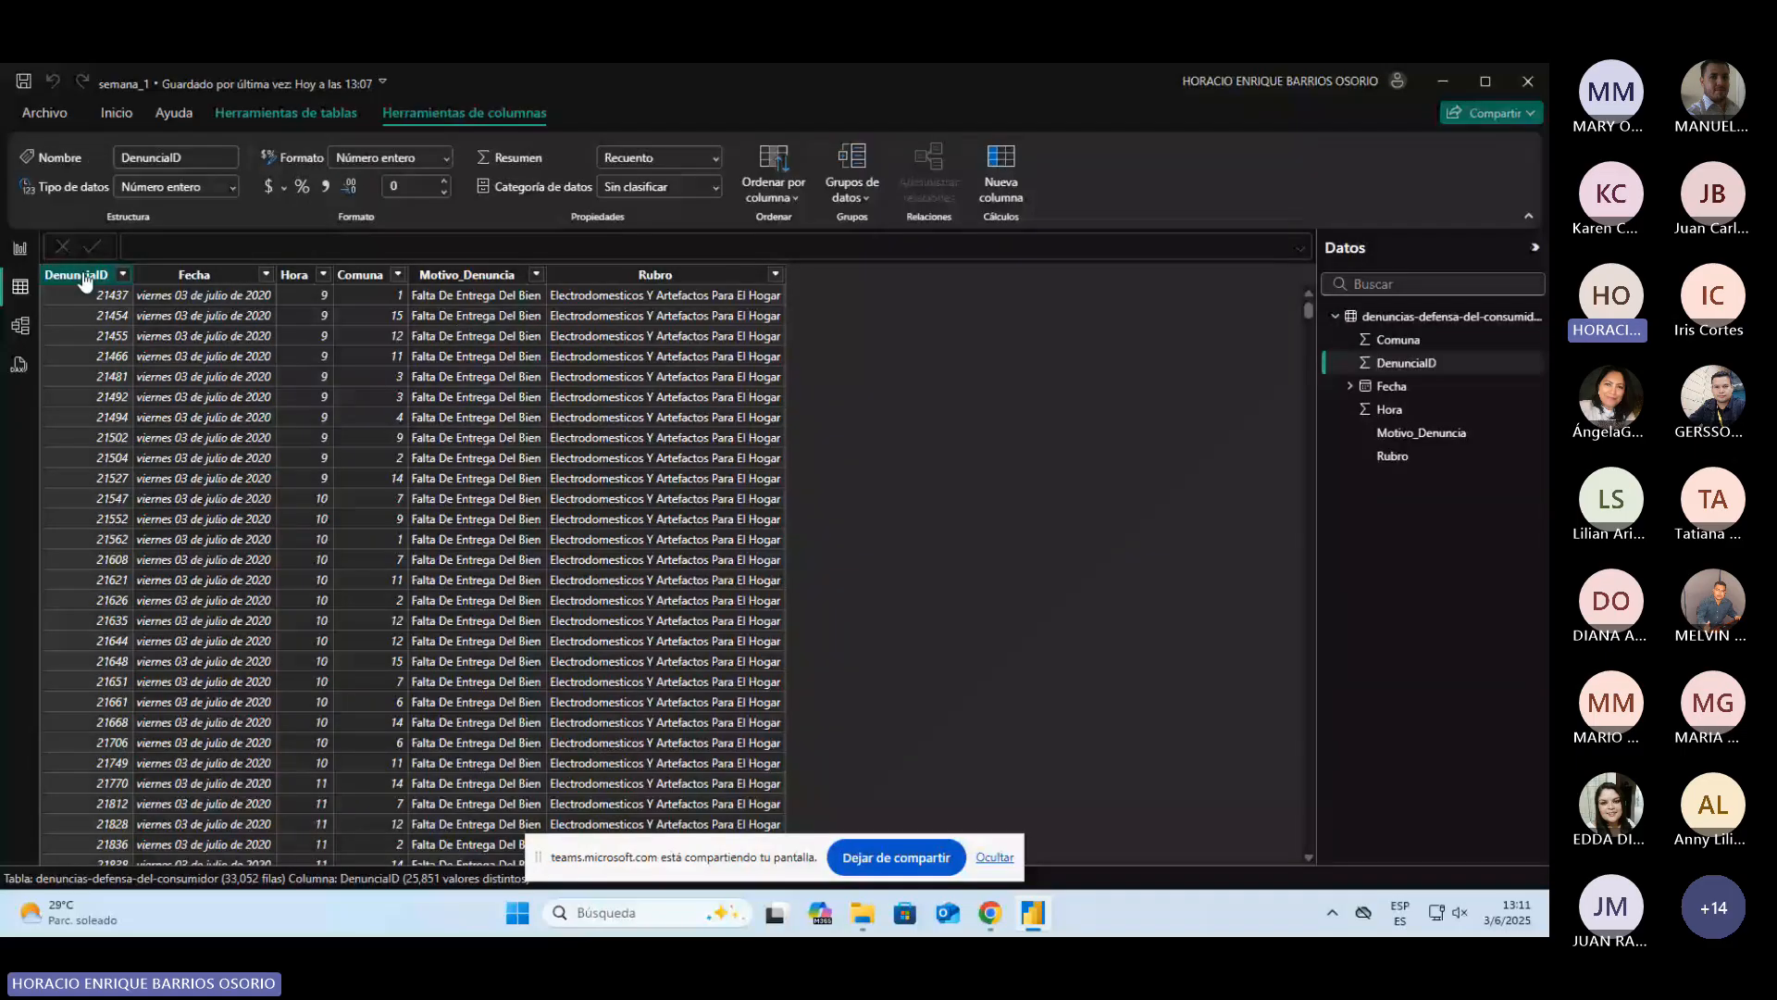
Step: Return to the report page with the DenunciaID card and check the fields listed under the denuncias-defensa-del-consumidor table
{"action": "left_click_drag", "start_coordinate": [537, 858], "coordinate": [879, 669]}
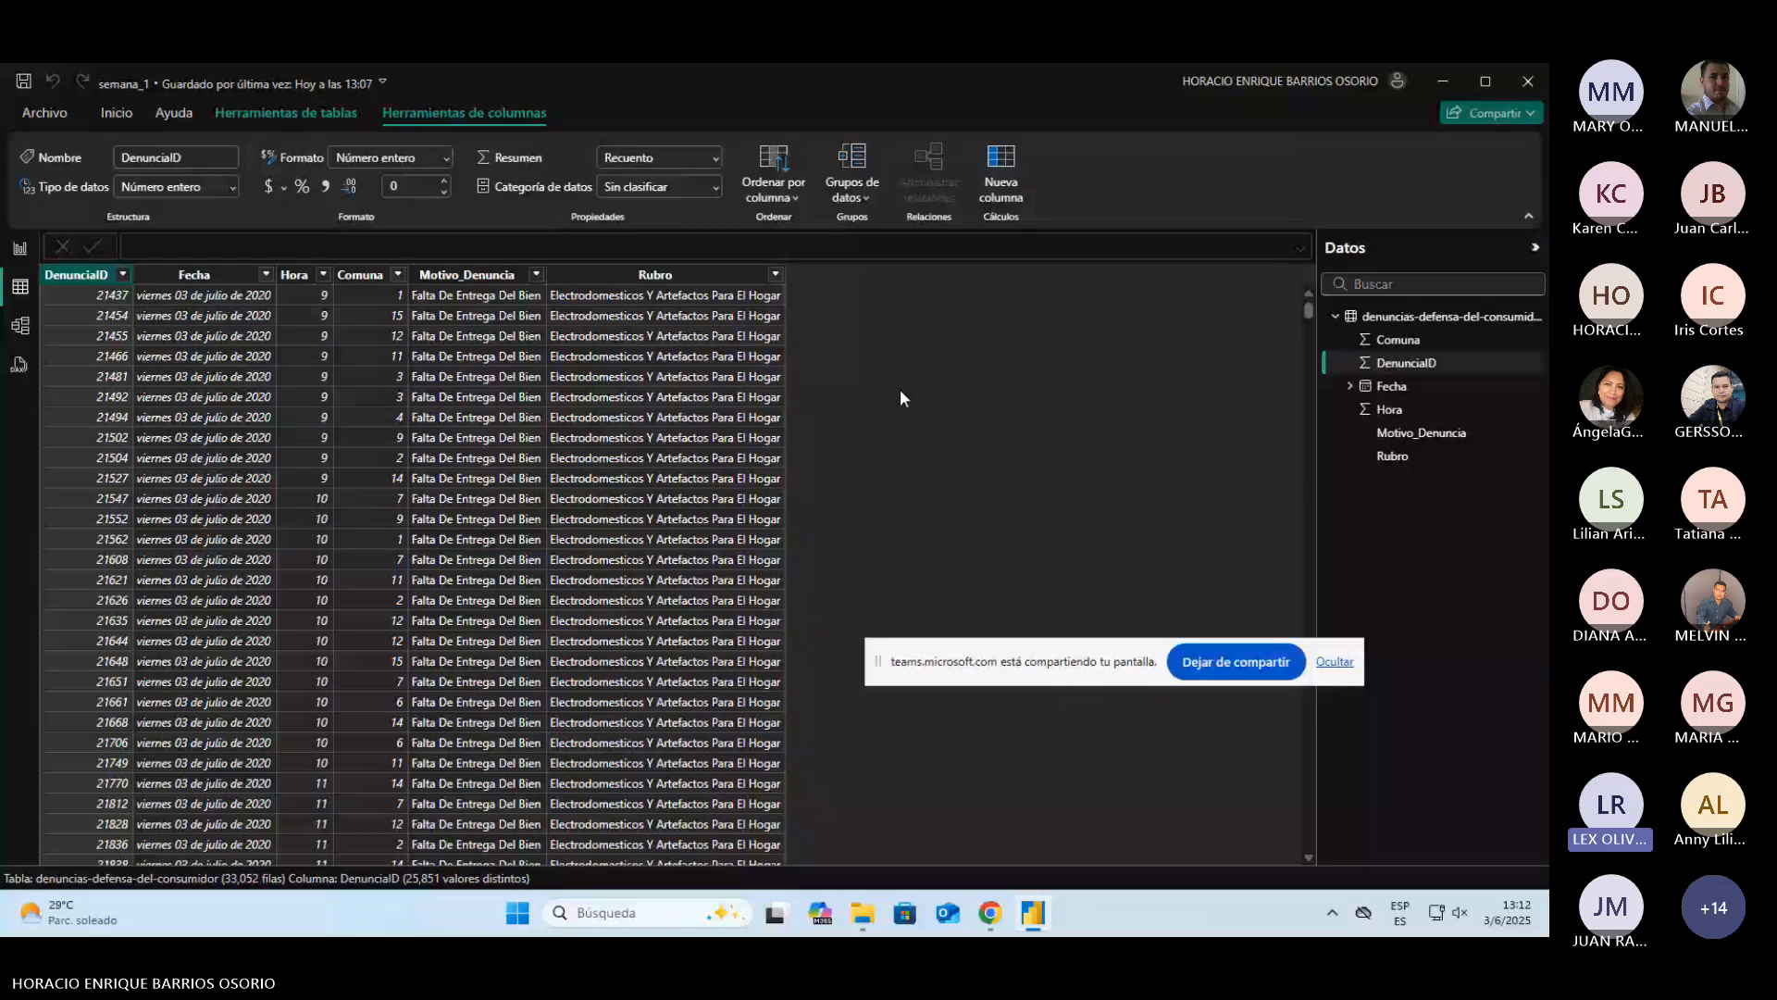
{"action": "left_click", "coordinate": [21, 250]}
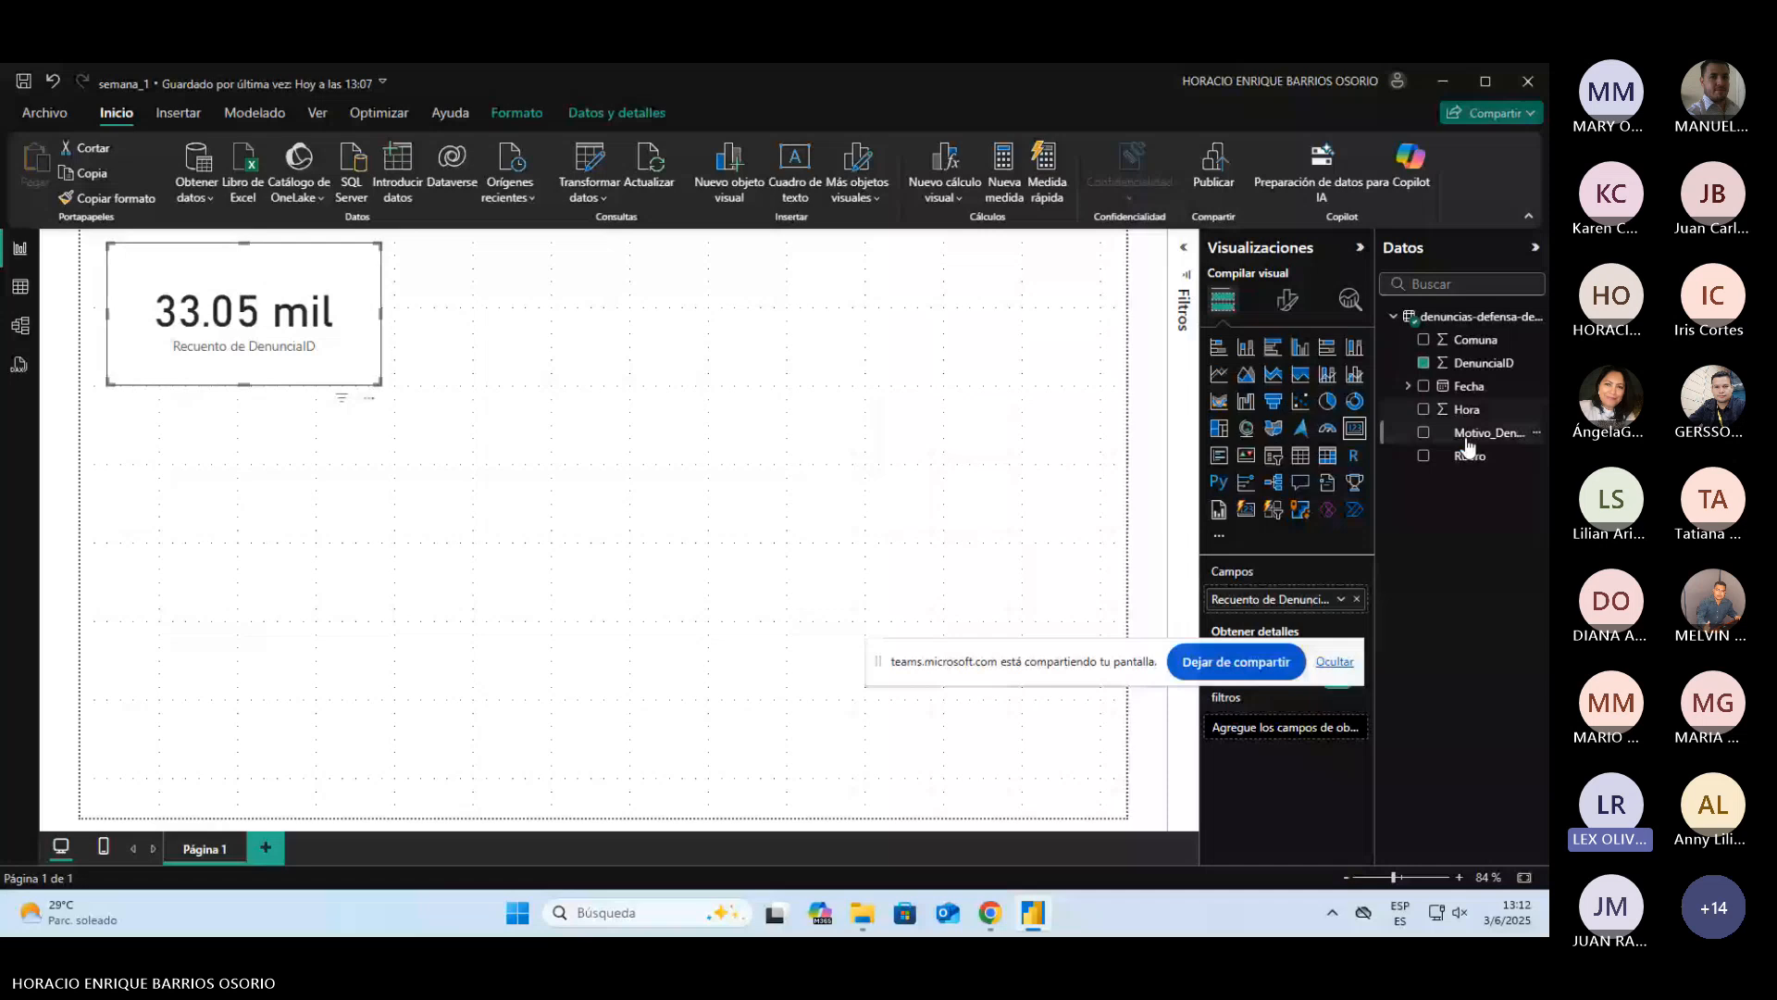
{"action": "left_click", "coordinate": [1393, 317]}
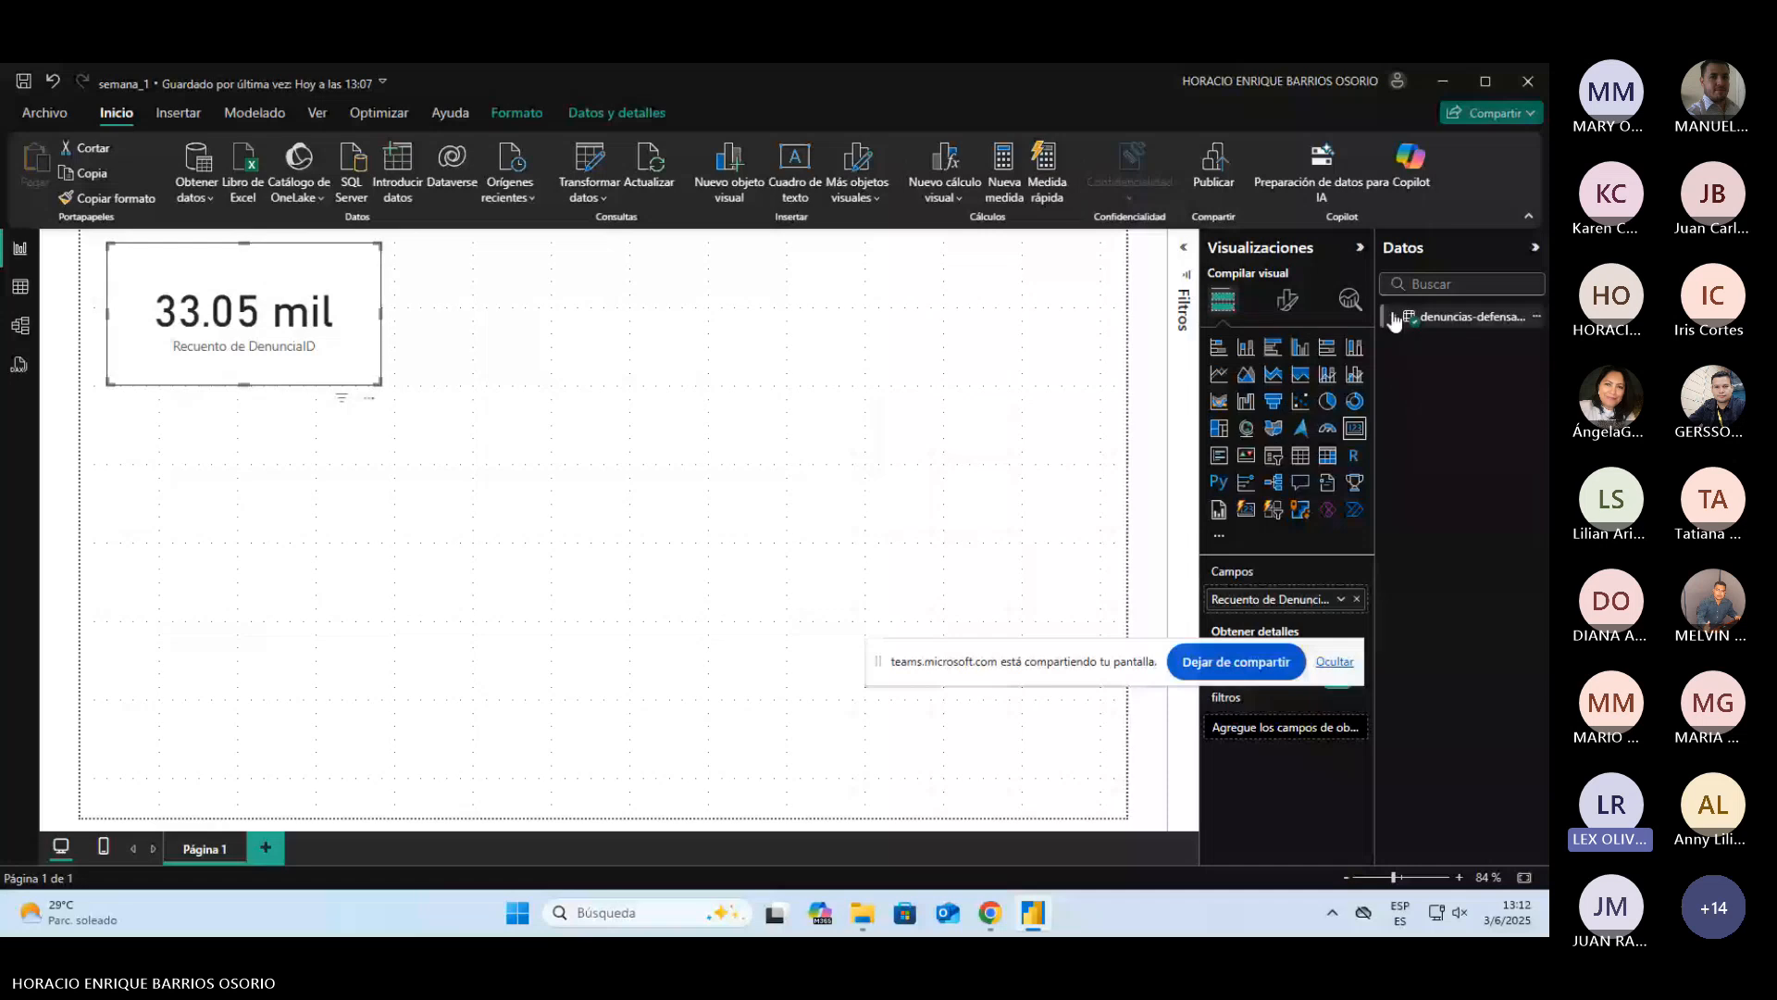
{"action": "left_click", "coordinate": [1393, 317]}
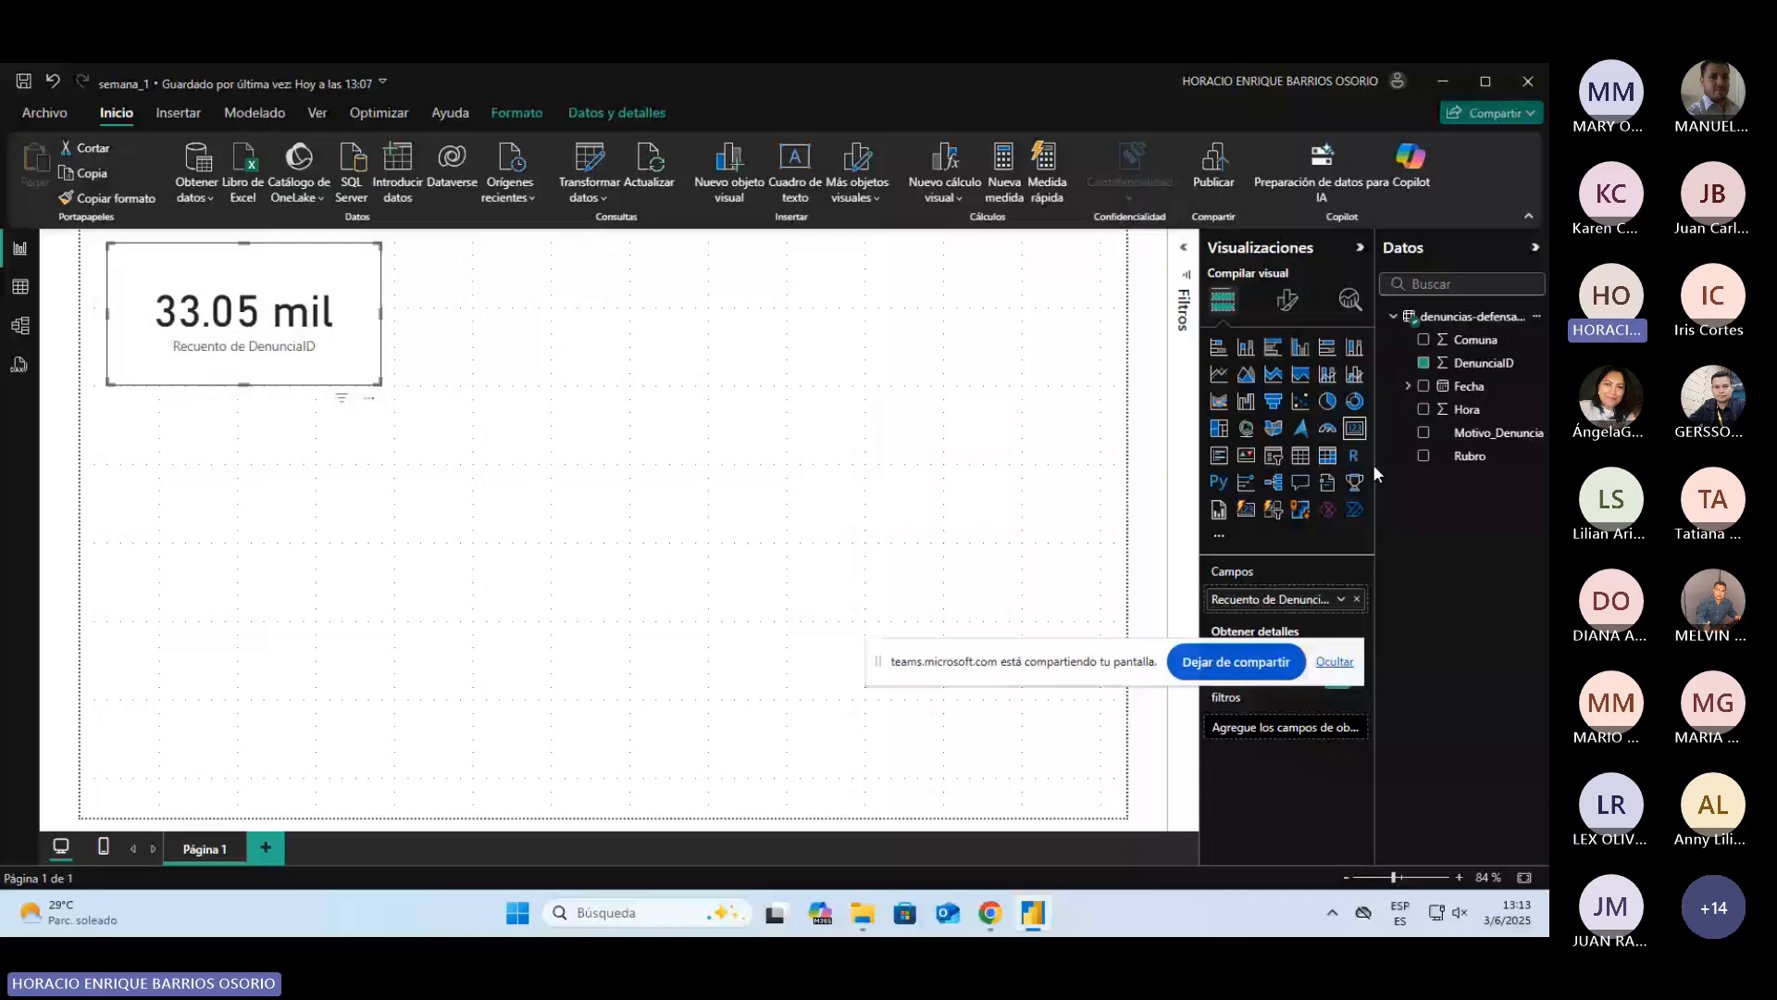
{"action": "left_click_drag", "start_coordinate": [889, 661], "coordinate": [535, 832]}
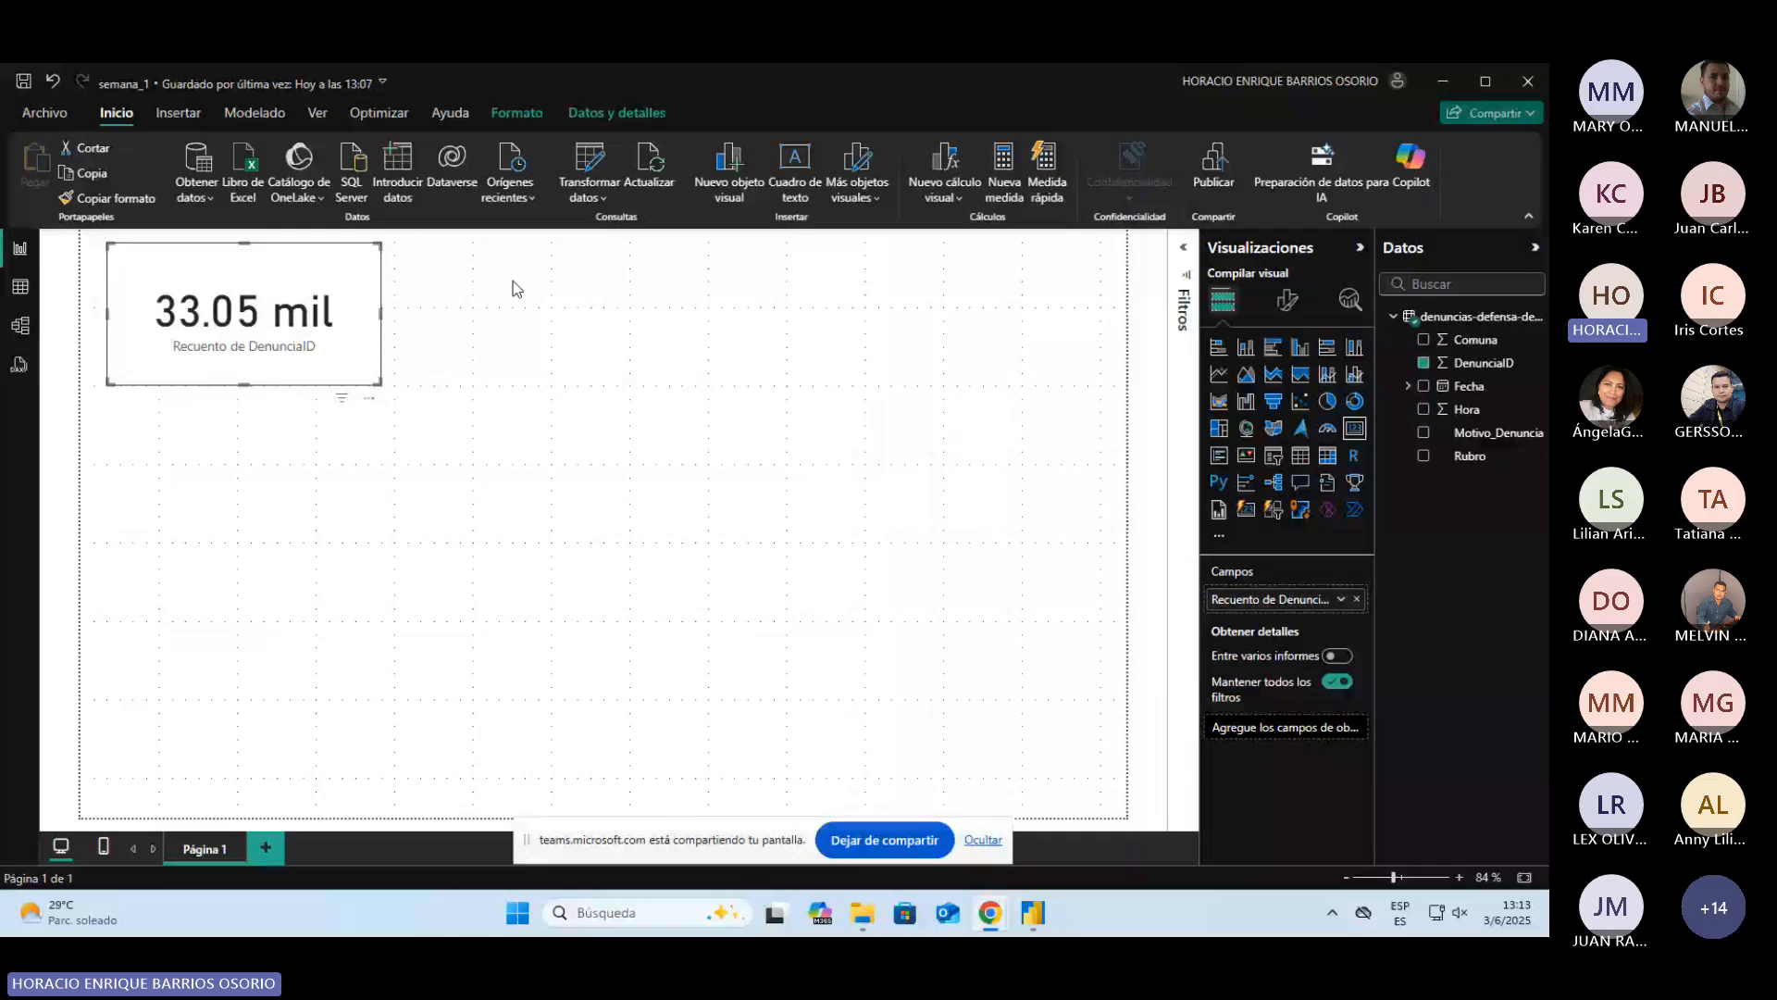
Step: Open the query in the Power Query Editor, examine its close and apply options and columns, and return to the report
{"action": "left_click", "coordinate": [590, 157]}
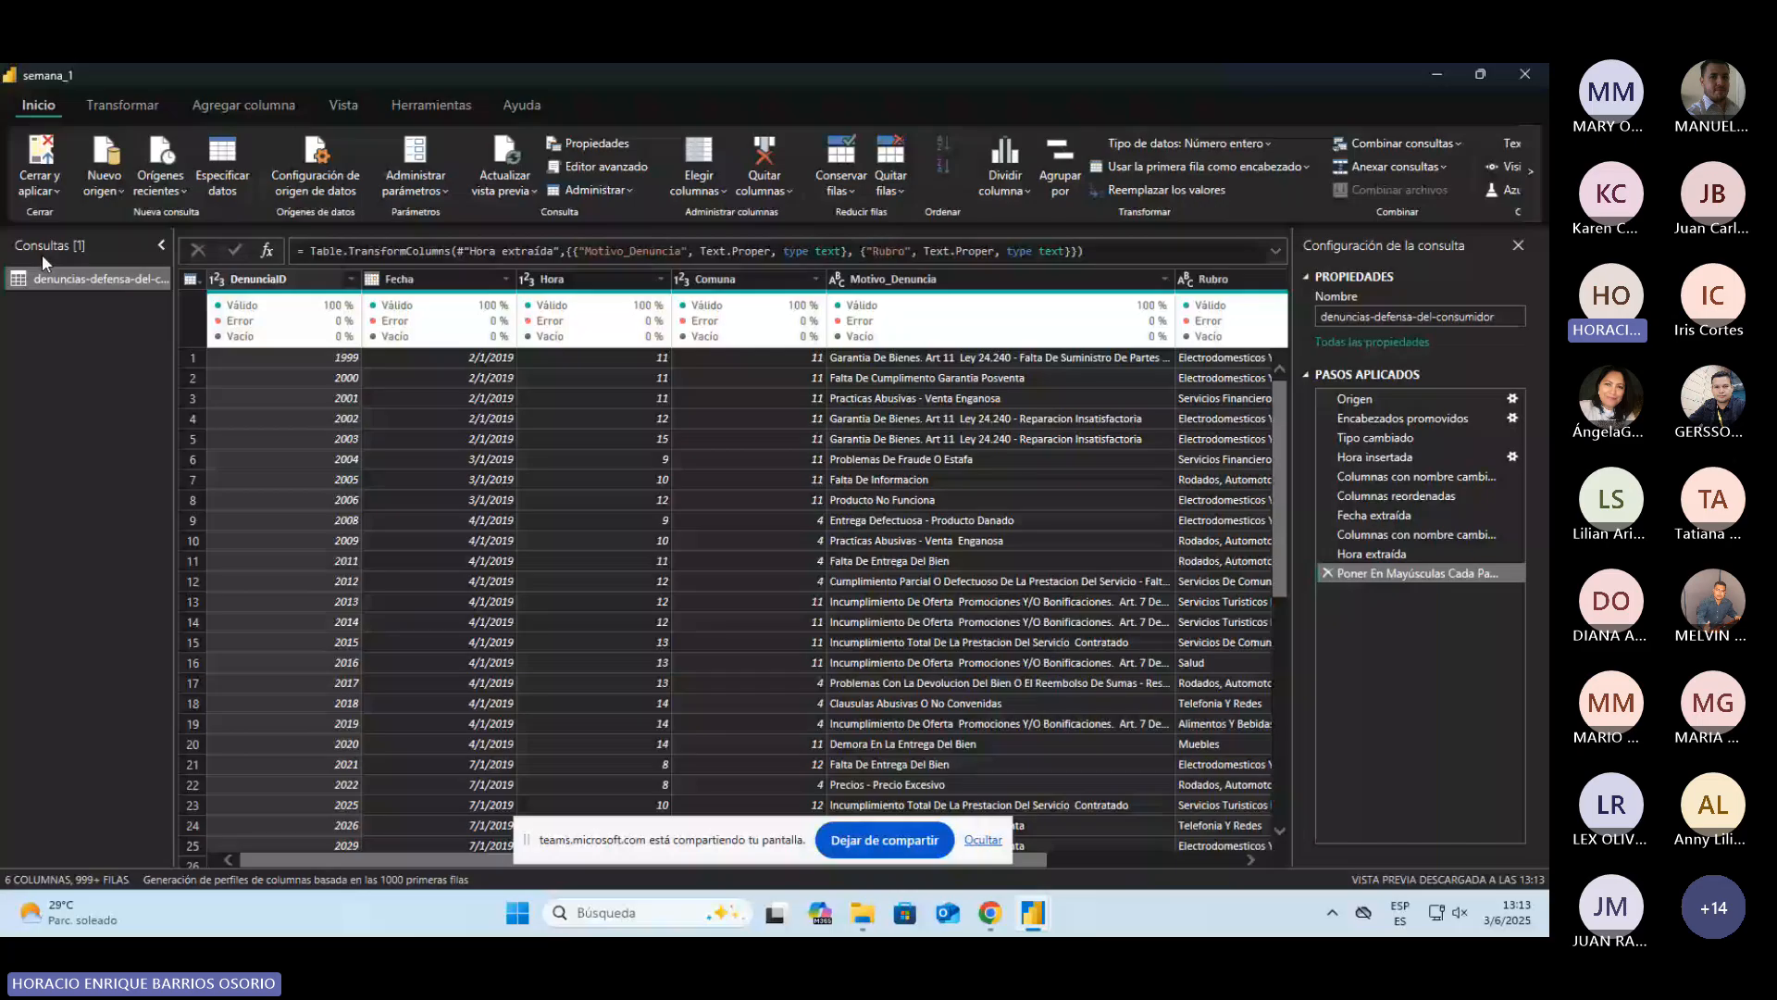
{"action": "left_click", "coordinate": [37, 185]}
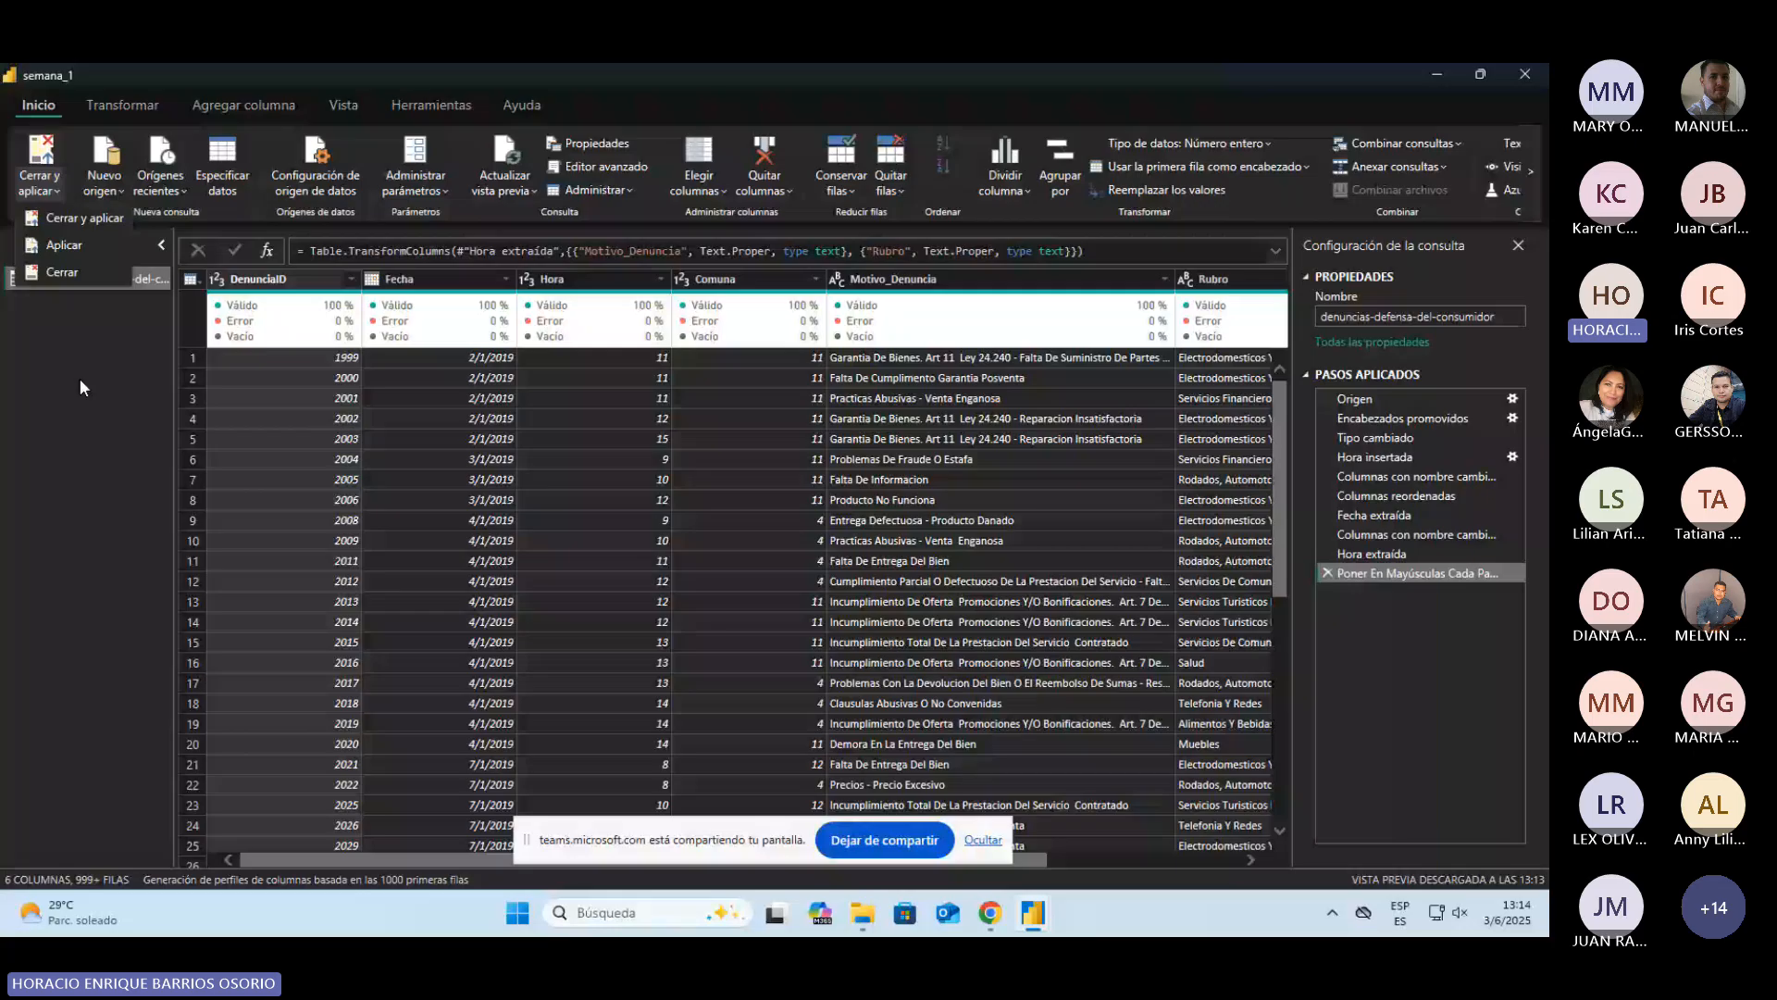
{"action": "left_click", "coordinate": [444, 279]}
{"action": "left_click", "coordinate": [740, 280]}
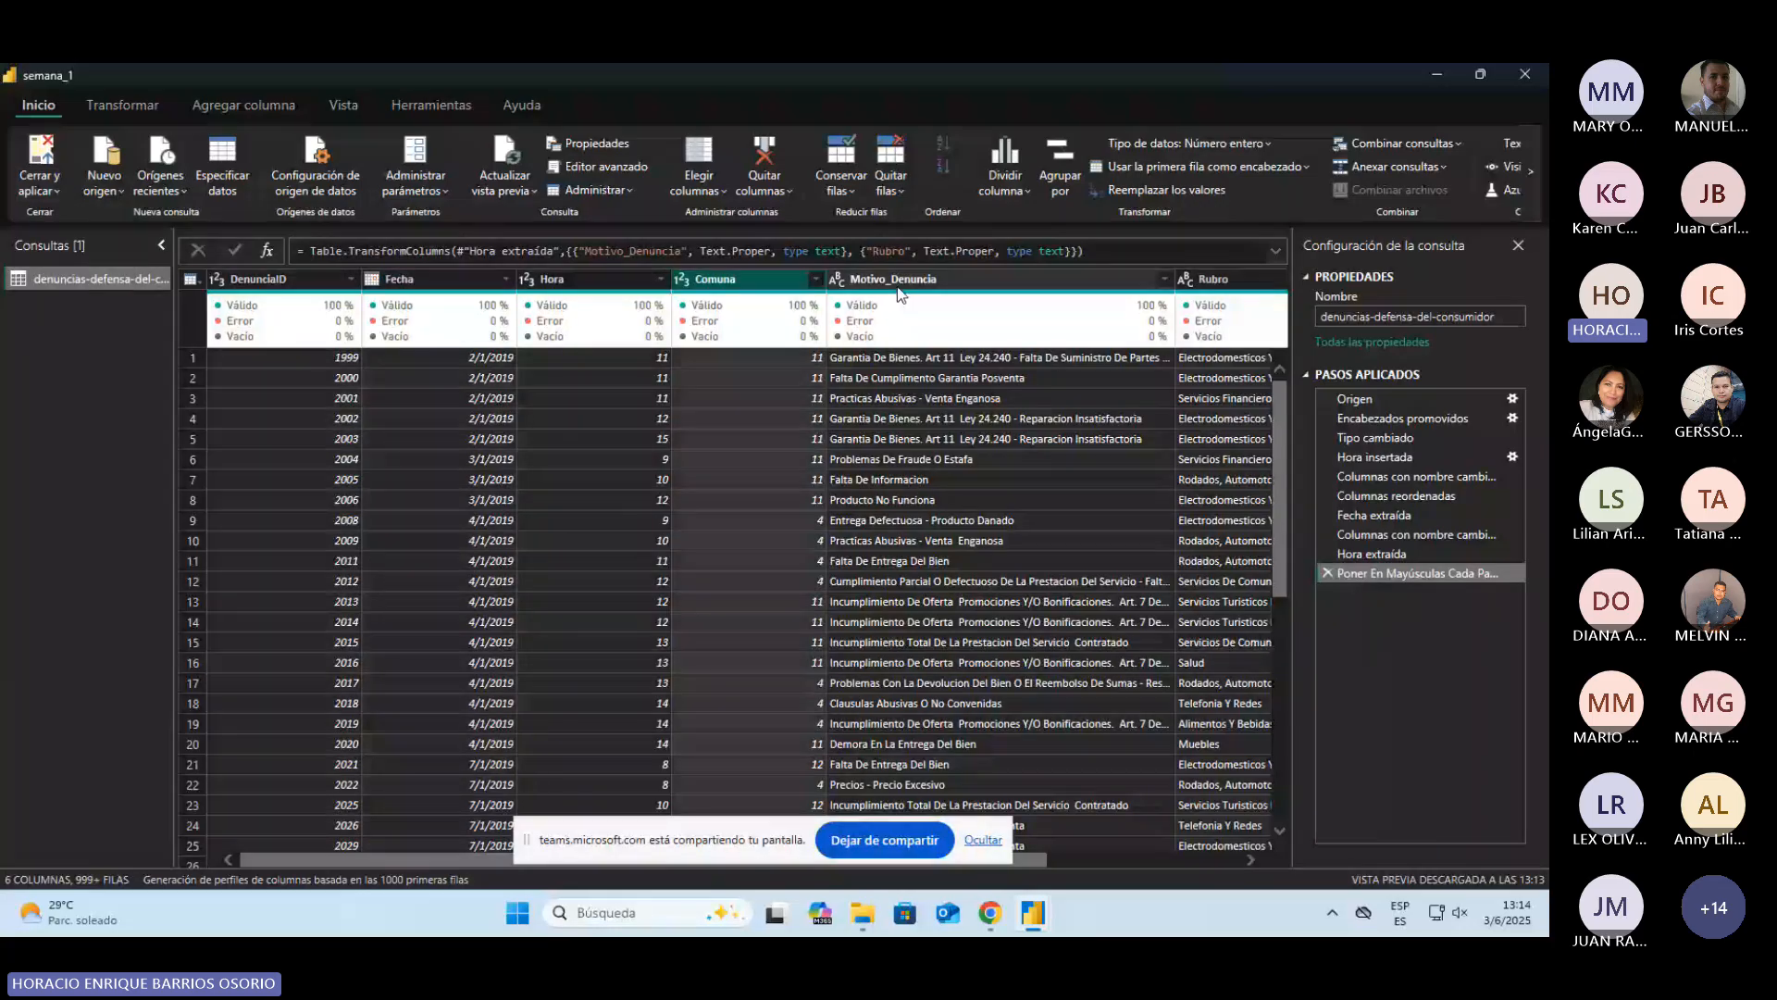
{"action": "left_click", "coordinate": [899, 288]}
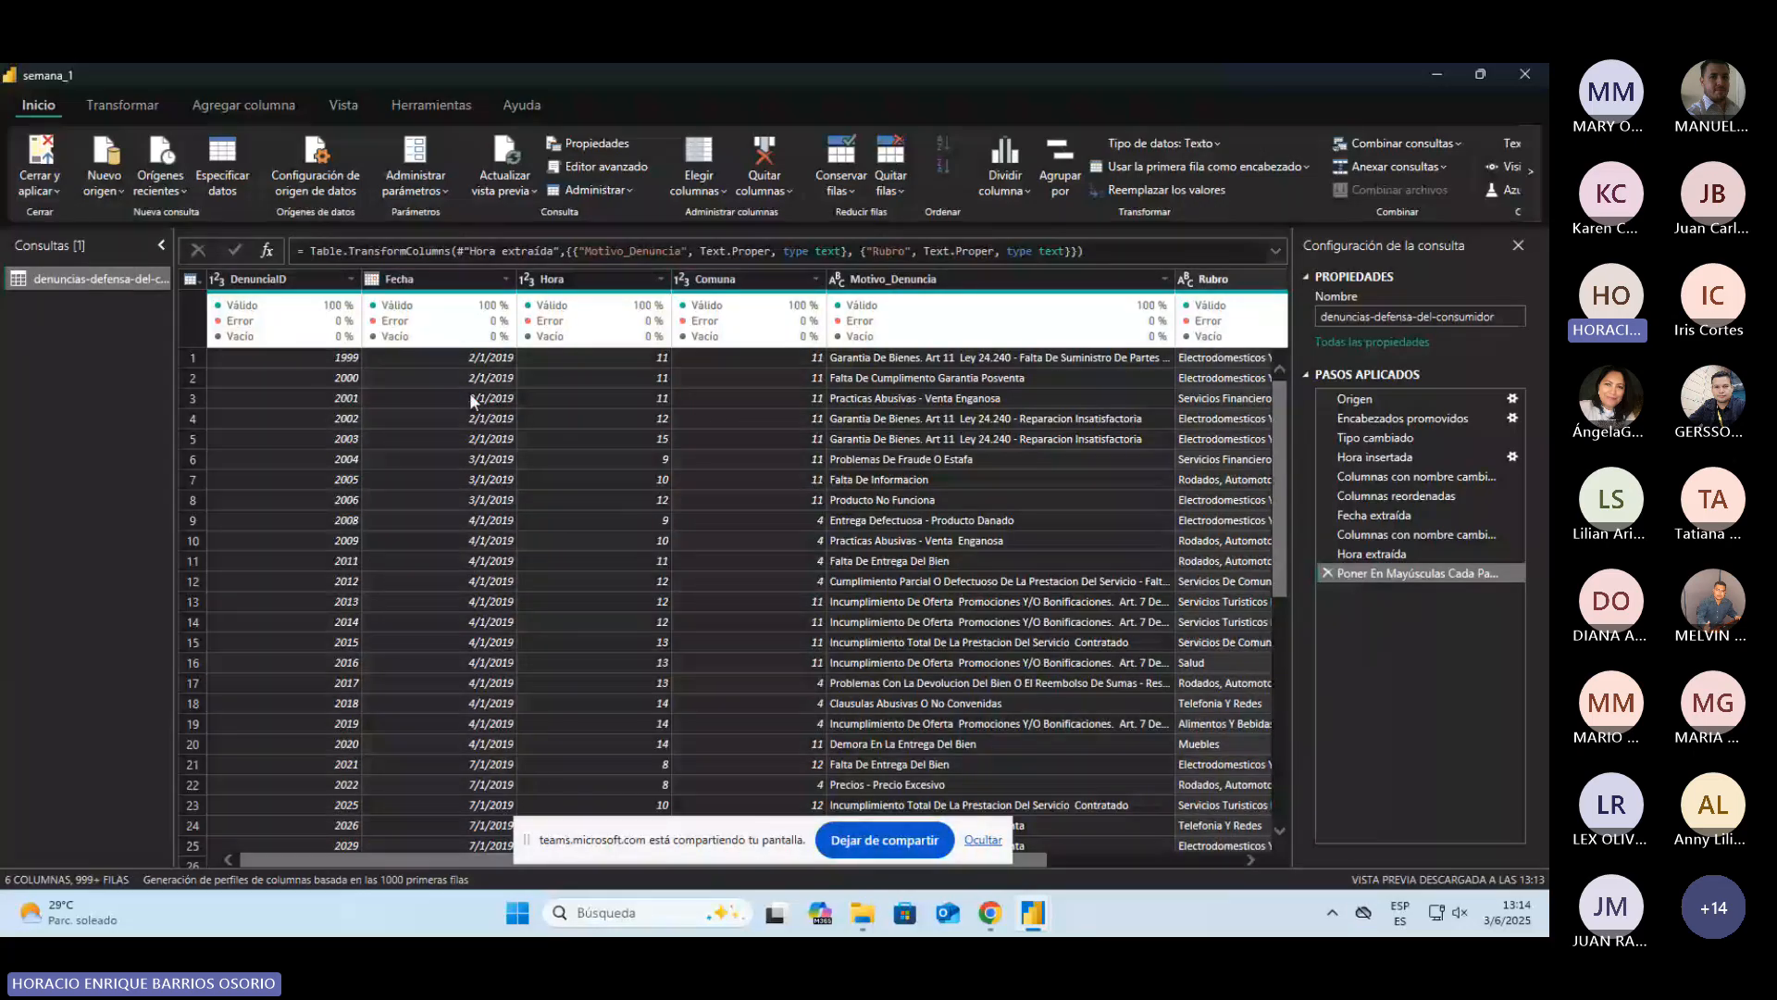
{"action": "left_click", "coordinate": [274, 280]}
{"action": "left_click", "coordinate": [592, 280]}
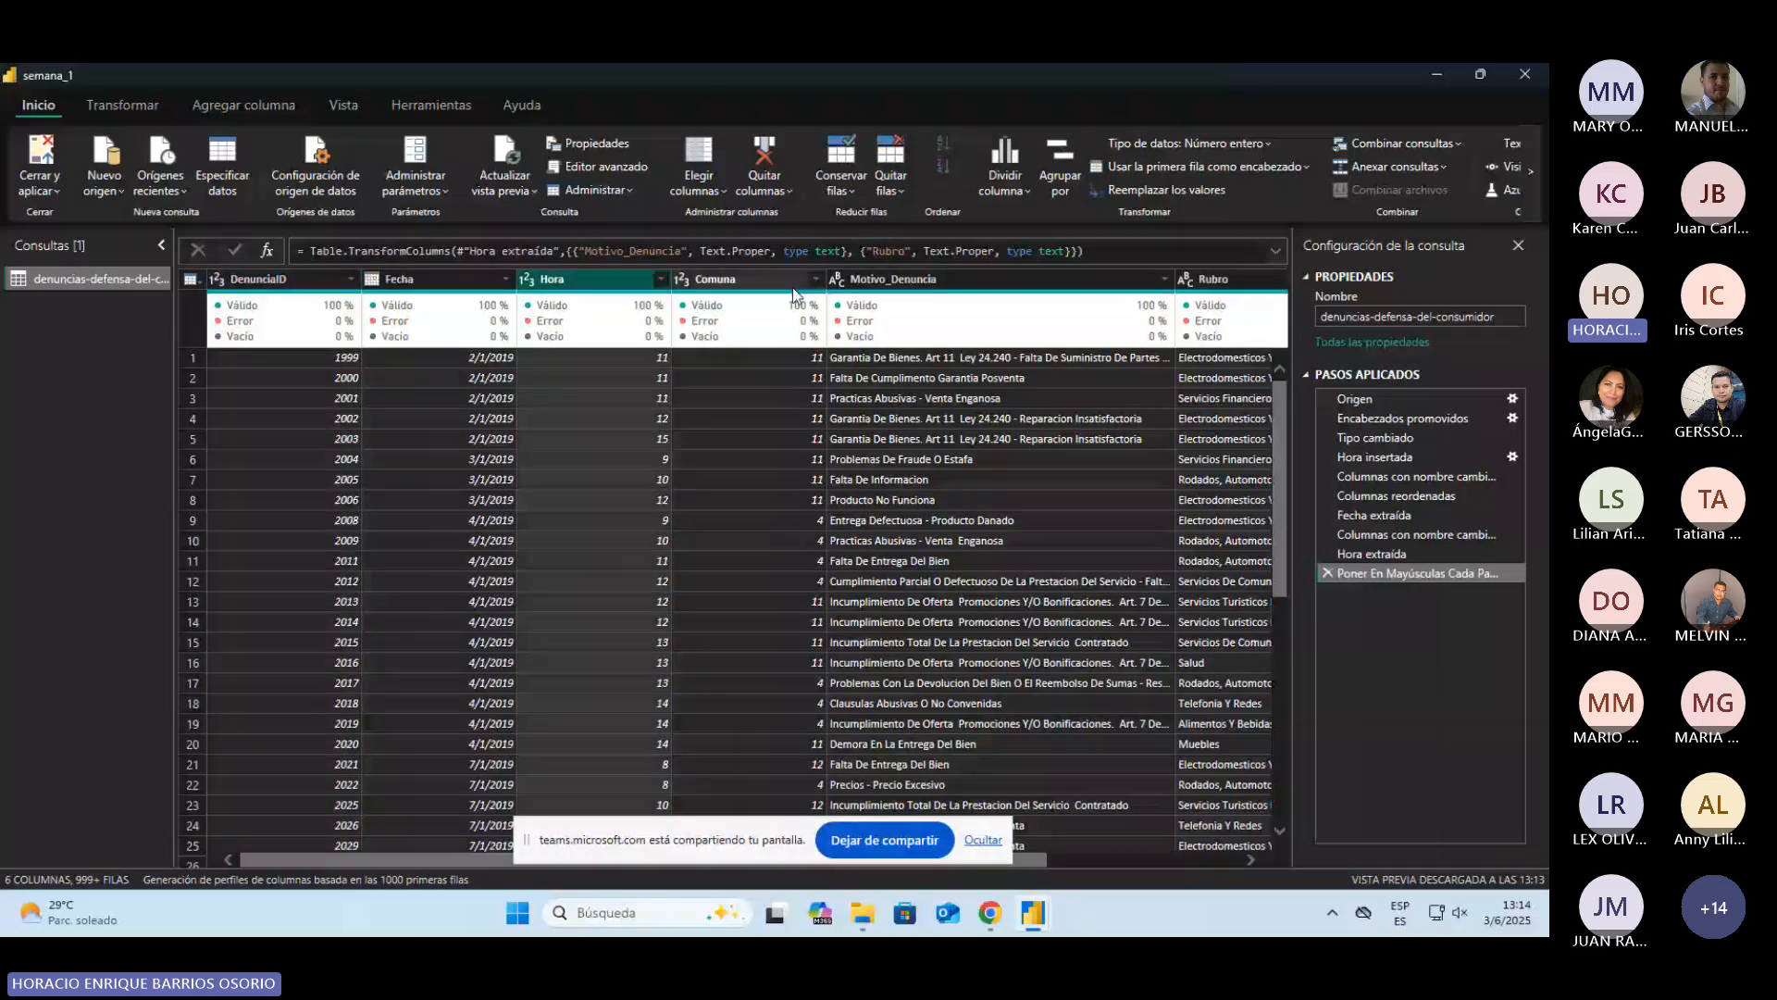
{"action": "left_click", "coordinate": [792, 283]}
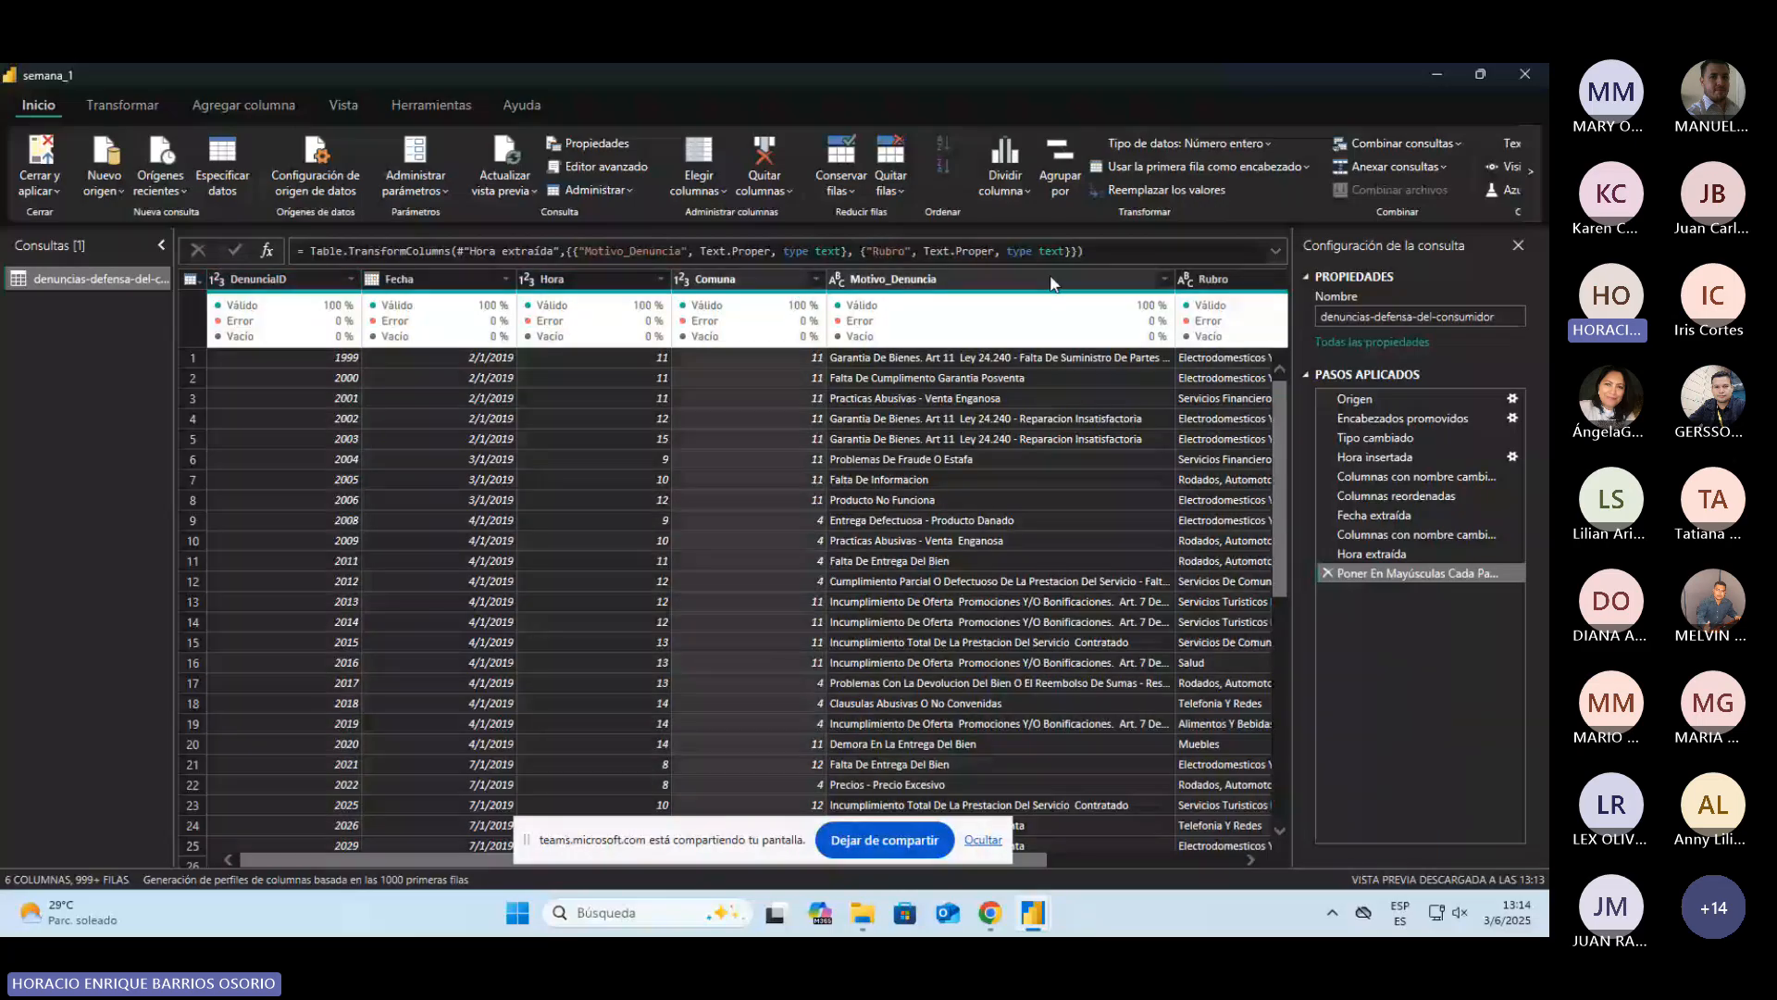
{"action": "key", "text": "alt+Tab"}
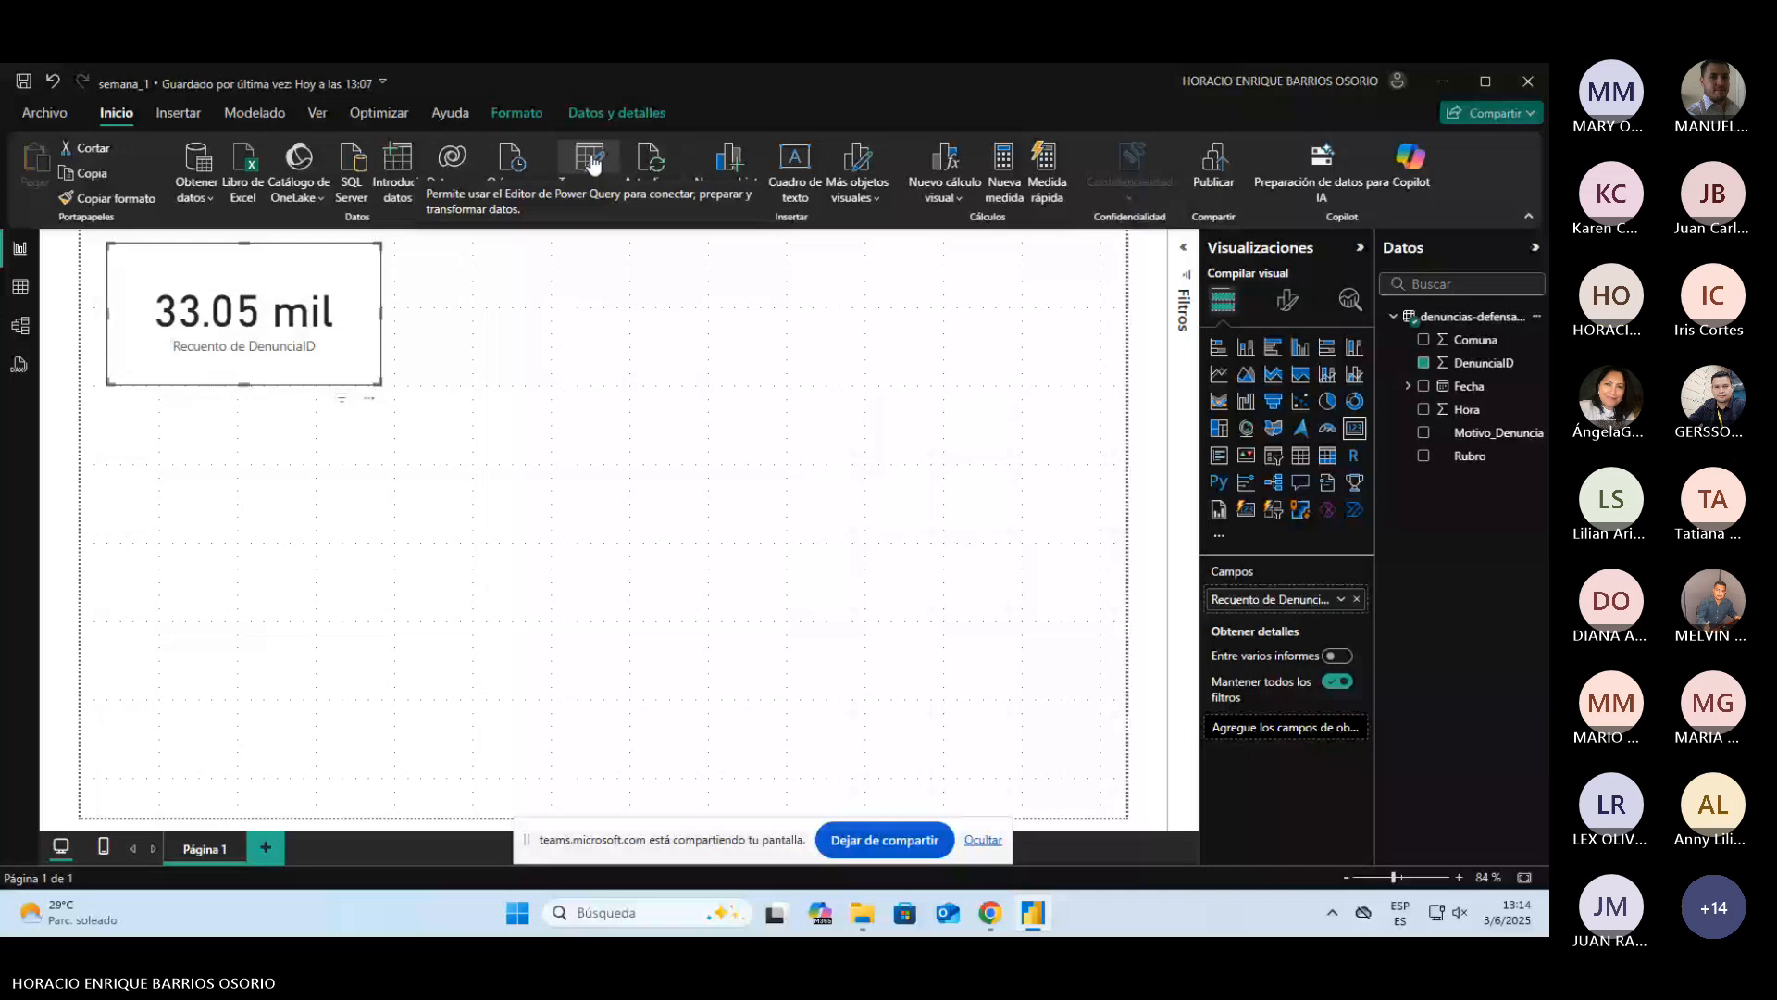
Step: Show the data table and examine the table-level tools, including the table name, new measure and quick measure
{"action": "left_click", "coordinate": [22, 289]}
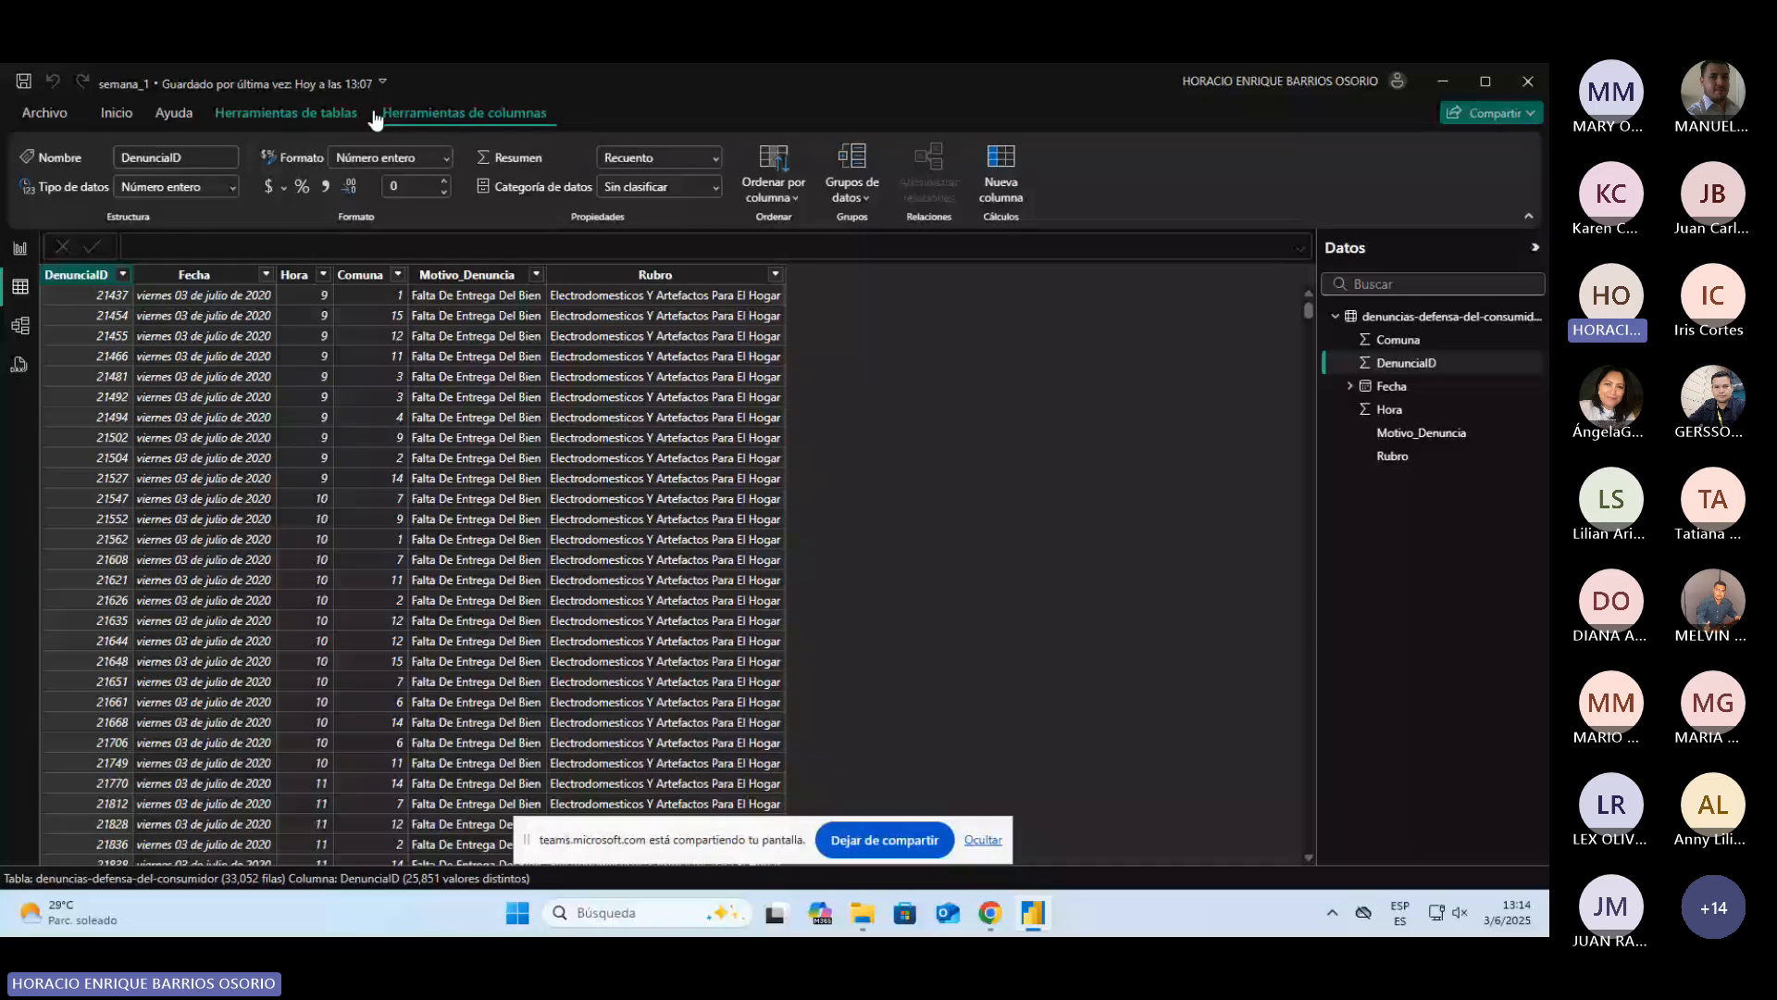
{"action": "left_click", "coordinate": [335, 115]}
{"action": "left_click", "coordinate": [451, 114]}
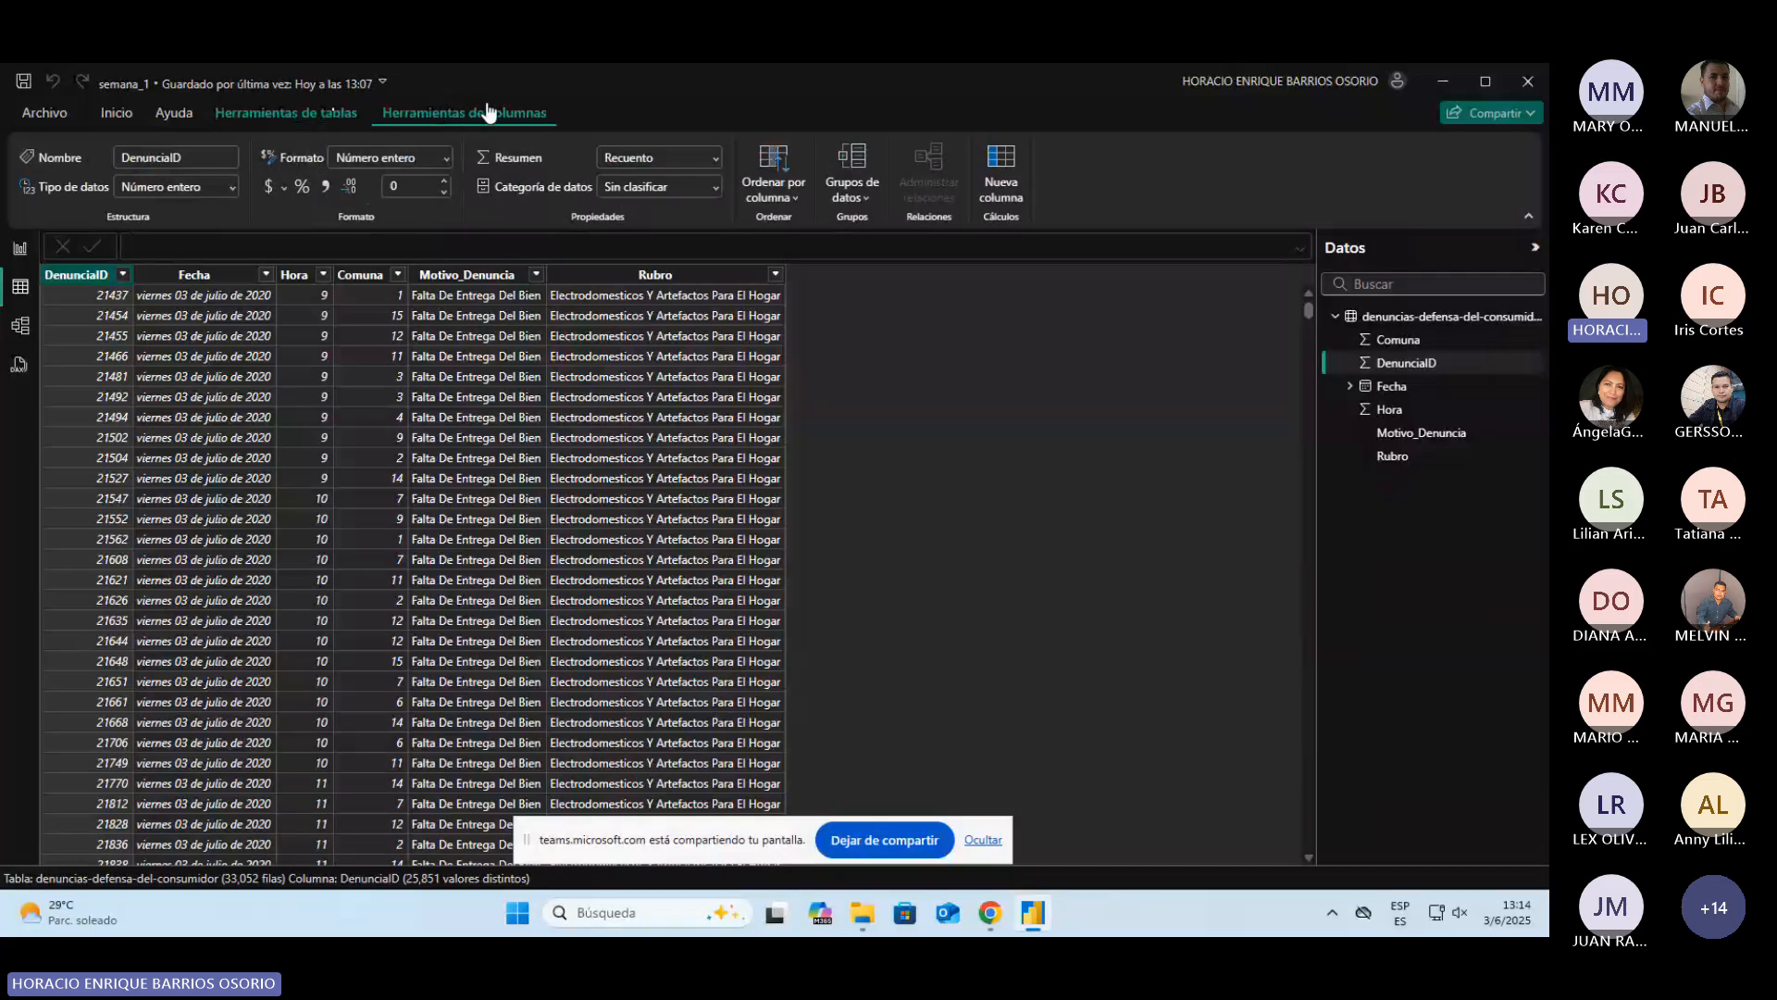
{"action": "left_click", "coordinate": [292, 113]}
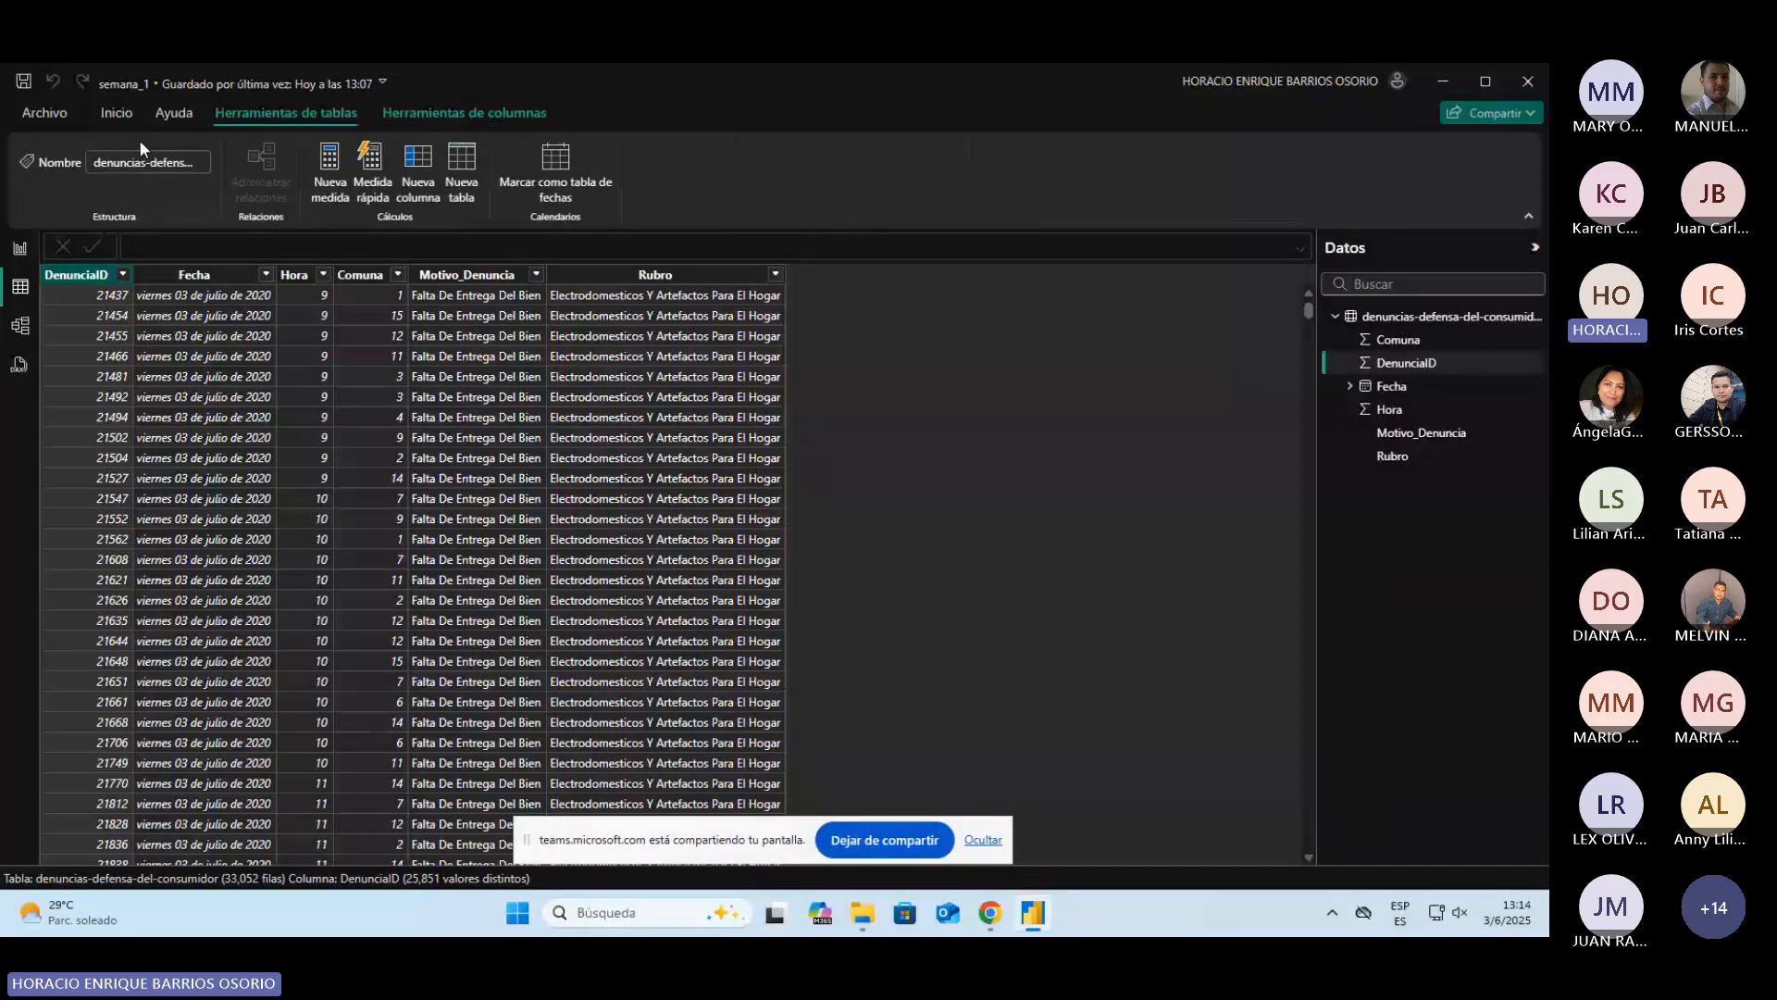
{"action": "left_click", "coordinate": [137, 165]}
{"action": "left_click", "coordinate": [323, 197]}
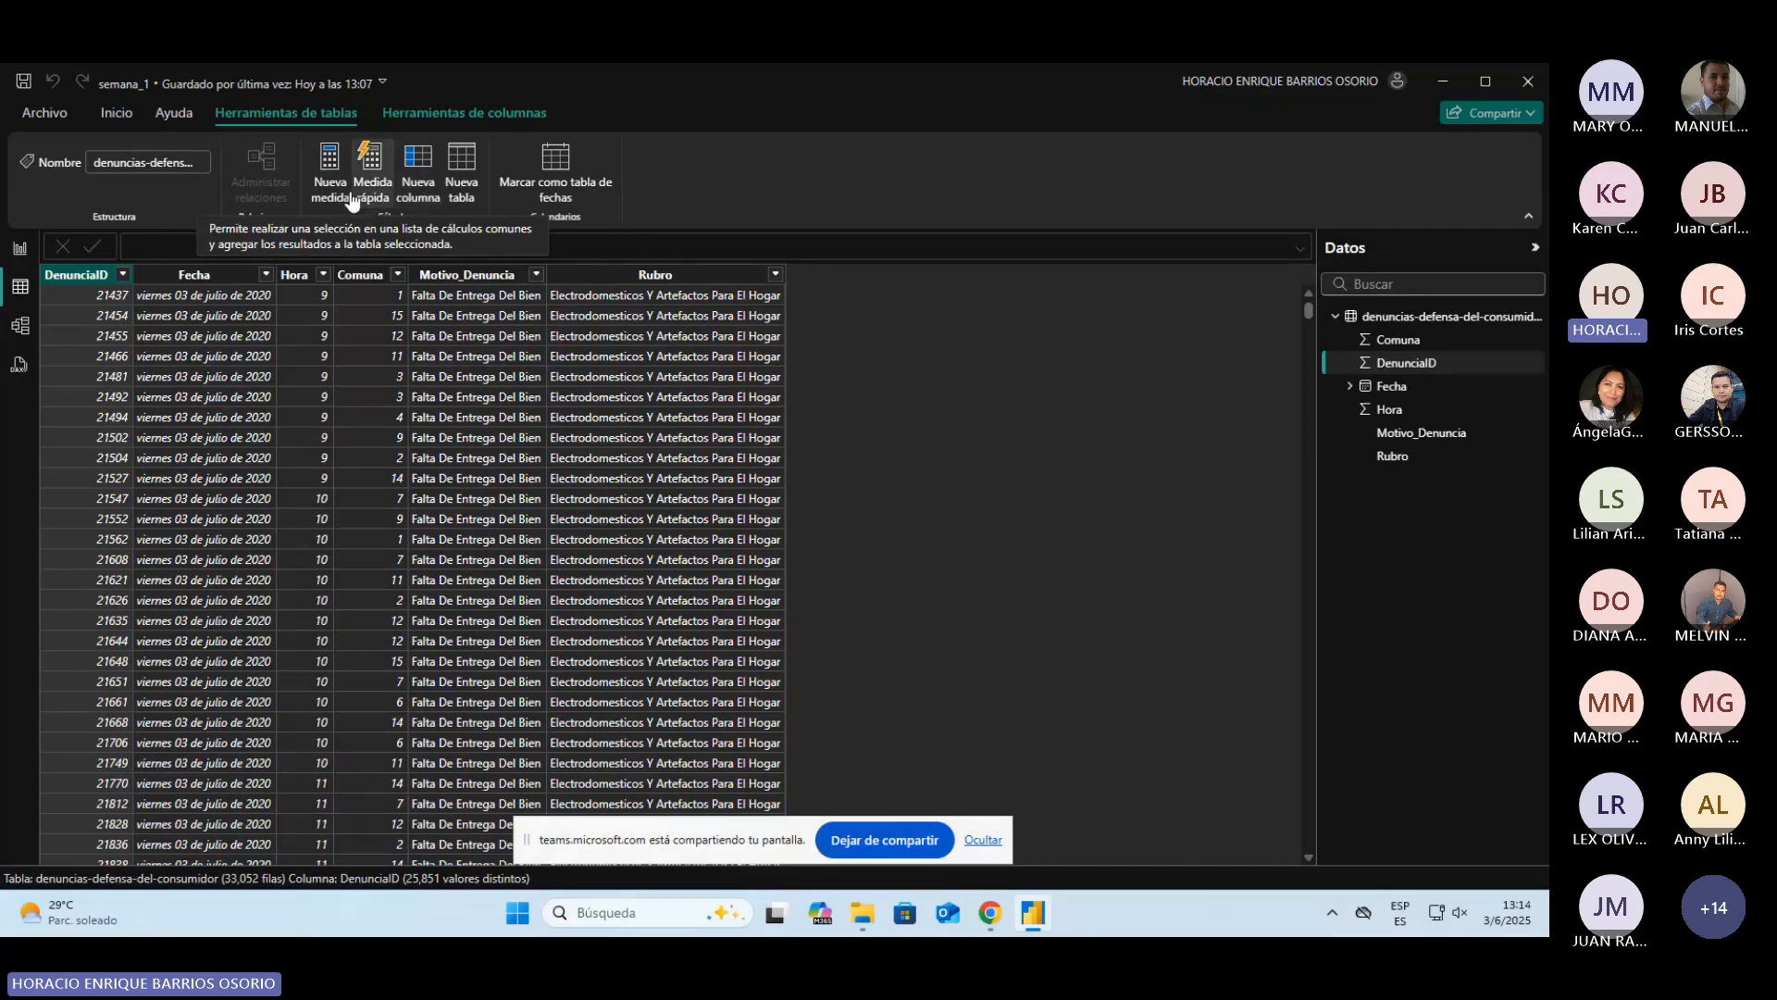
Step: Compare the column properties of Fecha and DenunciaID, and examine the data type options of DenunciaID
{"action": "left_click", "coordinate": [444, 112]}
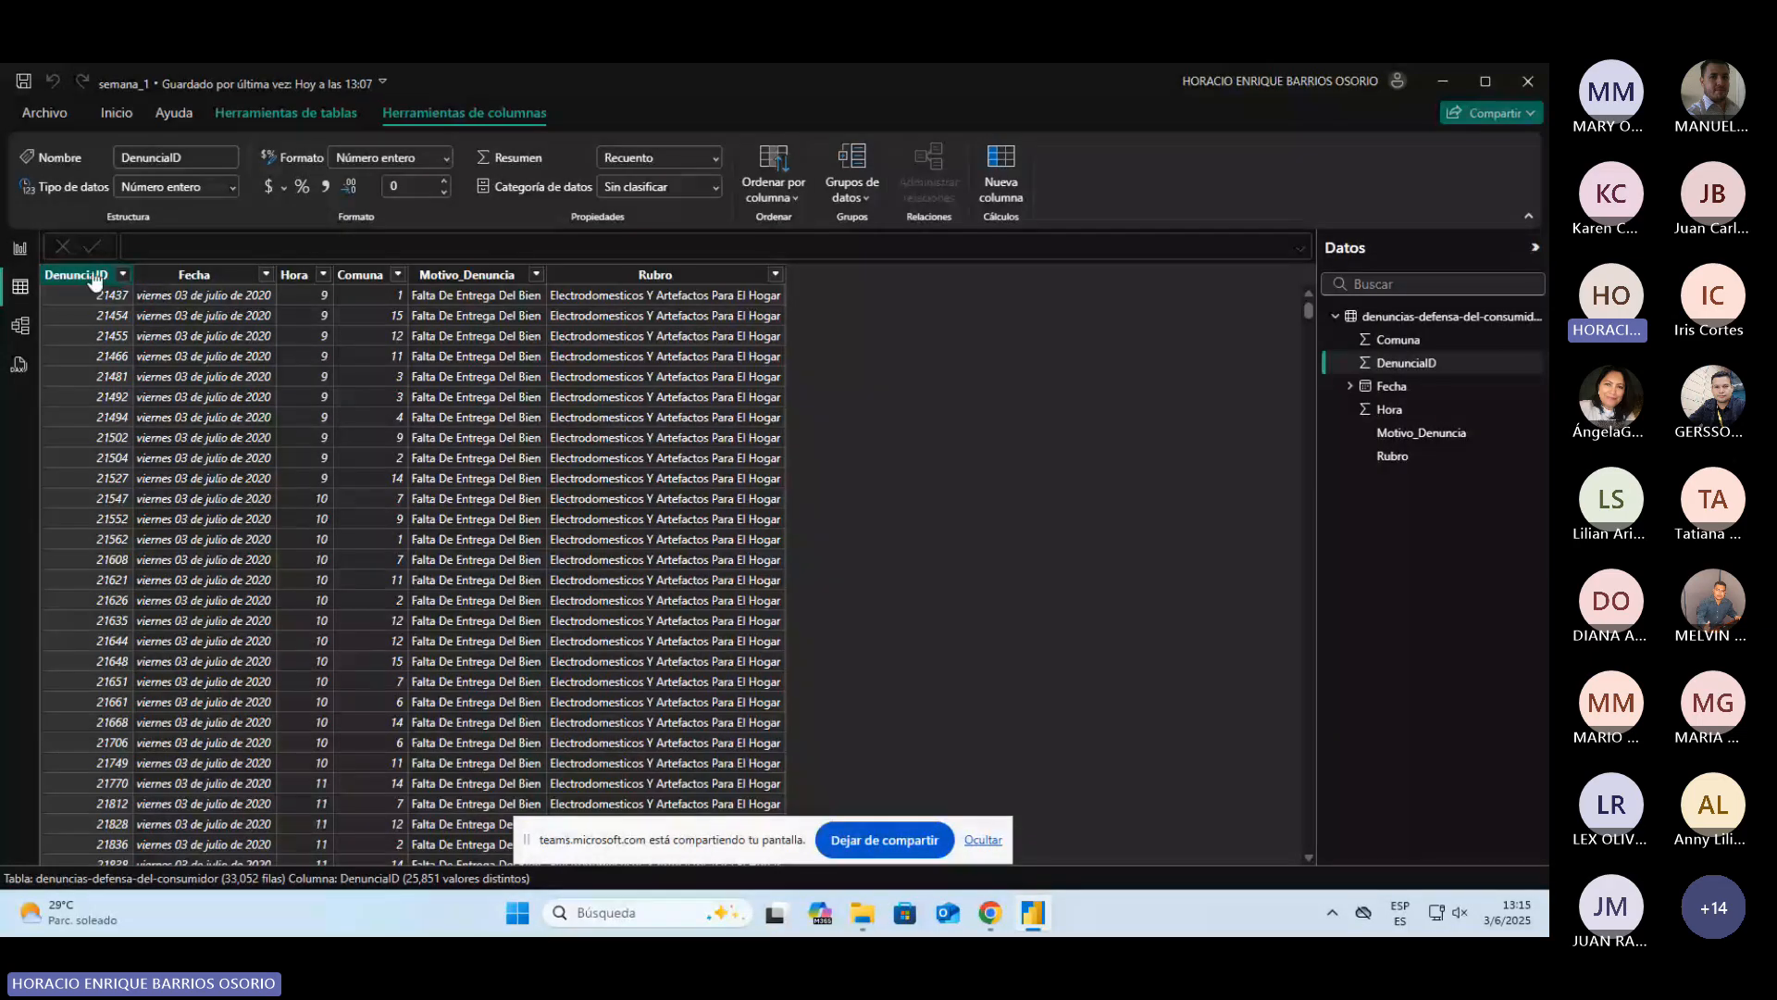
{"action": "left_click", "coordinate": [194, 275]}
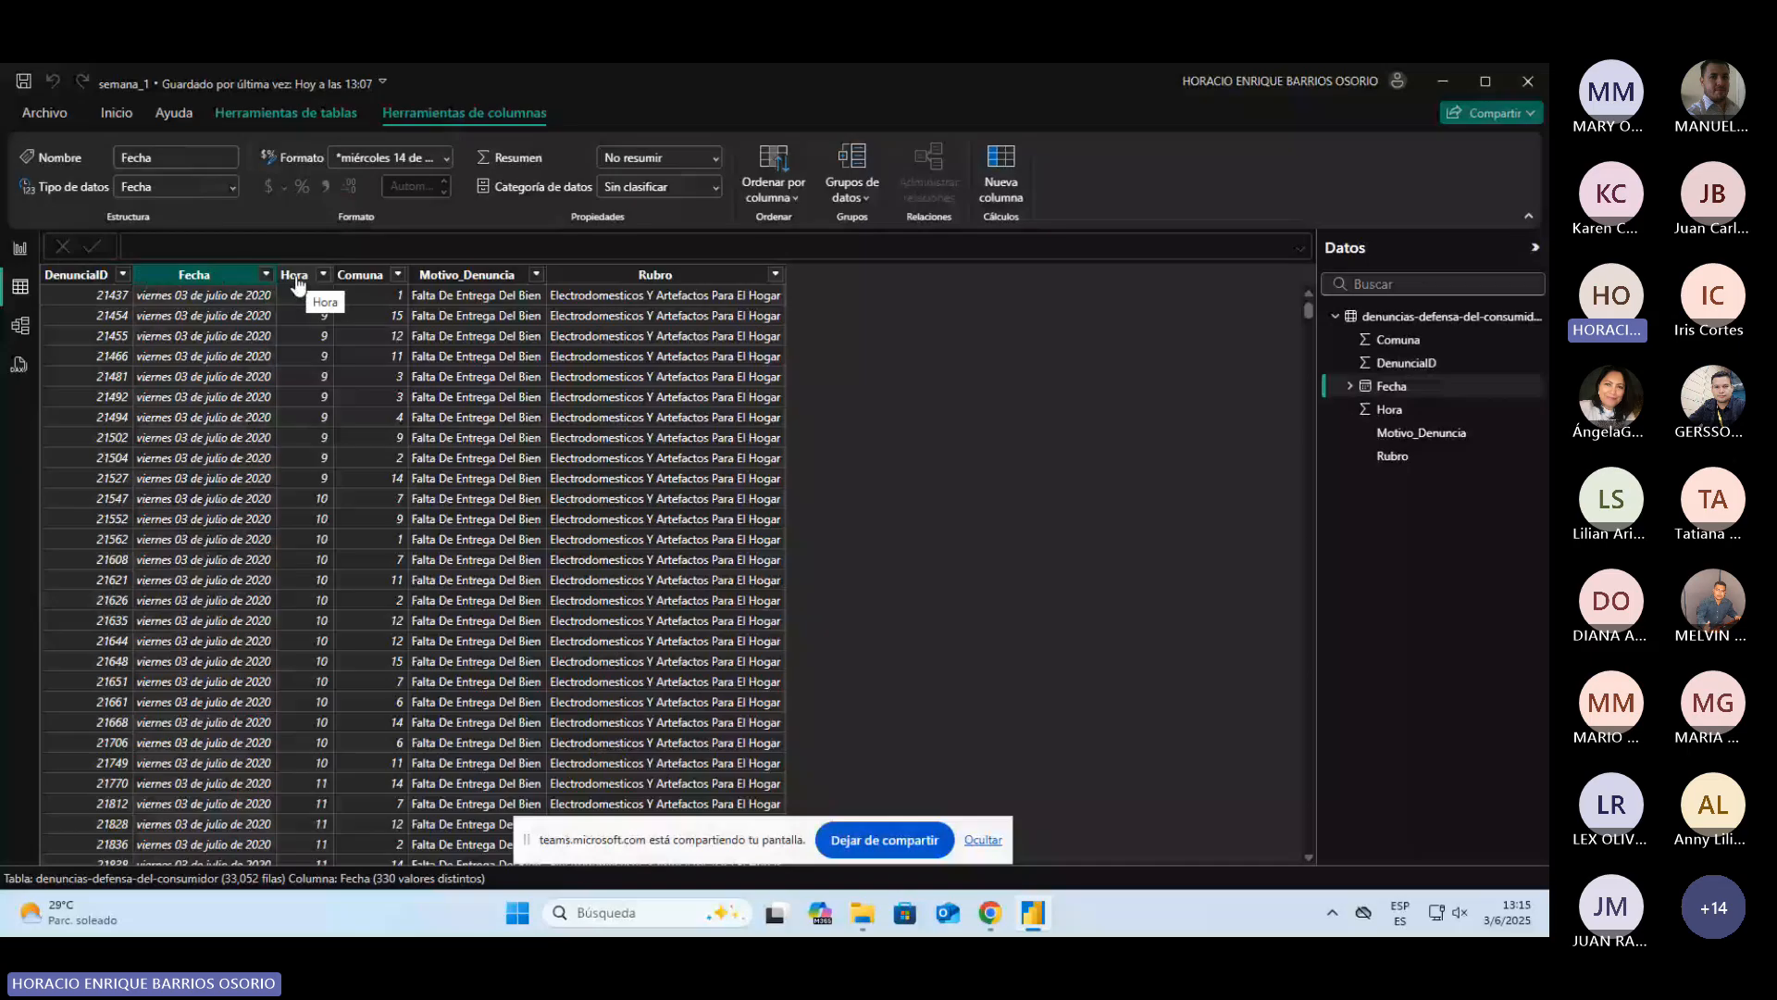
{"action": "left_click", "coordinate": [93, 277]}
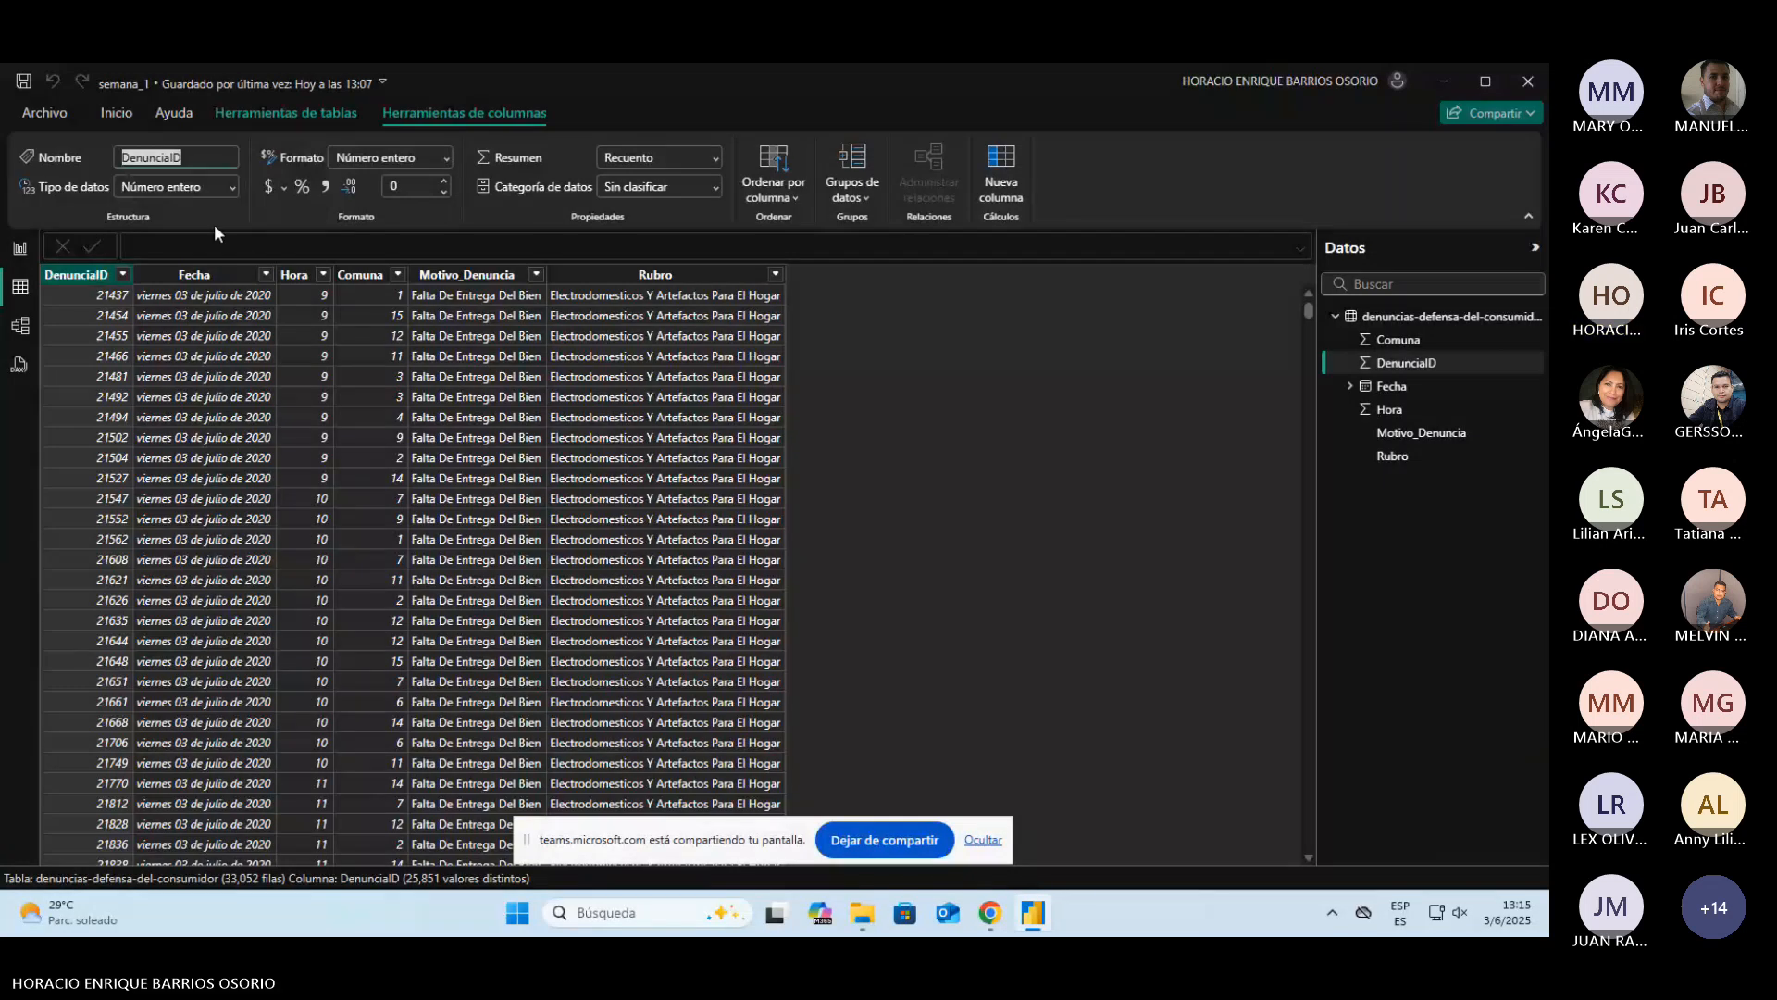
{"action": "left_click", "coordinate": [231, 188]}
{"action": "left_click", "coordinate": [230, 188]}
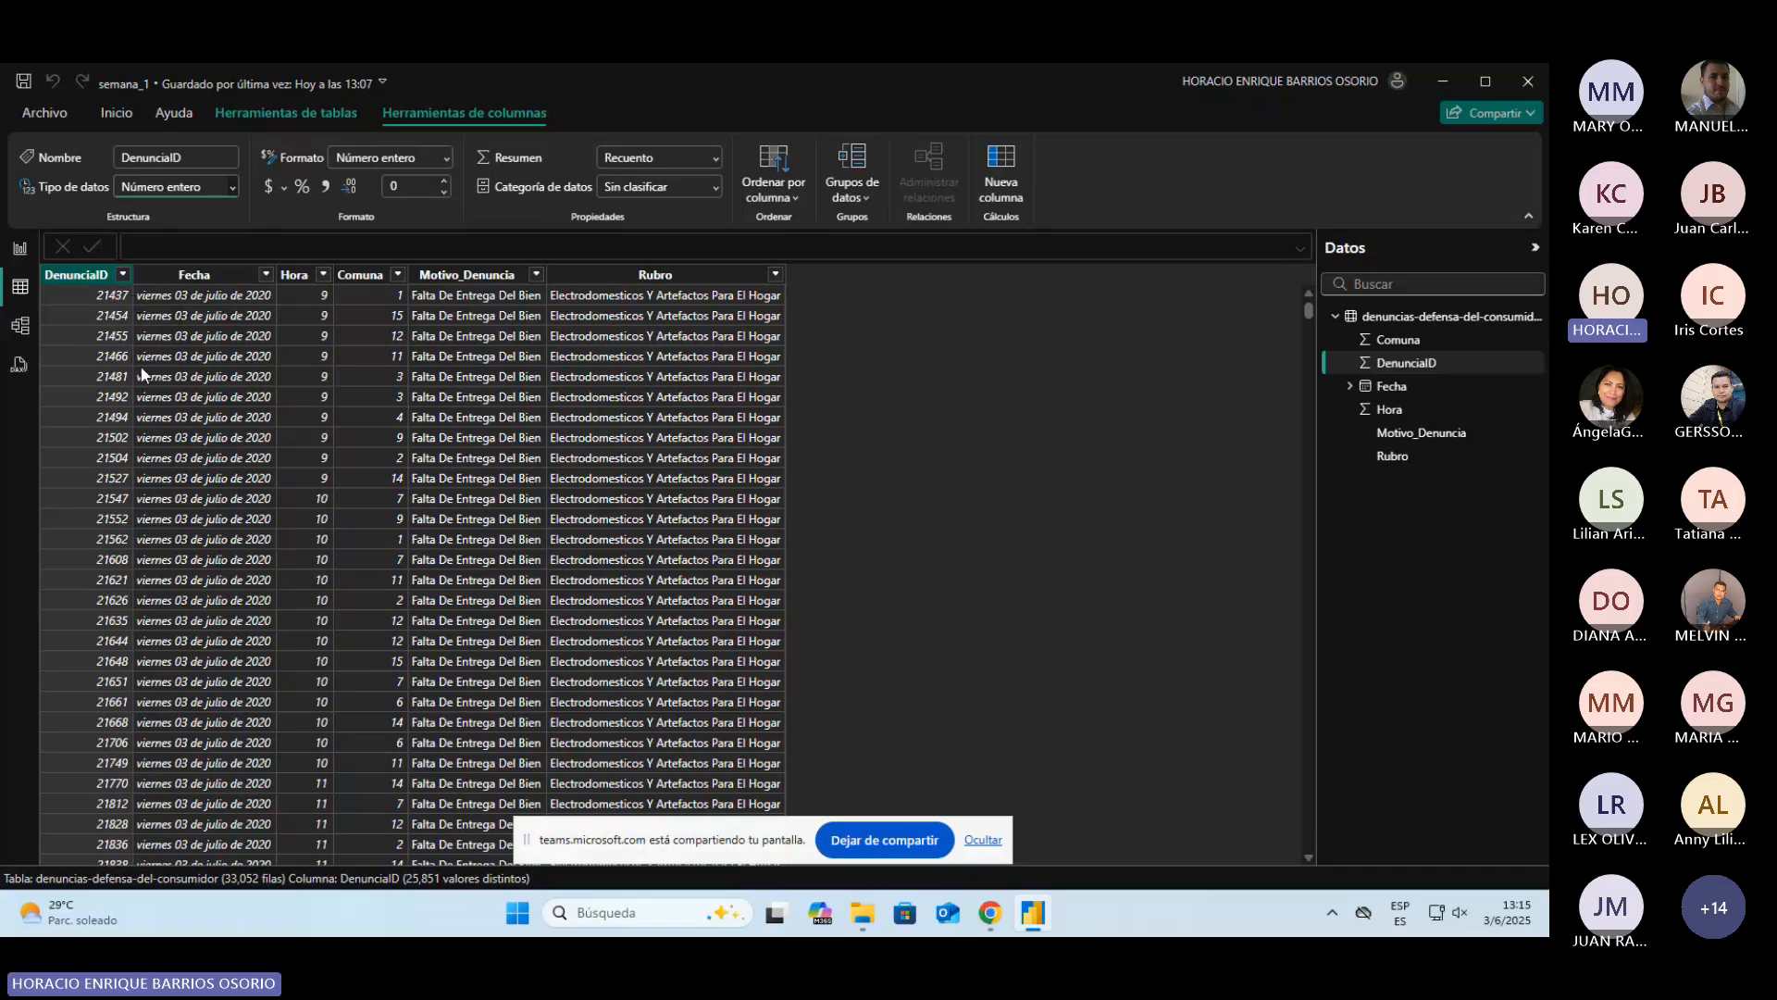
Step: Examine the number formats, currency symbols and decimal places available for the DenunciaID column
{"action": "left_click", "coordinate": [446, 159]}
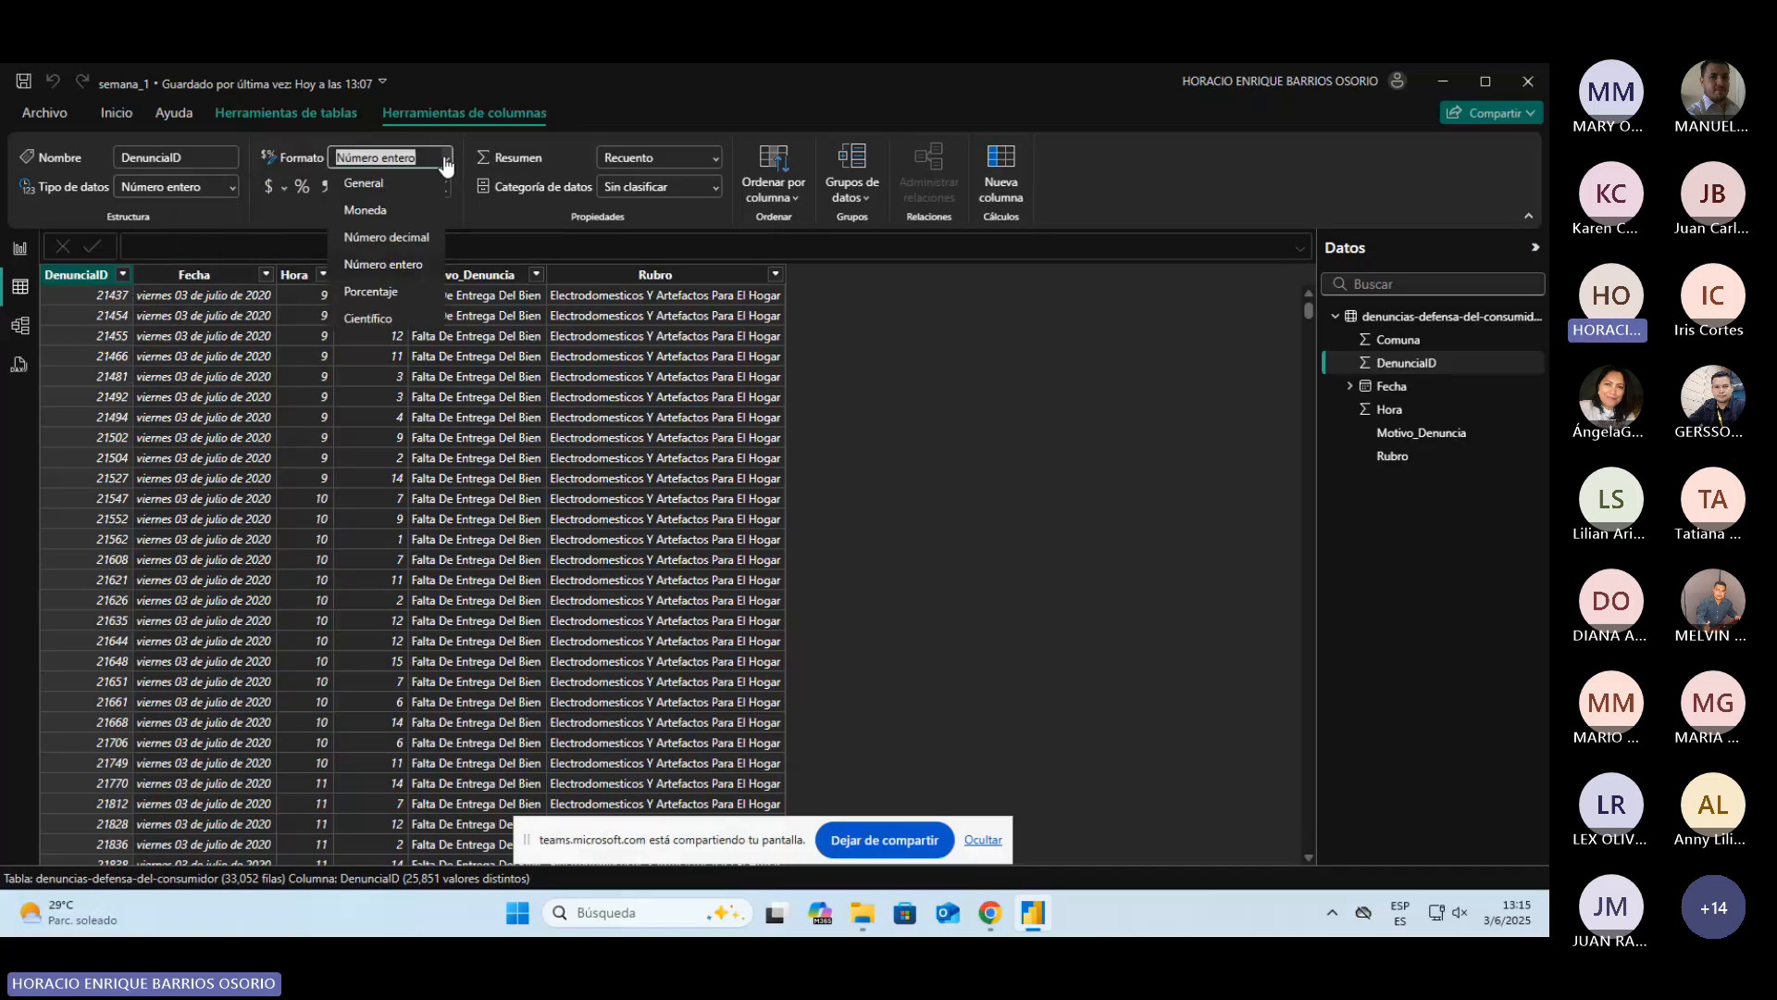
{"action": "left_click", "coordinate": [446, 164]}
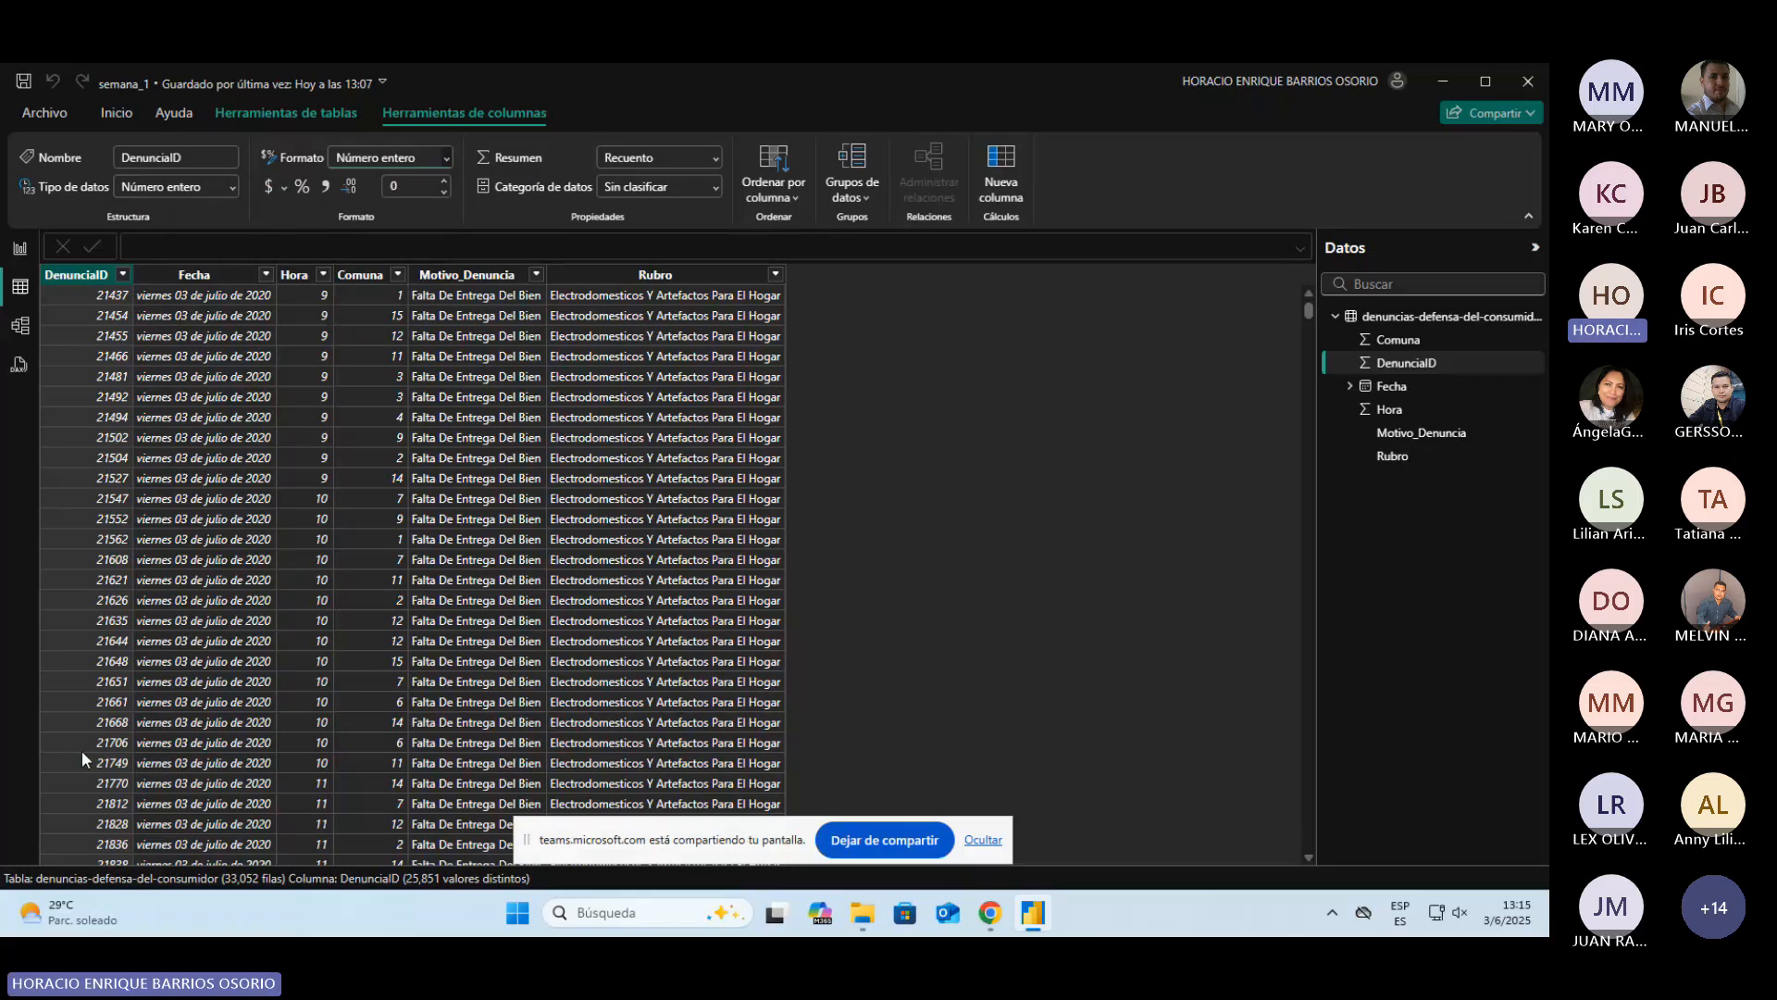
{"action": "left_click", "coordinate": [447, 164]}
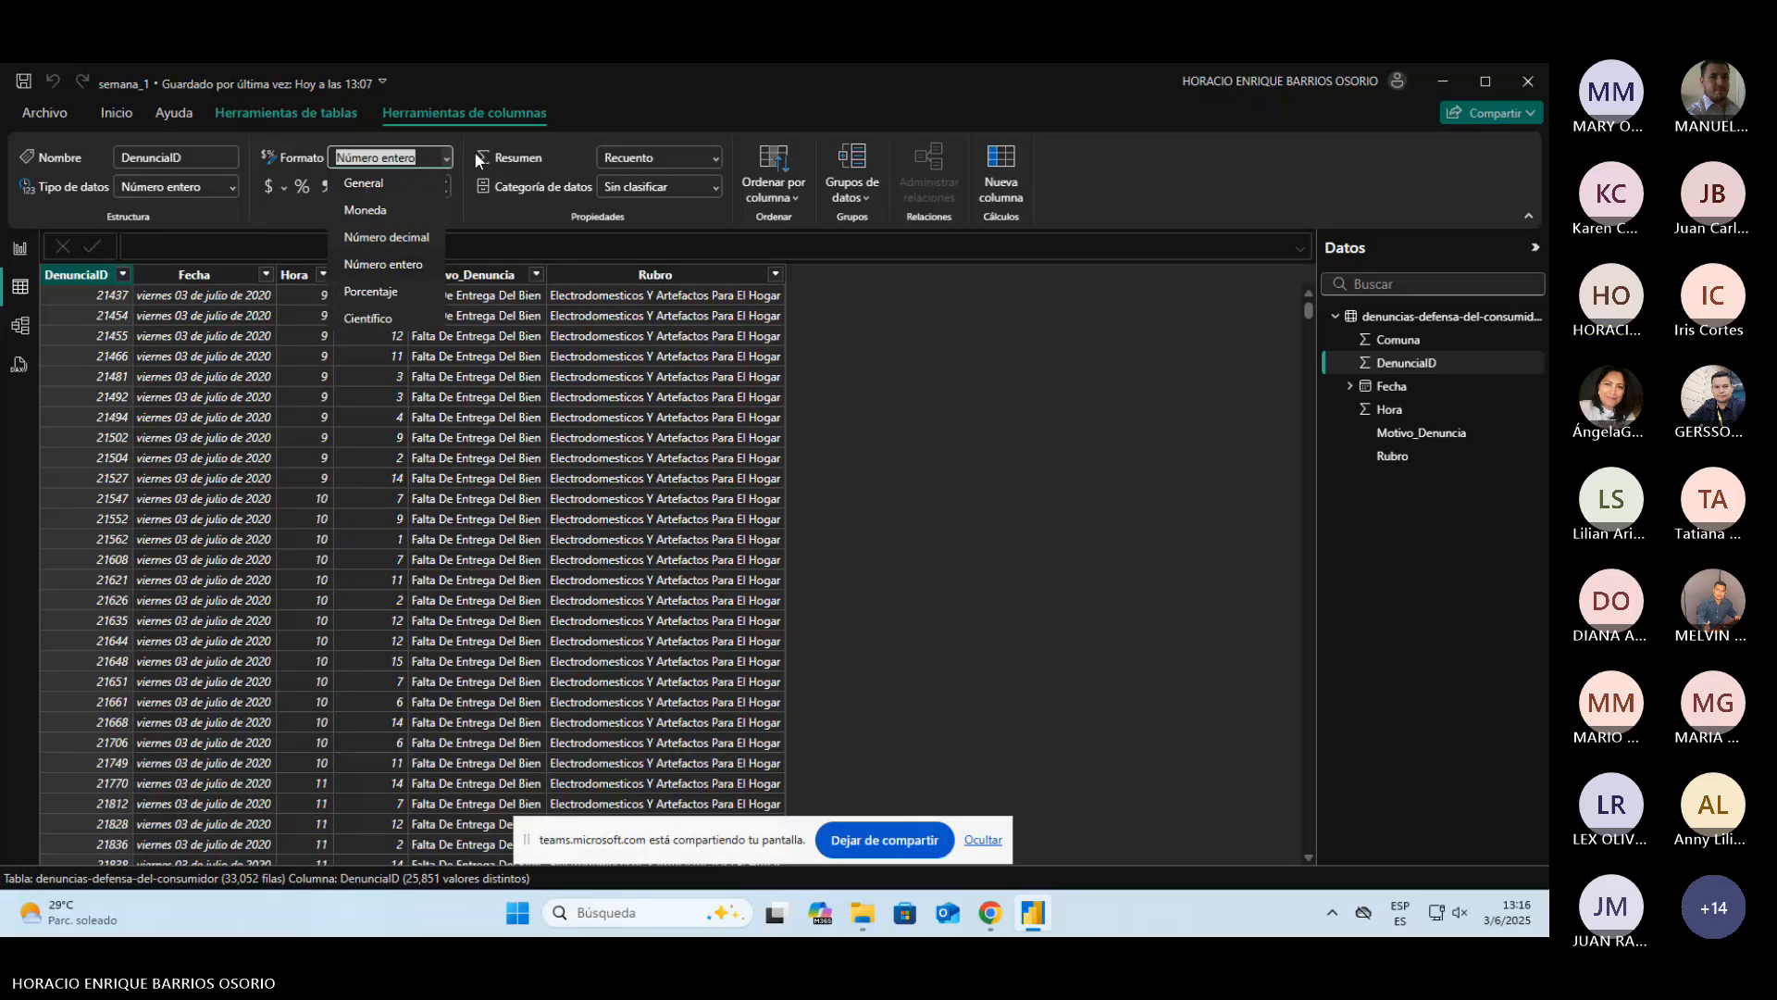
{"action": "left_click", "coordinate": [448, 162]}
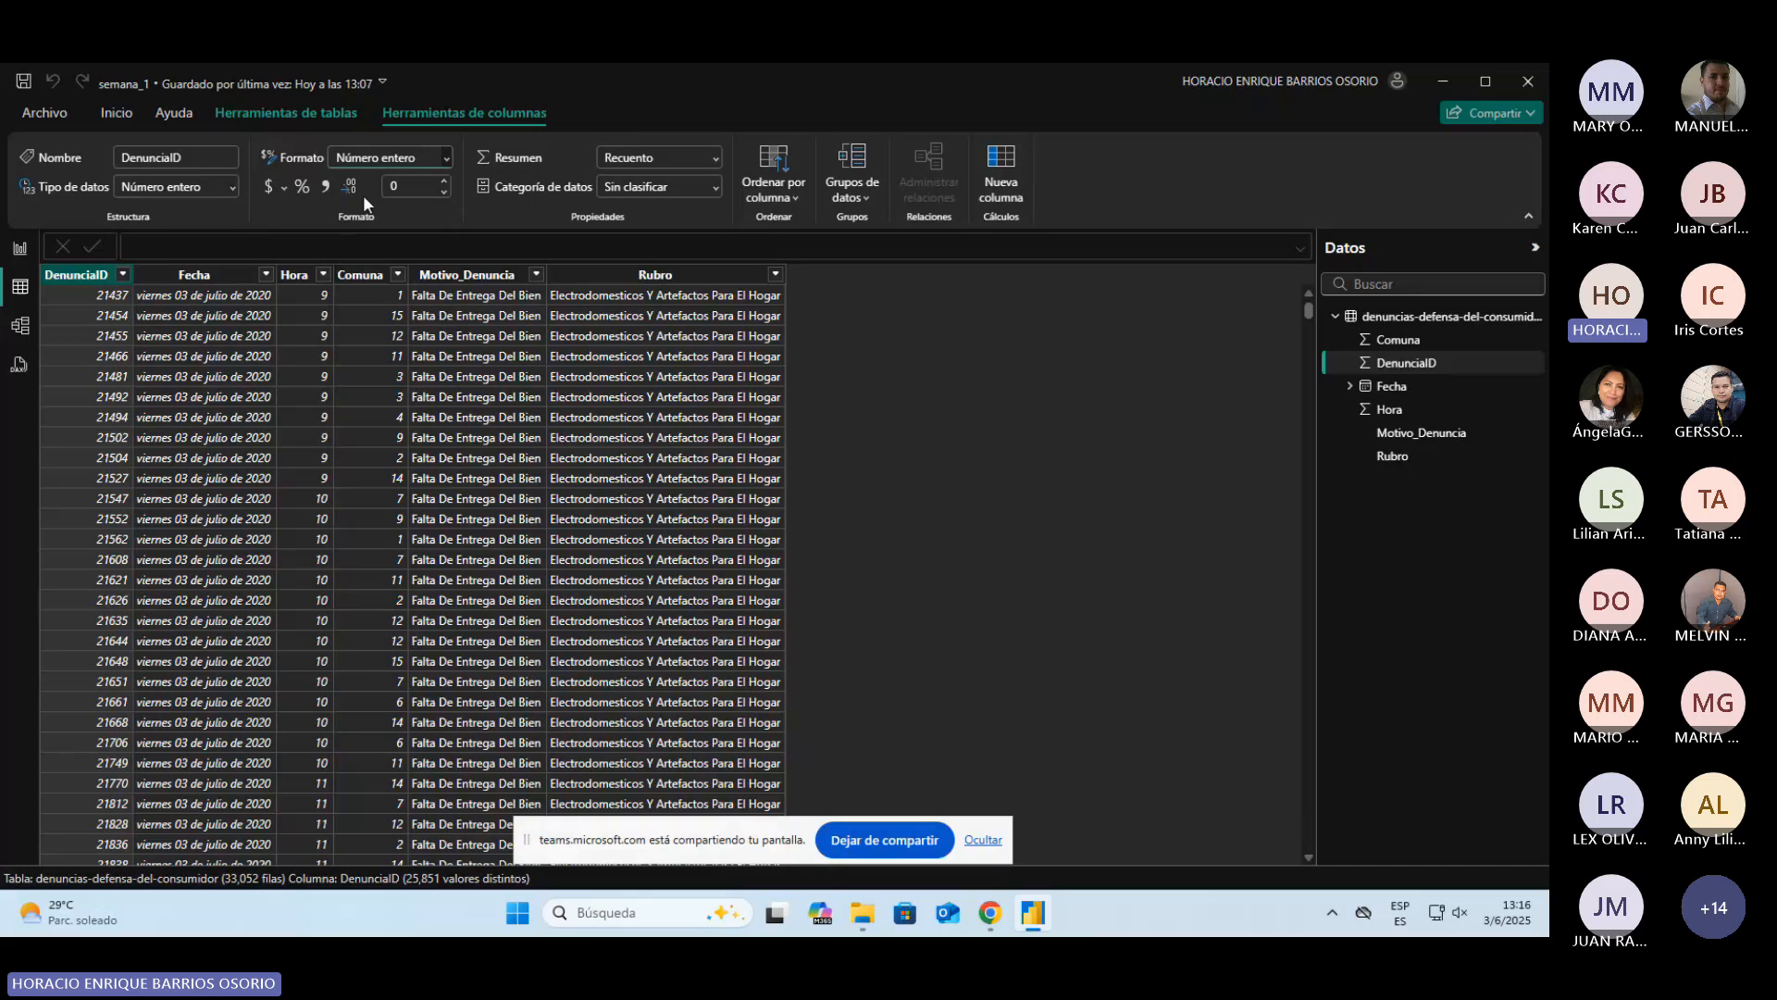
{"action": "left_click", "coordinate": [286, 188]}
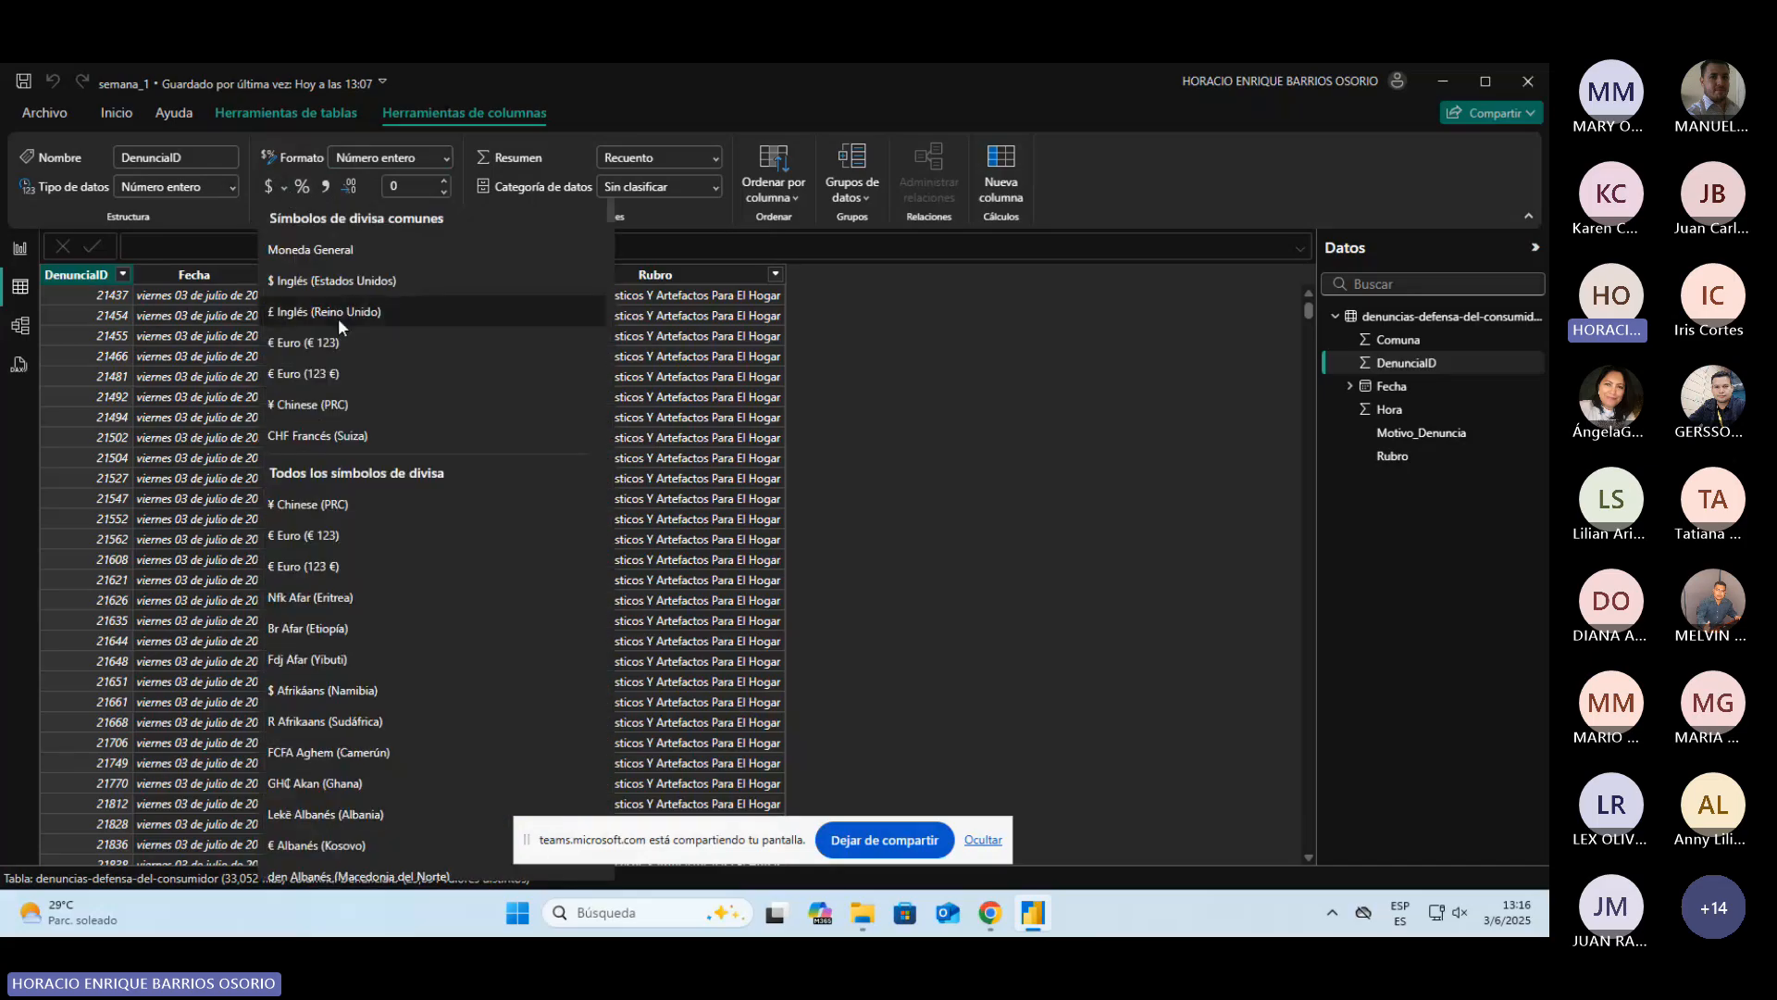
{"action": "left_click", "coordinate": [284, 188]}
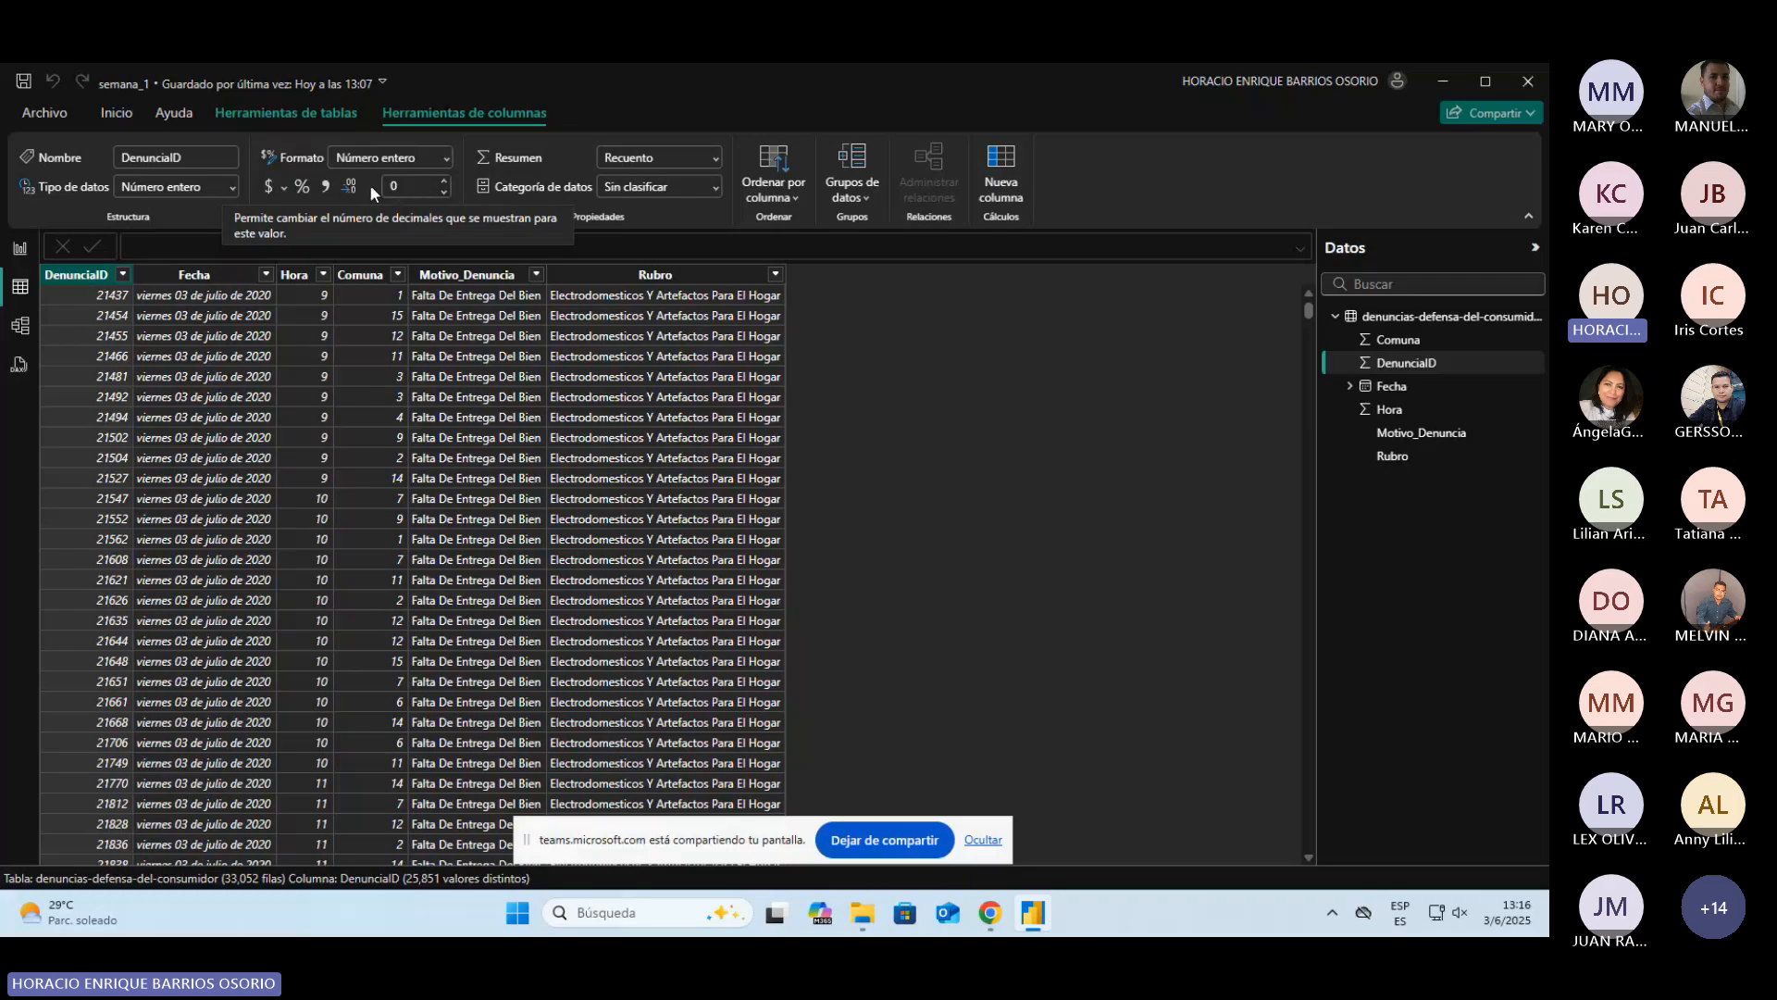
{"action": "left_click", "coordinate": [427, 189]}
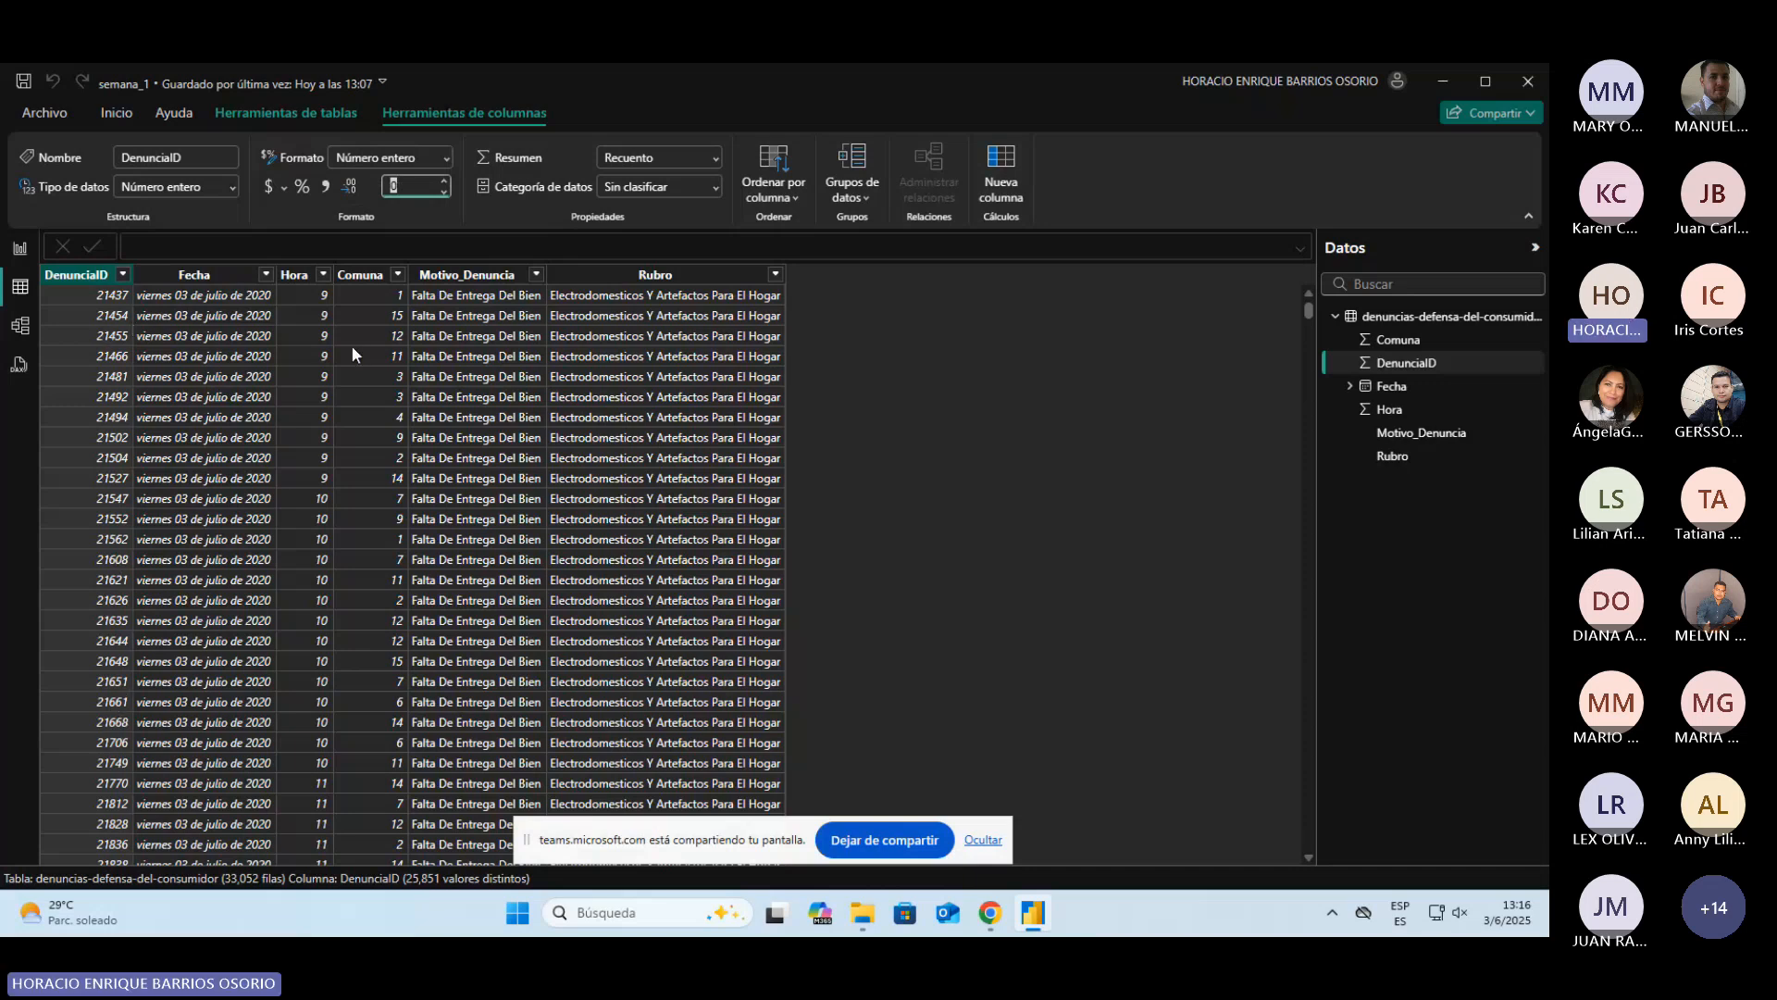
Step: Examine the summarization options of DenunciaID, compare them with its card on the report page, and return to the data table
{"action": "left_click", "coordinate": [718, 160]}
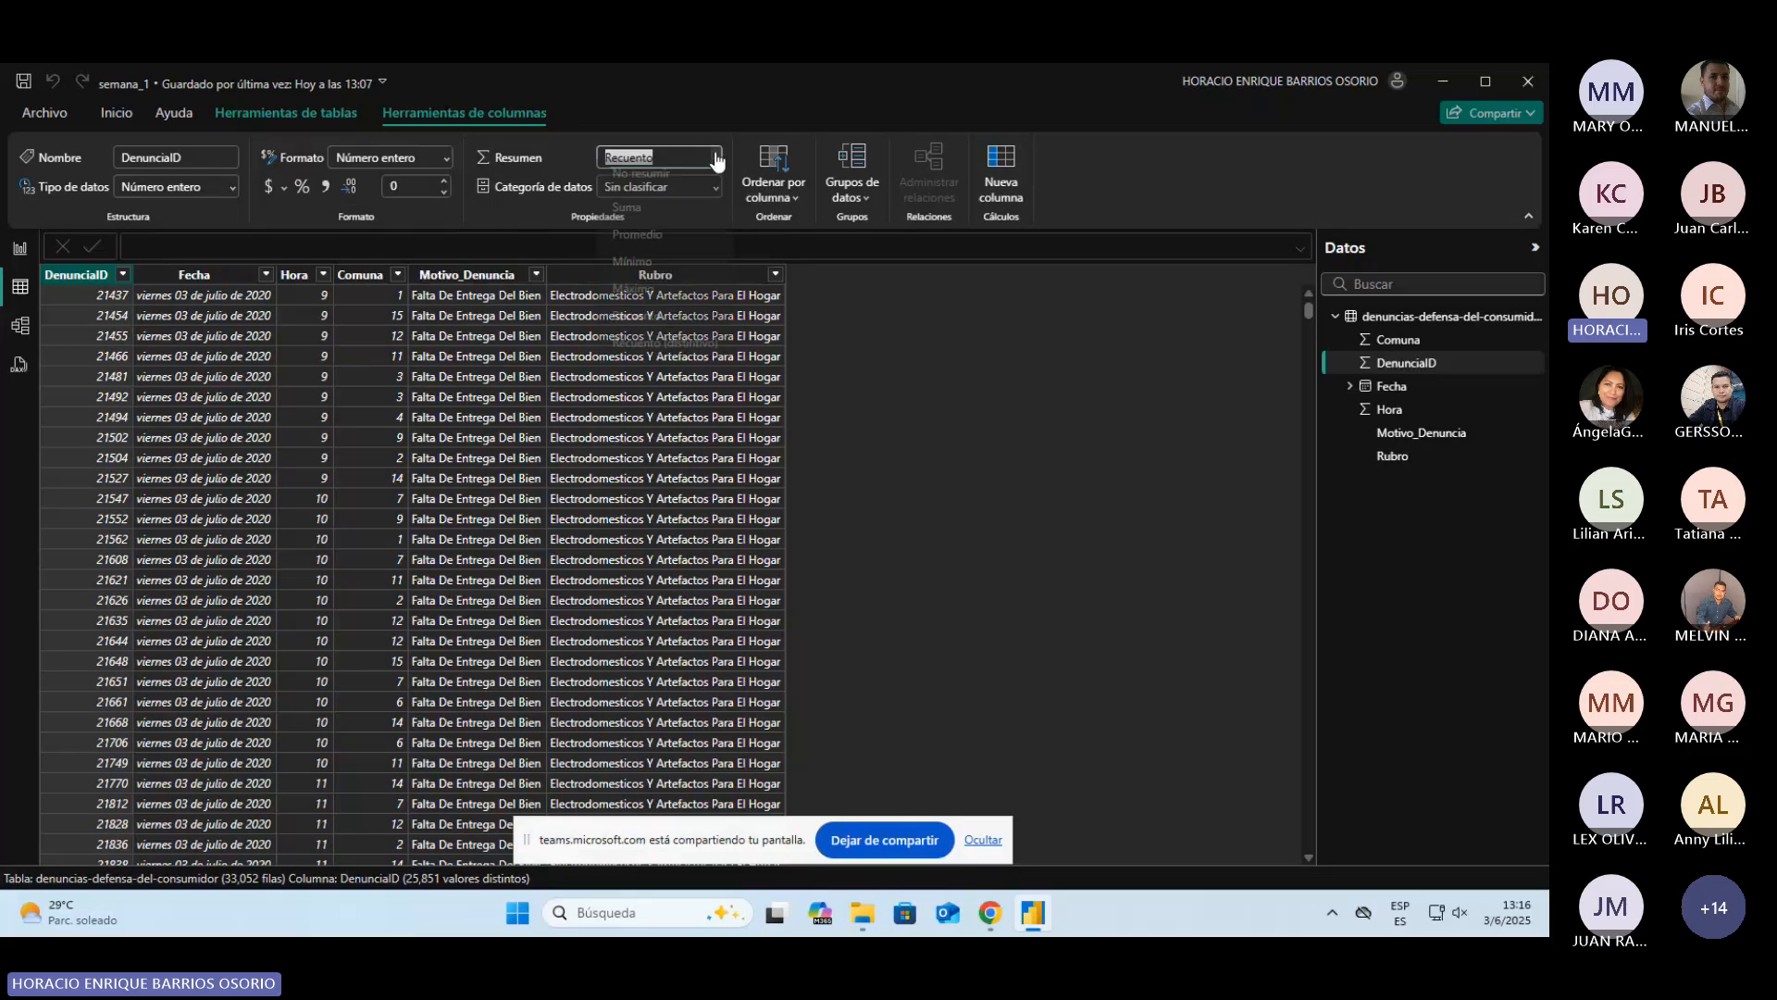
{"action": "left_click", "coordinate": [716, 159]}
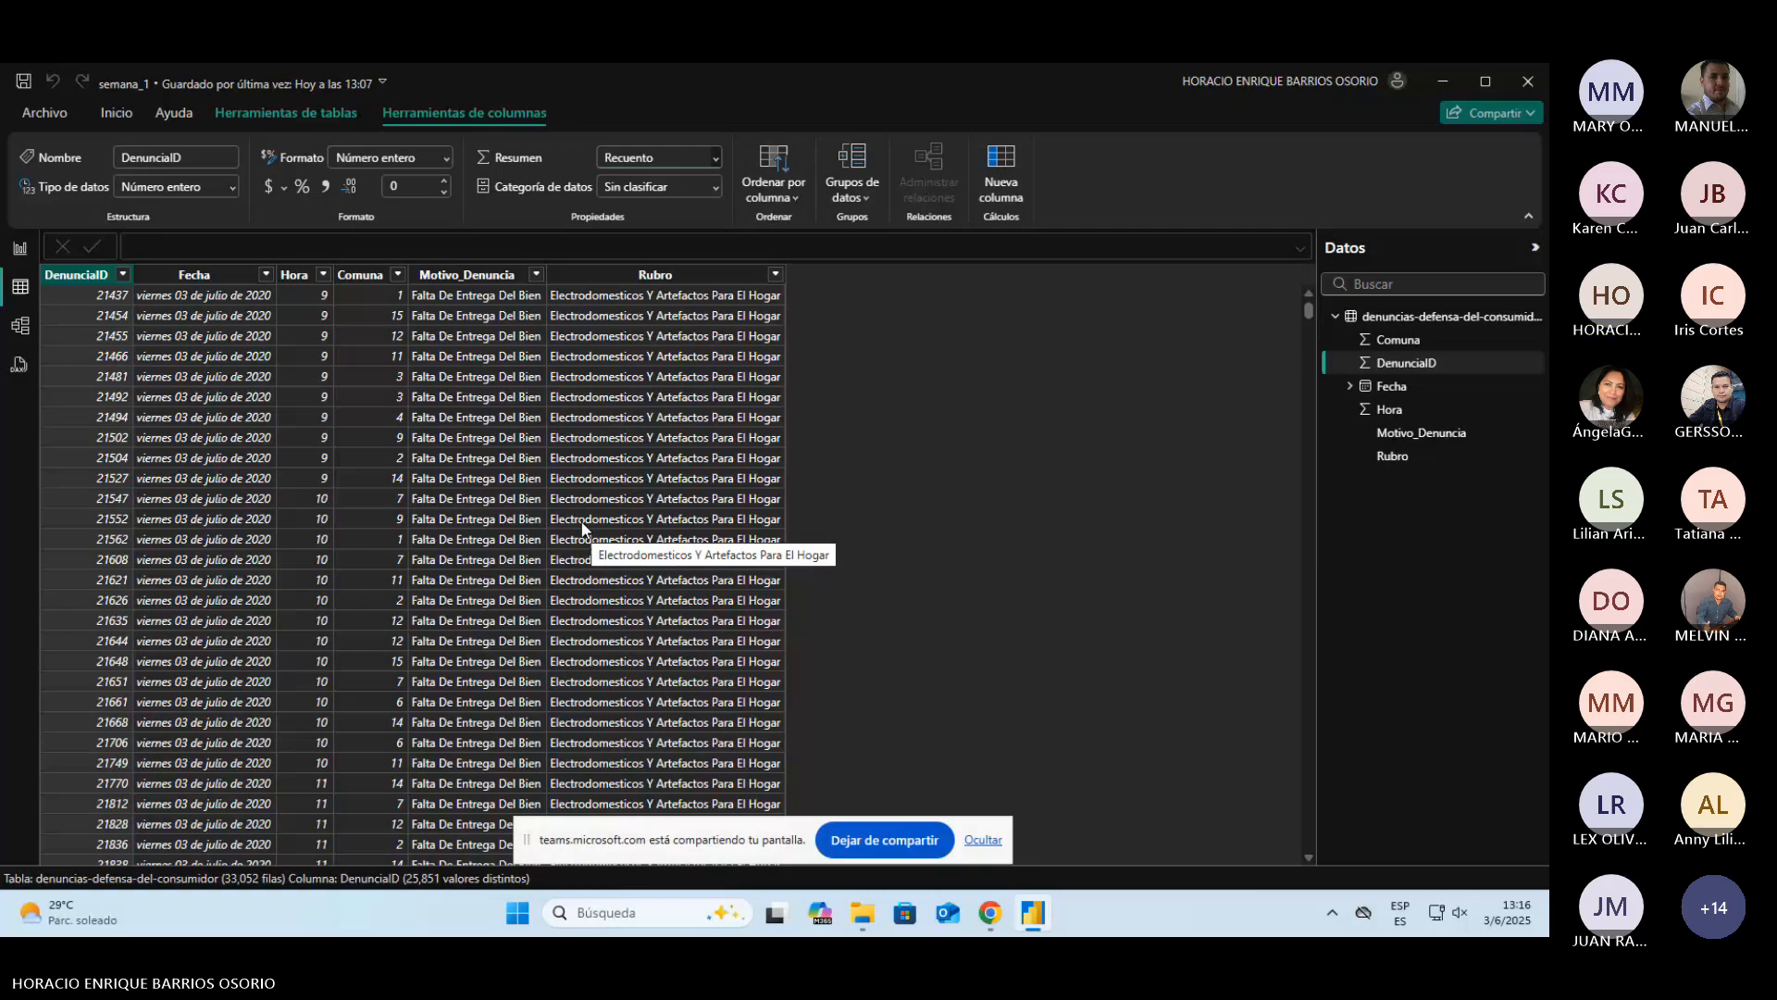
{"action": "left_click", "coordinate": [19, 250]}
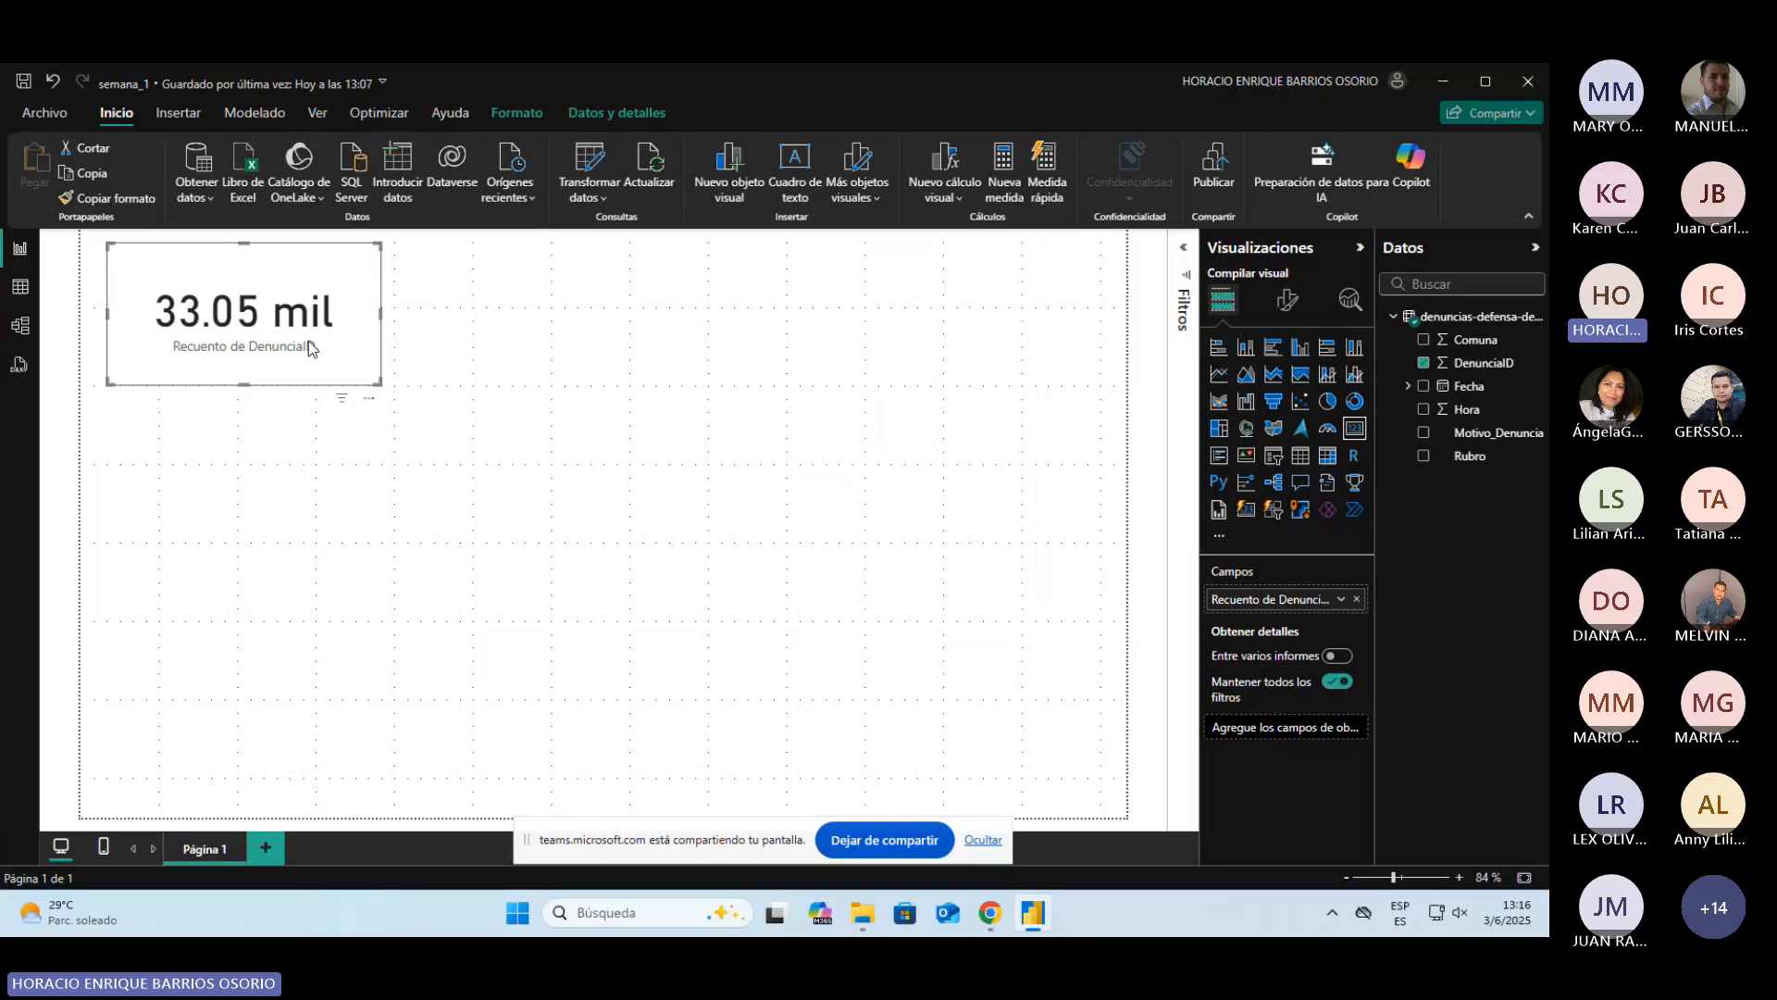
{"action": "left_click", "coordinate": [18, 290]}
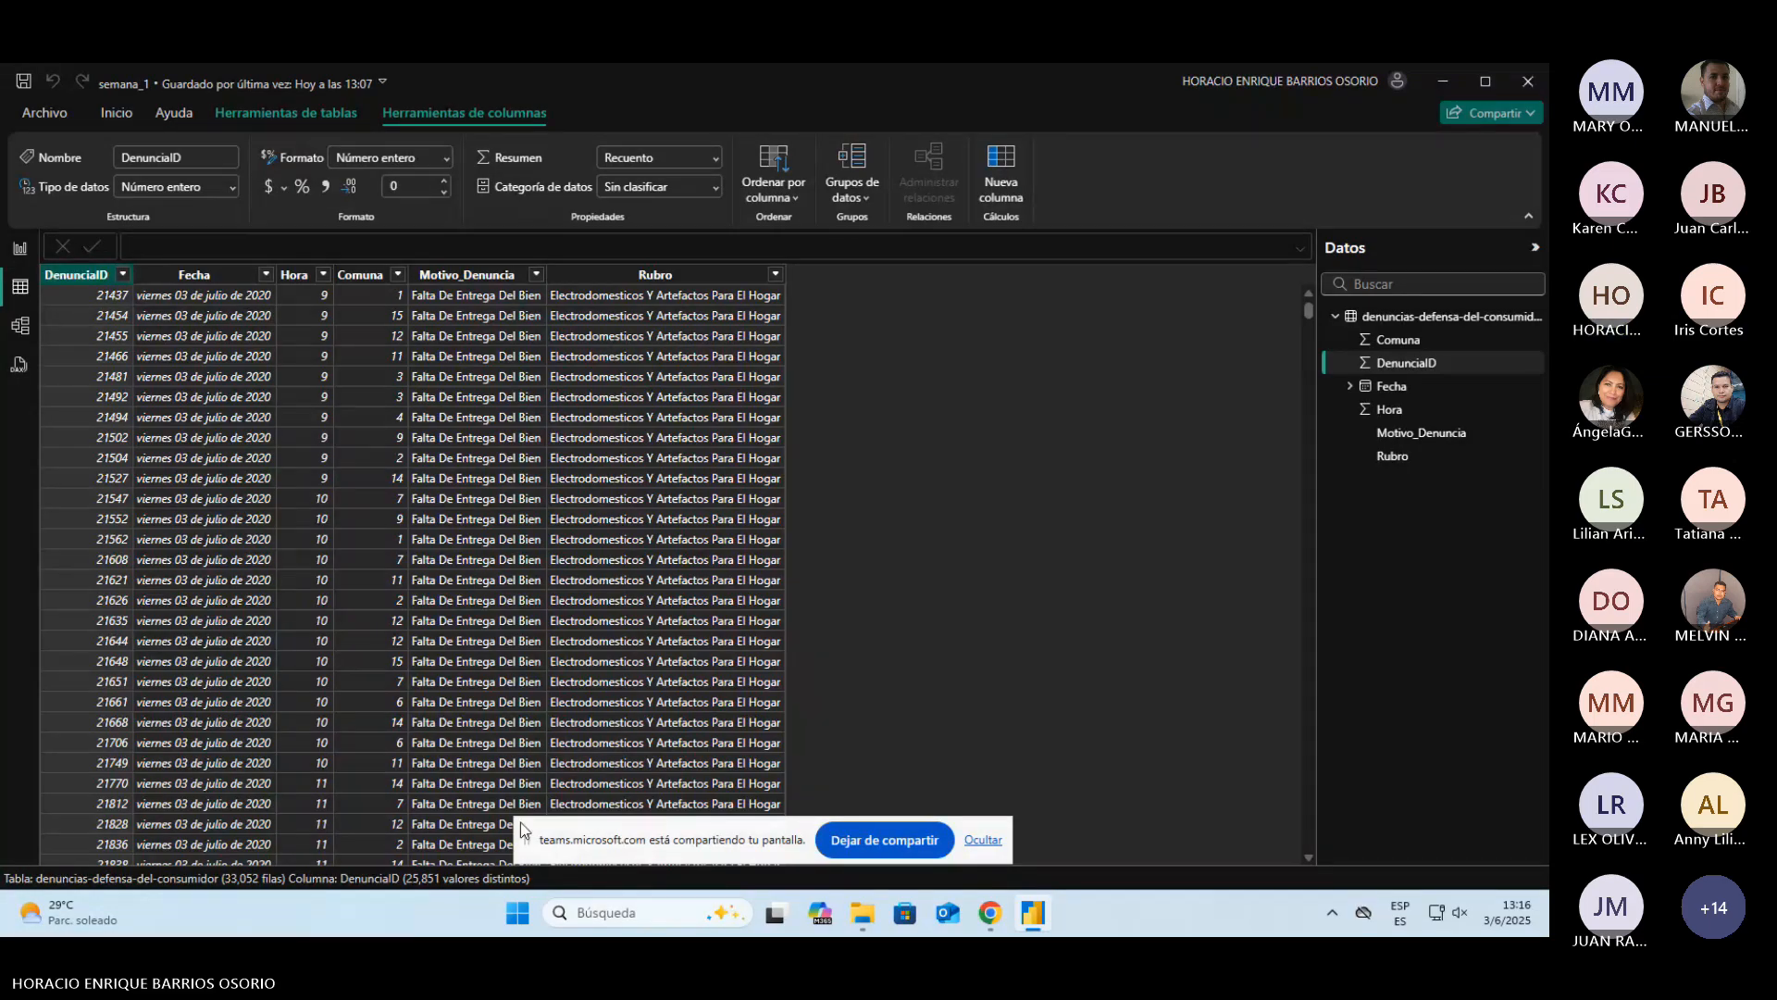
Step: Examine the properties and distinct-value counts of the Comuna, Motivo_Denuncia and Rubro columns, ending on Comuna
{"action": "left_click_drag", "start_coordinate": [522, 829], "coordinate": [847, 526]}
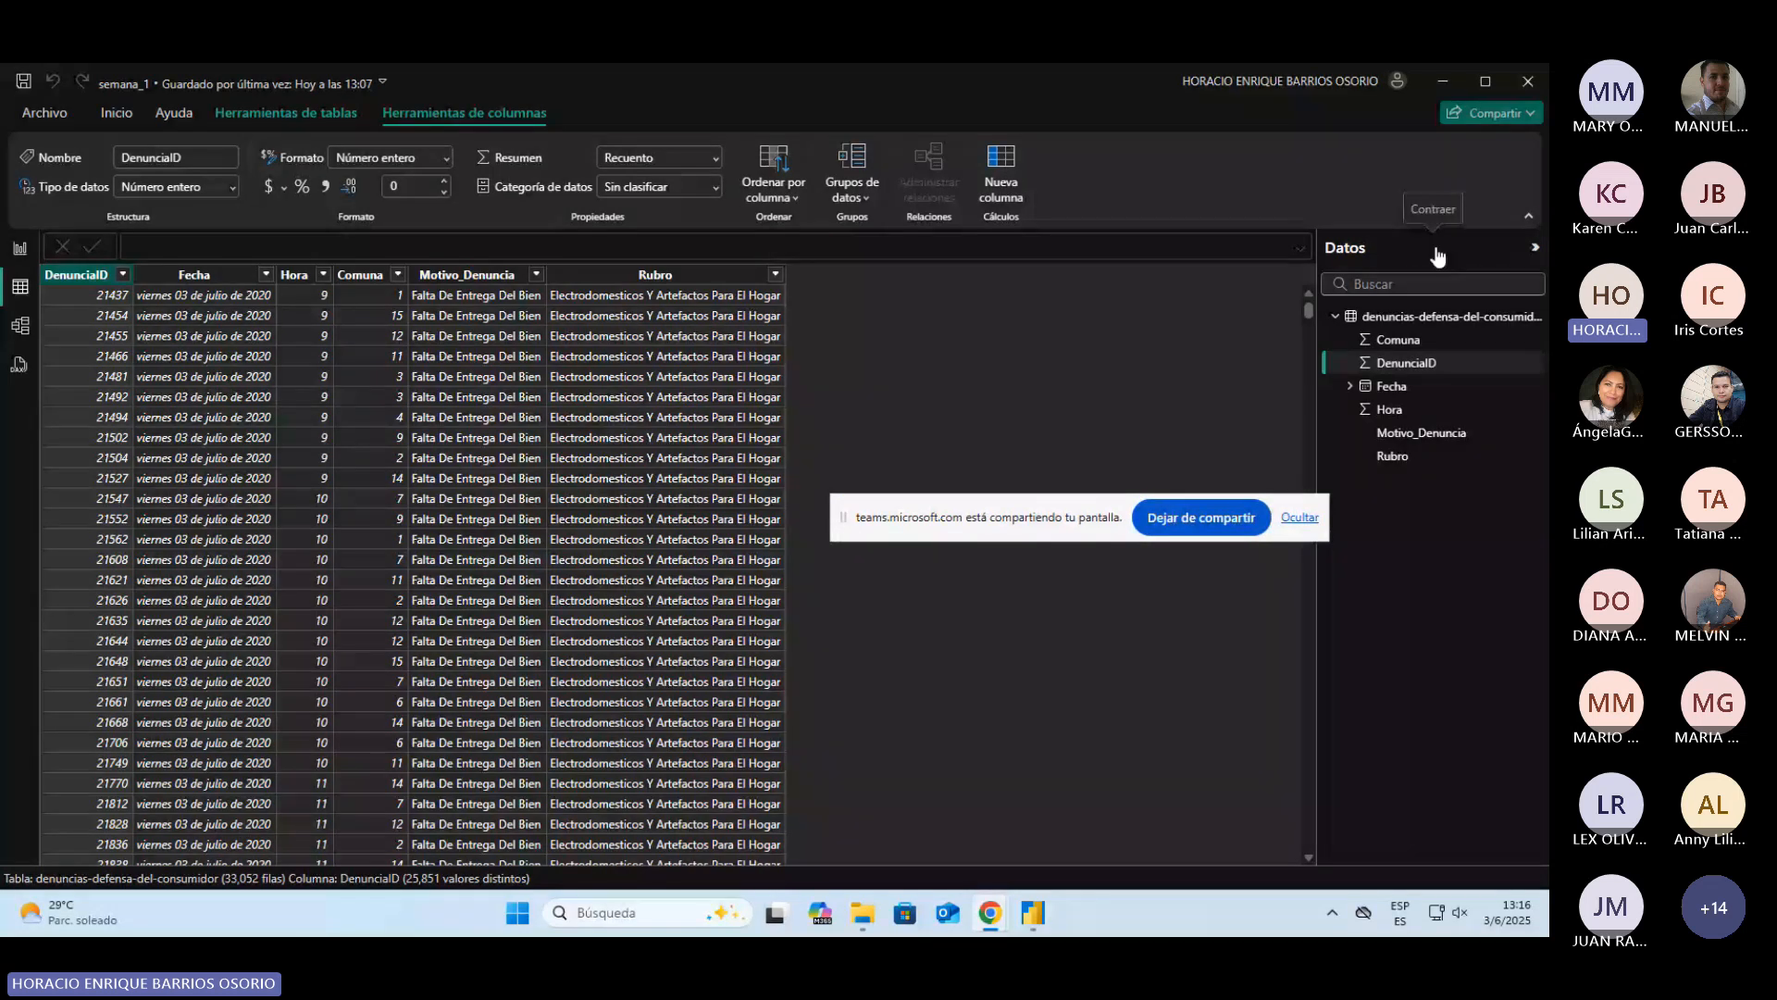
{"action": "left_click", "coordinate": [1397, 339]}
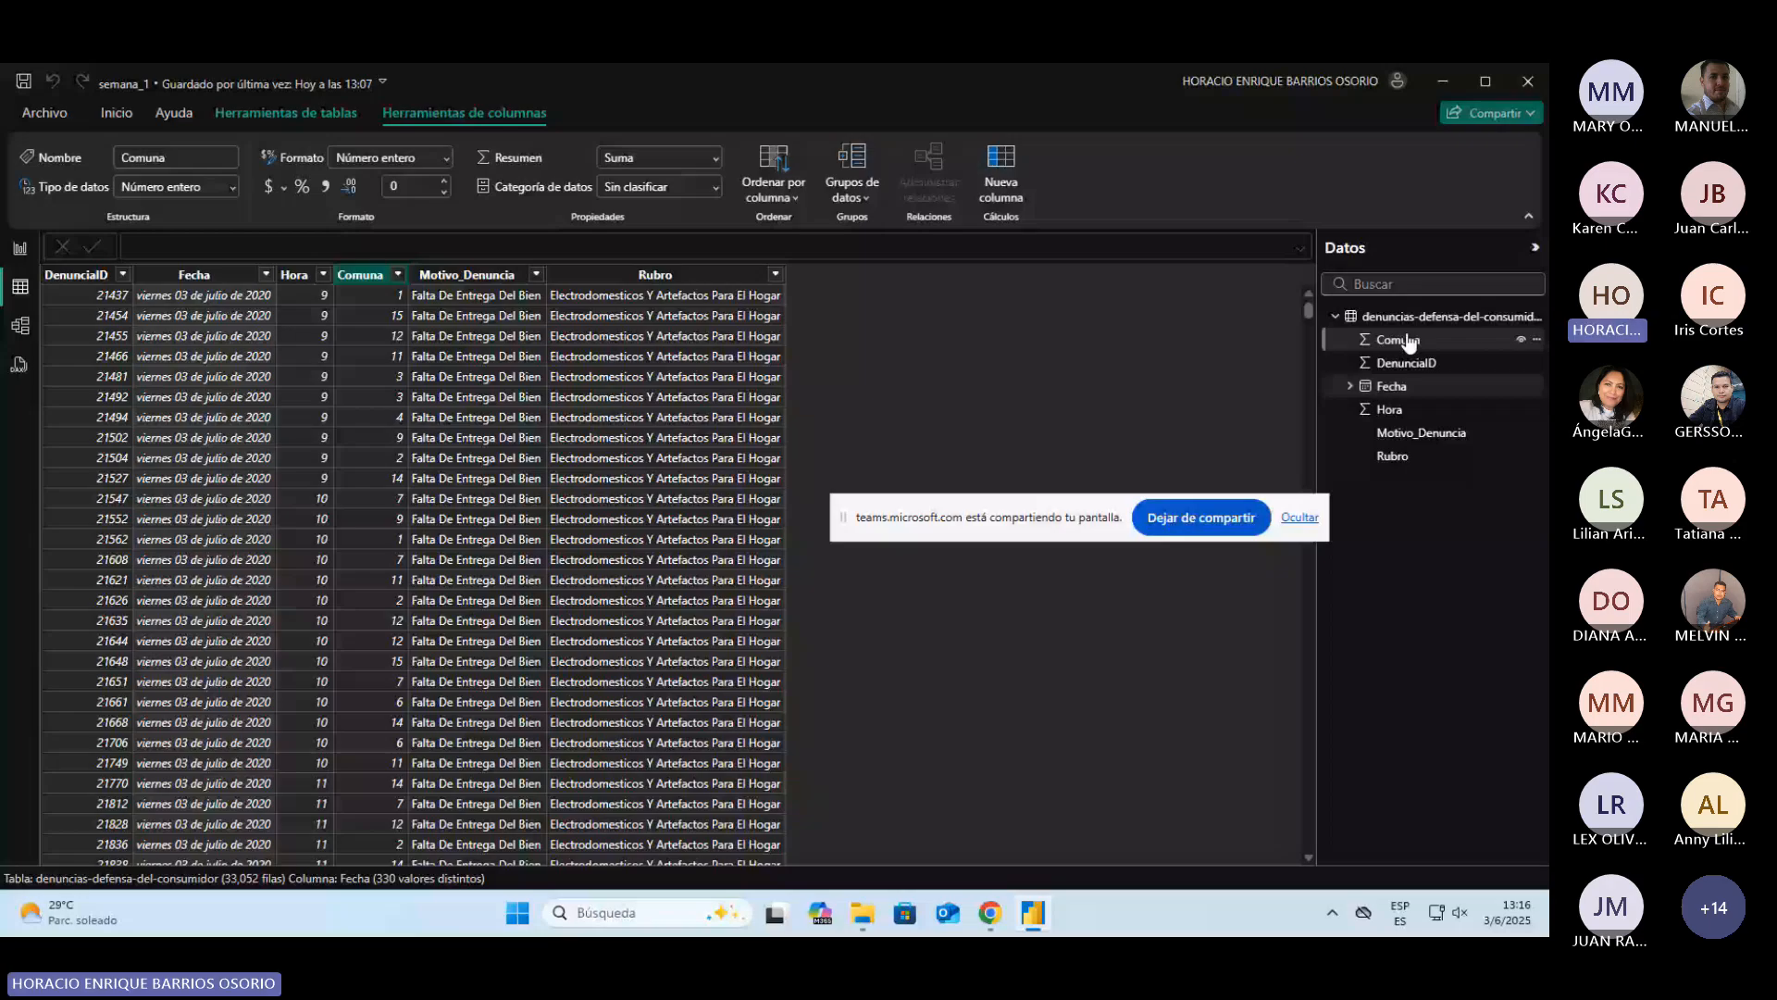
{"action": "left_click", "coordinate": [1417, 432]}
{"action": "left_click", "coordinate": [1393, 455]}
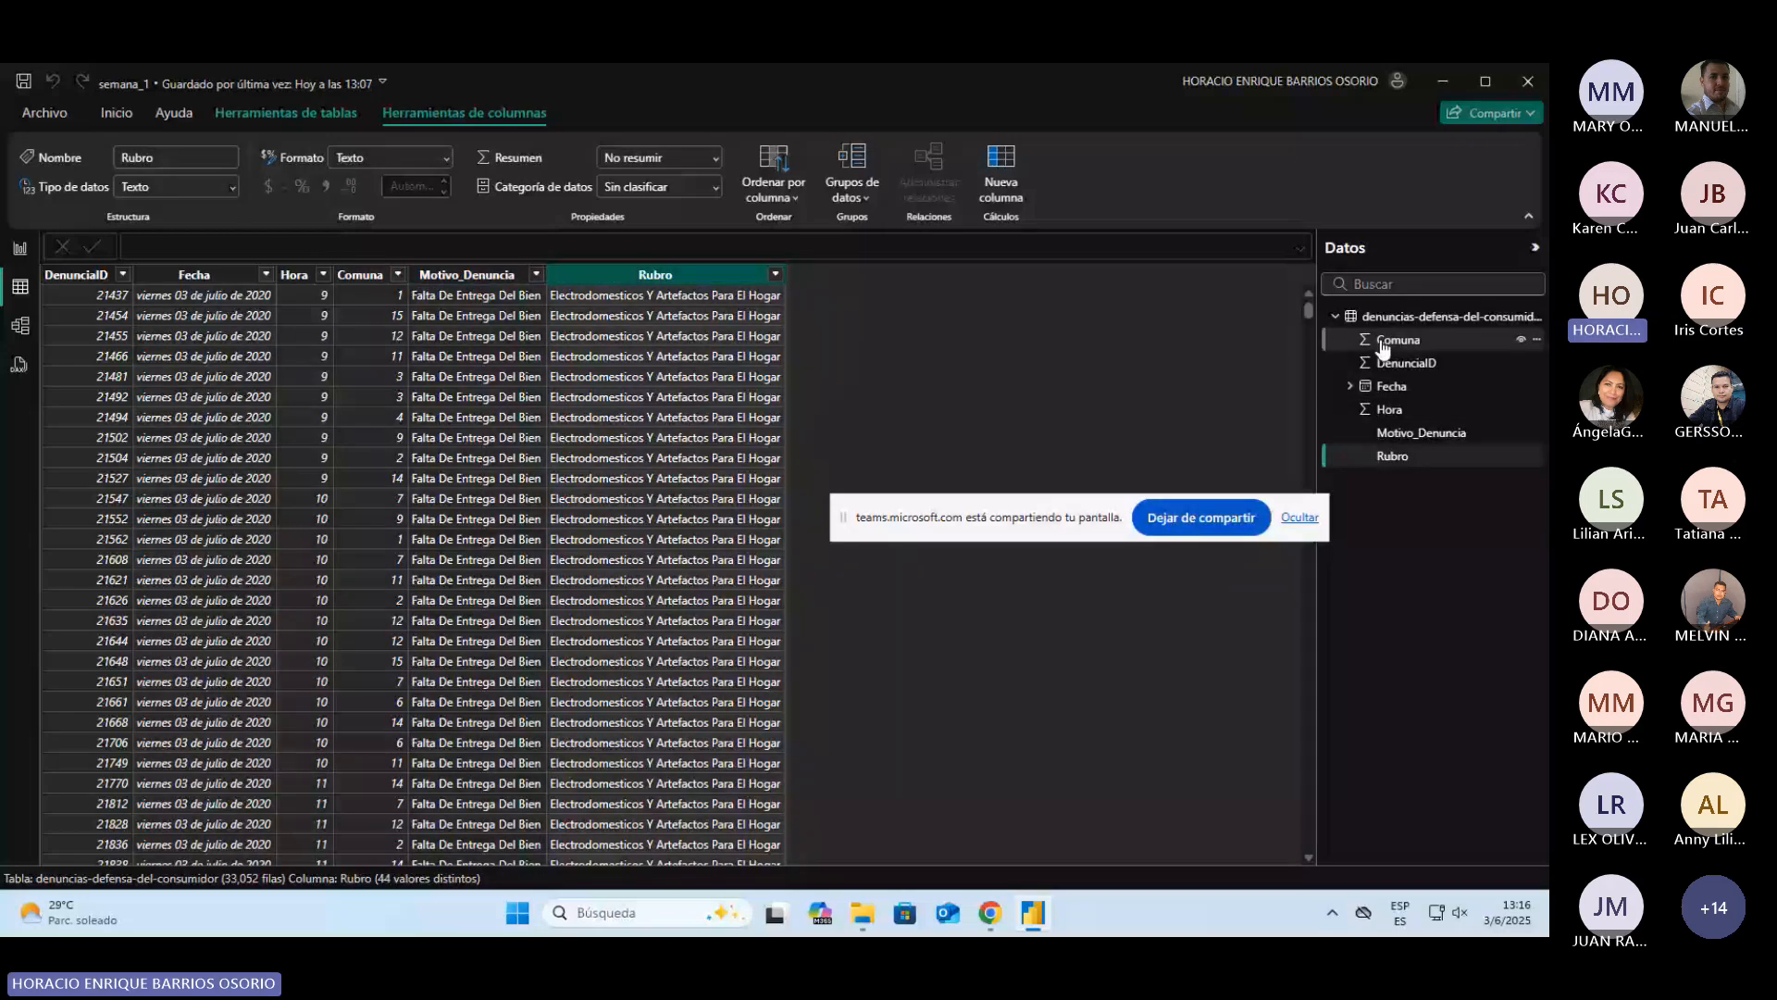
{"action": "left_click", "coordinate": [1383, 343]}
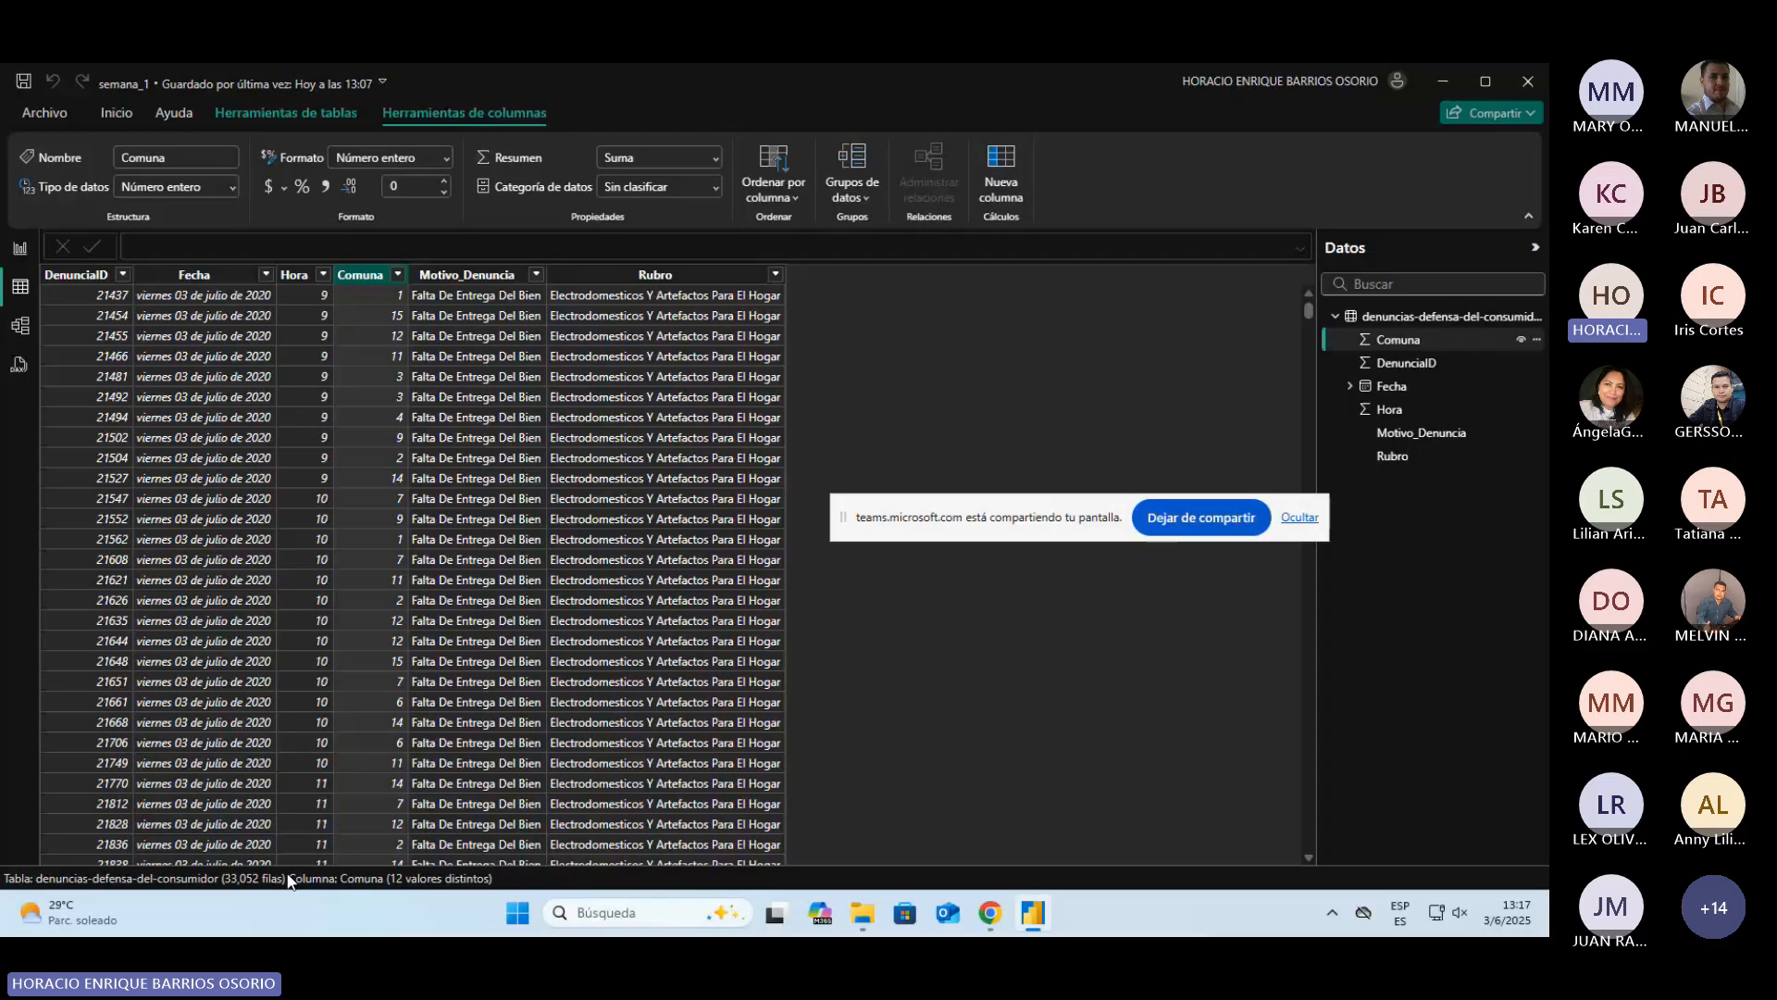
Step: Check the table's total row count and compare the distinct-value counts of the DenunciaID and Fecha columns
{"action": "left_click_drag", "start_coordinate": [1308, 310], "coordinate": [1255, 309]}
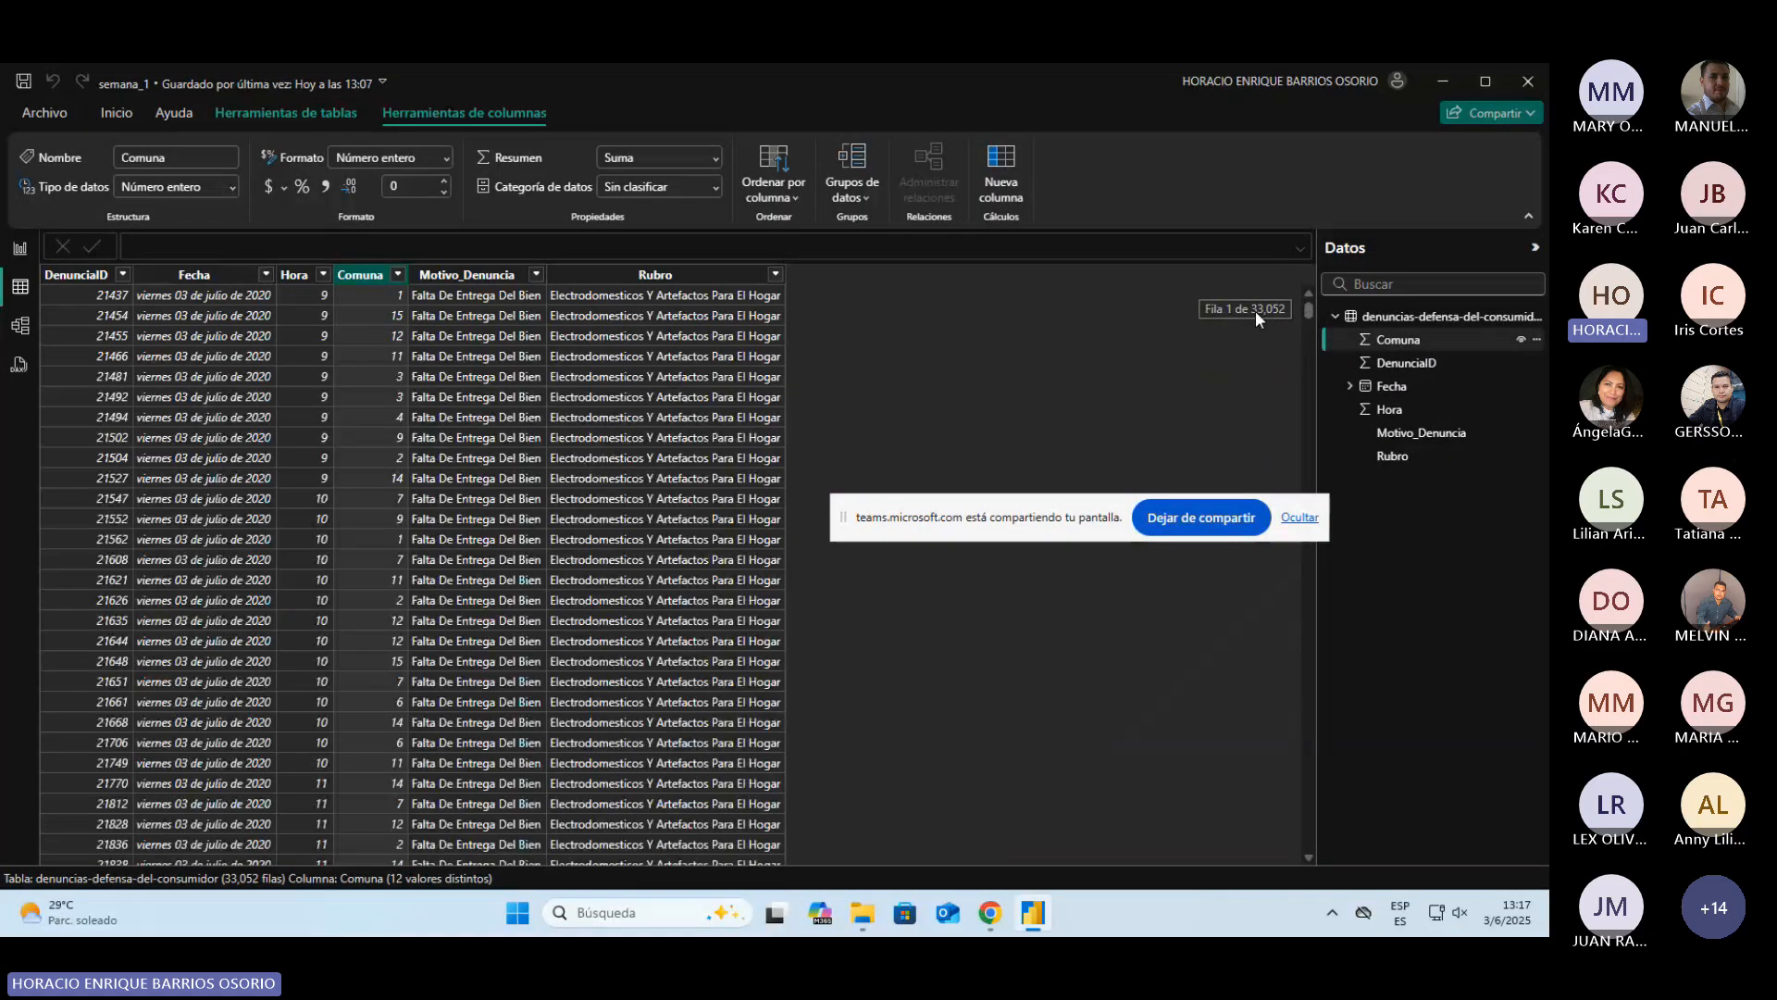
{"action": "left_click", "coordinate": [61, 283]}
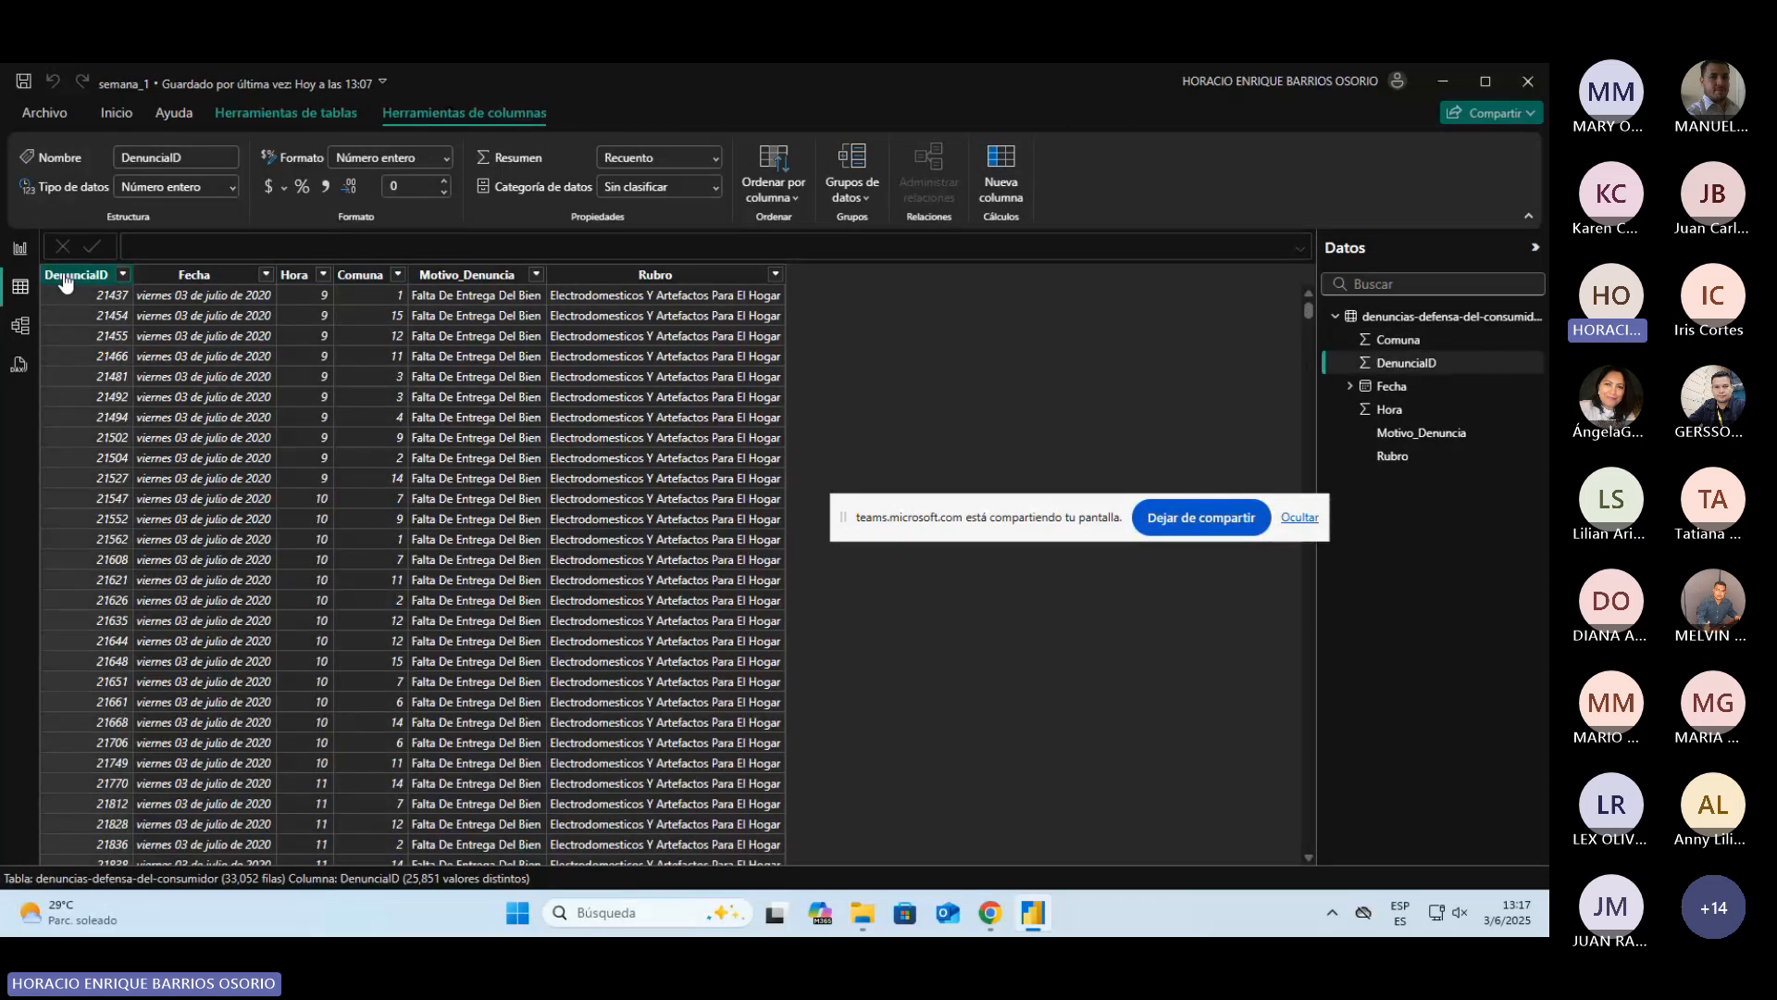
{"action": "left_click", "coordinate": [145, 277]}
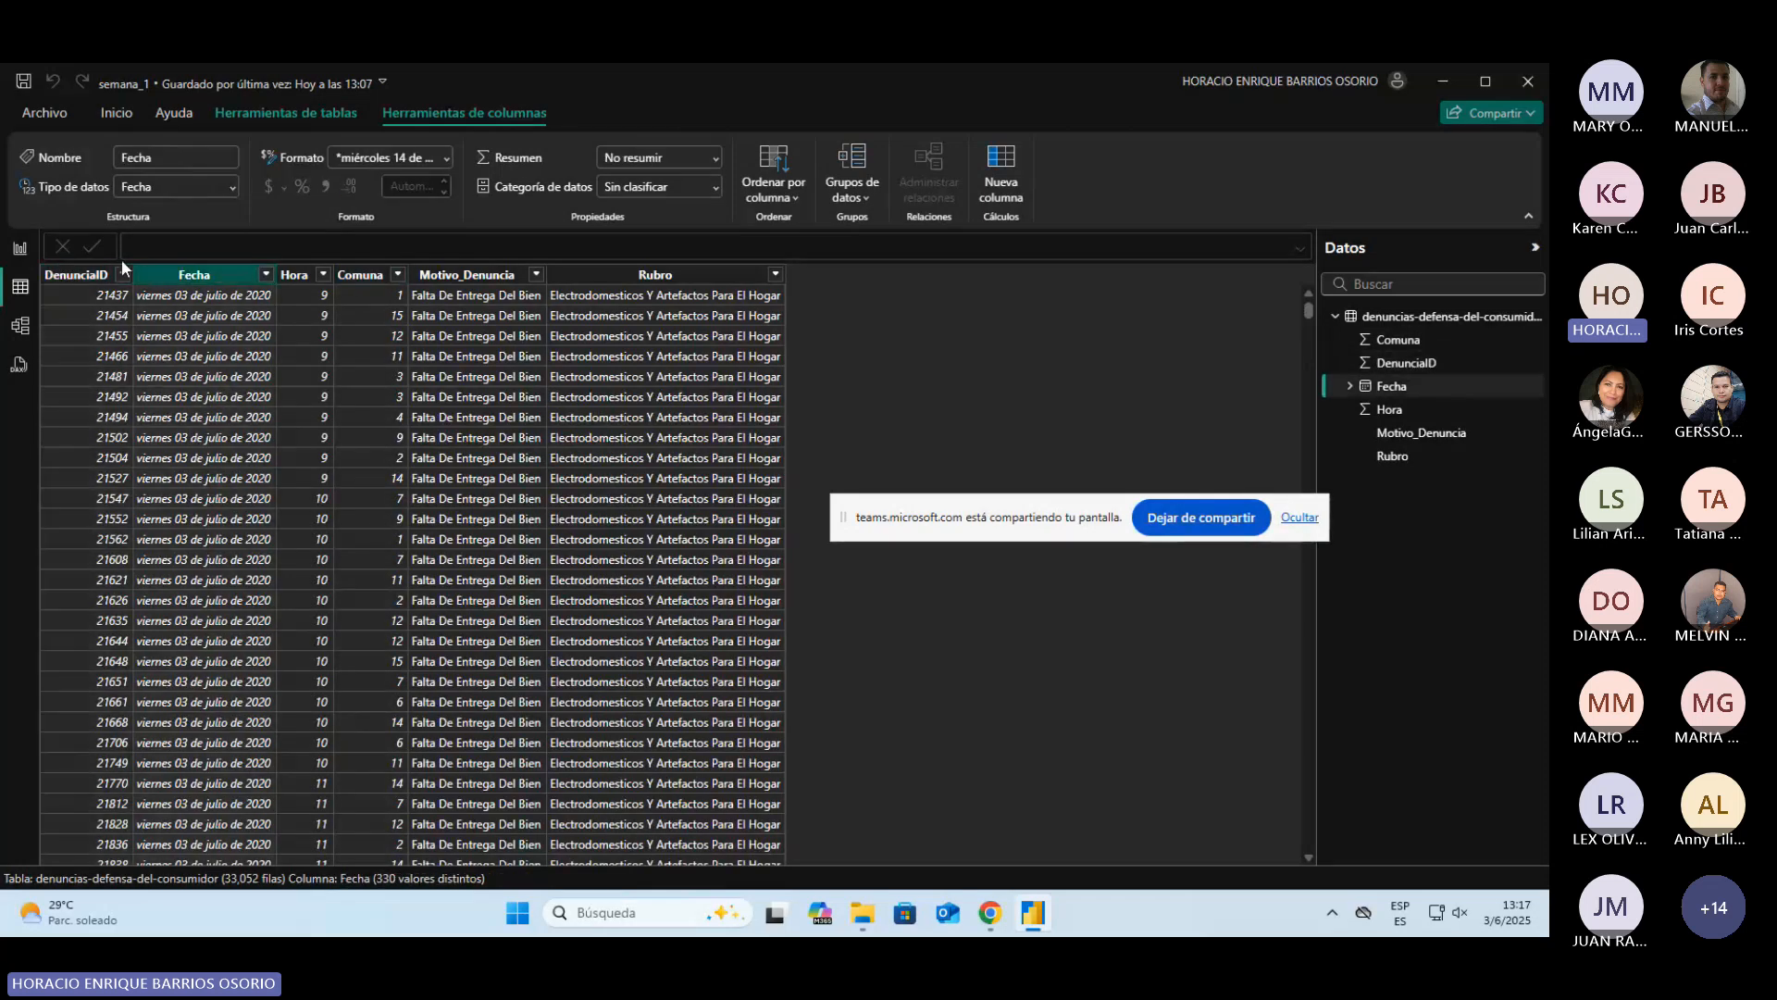
{"action": "left_click", "coordinate": [76, 278]}
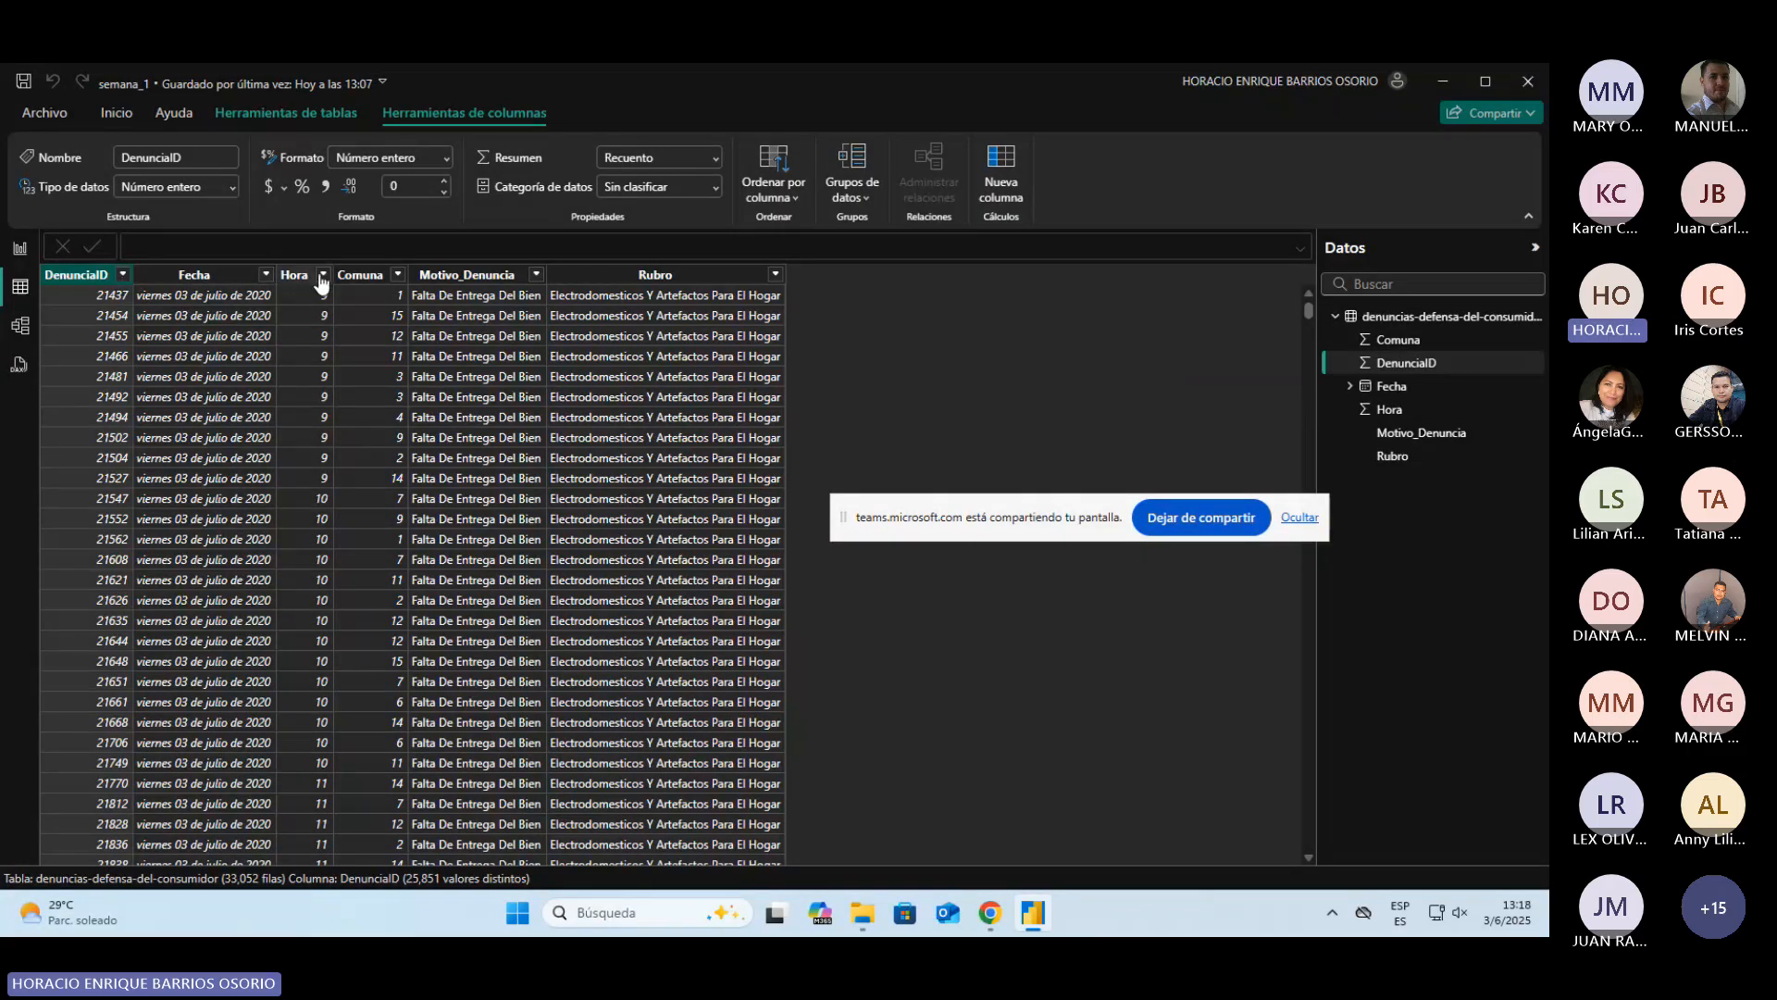
Step: Examine the distinct values in the DenunciaID column's filter list, leaving the column unfiltered
{"action": "left_click", "coordinate": [123, 275]}
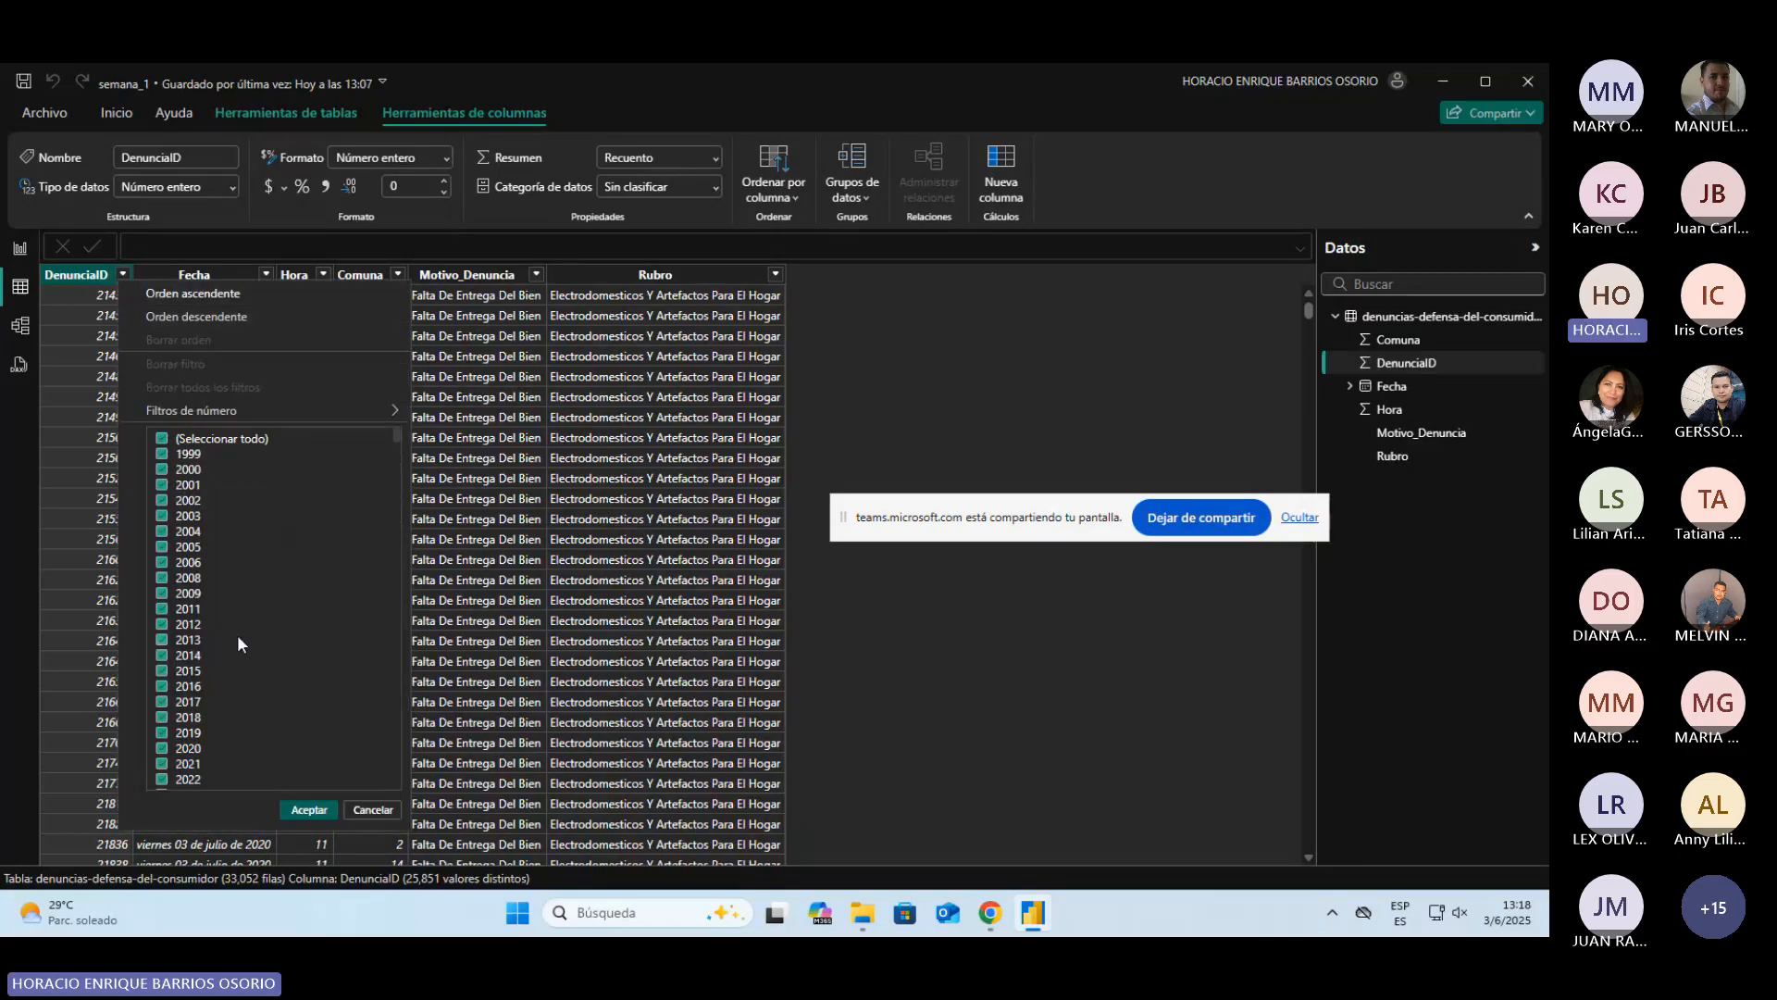
{"action": "scroll", "coordinate": [237, 635], "scroll_direction": "down", "scroll_amount": 5}
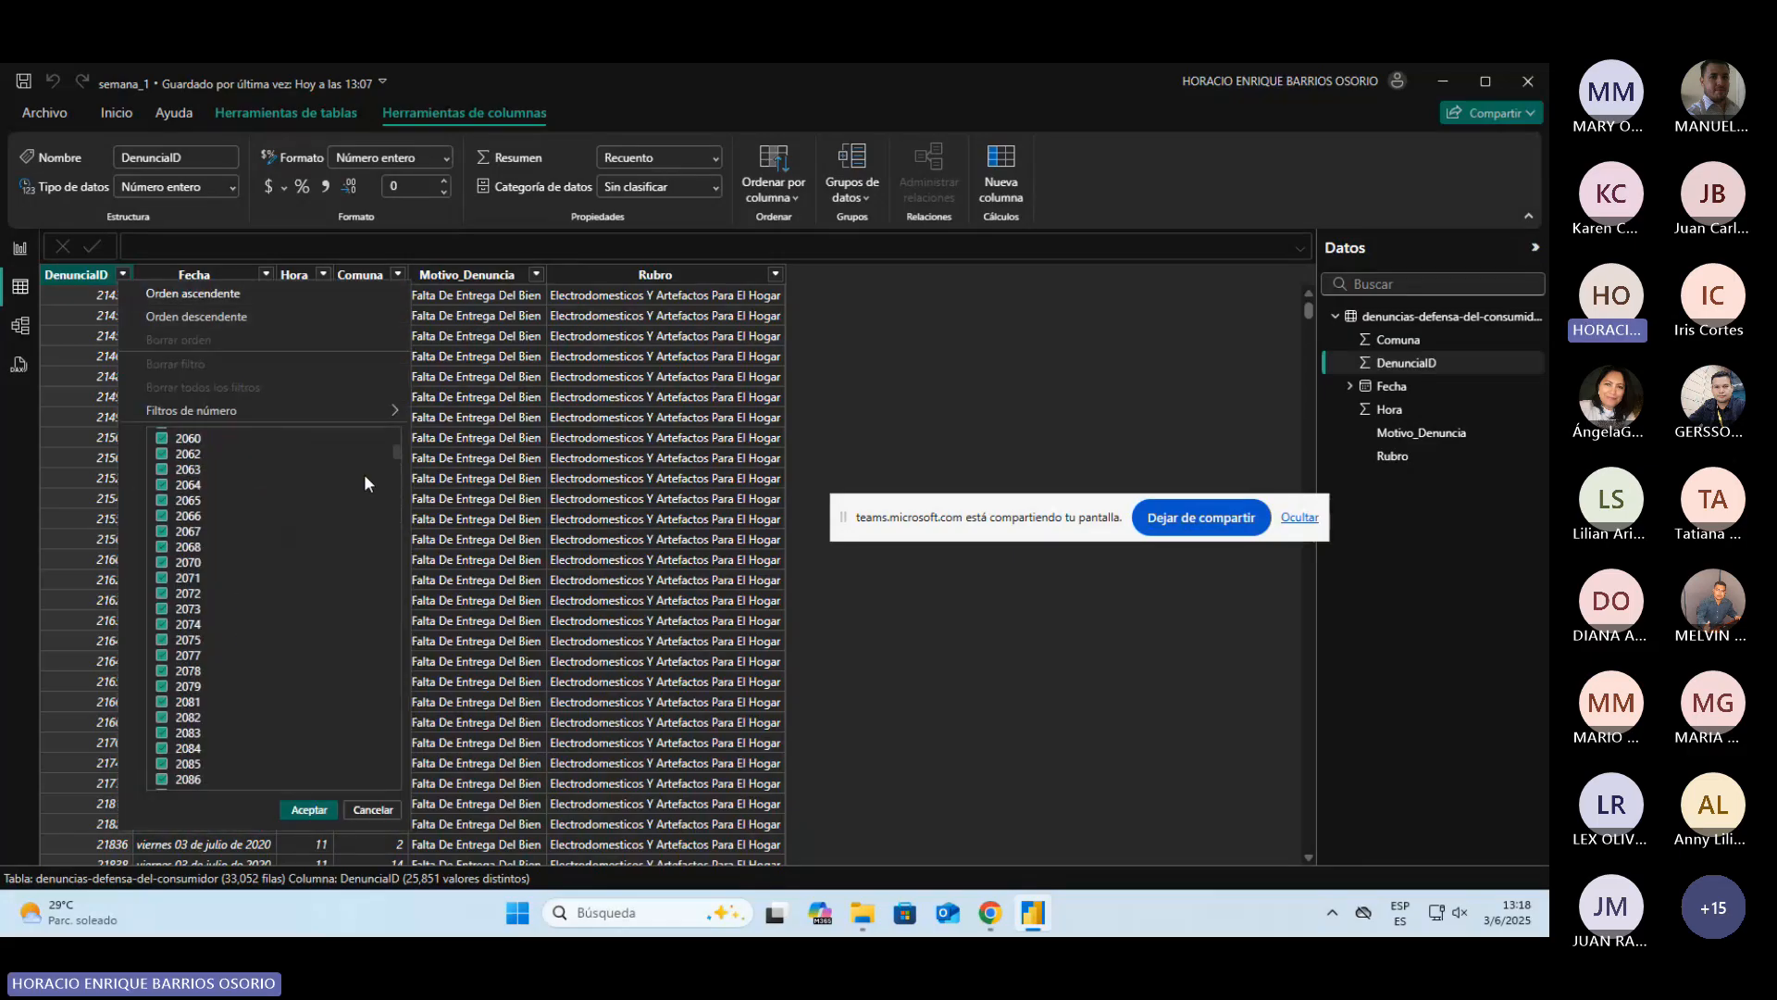
{"action": "left_click_drag", "start_coordinate": [397, 451], "coordinate": [337, 397]}
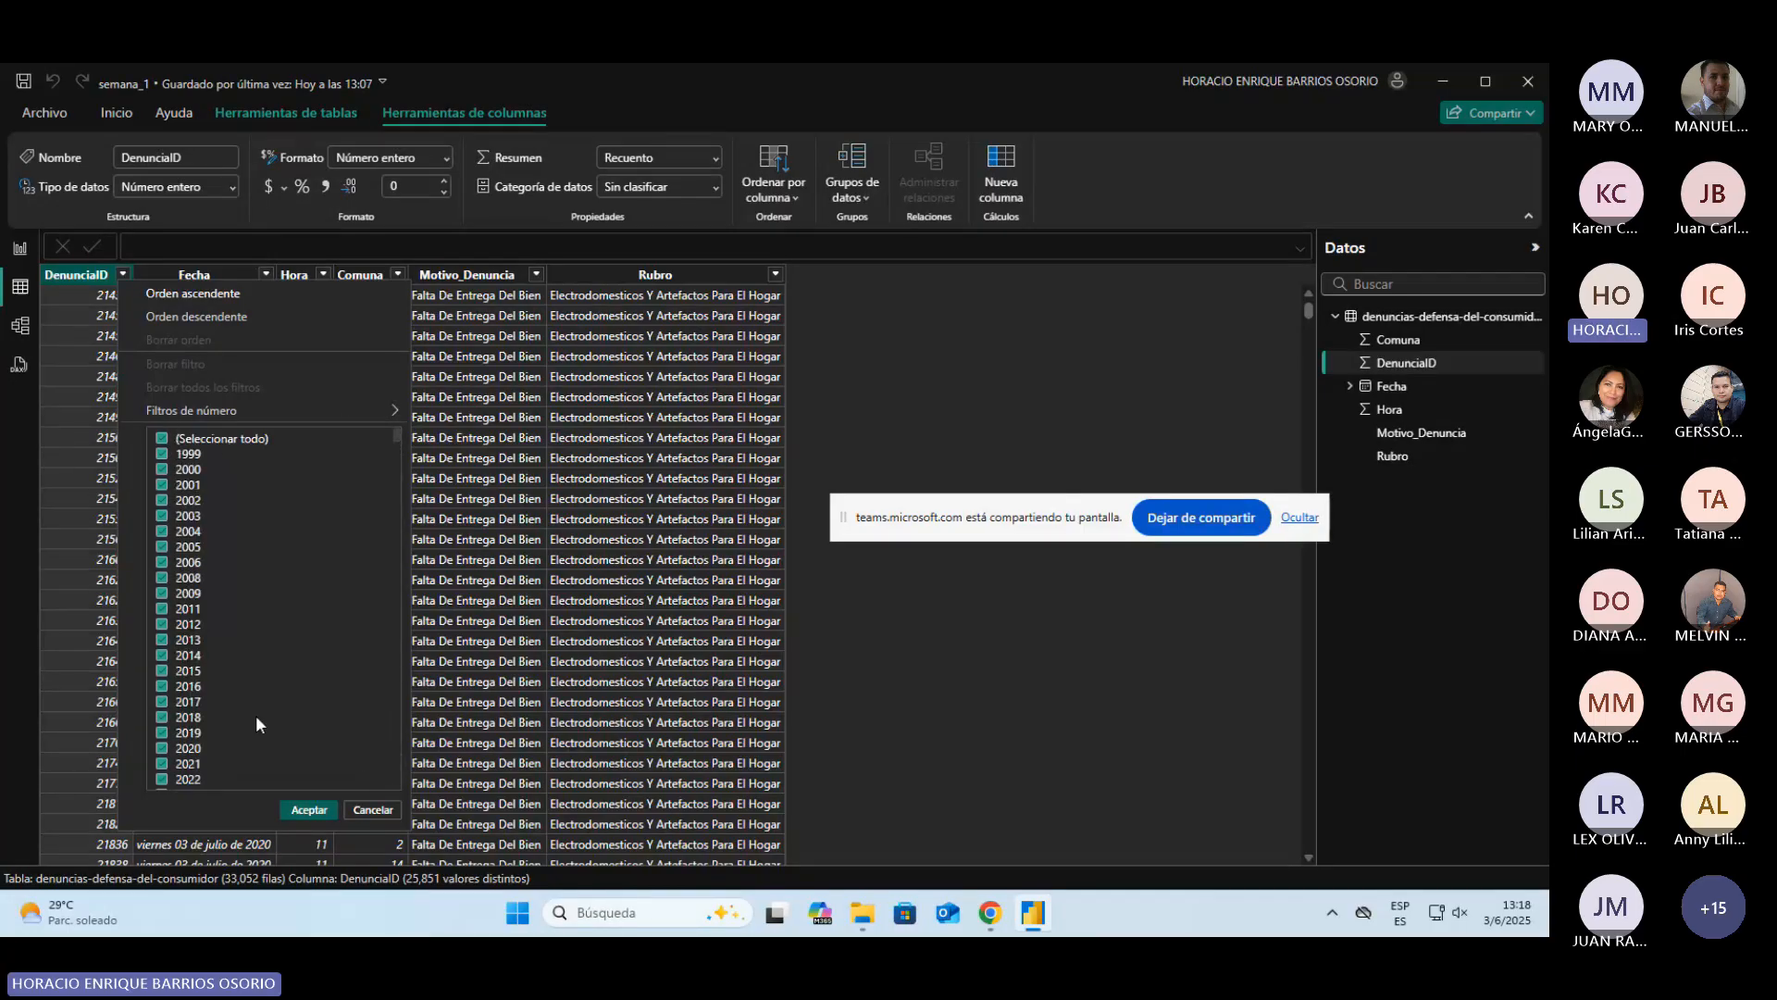
{"action": "left_click", "coordinate": [353, 811]}
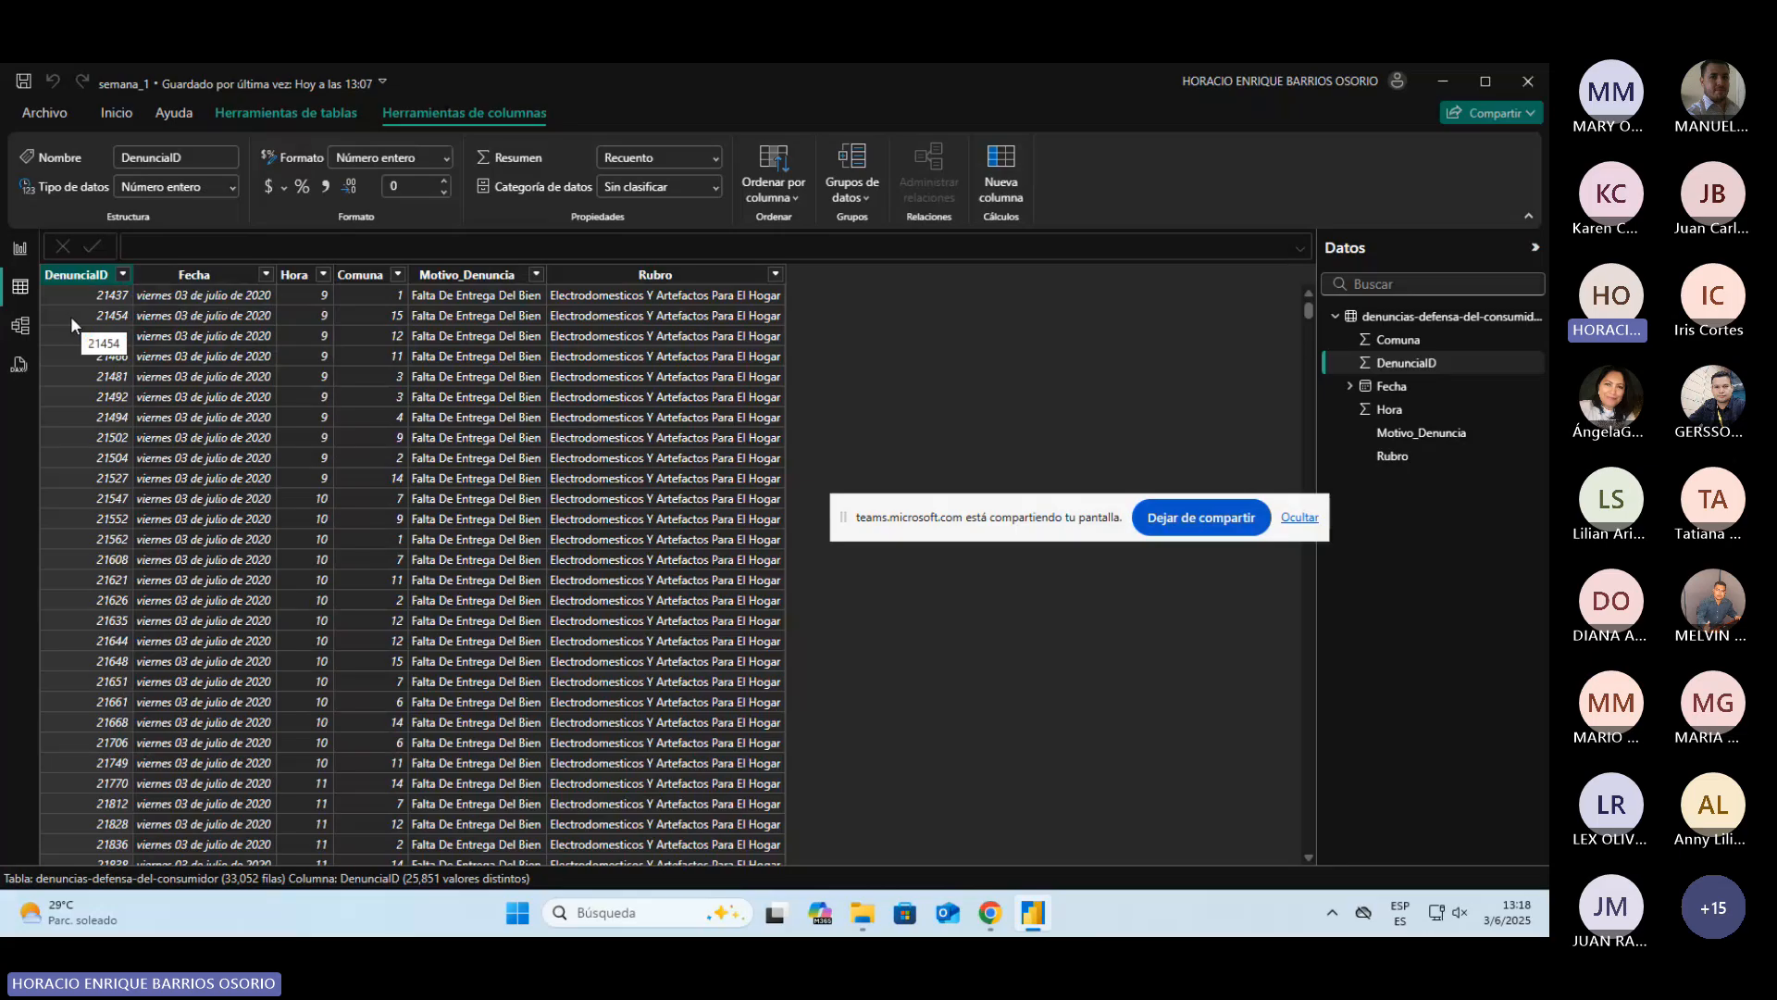
{"action": "left_click", "coordinate": [122, 274]}
{"action": "scroll", "coordinate": [233, 585], "scroll_direction": "down", "scroll_amount": 20}
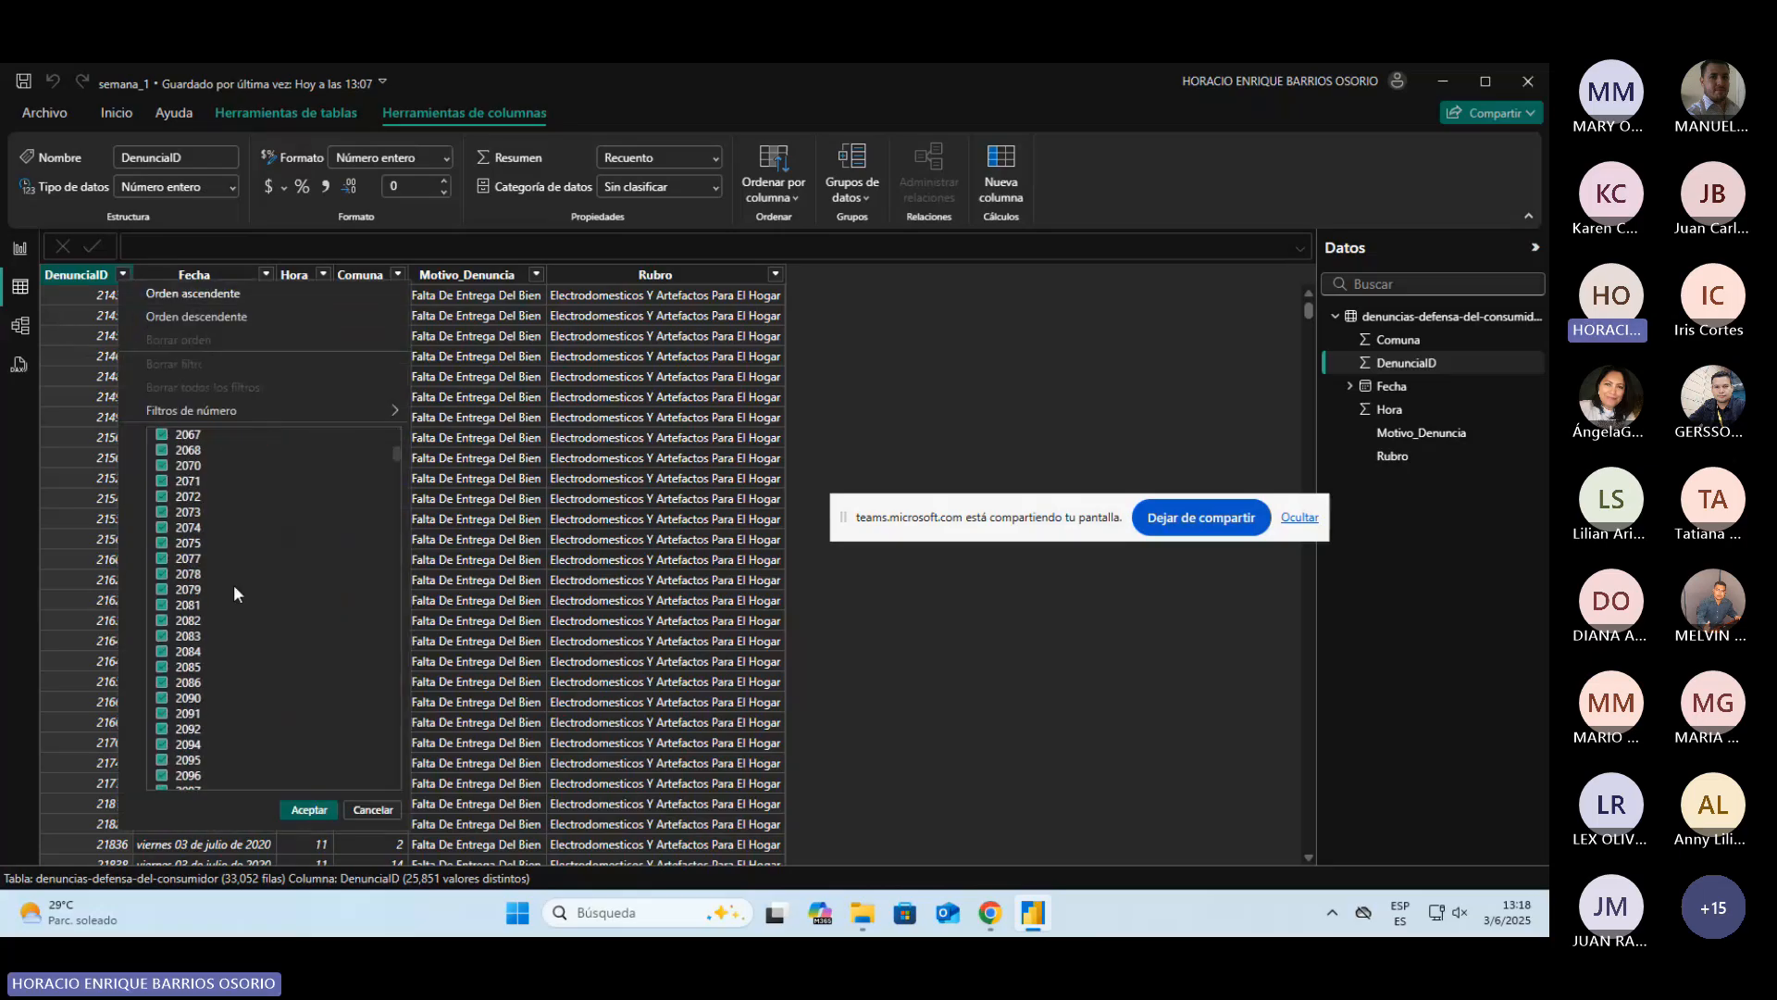
{"action": "left_click_drag", "start_coordinate": [396, 467], "coordinate": [418, 775]}
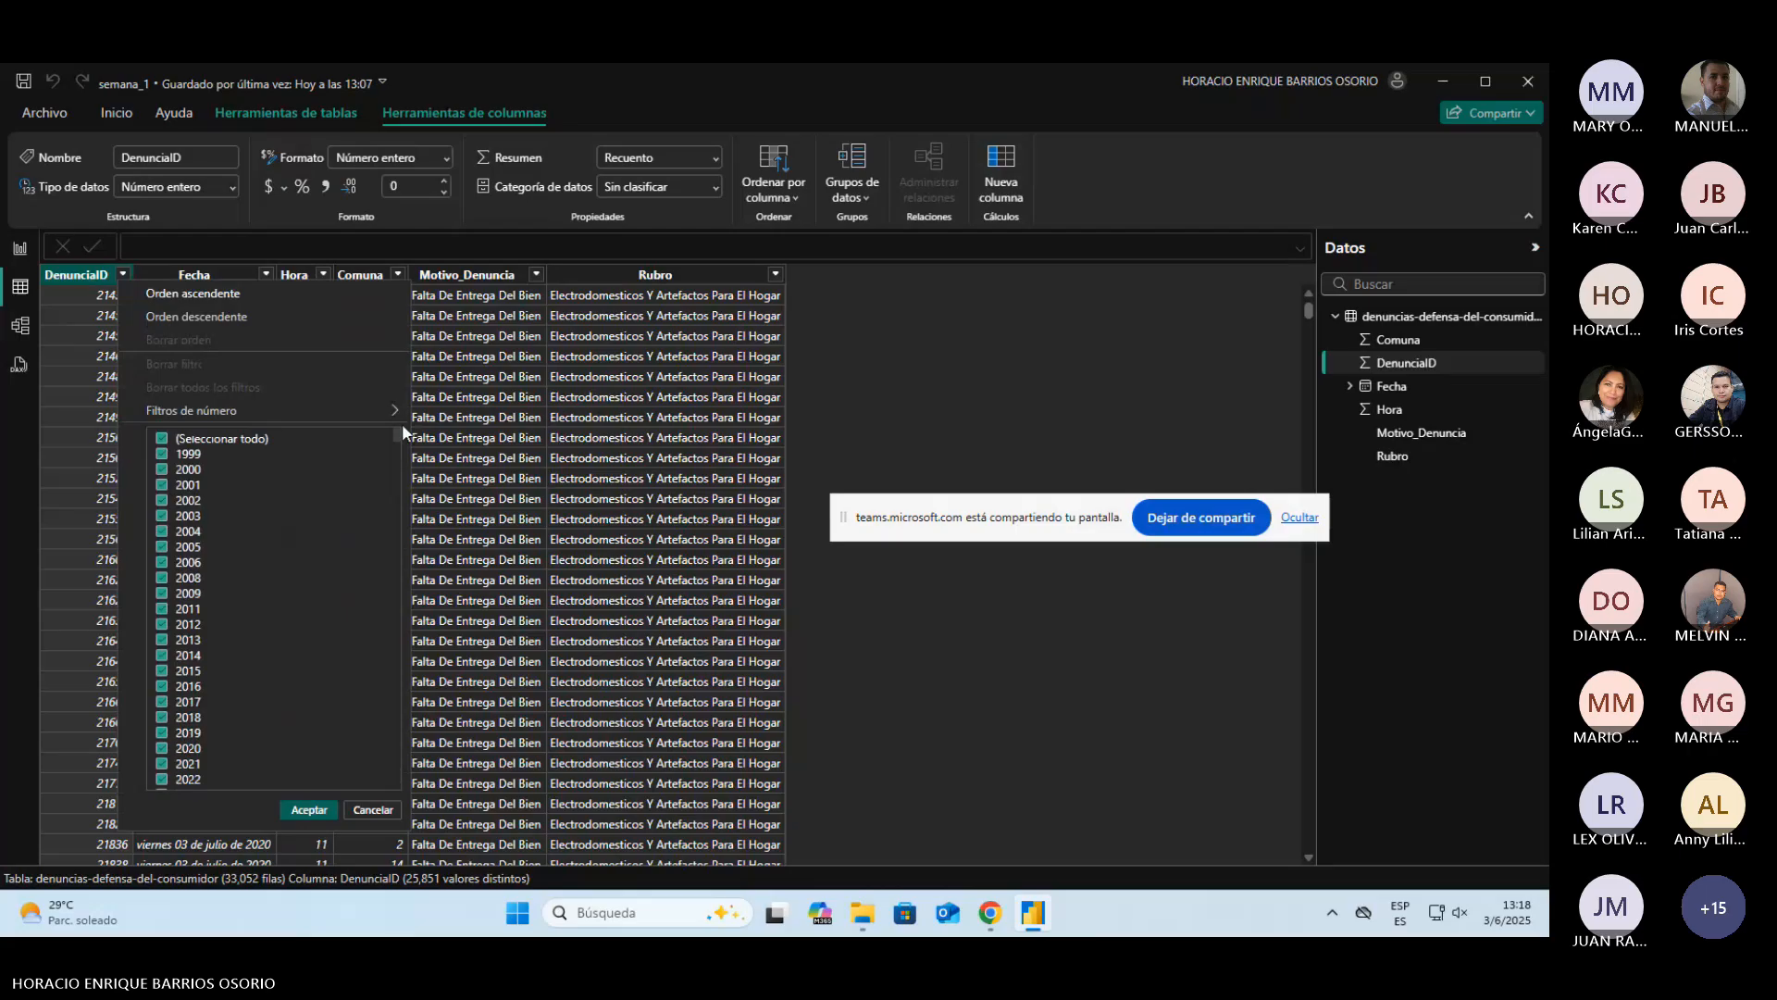
{"action": "left_click", "coordinate": [361, 809]}
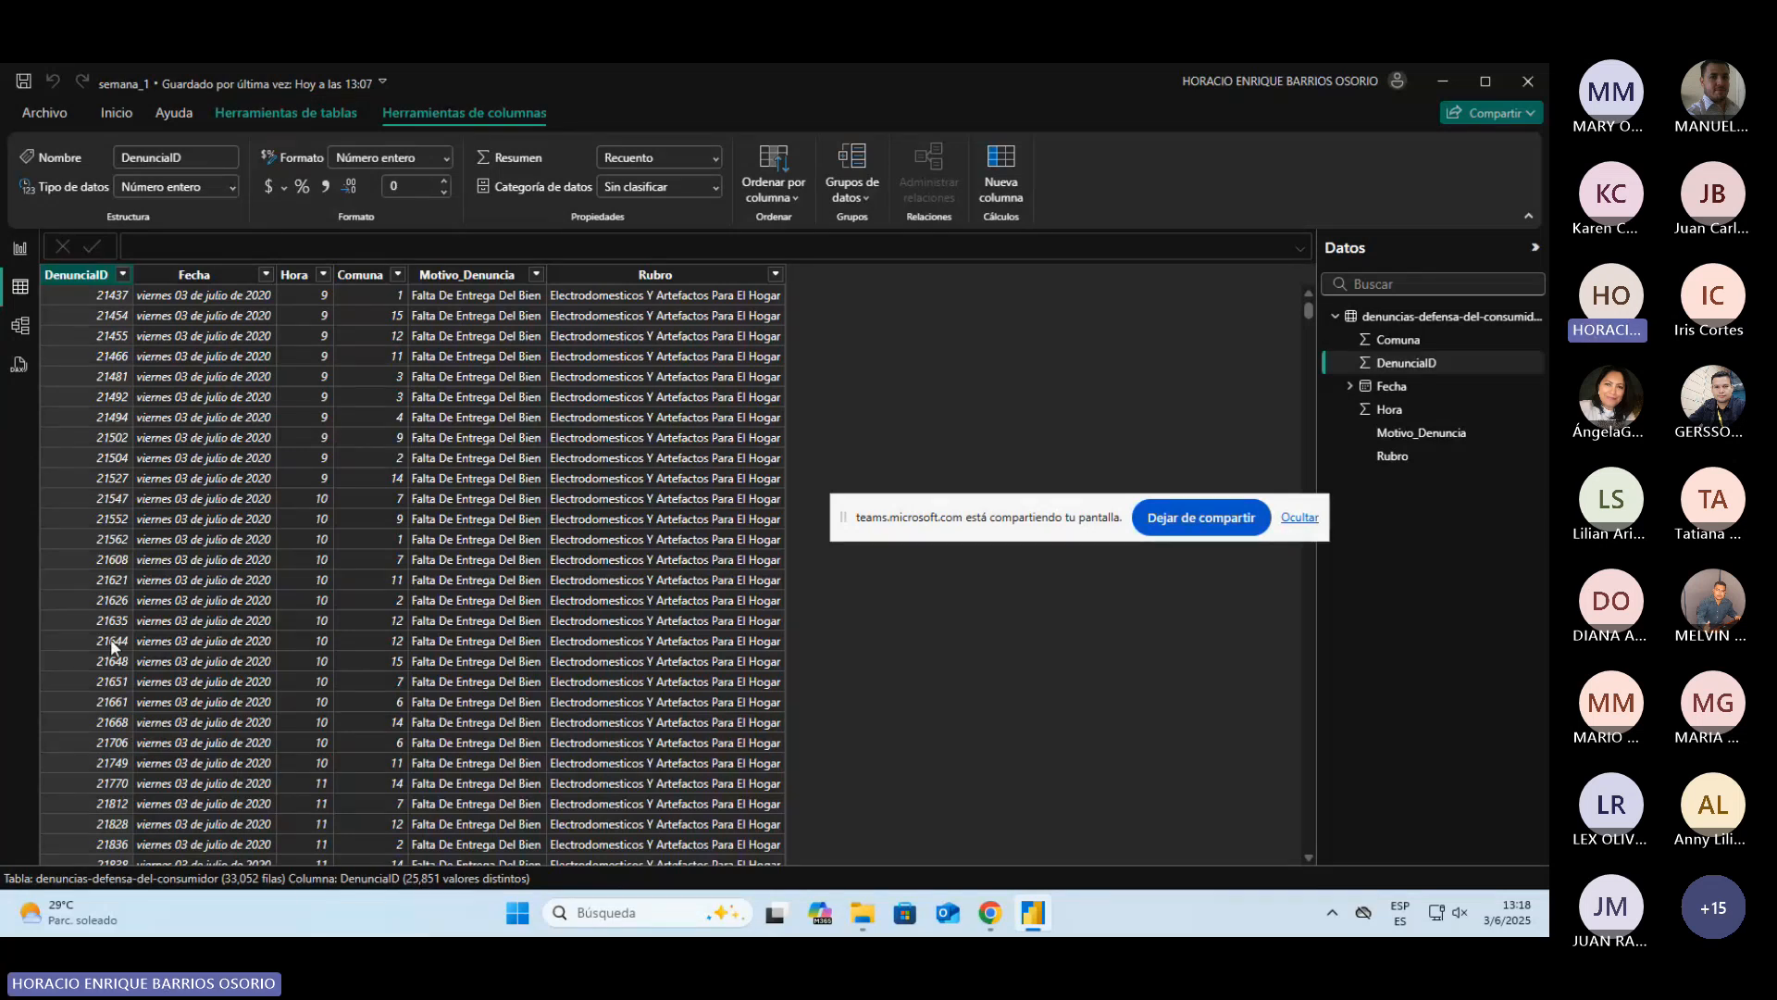
Step: Review the DenunciaID filter values again from start to end, dismiss the list without filtering, and reselect the DenunciaID column
{"action": "left_click", "coordinate": [123, 274]}
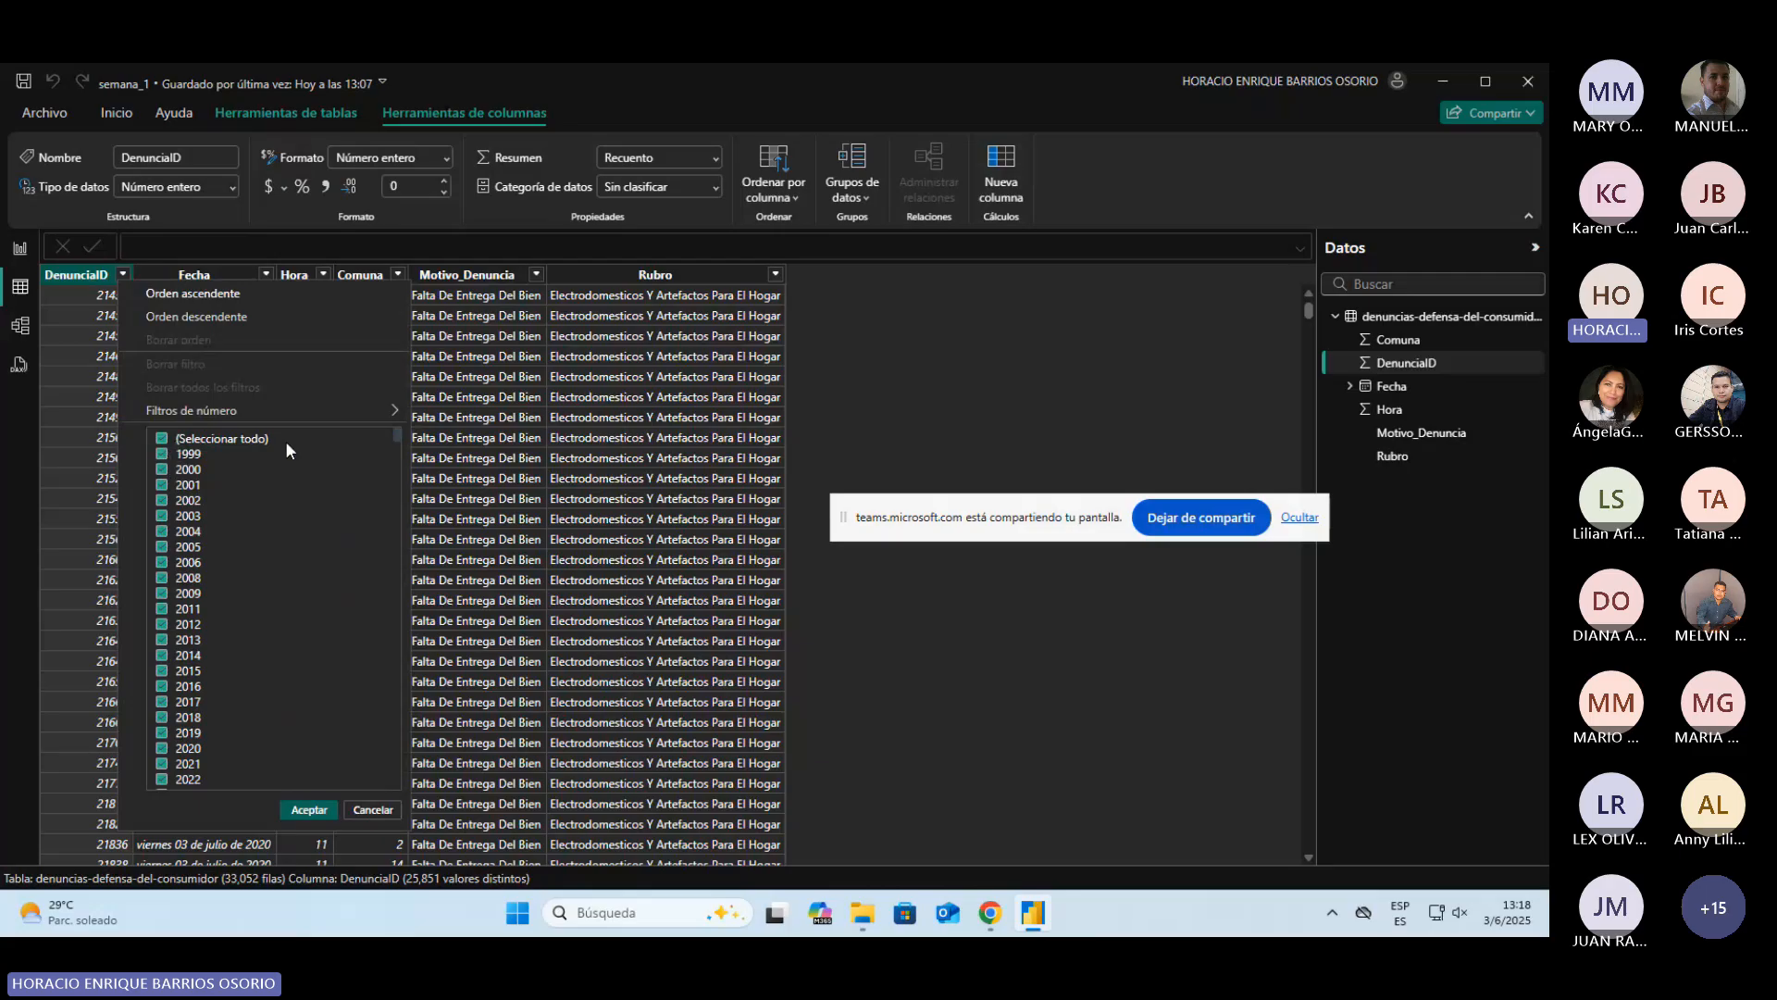
{"action": "scroll", "coordinate": [286, 469], "scroll_direction": "down", "scroll_amount": 10}
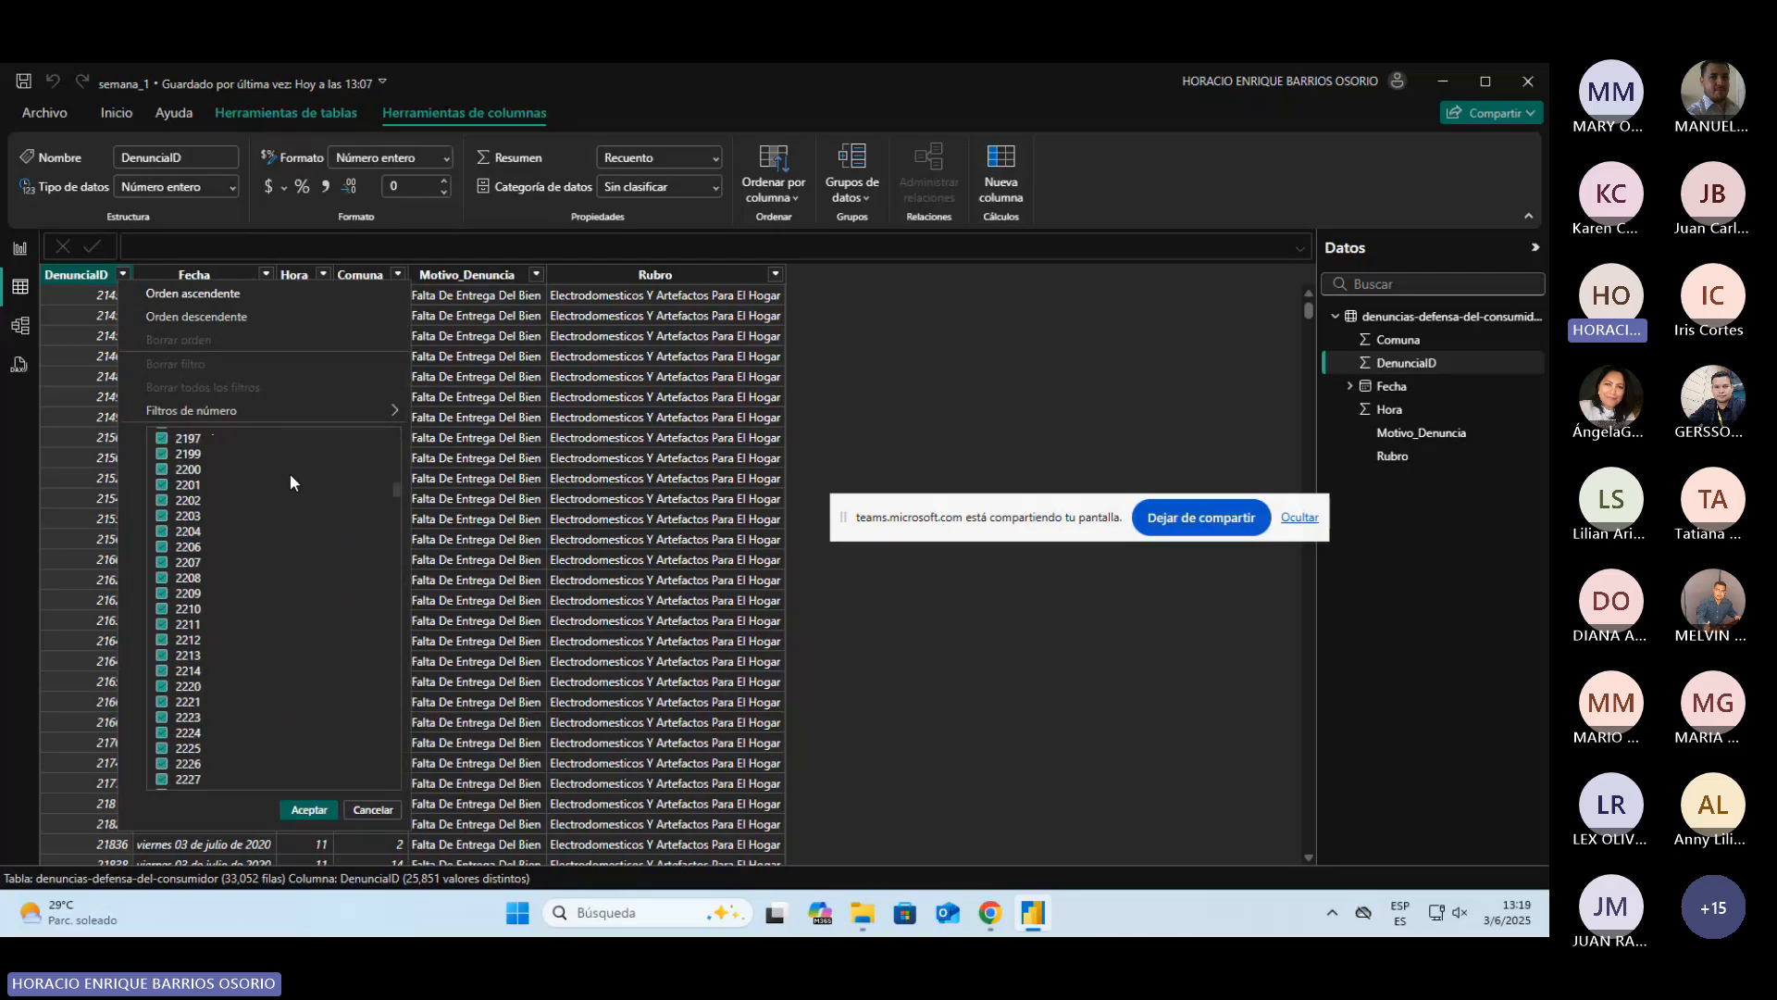
{"action": "left_click_drag", "start_coordinate": [395, 491], "coordinate": [383, 432]}
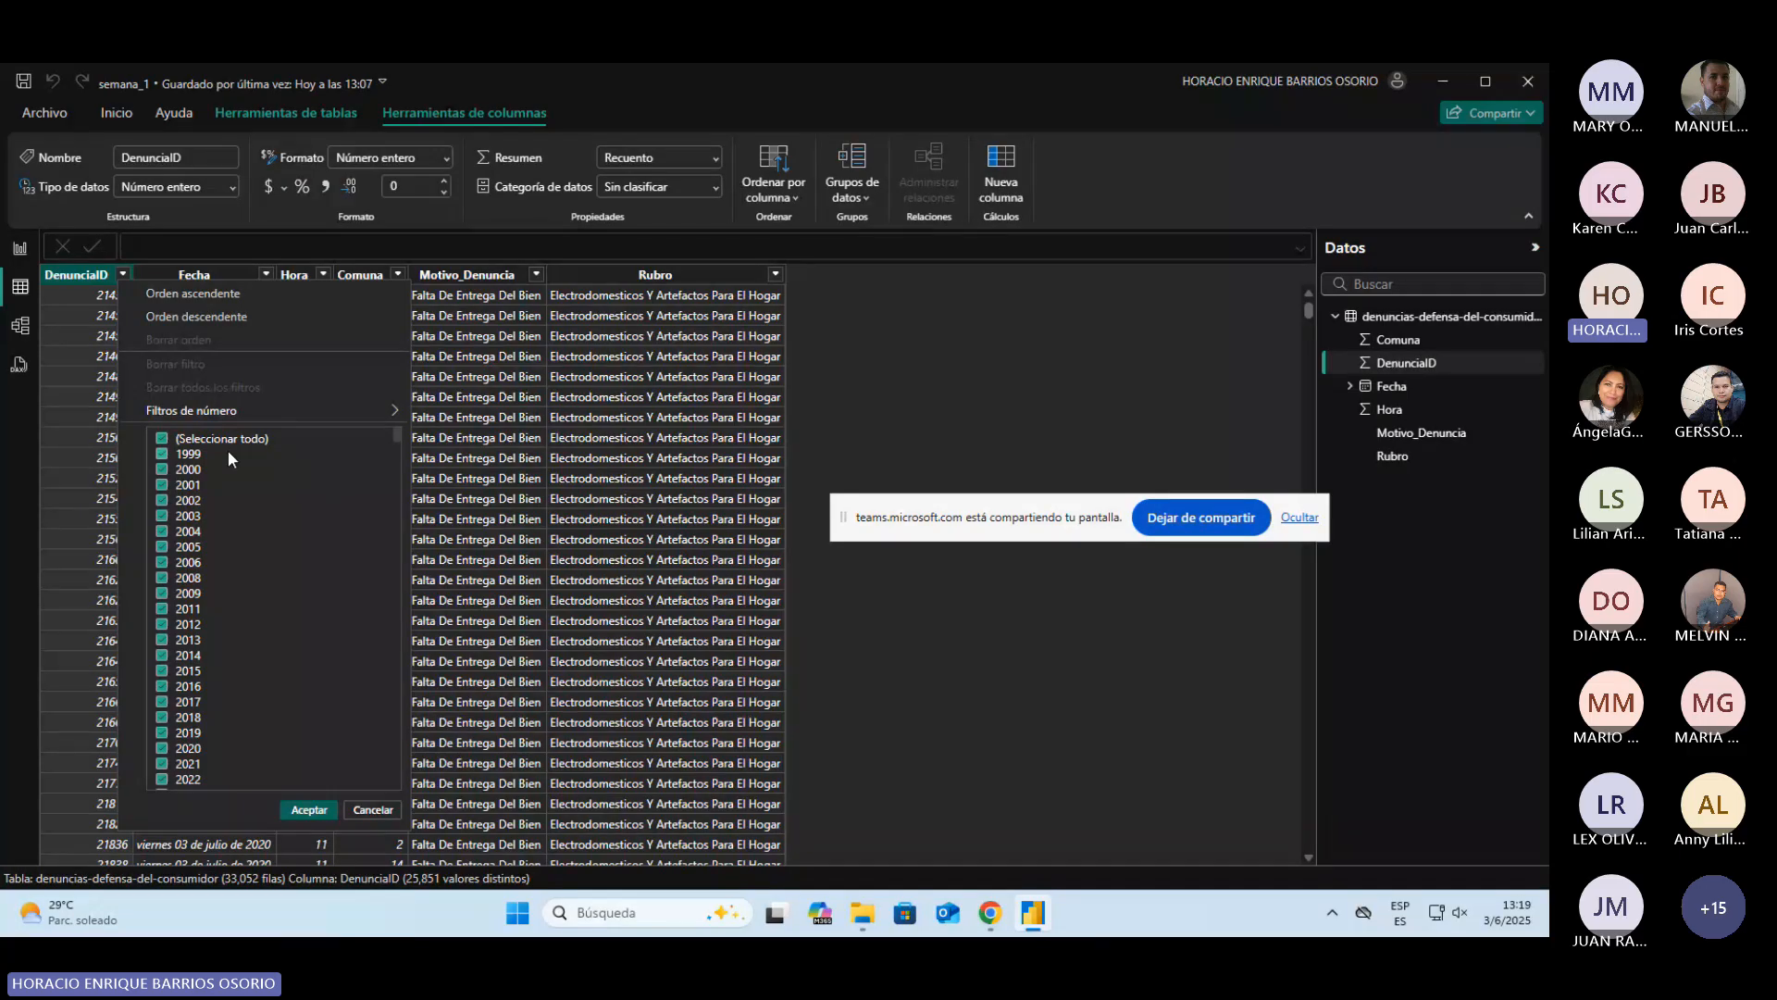
{"action": "left_click_drag", "start_coordinate": [397, 437], "coordinate": [407, 810]}
{"action": "left_click", "coordinate": [386, 809]}
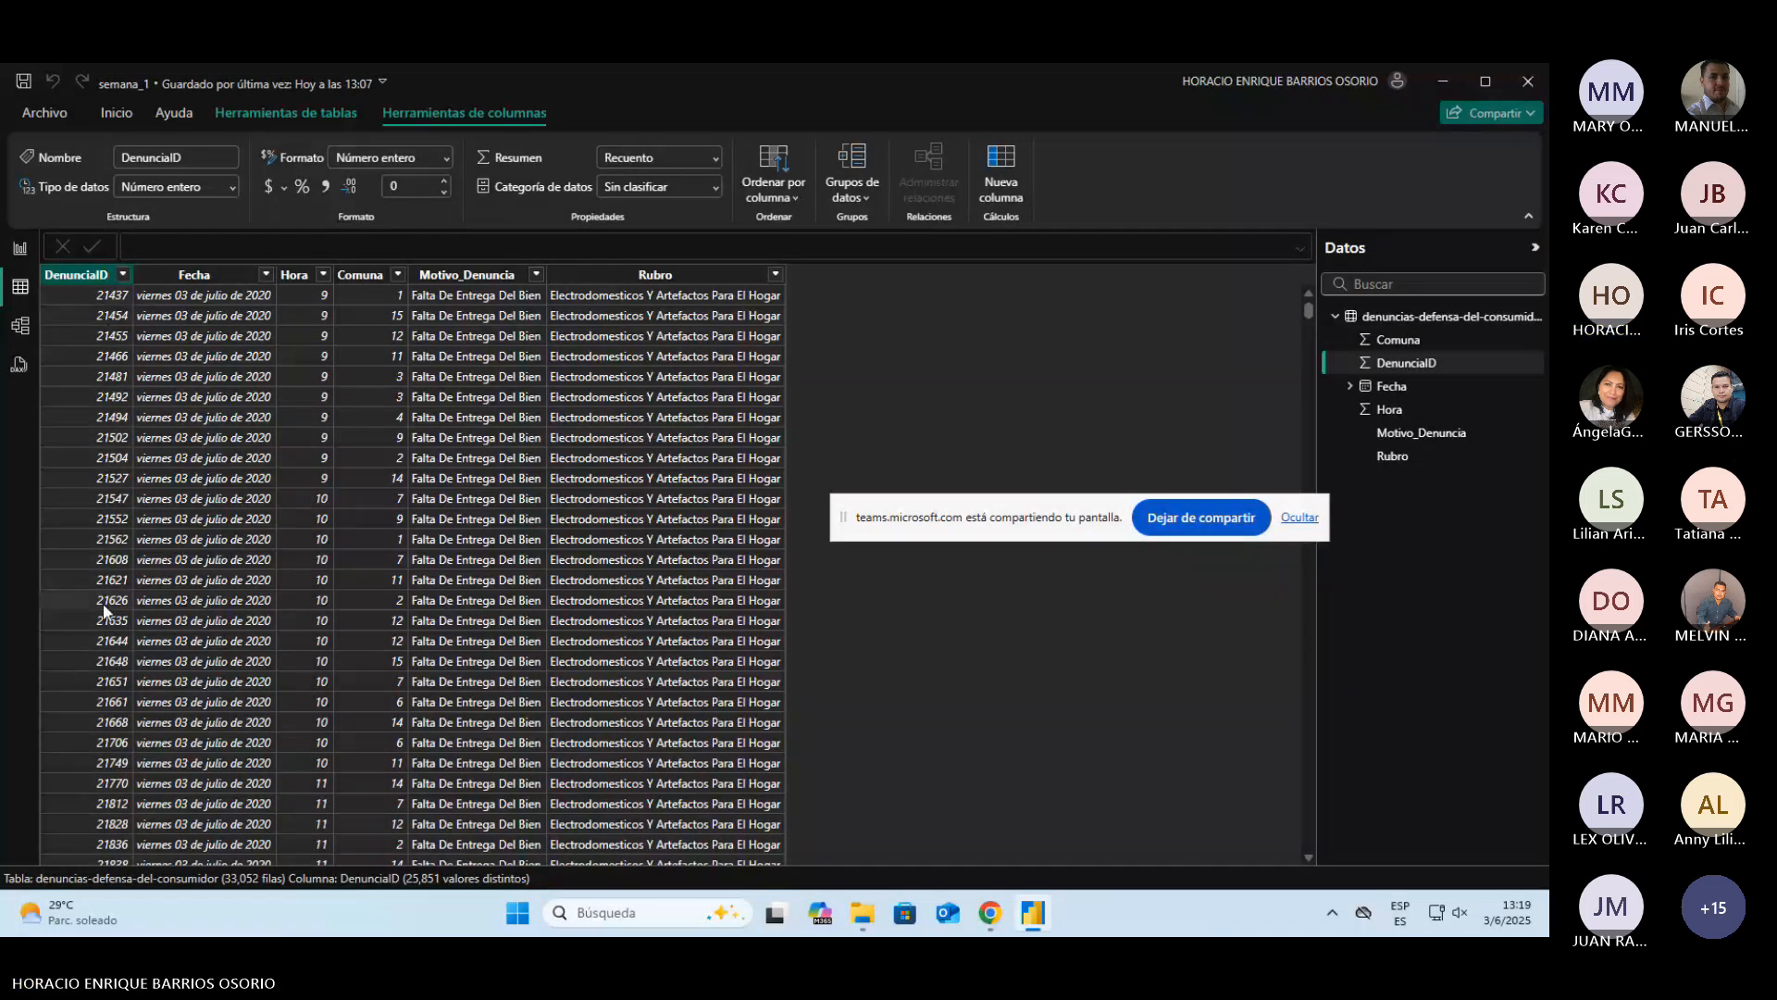
{"action": "left_click", "coordinate": [122, 275]}
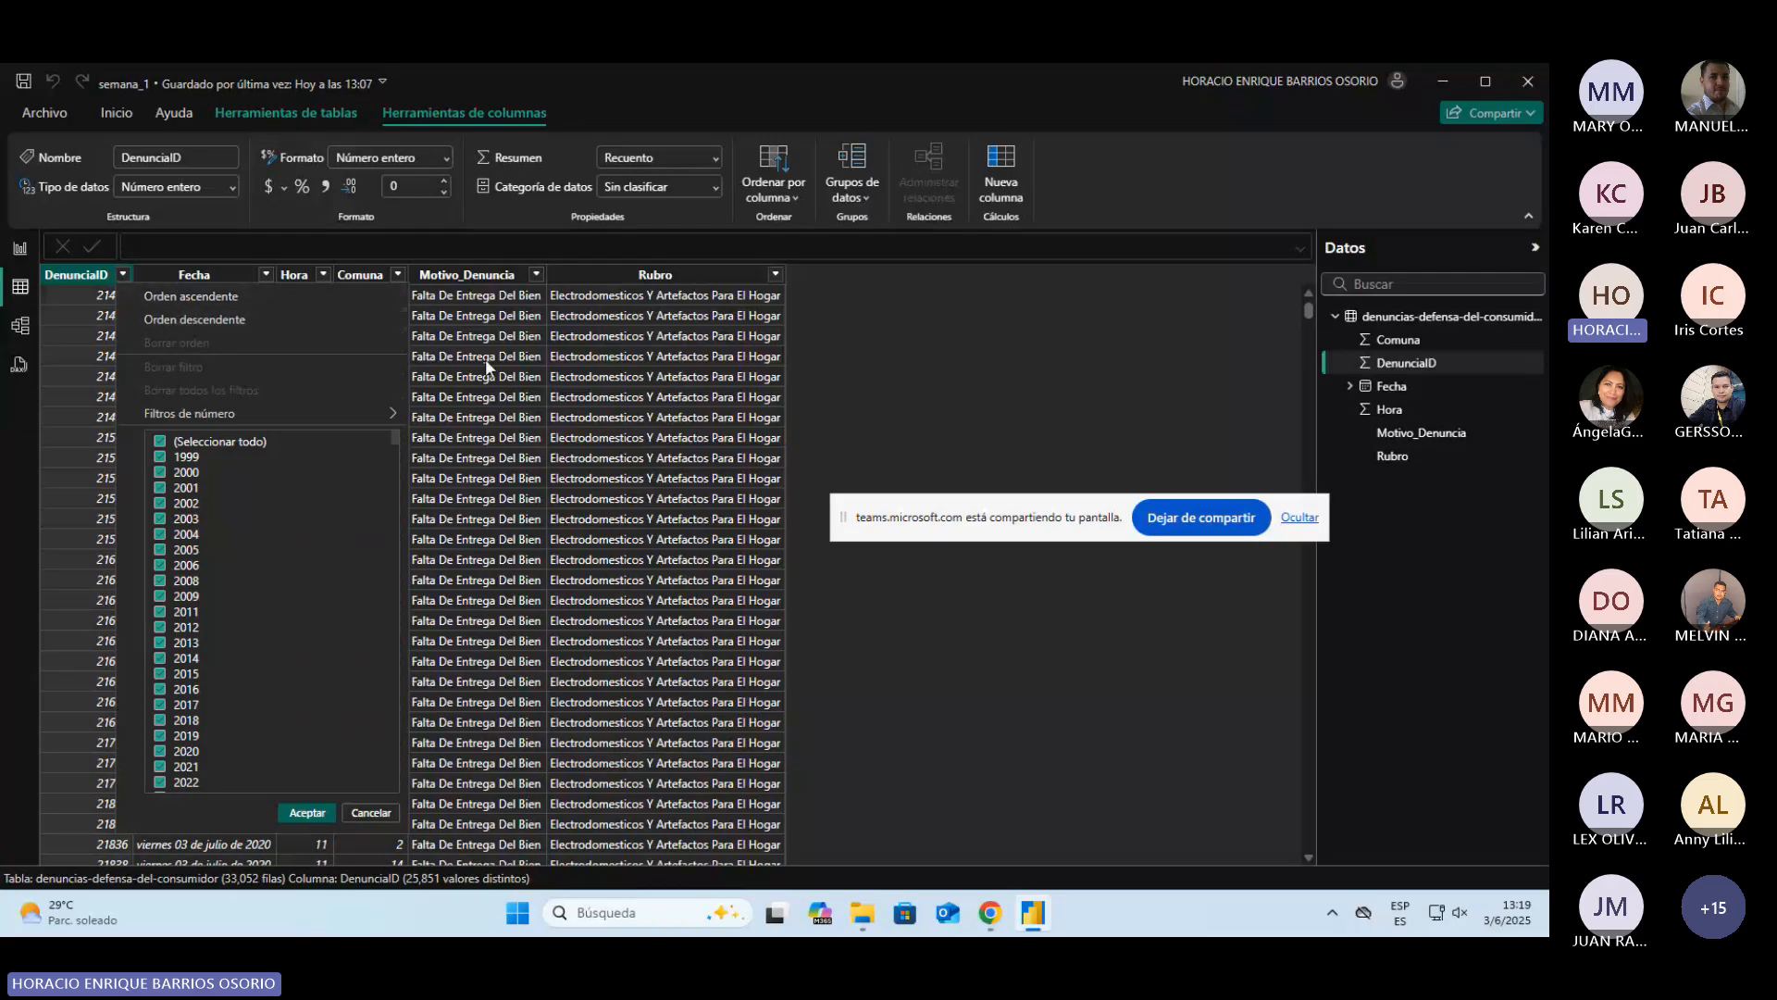
{"action": "left_click", "coordinate": [446, 346]}
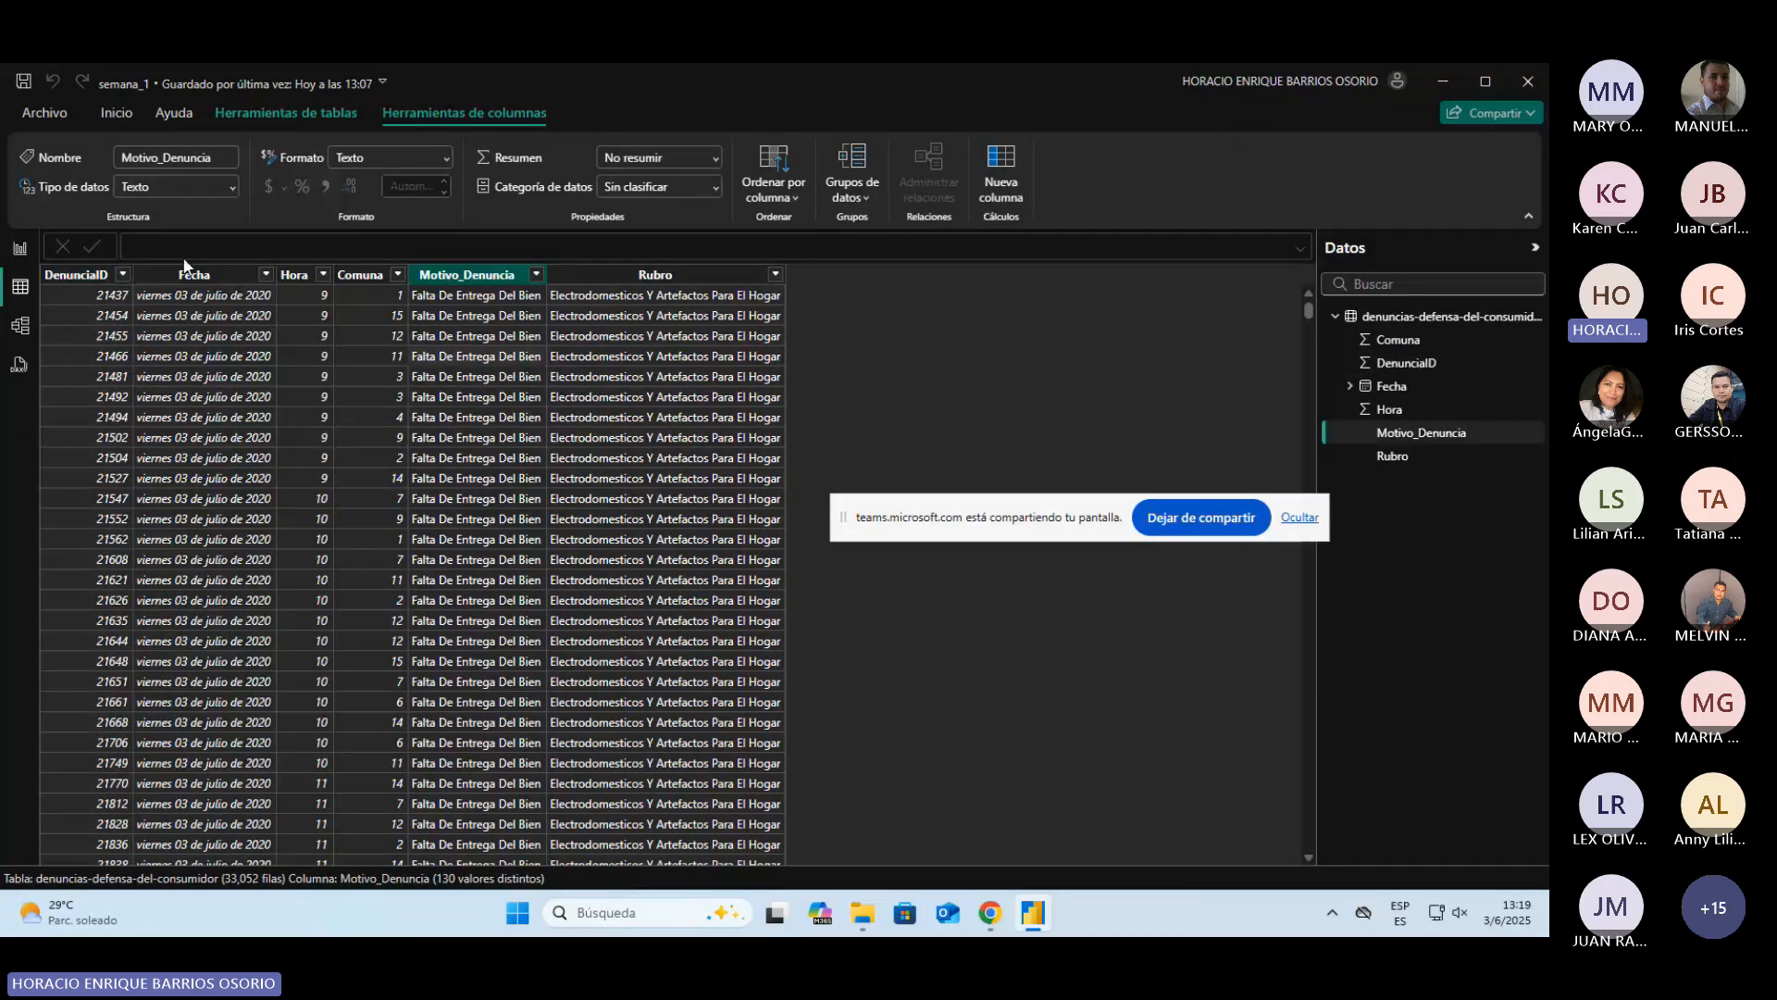
{"action": "left_click", "coordinate": [86, 275]}
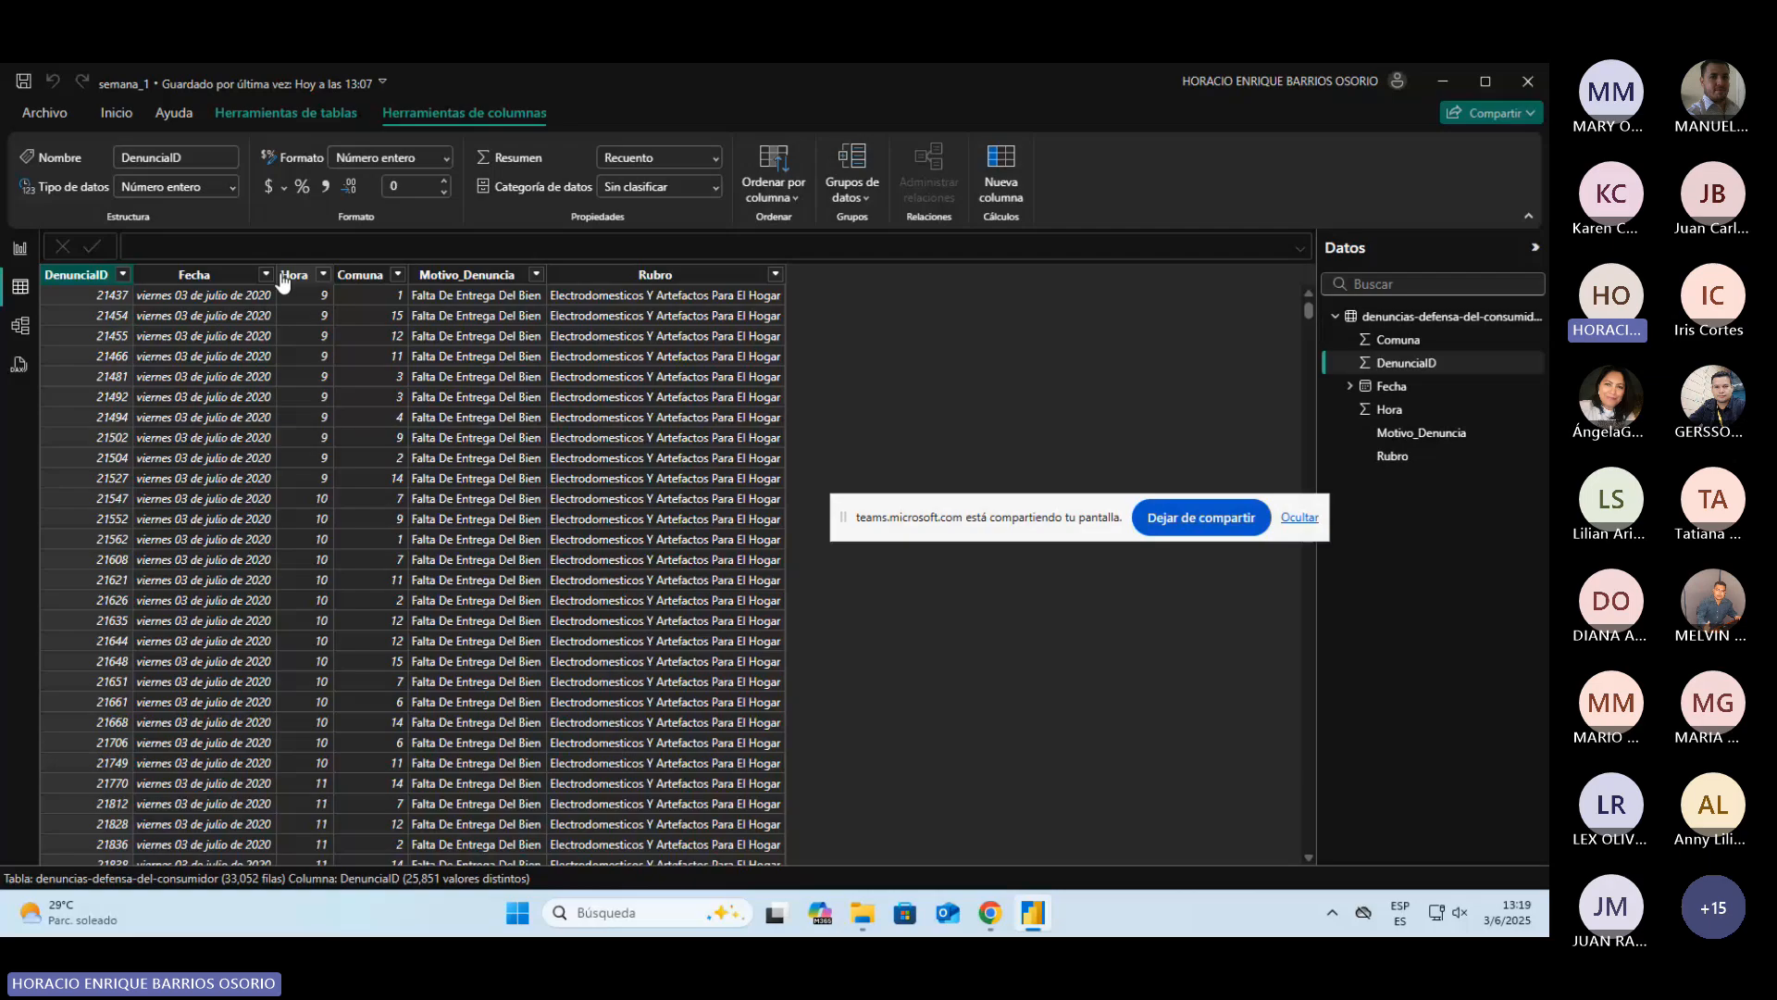
Step: Examine the filter values of the Fecha and Hora columns and the number filter conditions available for Hora, without applying a filter
{"action": "left_click", "coordinate": [266, 274]}
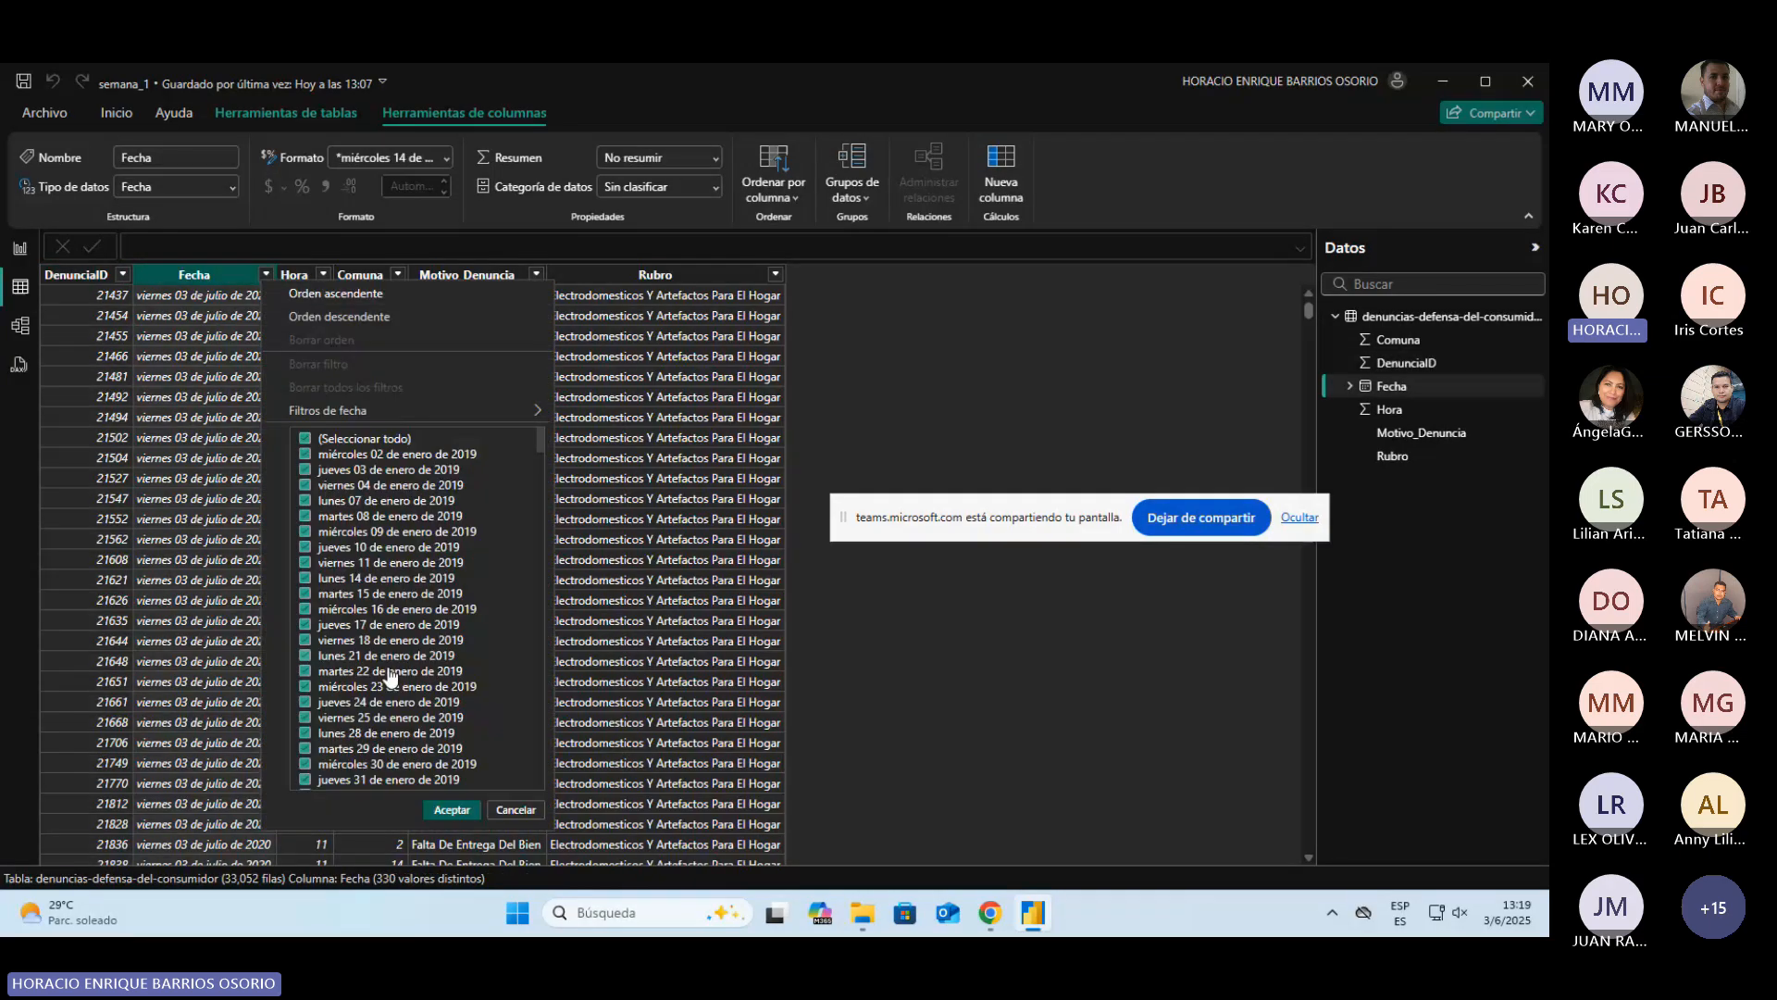
{"action": "scroll", "coordinate": [389, 678], "scroll_direction": "down", "scroll_amount": 10}
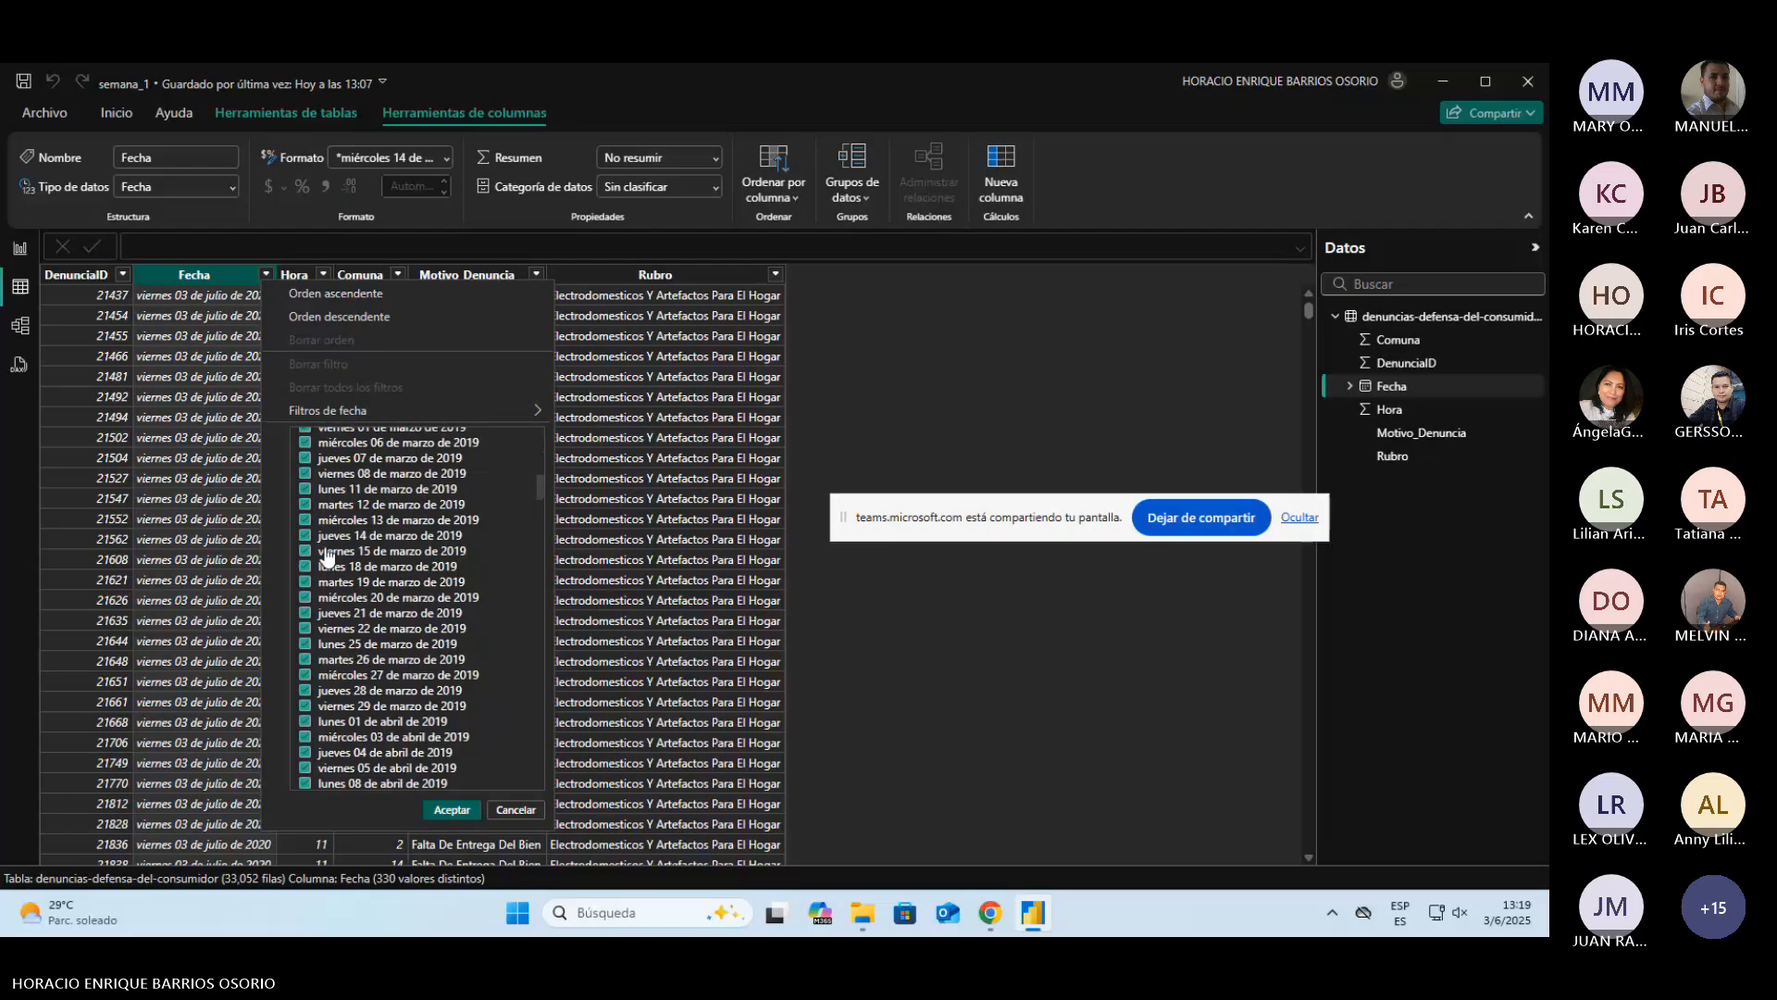
{"action": "left_click", "coordinate": [513, 818]}
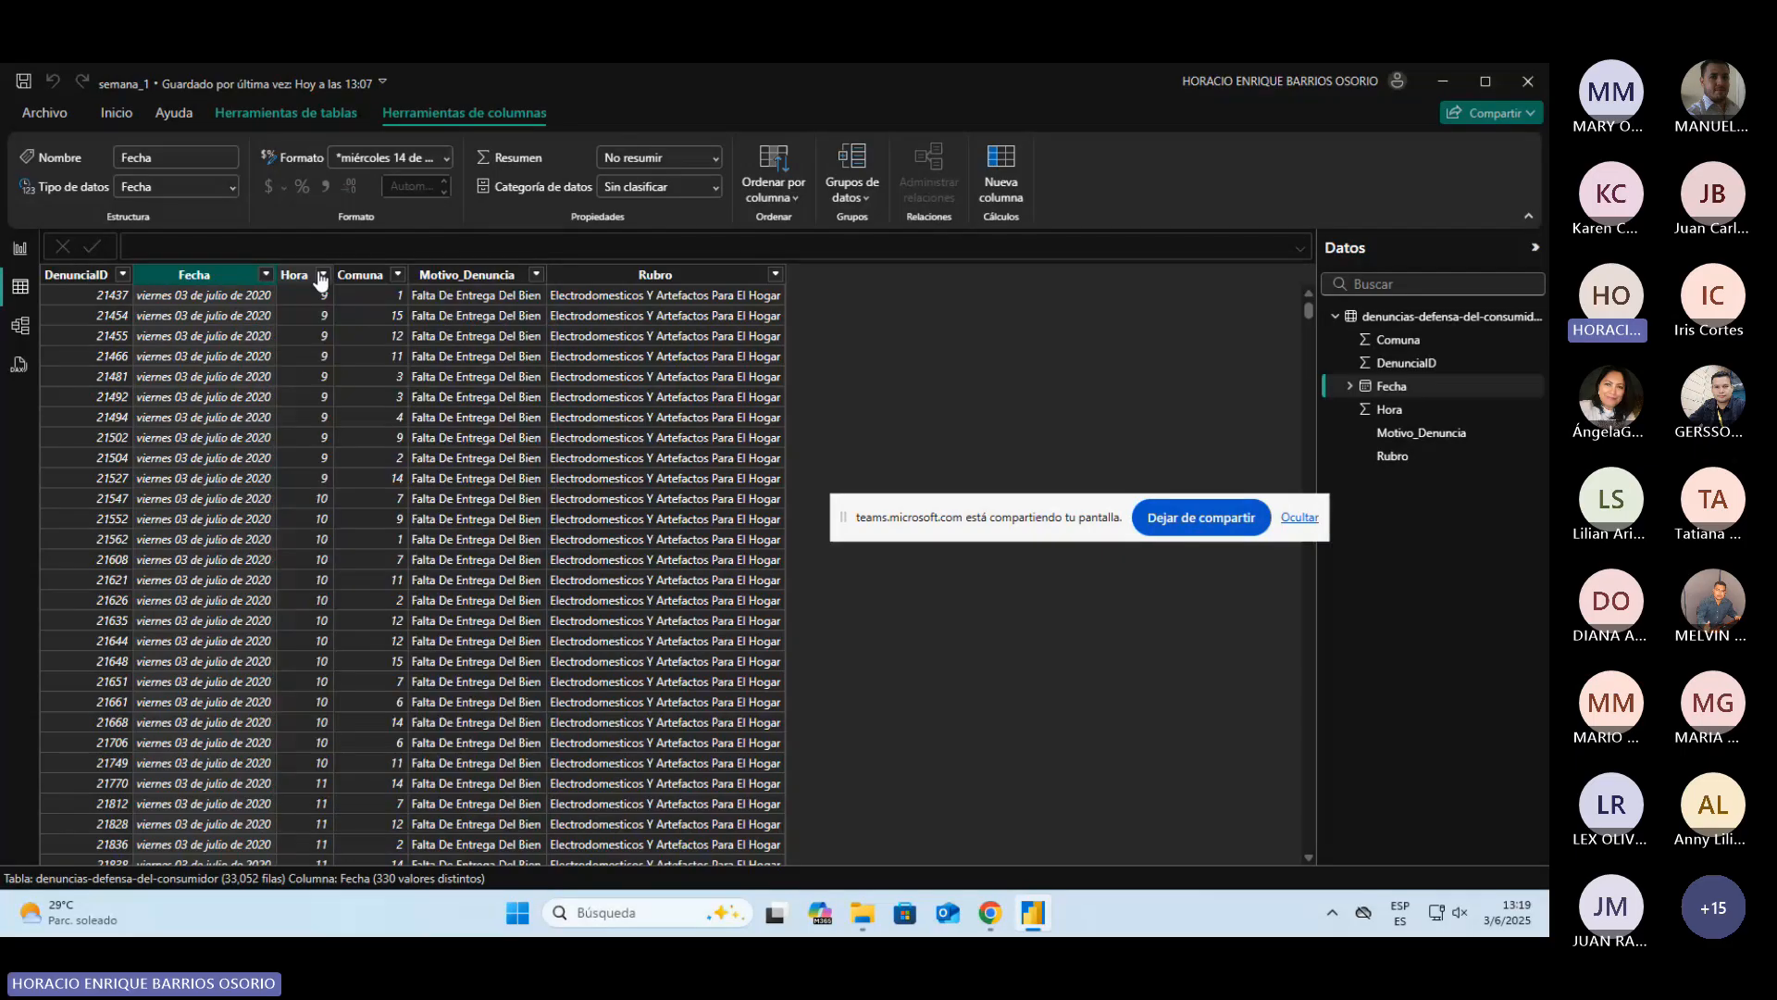
{"action": "left_click", "coordinate": [322, 274]}
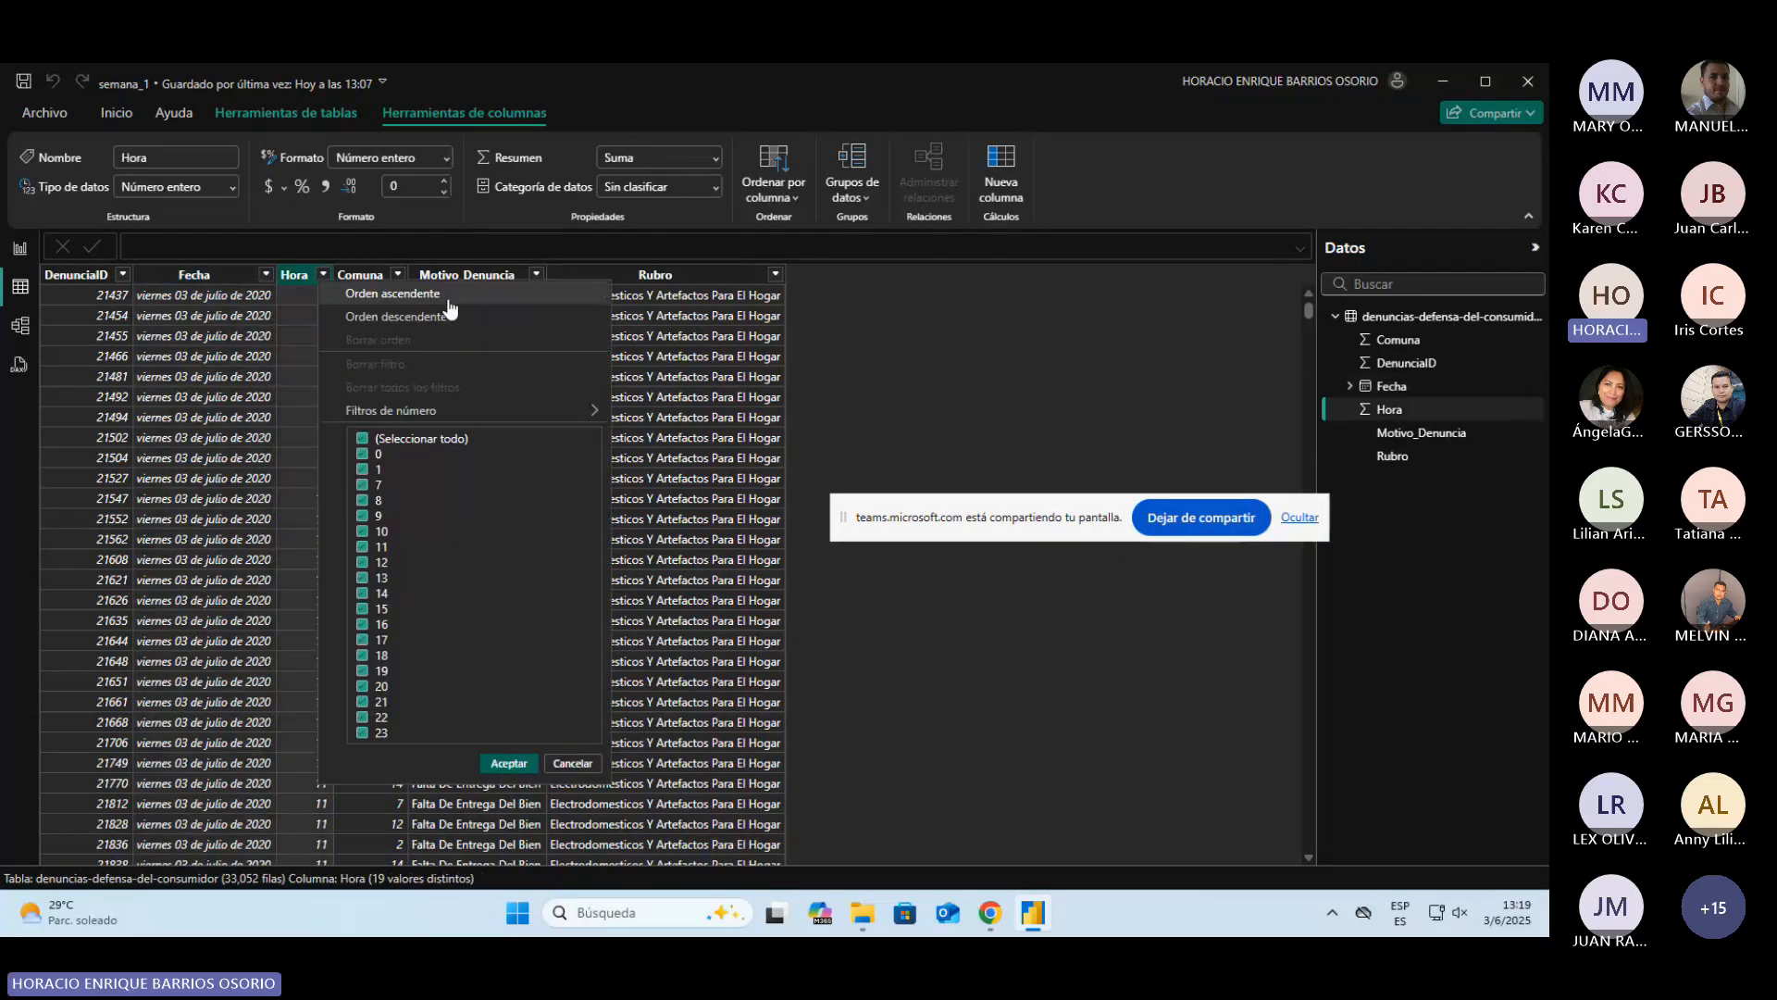
{"action": "mouse_move", "coordinate": [479, 420]}
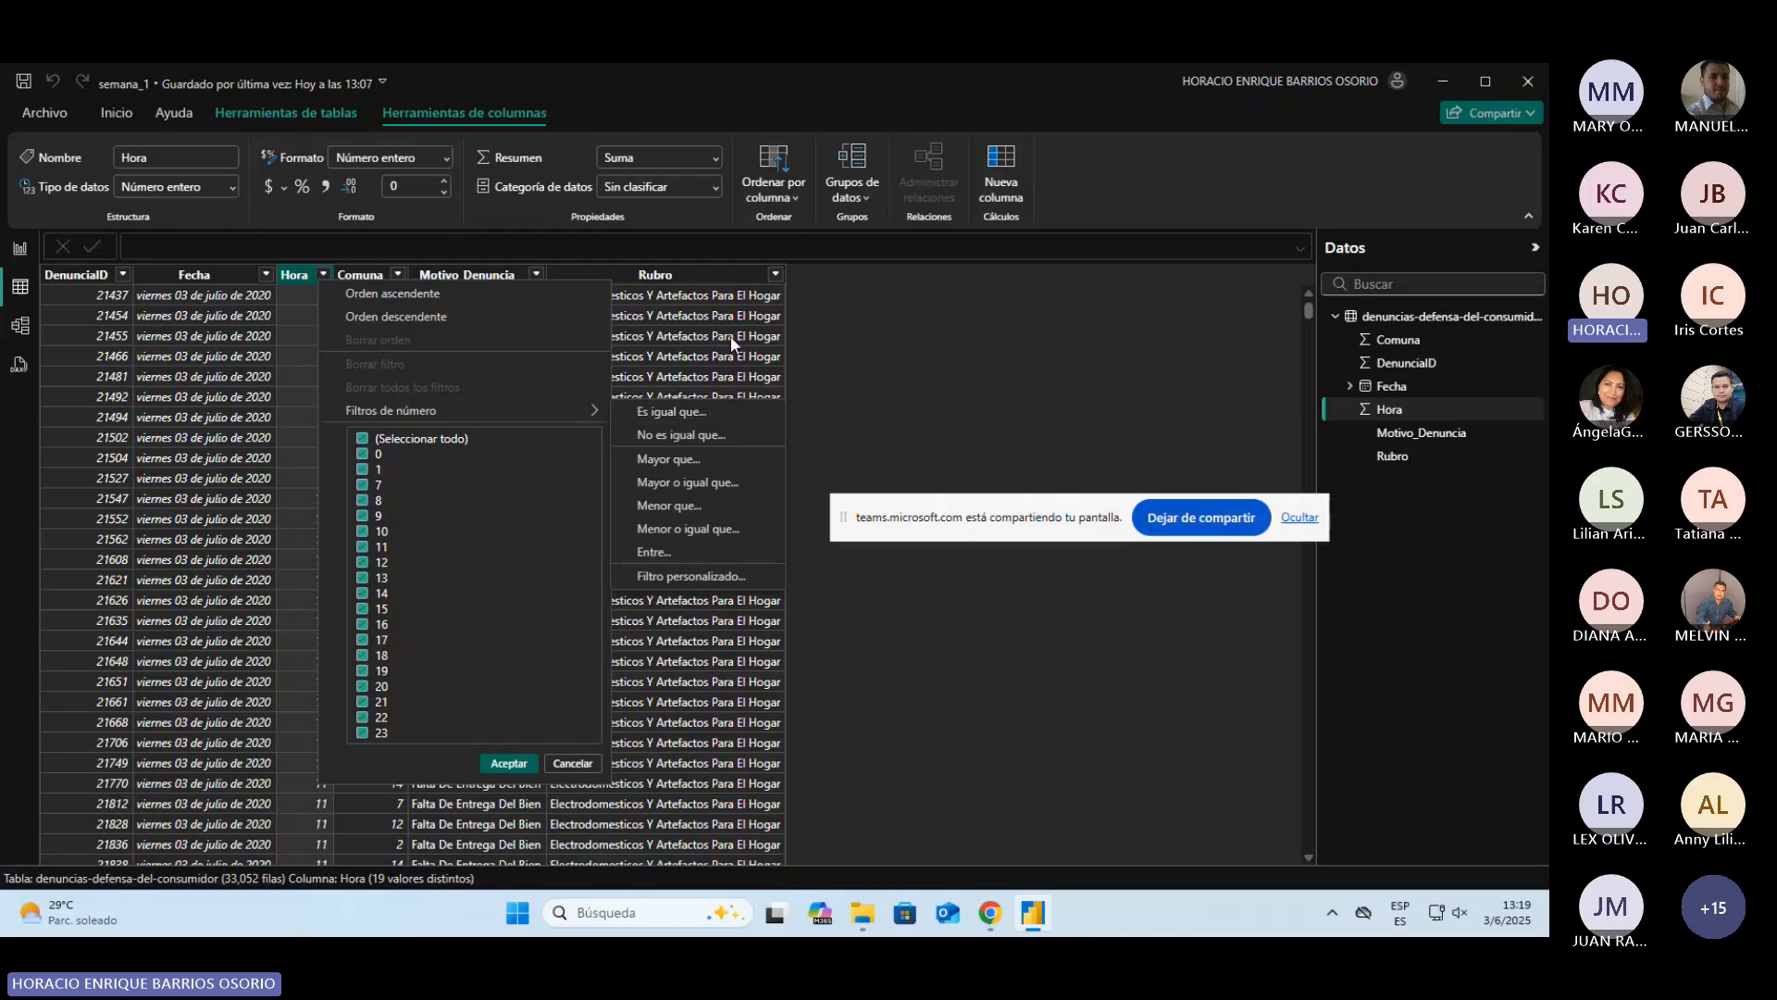
{"action": "left_click", "coordinate": [668, 342]}
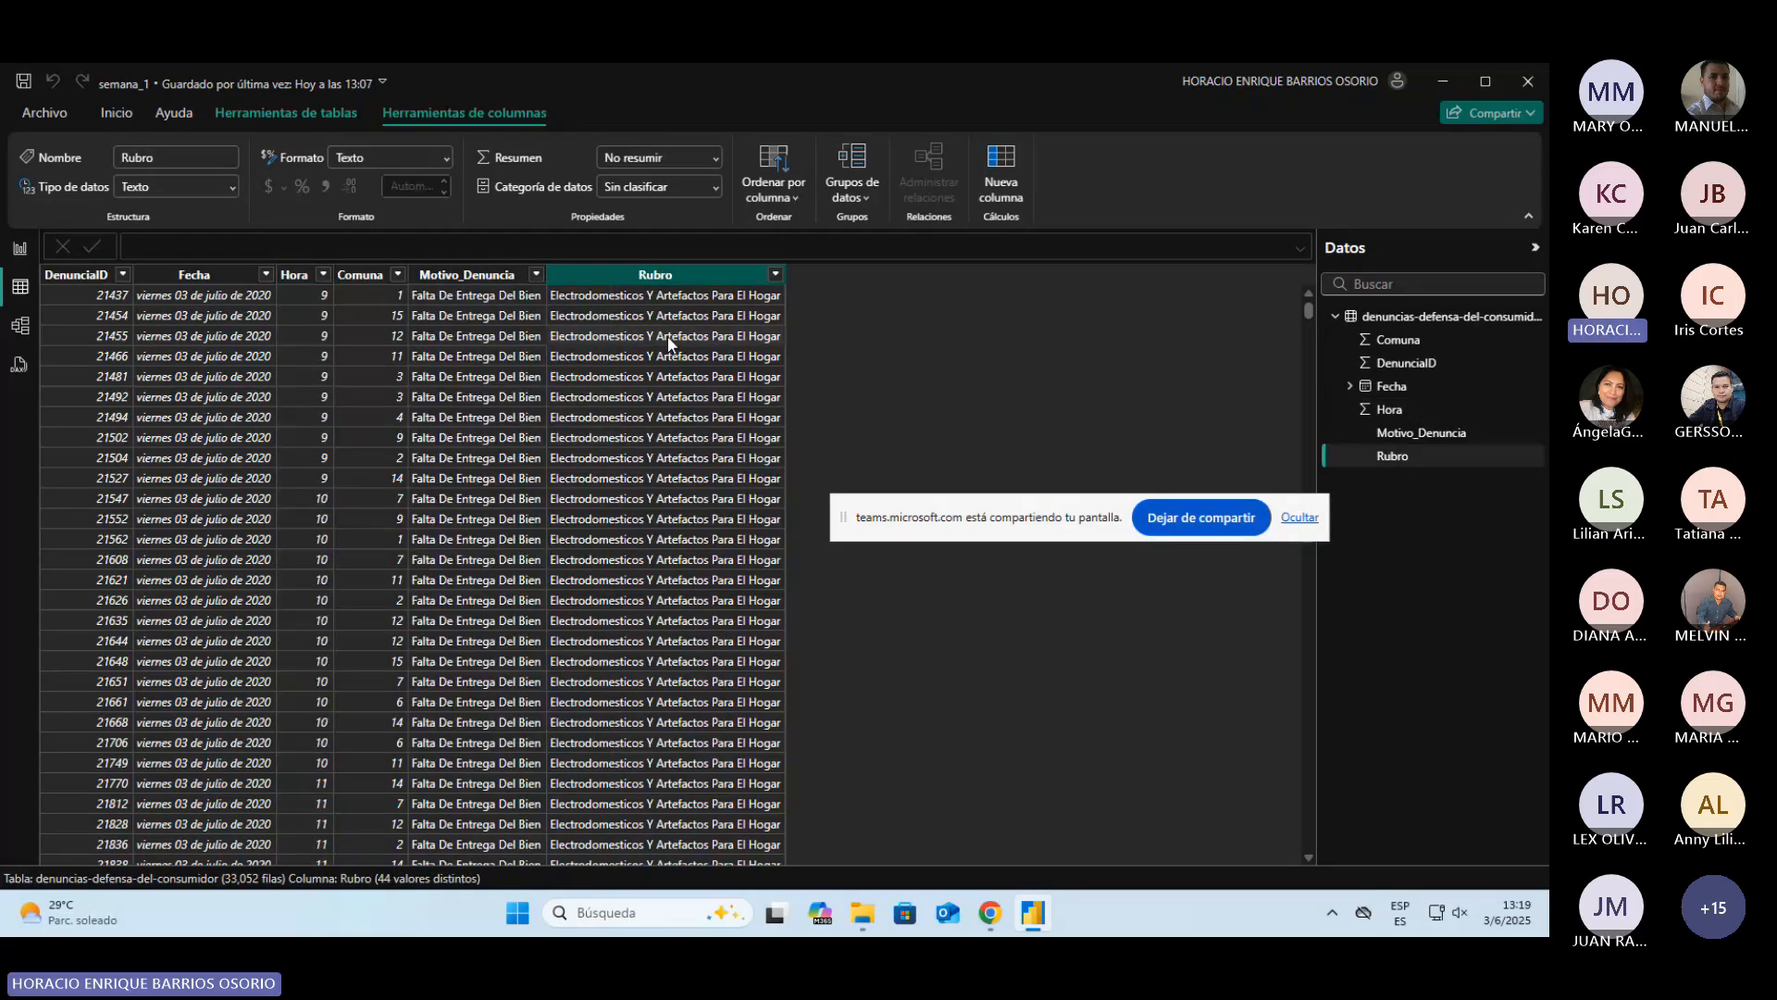
Step: Compare the properties and distinct-value counts of DenunciaID, Fecha, Comuna, Motivo_Denuncia and Rubro, ending on Rubro
{"action": "left_click", "coordinate": [79, 276]}
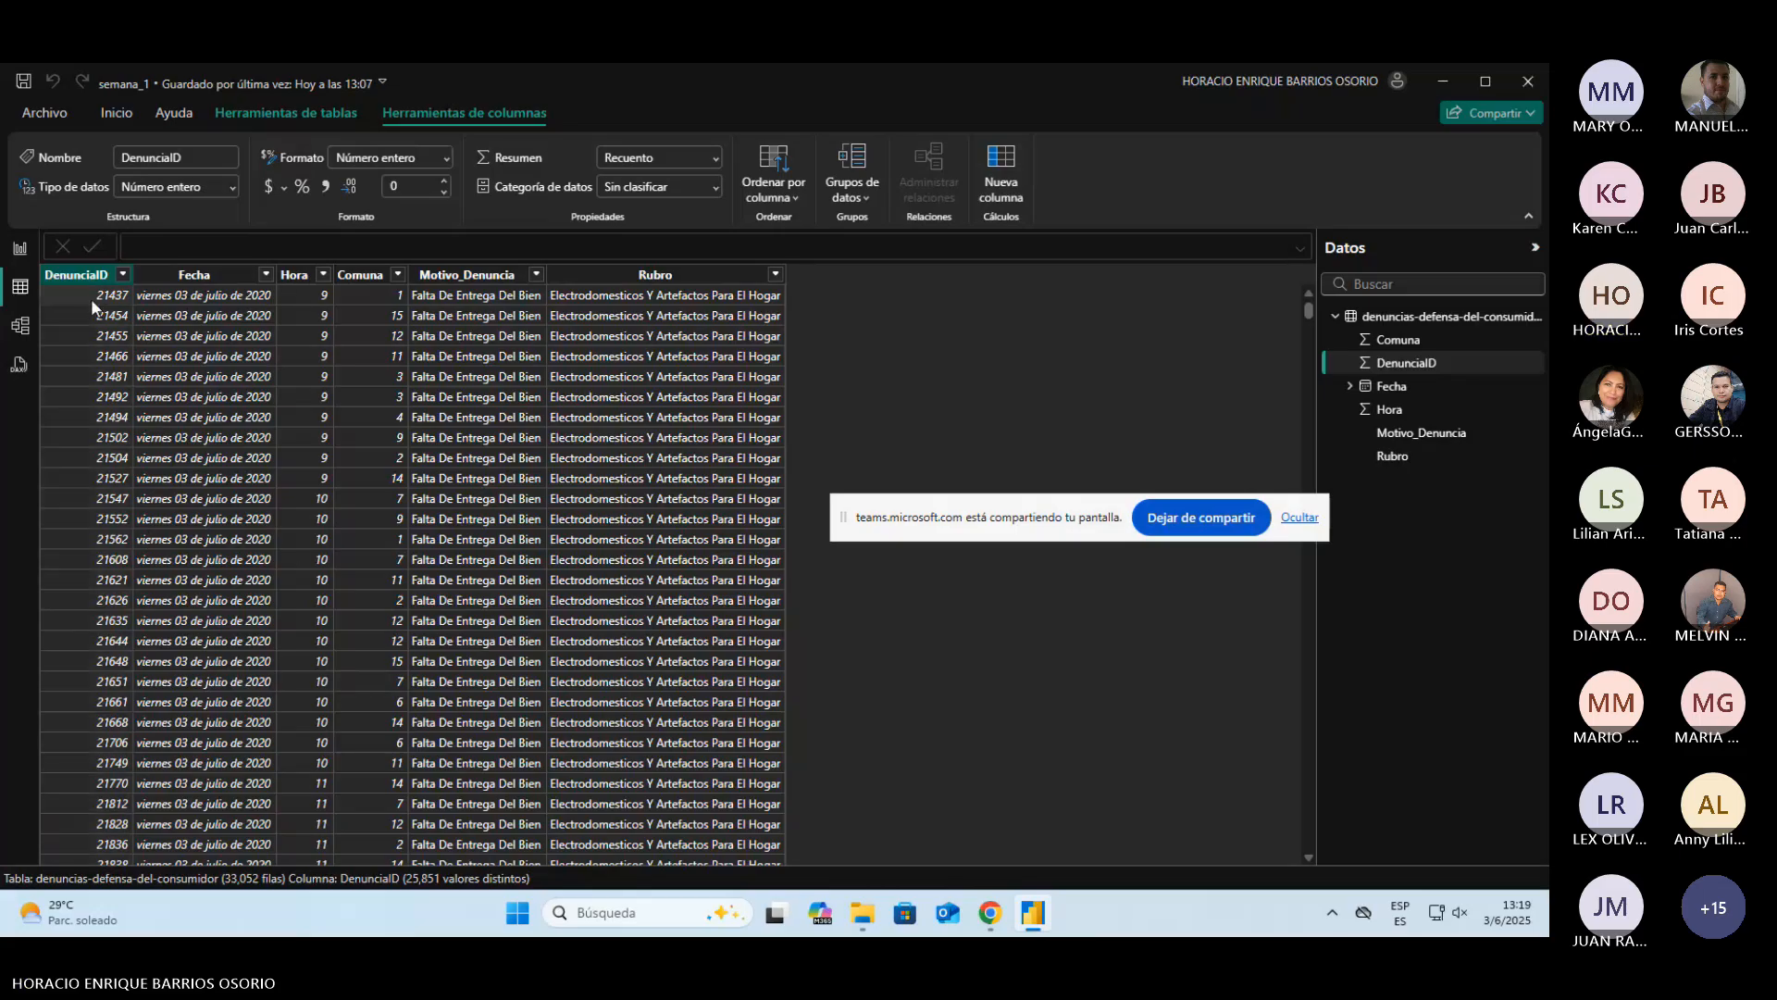
{"action": "left_click", "coordinate": [190, 306]}
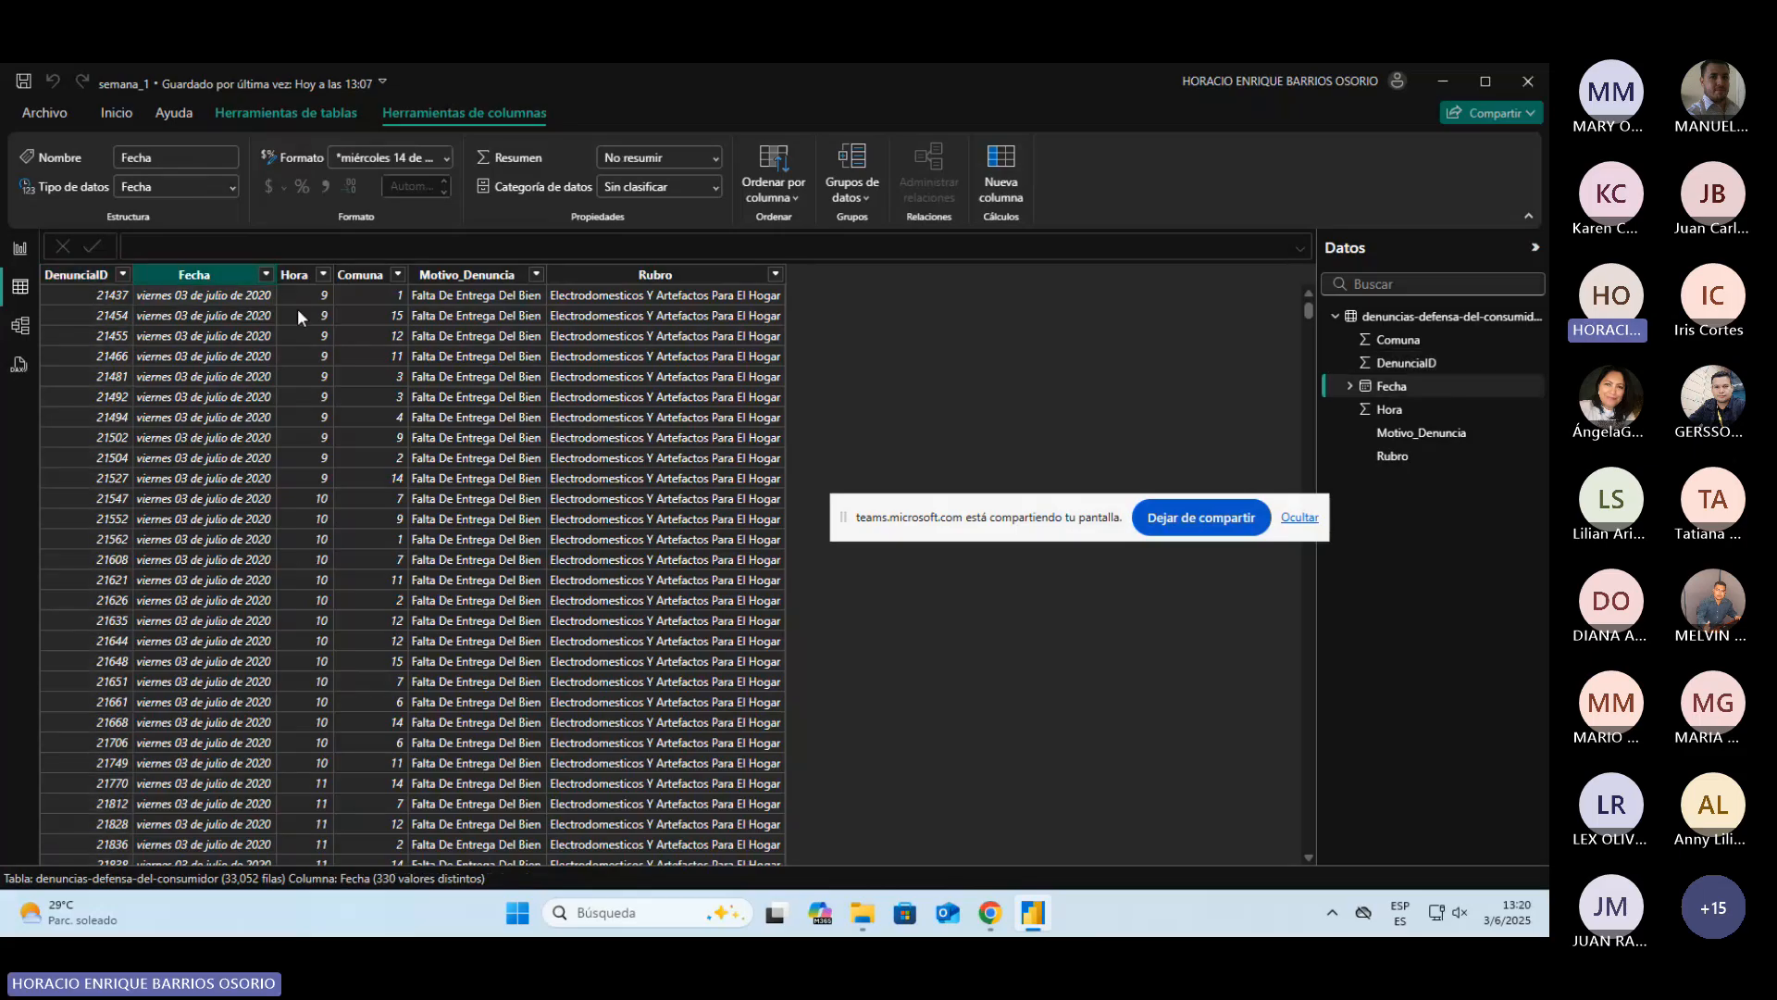
{"action": "left_click", "coordinate": [100, 308]}
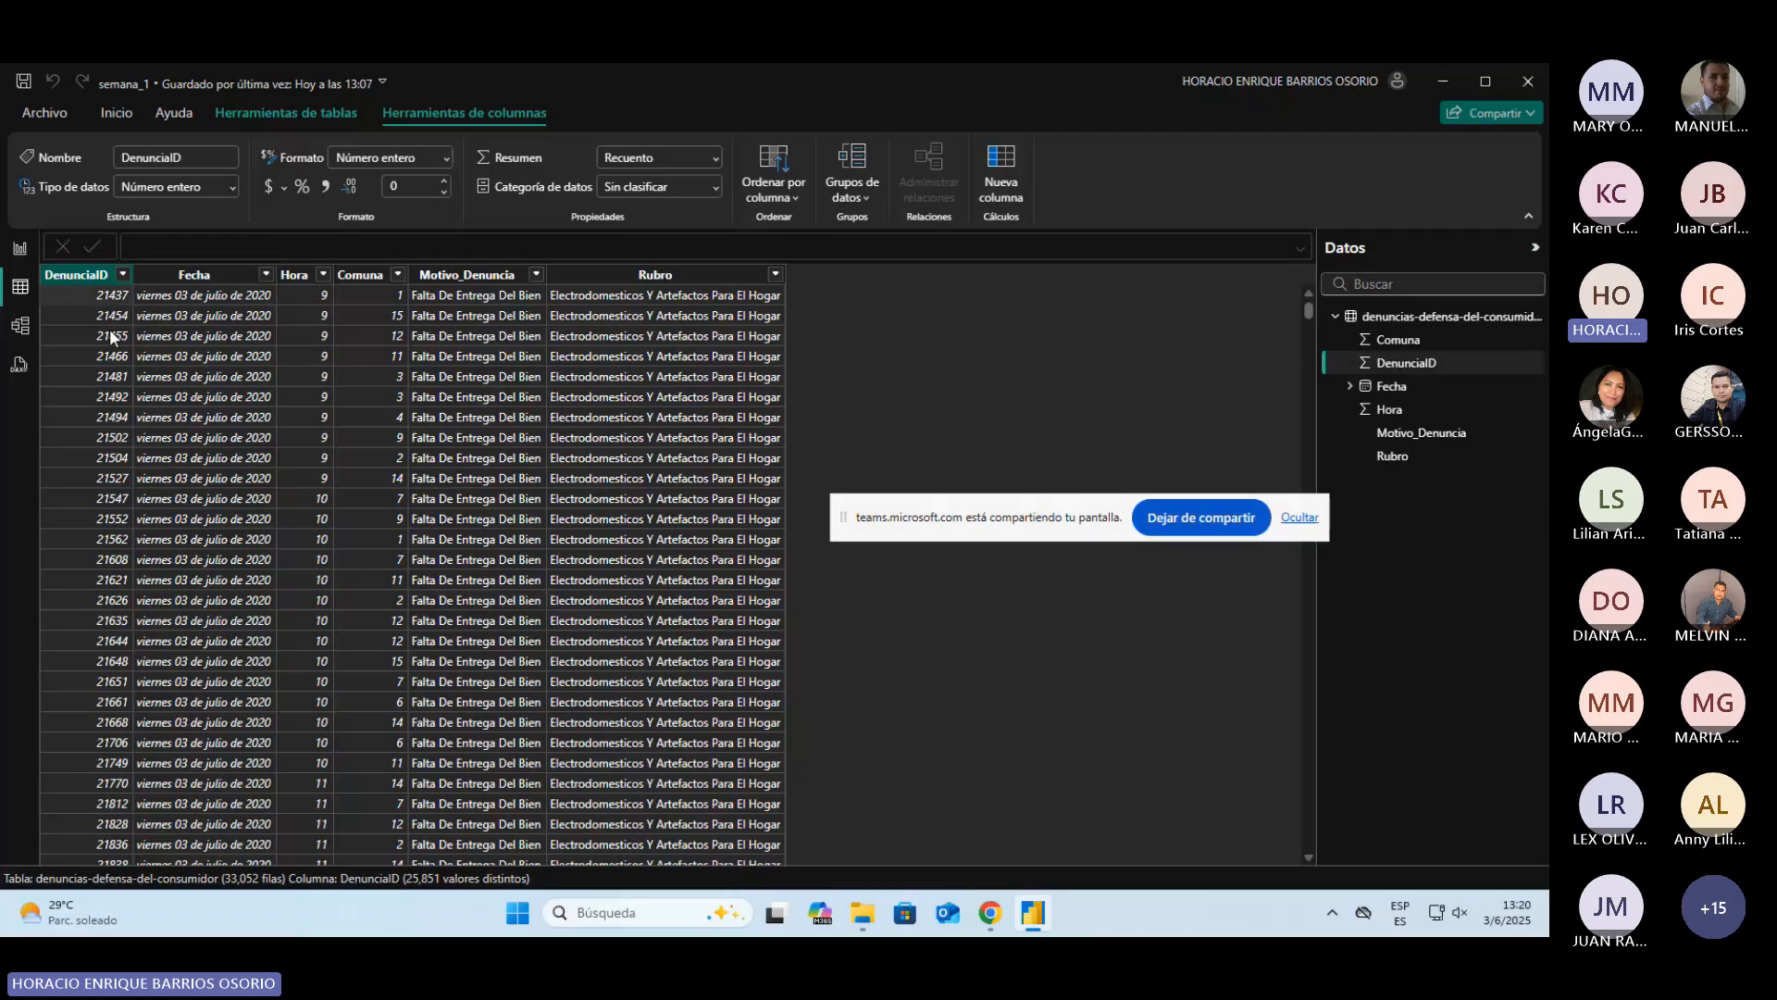
{"action": "left_click", "coordinate": [228, 324]}
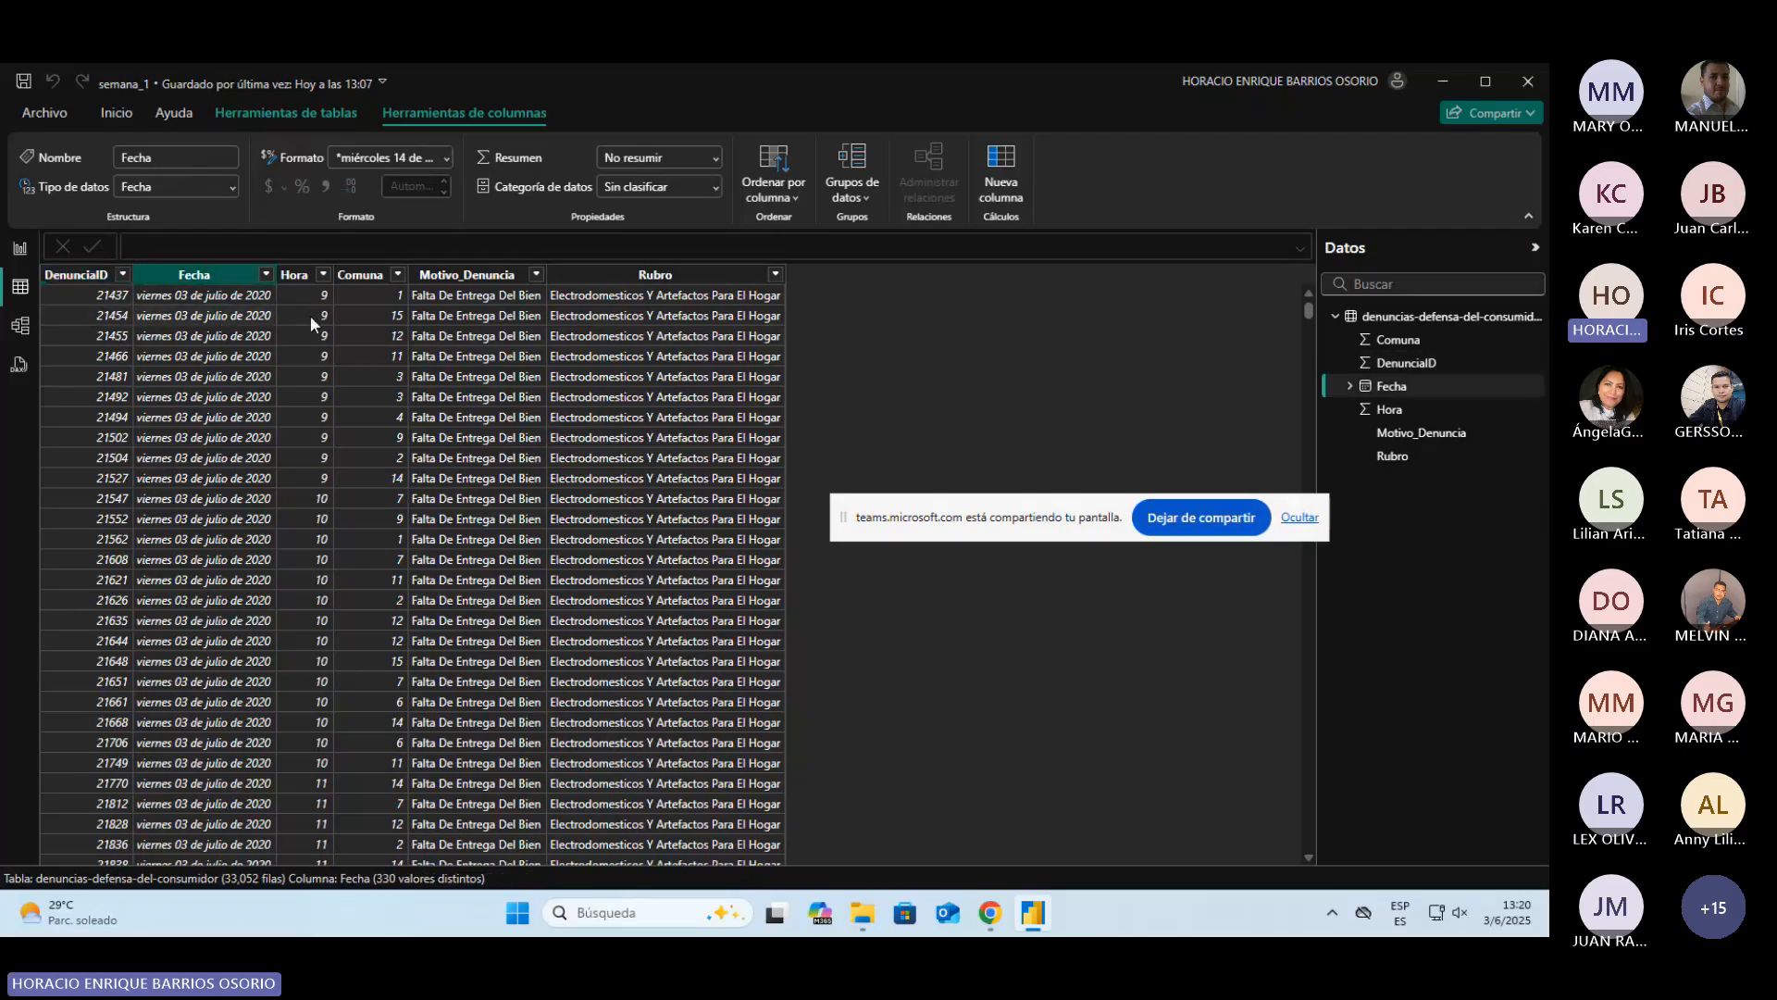
{"action": "left_click", "coordinate": [384, 330]}
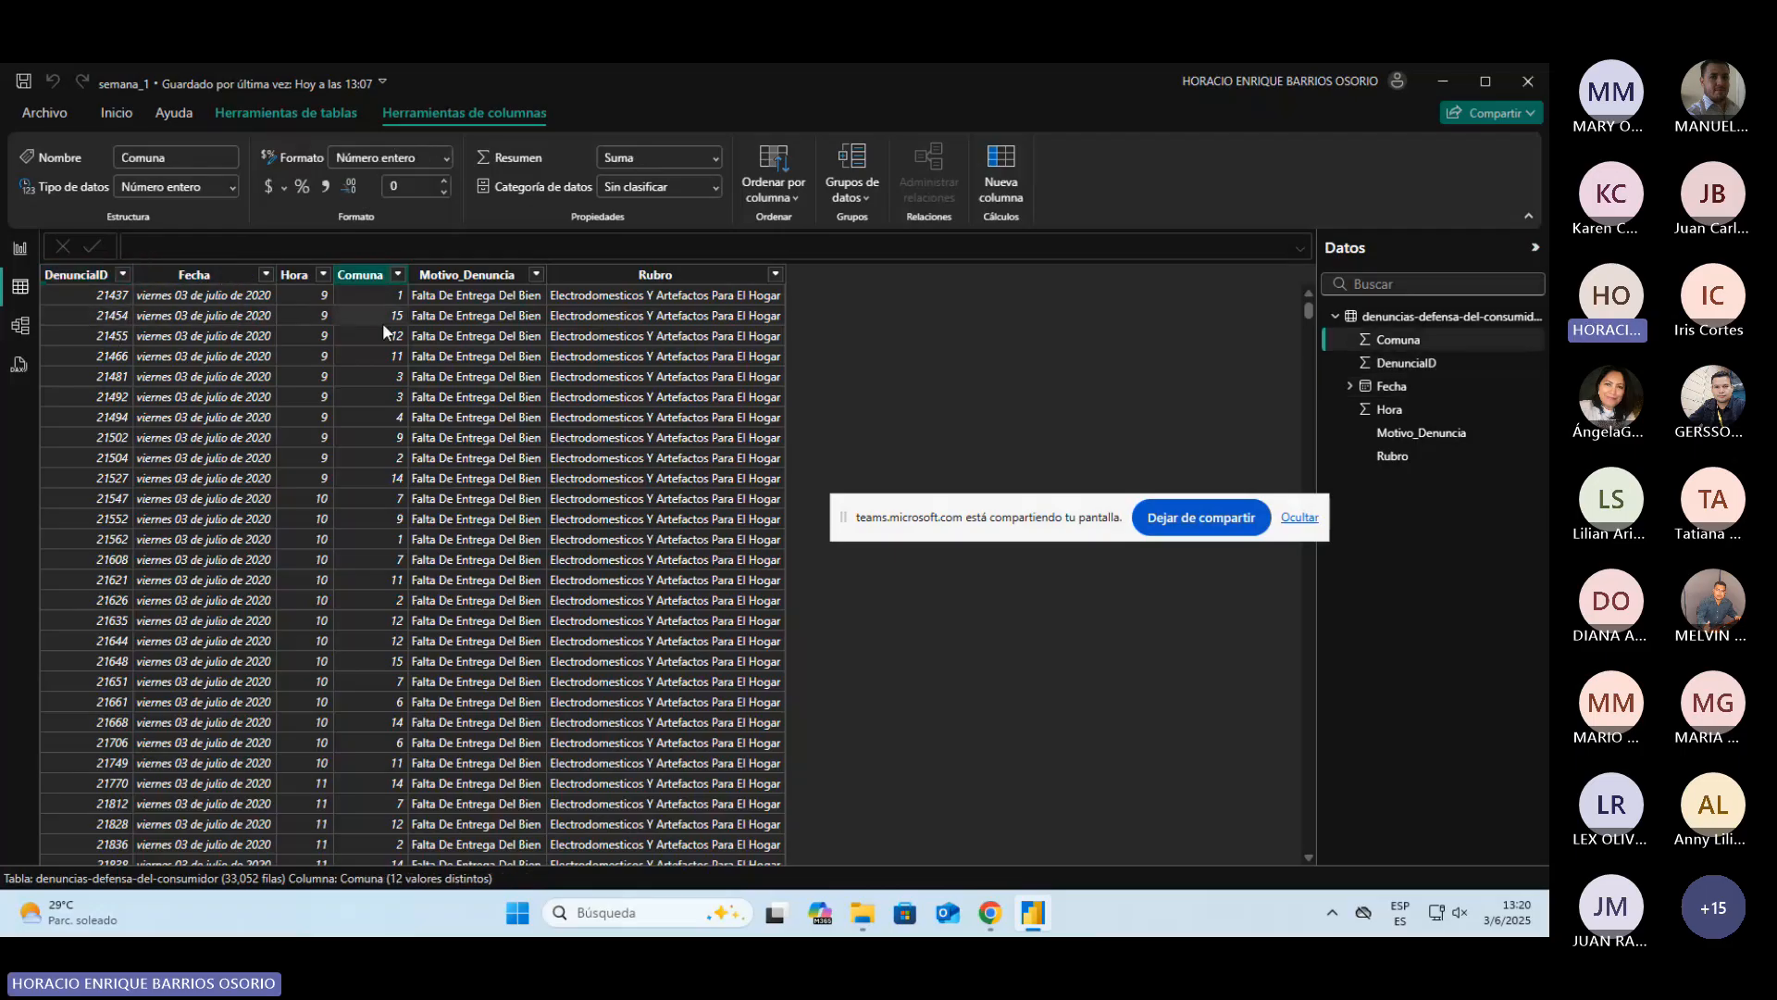
{"action": "left_click", "coordinate": [478, 314]}
{"action": "left_click", "coordinate": [745, 316]}
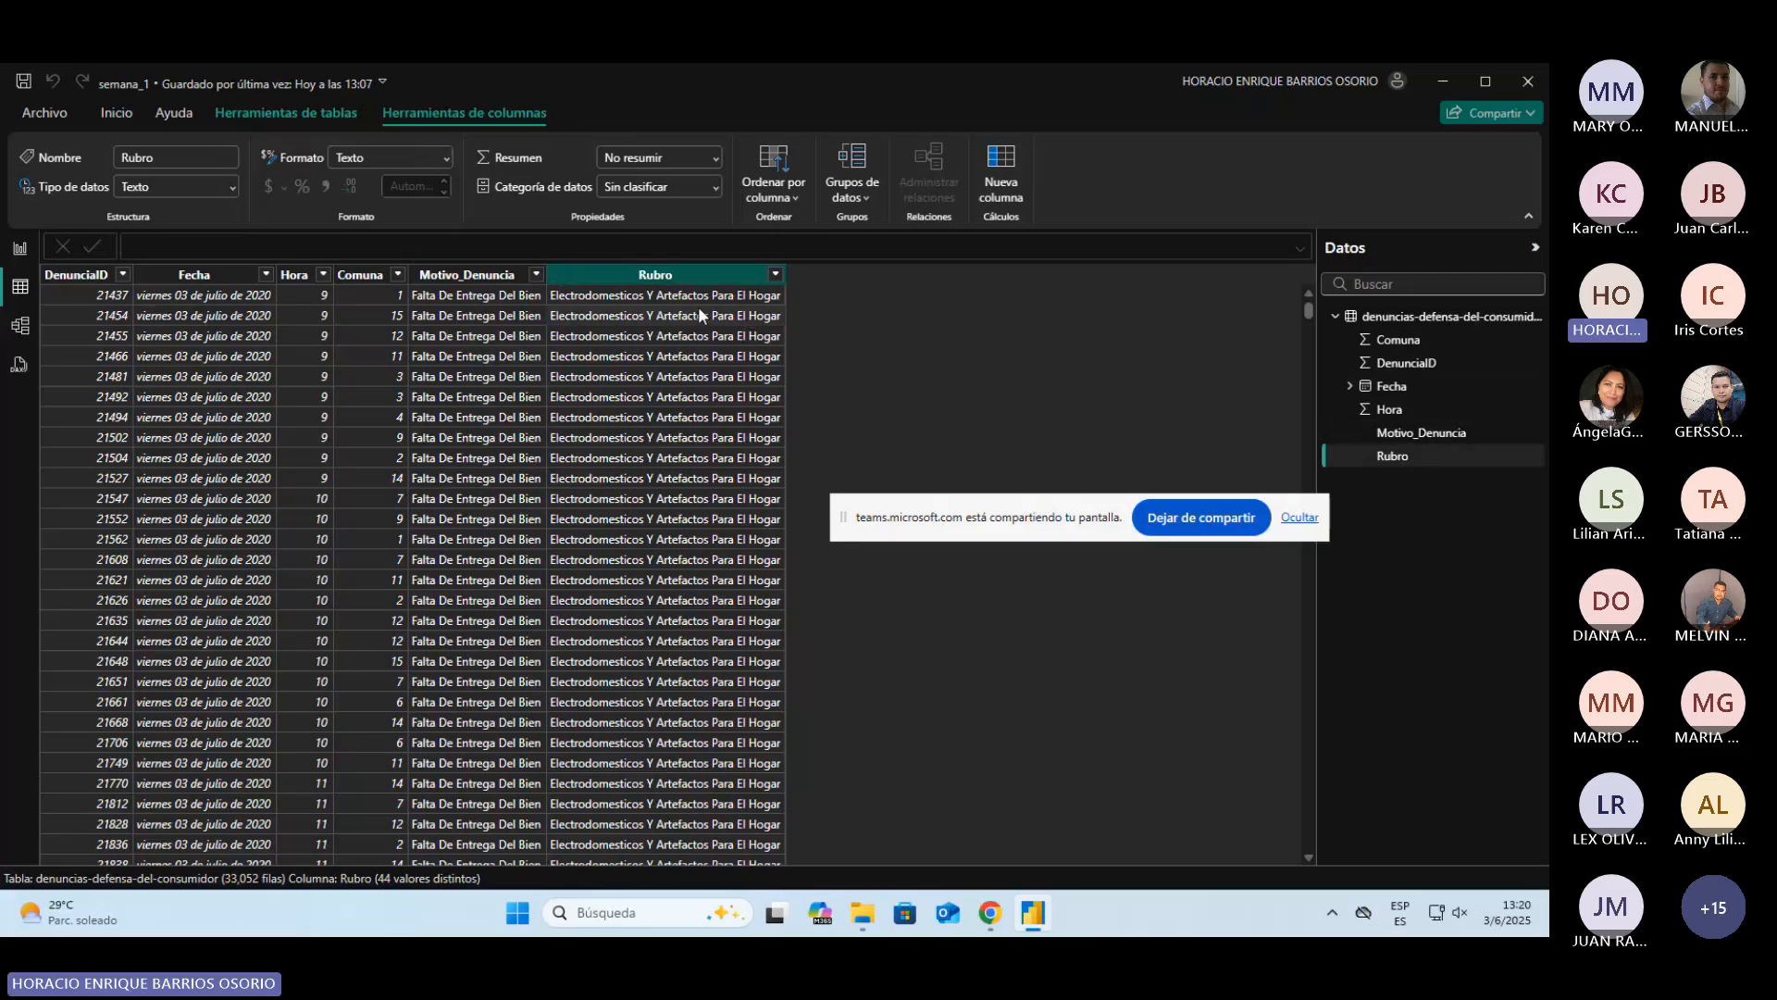
Step: Return to the report page and move the DenunciaID count card closer to the page's upper-left corner
{"action": "left_click", "coordinate": [20, 248]}
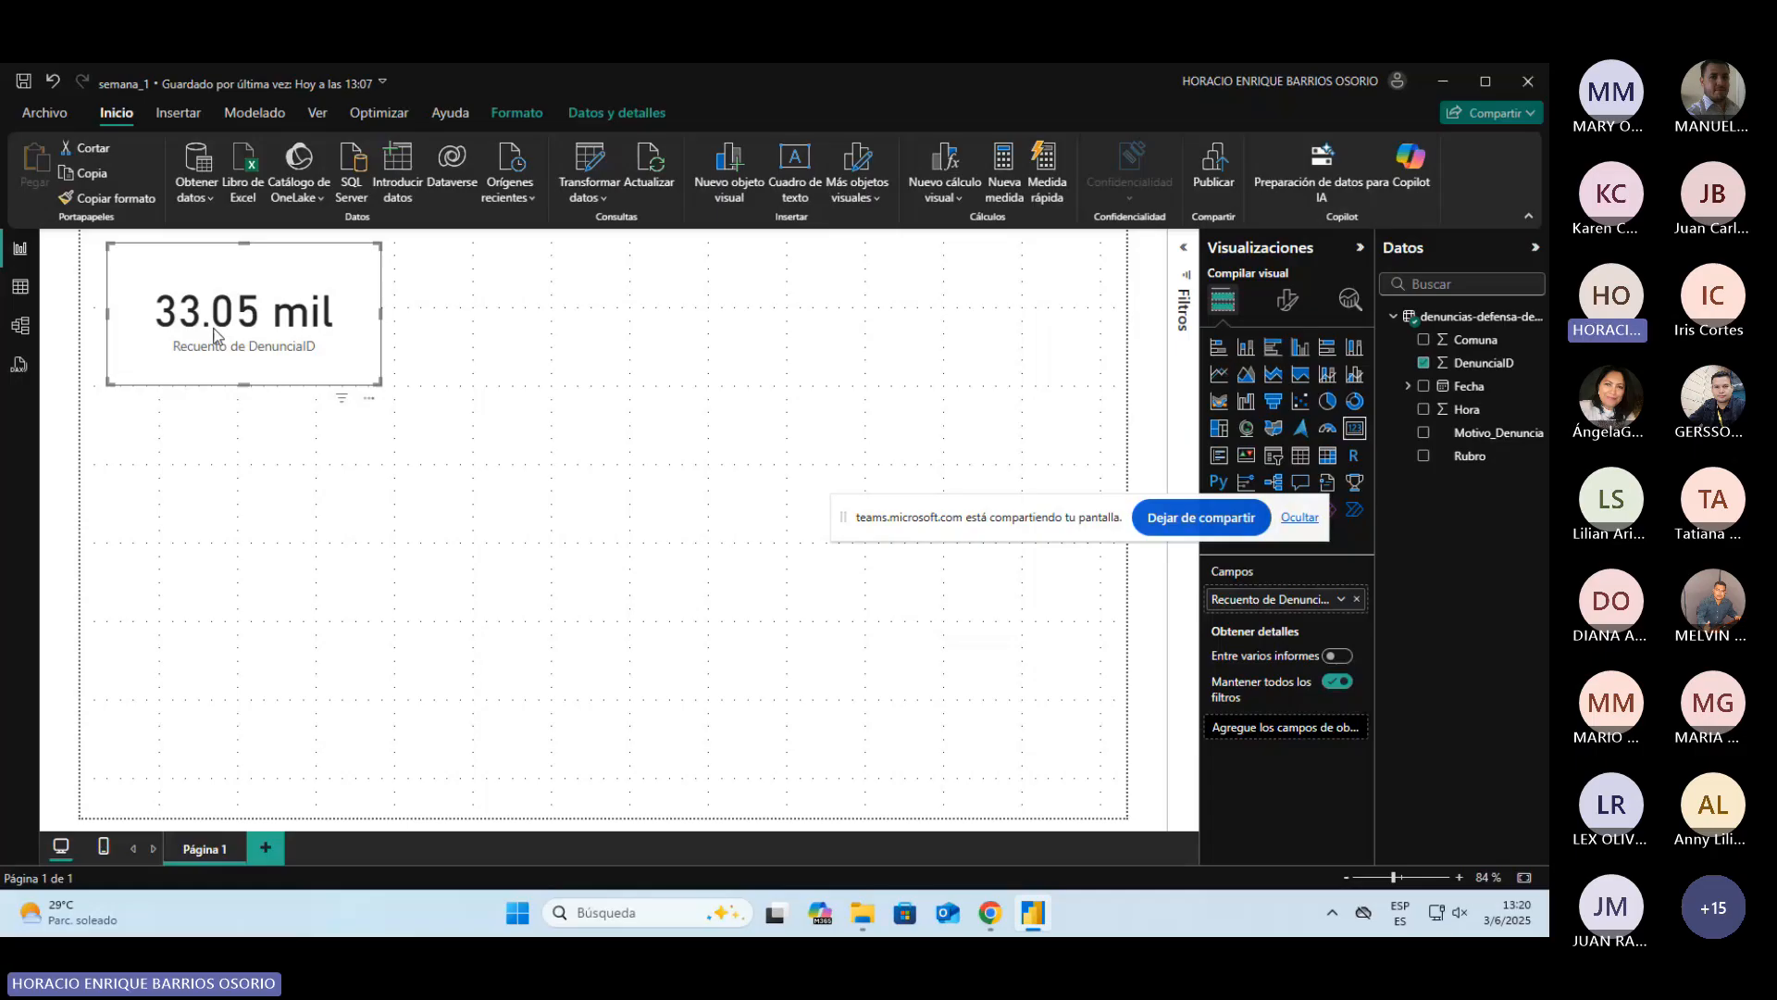
{"action": "key", "text": "ctrl+z"}
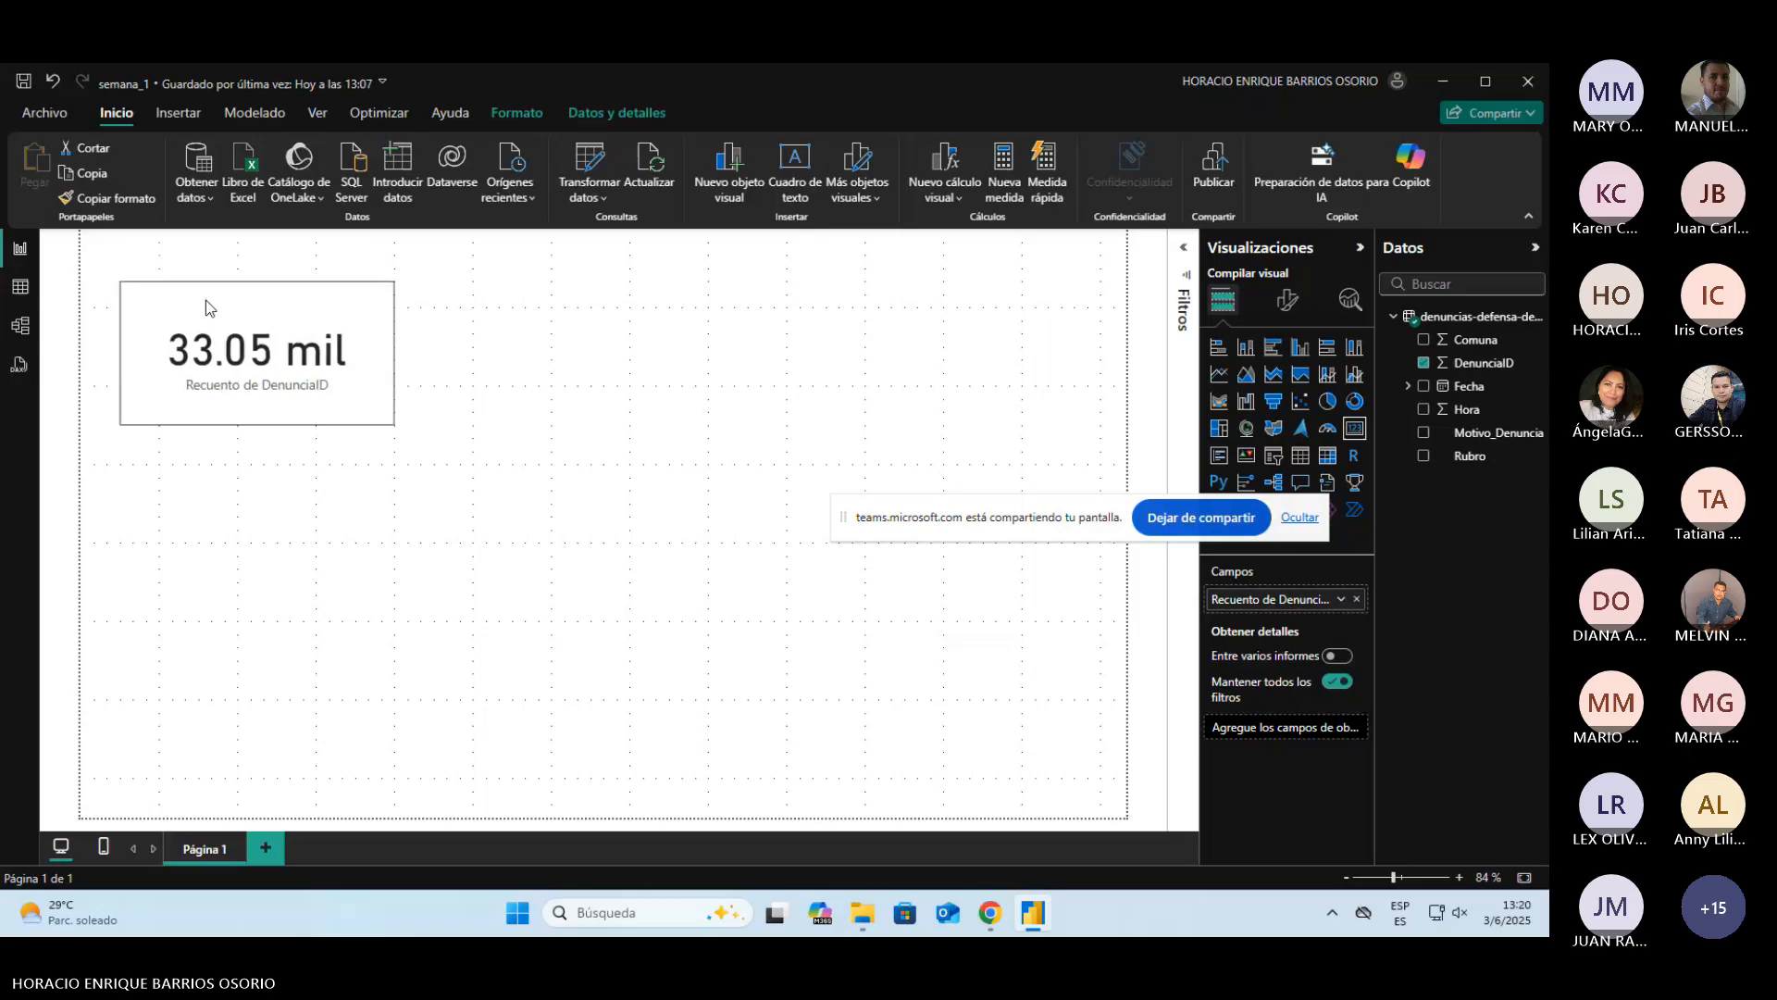
{"action": "key", "text": "ctrl+y"}
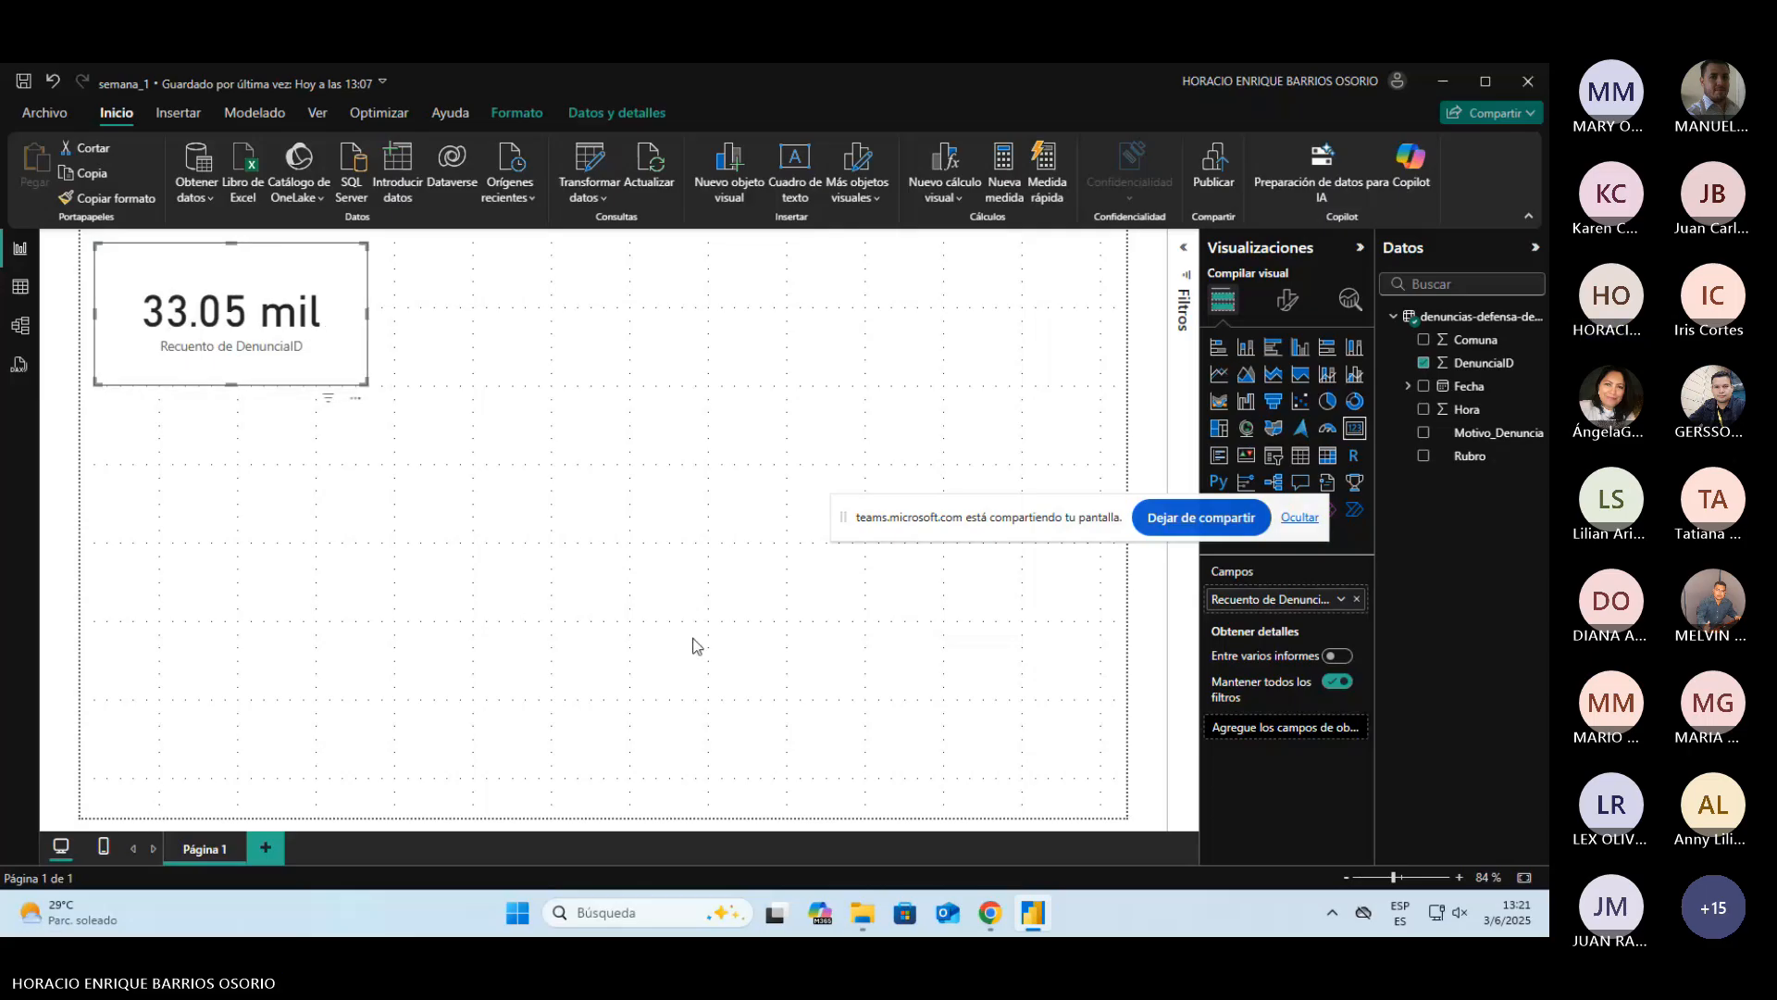
Step: Switch to the Teams meeting in Chrome, check its recording and transcription options, return to Power BI, and move the screen-sharing bar clear of the visualization options
{"action": "mouse_move", "coordinate": [988, 913]}
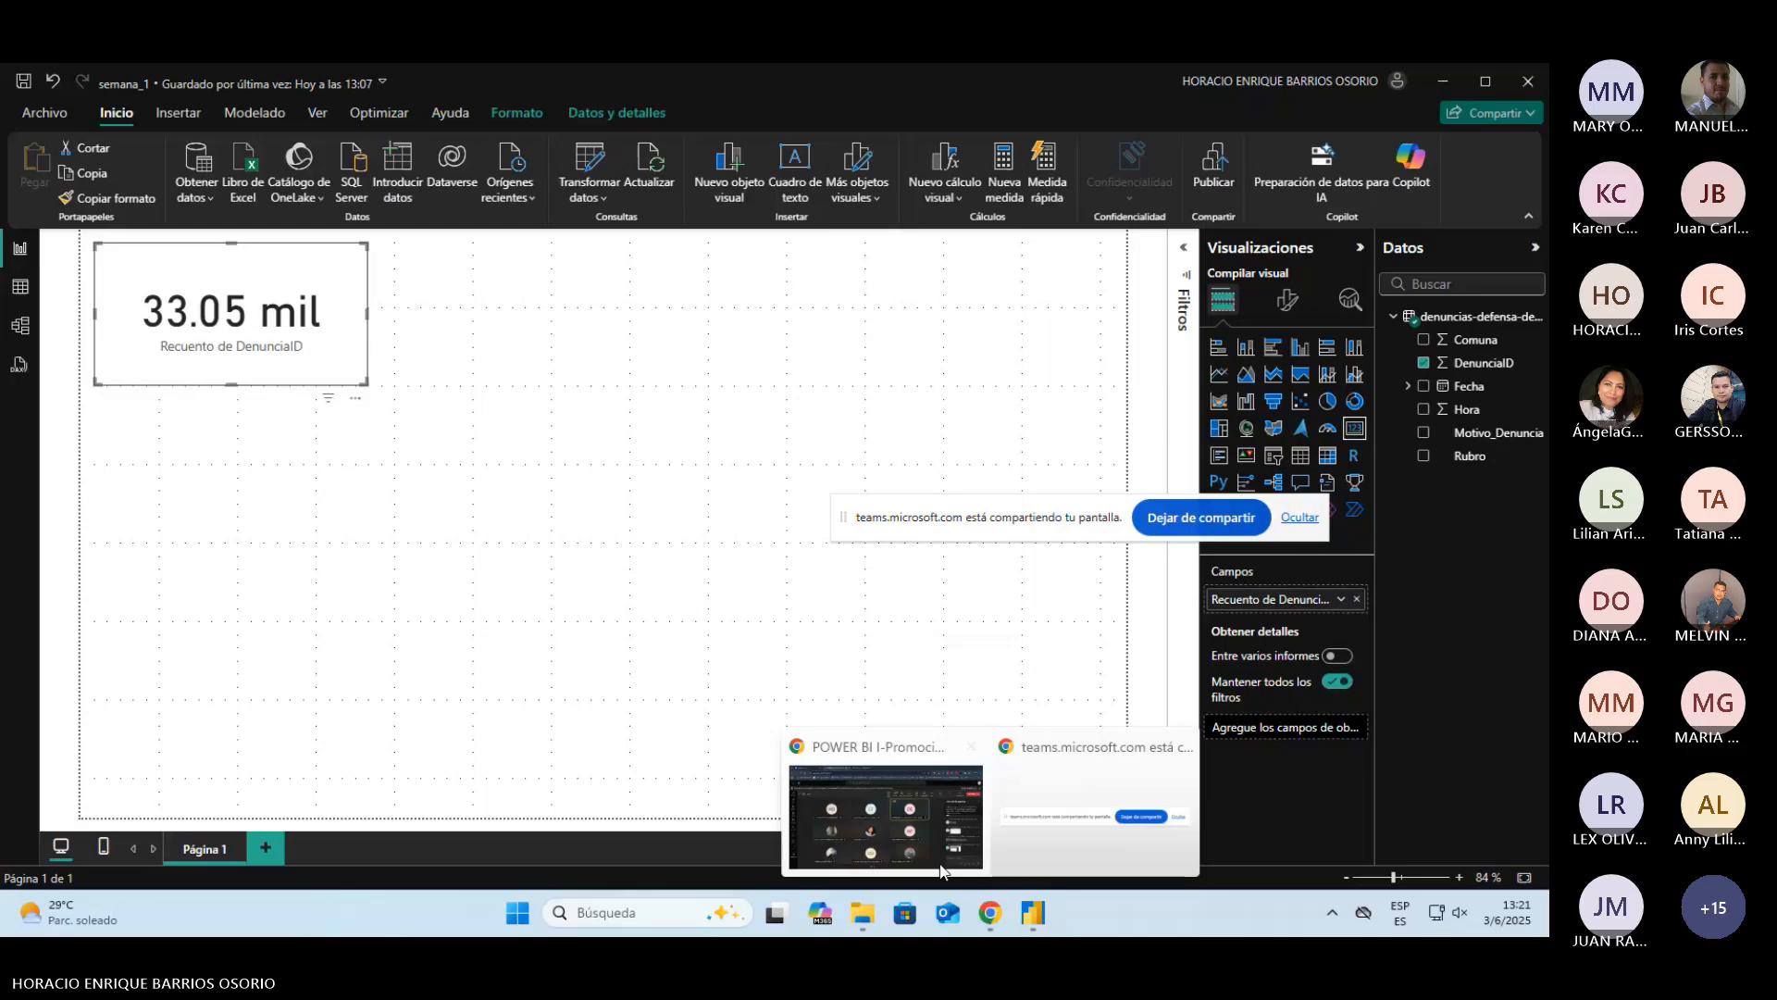
{"action": "left_click", "coordinate": [942, 868]}
{"action": "left_click", "coordinate": [1138, 288]}
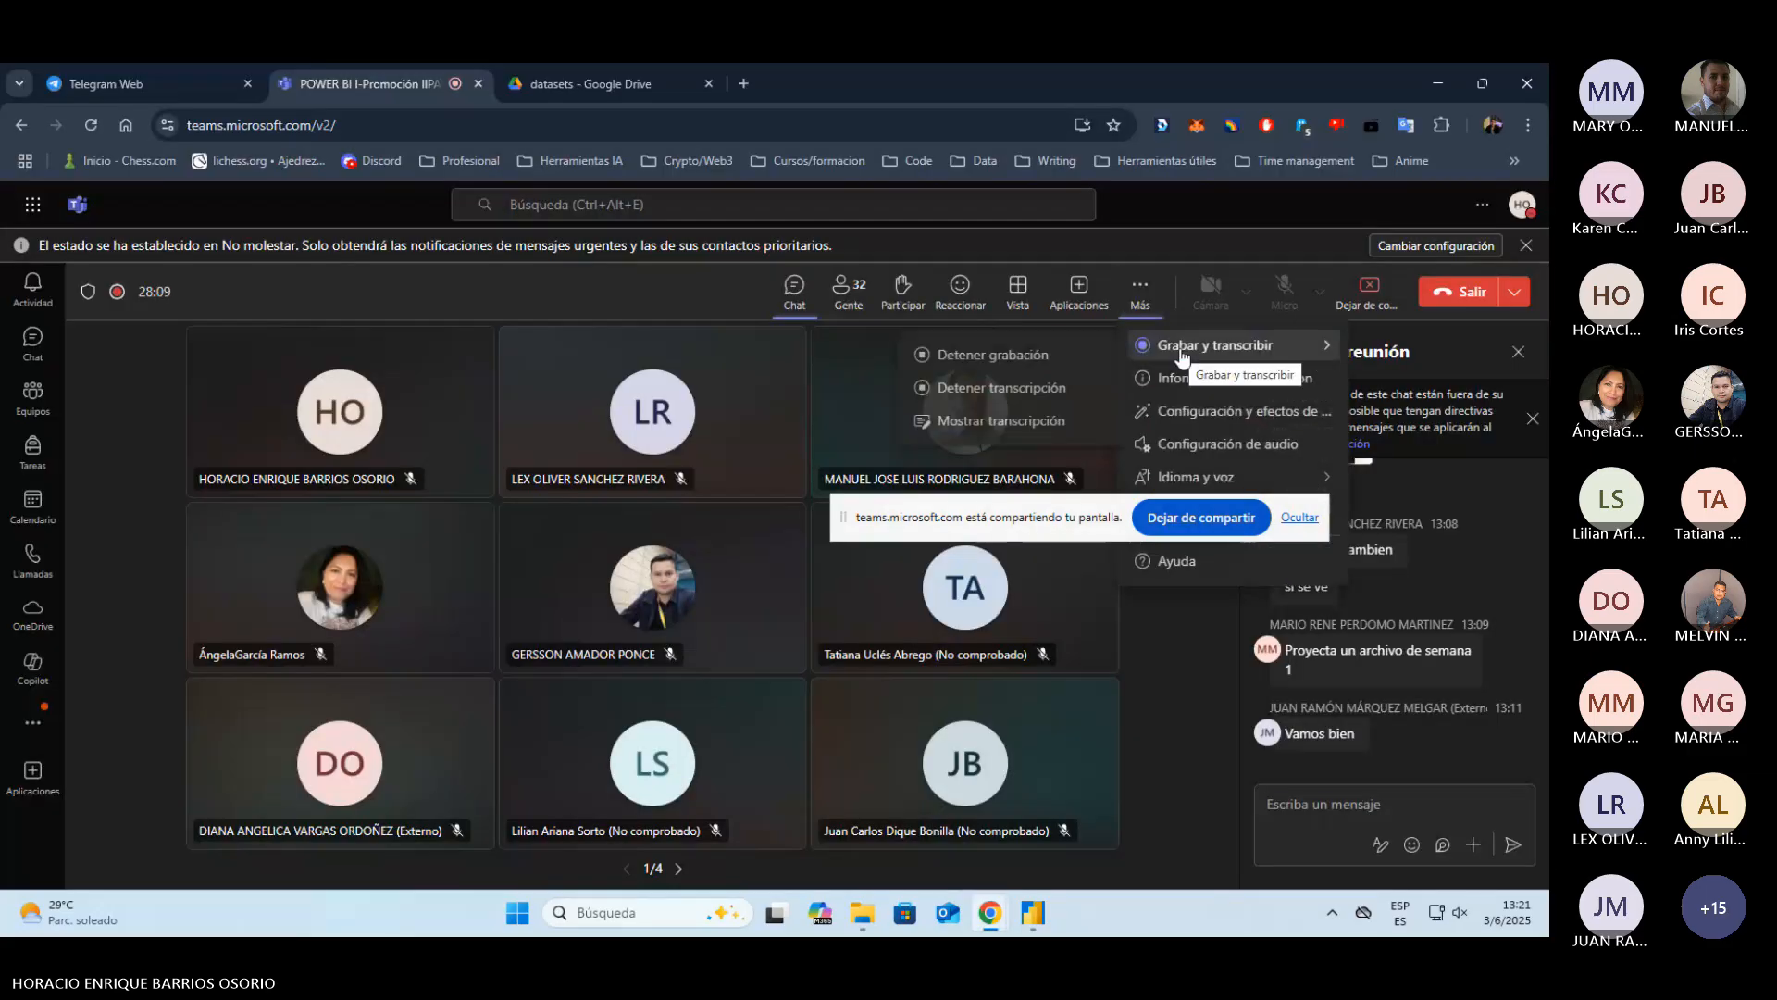
{"action": "left_click", "coordinate": [1426, 66]}
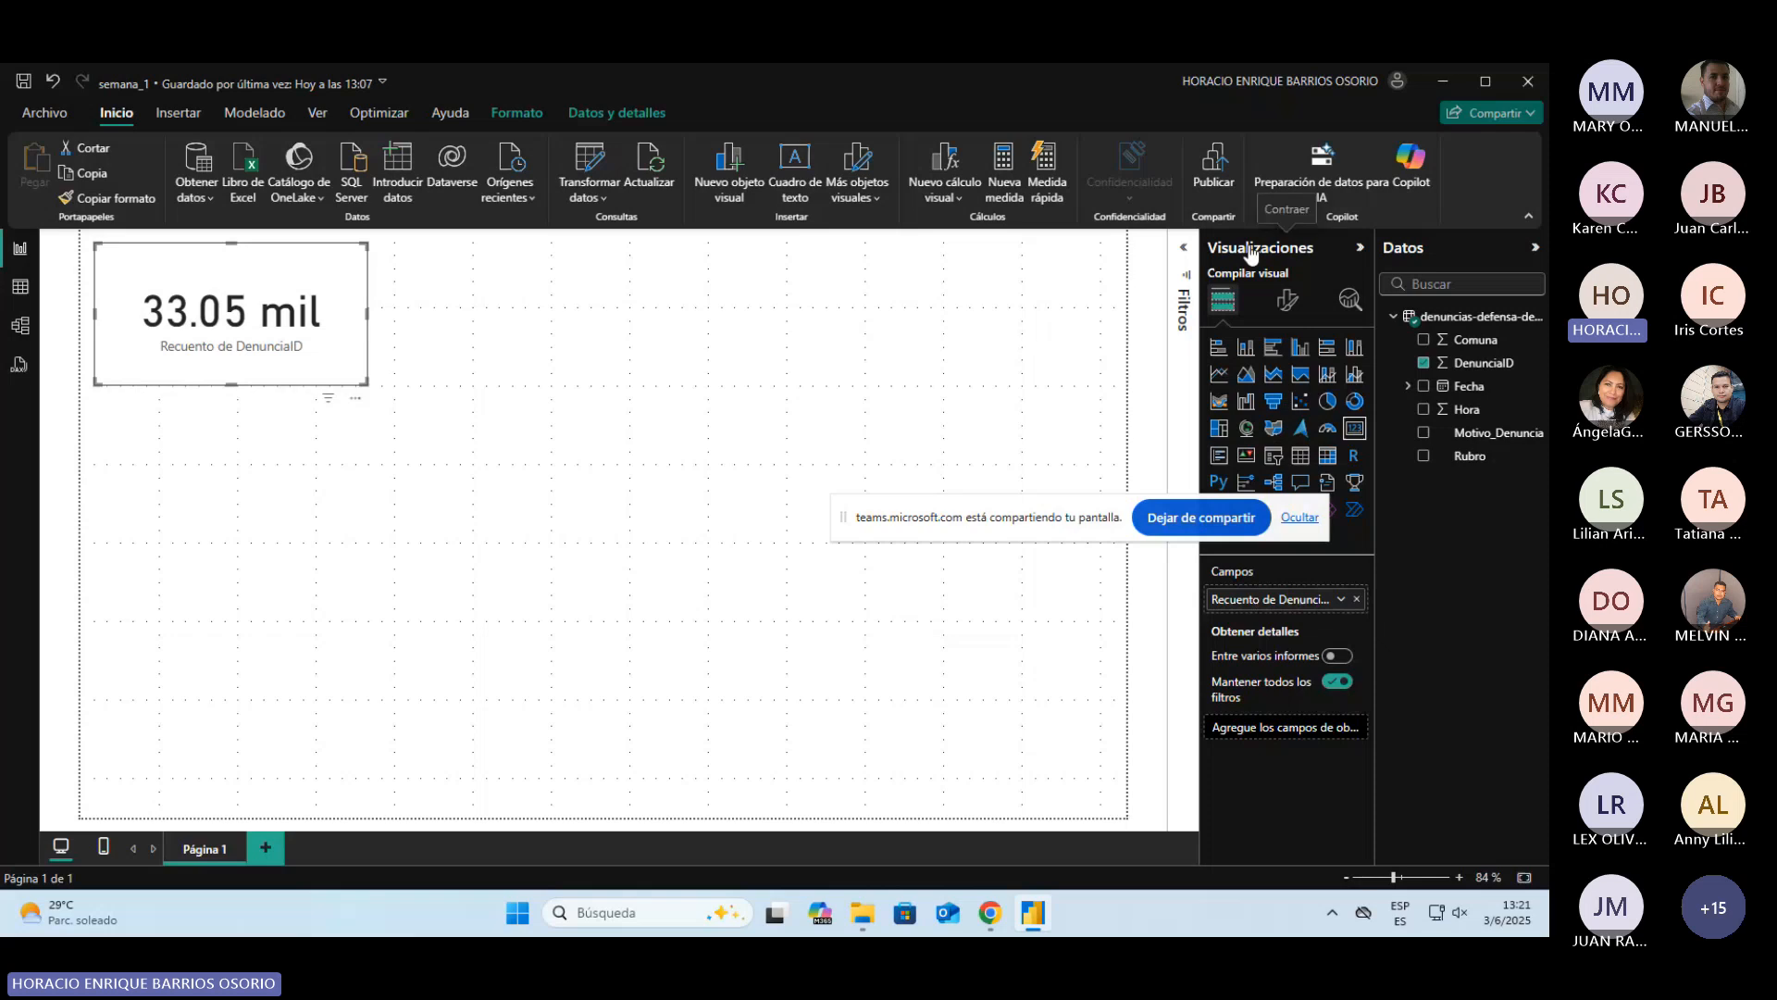
{"action": "left_click_drag", "start_coordinate": [951, 532], "coordinate": [729, 326]}
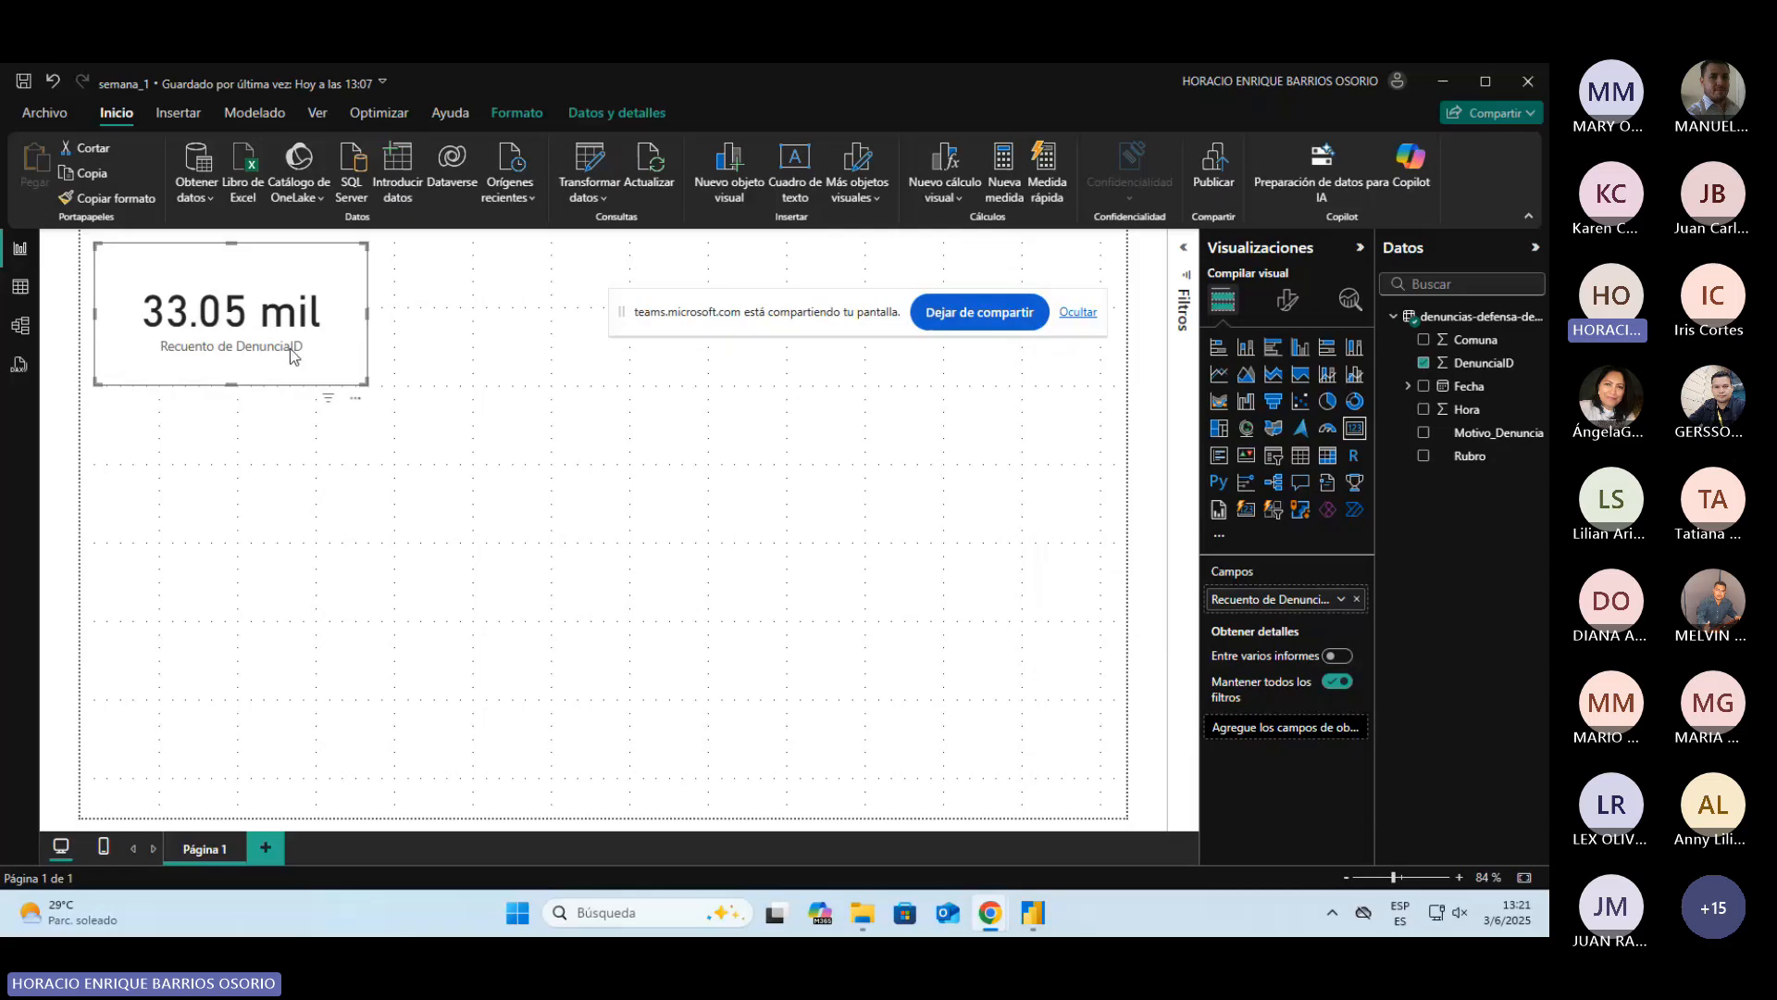
Step: Rename the DenunciaID count field in the card as "Denuncias hechas"
{"action": "double_click", "coordinate": [1259, 602]}
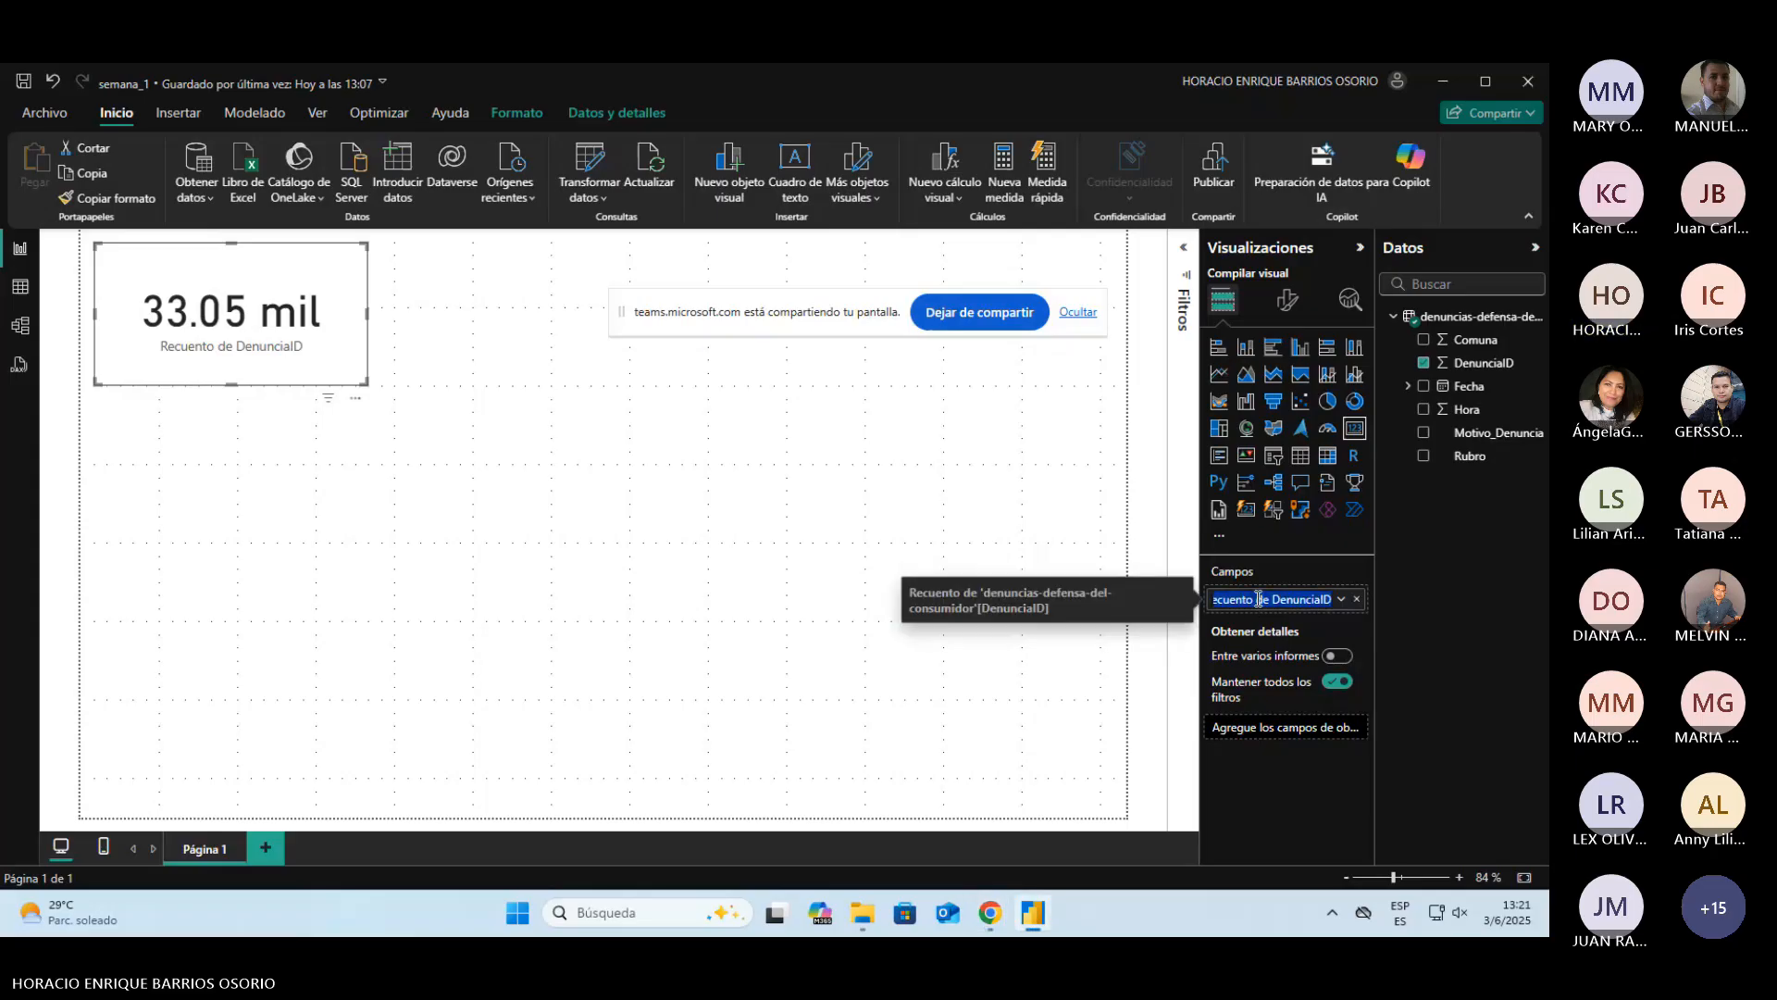
{"action": "key", "text": "BackSpace"}
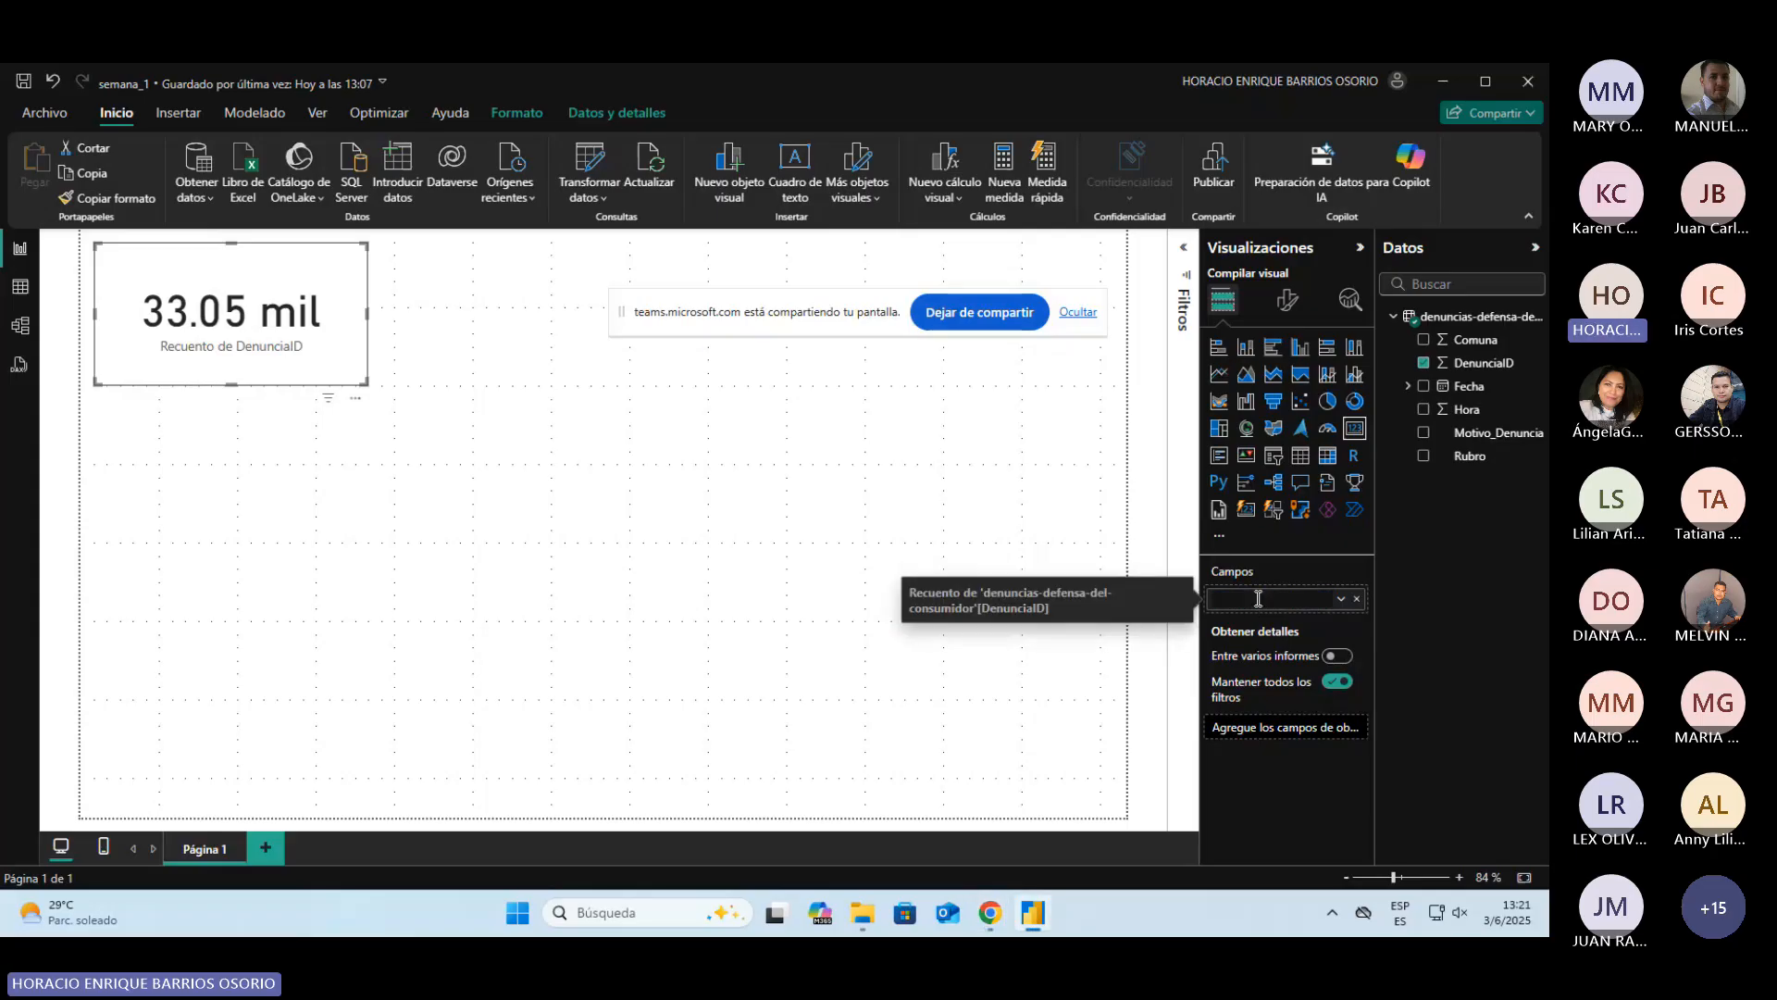
{"action": "type", "text": "Denuncias hech"}
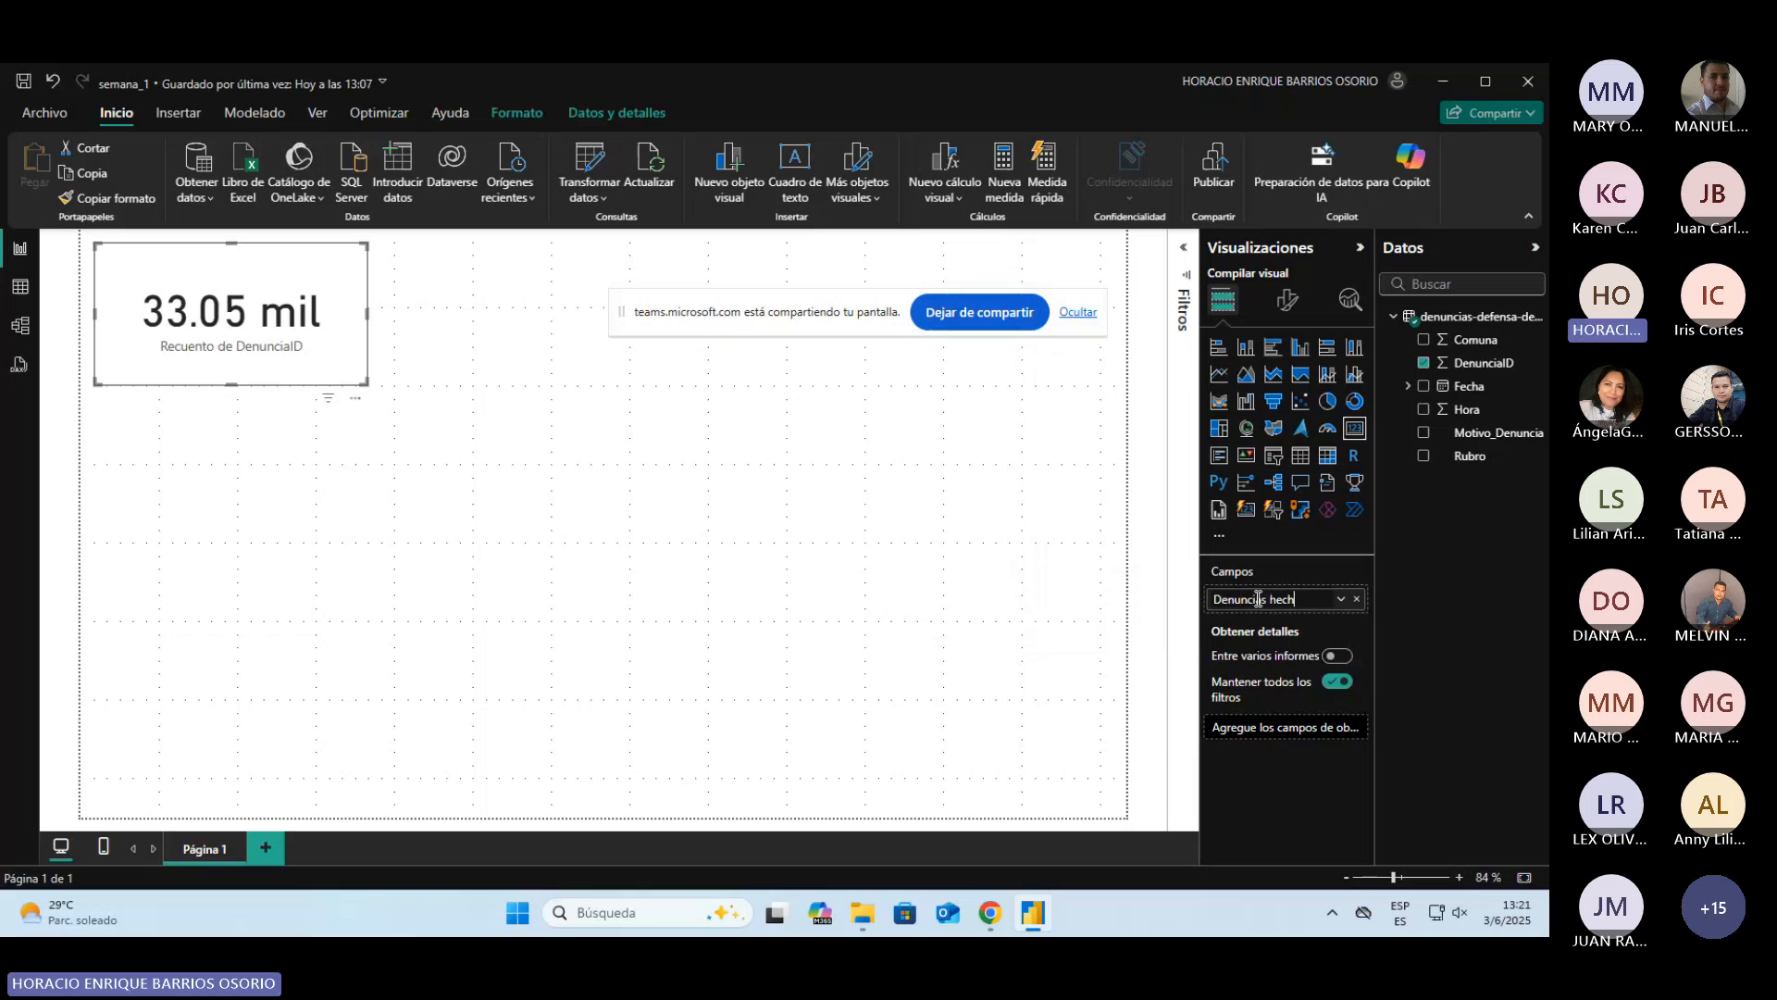
{"action": "type", "text": "as"}
{"action": "key", "text": "Return"}
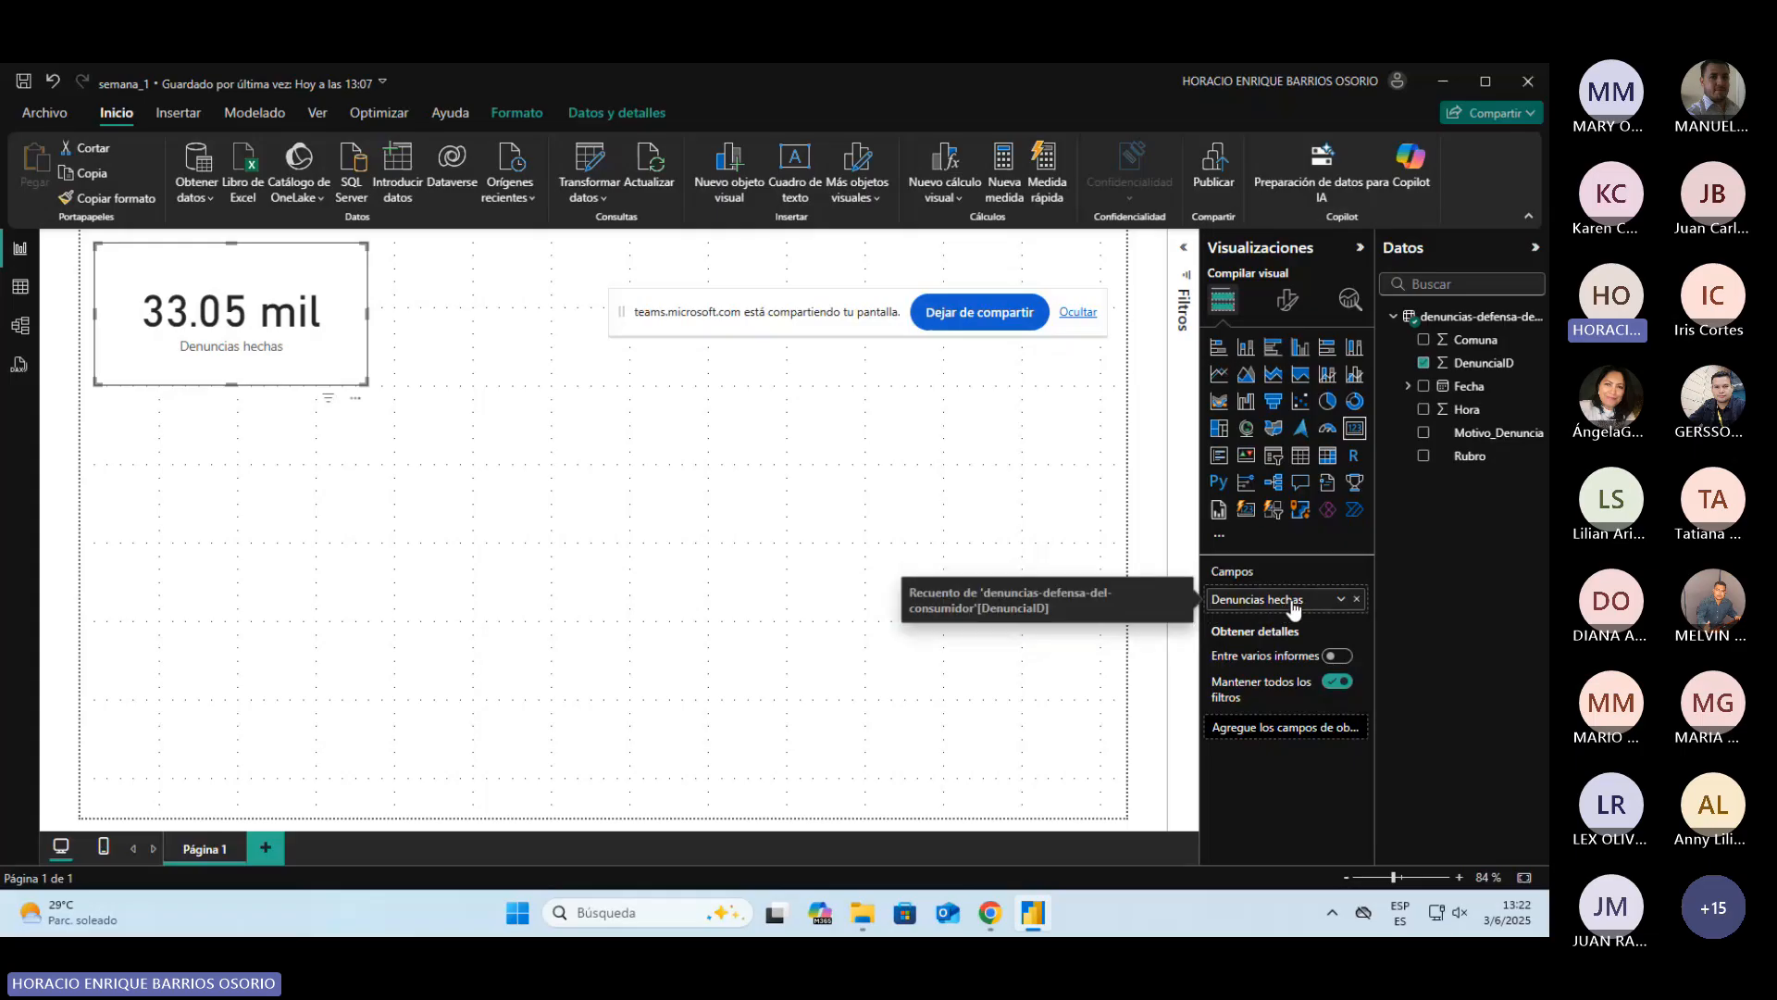
Step: Remove the renamed field from the card, add DenunciaID again, and rename its count as "Denuncias hechas"
{"action": "left_click", "coordinate": [1357, 601]}
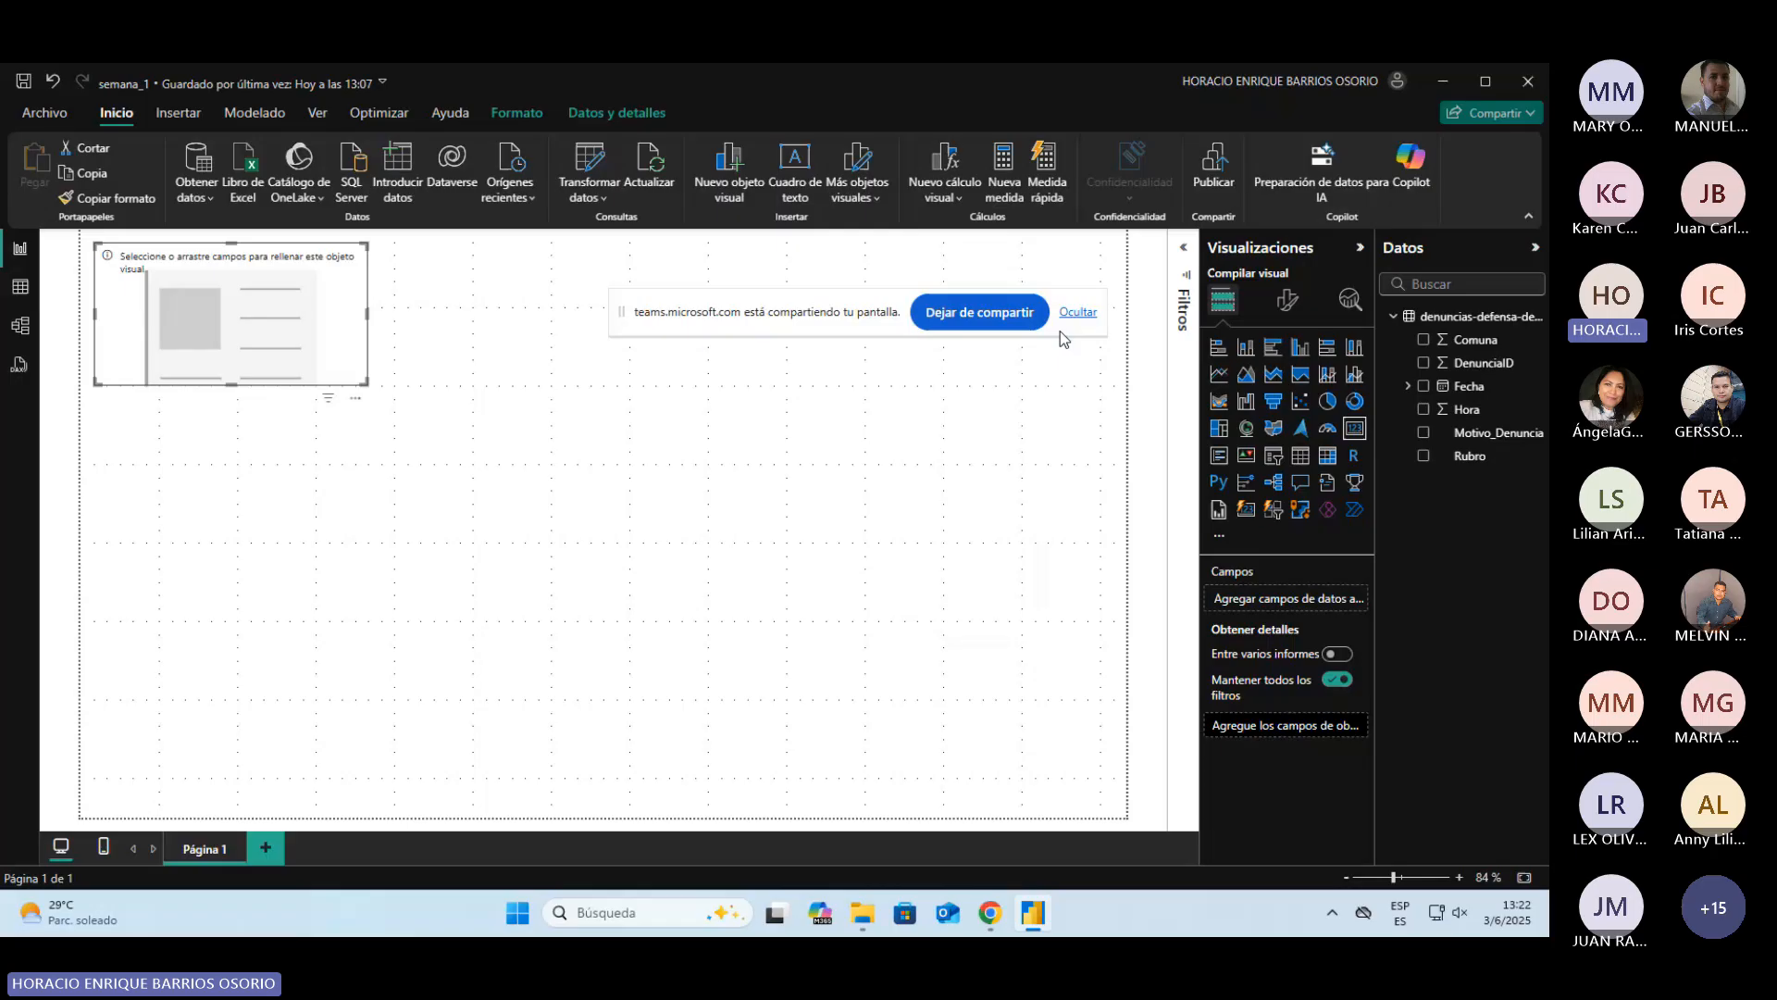
{"action": "left_click_drag", "start_coordinate": [1485, 364], "coordinate": [1305, 602]}
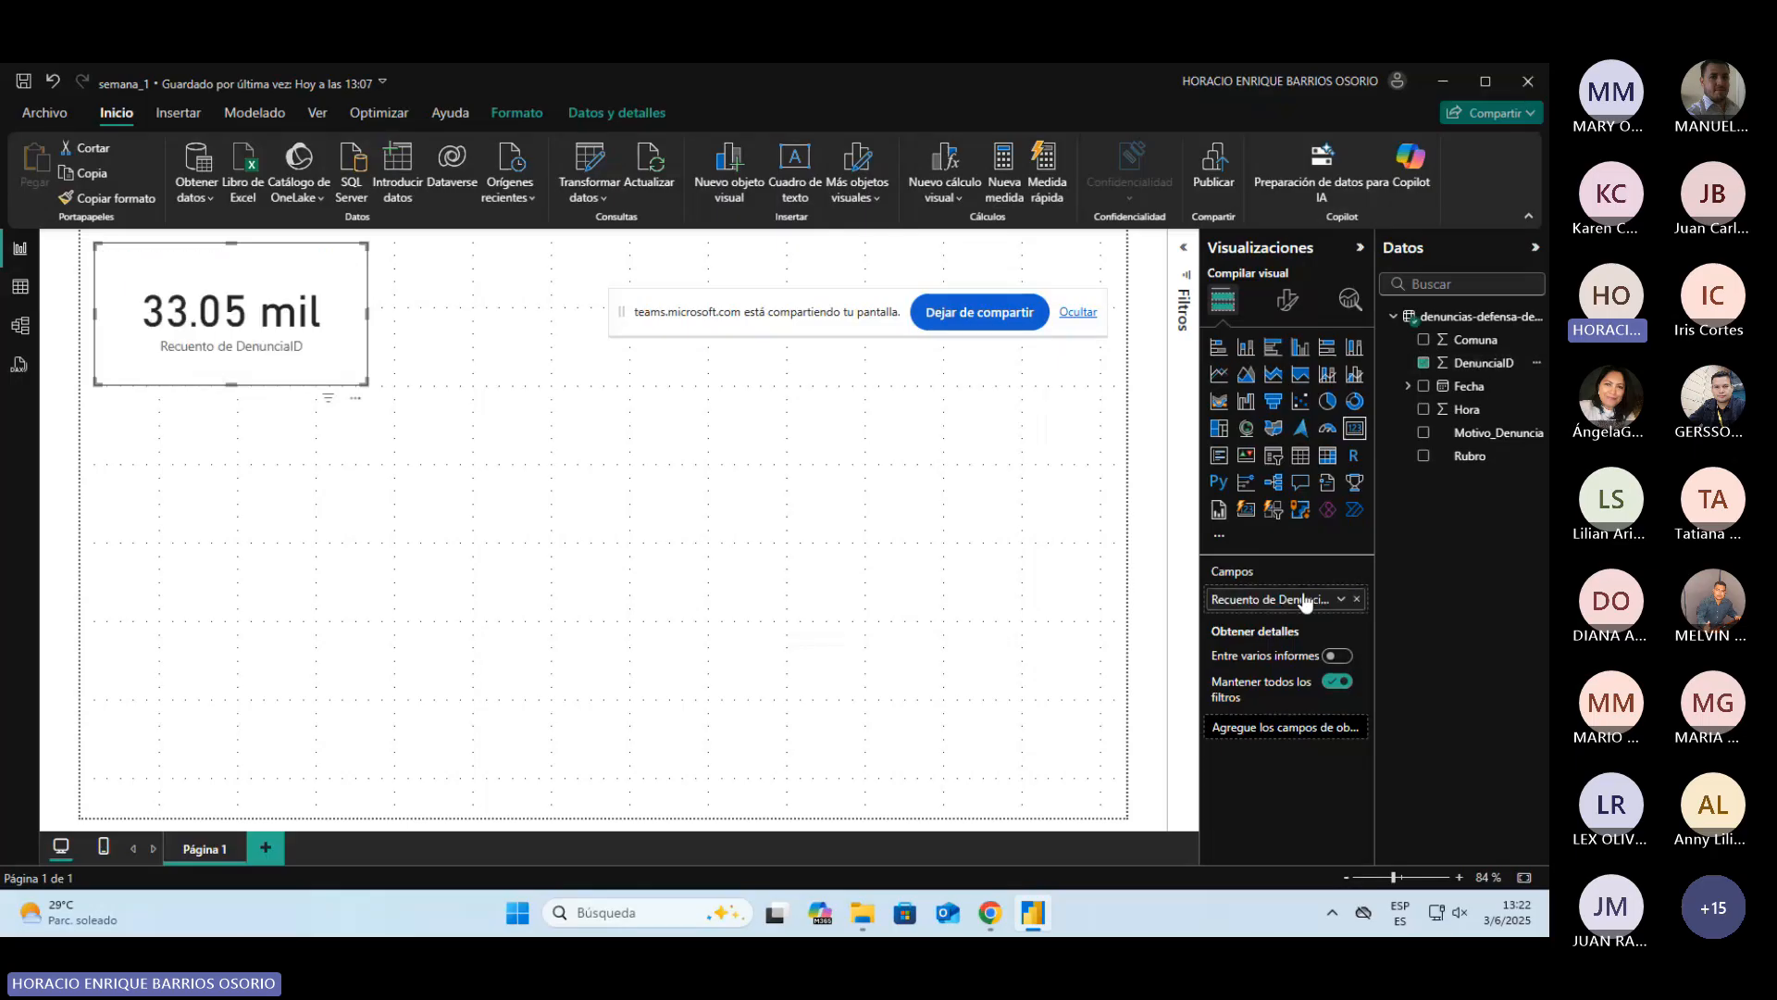
{"action": "double_click", "coordinate": [1260, 599]}
{"action": "type", "text": "enuncias hechas"}
{"action": "key", "text": "Return"}
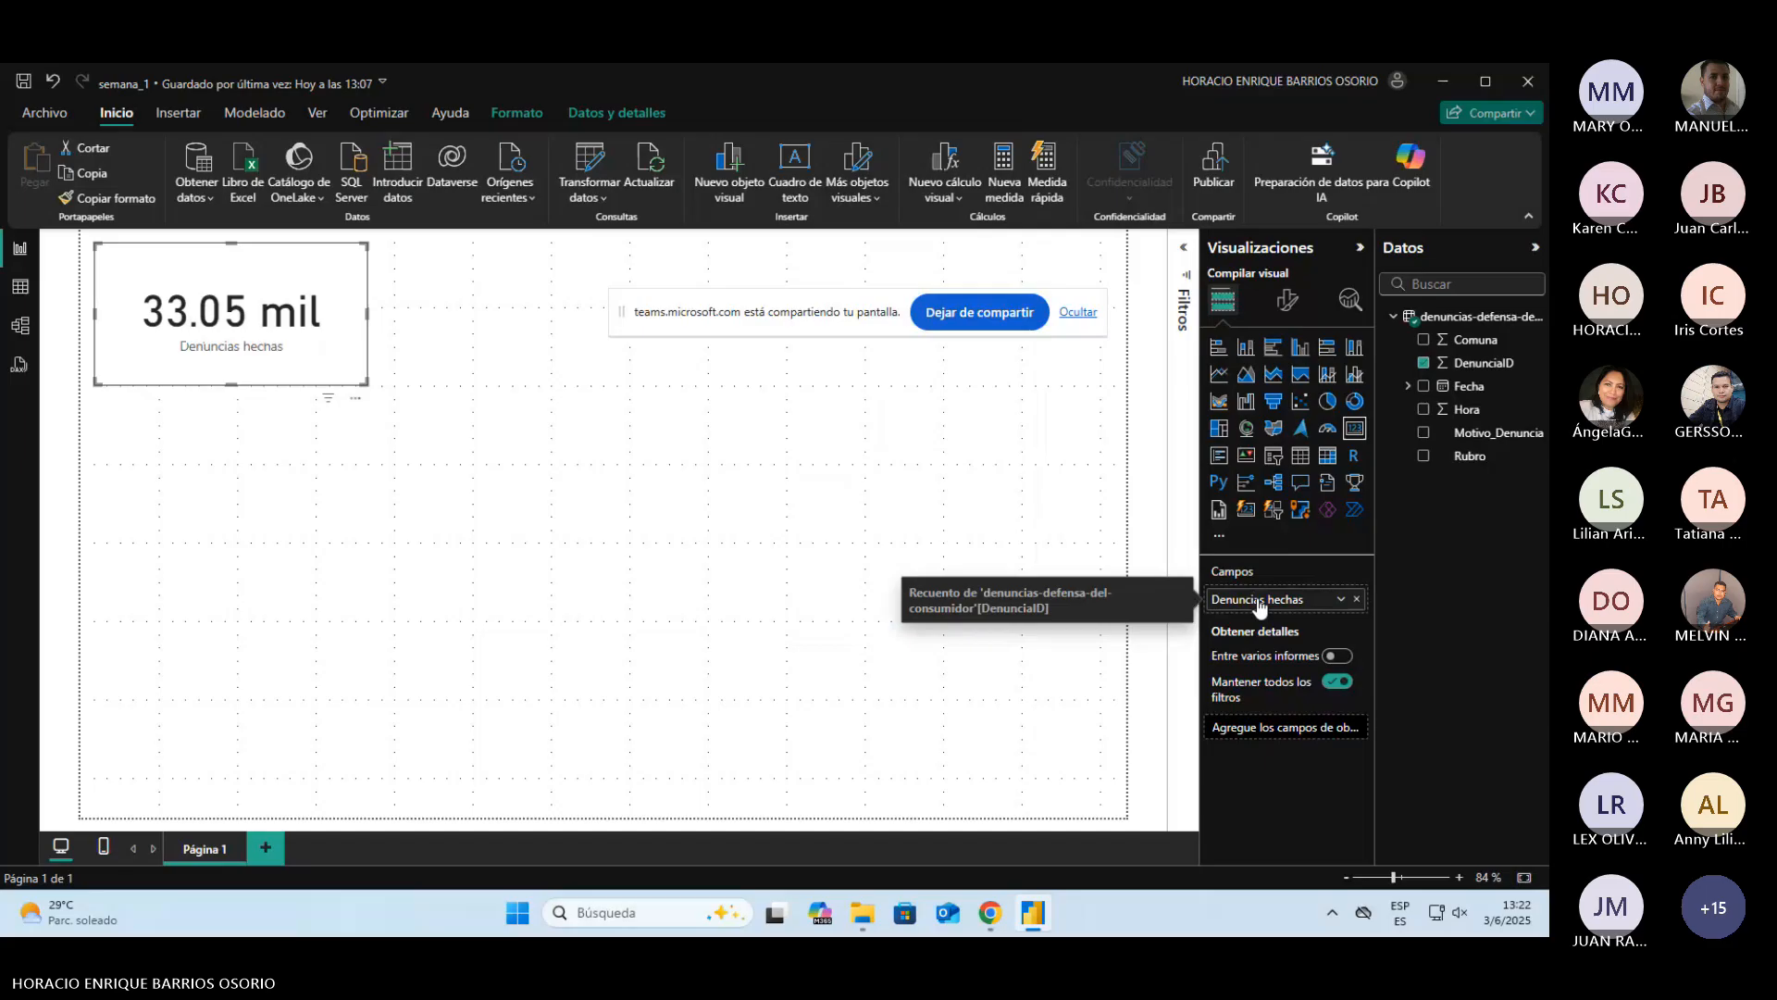
Step: Try the Promedio, Mínimo and Desviación estándar aggregations on the card's Denuncias hechas field and restore Recuento
{"action": "left_click", "coordinate": [1340, 601]}
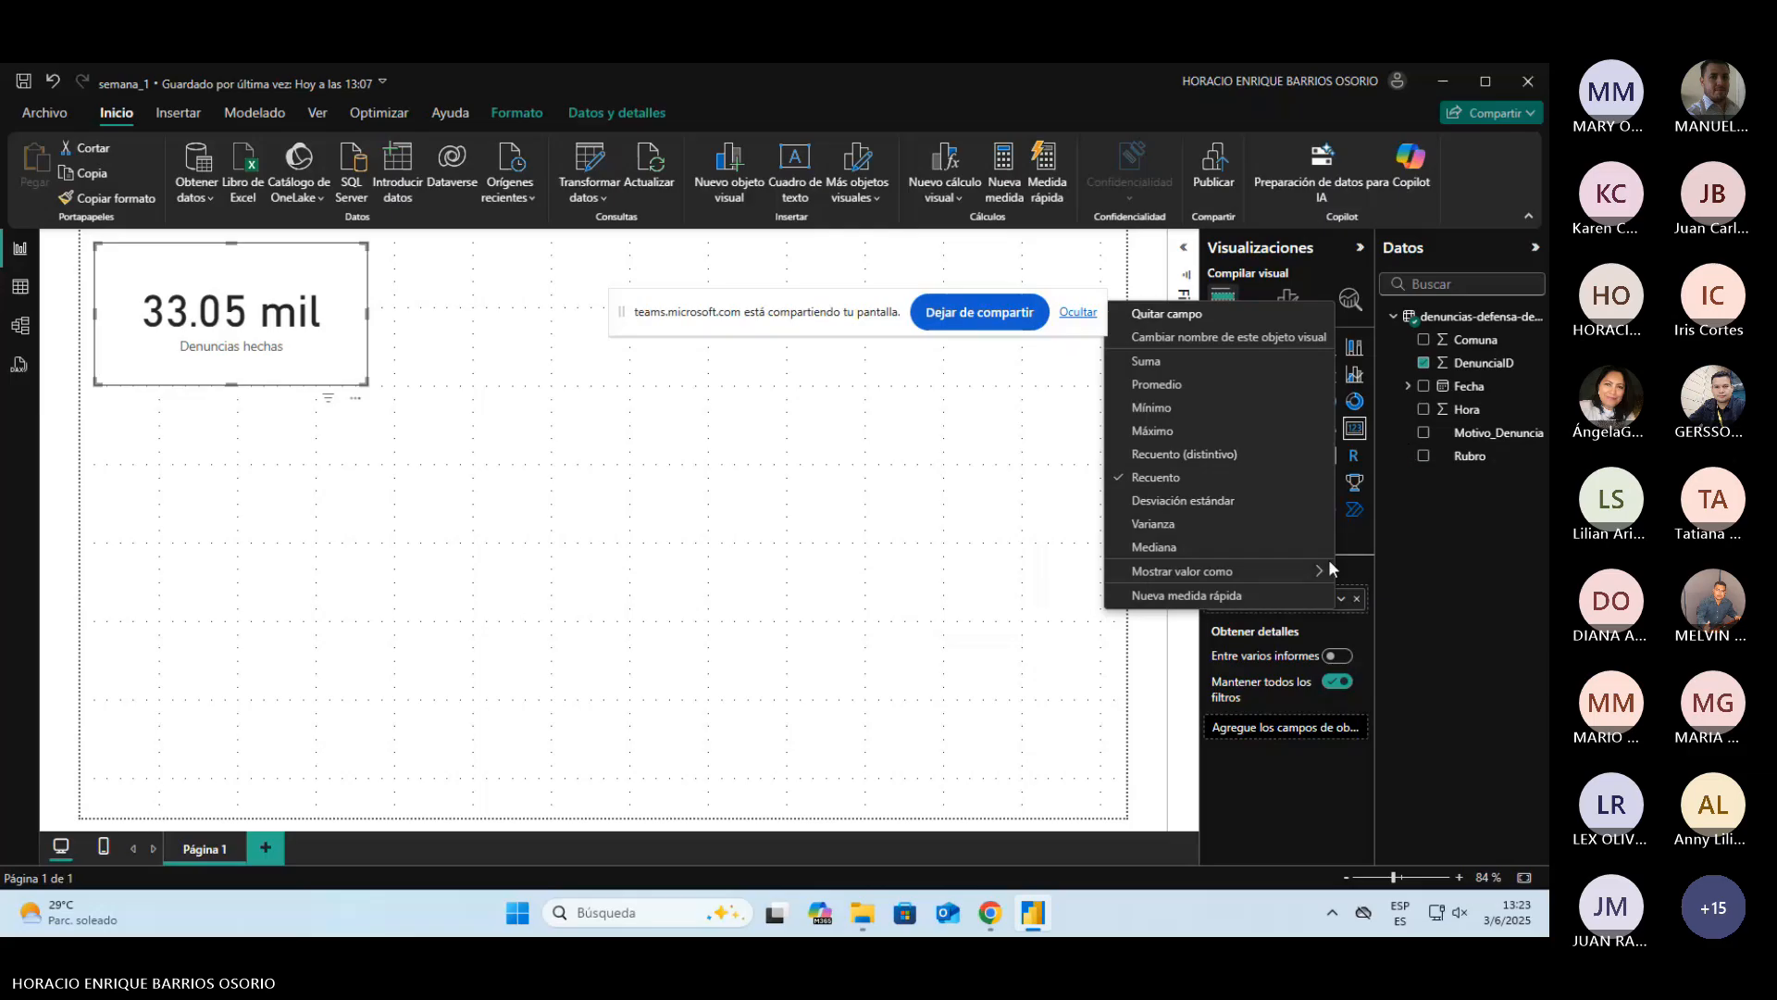
{"action": "mouse_move", "coordinate": [1324, 568]}
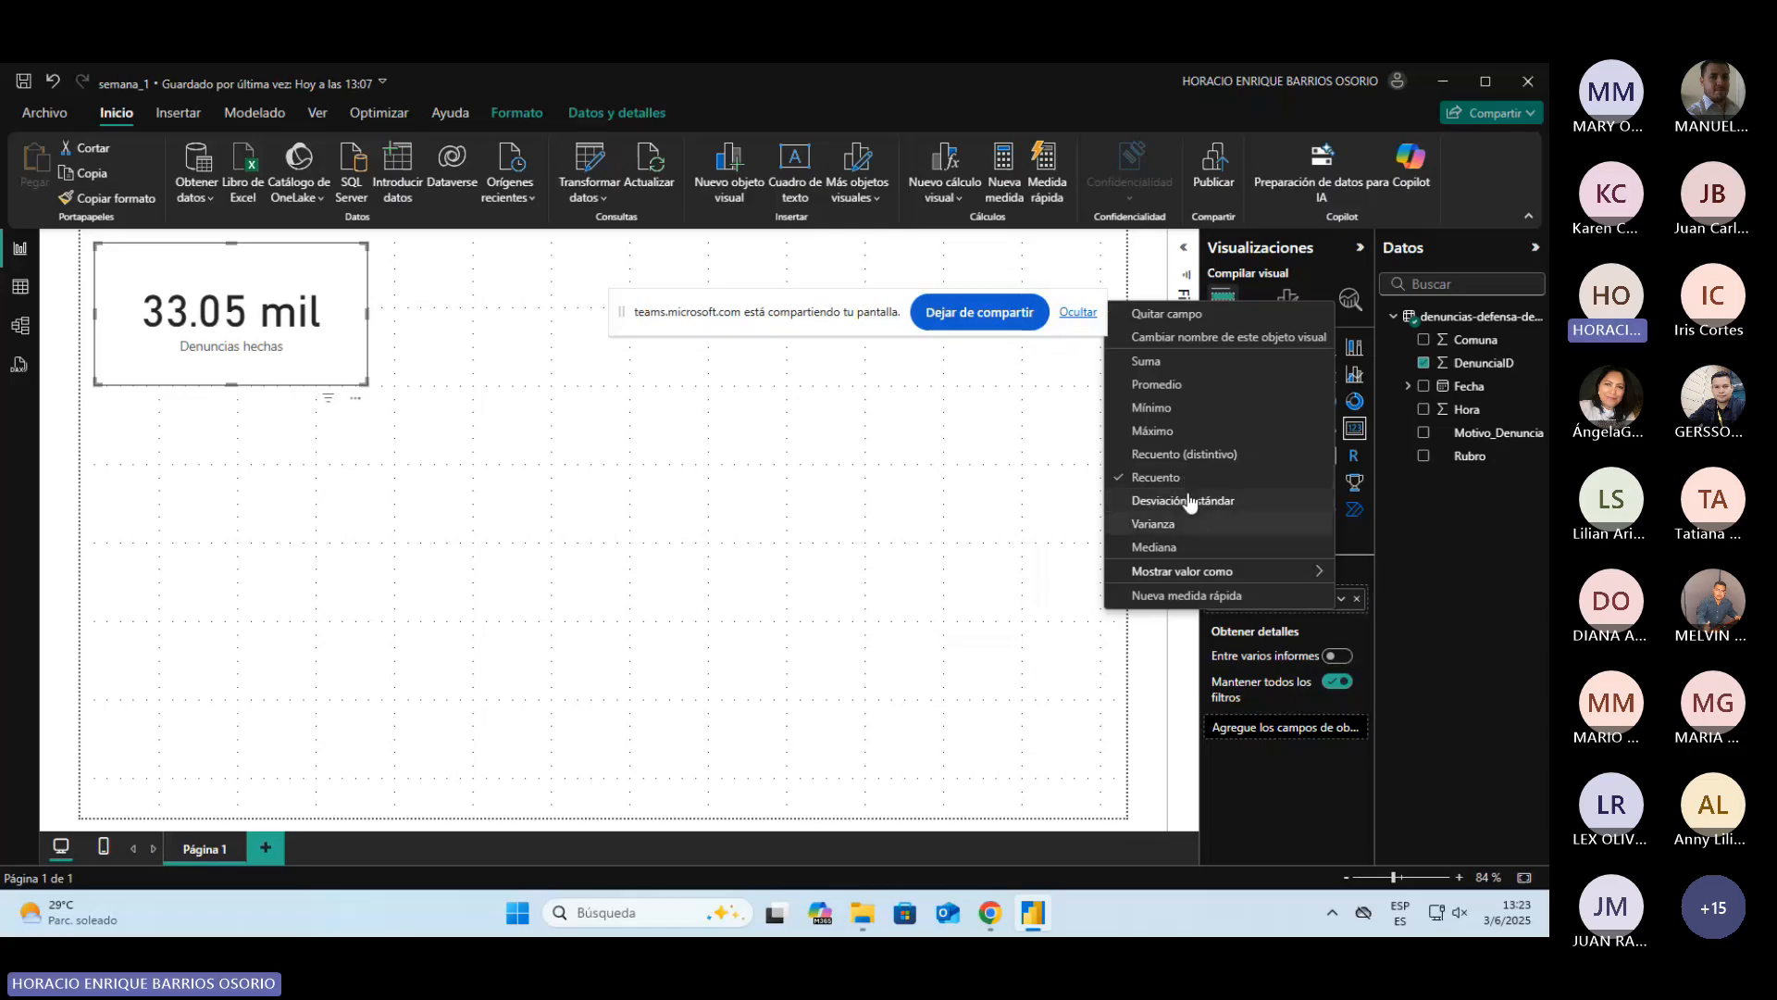
{"action": "left_click", "coordinate": [1167, 385]}
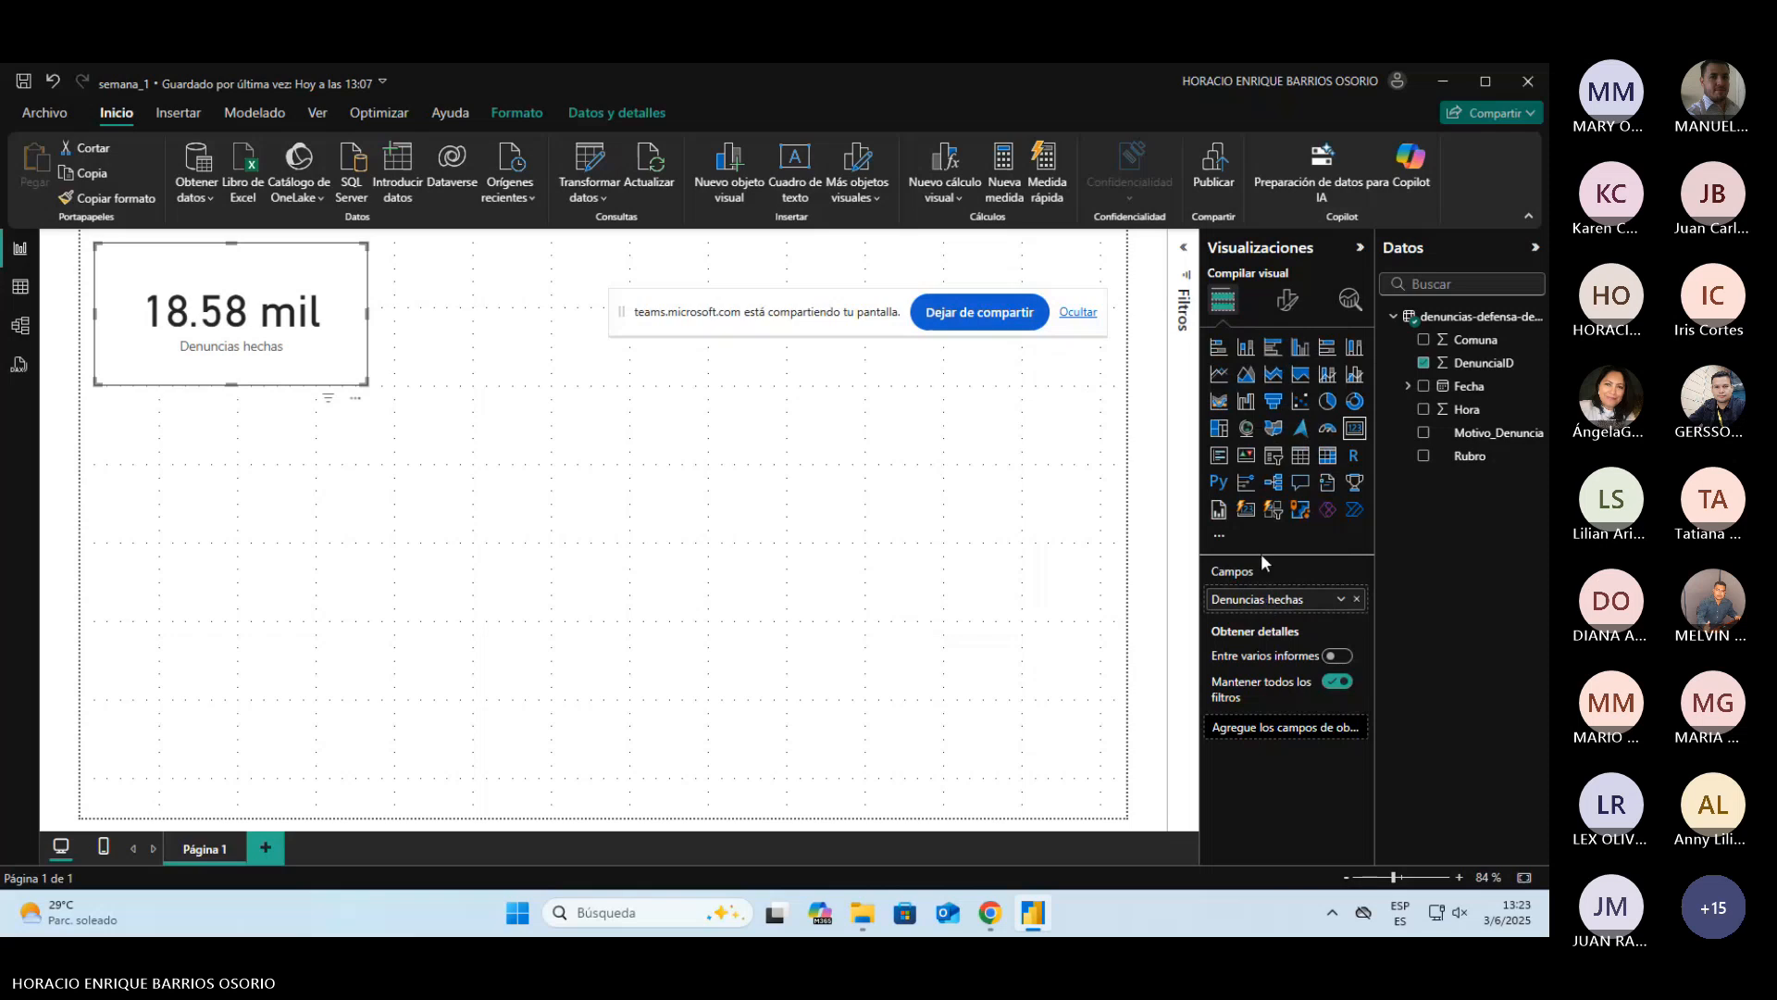
{"action": "left_click", "coordinate": [1343, 597]}
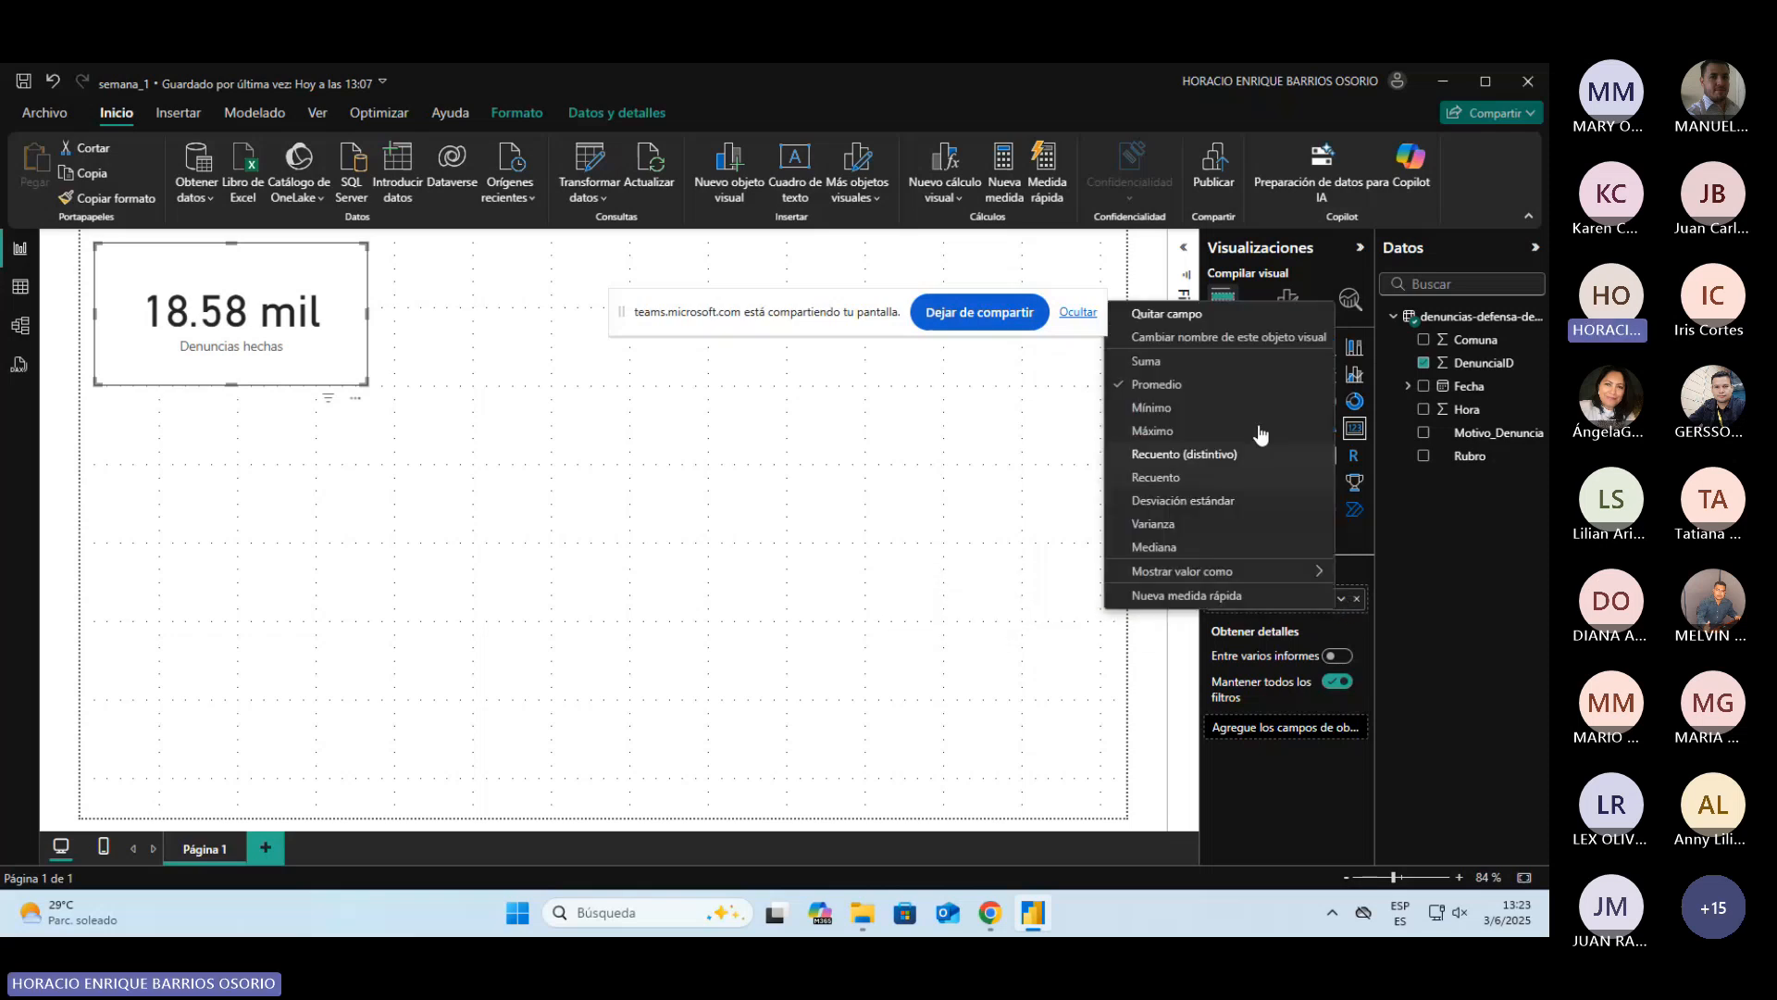
{"action": "left_click", "coordinate": [1185, 407]}
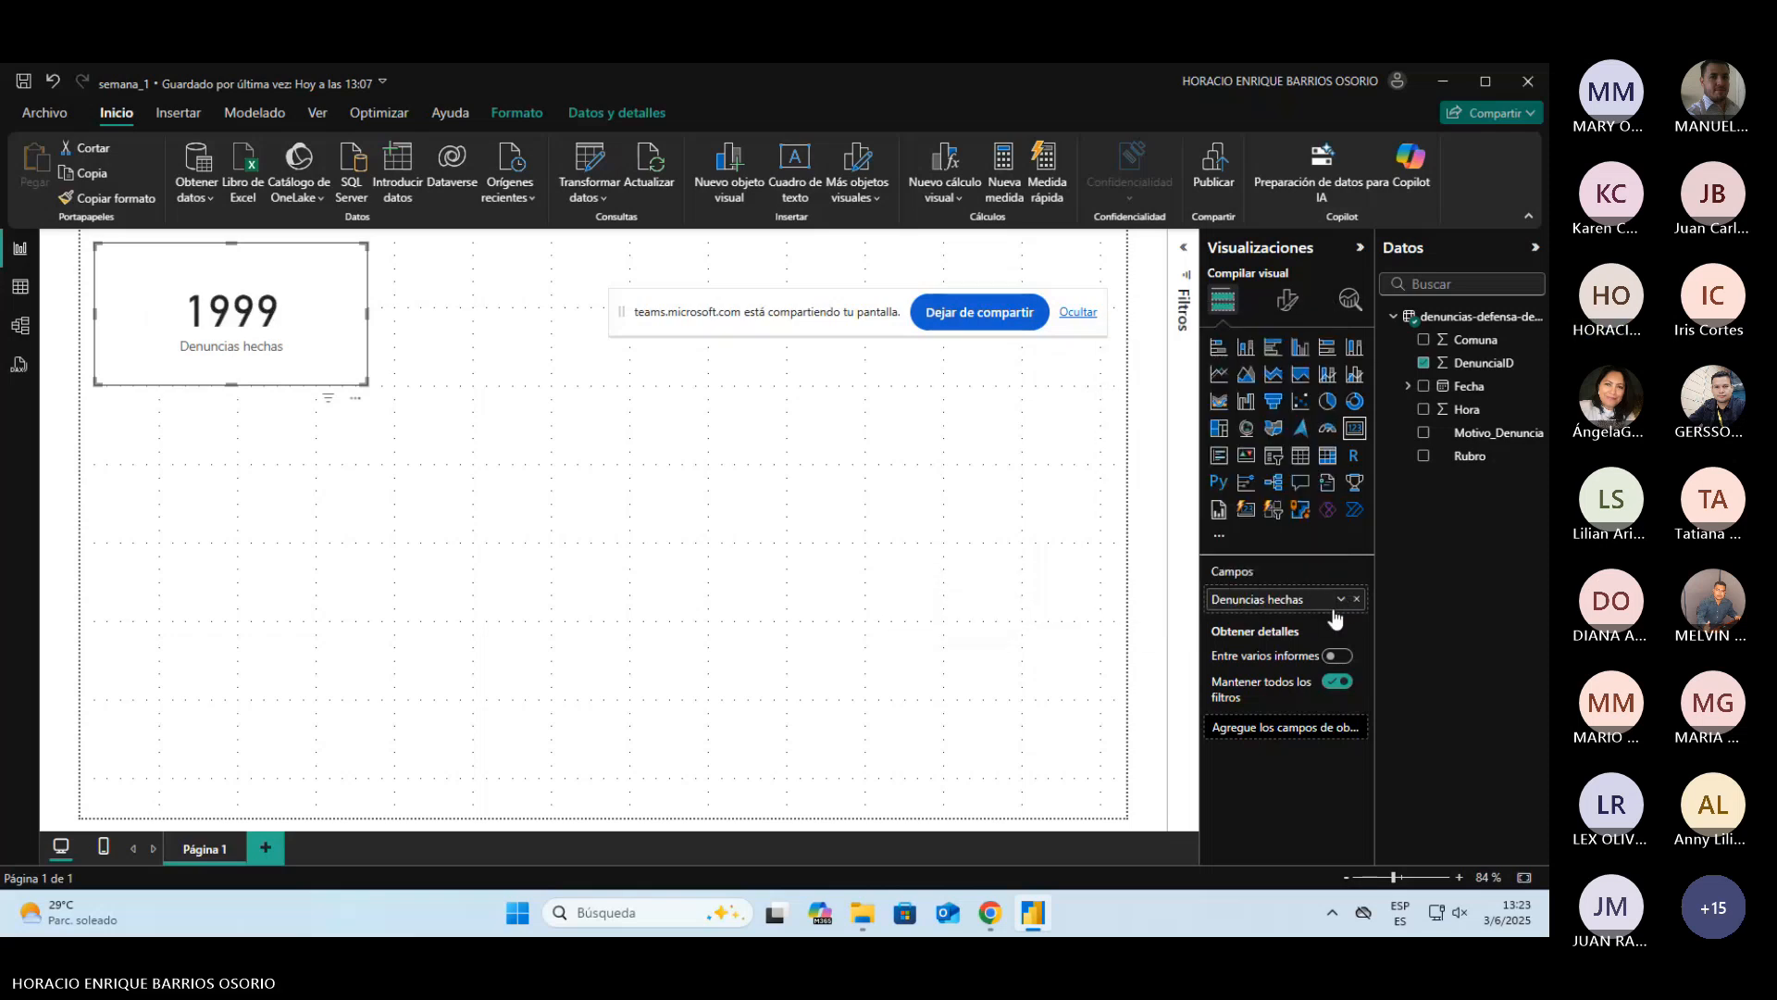
{"action": "left_click", "coordinate": [1340, 599]}
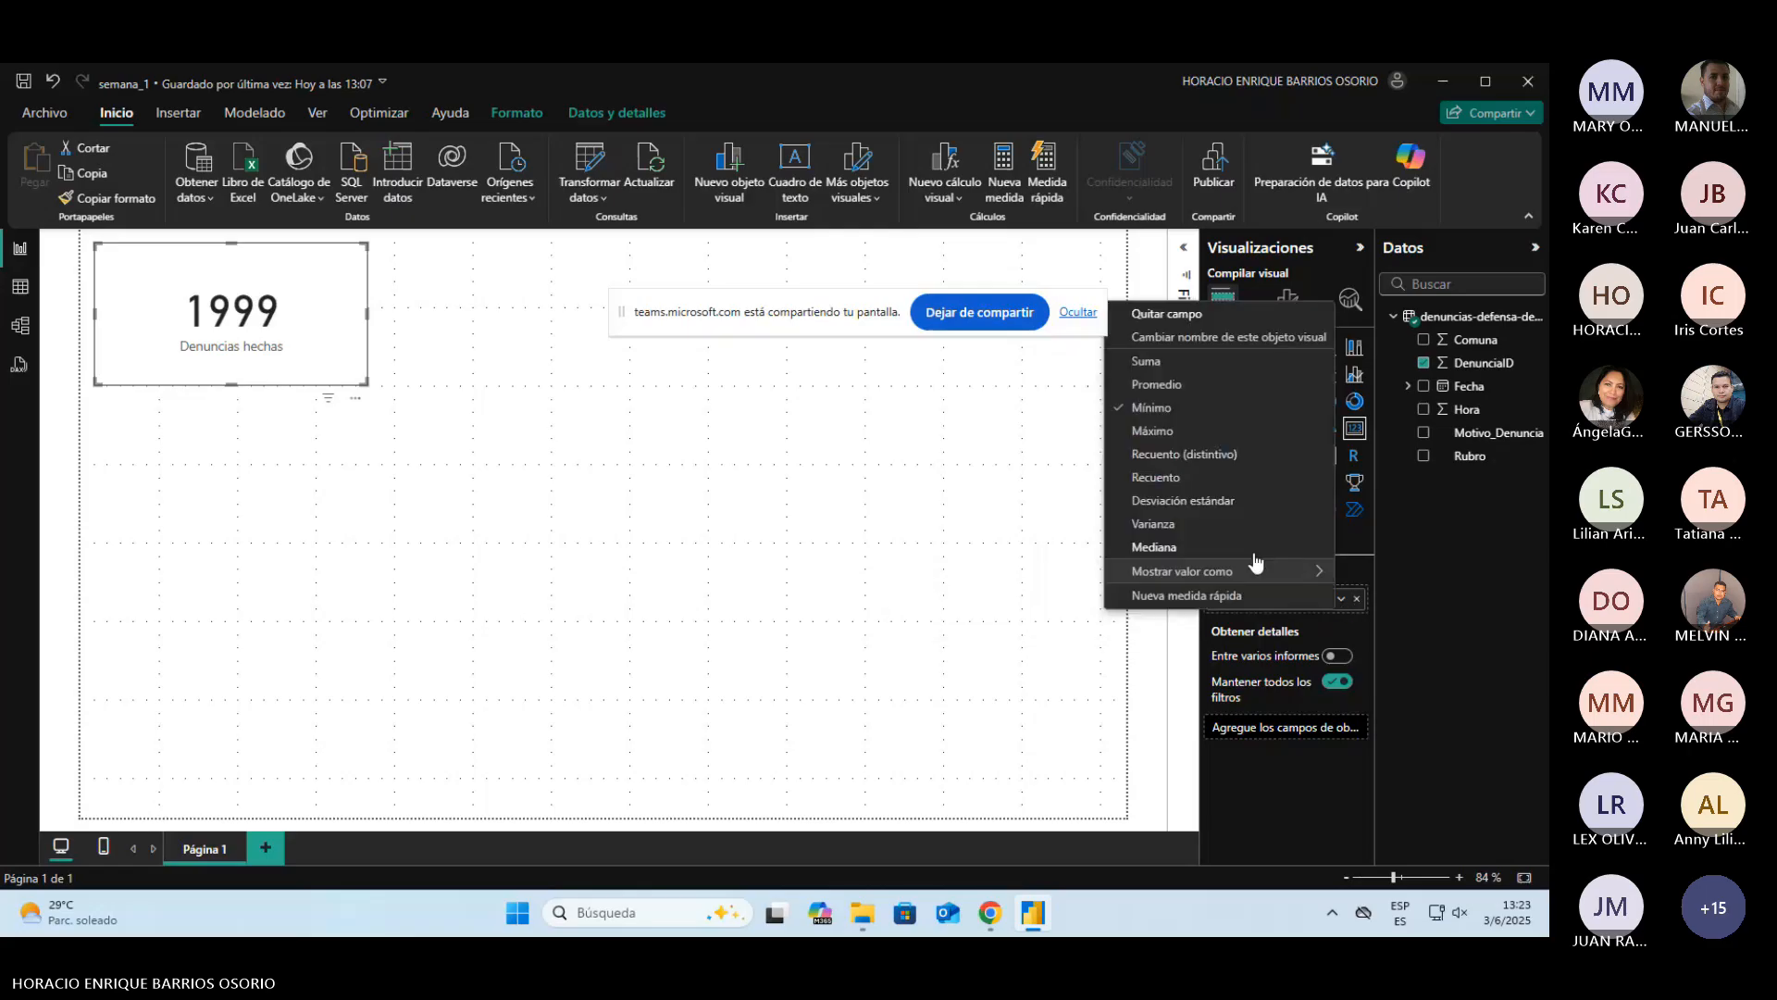
{"action": "left_click", "coordinate": [1203, 498]}
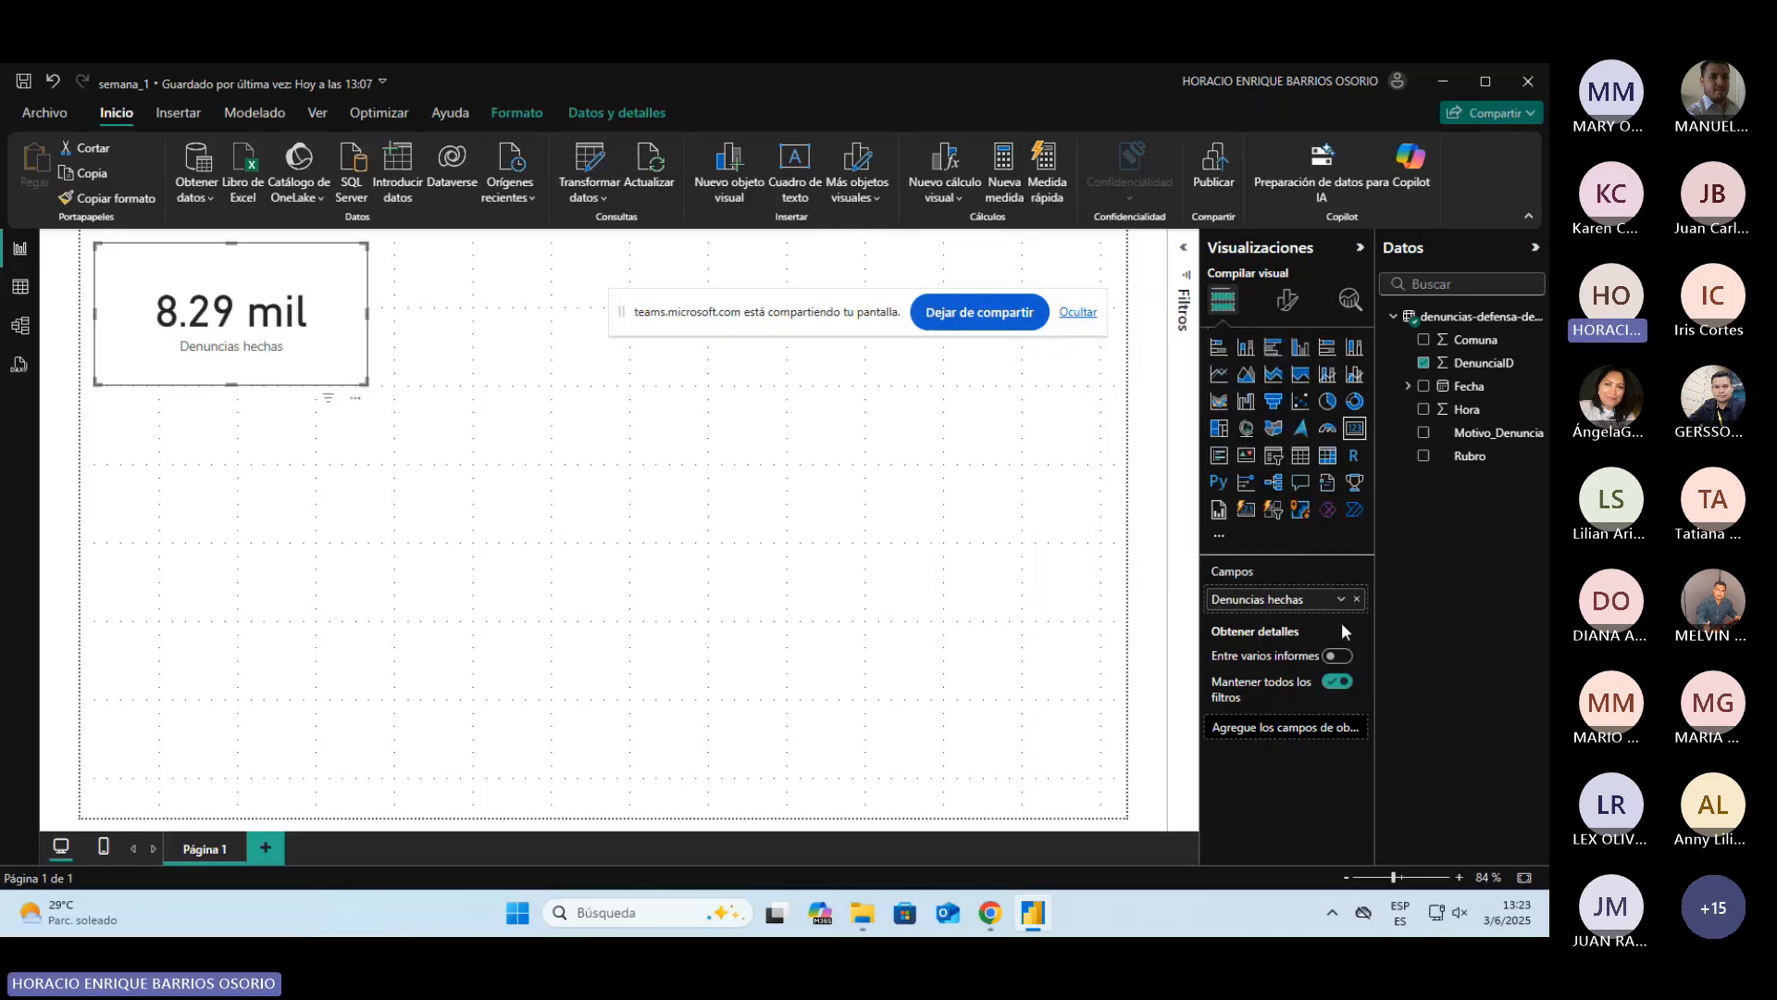
{"action": "left_click", "coordinate": [1340, 599]}
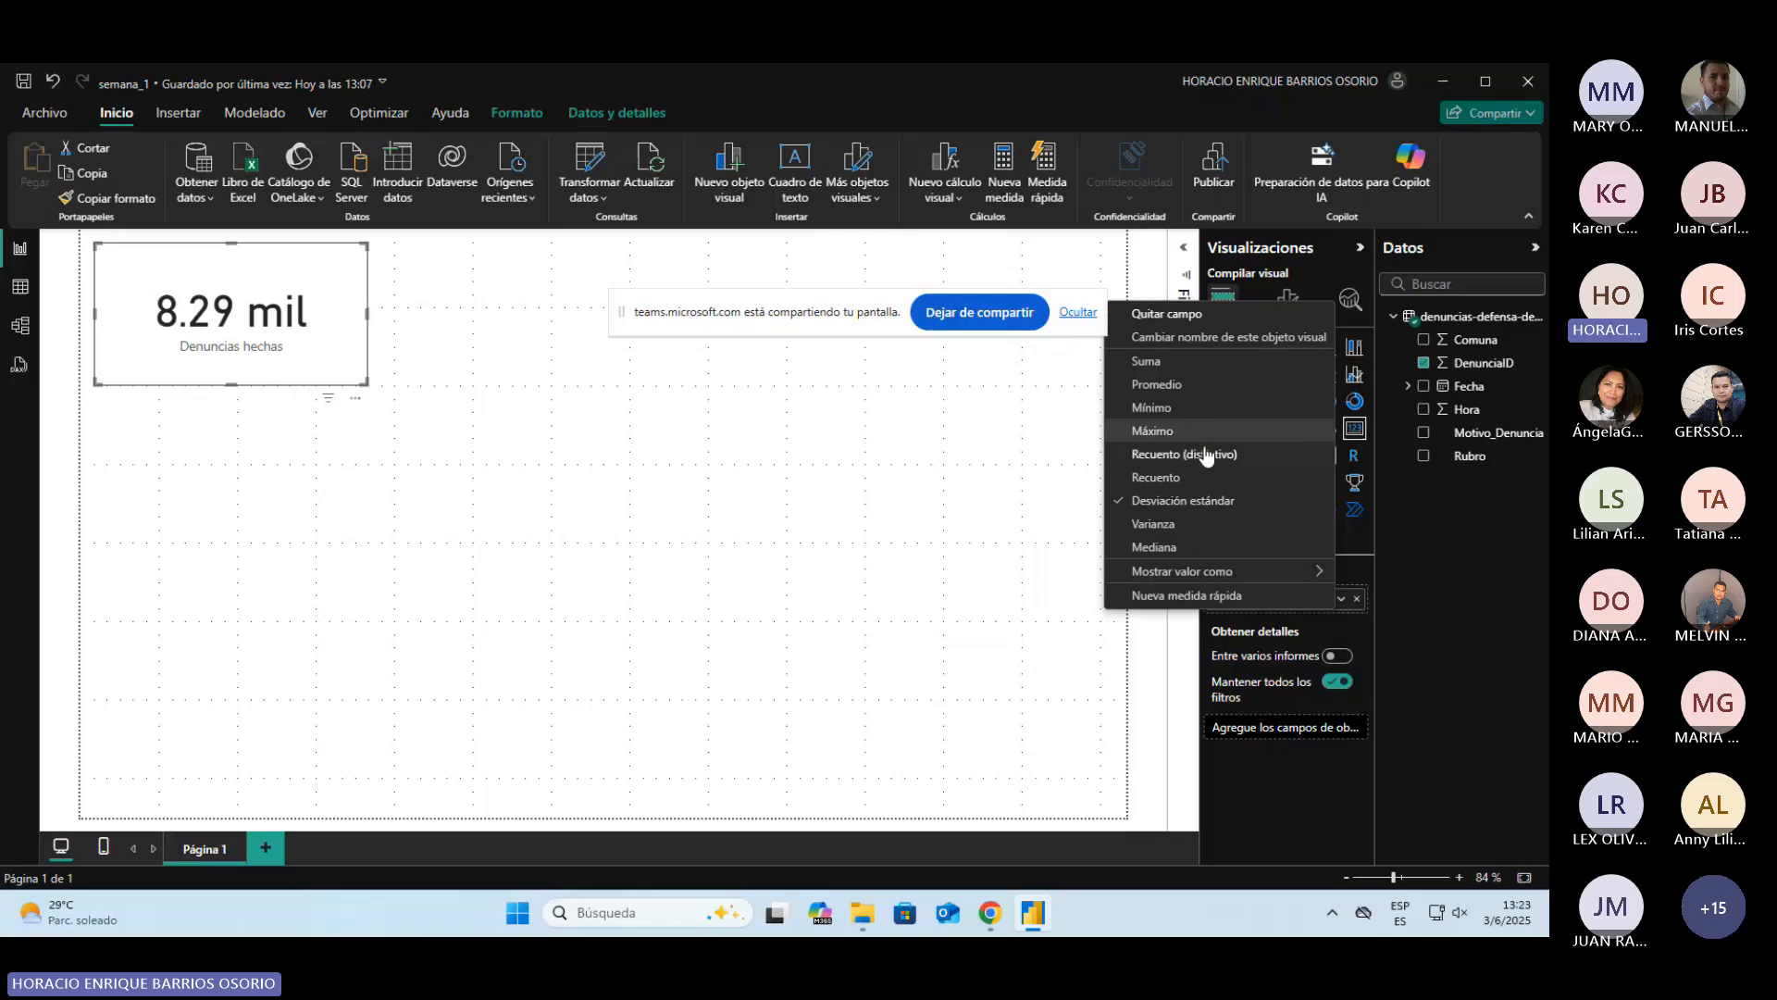
{"action": "left_click", "coordinate": [1142, 479]}
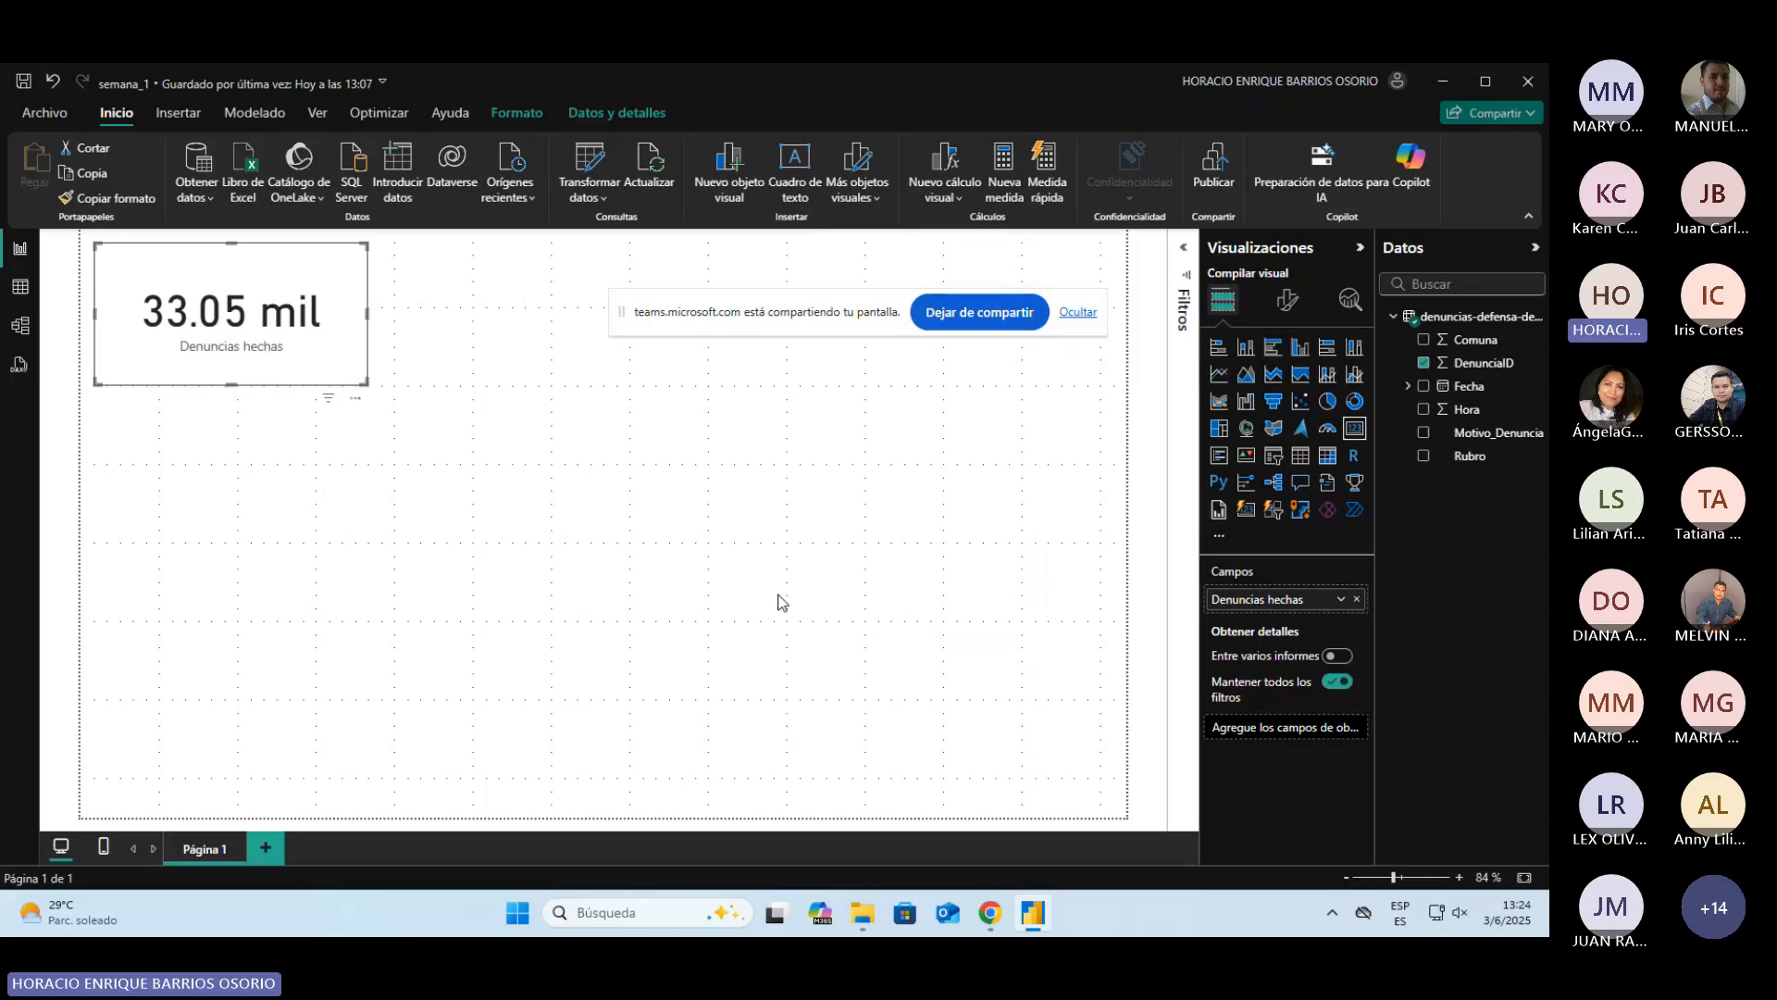
Step: Review the aggregation options of the card's Denuncias hechas field and set it to Recuento (distintivo)
{"action": "left_click", "coordinate": [1342, 600]}
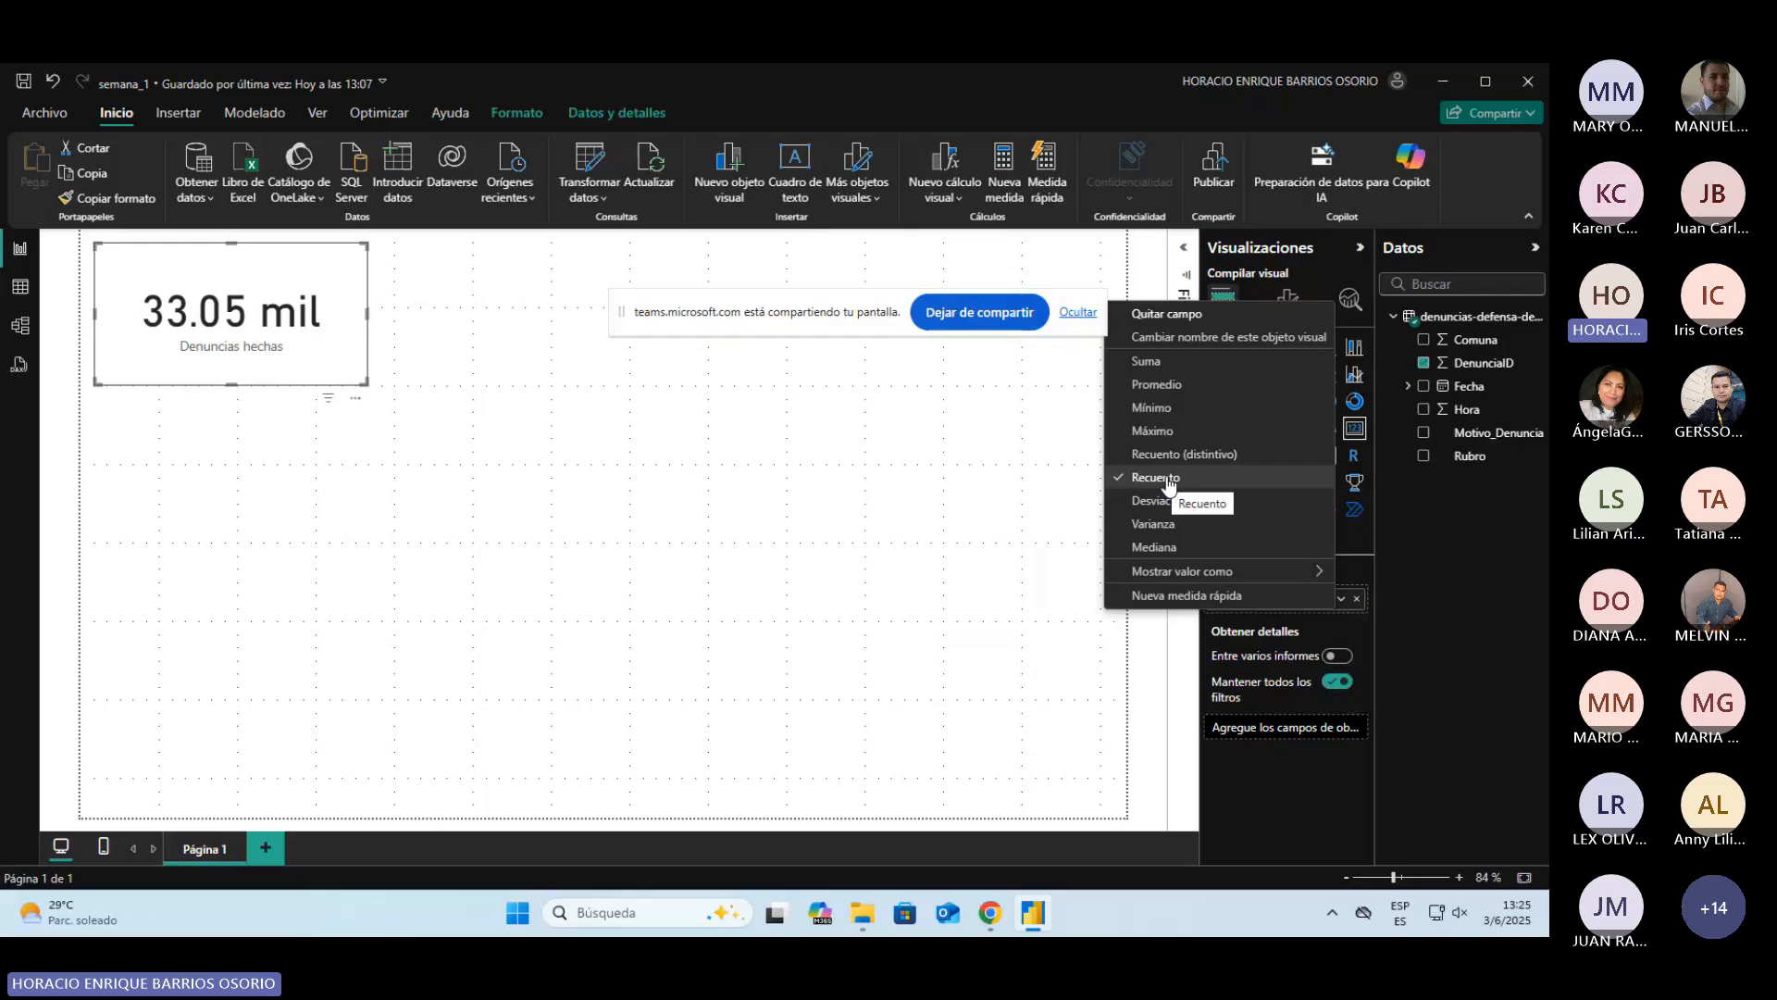
{"action": "left_click", "coordinate": [1456, 653]}
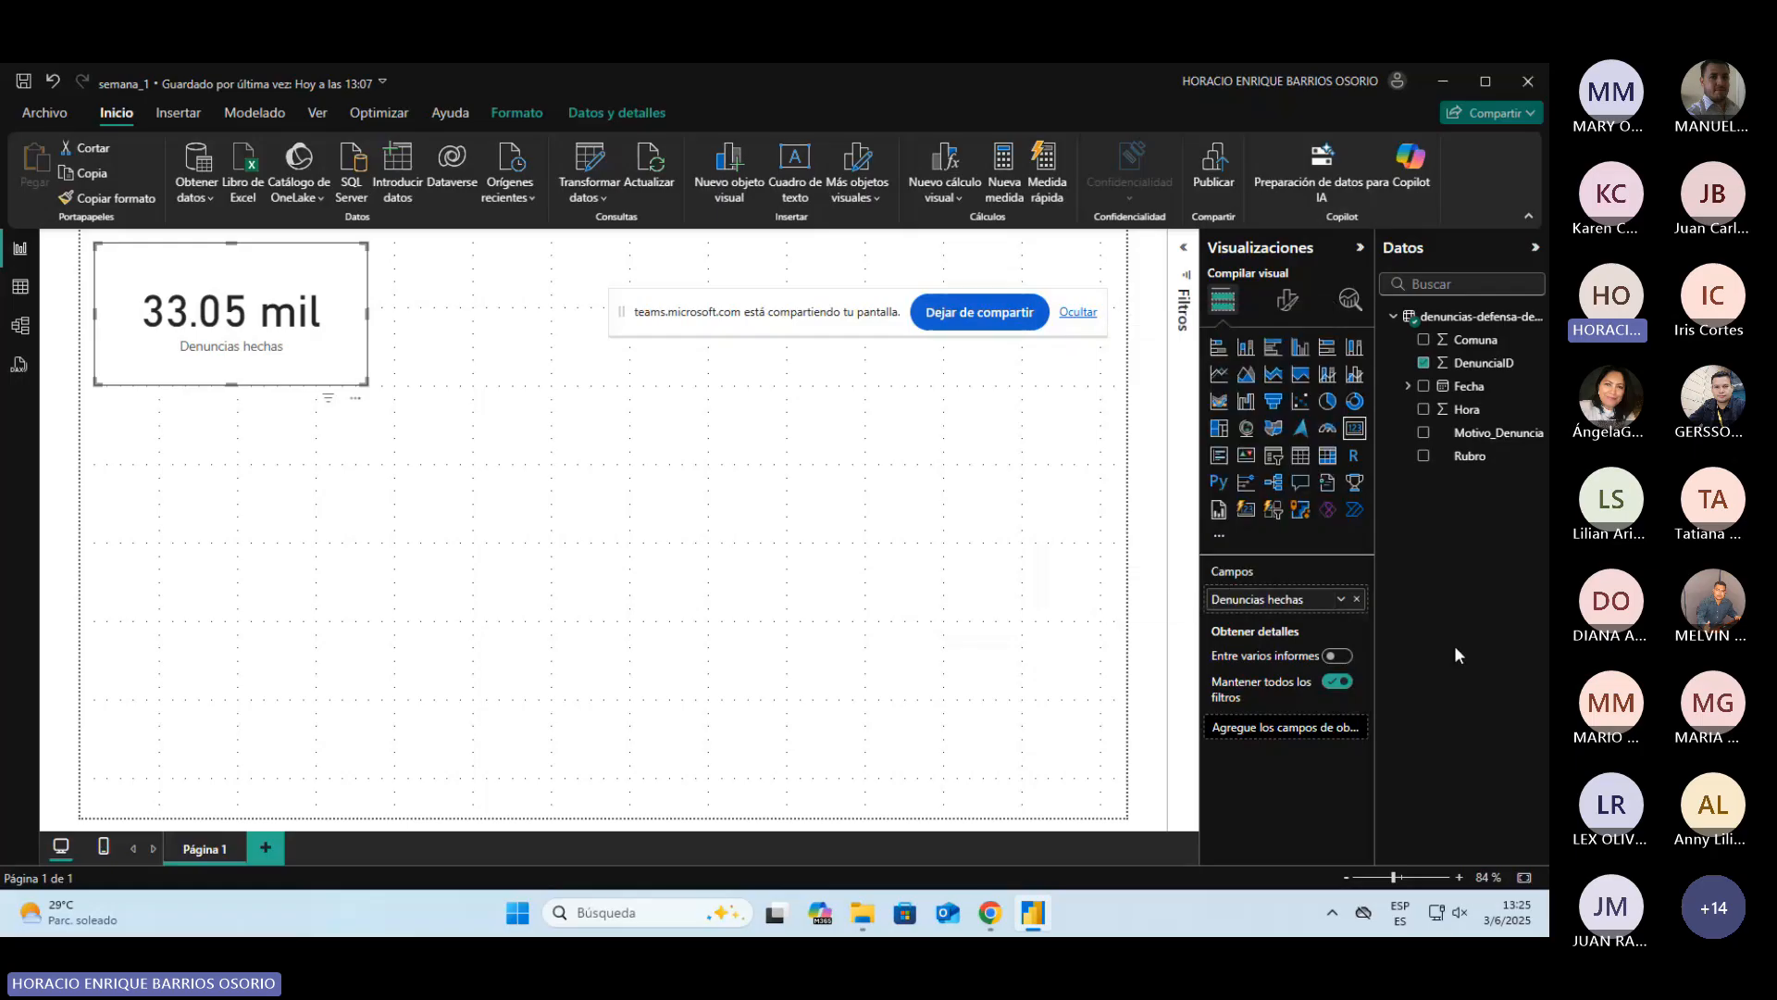
{"action": "left_click", "coordinate": [1343, 601]}
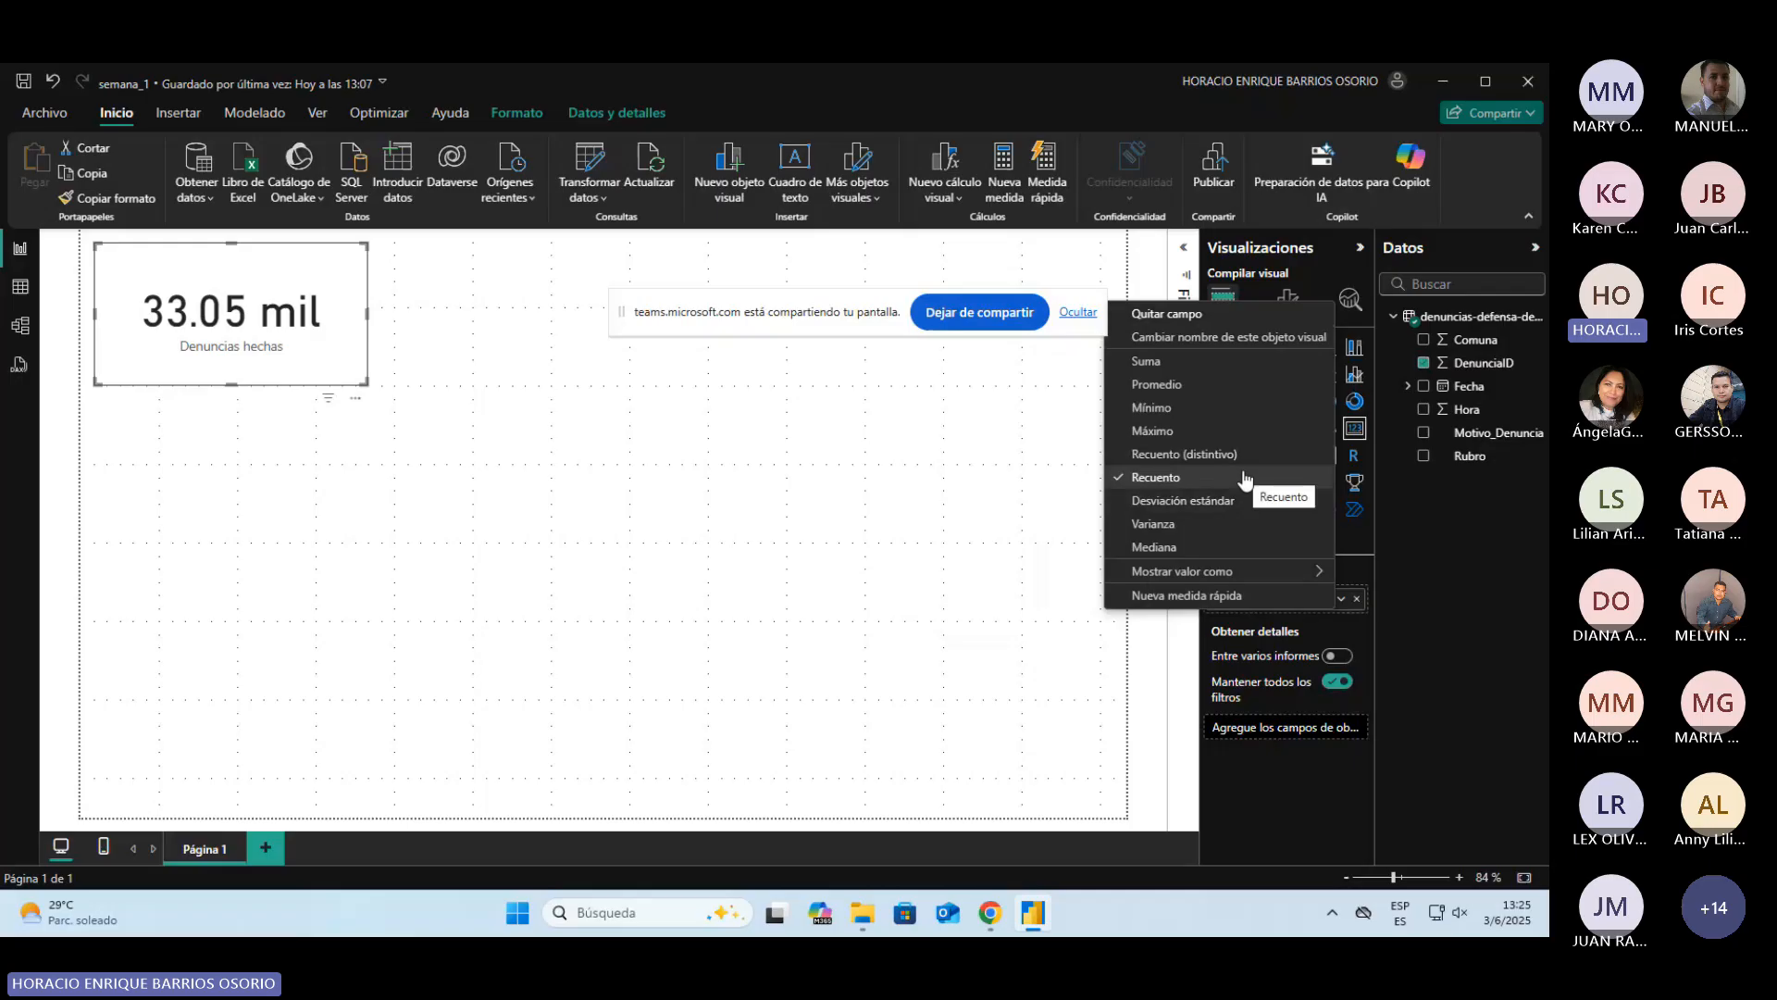
{"action": "left_click", "coordinate": [1198, 454]}
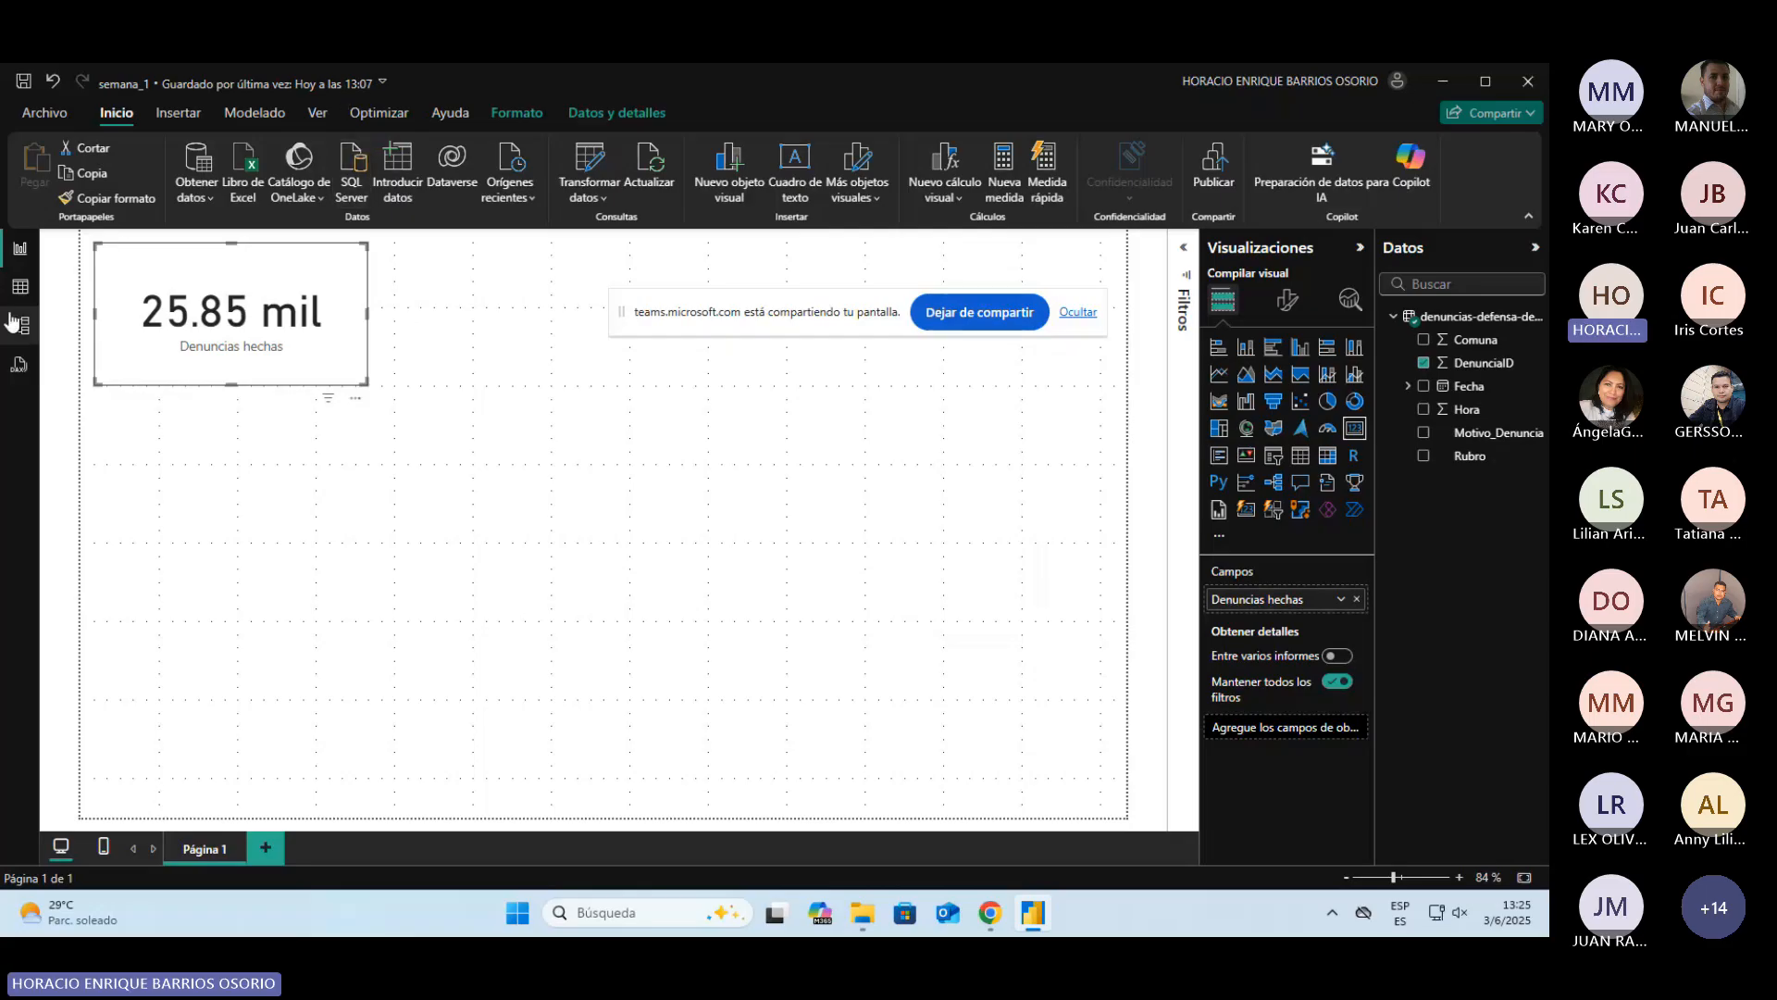
Step: Check the DenunciaID column's distinct-value count in the table view and return to the report page
{"action": "left_click", "coordinate": [20, 287]}
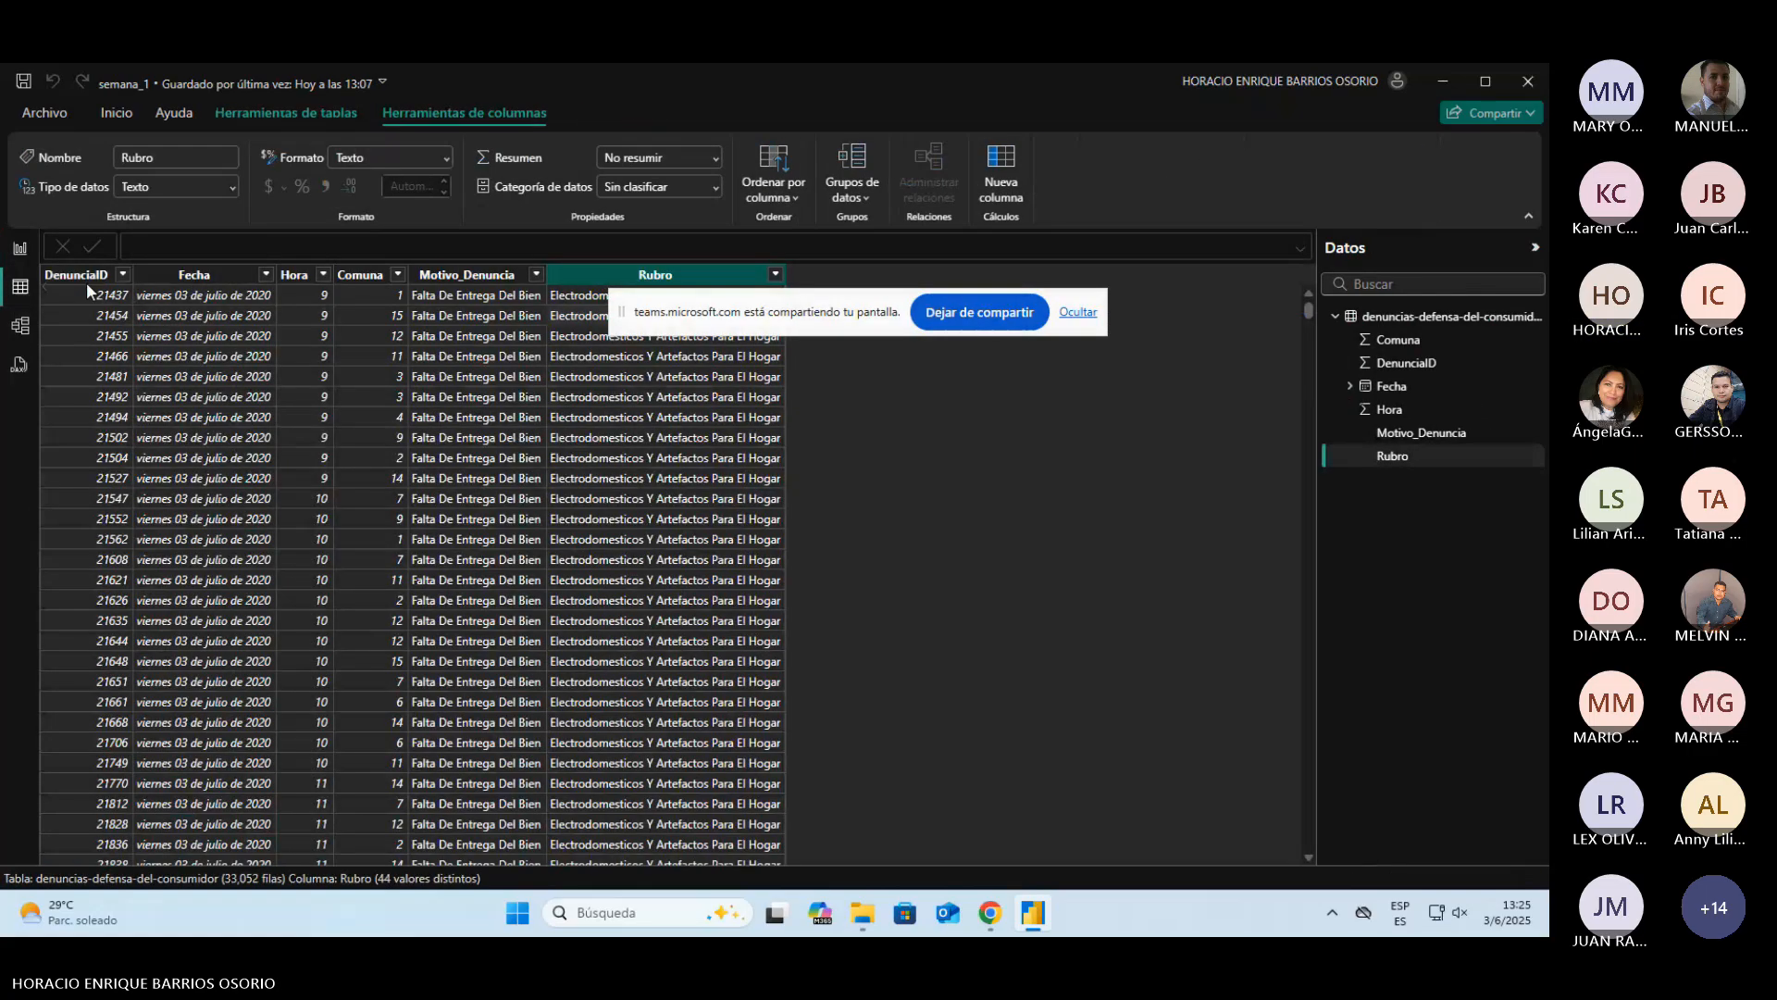
{"action": "left_click", "coordinate": [86, 280]}
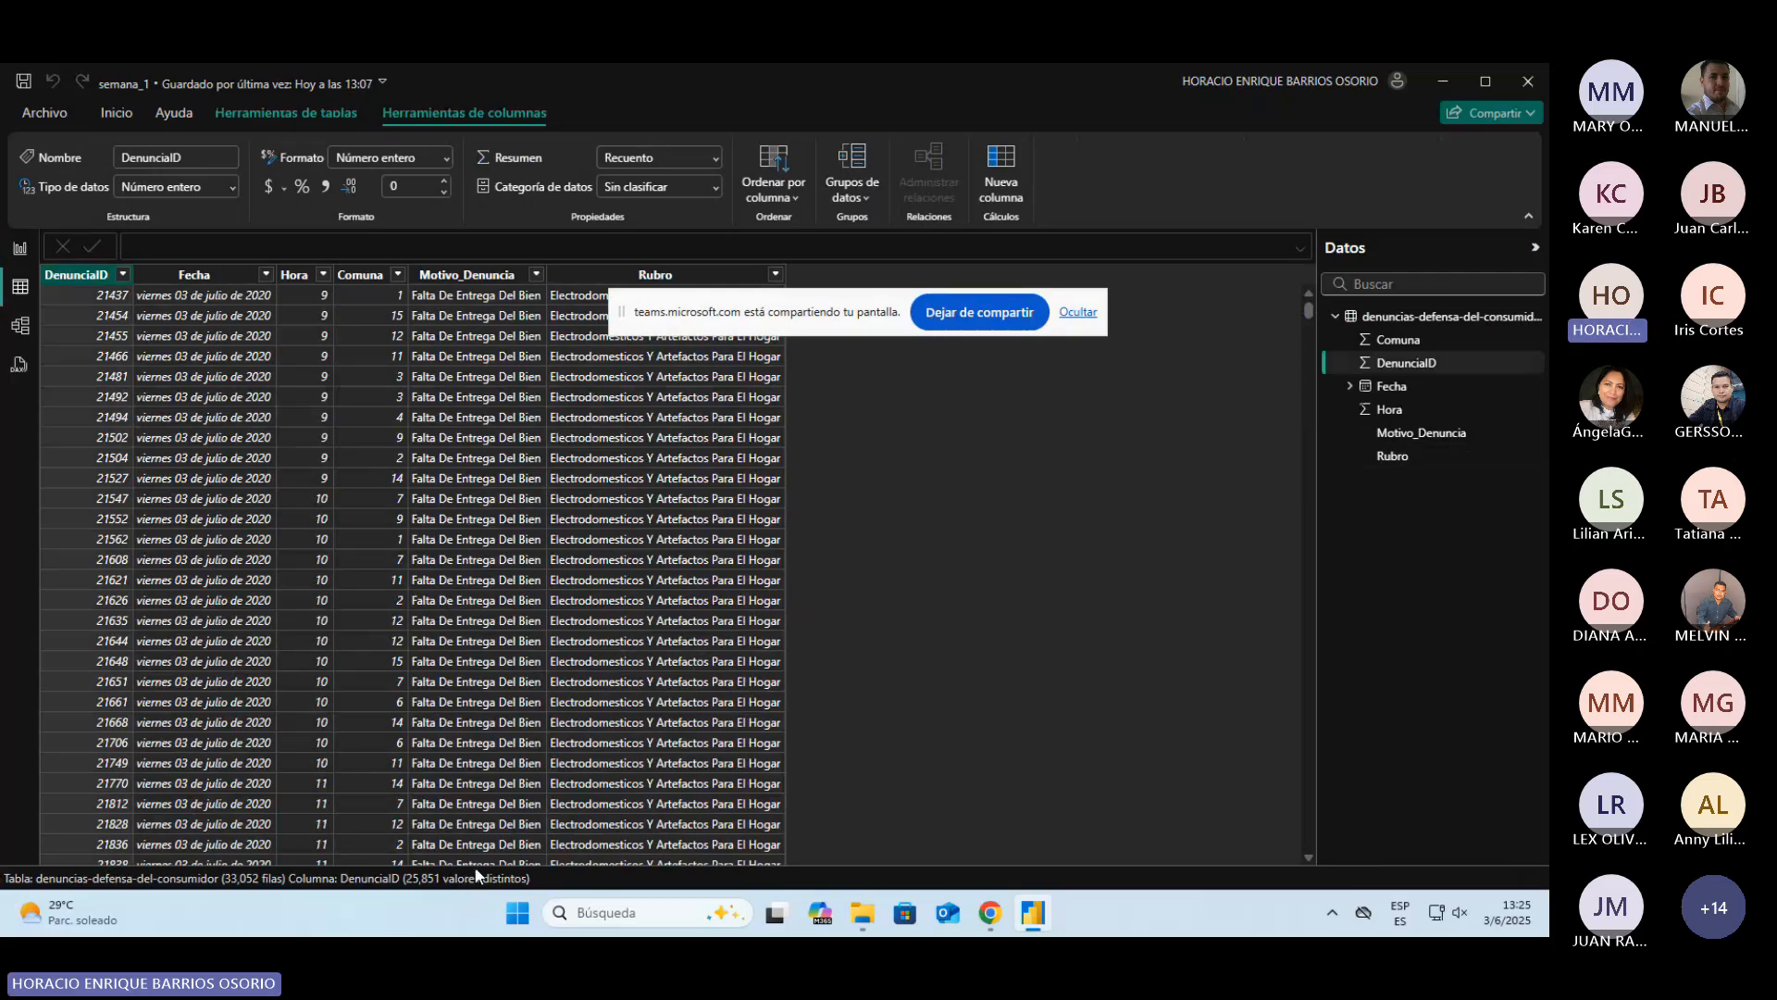
{"action": "left_click", "coordinate": [19, 248]}
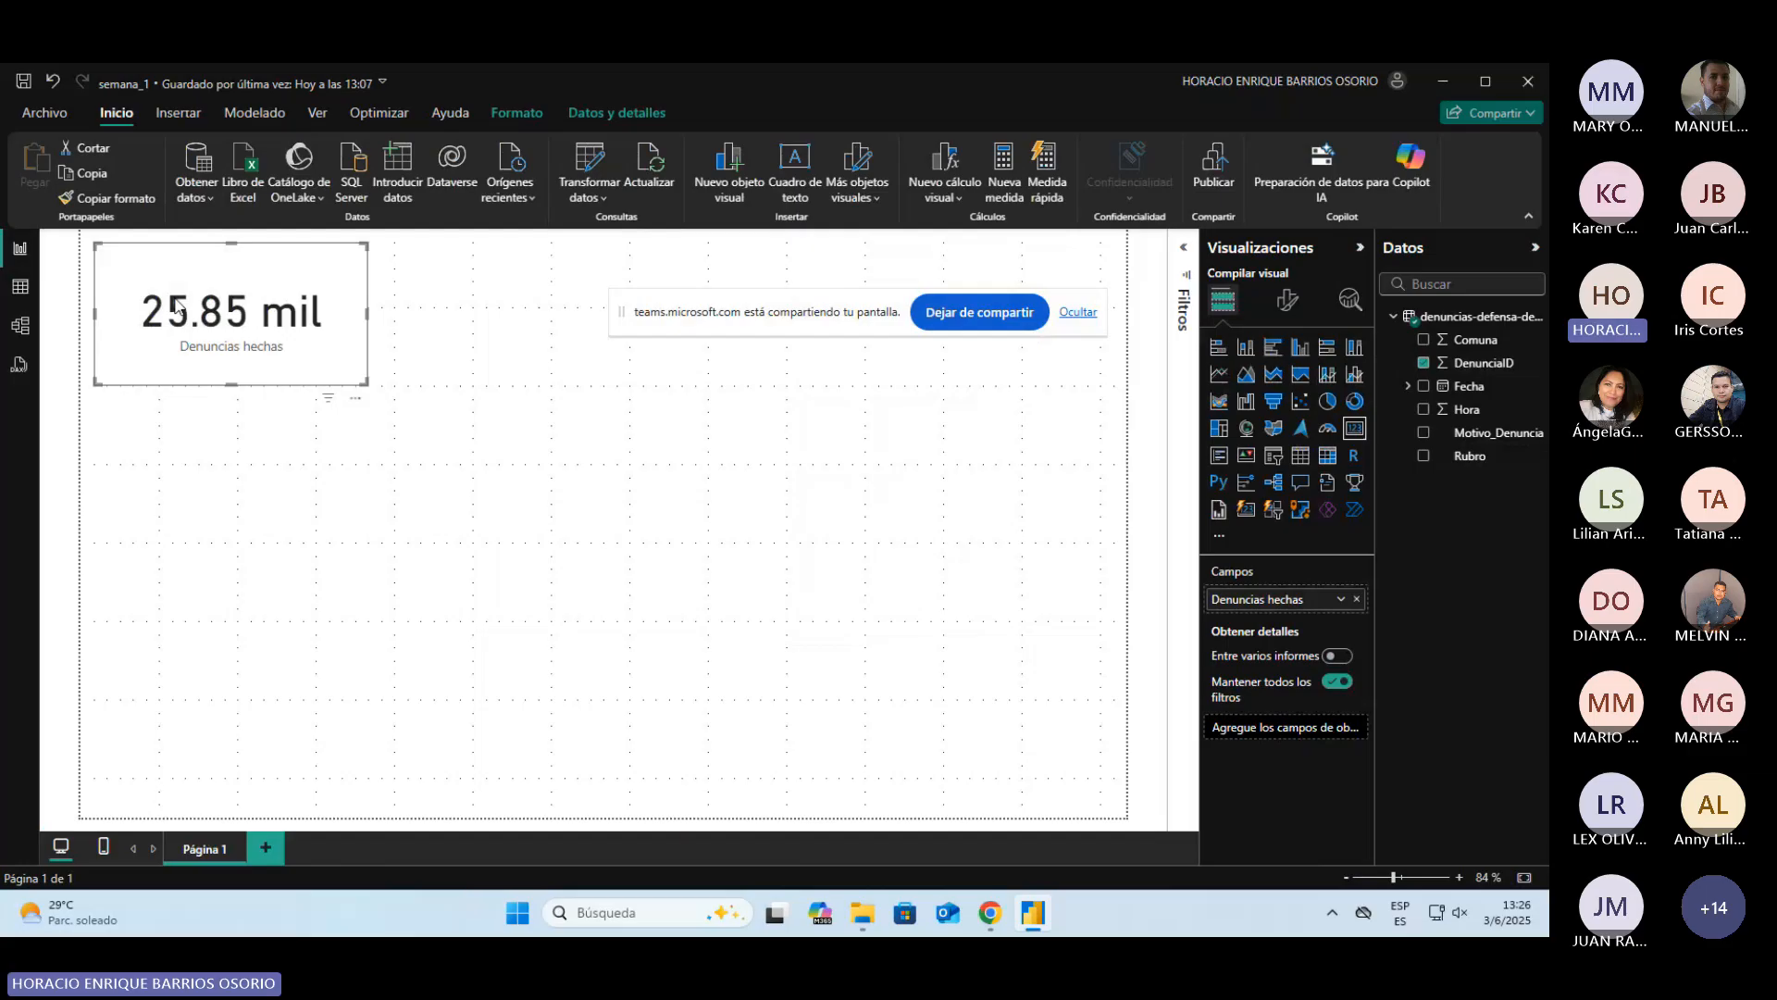
Step: Set the aggregation of the card's Denuncias hechas field back to Recuento
{"action": "left_click", "coordinate": [1341, 600]}
{"action": "left_click", "coordinate": [1181, 477]}
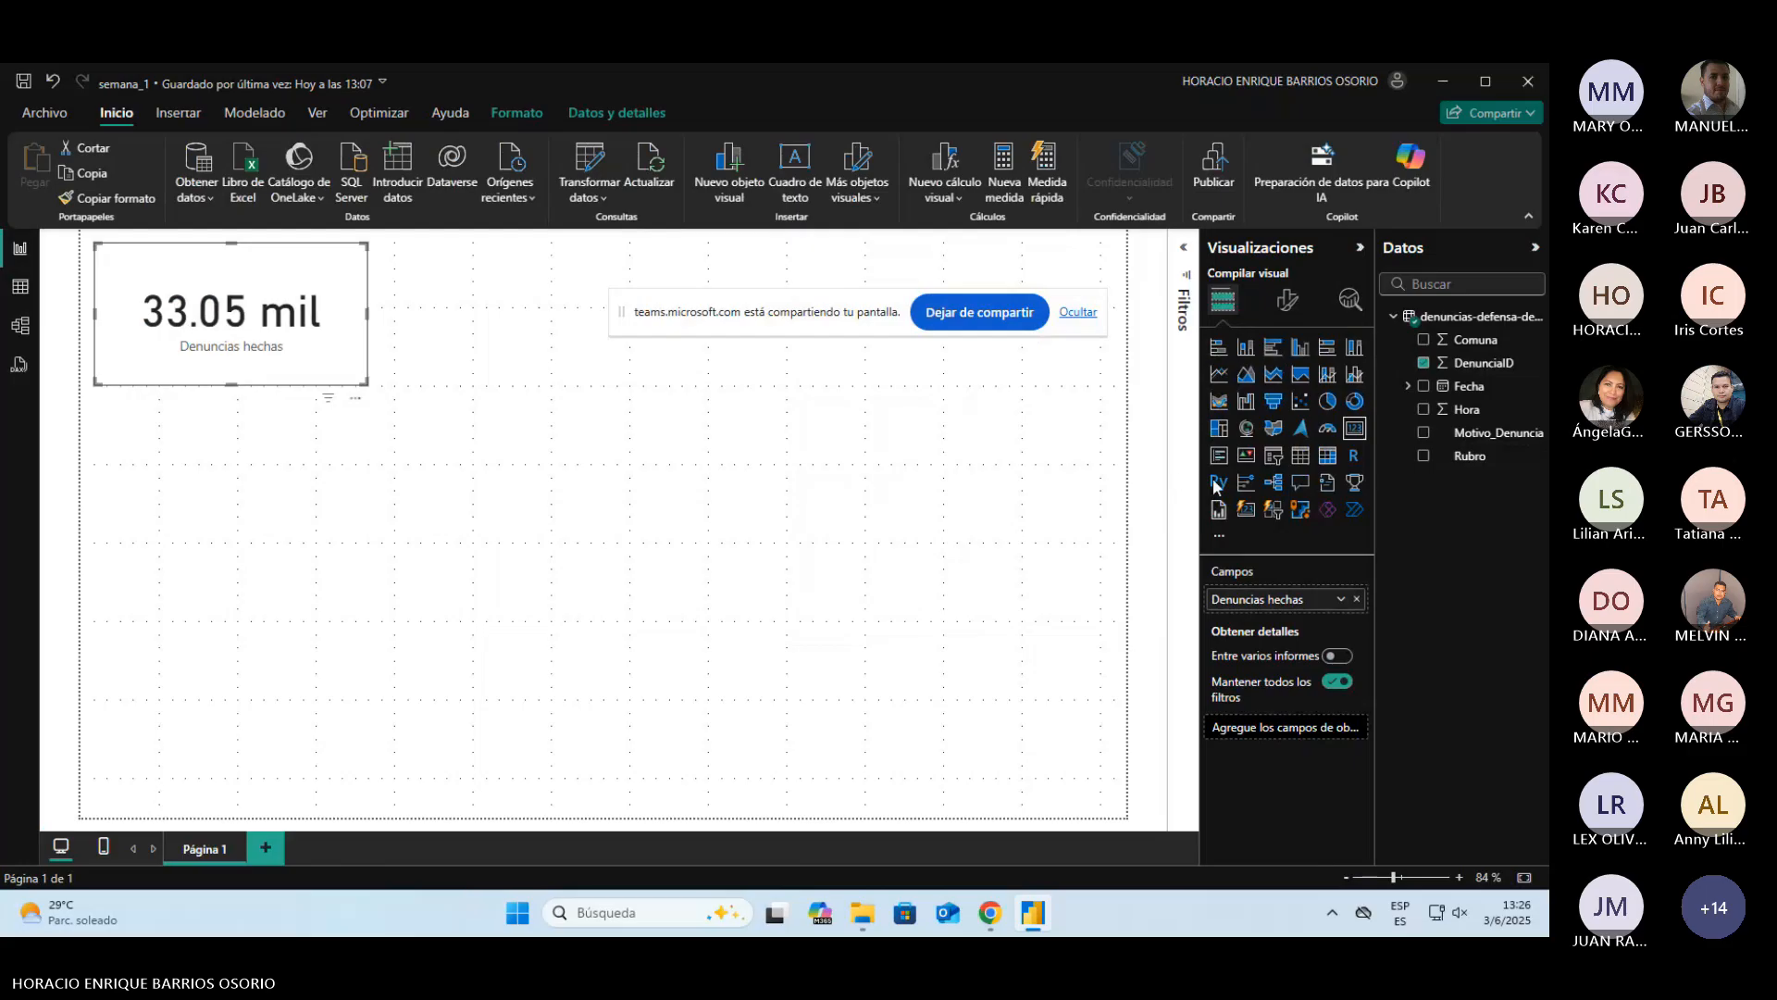
{"action": "left_click", "coordinate": [1341, 600]}
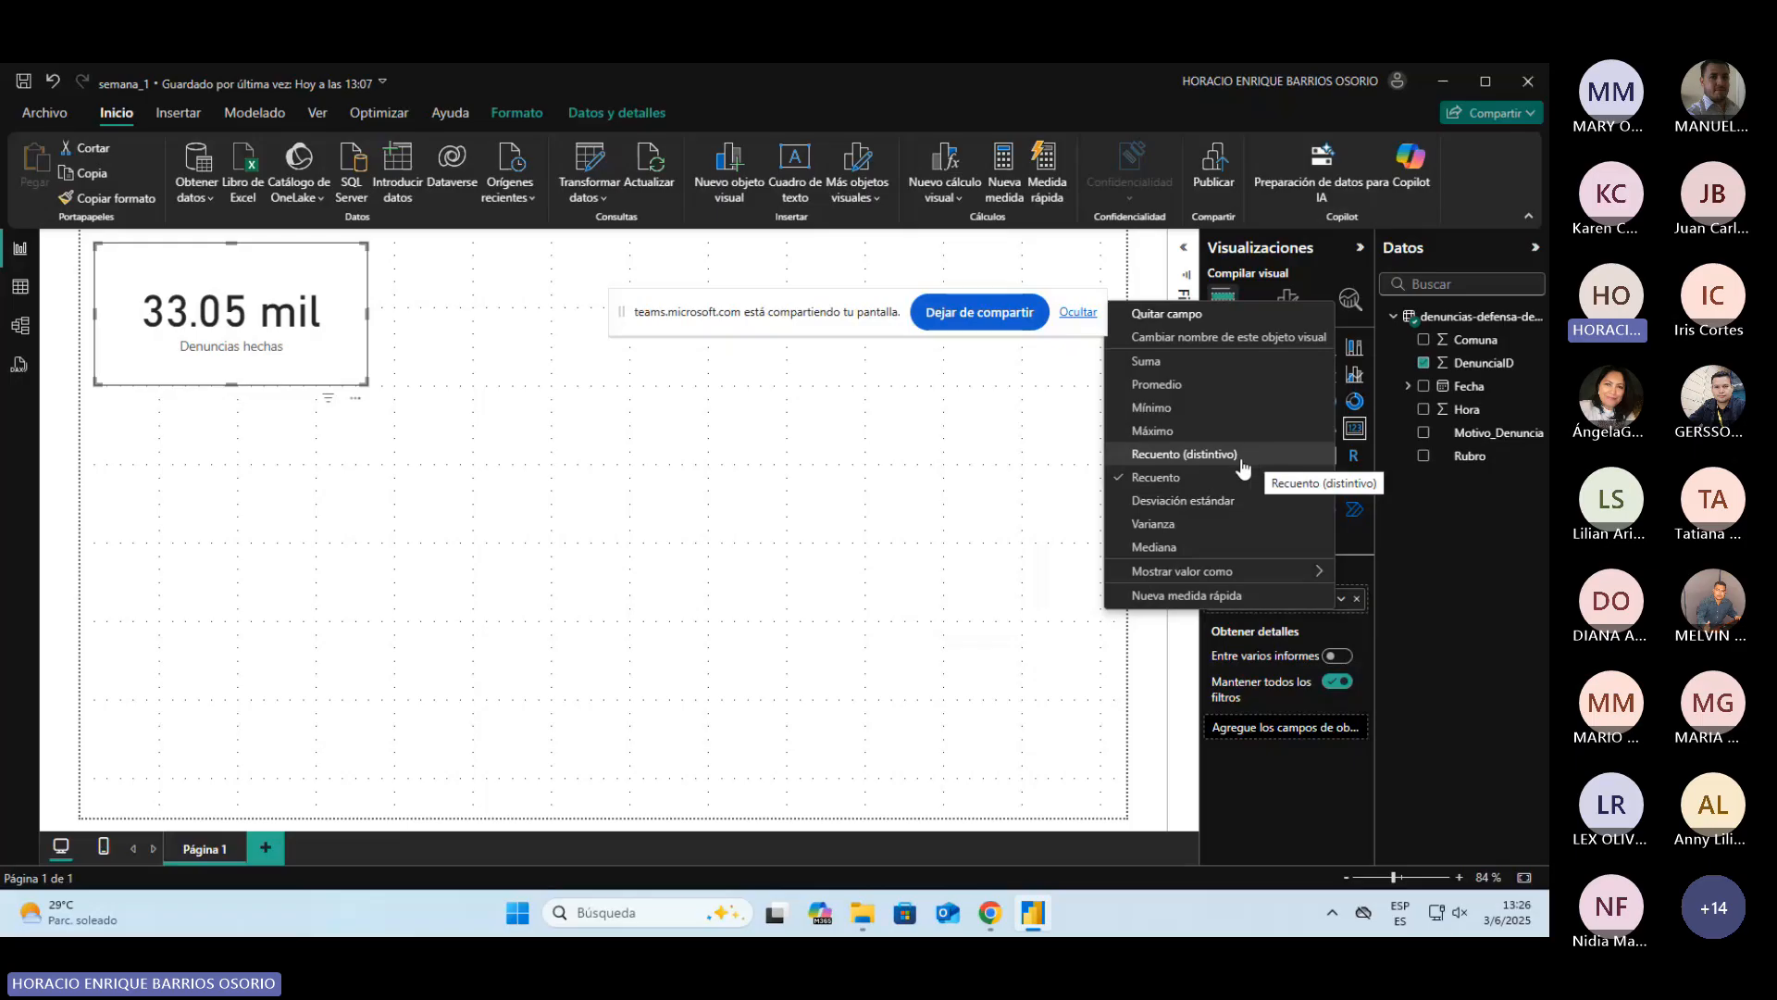
{"action": "left_click", "coordinate": [1209, 477]}
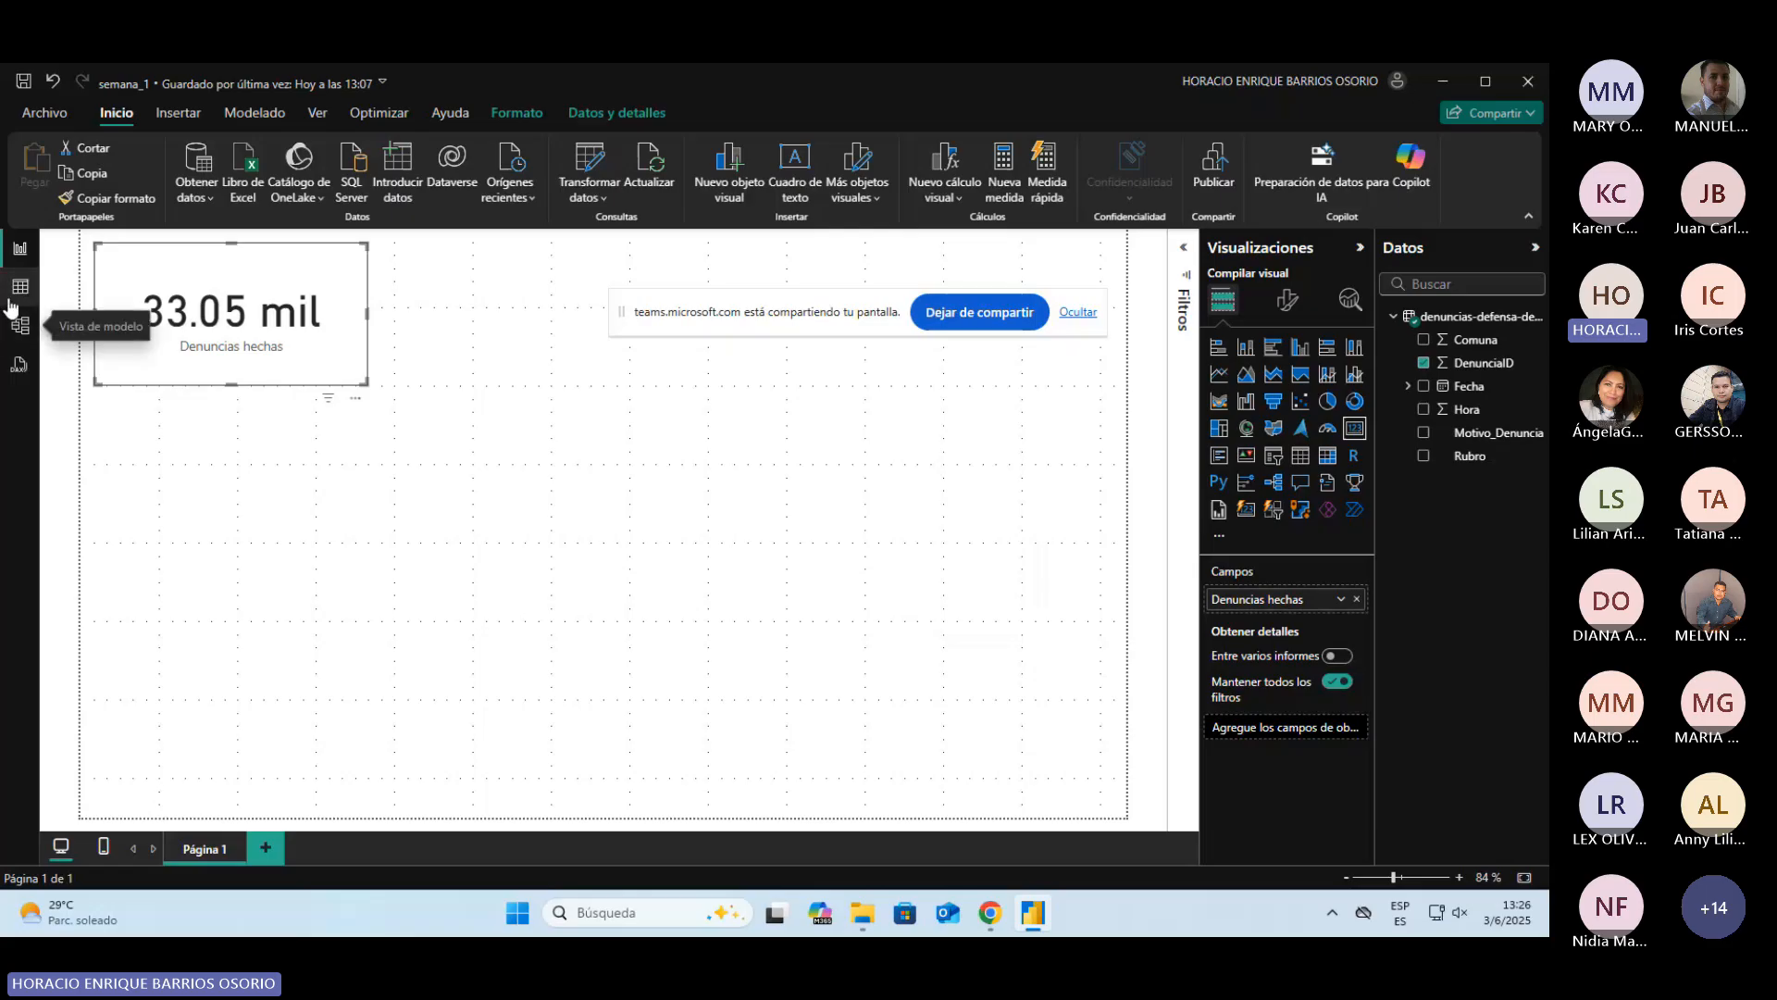
Step: In the table view, uncover the Rubro column and compare the distinct-value counts of Rubro, Motivo_Denuncia and DenunciaID
{"action": "left_click", "coordinate": [14, 292]}
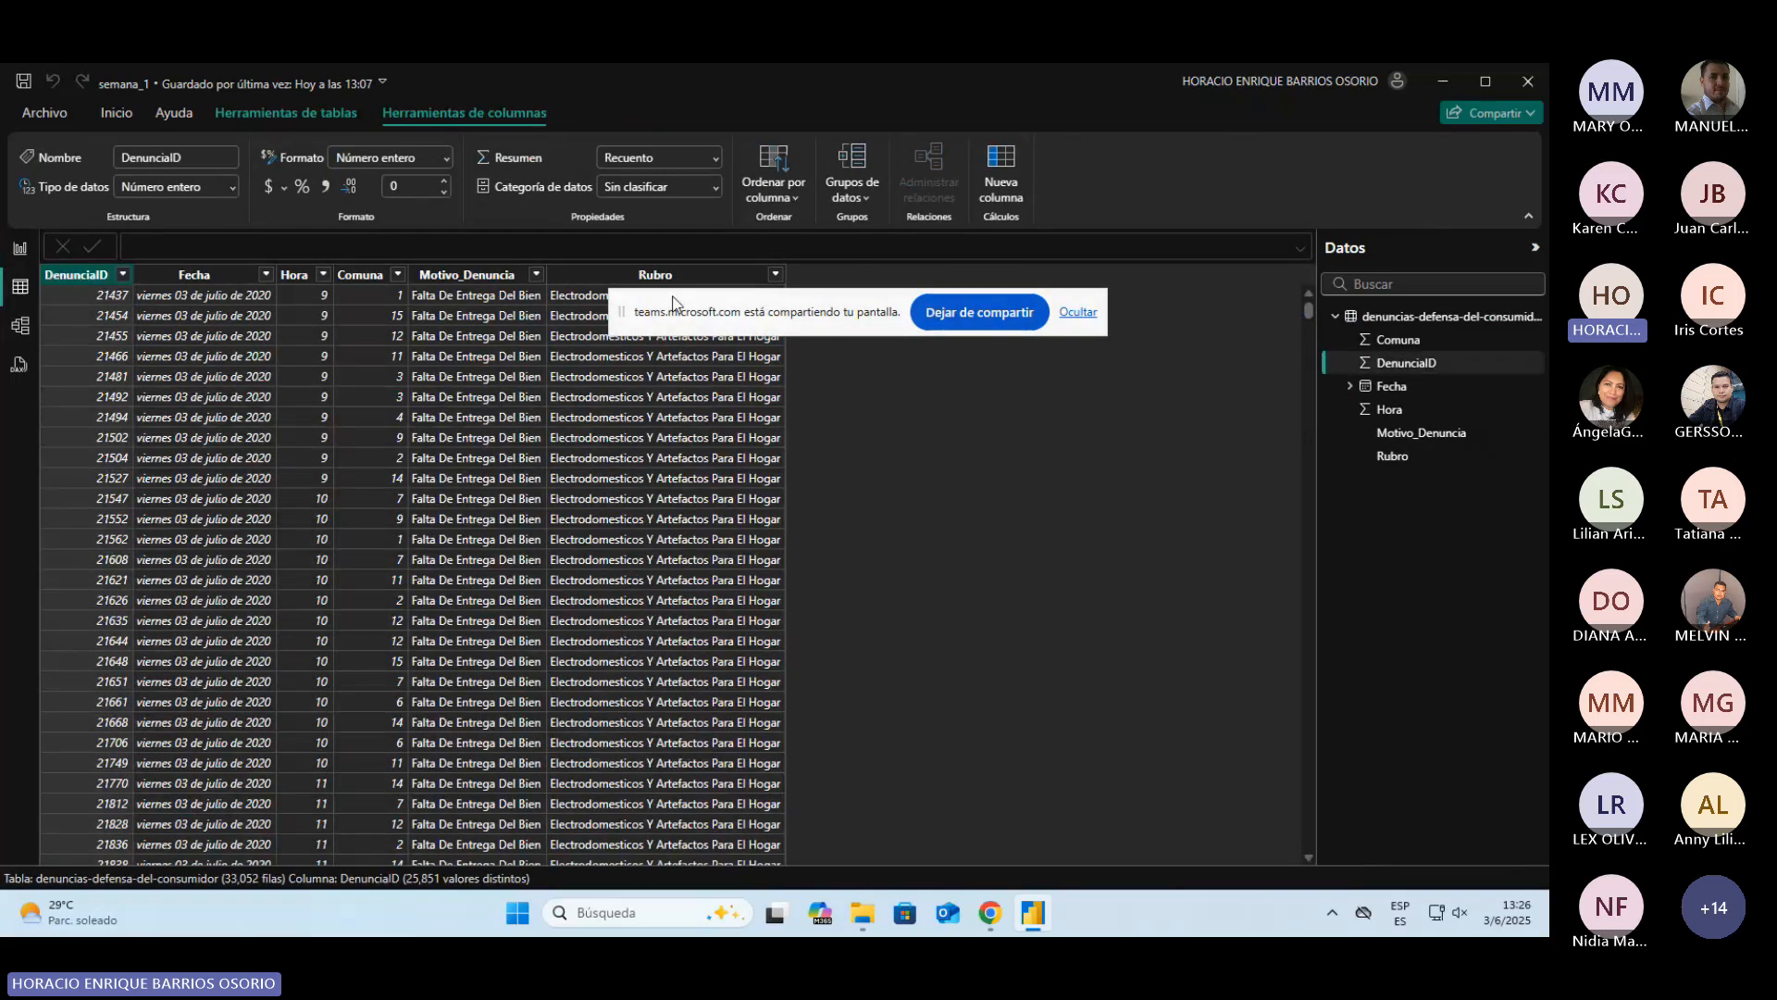
{"action": "left_click_drag", "start_coordinate": [673, 302], "coordinate": [946, 275]}
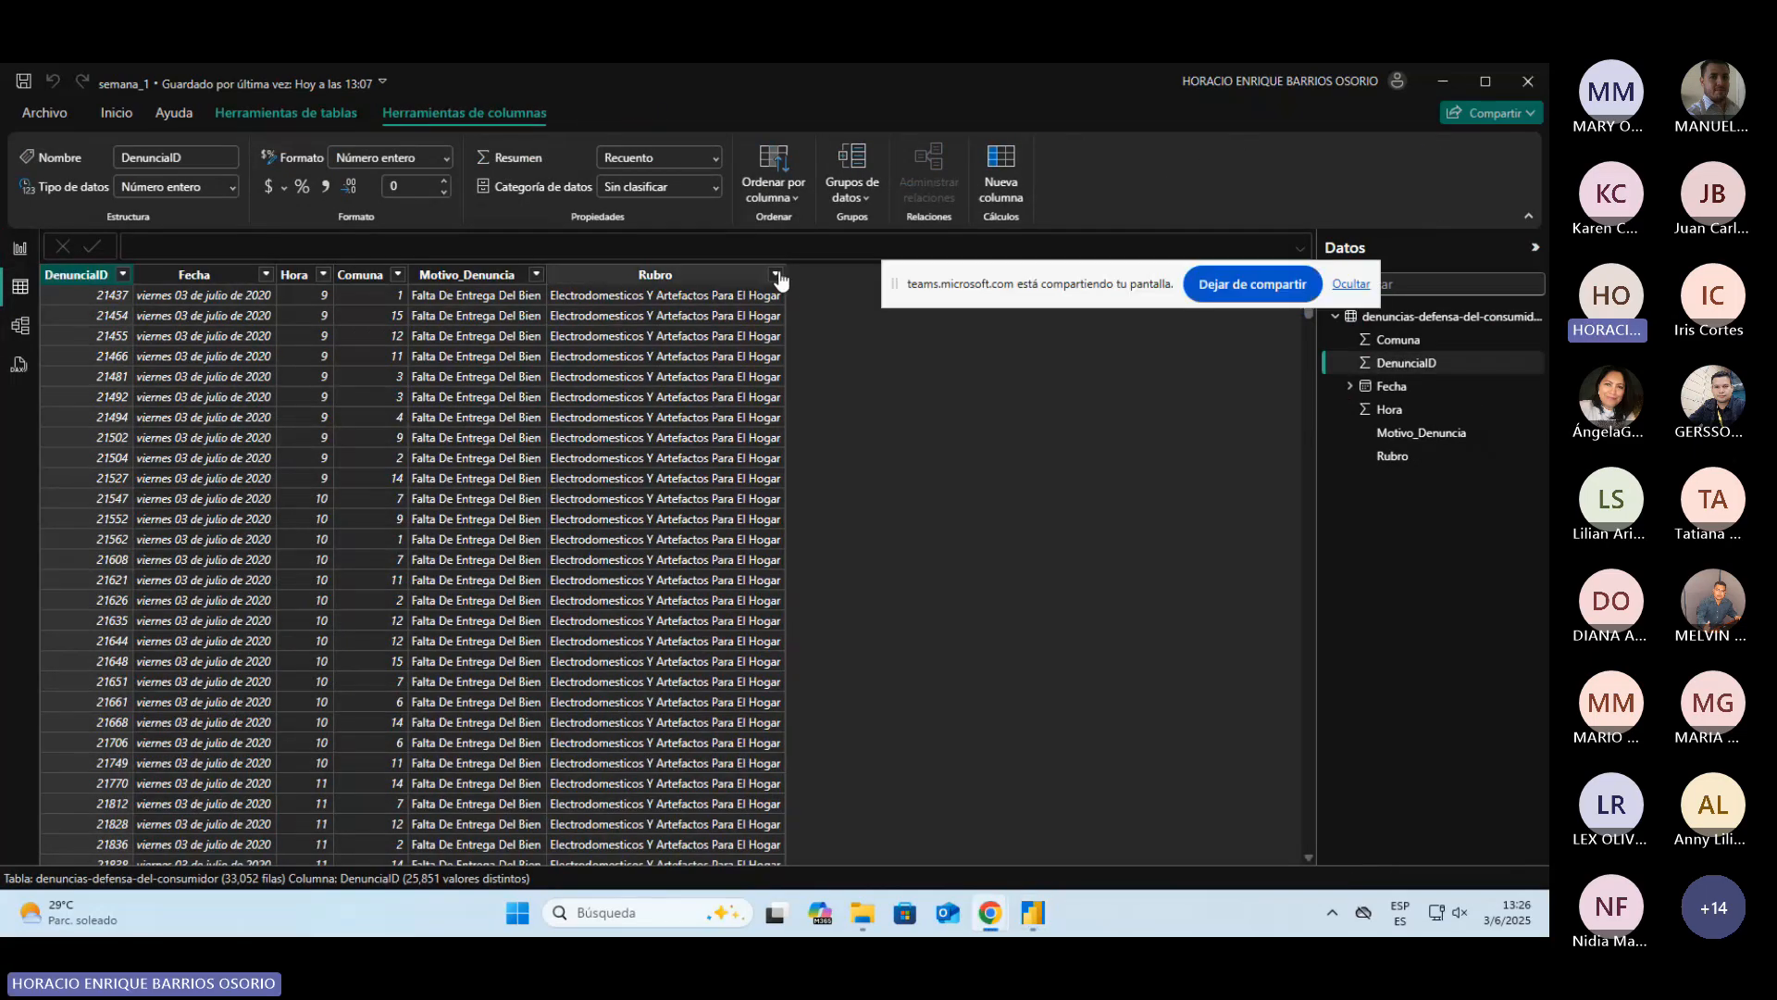
{"action": "left_click", "coordinate": [671, 276]}
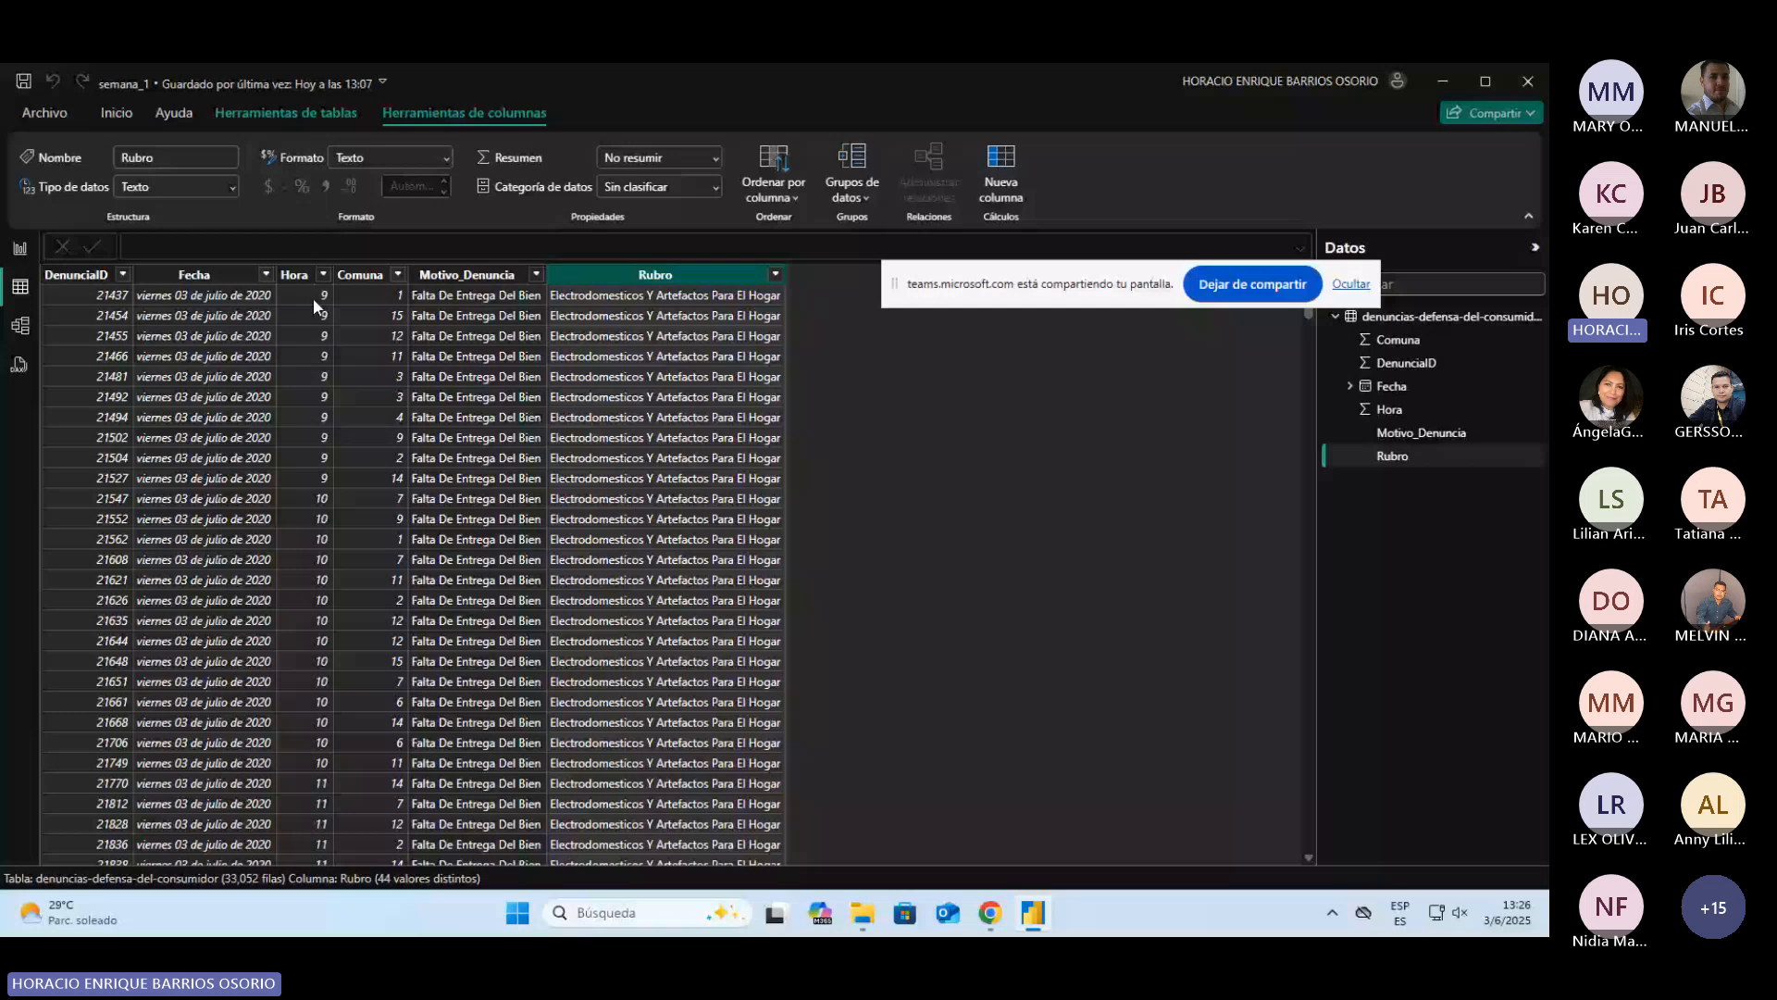
{"action": "key", "text": "Left"}
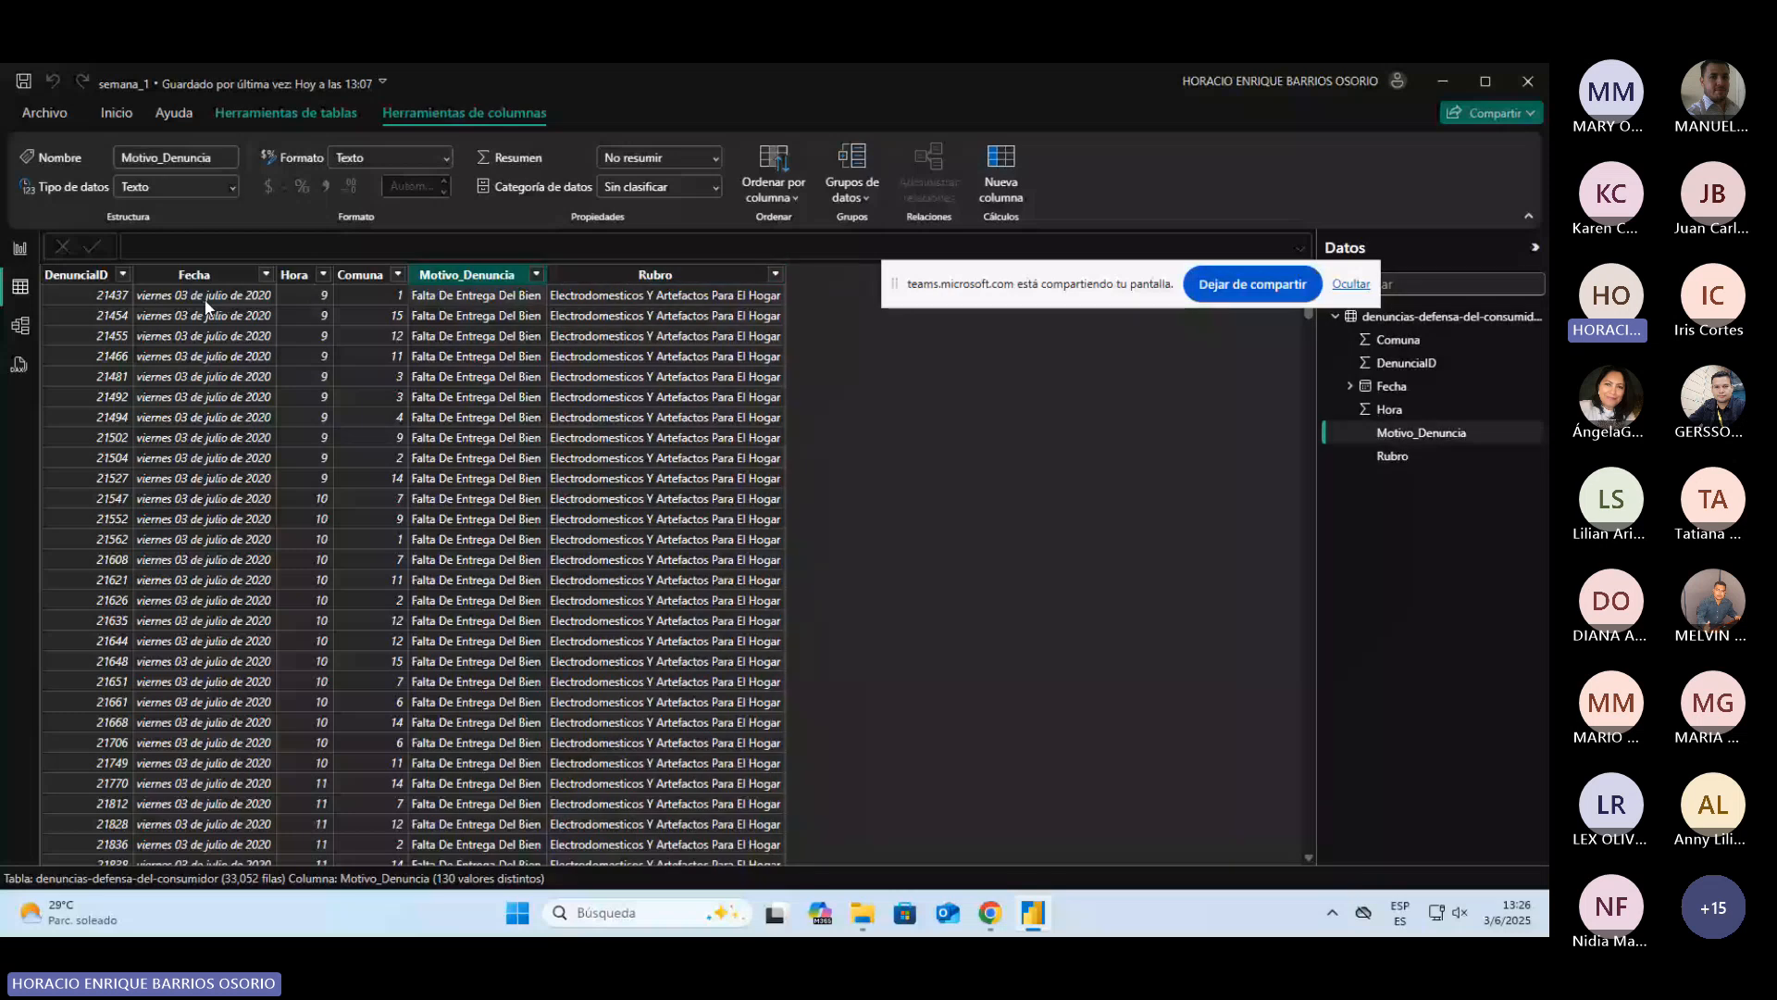
{"action": "left_click", "coordinate": [90, 301]}
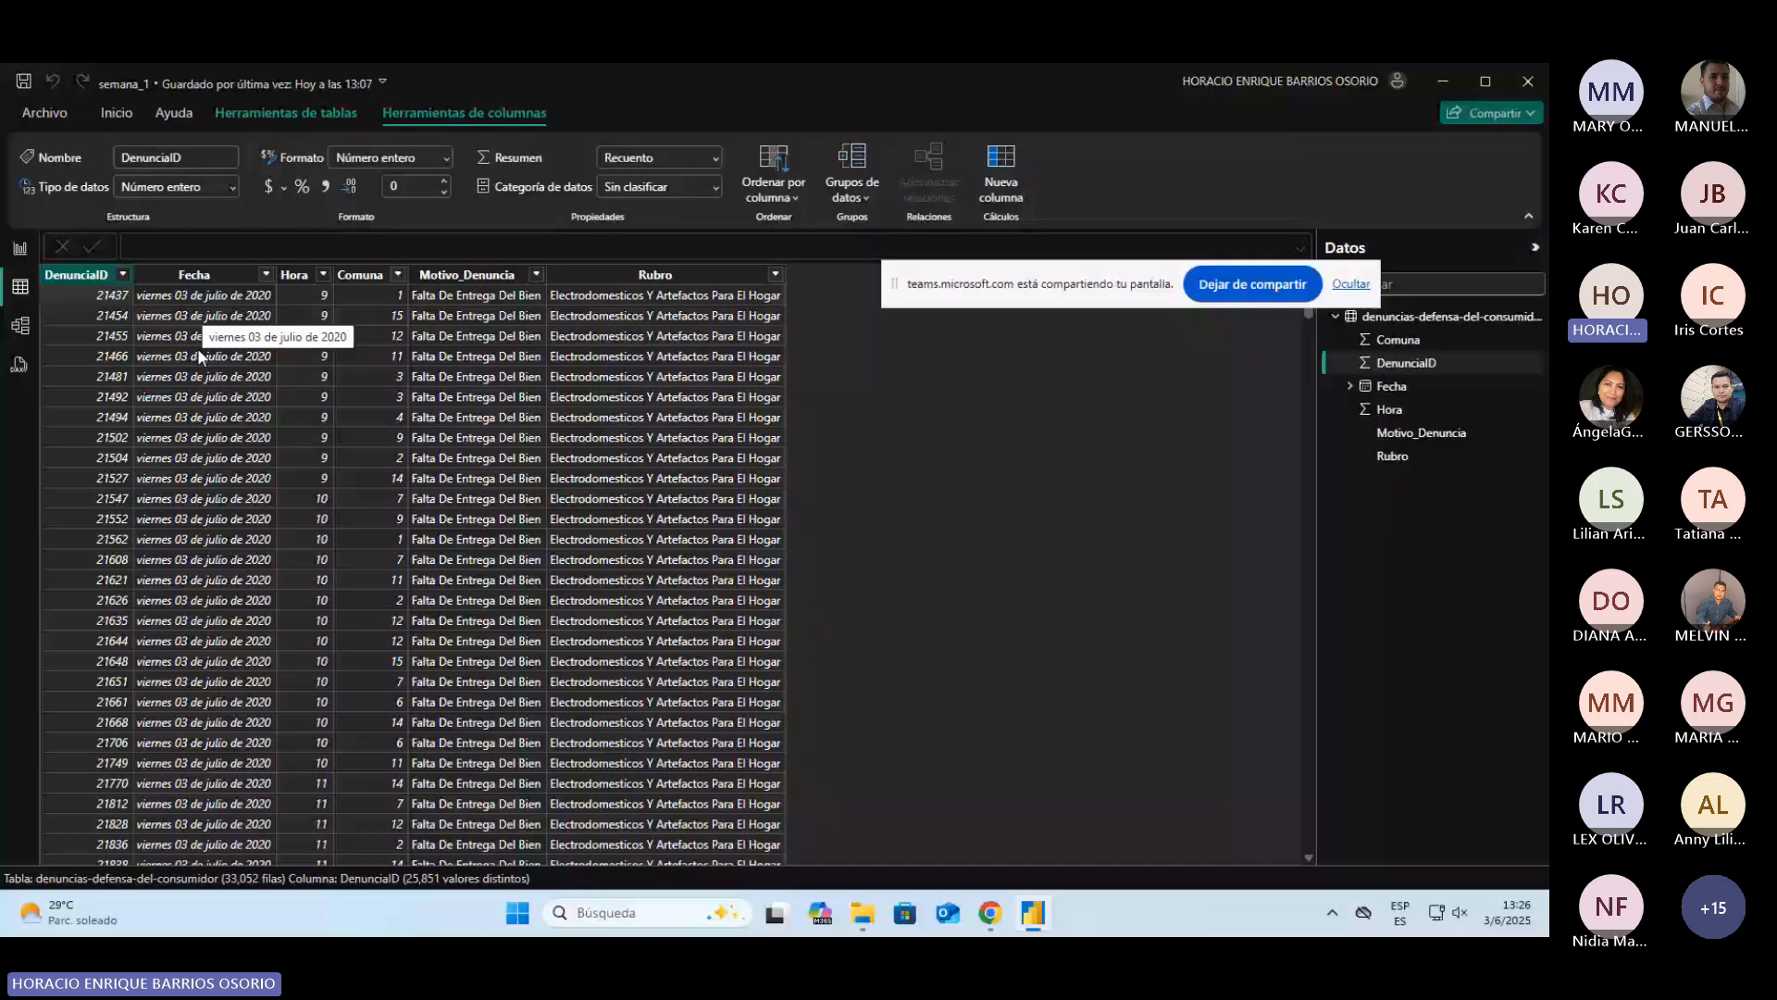
Step: Return to the report page and review the aggregation options of the card's Denuncias hechas field
{"action": "left_click", "coordinate": [19, 248]}
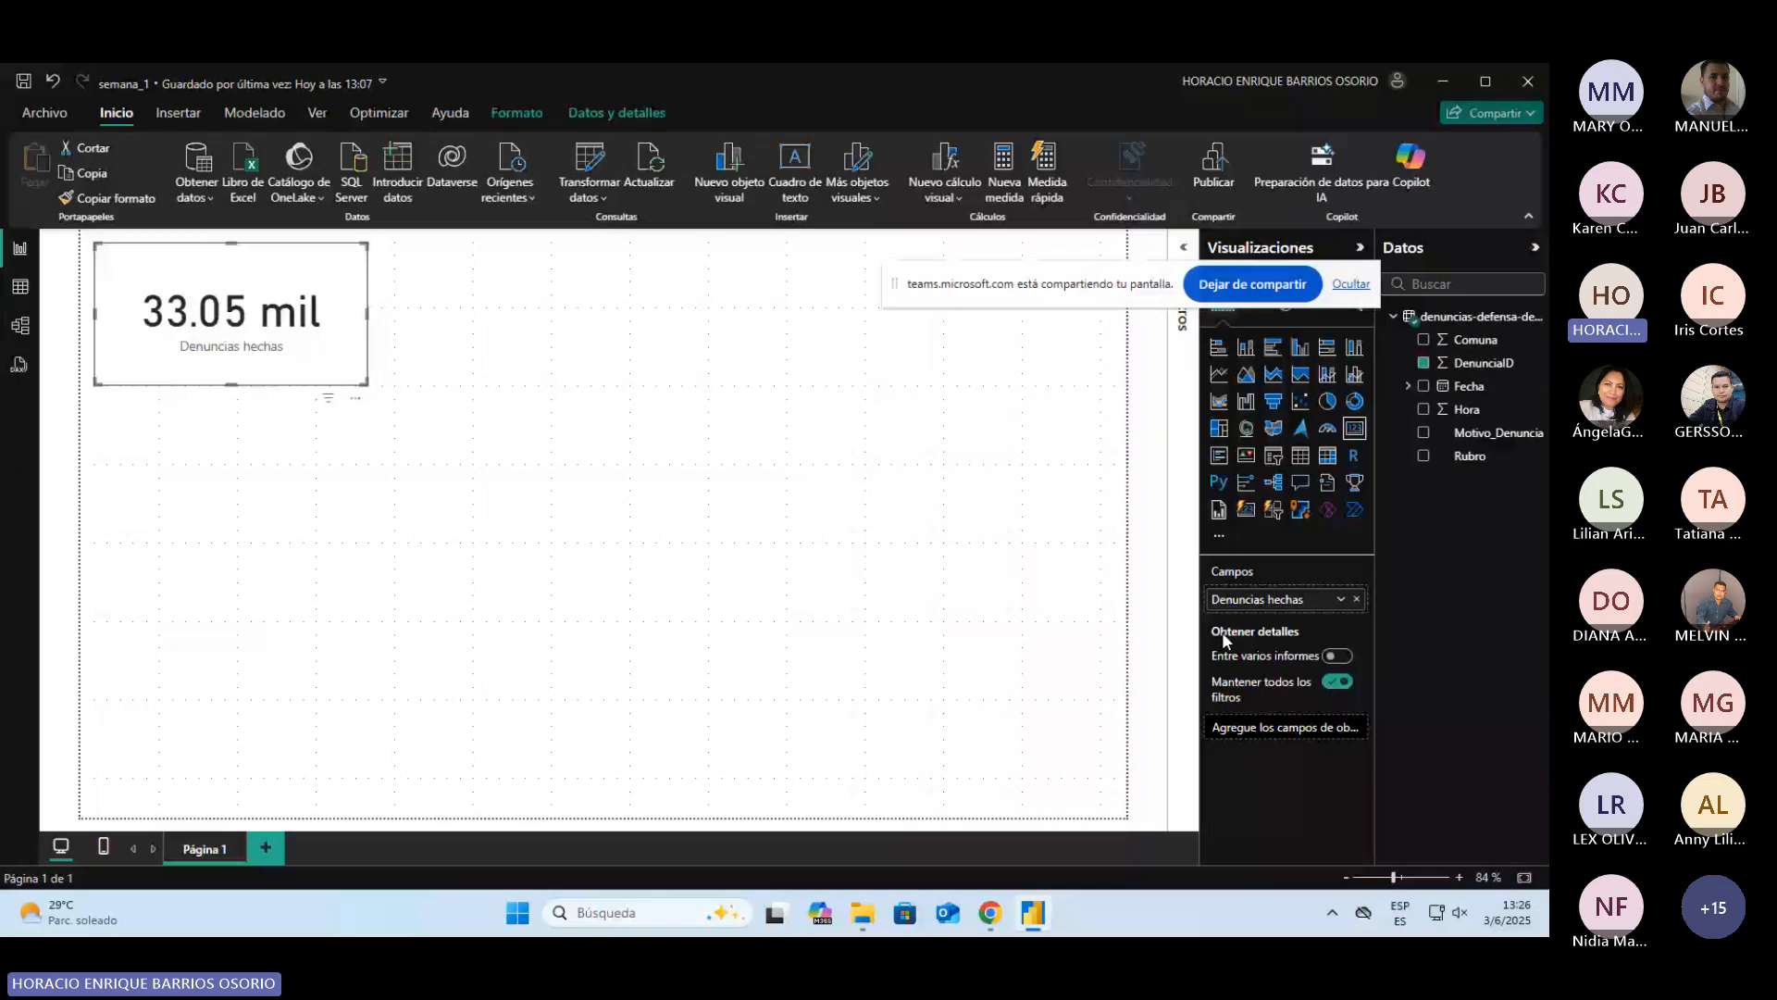
{"action": "left_click", "coordinate": [1341, 599]}
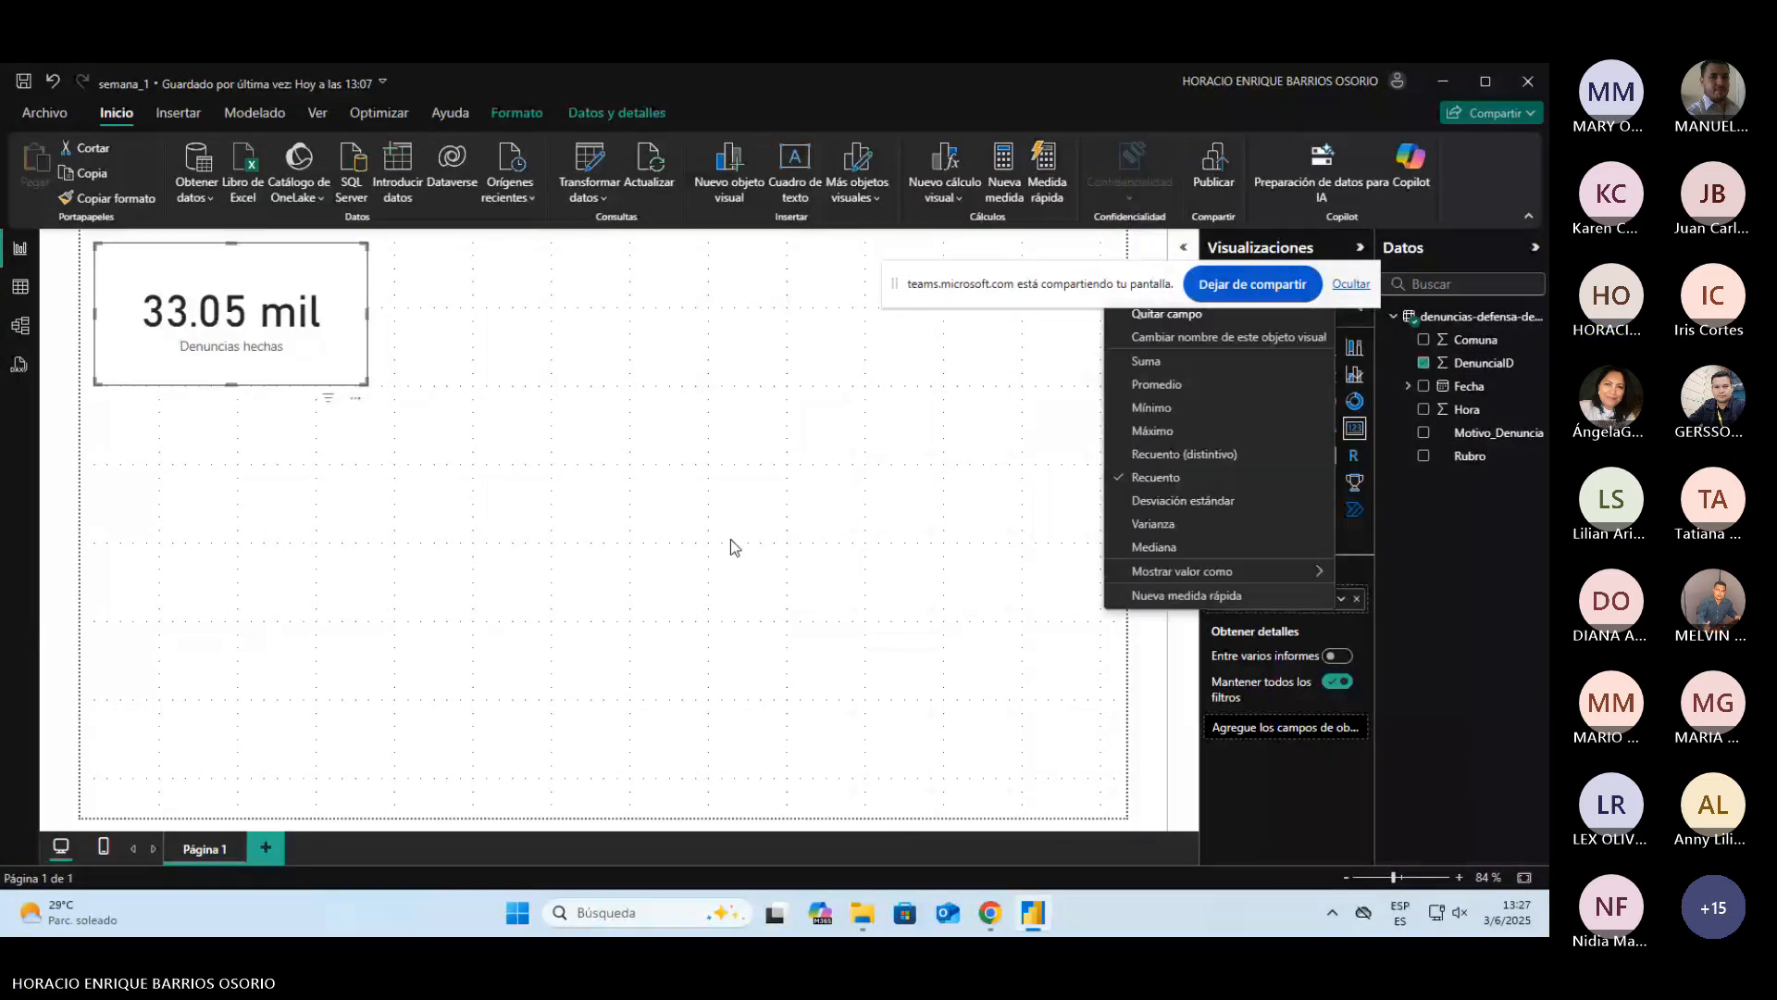
{"action": "key", "text": "Escape"}
Step: Compare the Denuncias hechas card with the table's row count and the Fecha column's distinct-value count in the table view
{"action": "left_click", "coordinate": [19, 288]}
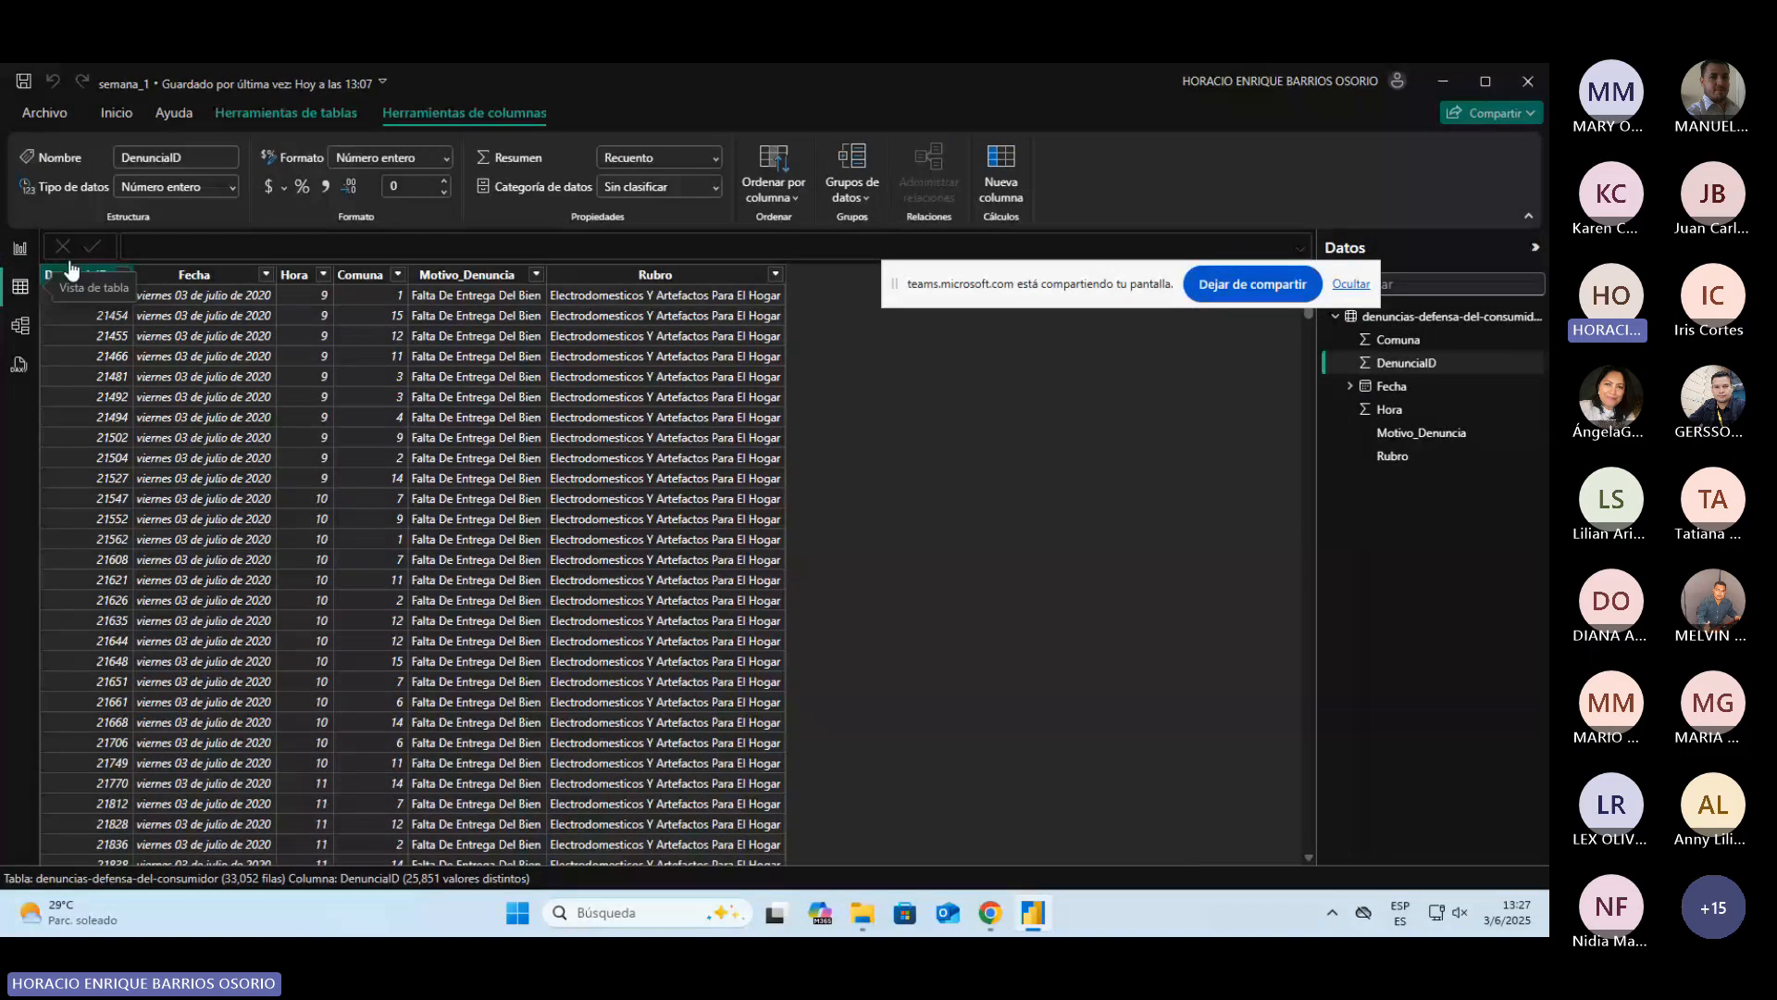
{"action": "left_click", "coordinate": [197, 275]}
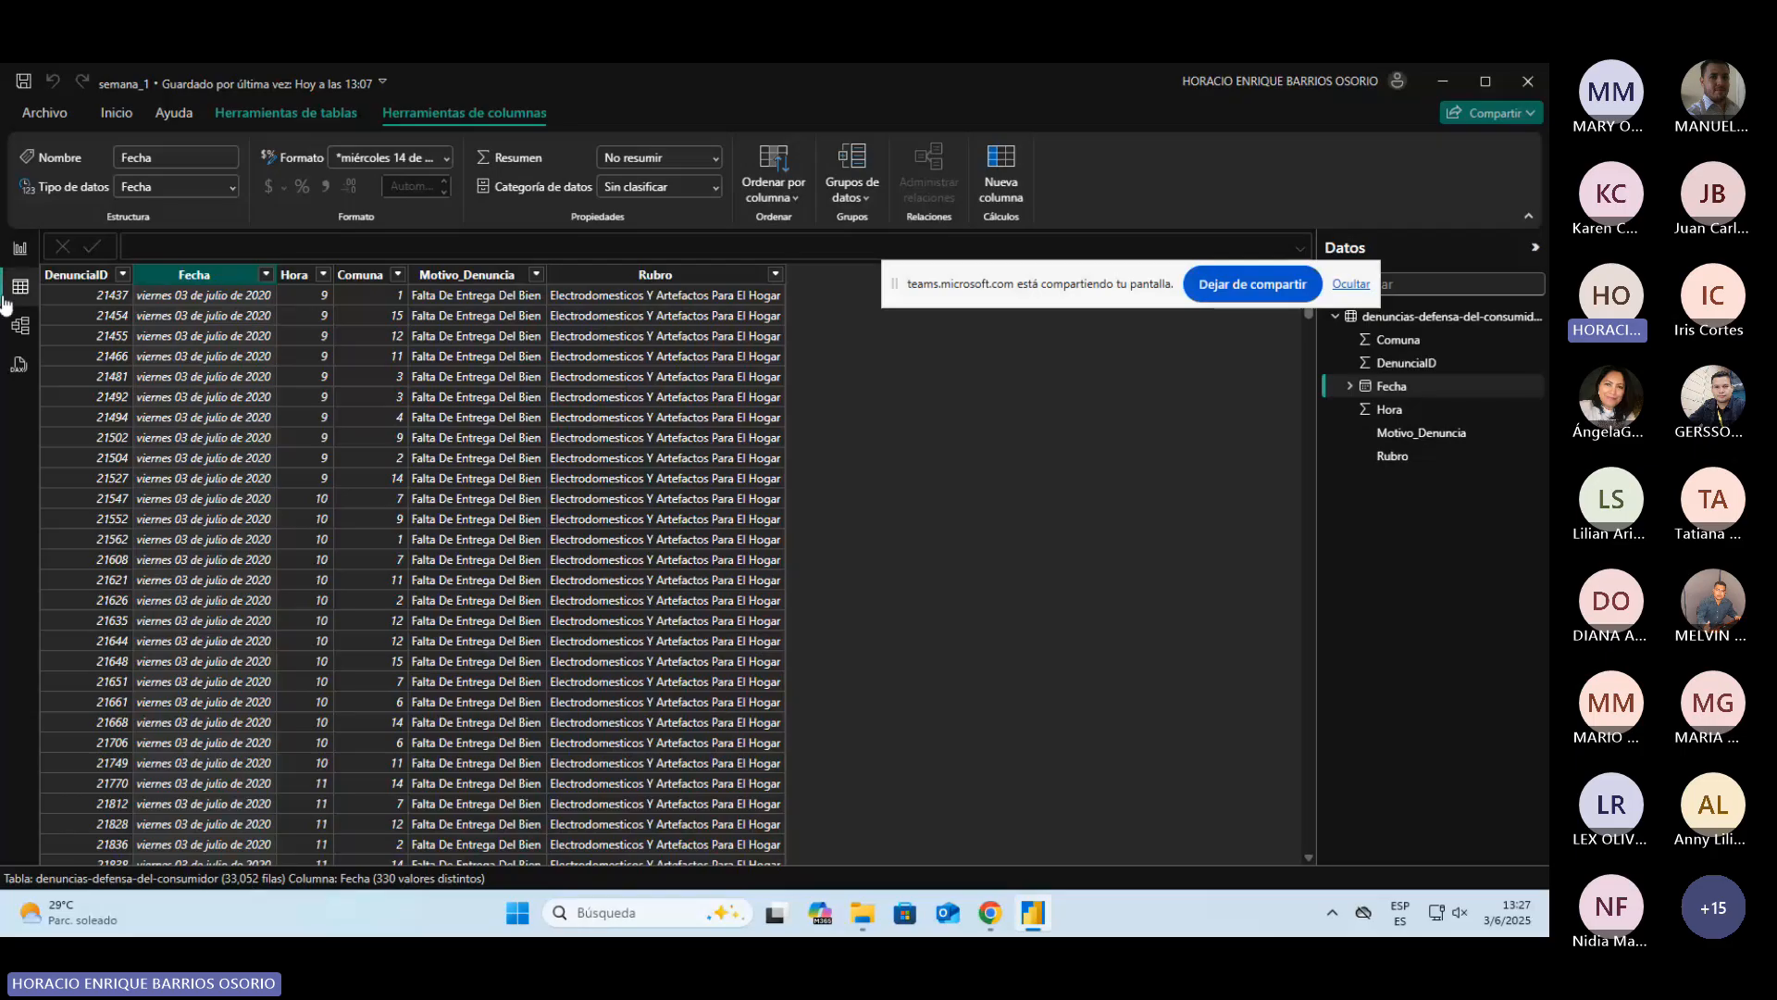
{"action": "left_click", "coordinate": [20, 250]}
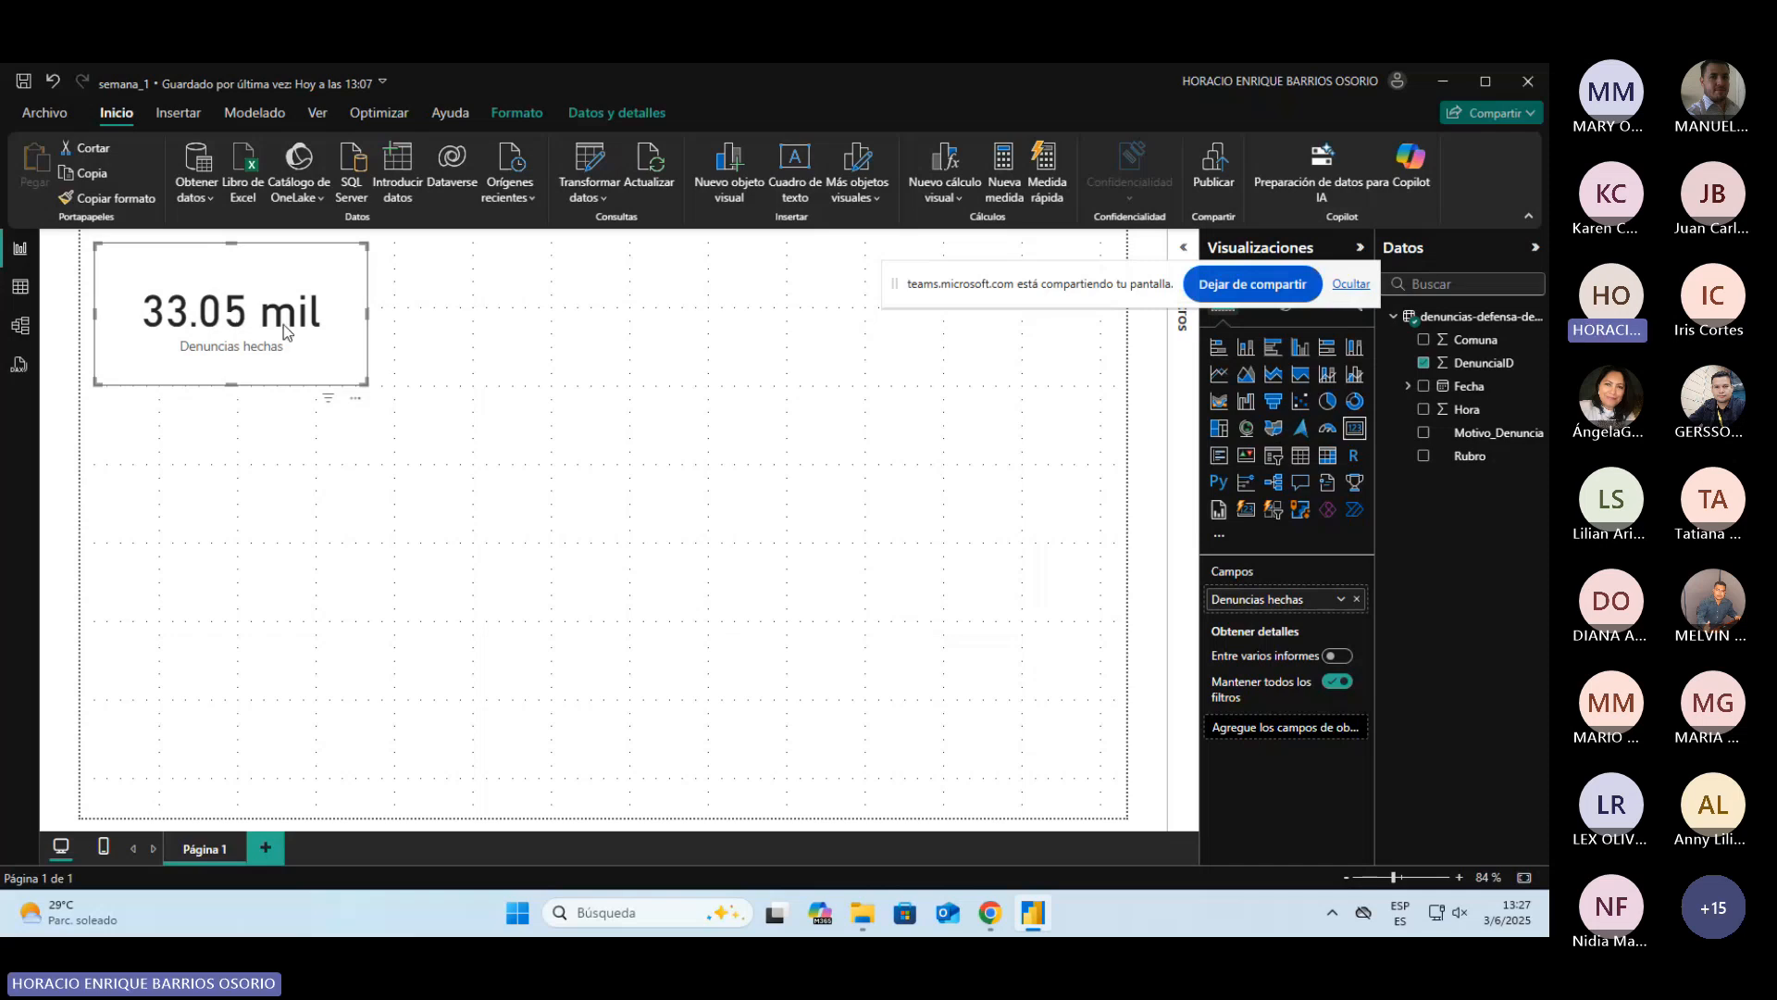
{"action": "left_click", "coordinate": [20, 288]}
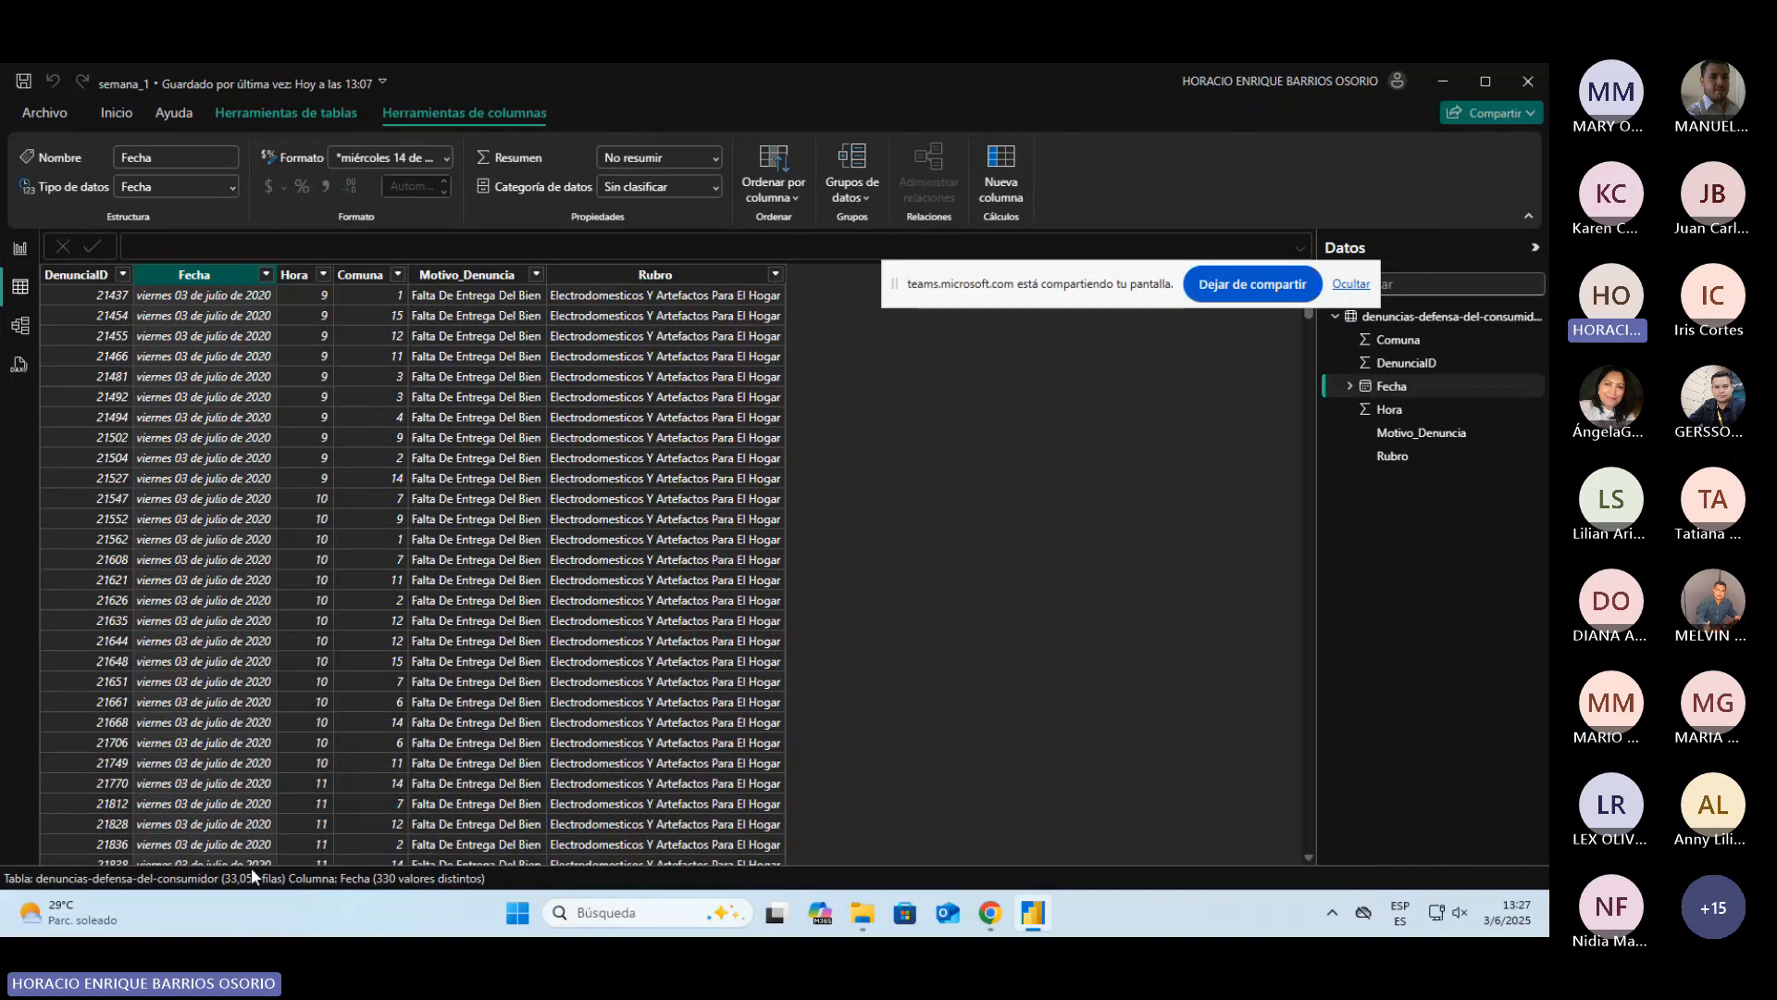
{"action": "left_click", "coordinate": [20, 248]}
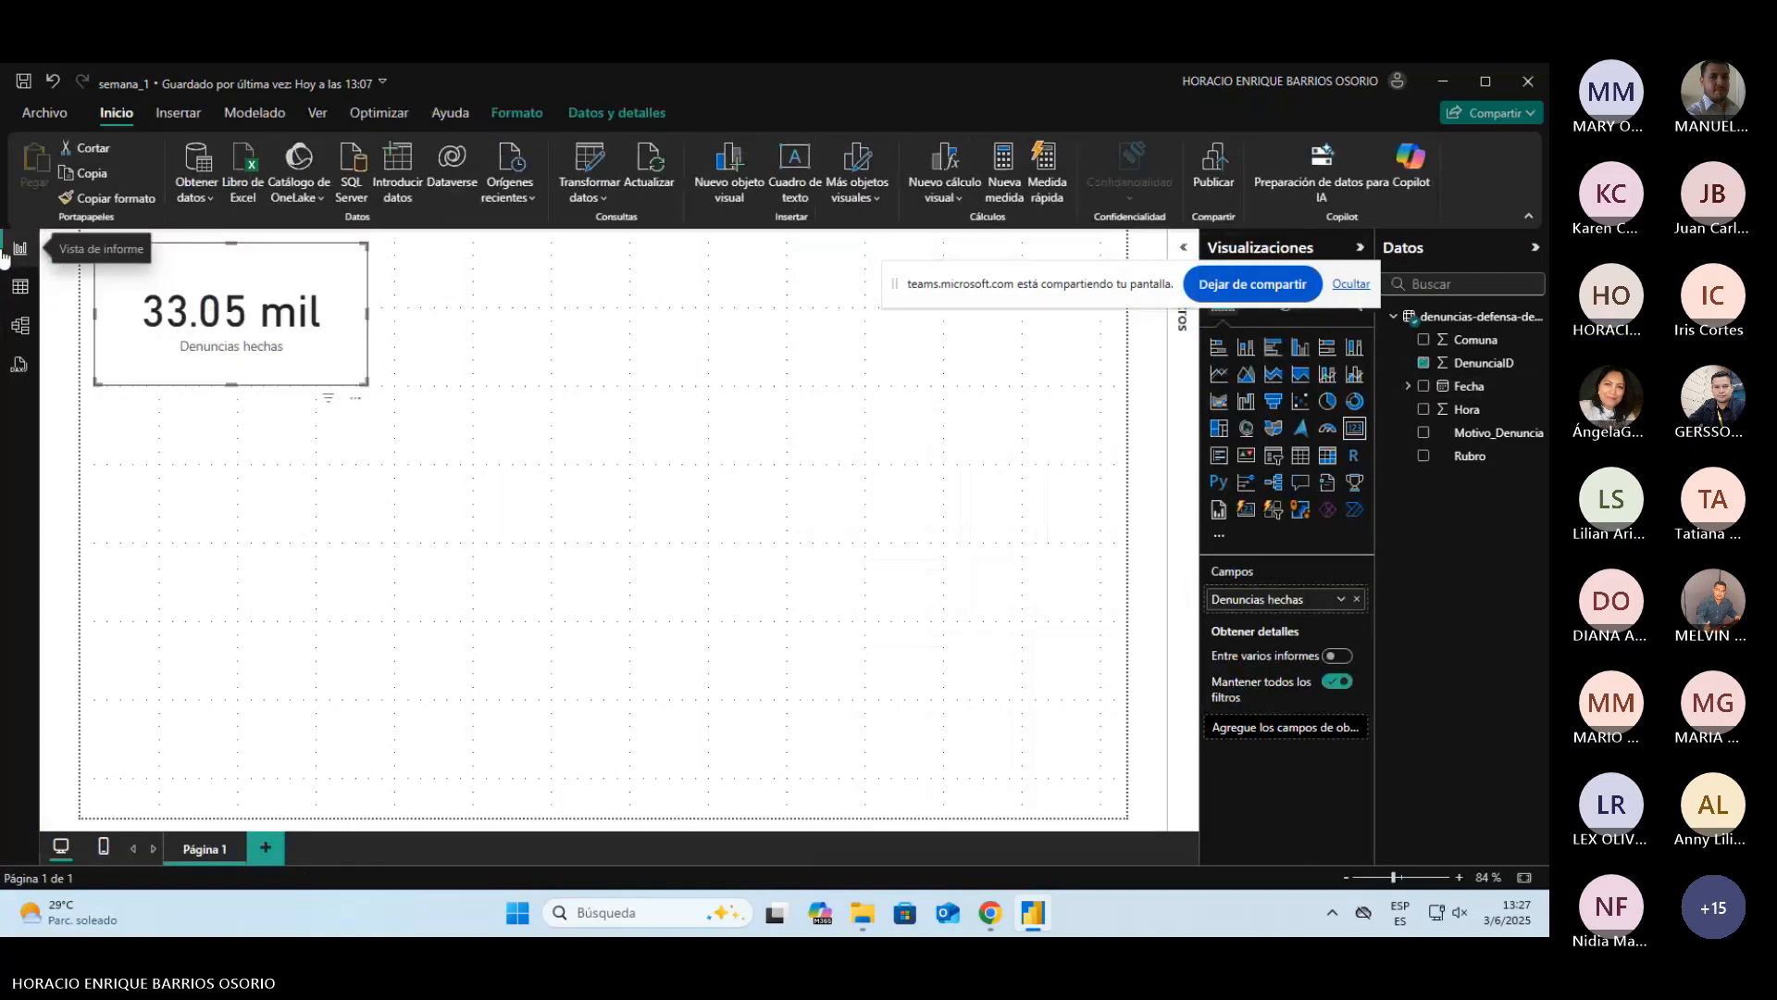
Step: Move the screen-sharing notice clear of the visualization settings and recheck the aggregation options of Denuncias hechas
{"action": "left_click_drag", "start_coordinate": [894, 283], "coordinate": [459, 867]}
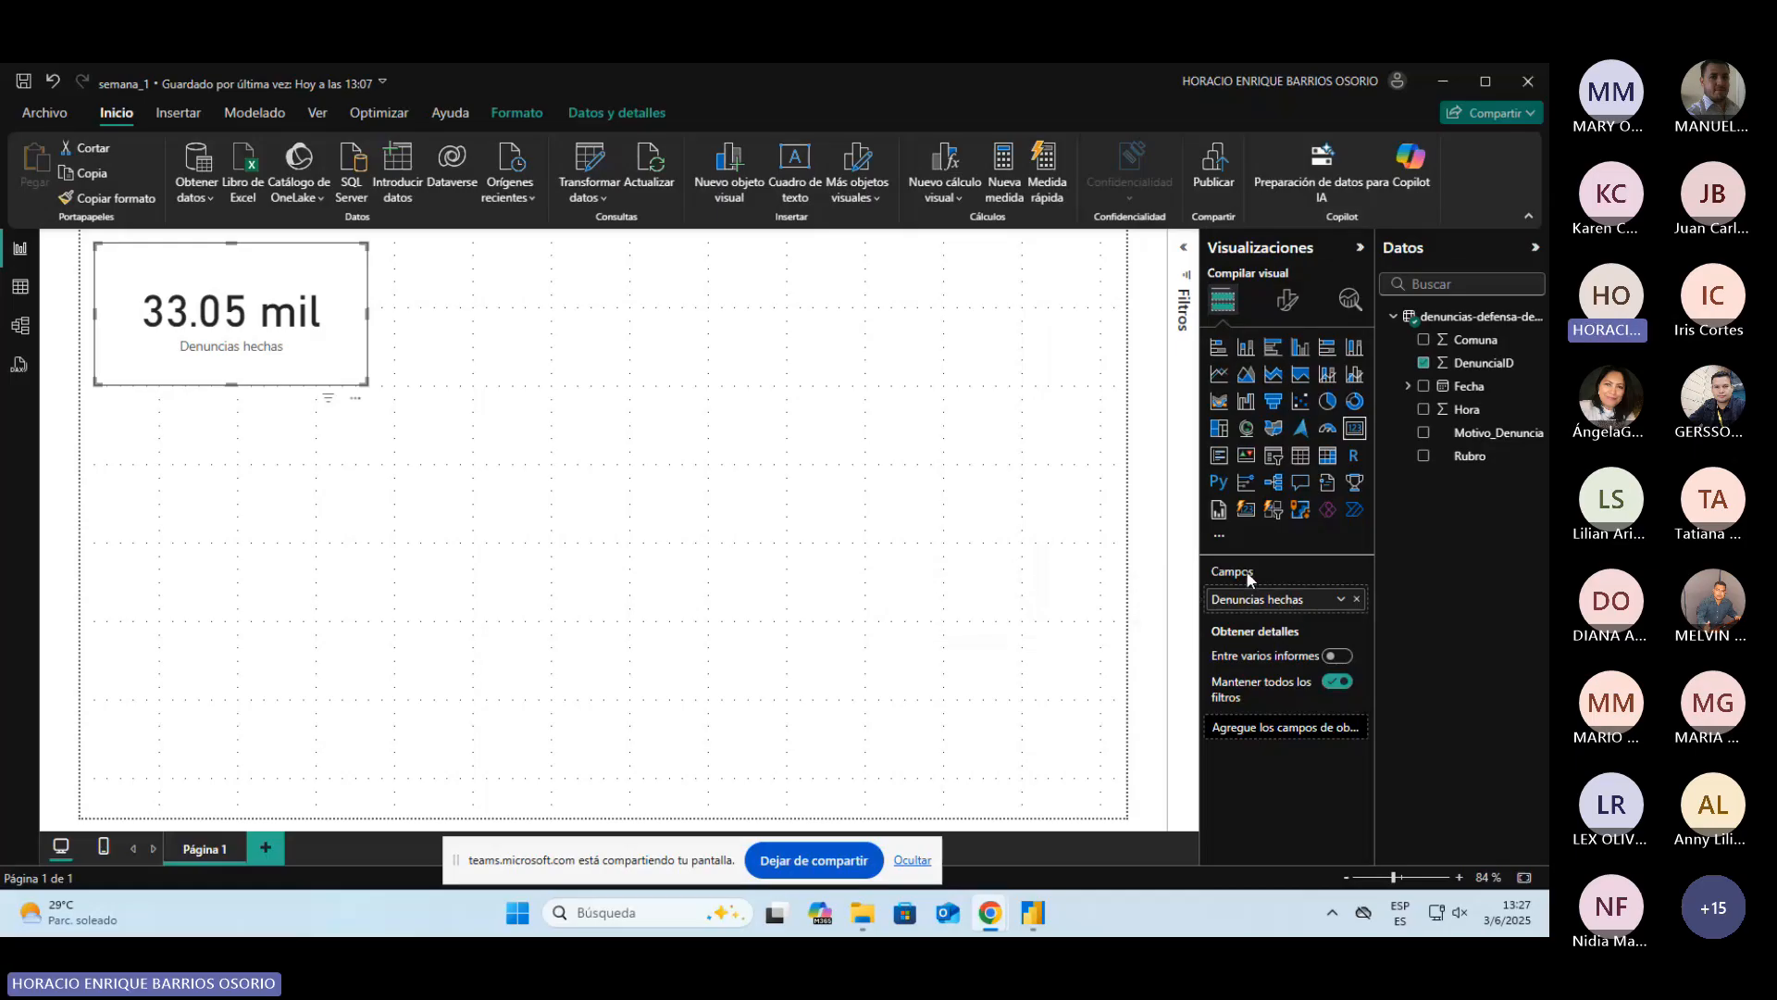
{"action": "left_click", "coordinate": [1340, 599]}
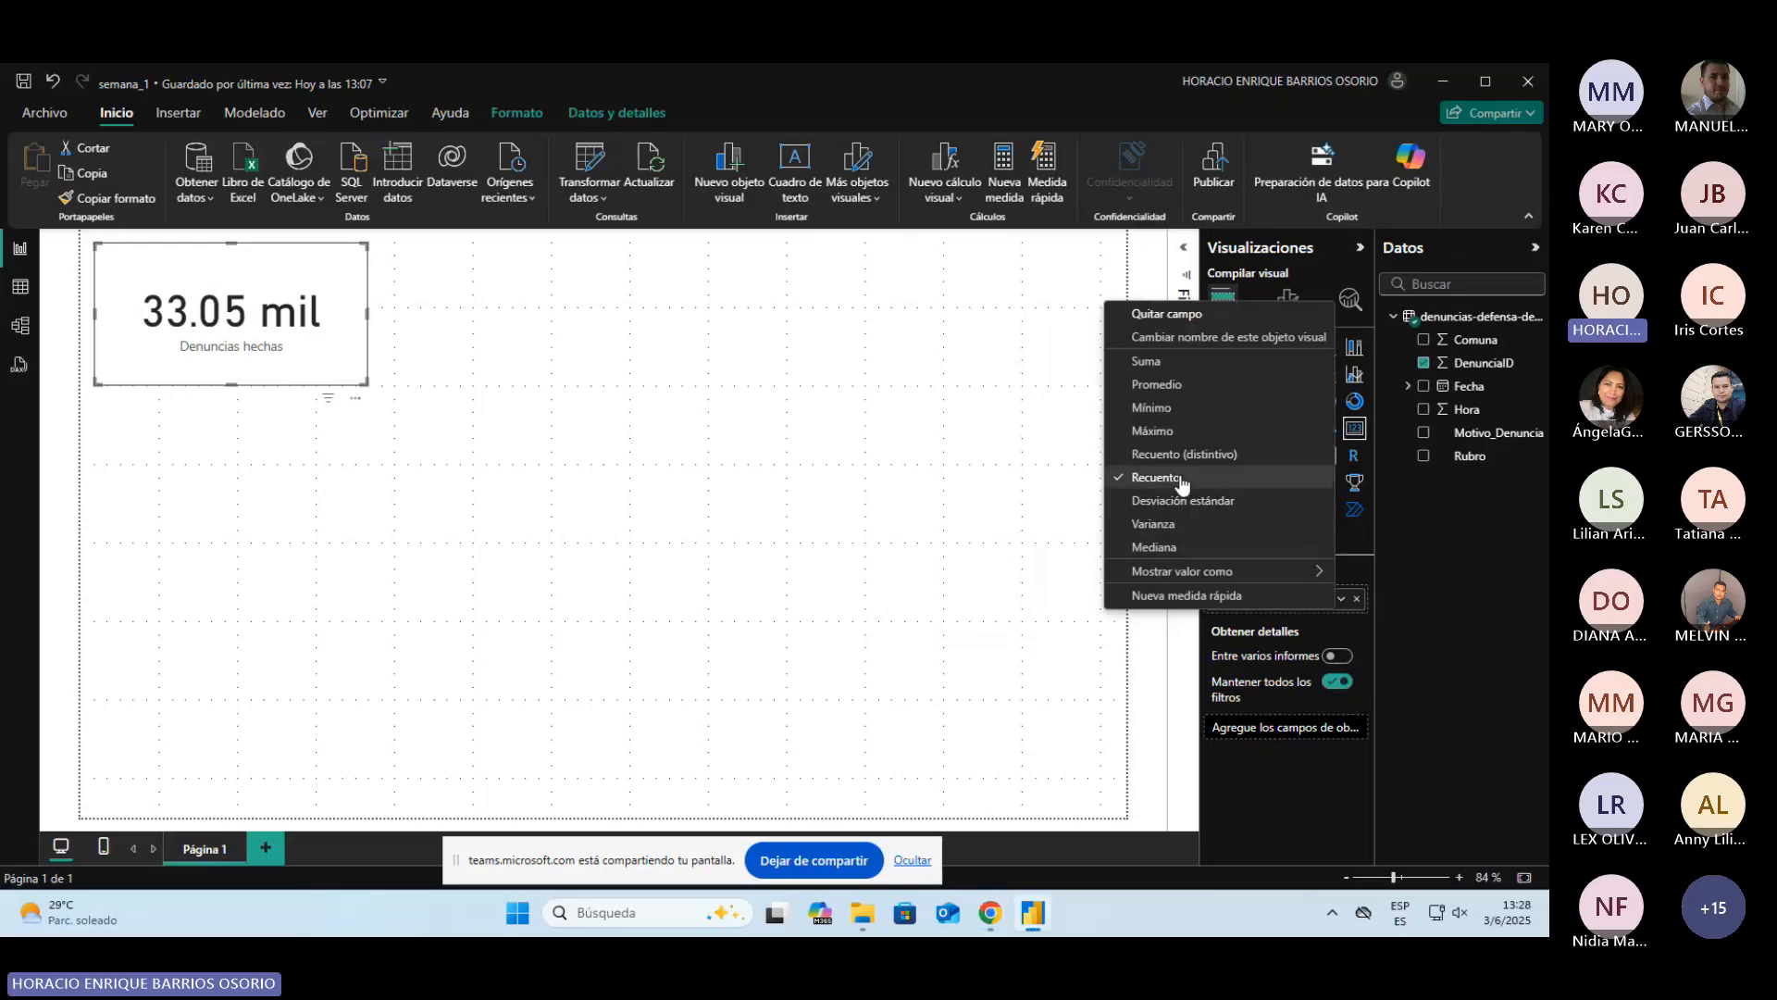
{"action": "left_click", "coordinate": [1220, 297]}
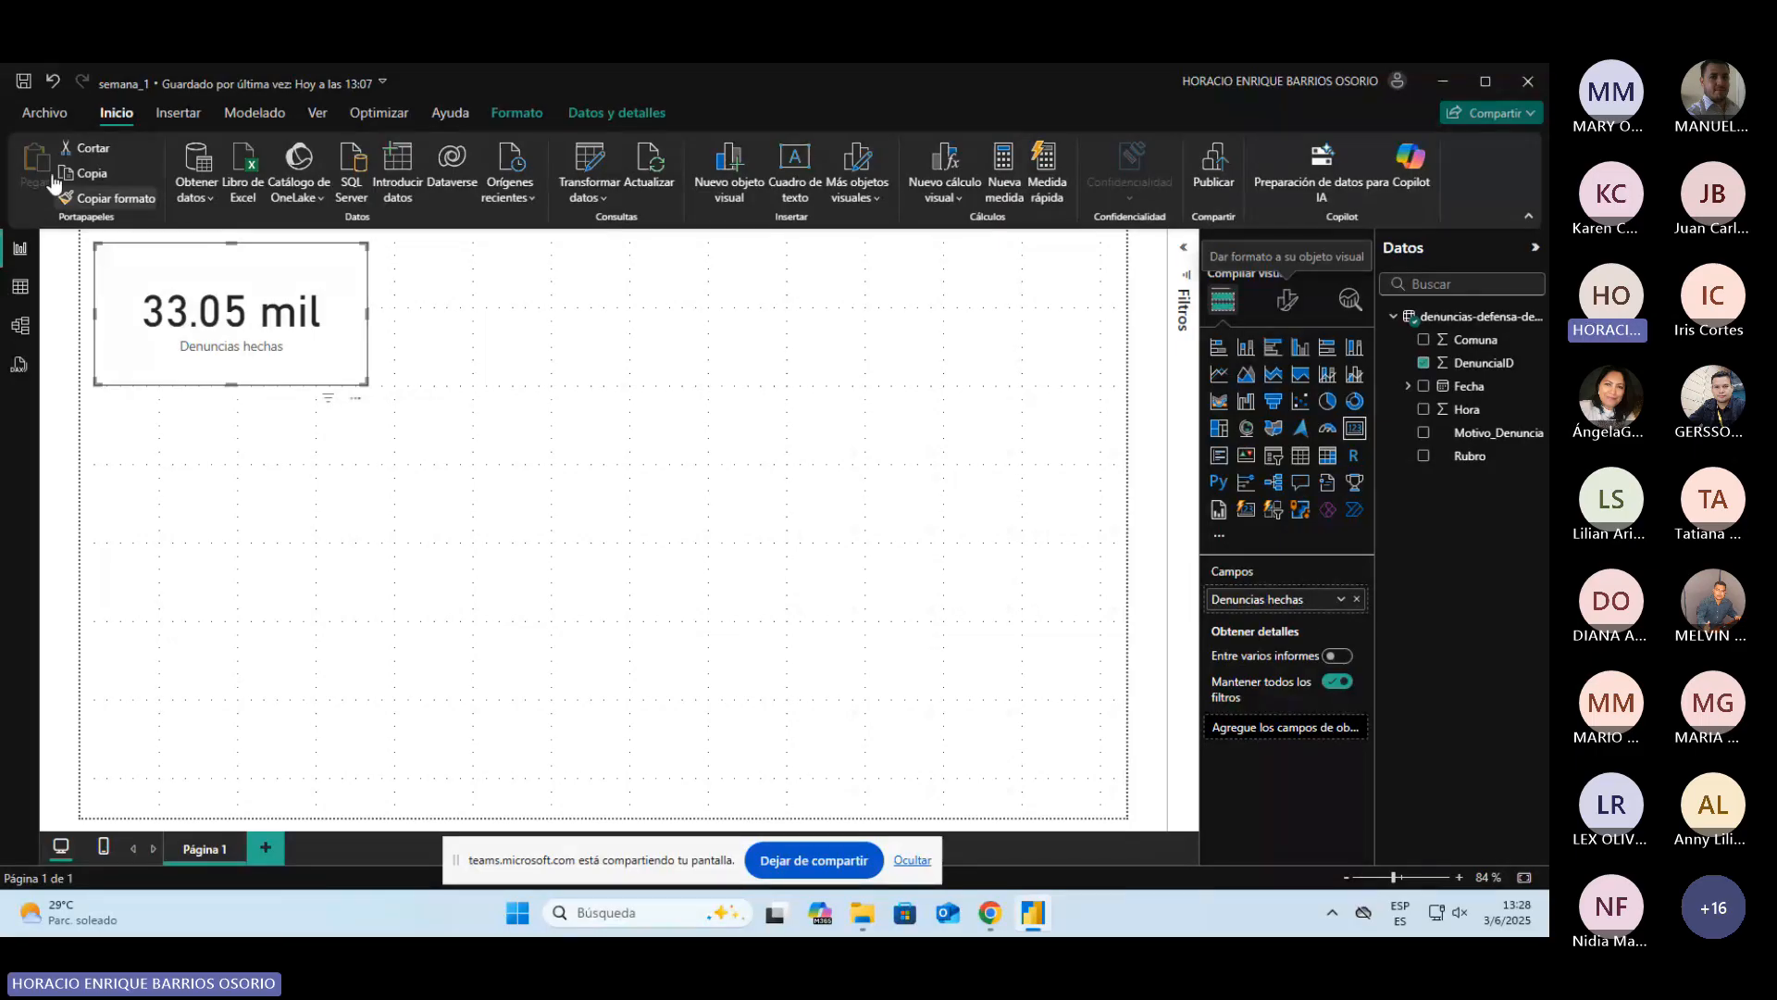
Step: Search the card's format settings for "colo" and "fondo", and clear the search
{"action": "left_click", "coordinate": [1288, 300]}
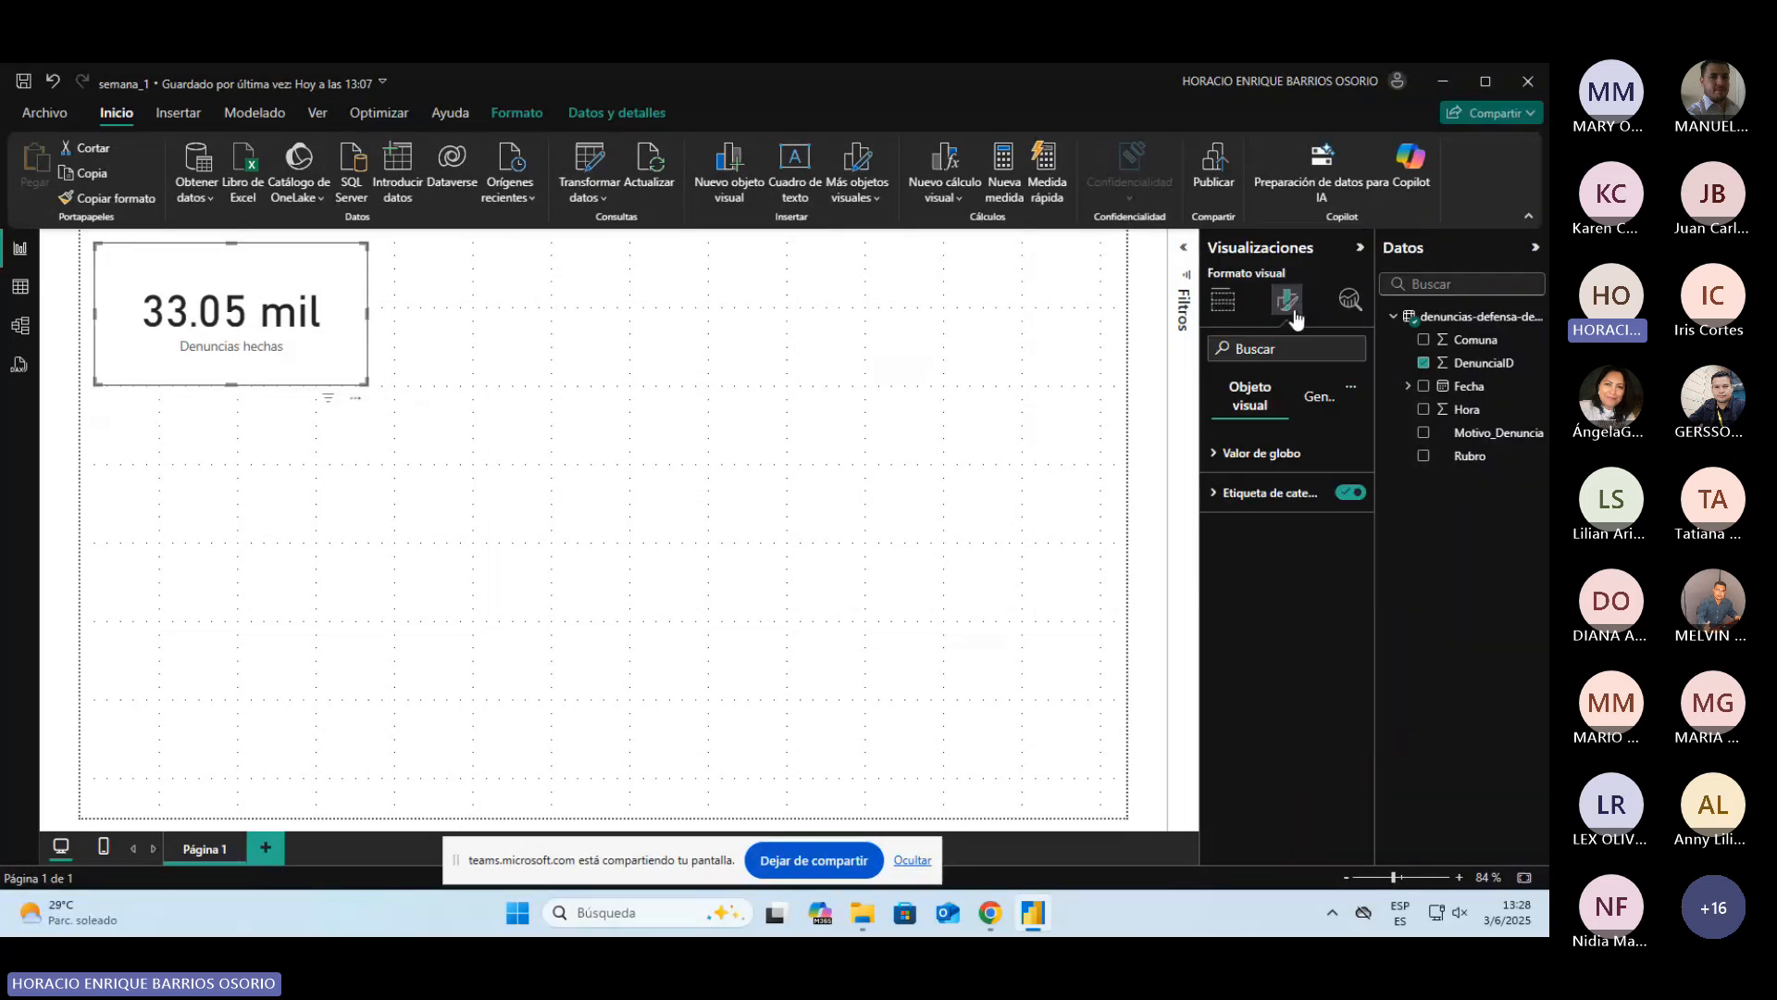
{"action": "left_click", "coordinate": [1250, 347]}
{"action": "type", "text": "colo"}
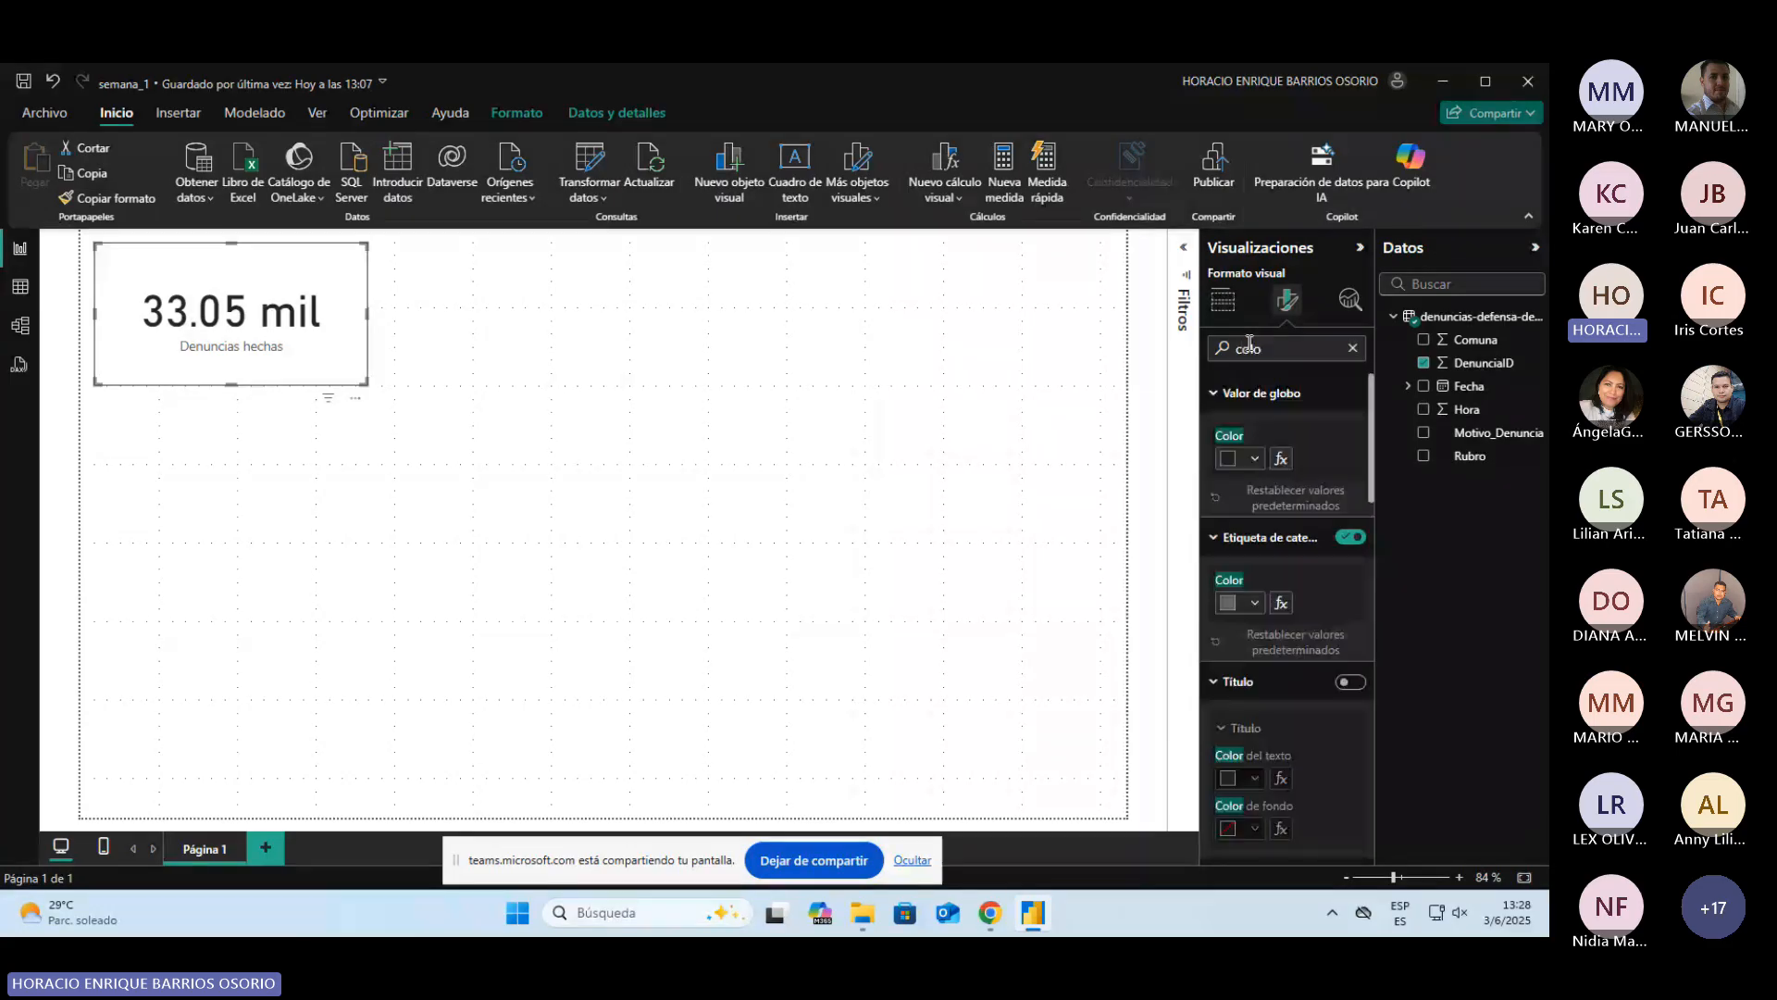
{"action": "key", "text": "BackSpace"}
{"action": "key", "text": "BackSpace"}
{"action": "key", "text": "BackSpace"}
{"action": "key", "text": "BackSpace"}
{"action": "type", "text": "fondo"}
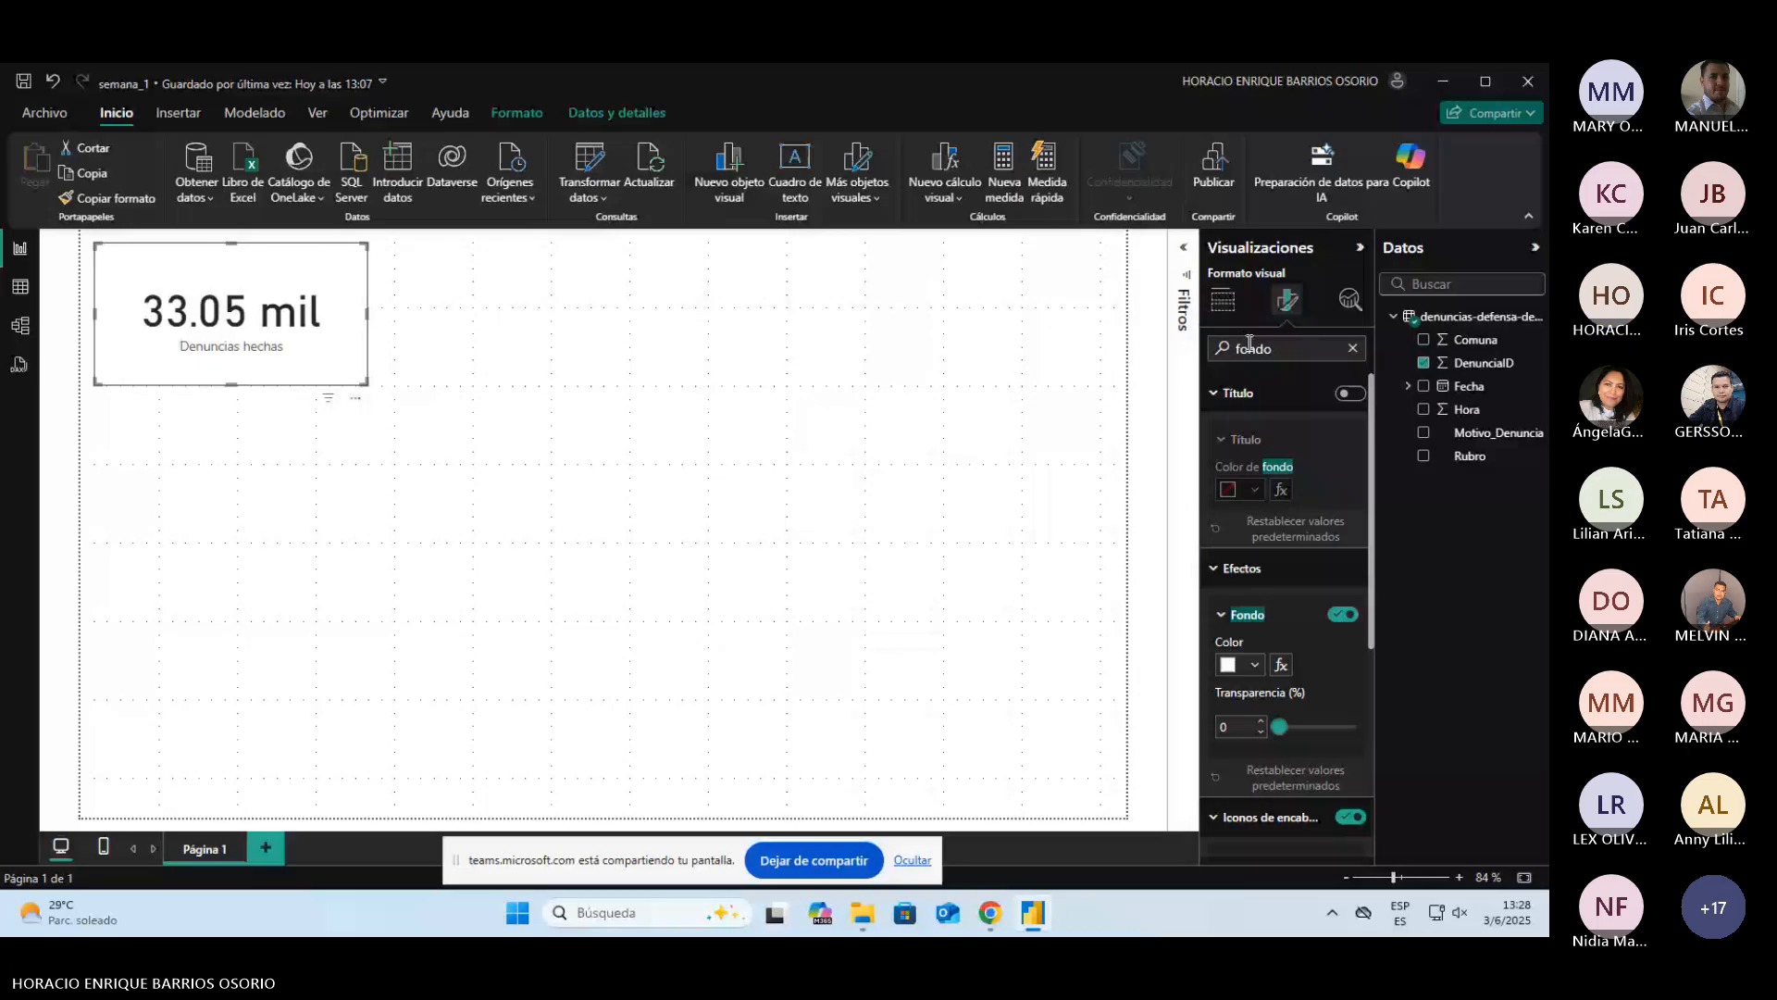
{"action": "key", "text": "BackSpace"}
{"action": "key", "text": "BackSpace"}
{"action": "key", "text": "BackSpace"}
{"action": "key", "text": "BackSpace"}
{"action": "key", "text": "BackSpace"}
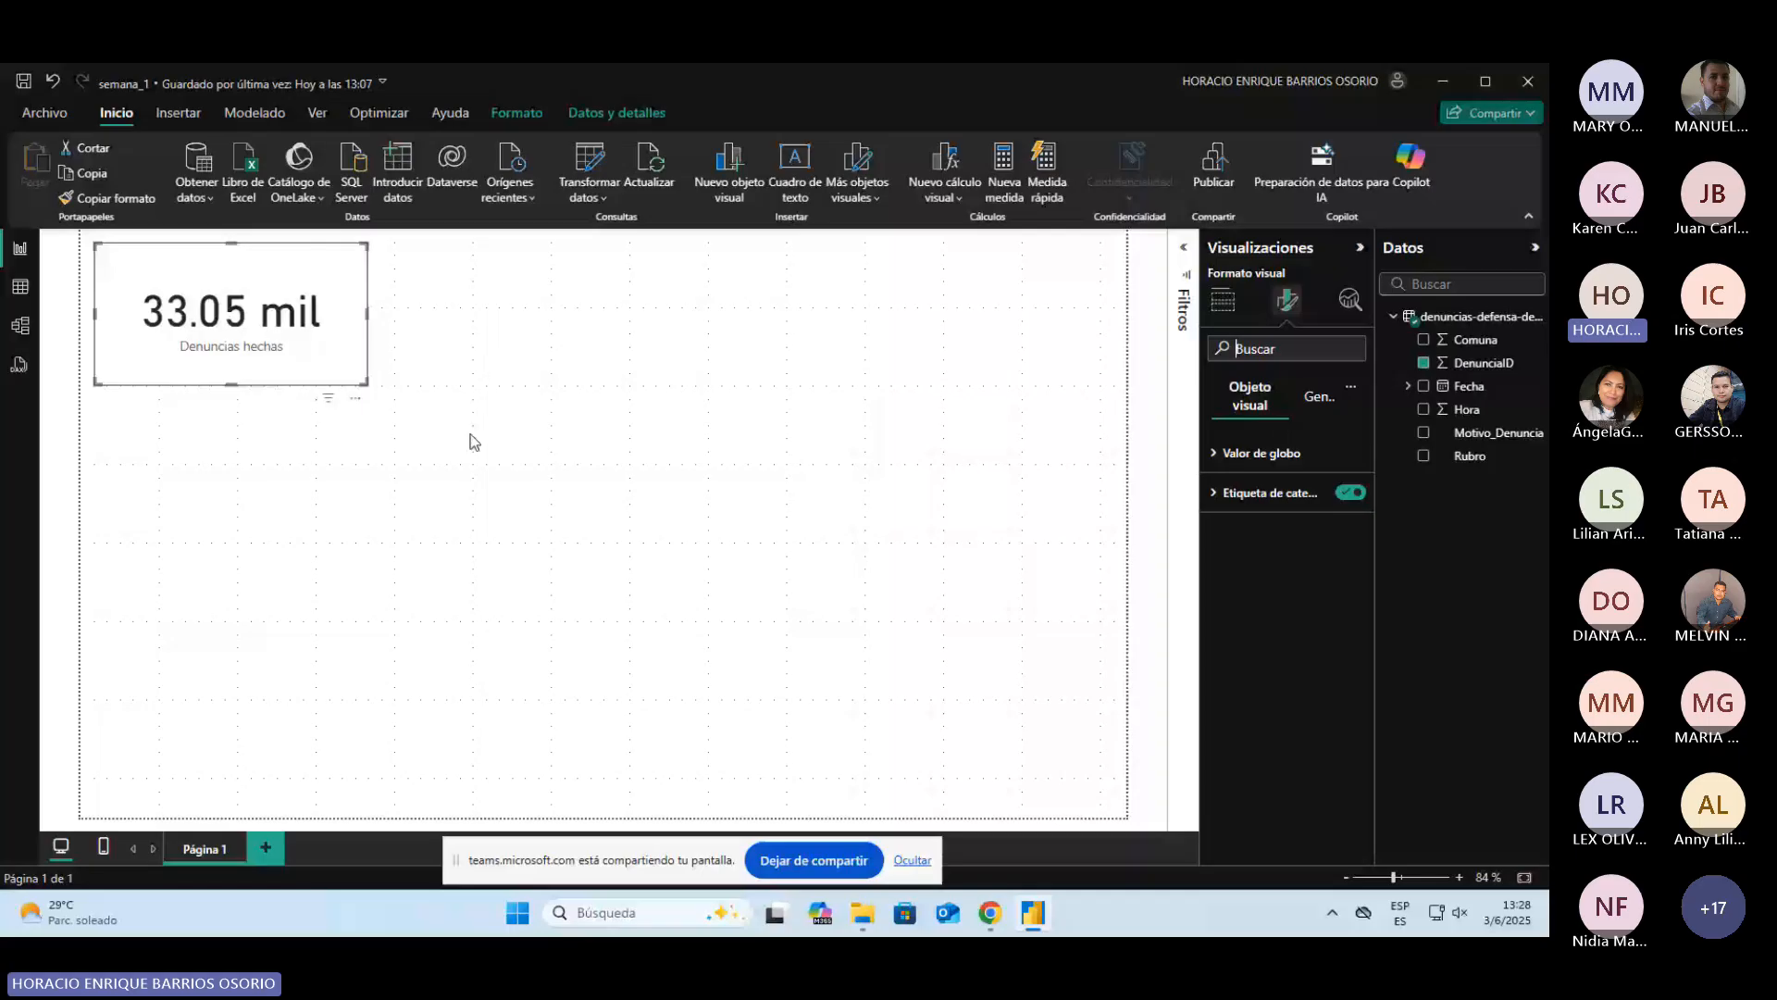
Step: Look over the card's general format categories and try bold and underline on its Valor de globo text
{"action": "left_click", "coordinate": [211, 255]}
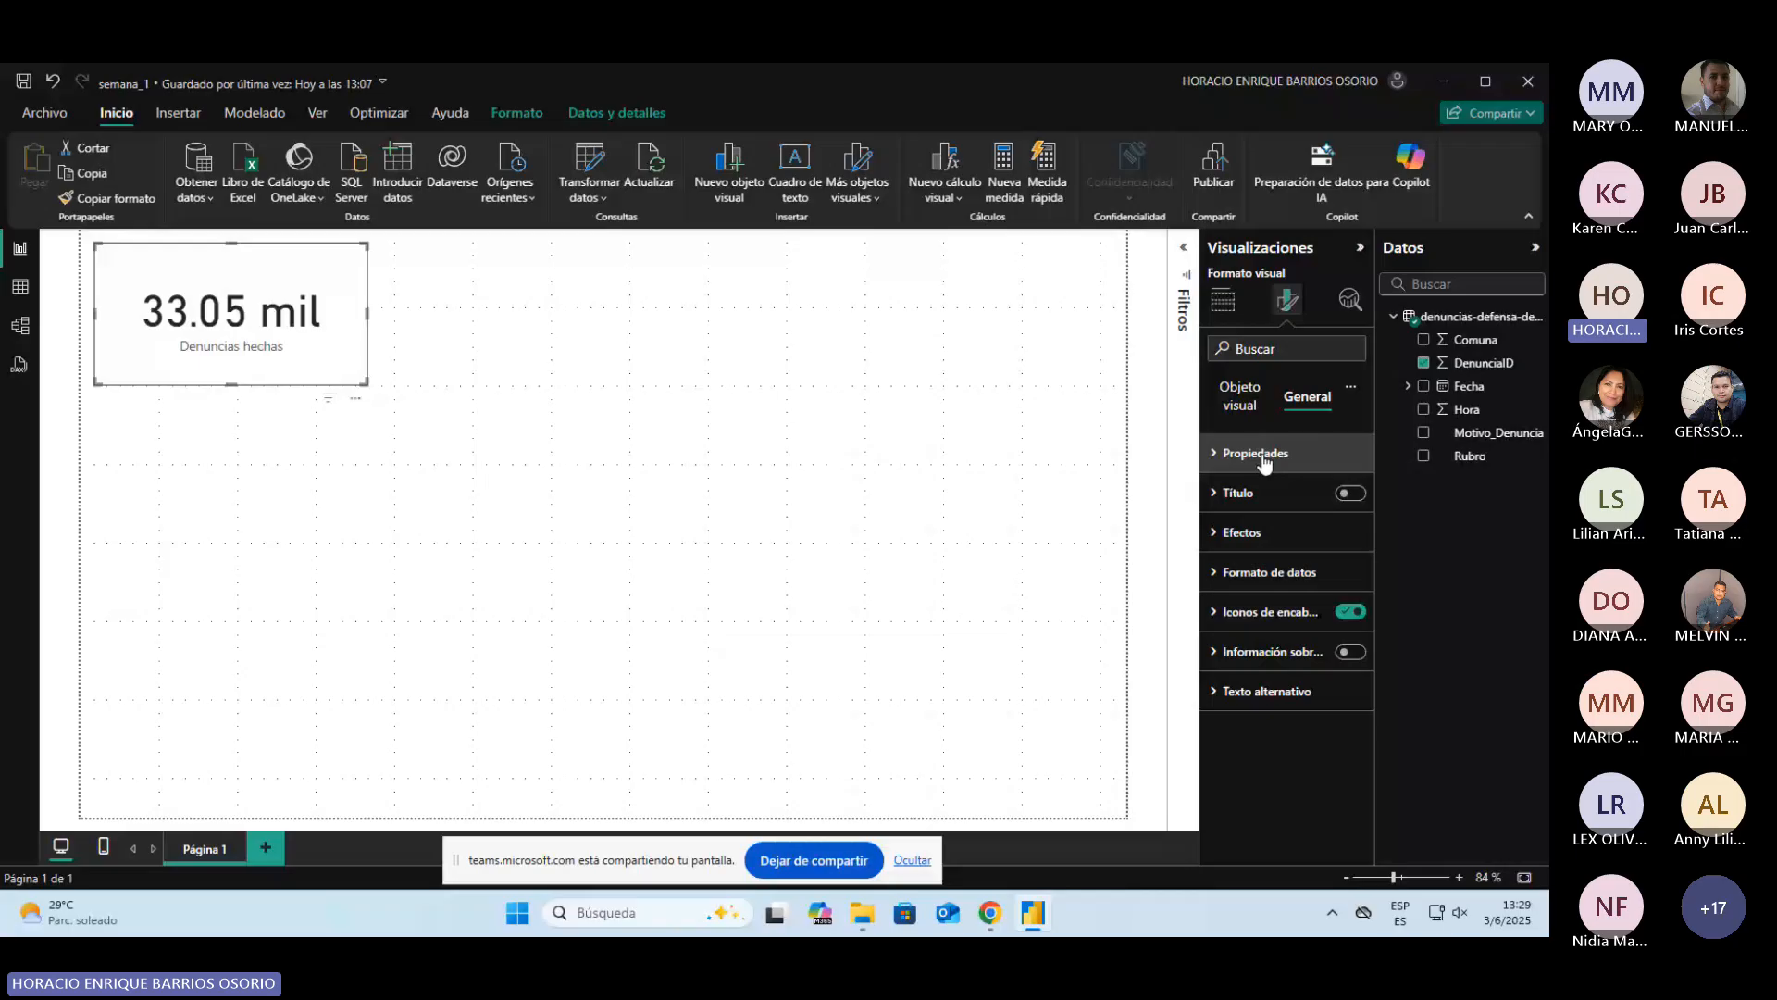
{"action": "left_click", "coordinate": [1236, 402]}
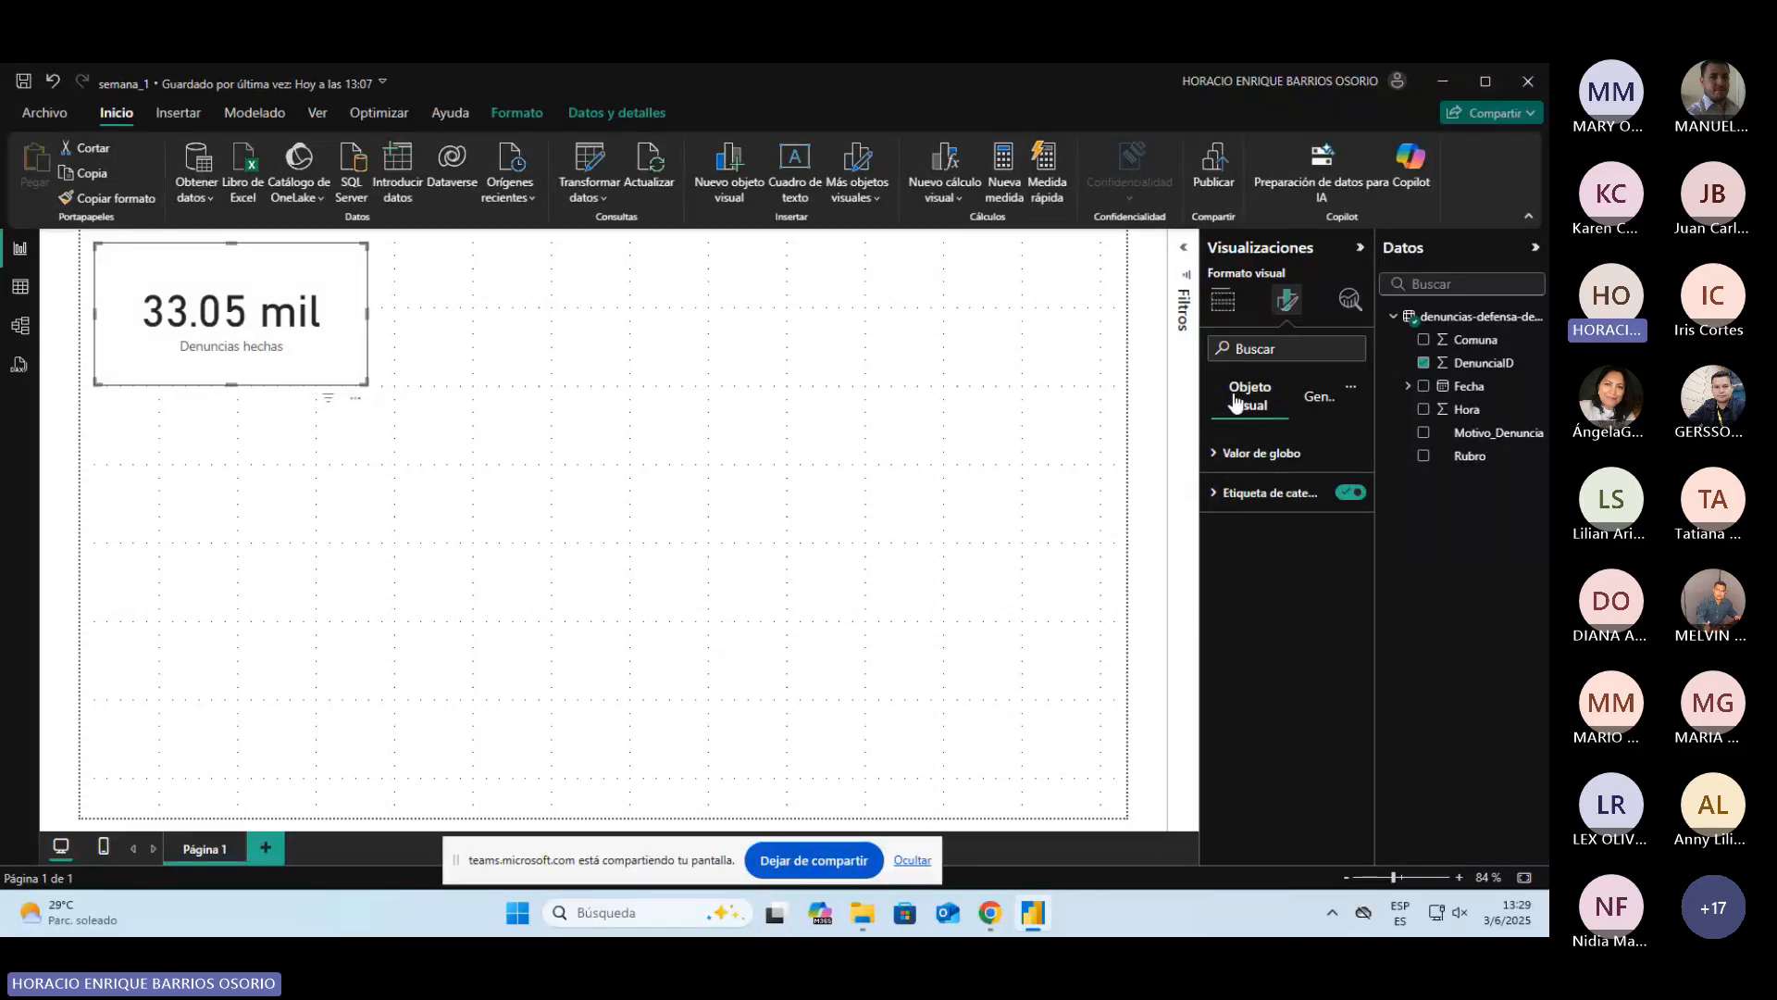
{"action": "left_click", "coordinate": [1215, 456]}
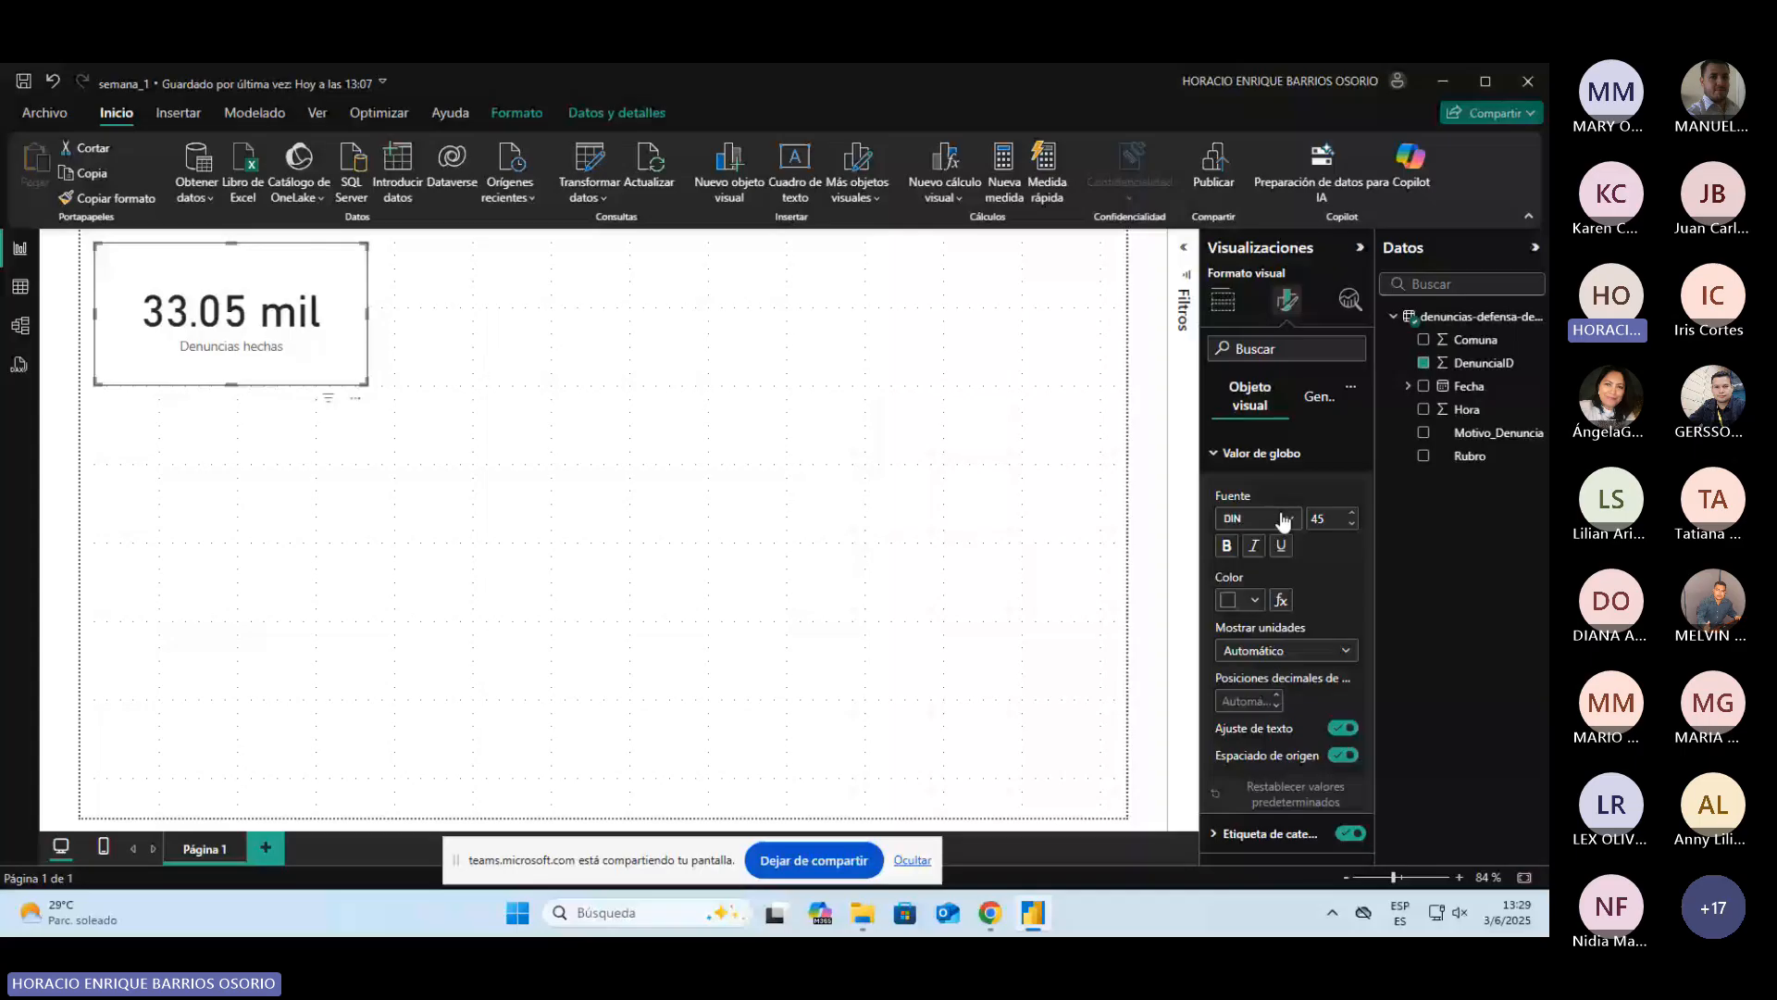
{"action": "left_click", "coordinate": [1227, 548]}
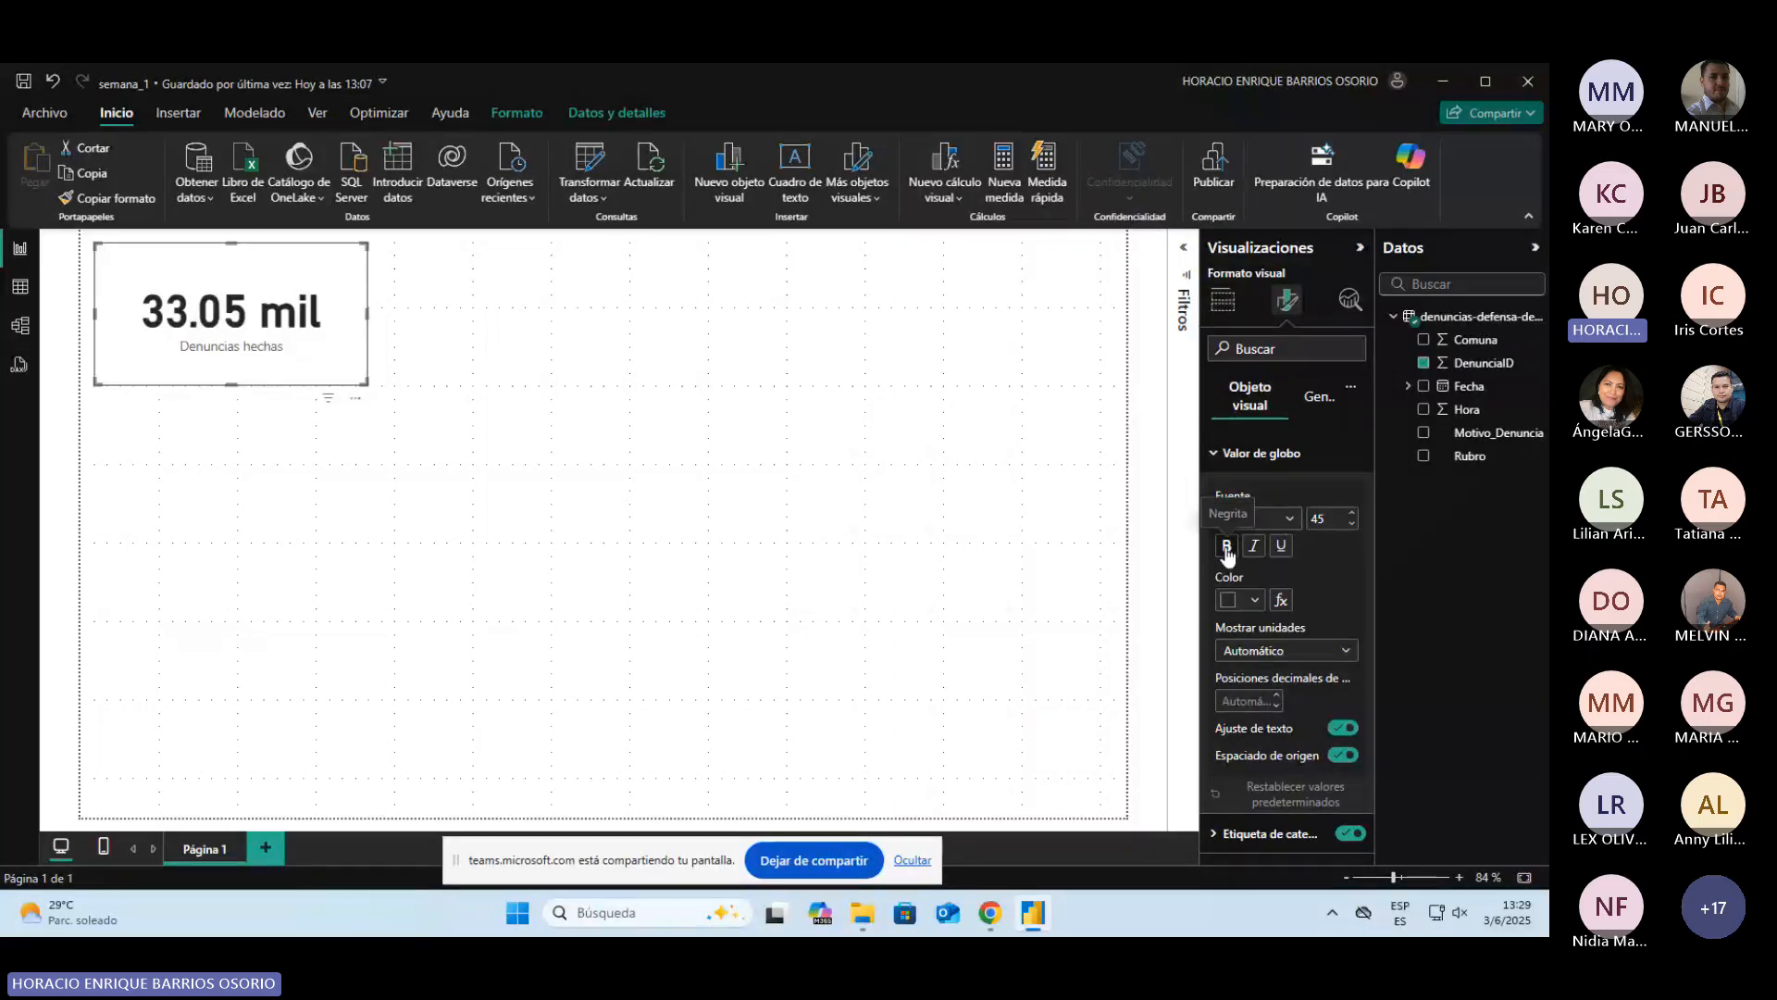
{"action": "left_click", "coordinate": [1280, 546]}
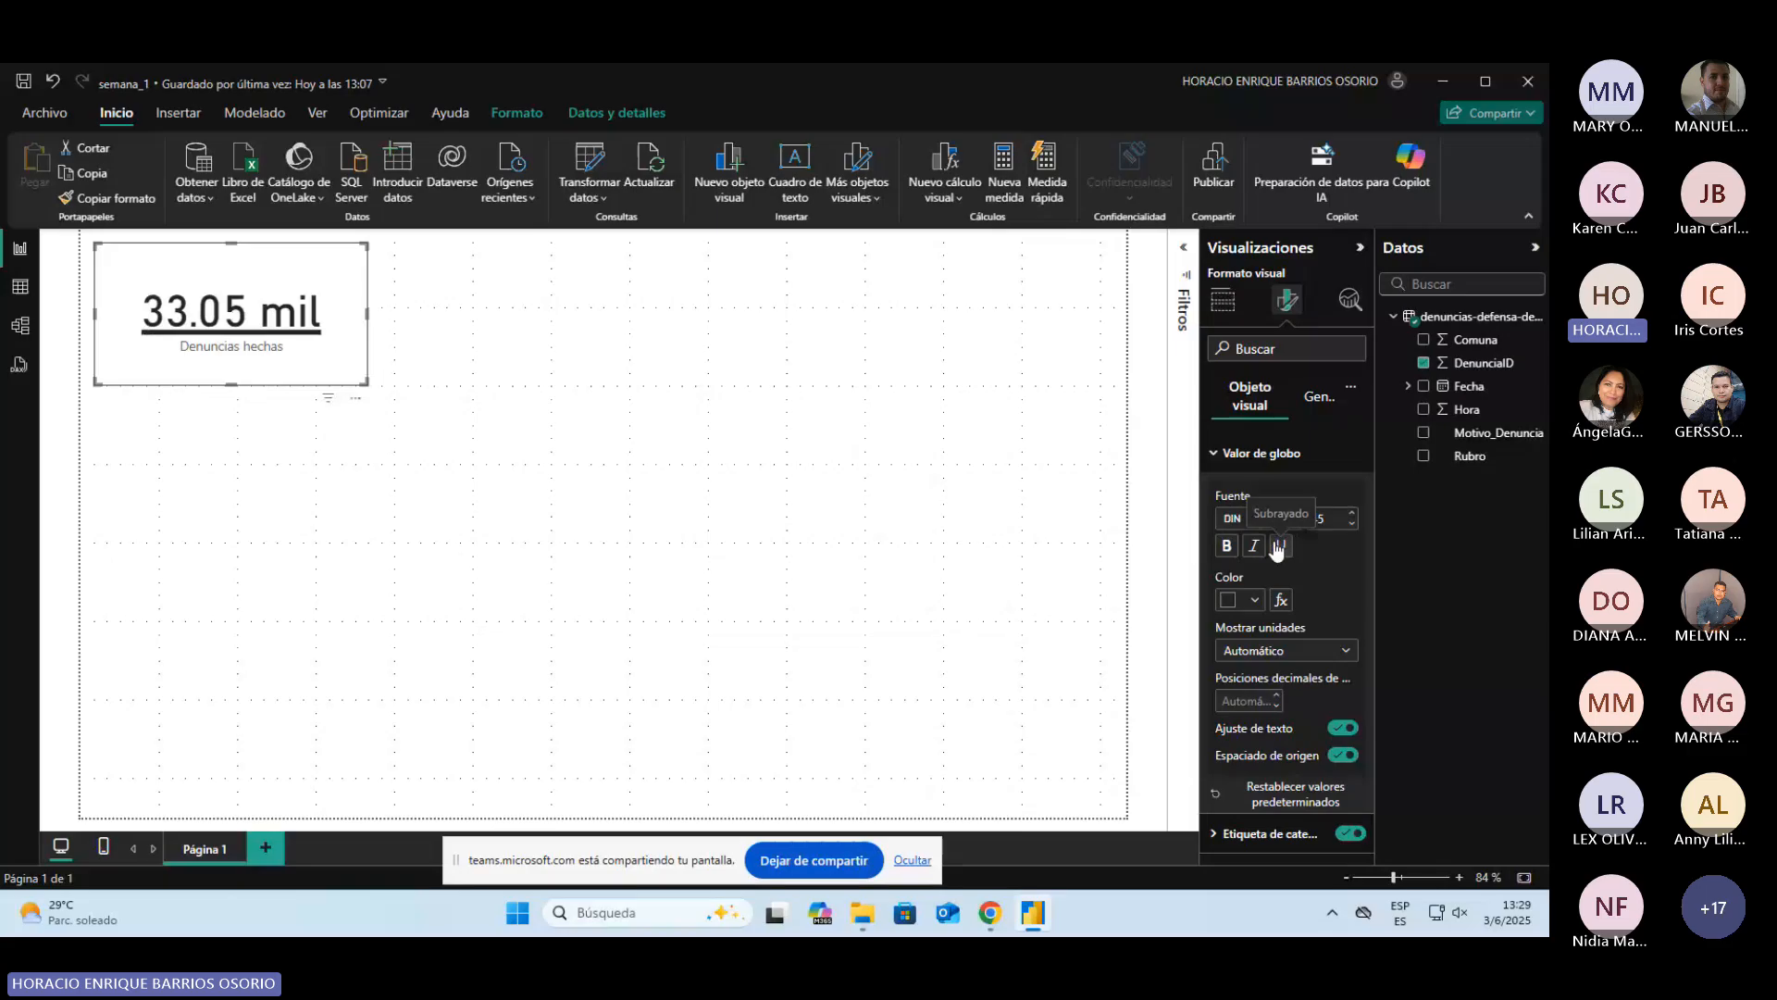
{"action": "left_click", "coordinate": [1277, 546]}
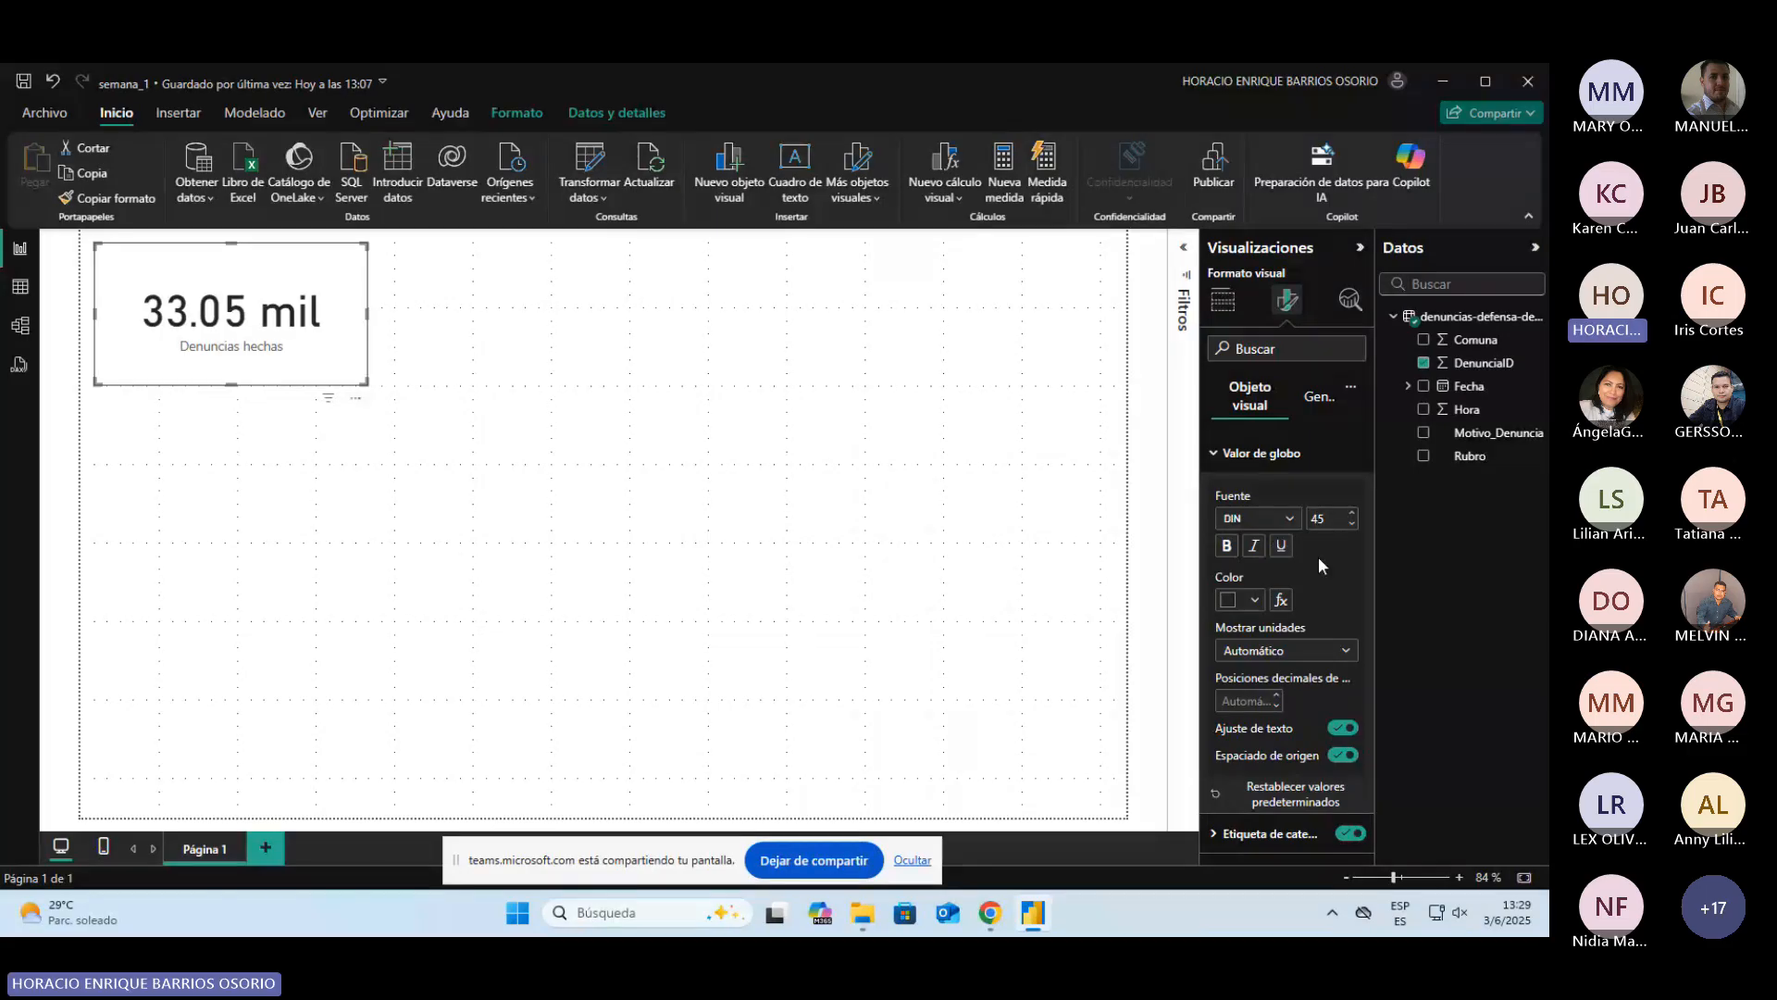
Step: Try theme black and dark blue as the Valor de globo color of the Denuncias hechas card
{"action": "left_click", "coordinate": [1239, 601]}
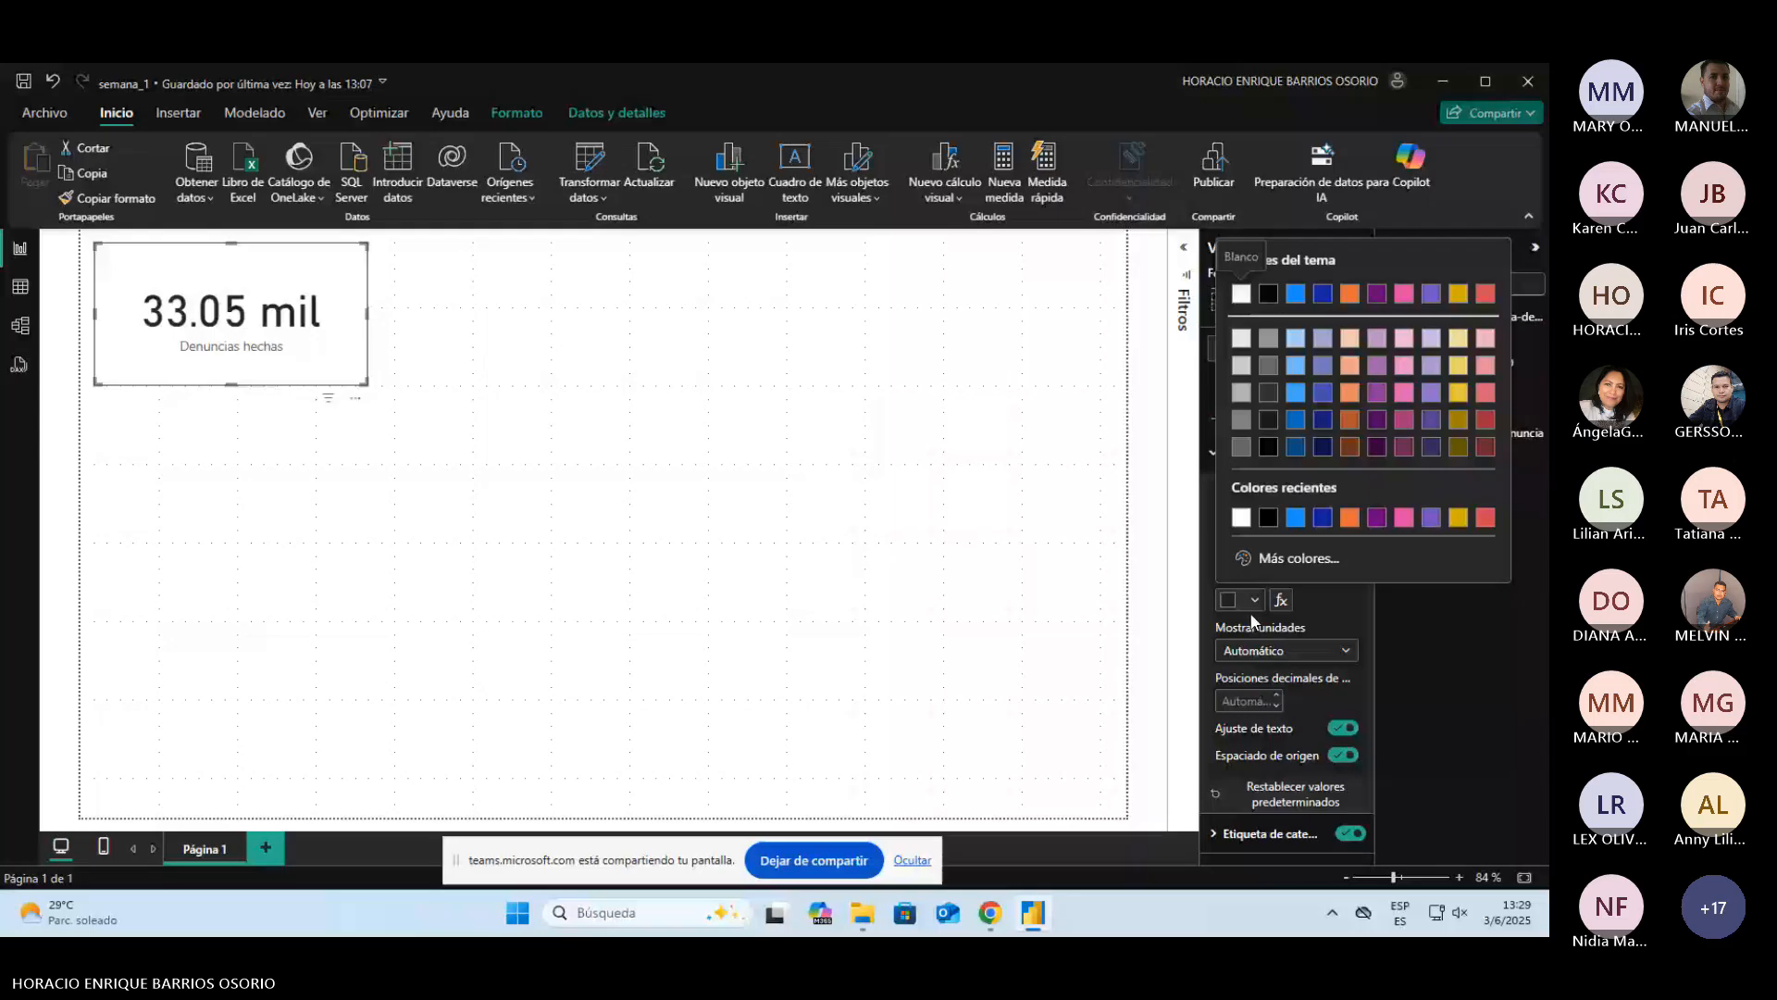
{"action": "left_click", "coordinate": [1268, 293]}
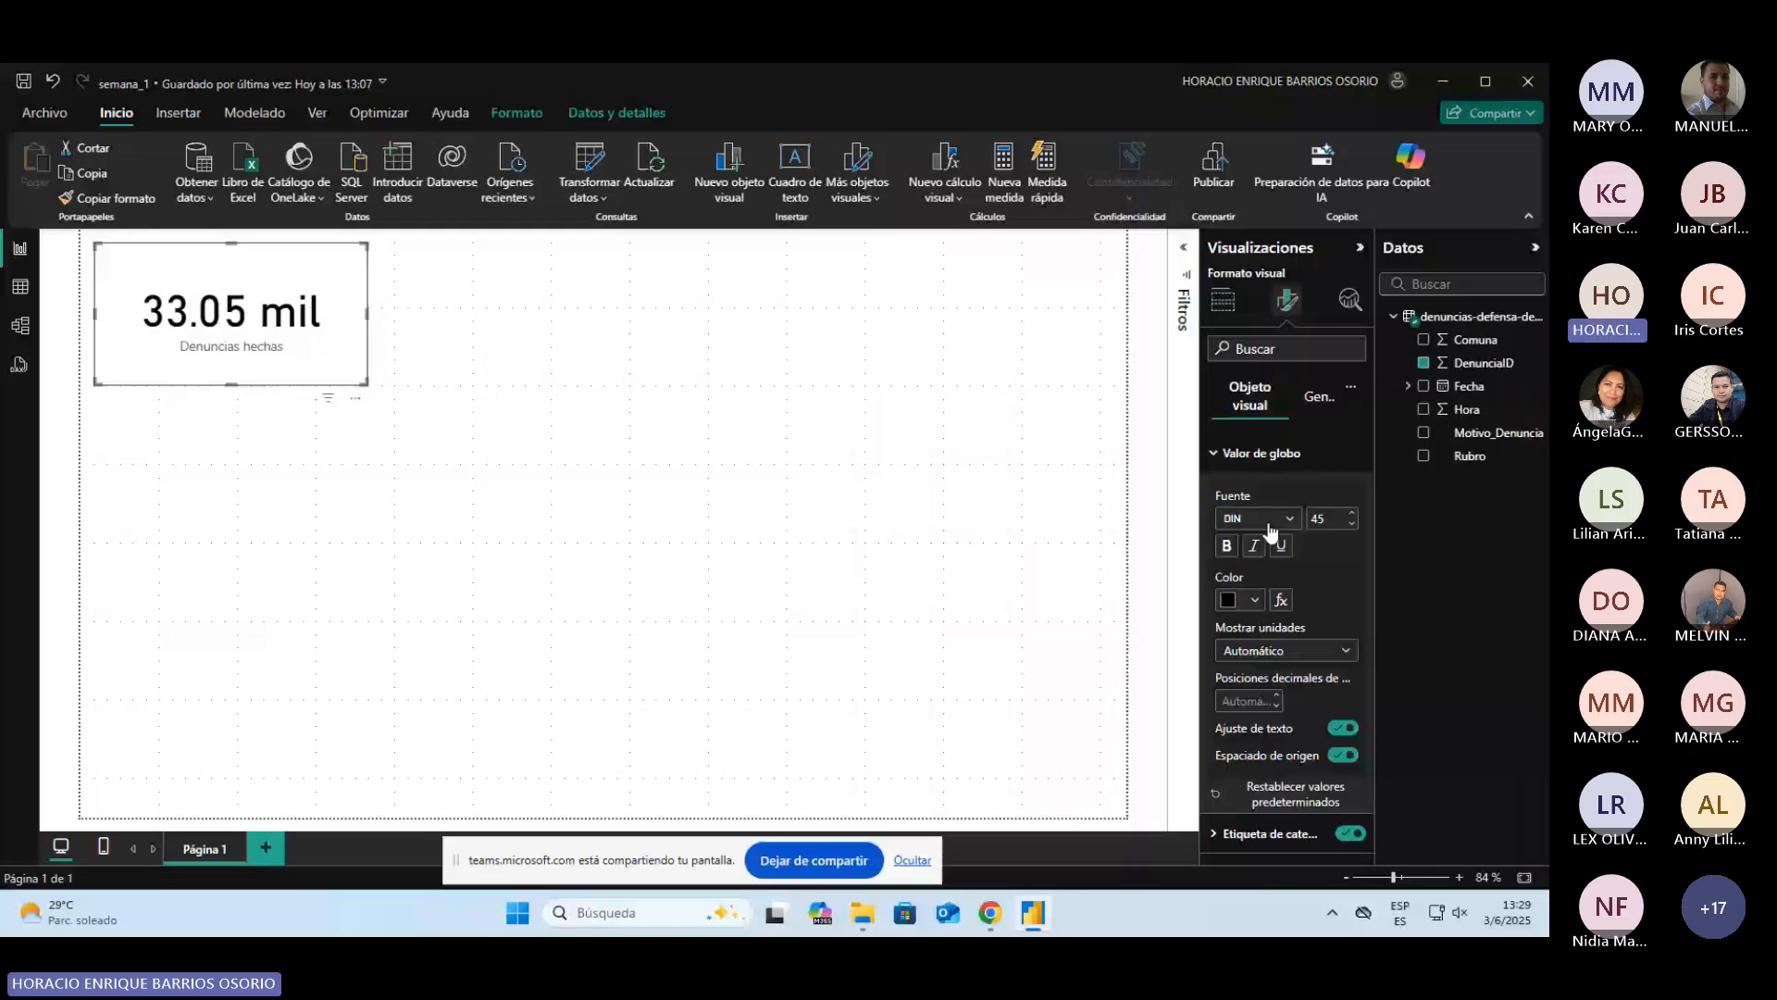
{"action": "left_click", "coordinate": [1238, 601]}
{"action": "left_click", "coordinate": [1324, 294]}
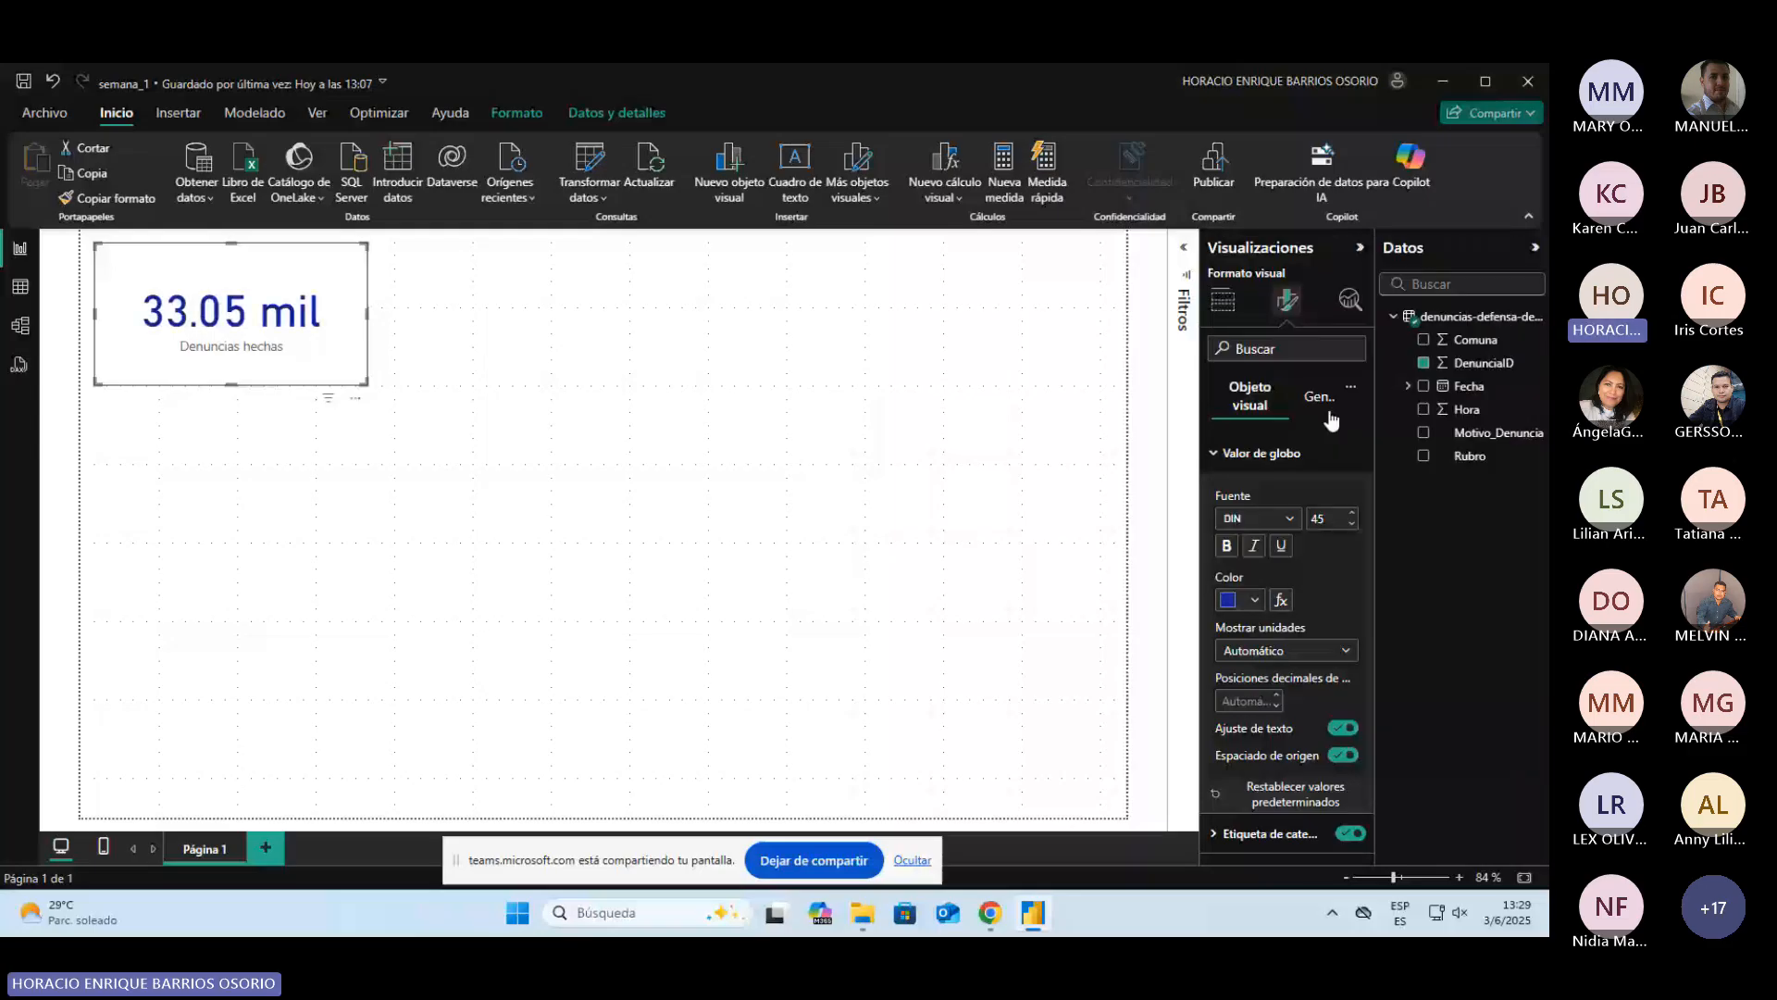
Step: Set the card's Valor de globo color to black and leave the color palette
{"action": "left_click", "coordinate": [1240, 600]}
{"action": "left_click", "coordinate": [1268, 516]}
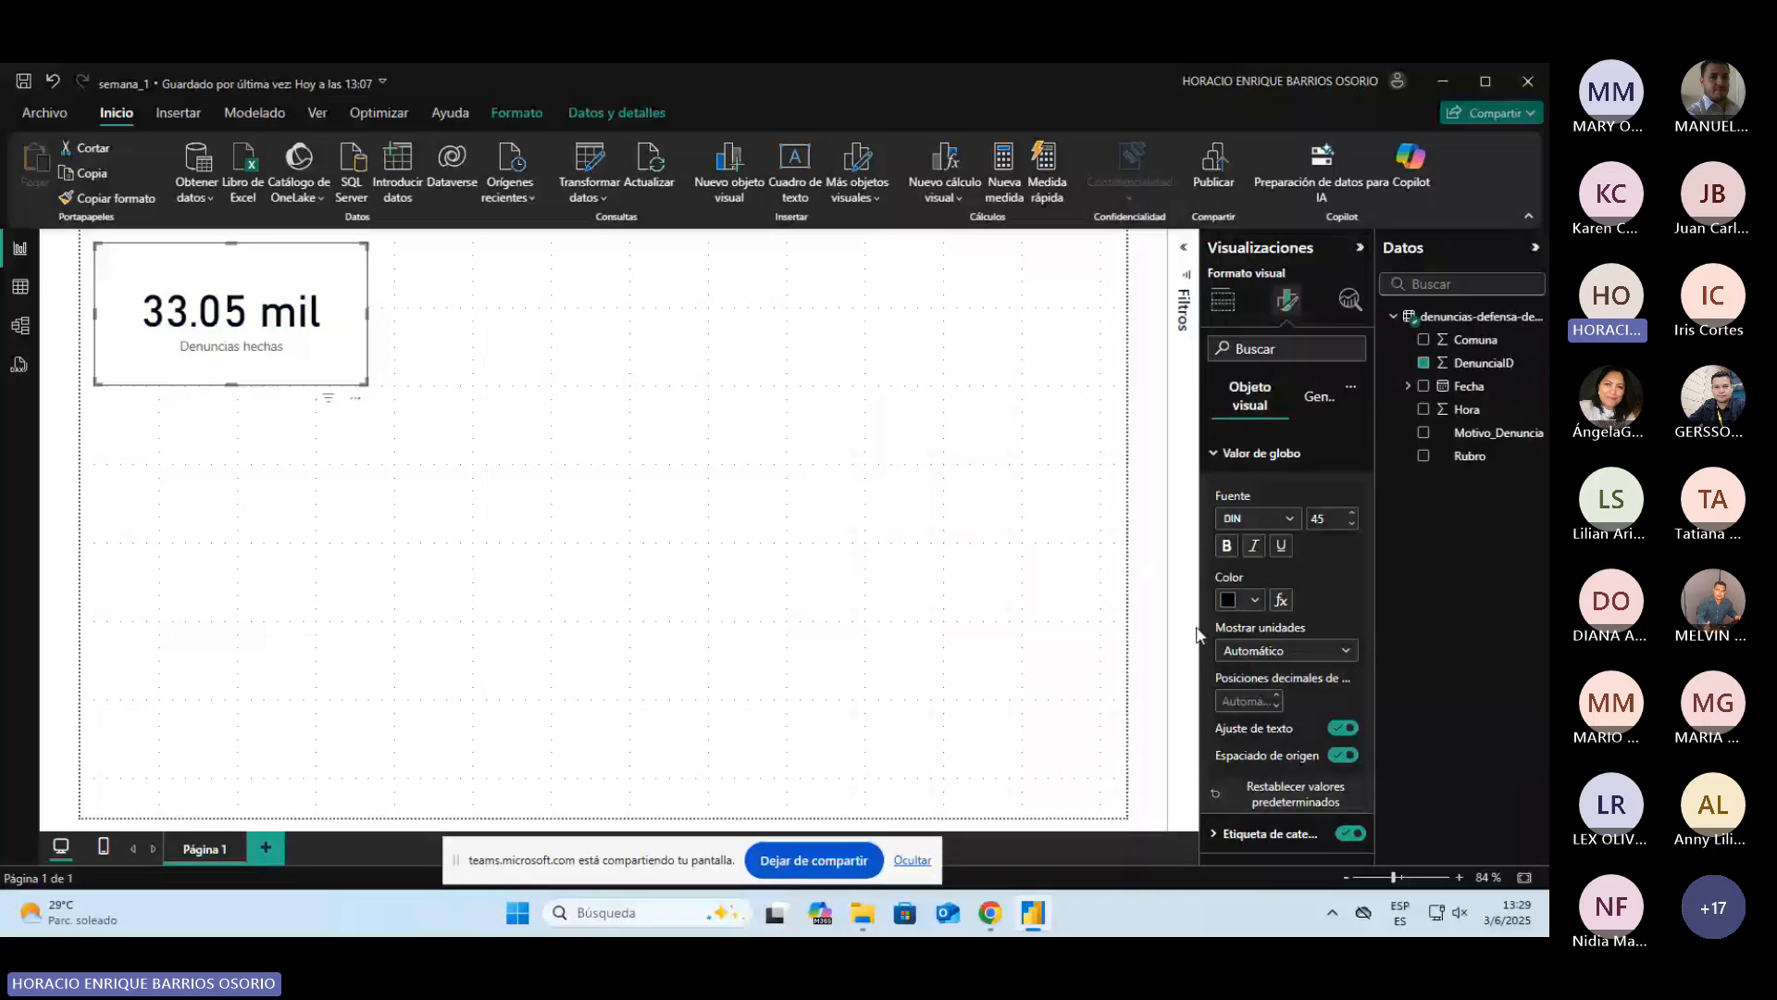
{"action": "left_click", "coordinate": [1256, 600]}
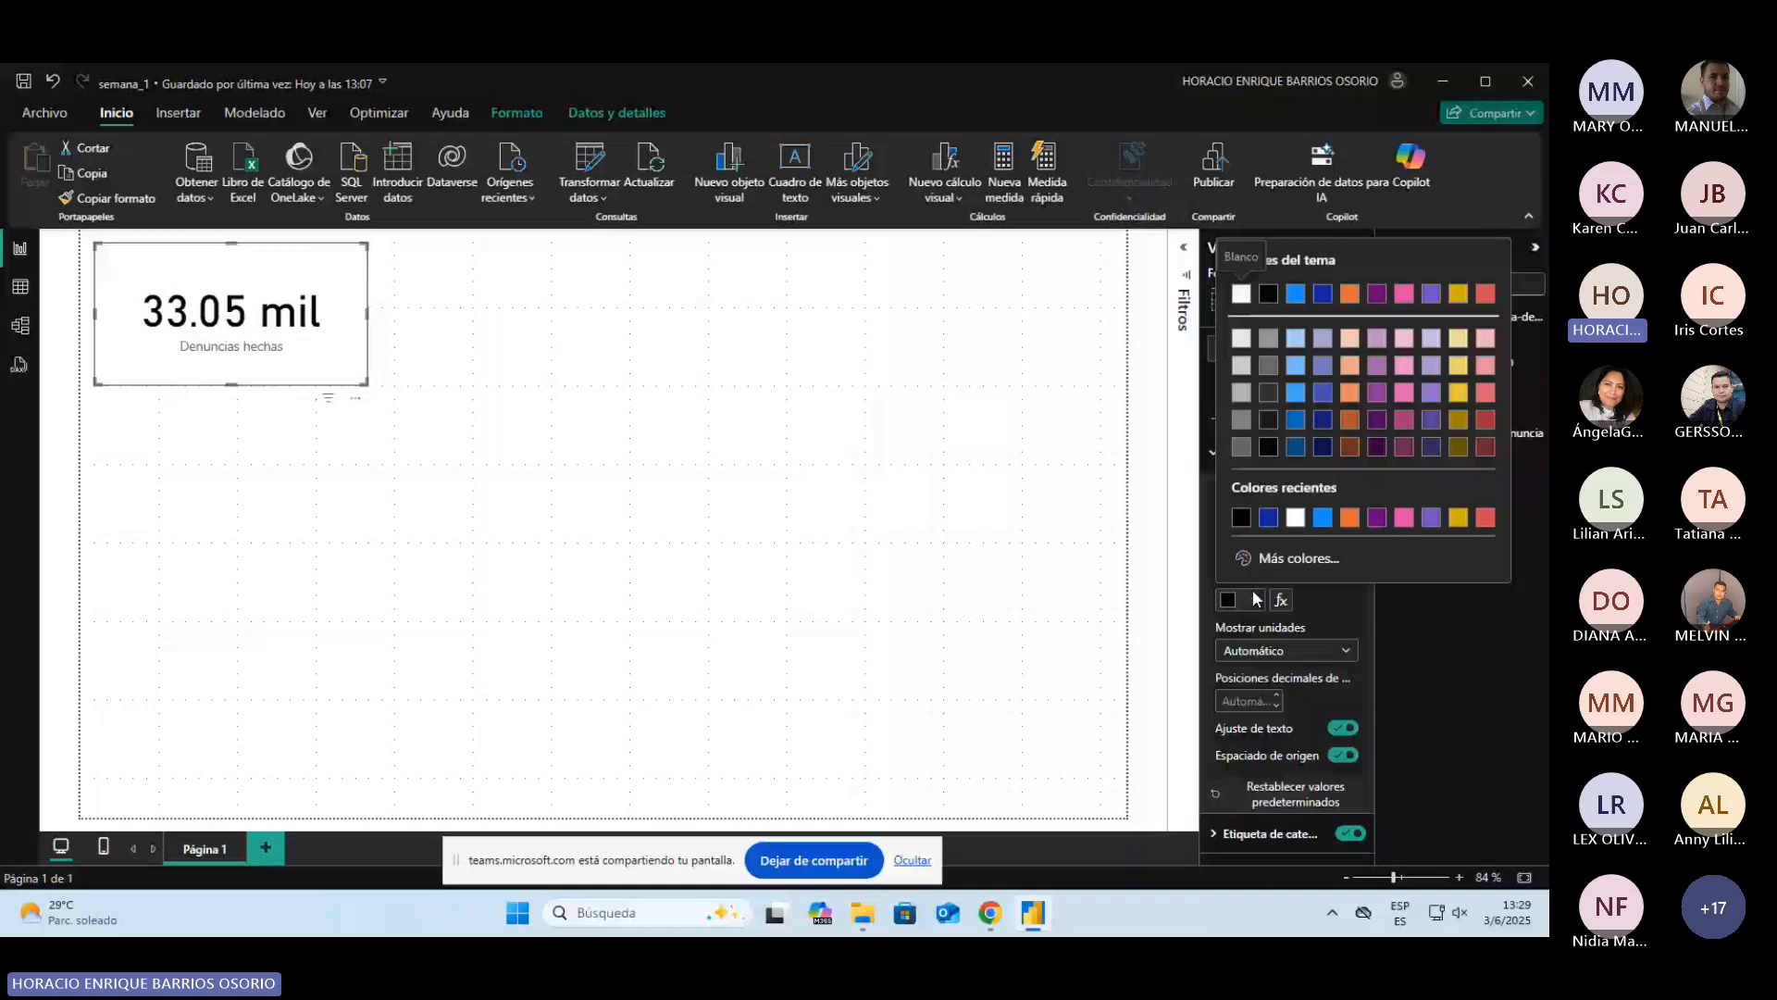
{"action": "left_click", "coordinate": [427, 572]}
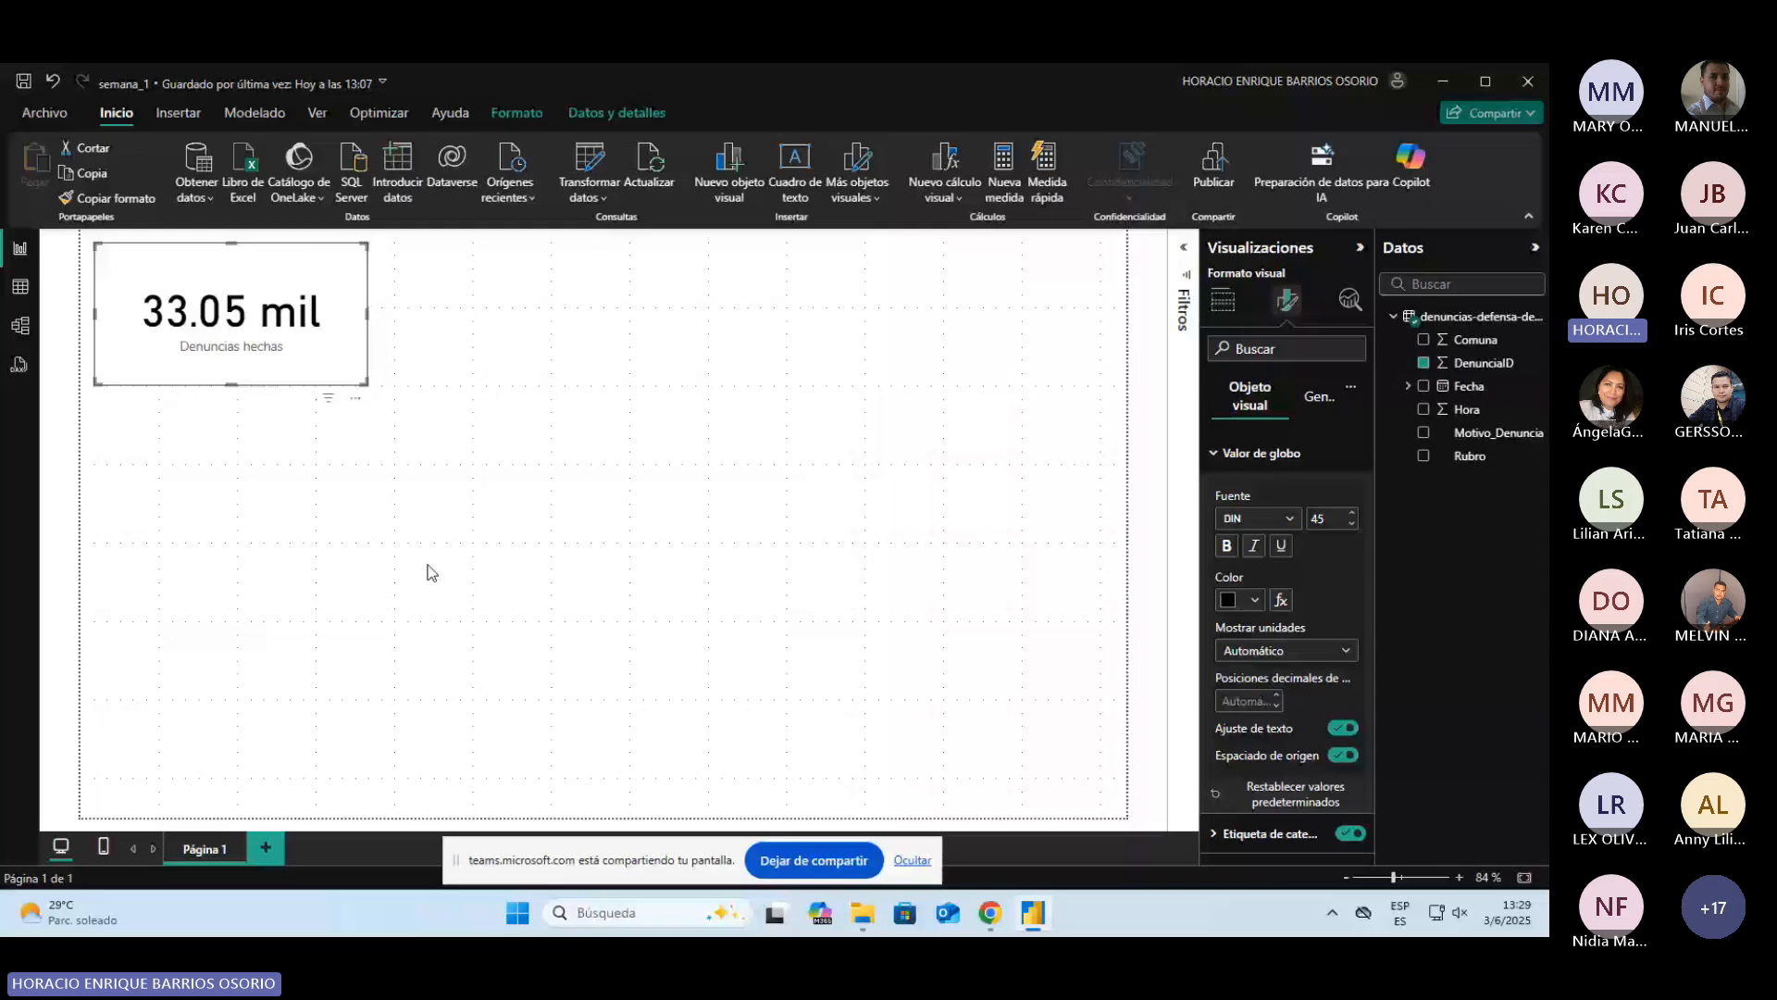
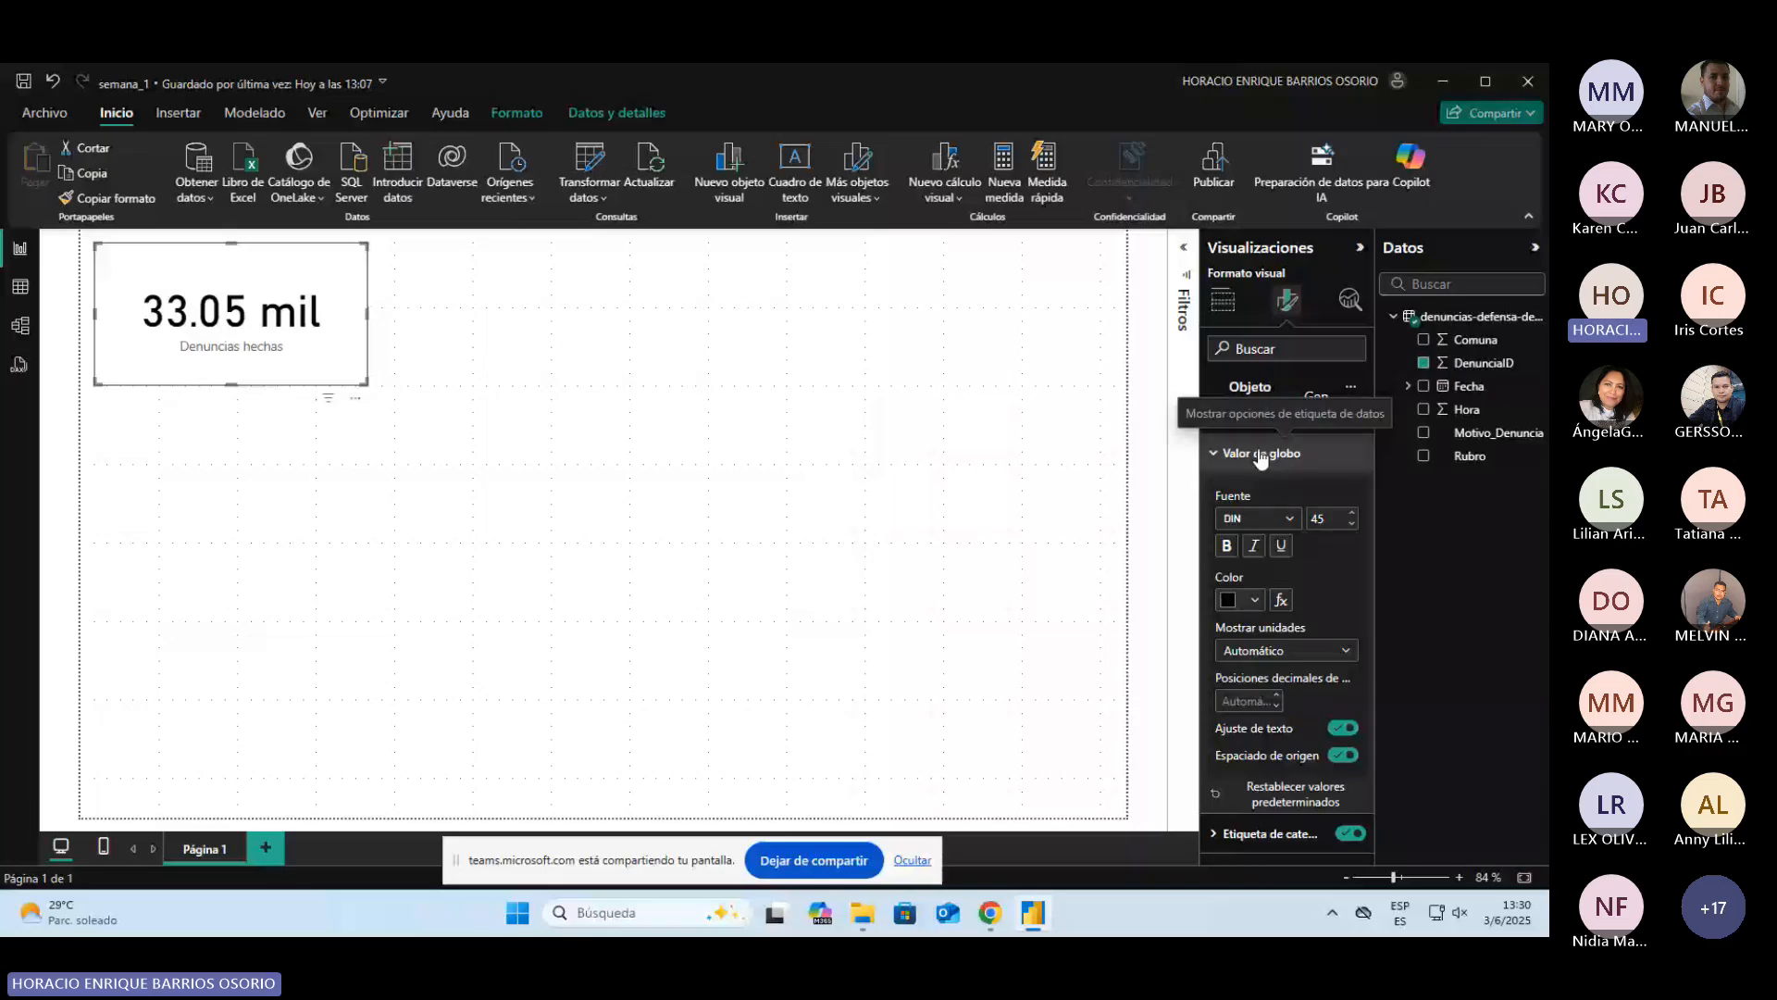
Step: Try the display units Miles, Millones, Mil millones and Billones on the card's Valor de globo
{"action": "left_click", "coordinate": [1257, 654]}
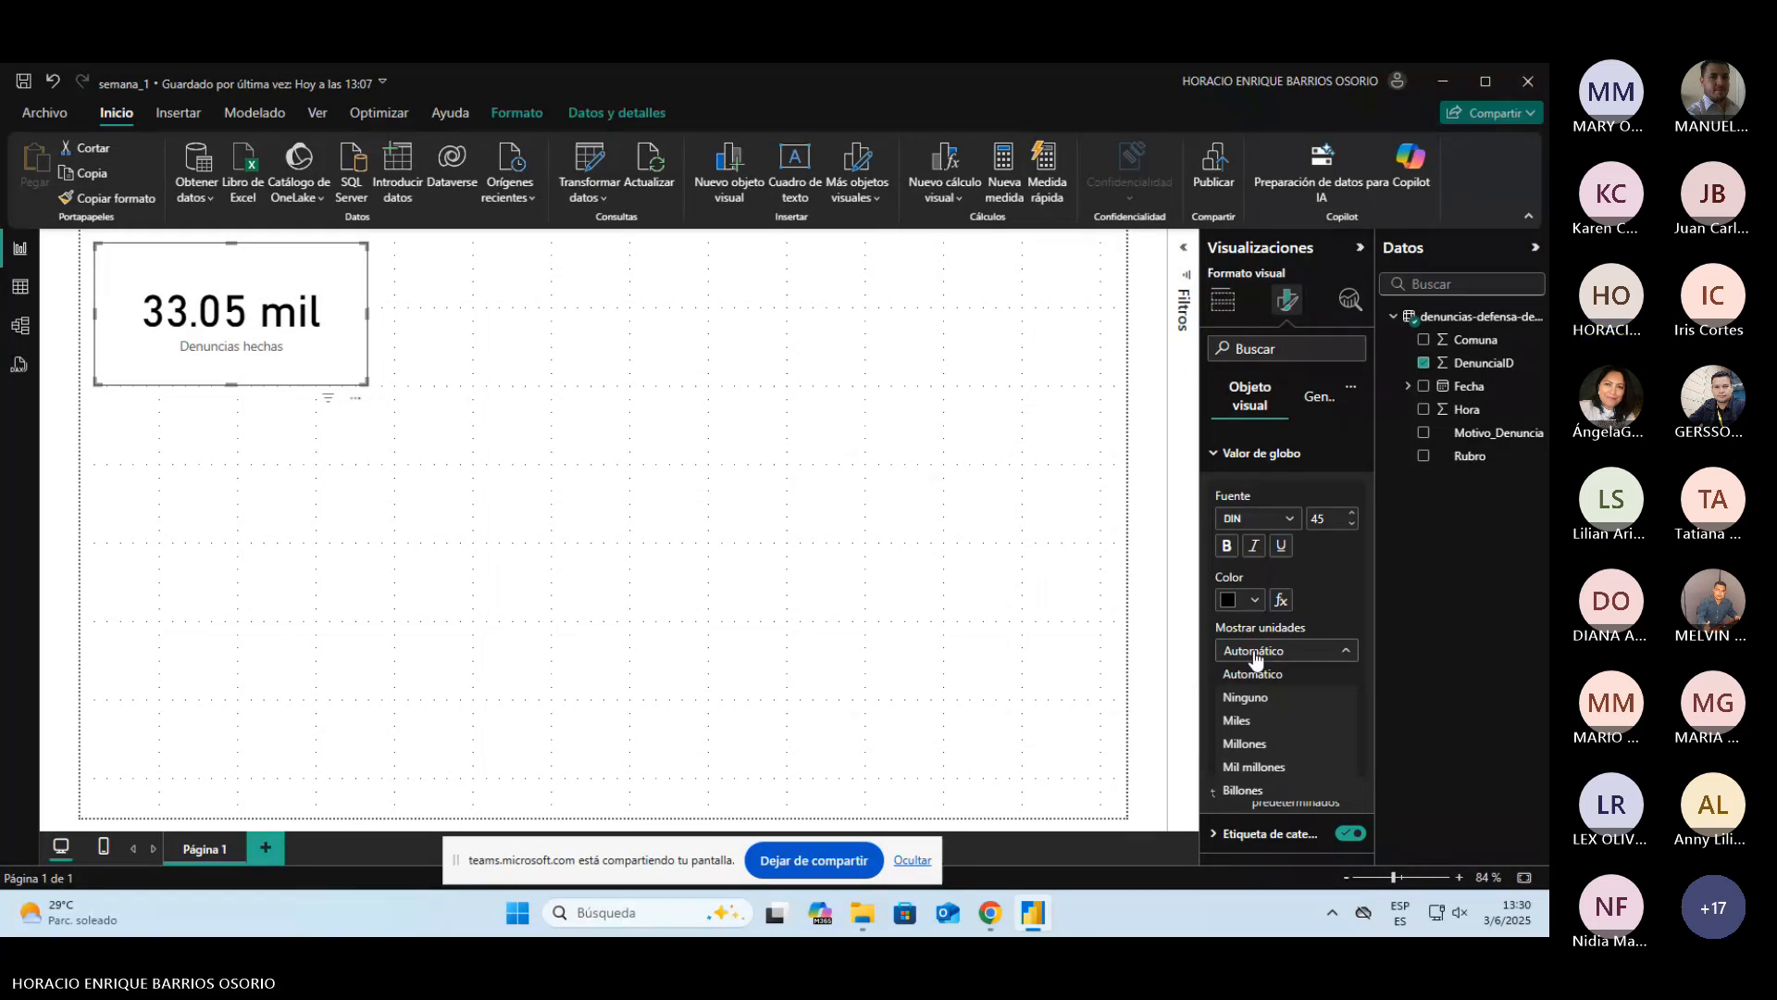
{"action": "left_click", "coordinate": [1240, 720]}
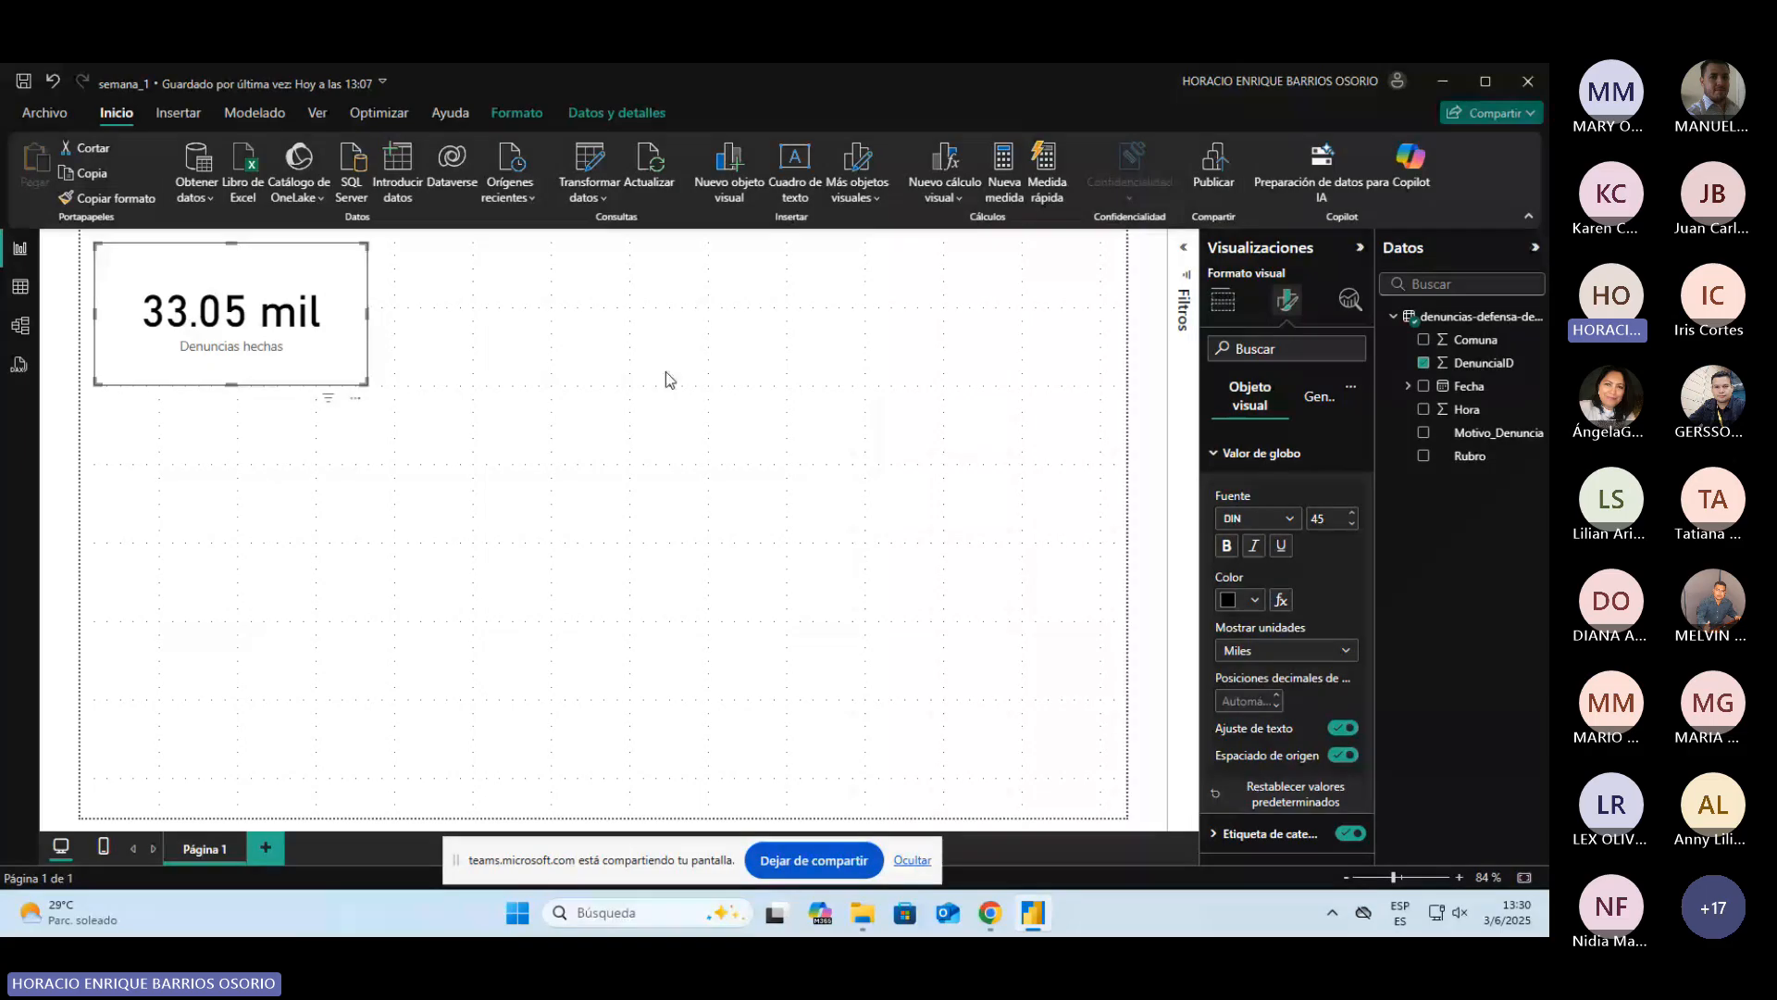
{"action": "left_click", "coordinate": [1286, 650]}
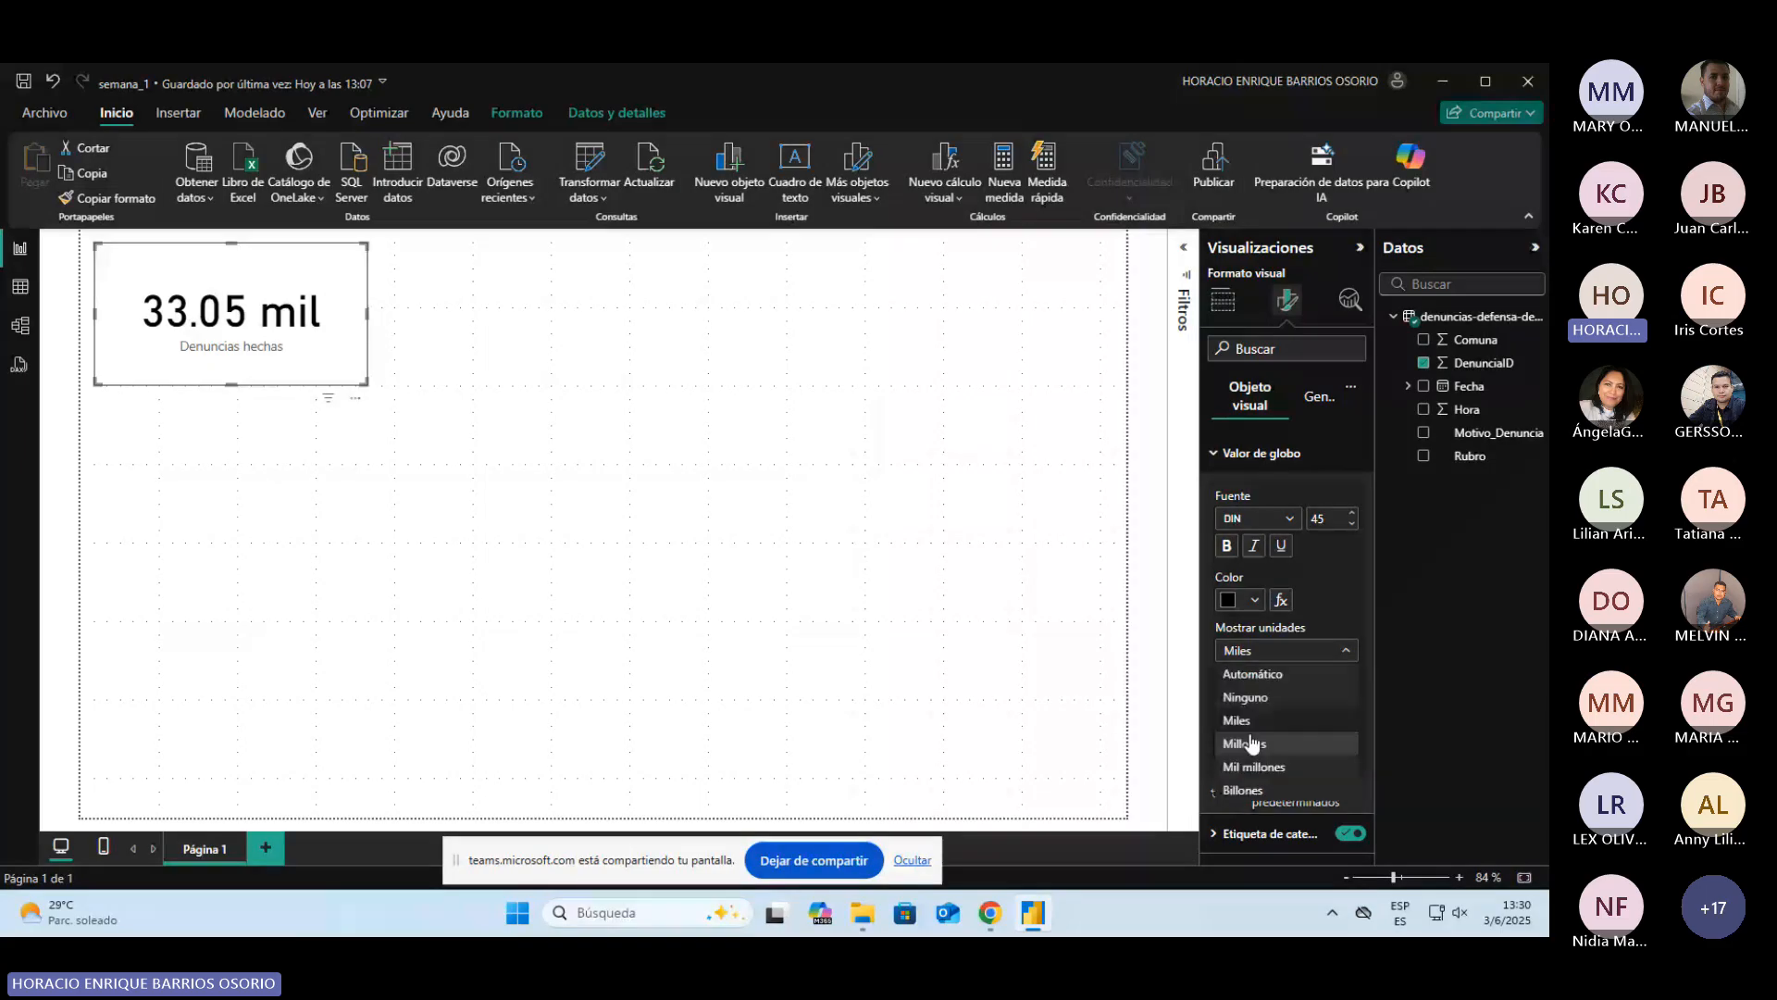
{"action": "left_click", "coordinate": [1250, 744]}
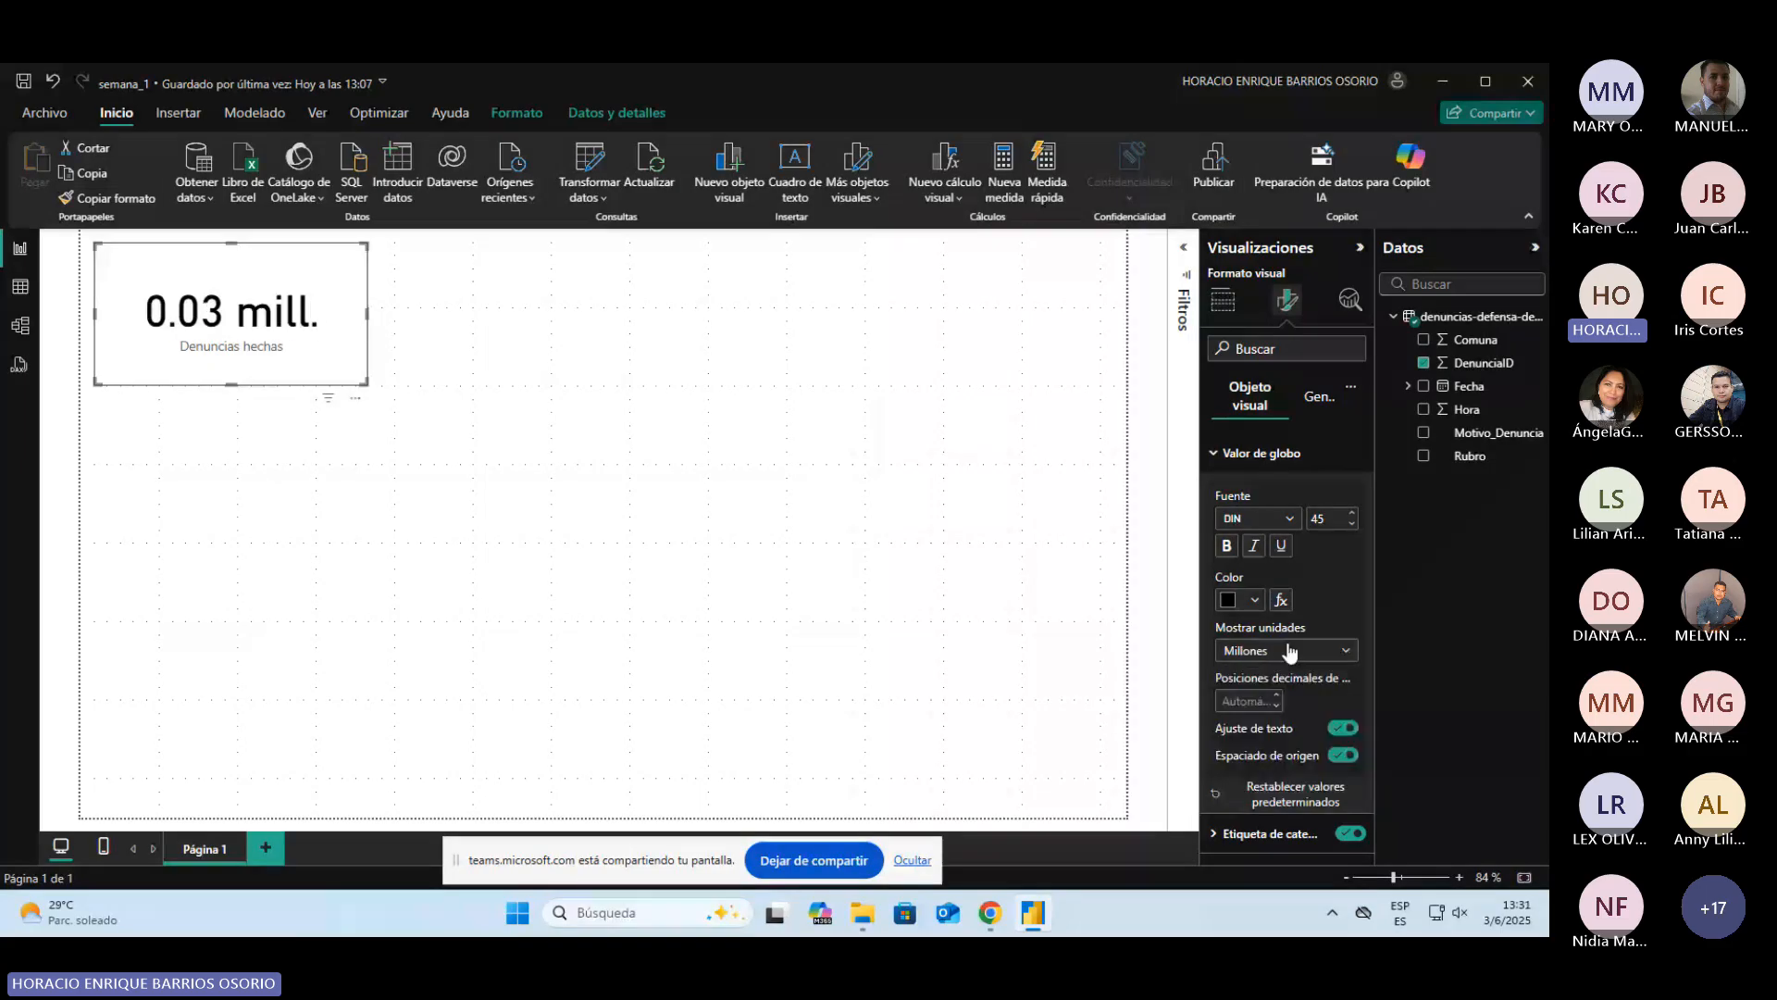
{"action": "left_click", "coordinate": [1342, 651]}
{"action": "left_click", "coordinate": [1255, 767]}
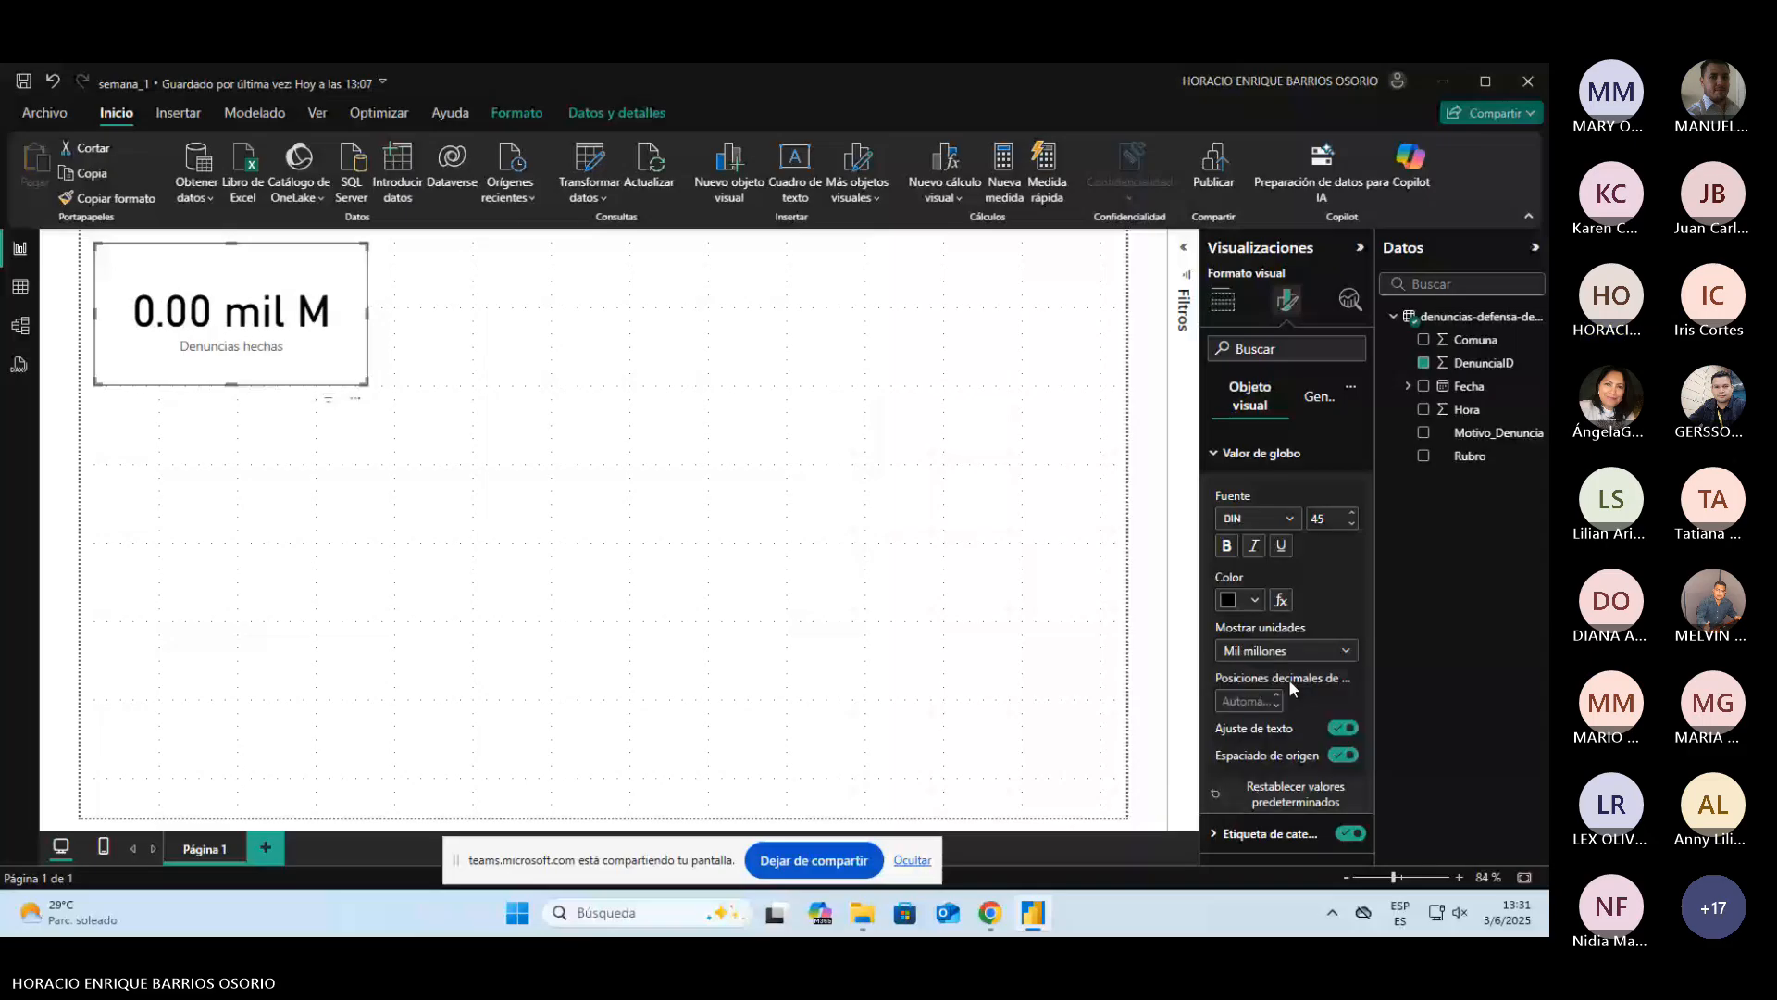
{"action": "key", "text": "Down"}
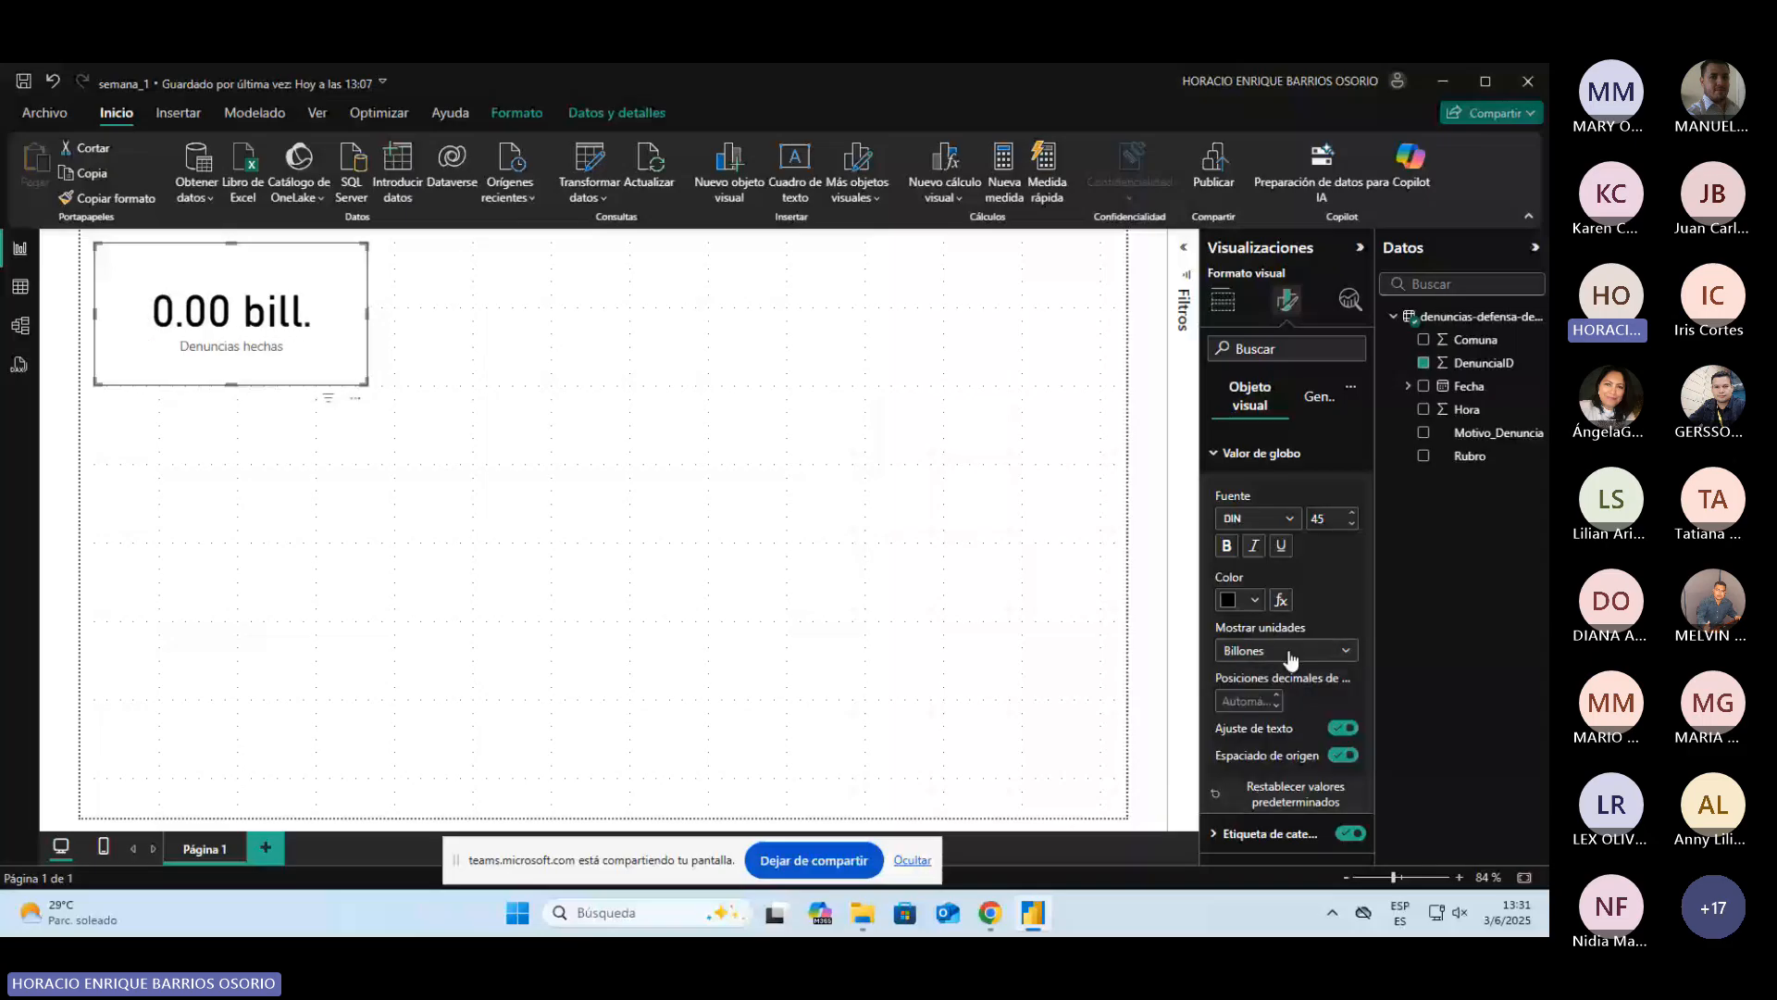
Step: Set the display units of the card's Valor de globo to Ninguno
{"action": "left_click", "coordinate": [1290, 652]}
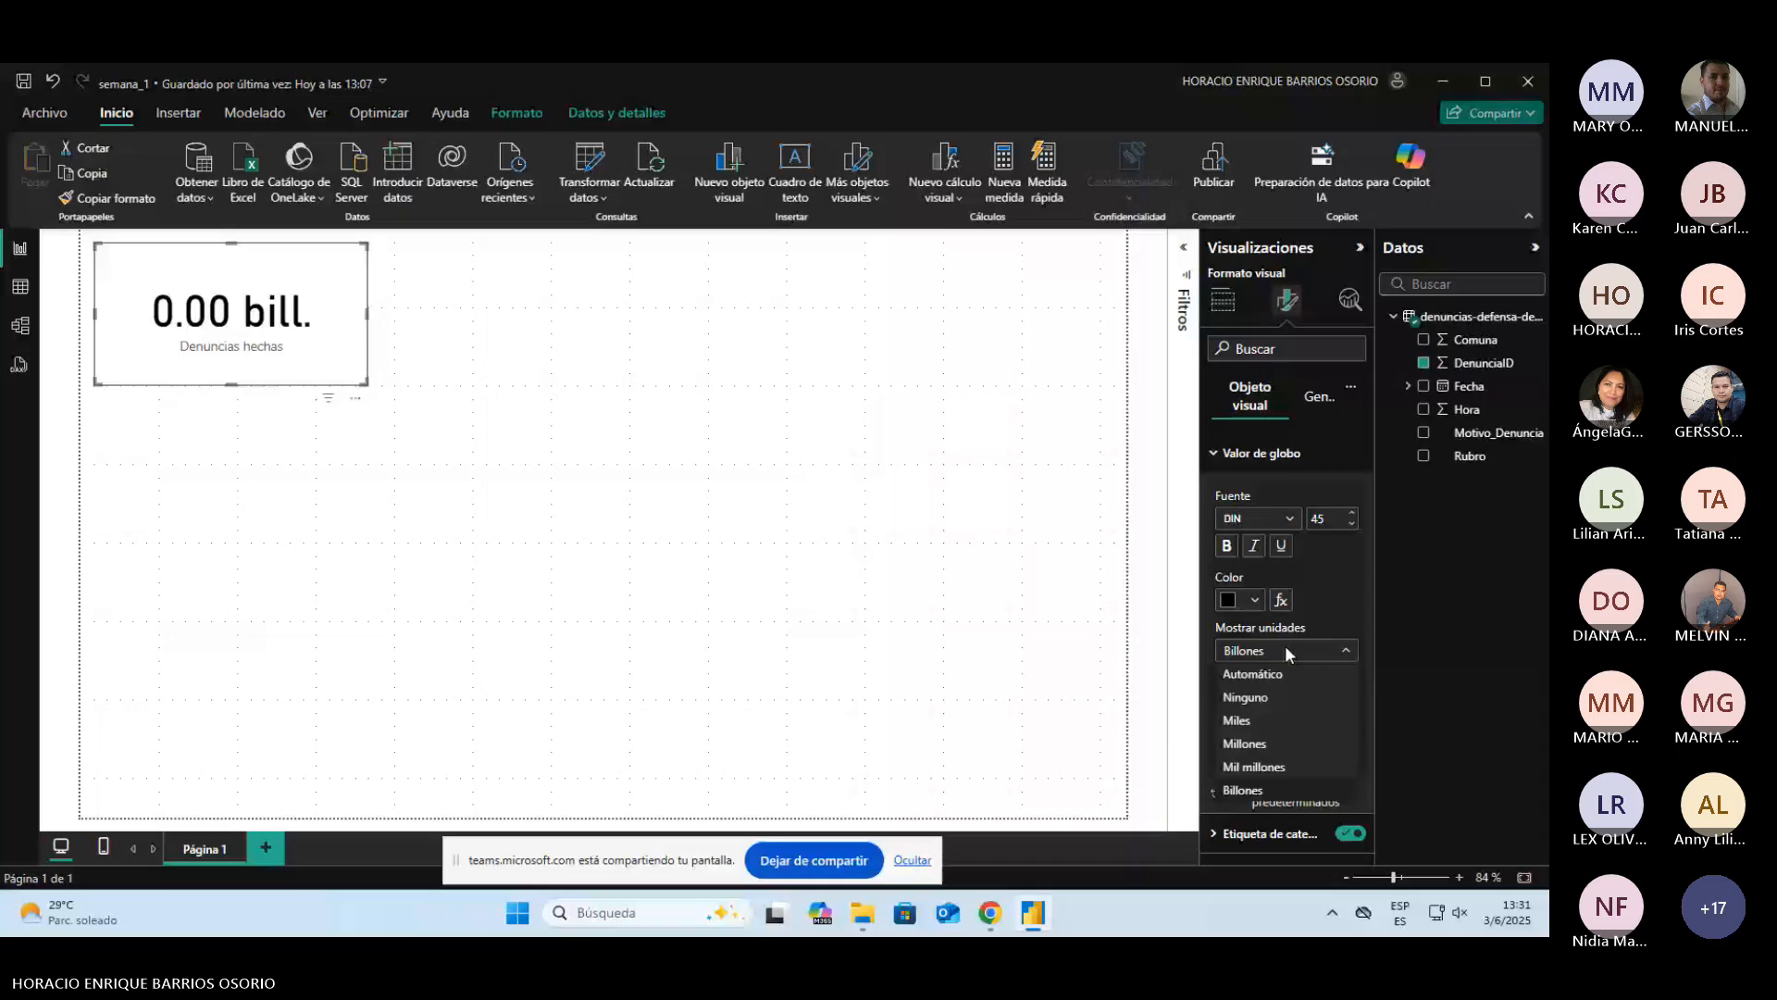
{"action": "left_click", "coordinate": [1245, 697]}
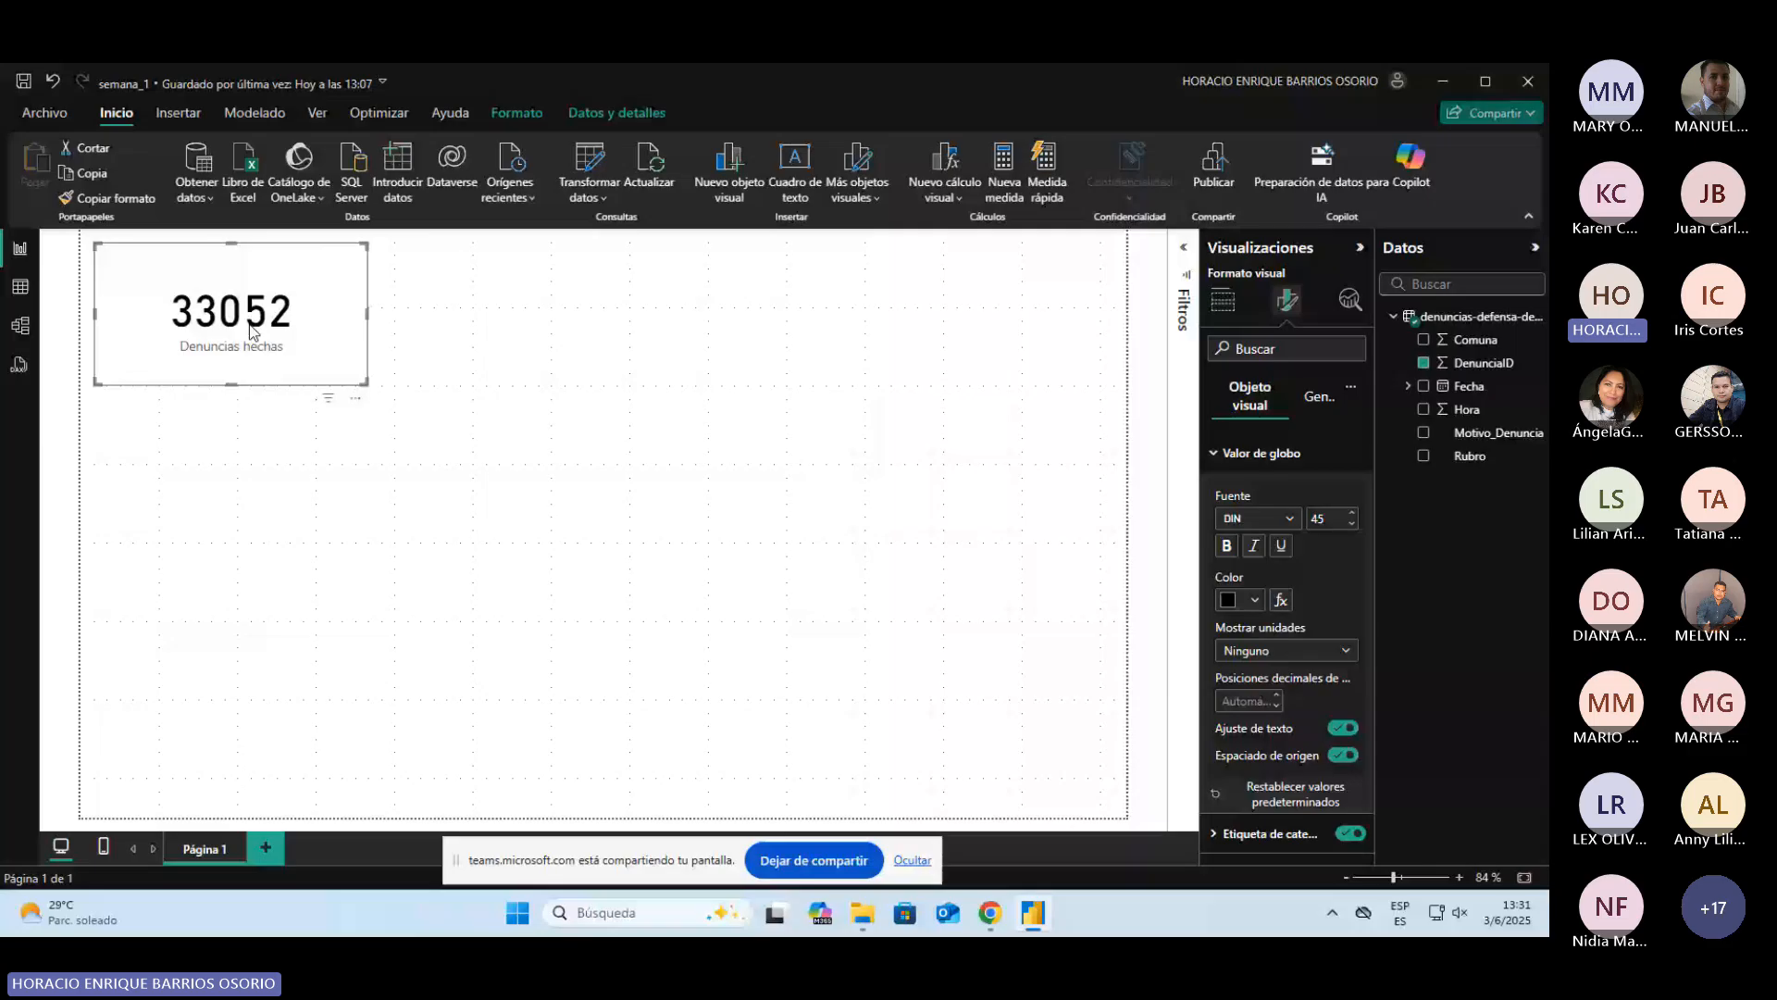
Step: Turn the Etiqueta de categoría of the Denuncias hechas card off and on again
{"action": "scroll", "coordinate": [1259, 659], "scroll_direction": "down", "scroll_amount": 2}
{"action": "left_click", "coordinate": [1260, 652]}
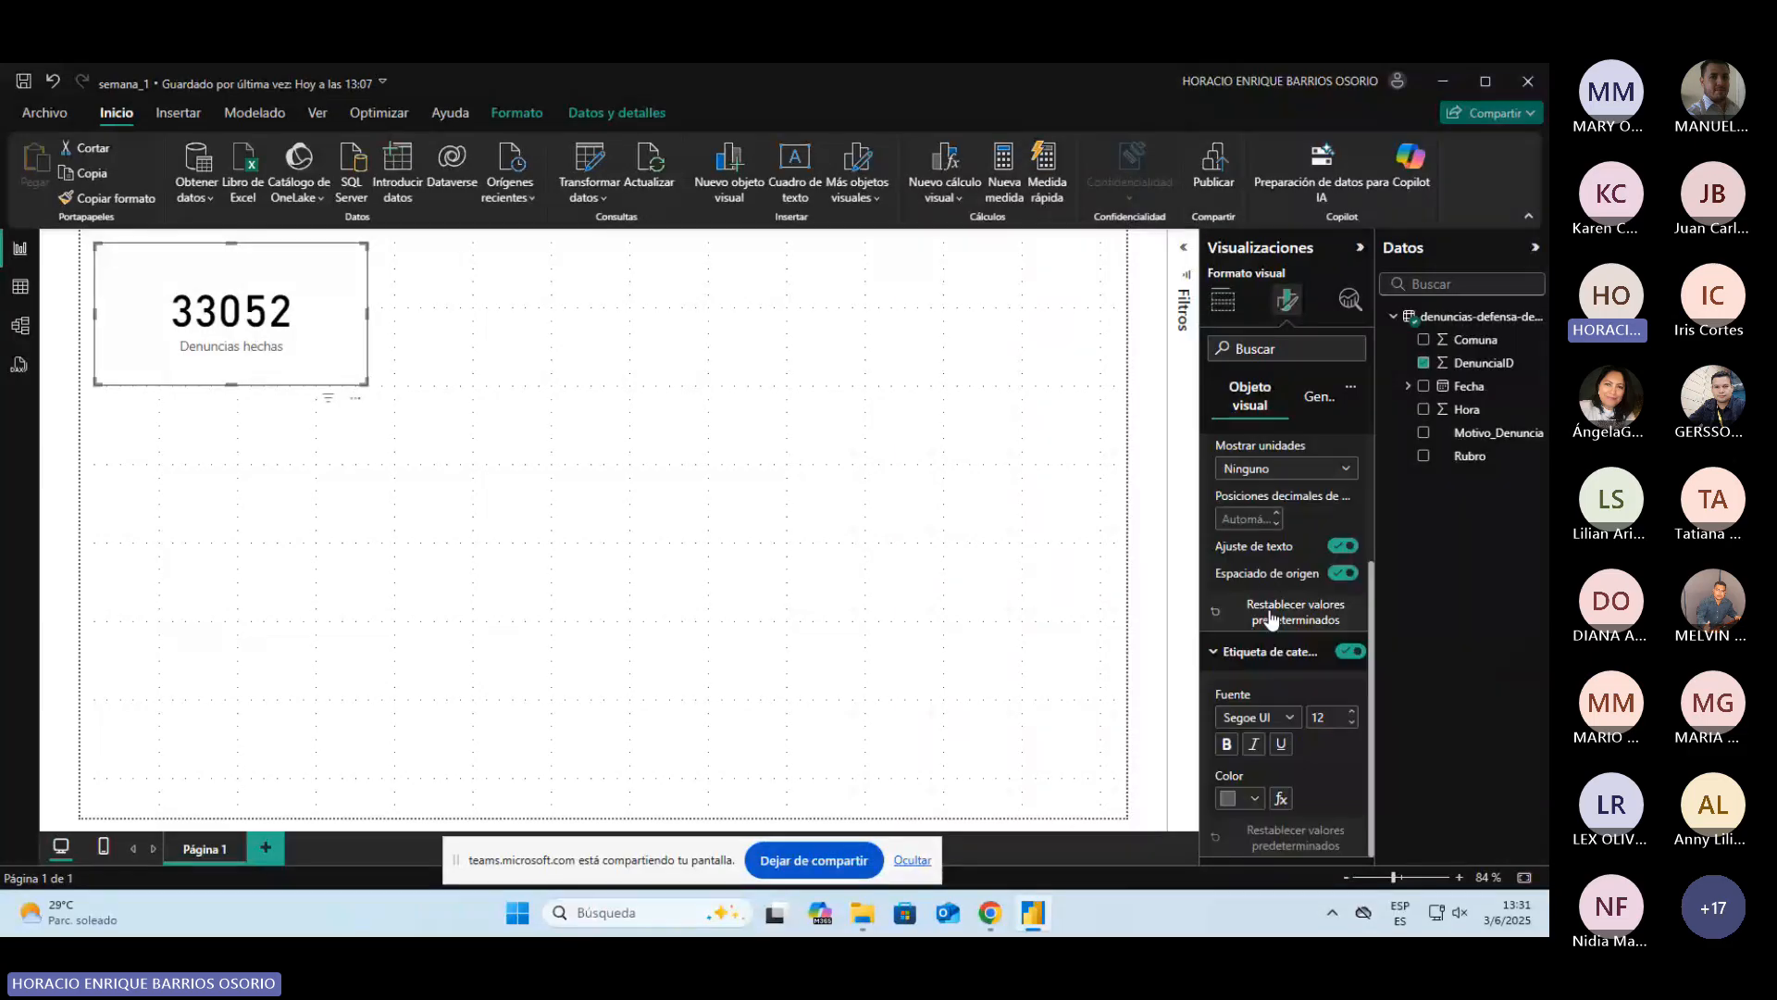
{"action": "left_click", "coordinate": [1356, 653]}
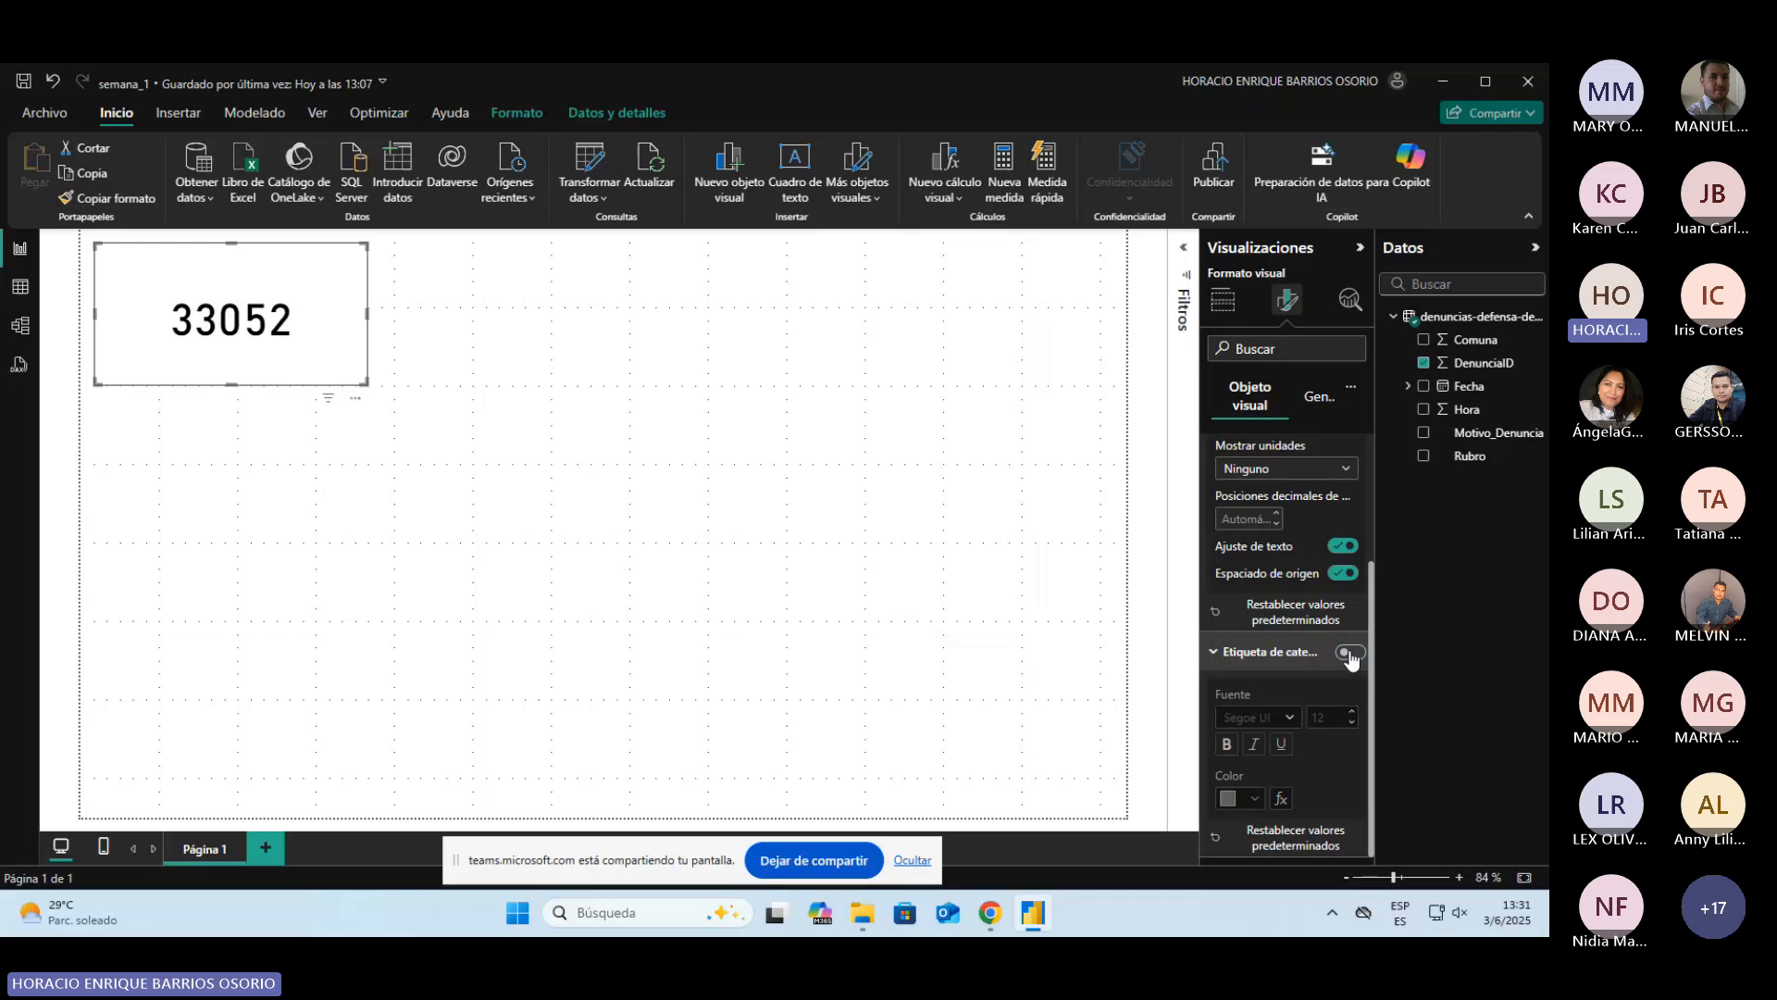
{"action": "left_click", "coordinate": [1351, 653]}
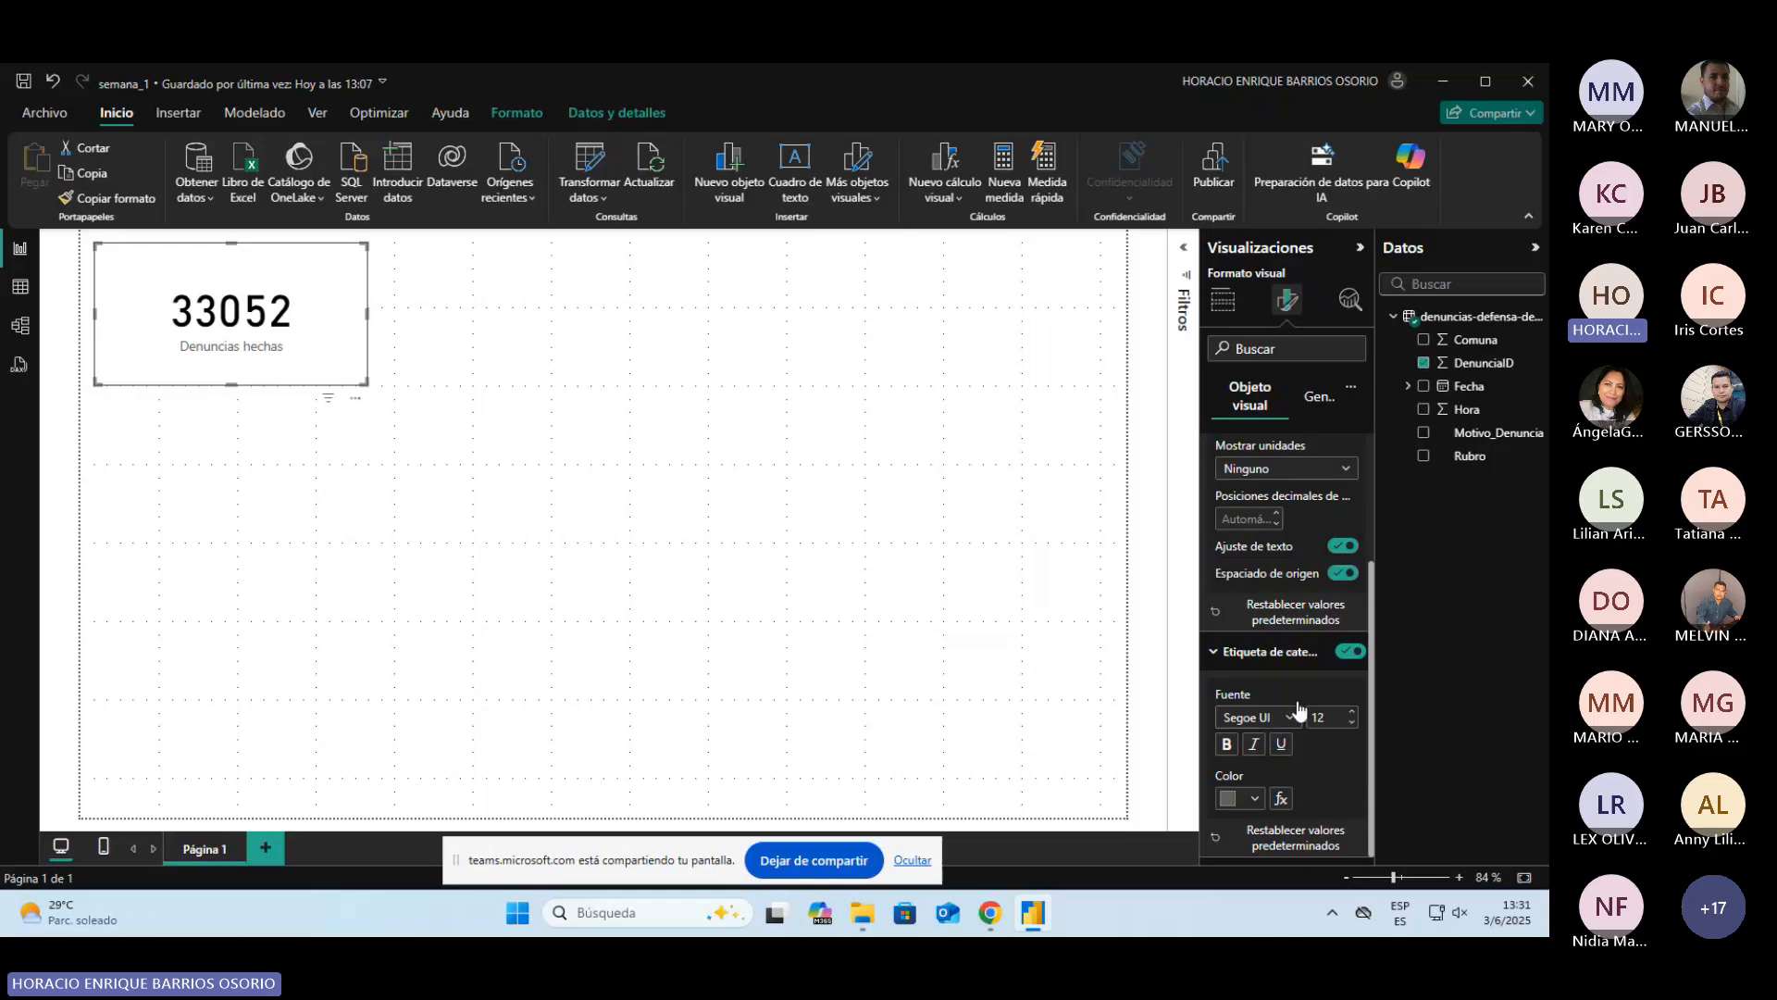
Step: Set the card's Etiqueta de categoría color to black from the recent colors
{"action": "left_click", "coordinate": [1248, 798]}
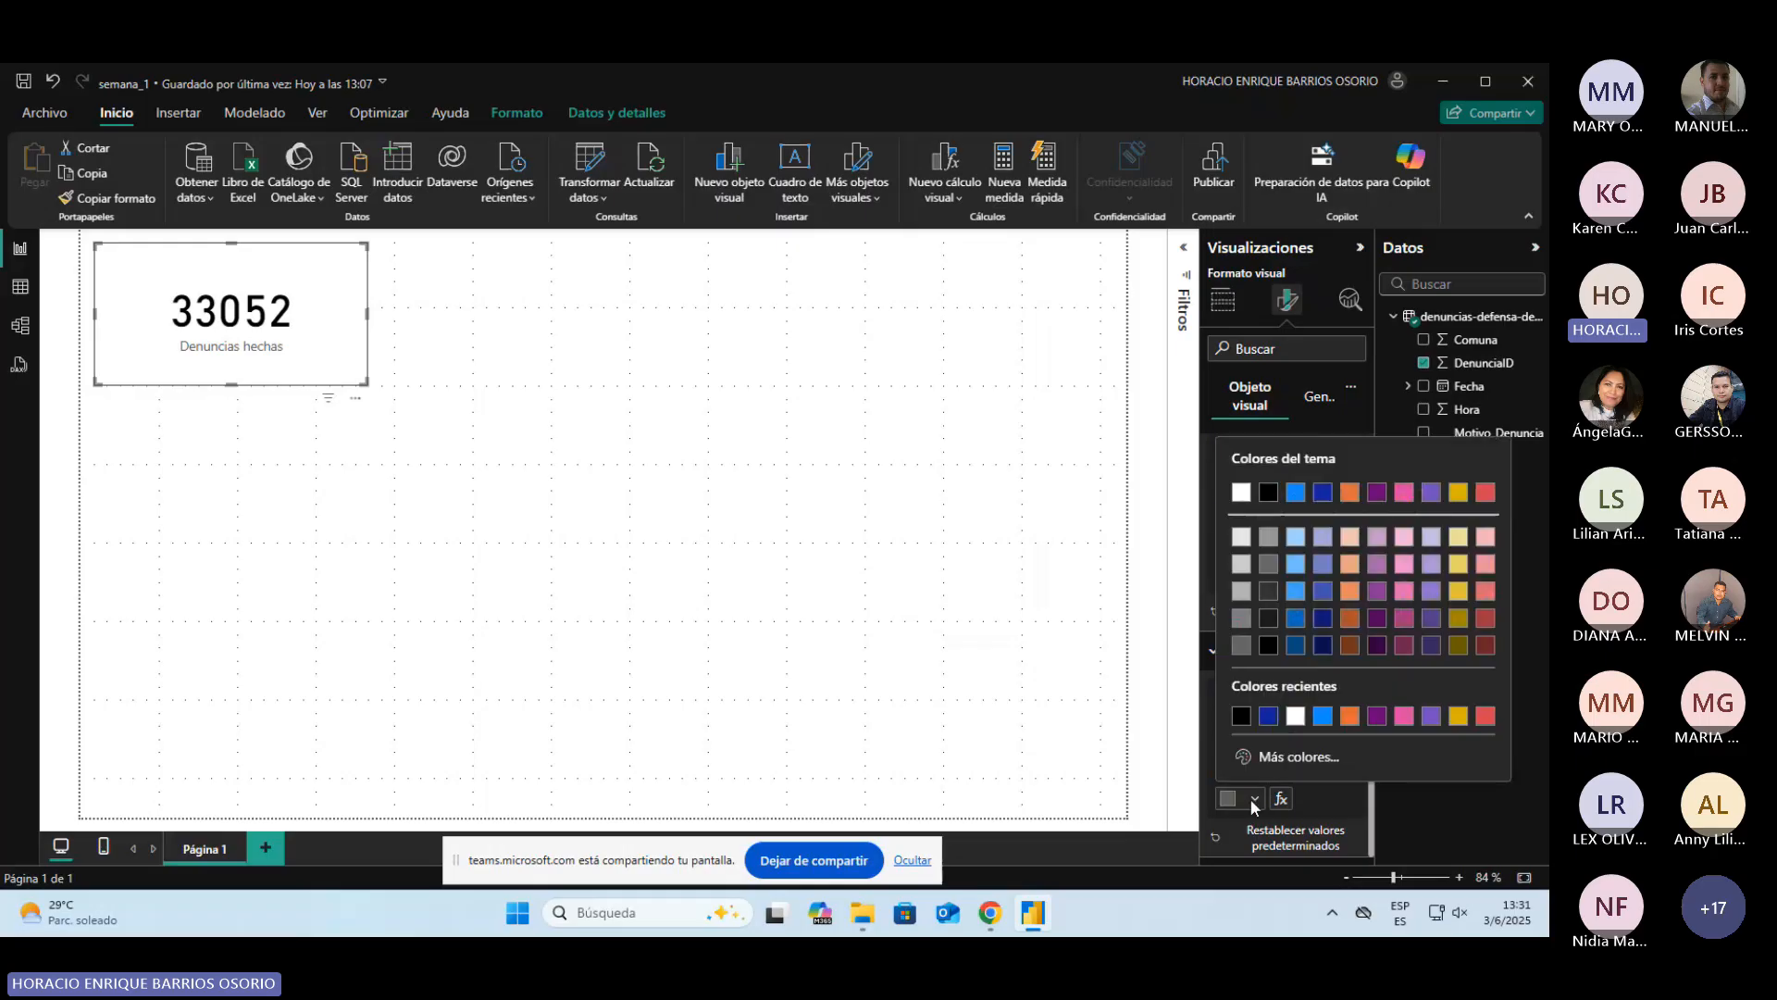
{"action": "left_click", "coordinate": [1237, 722]}
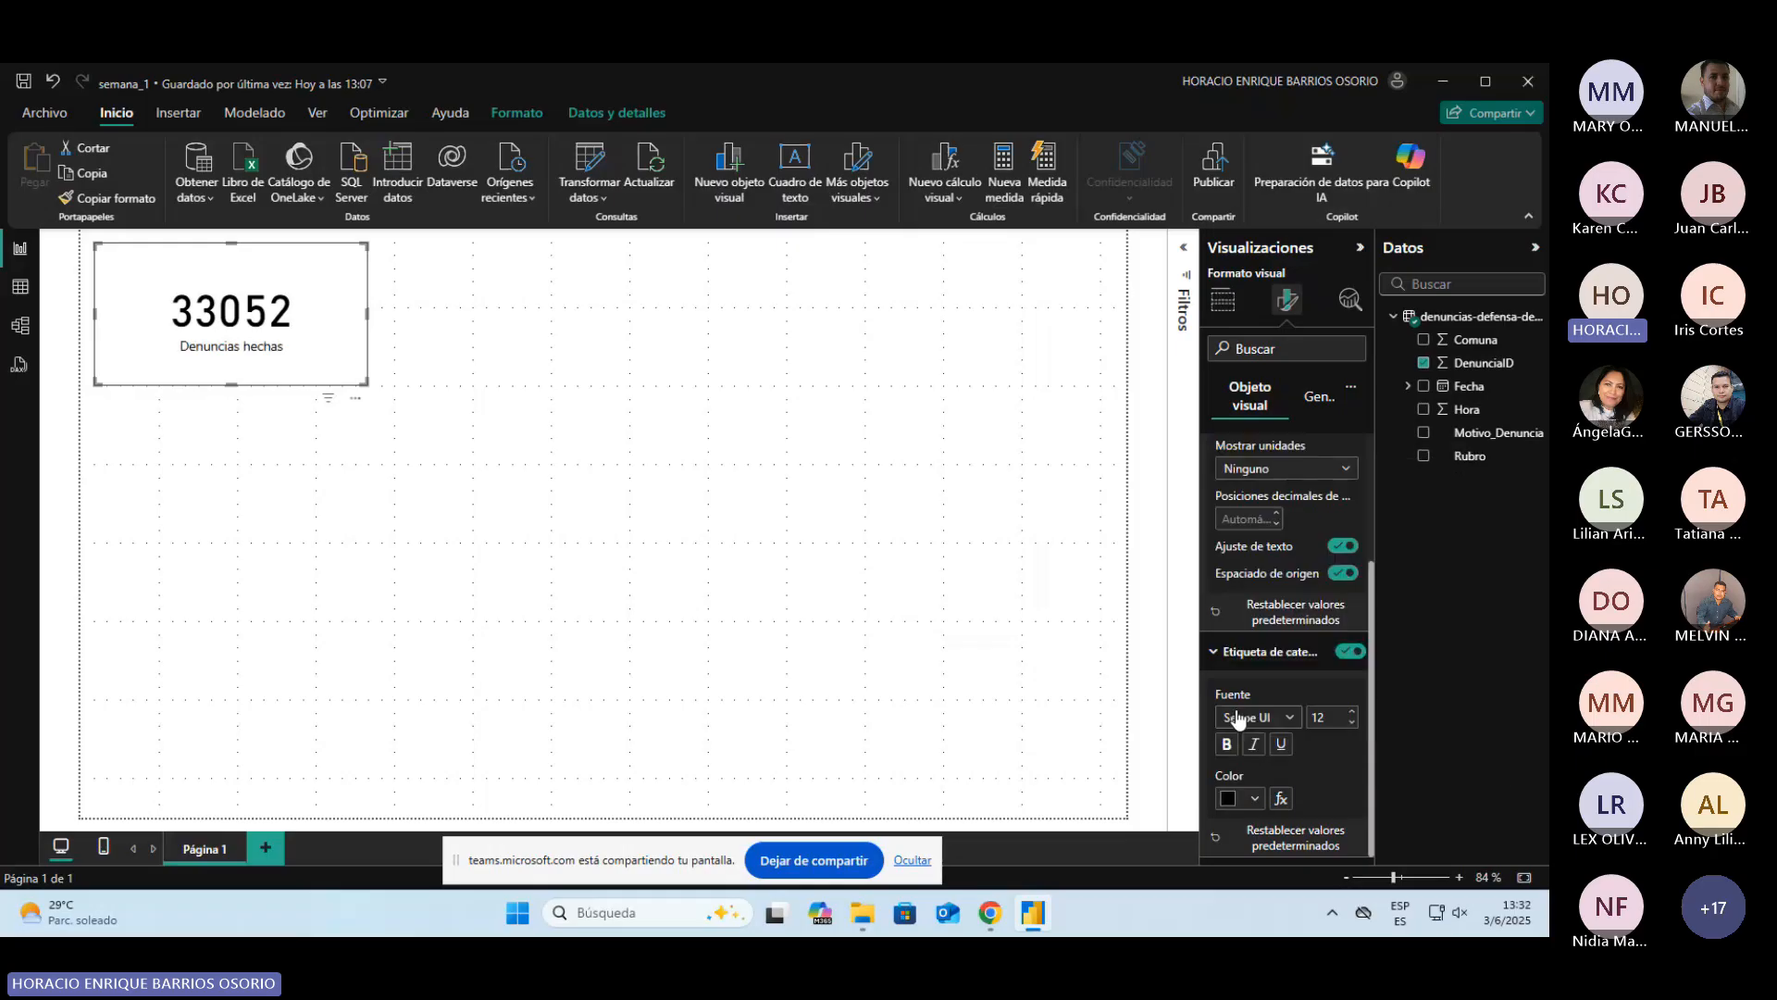
{"action": "left_click", "coordinate": [1241, 798]}
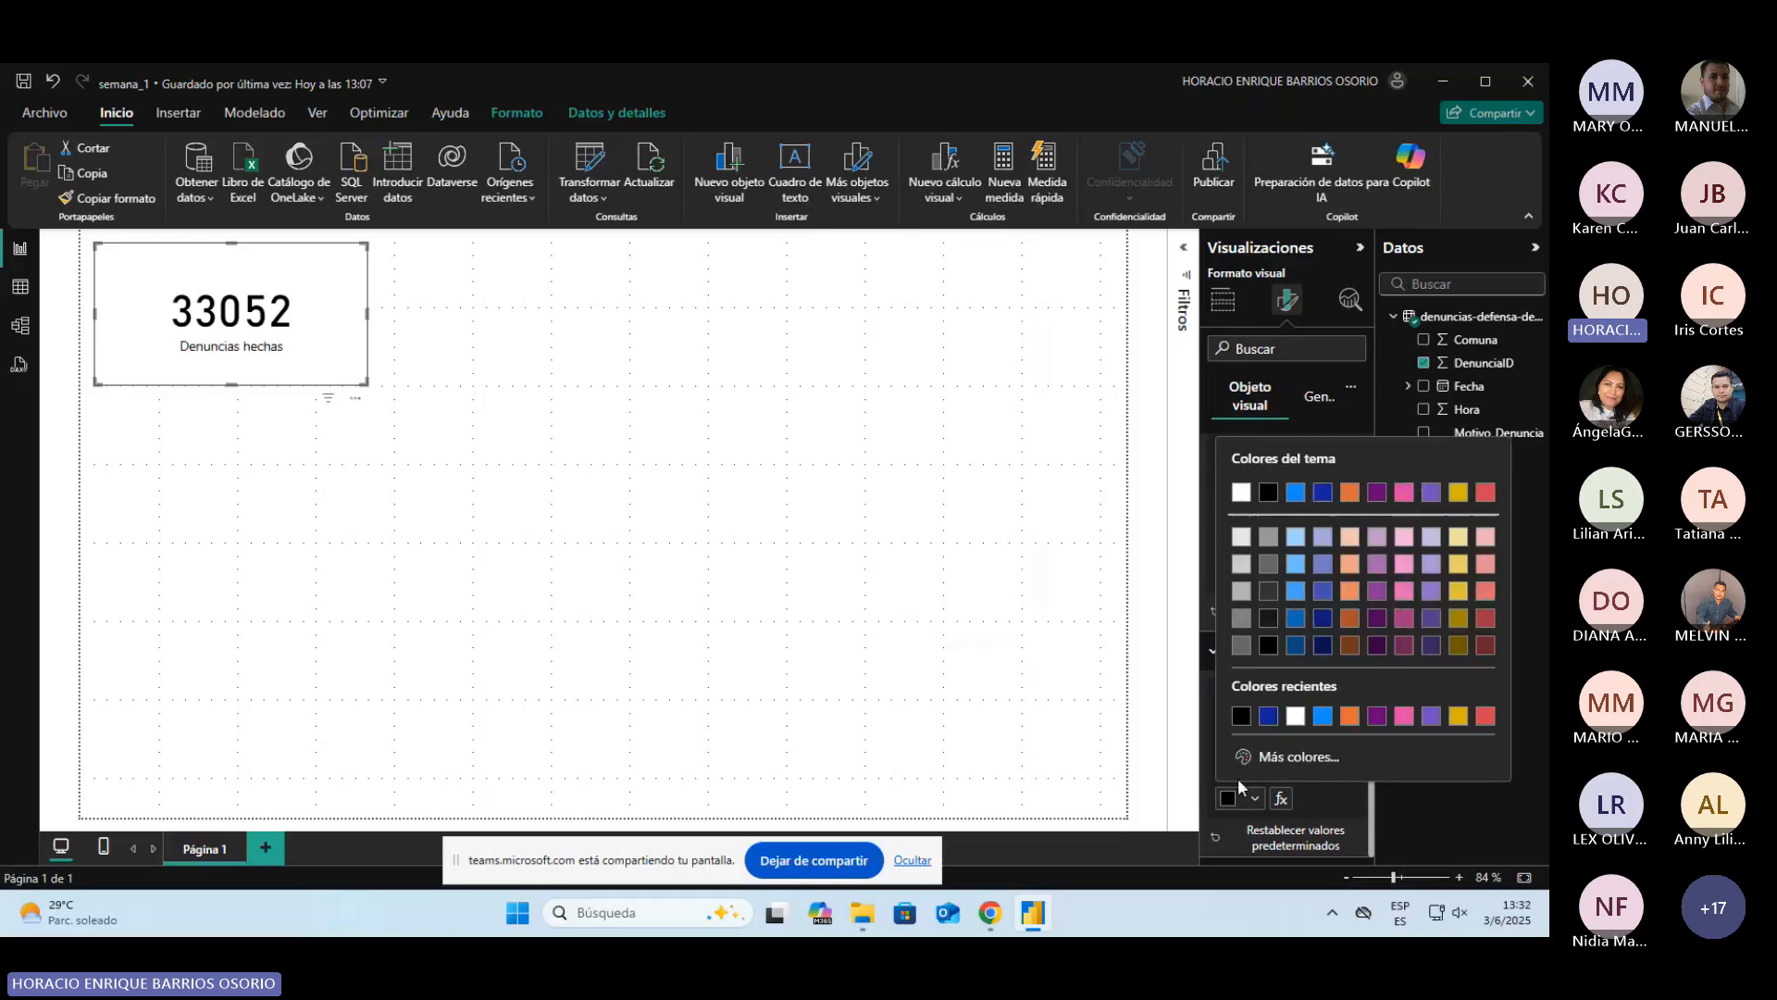
{"action": "left_click", "coordinate": [1241, 717]}
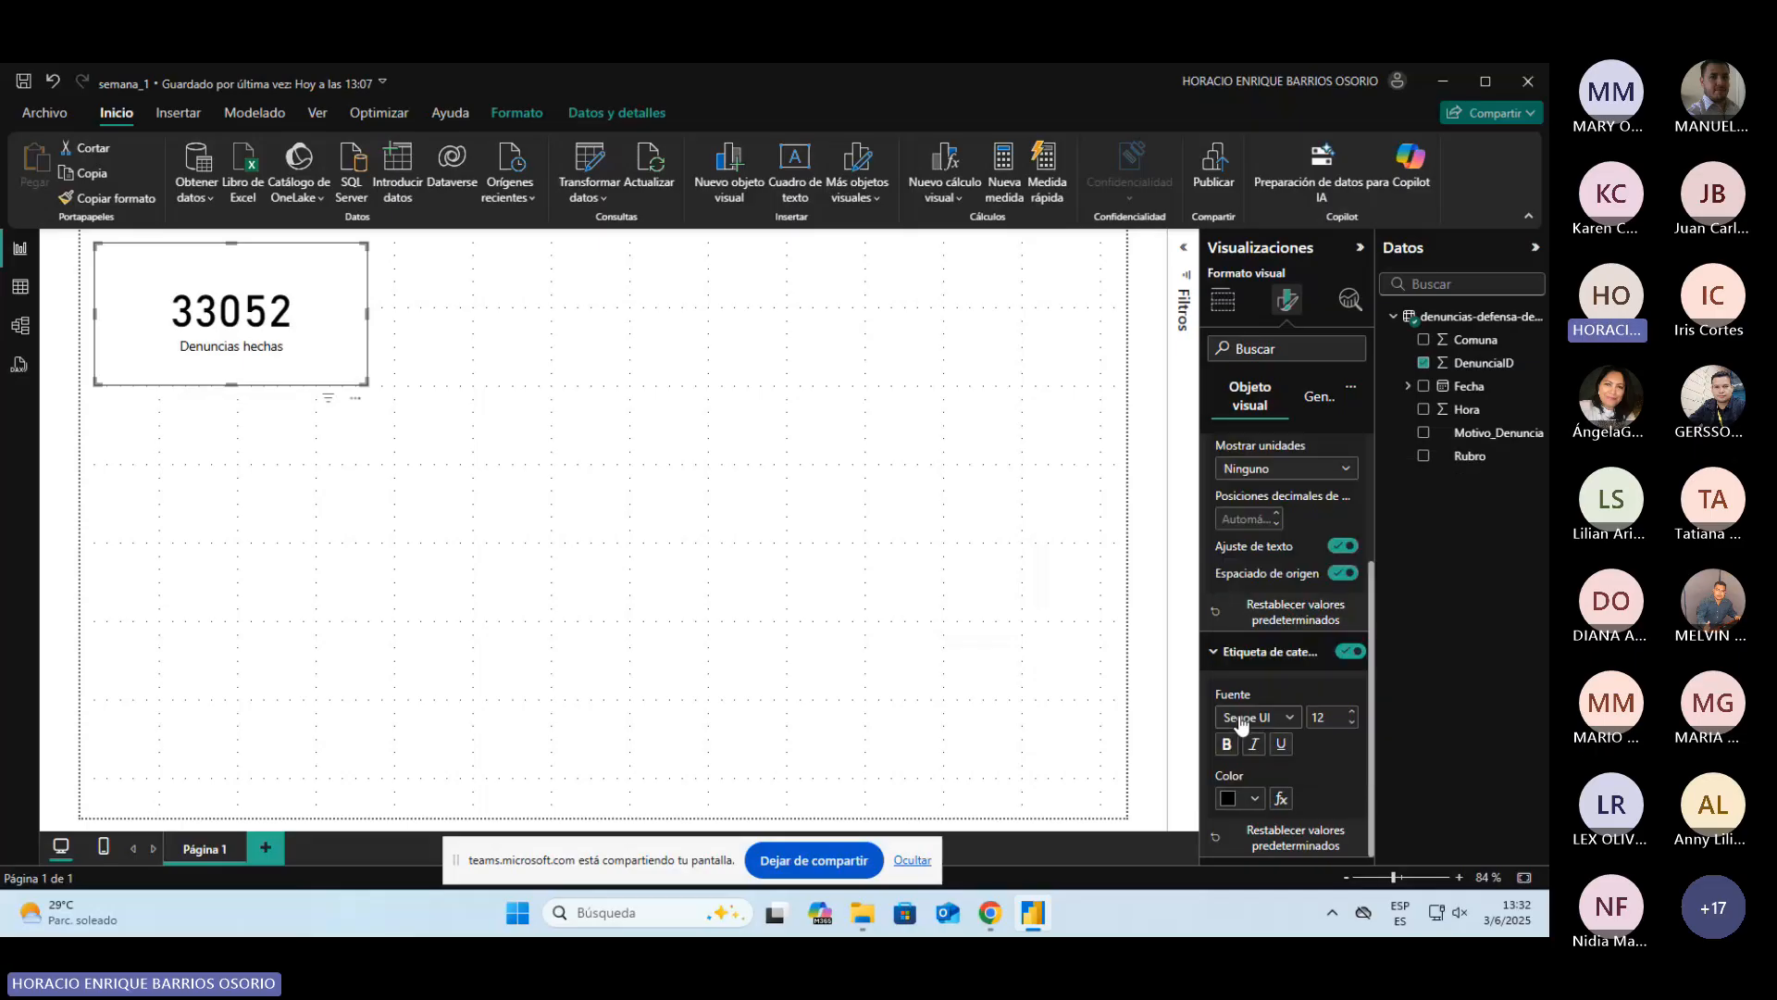
Step: Try custom red, orange and other hues as the card's Etiqueta de categoría color
{"action": "left_click", "coordinate": [1242, 797]}
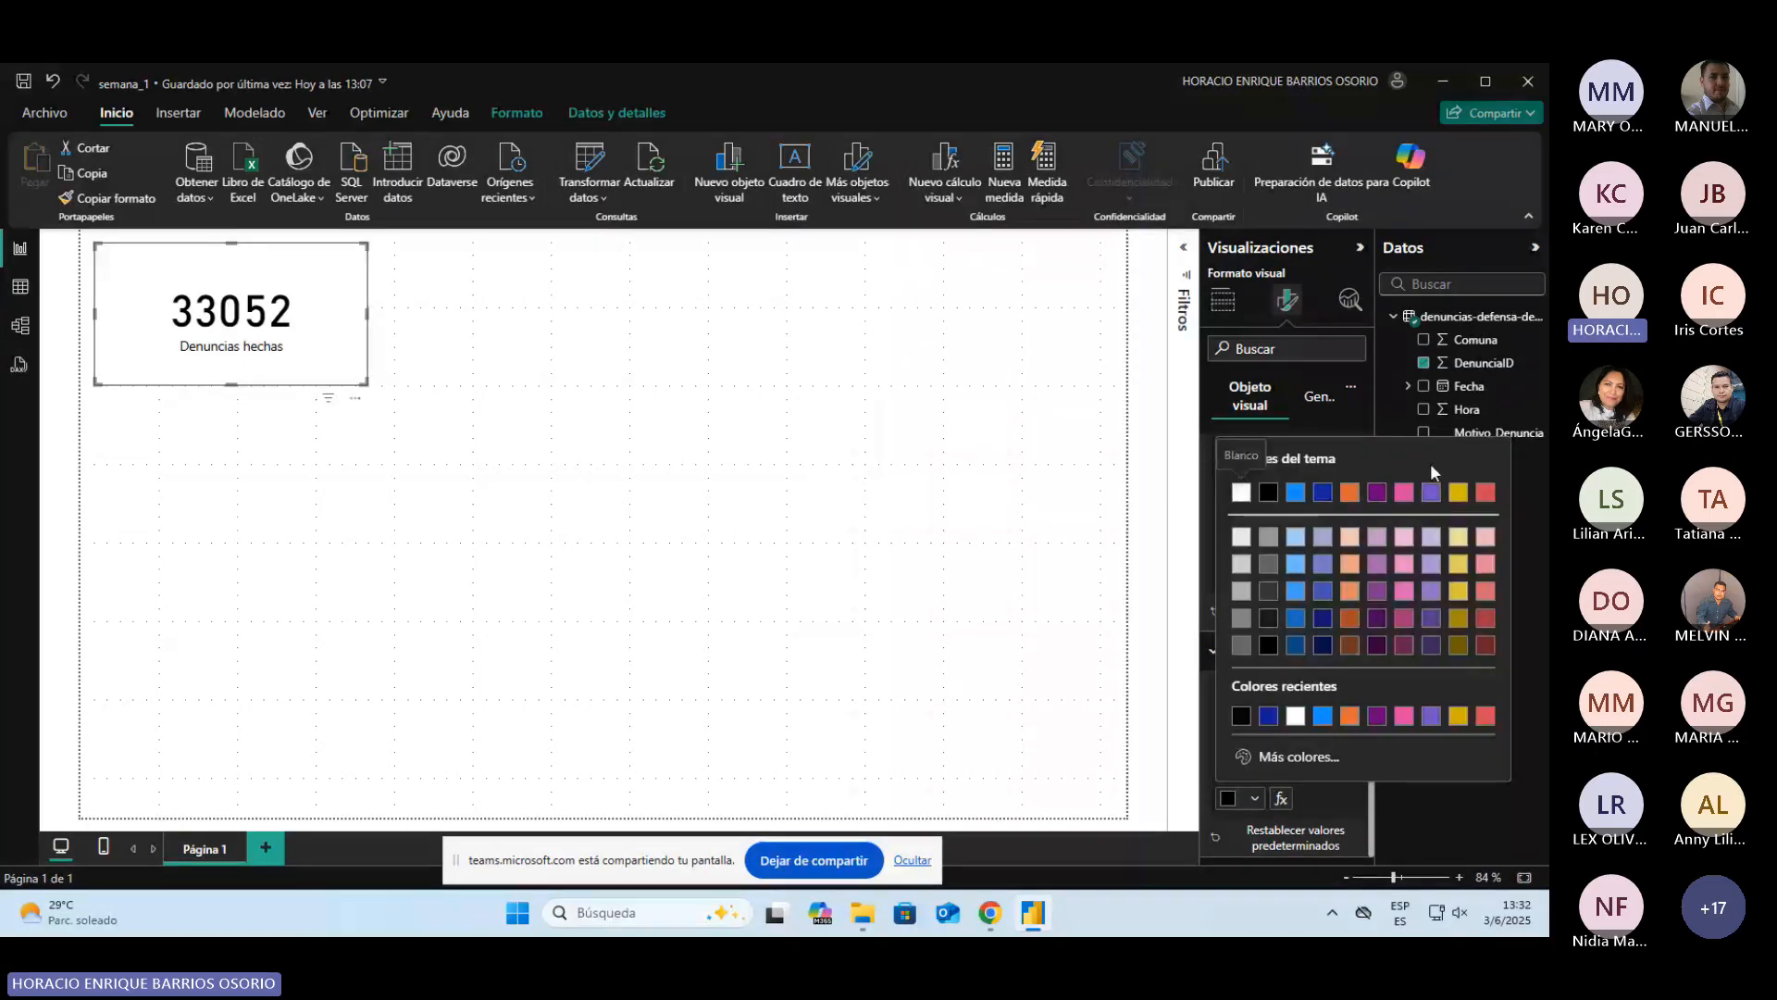
{"action": "left_click", "coordinate": [1292, 756]}
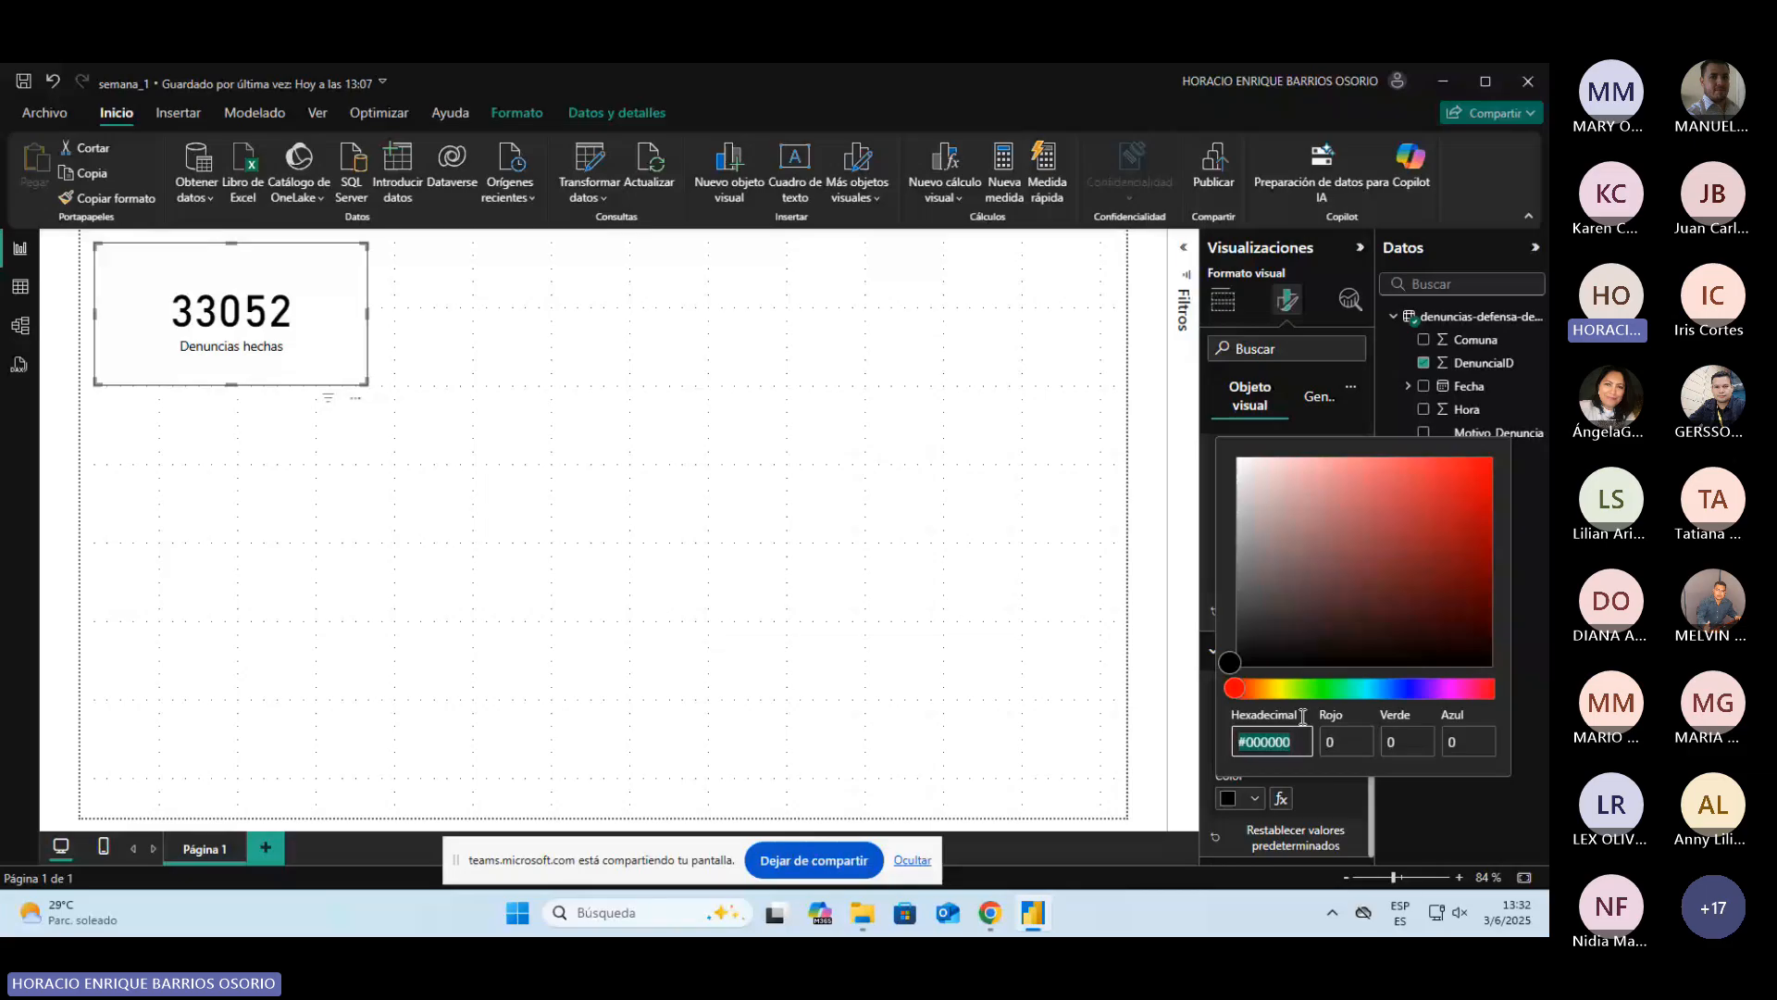
{"action": "left_click", "coordinate": [1384, 568]}
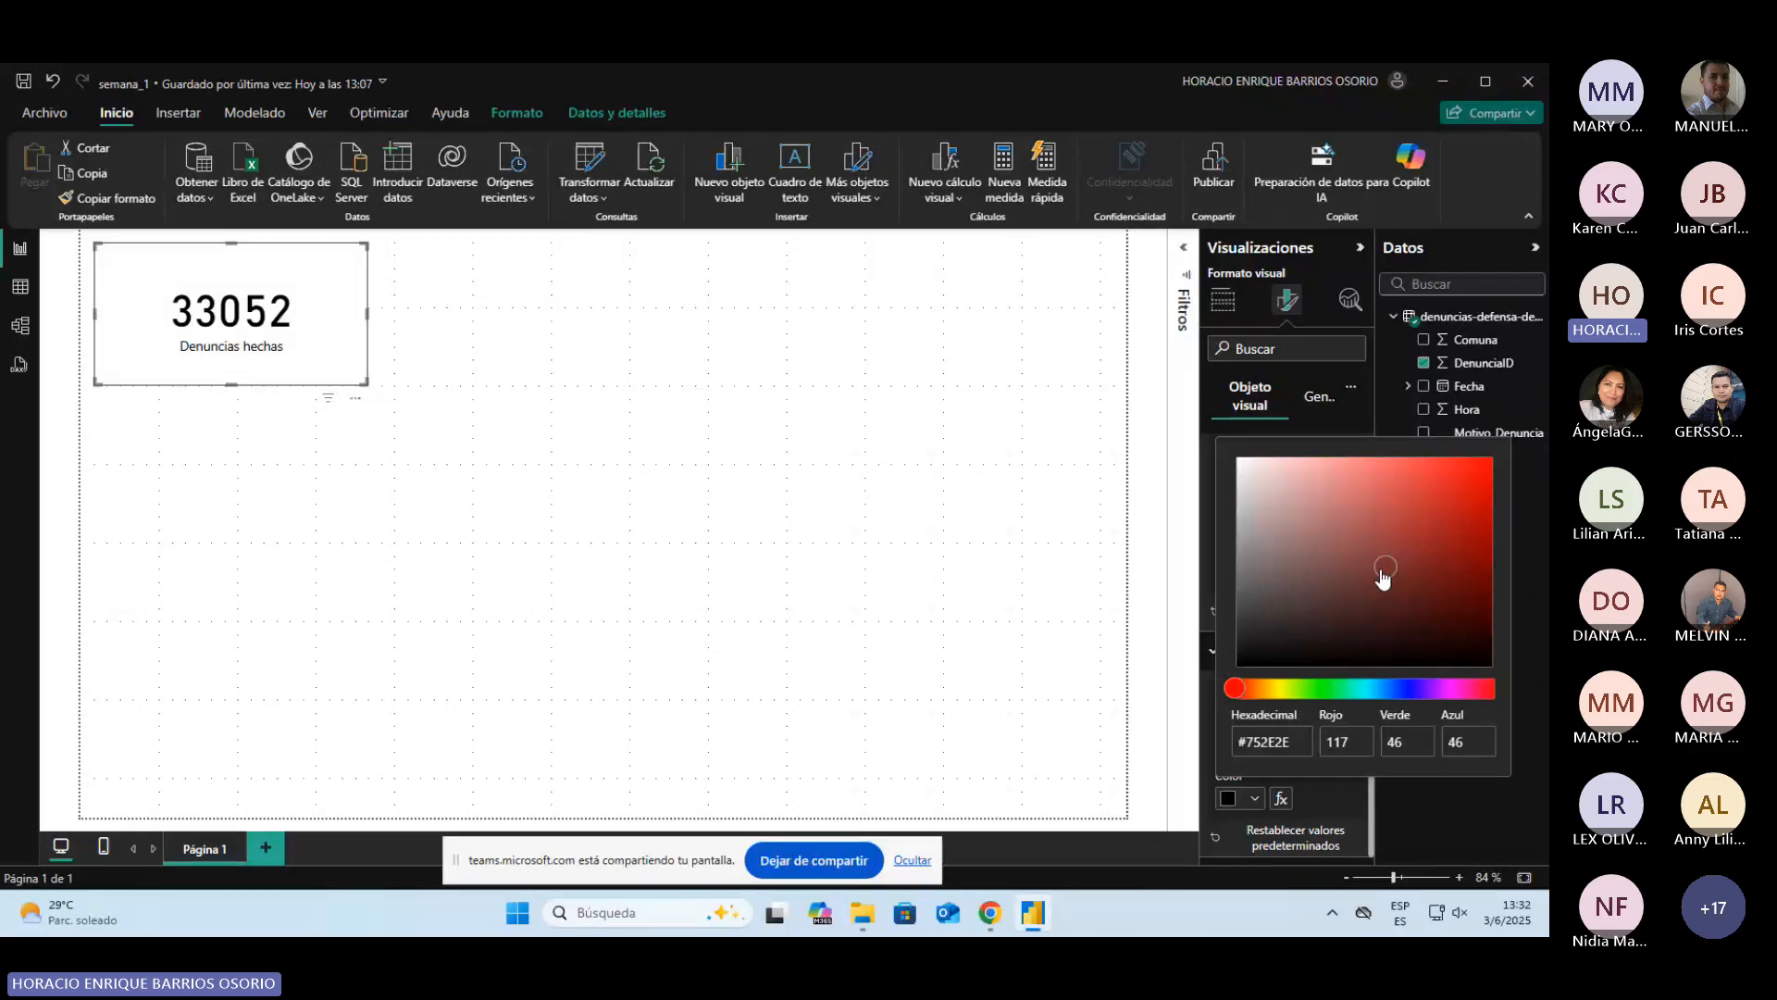
{"action": "left_click", "coordinate": [1458, 518]}
{"action": "left_click", "coordinate": [1245, 687]}
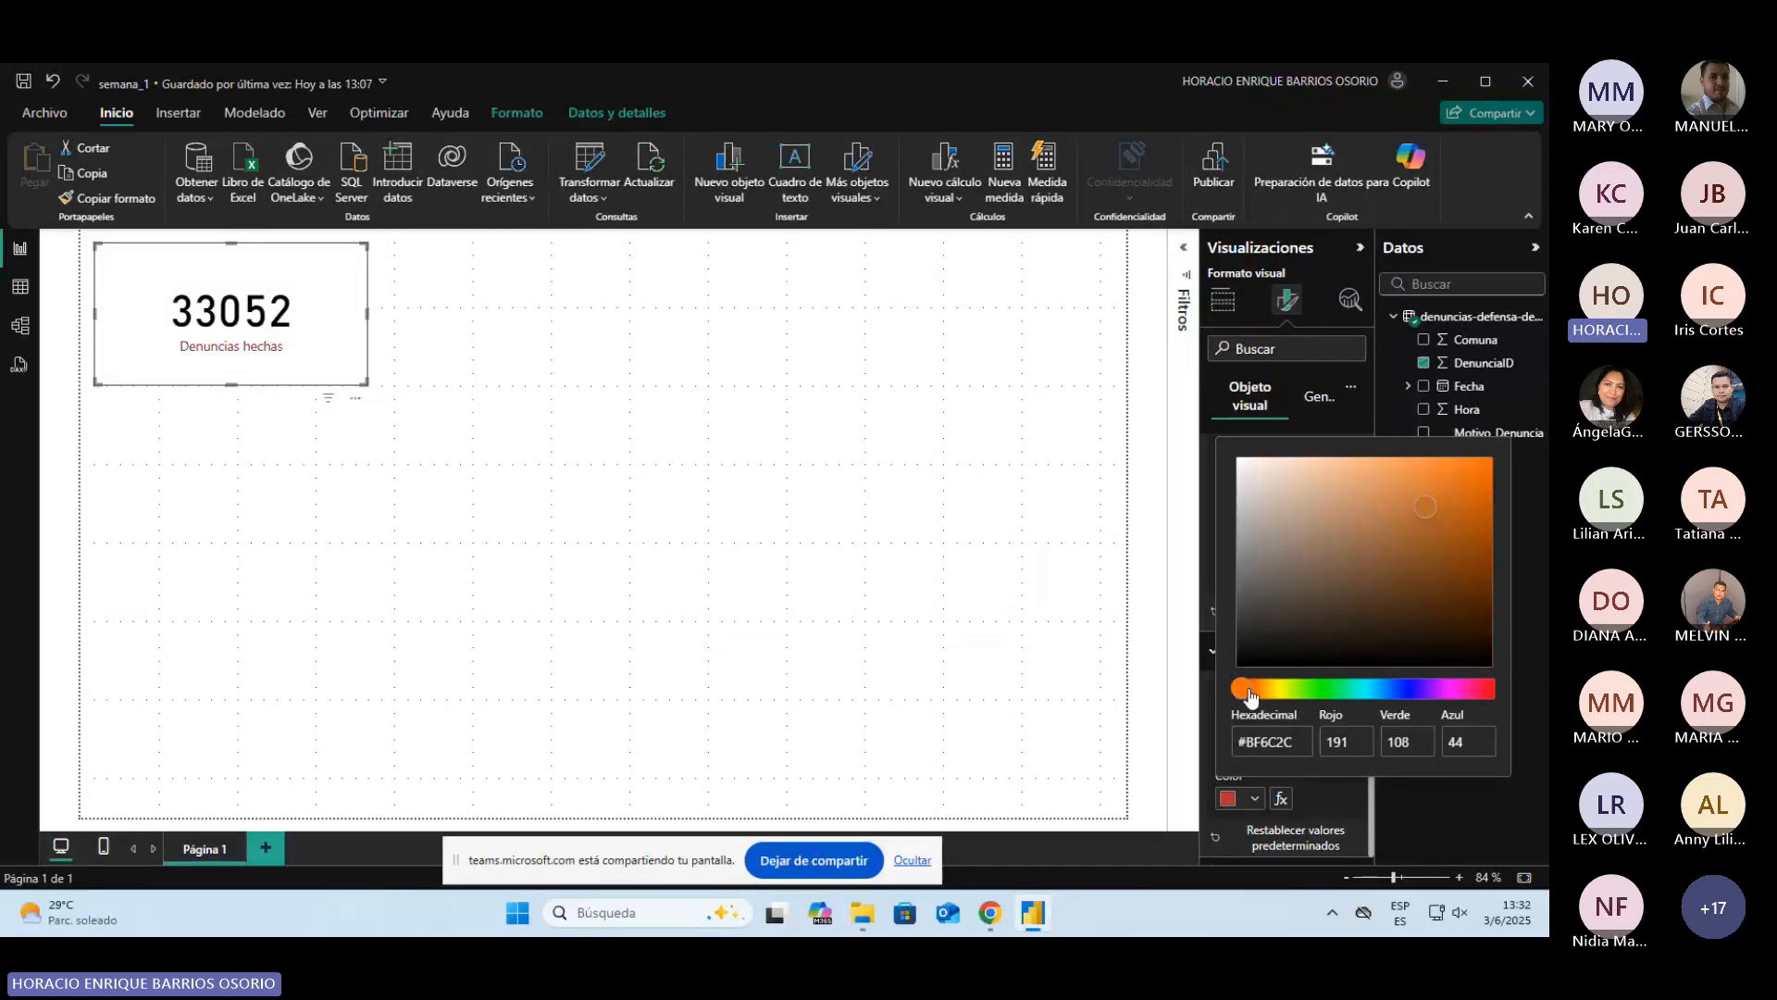
{"action": "left_click", "coordinate": [1444, 687]}
{"action": "left_click", "coordinate": [1276, 687]}
{"action": "left_click_drag", "start_coordinate": [1265, 687], "coordinate": [1222, 689]}
Step: Set the custom color of the card's Etiqueta de categoría back to black and leave the color picker
{"action": "left_click", "coordinate": [1249, 663]}
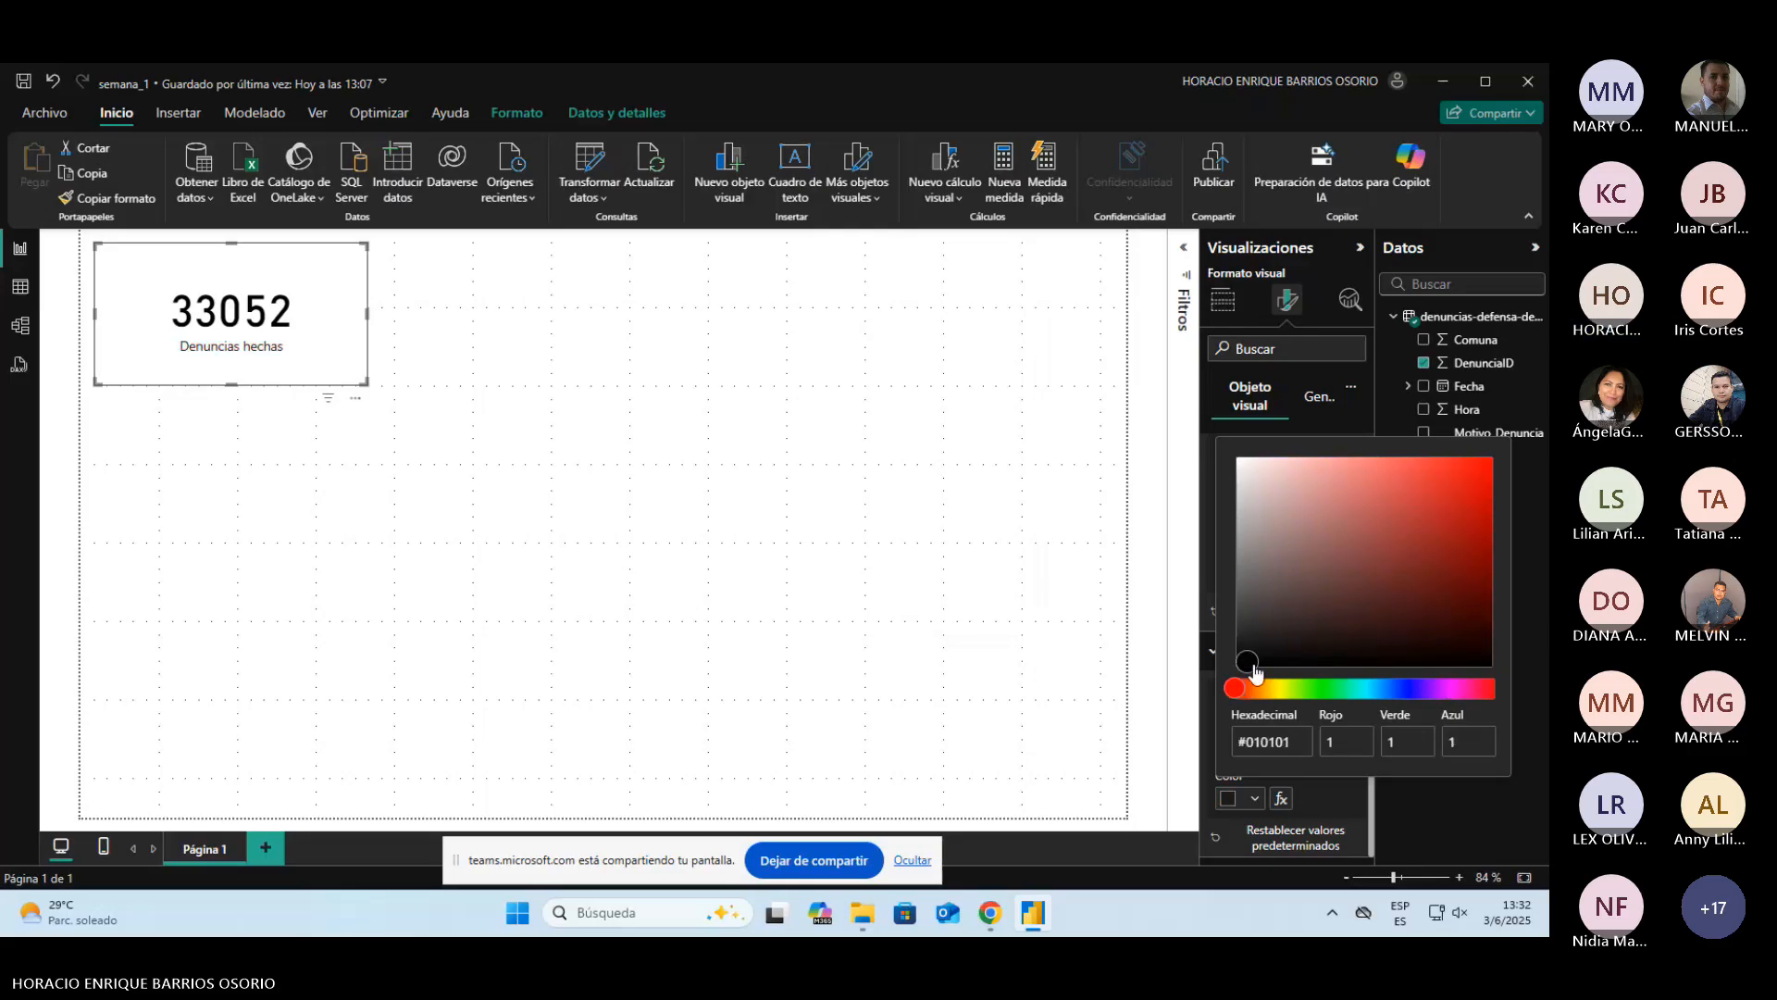
{"action": "left_click_drag", "start_coordinate": [1256, 673], "coordinate": [1222, 676]}
{"action": "left_click", "coordinate": [1342, 792]}
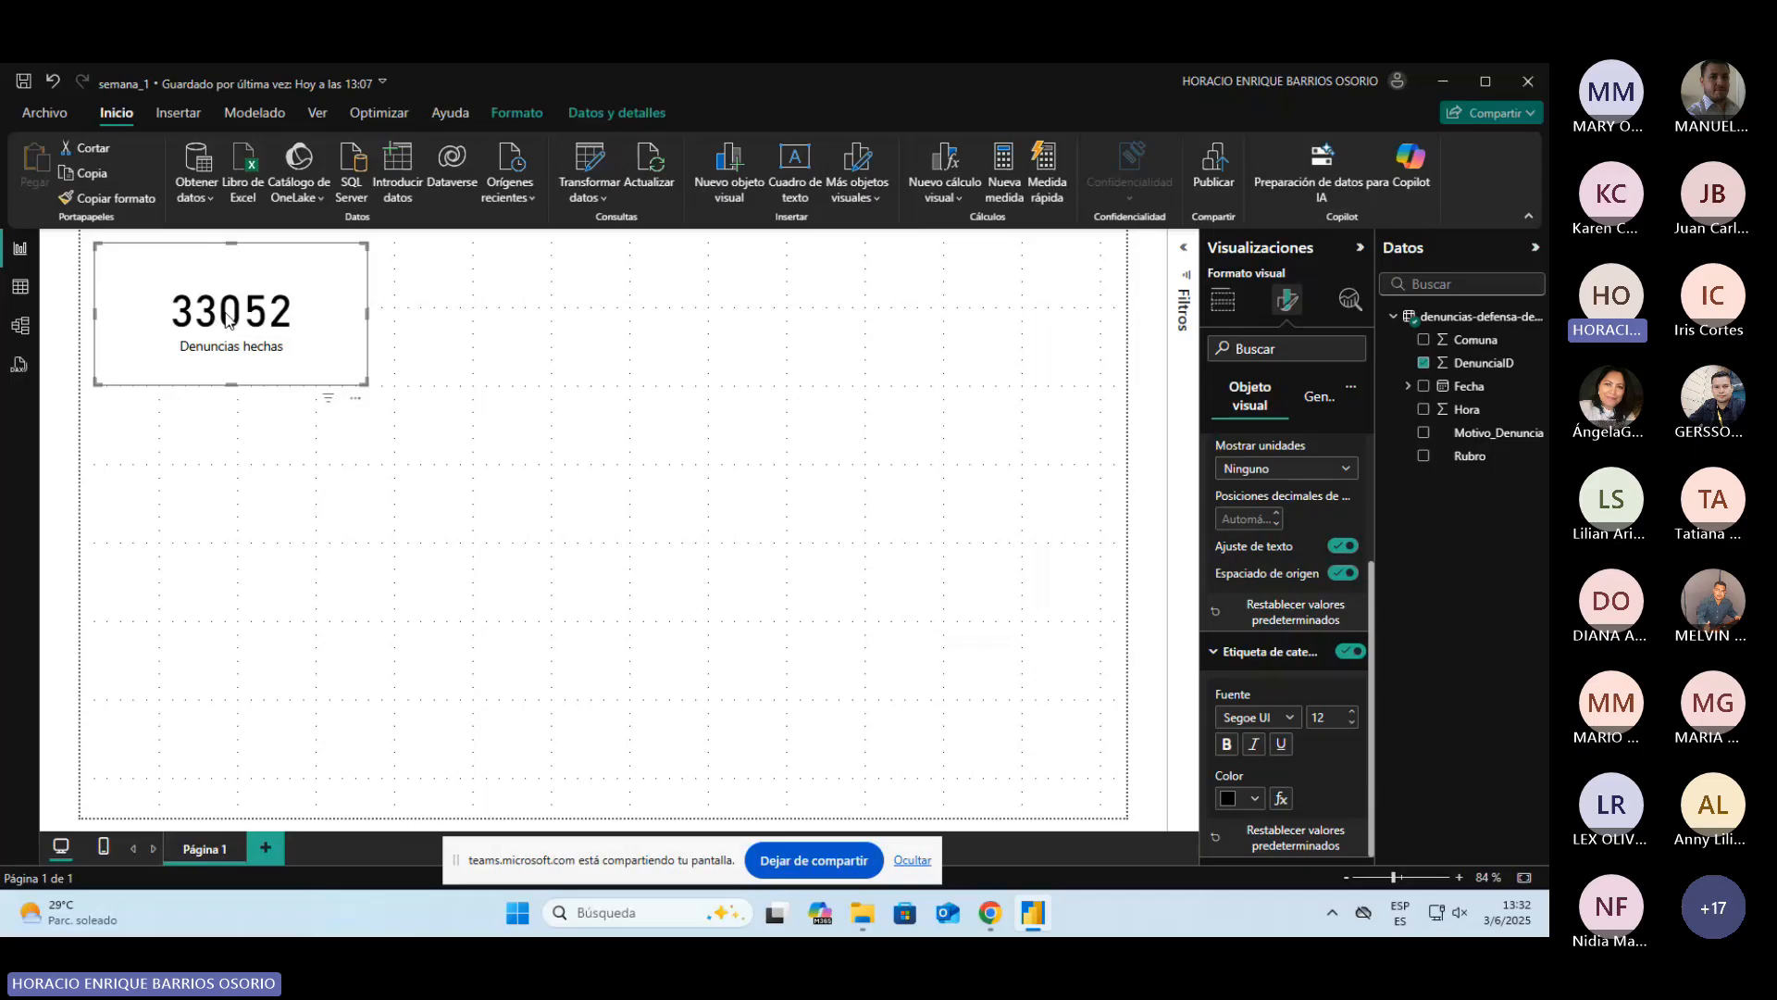
Step: Set the Formato de datos of the Denuncias hechas card to Número entero in its general formatting
{"action": "left_click", "coordinate": [1322, 396]}
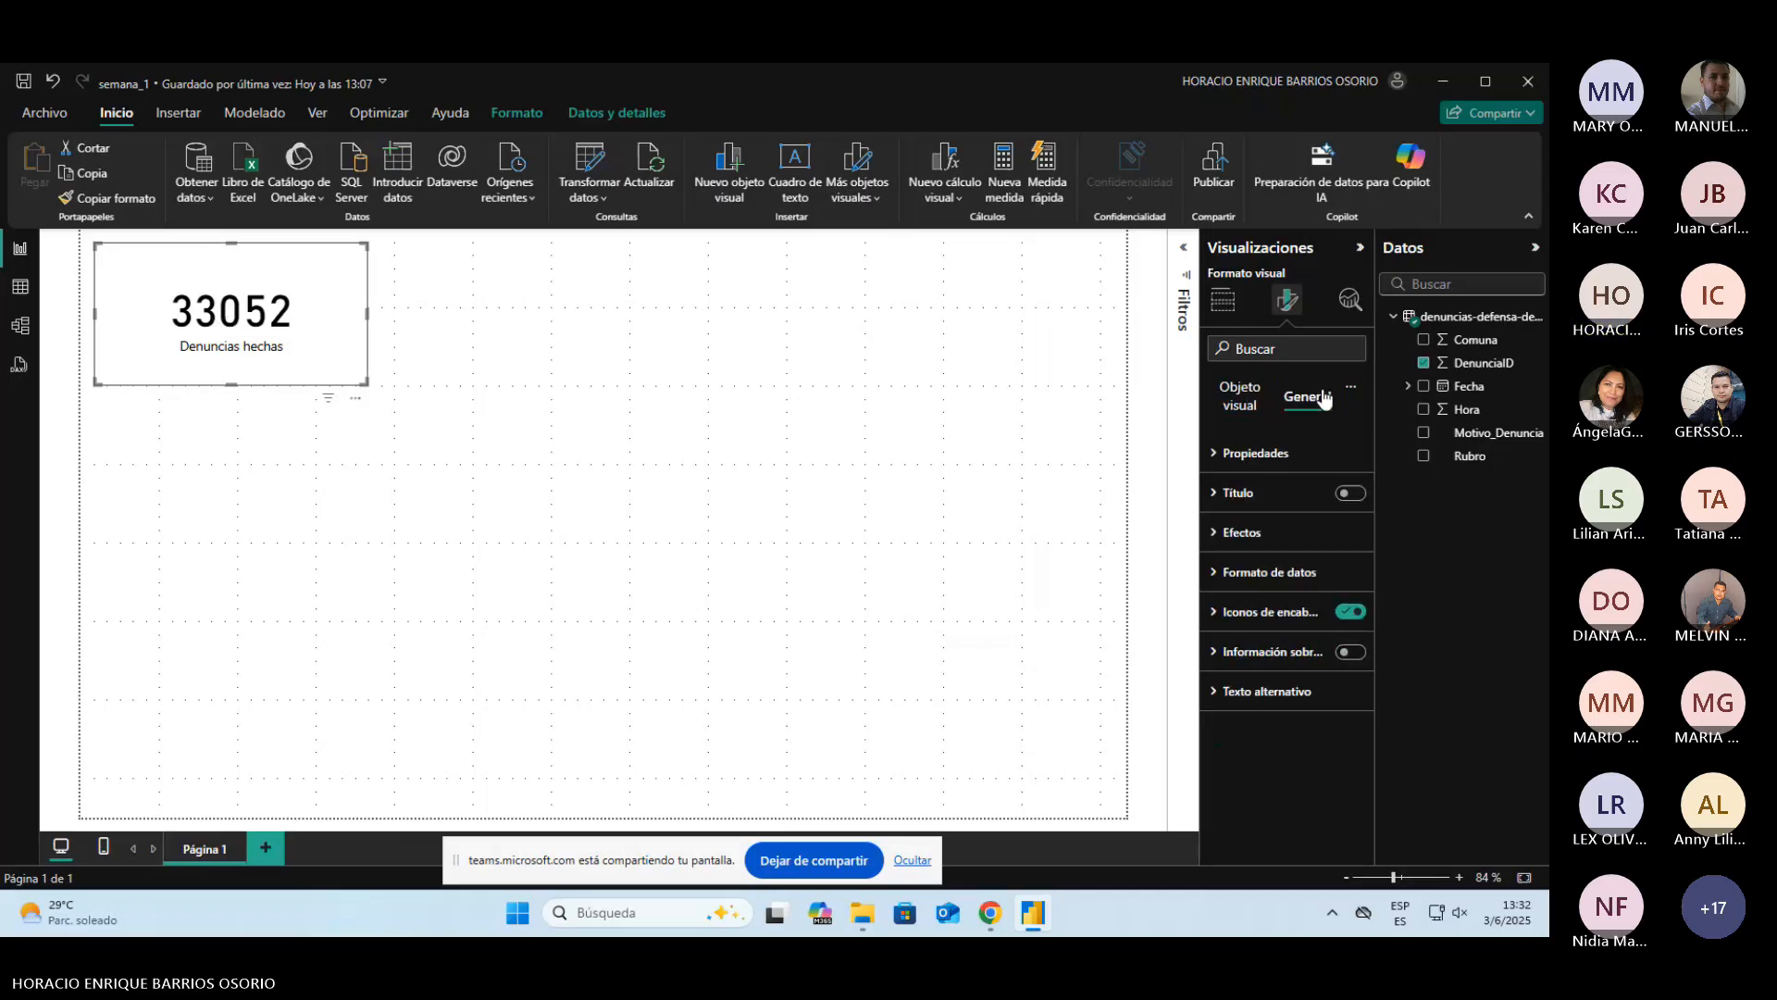
{"action": "left_click", "coordinate": [1268, 572]}
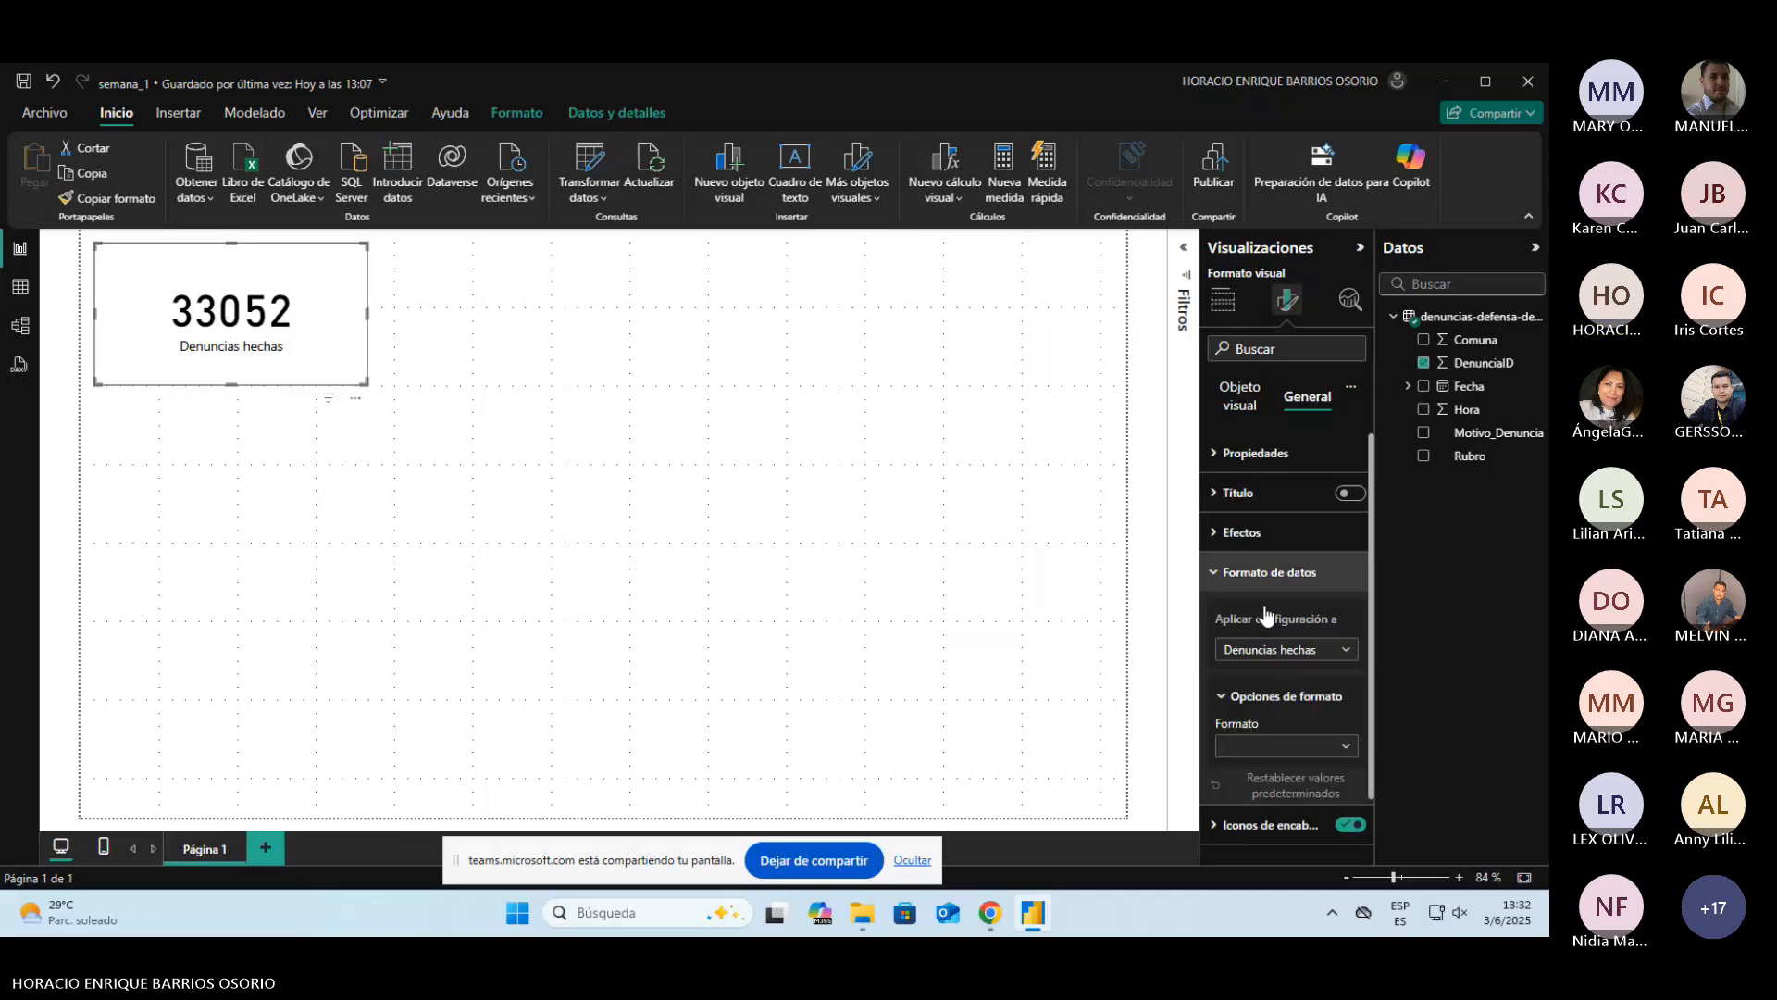
{"action": "left_click", "coordinate": [1269, 746]}
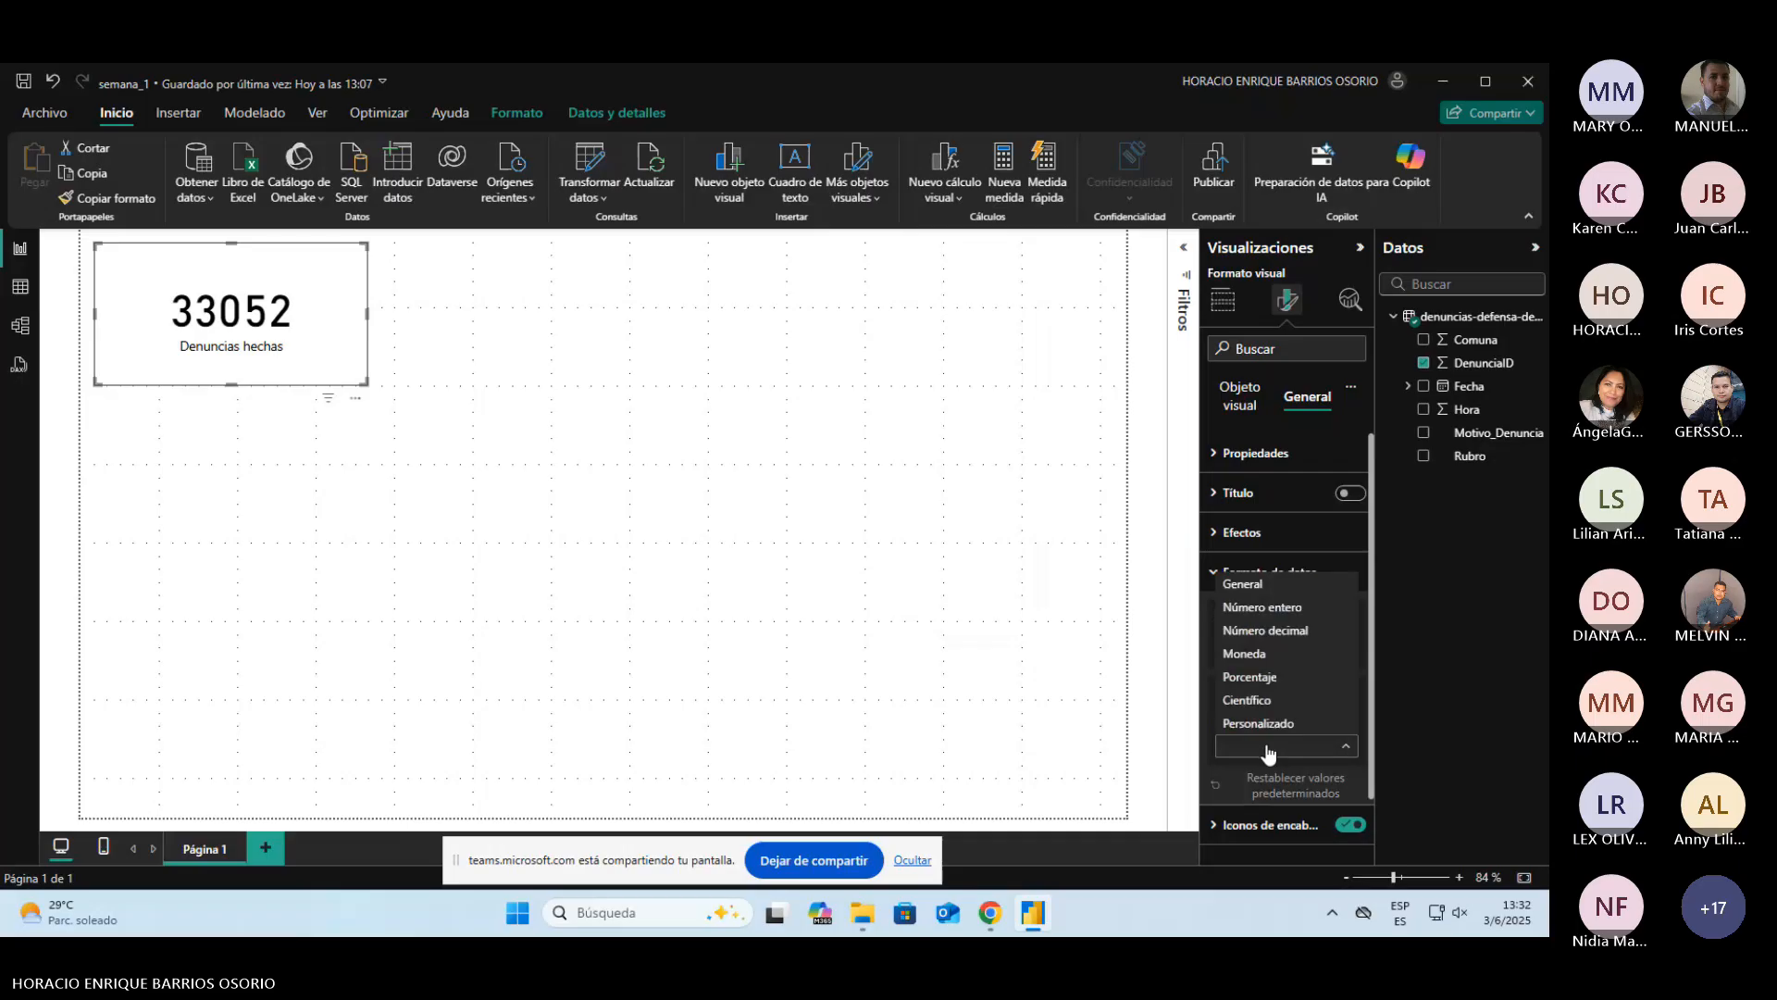
{"action": "left_click", "coordinate": [1287, 608]}
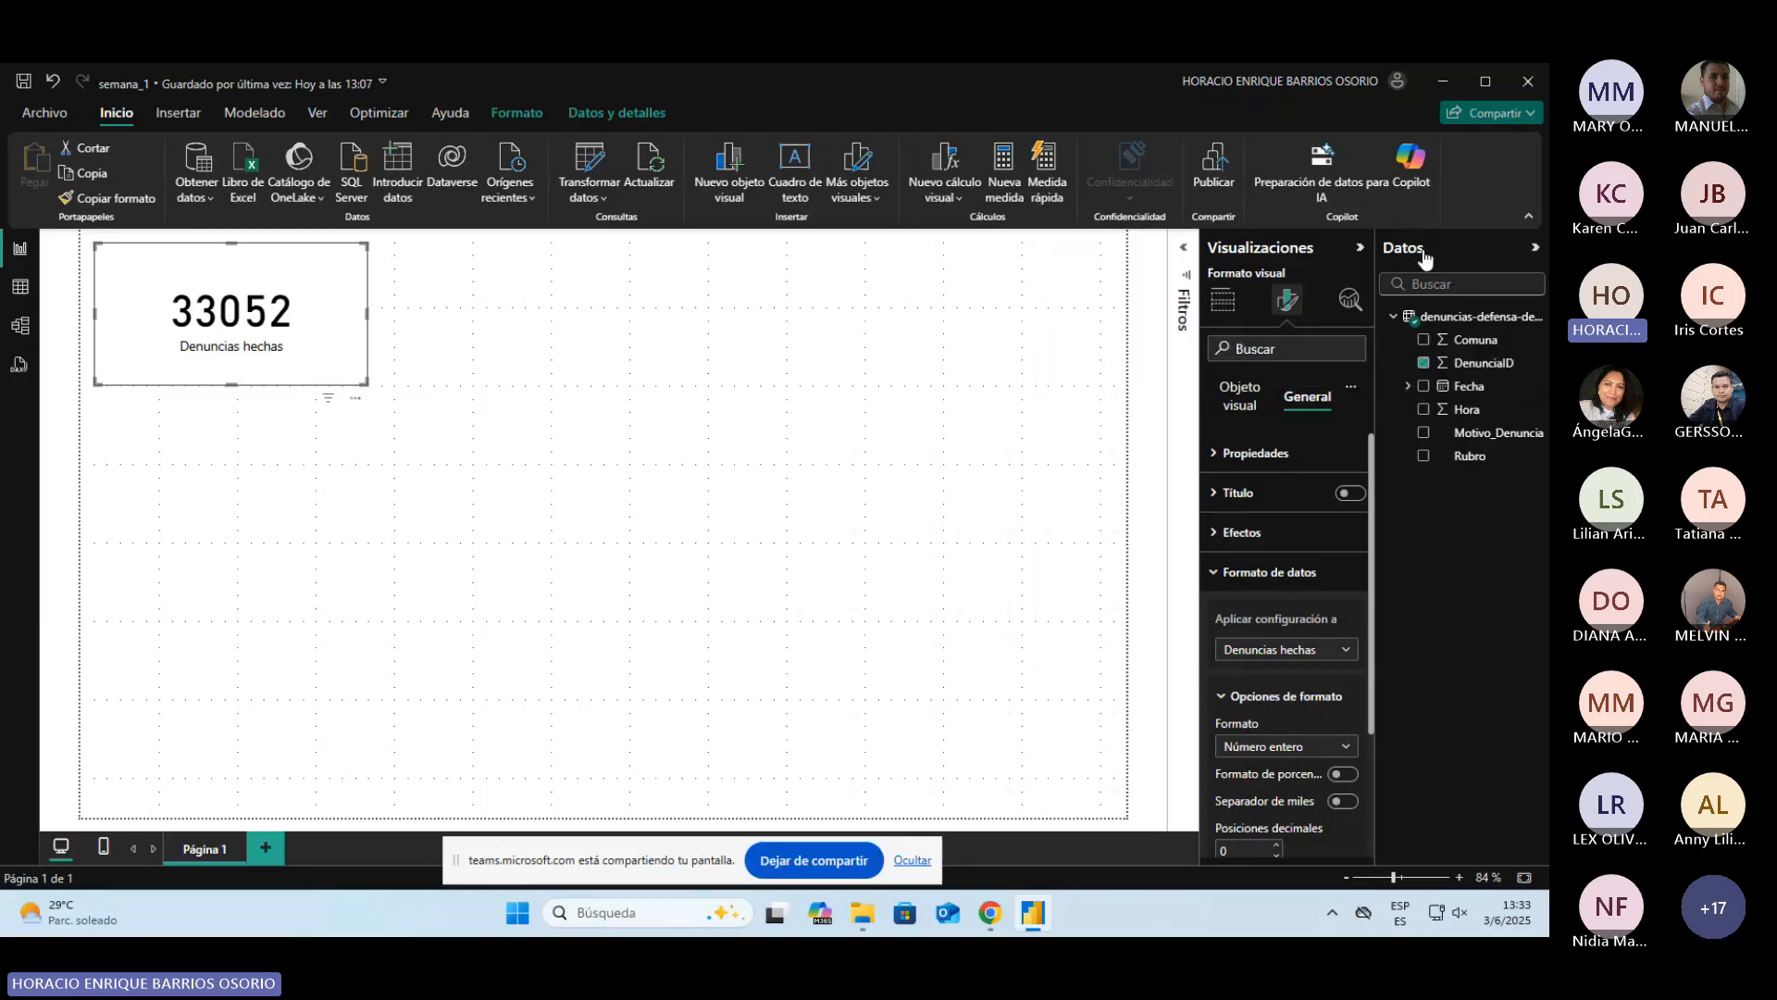
Step: Try the thousands separator on the DenunciaID column from the report view and check the card's Formato de datos options
{"action": "left_click", "coordinate": [1483, 364]}
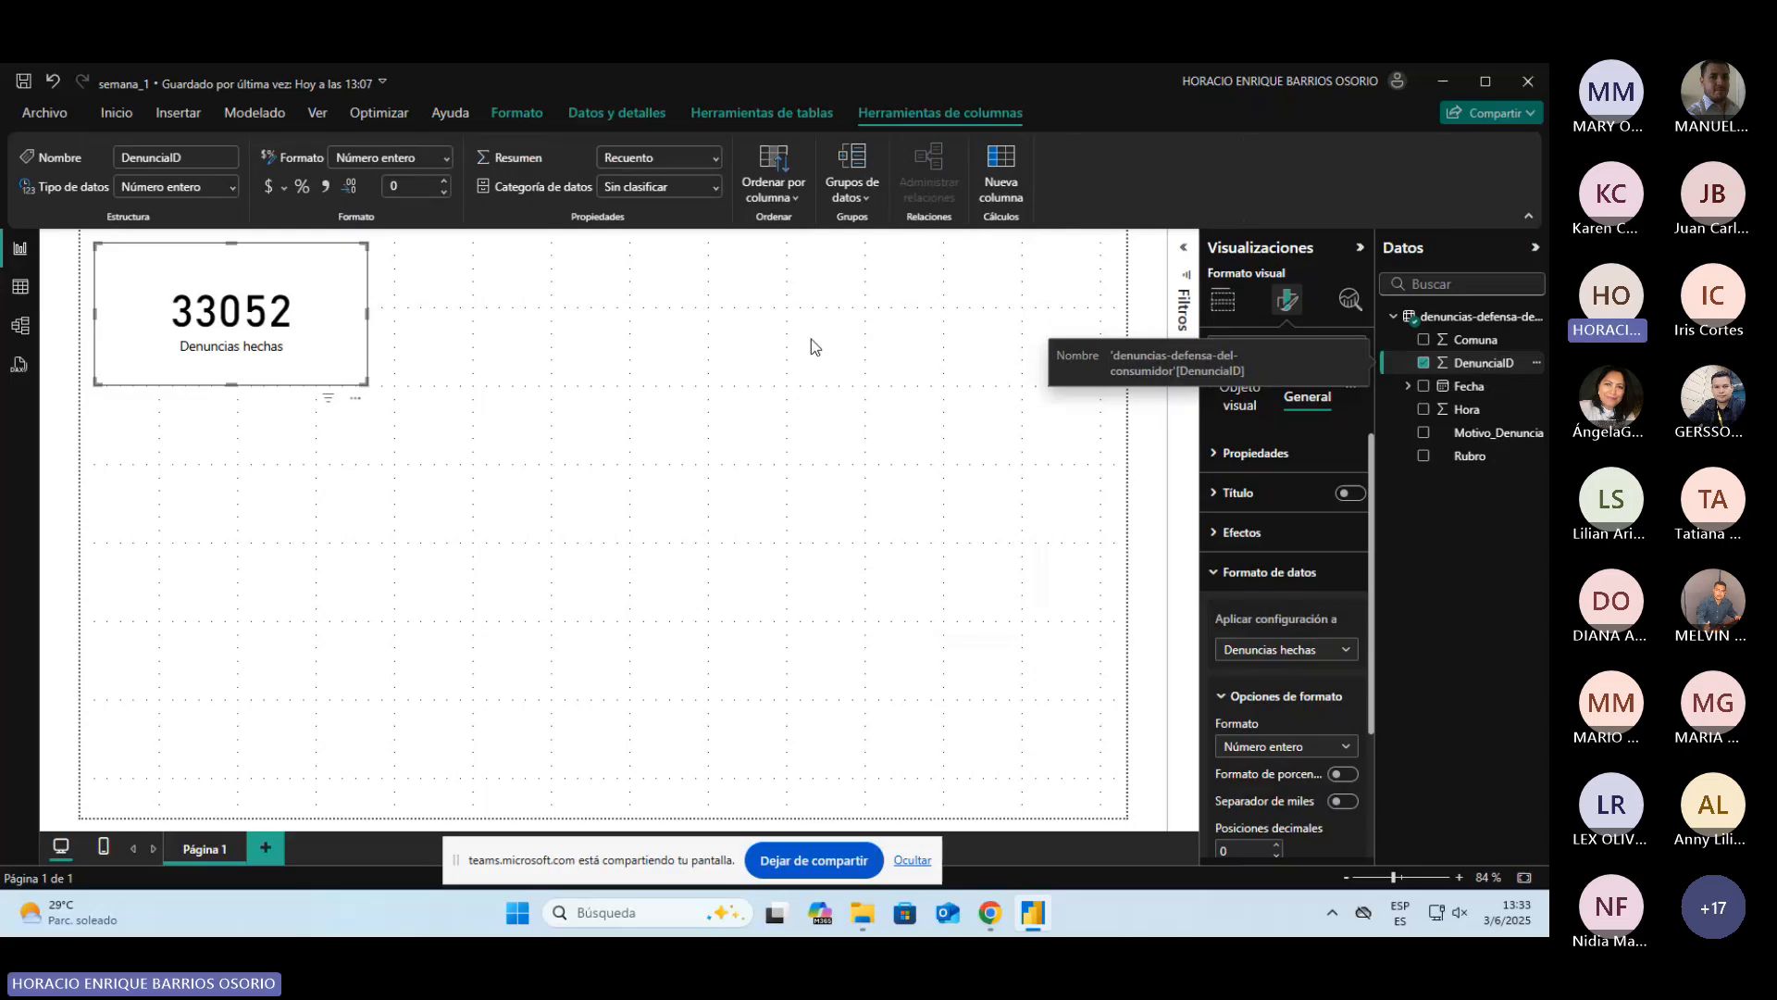
{"action": "left_click", "coordinate": [326, 192]}
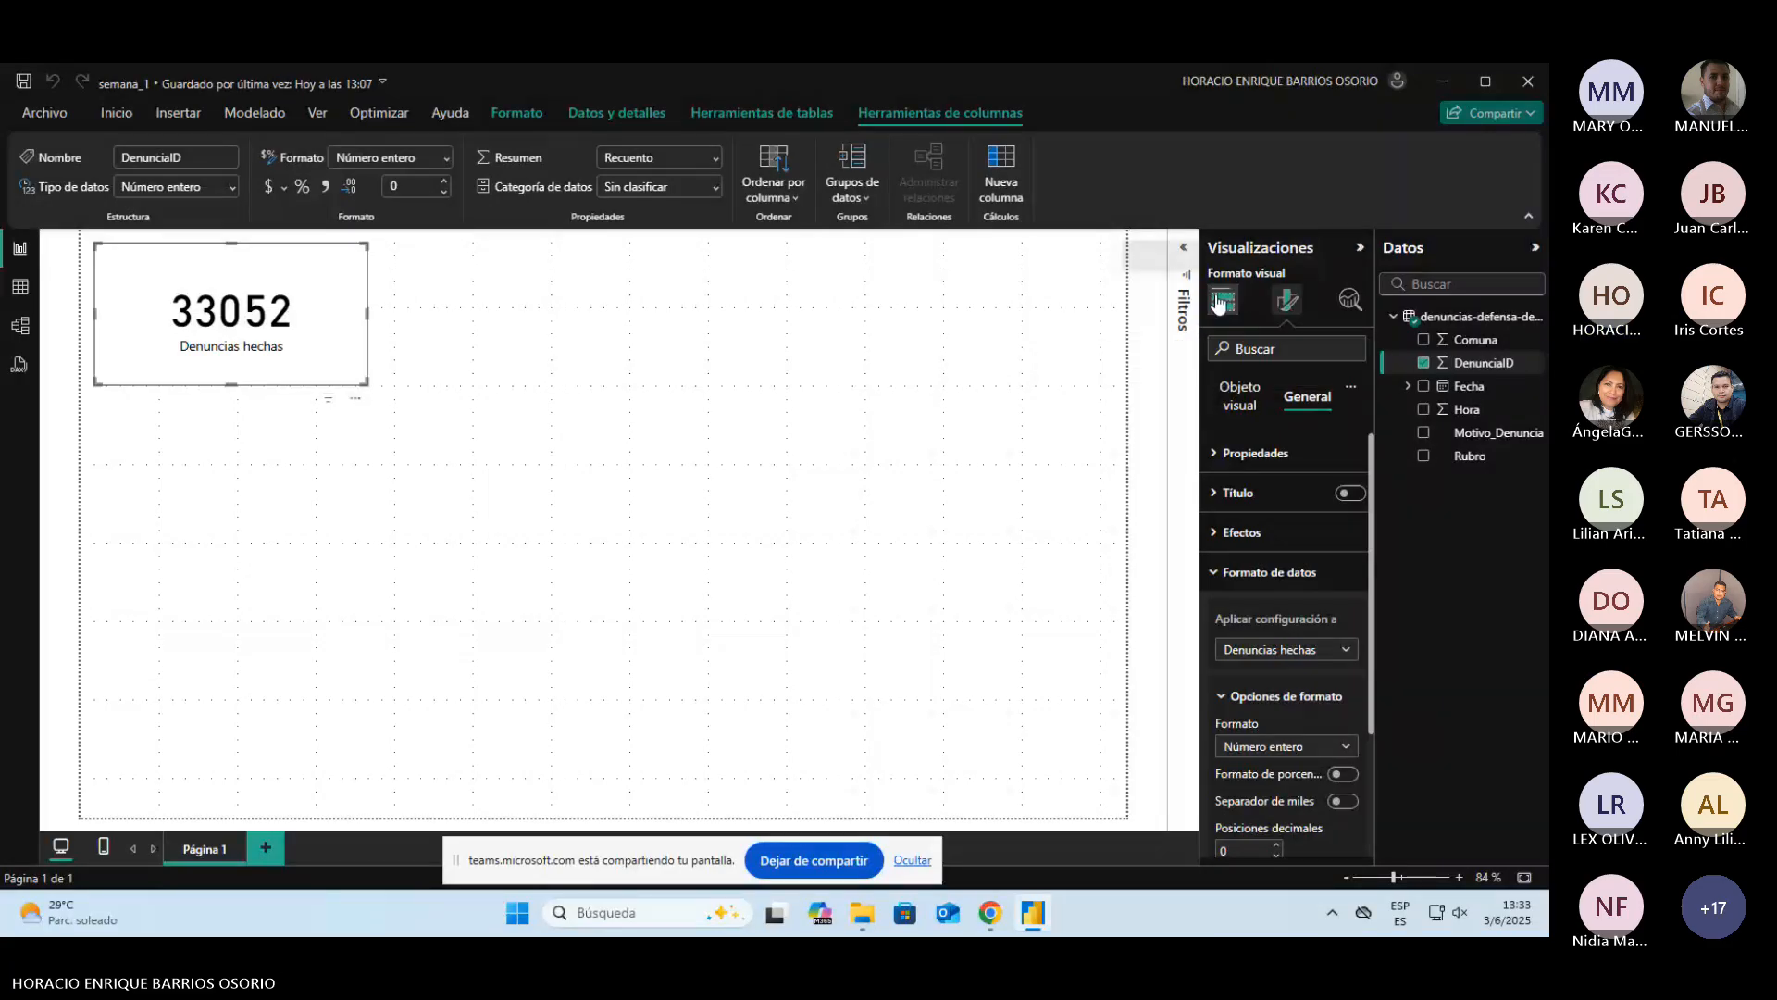
{"action": "scroll", "coordinate": [1320, 663], "scroll_direction": "down", "scroll_amount": 1}
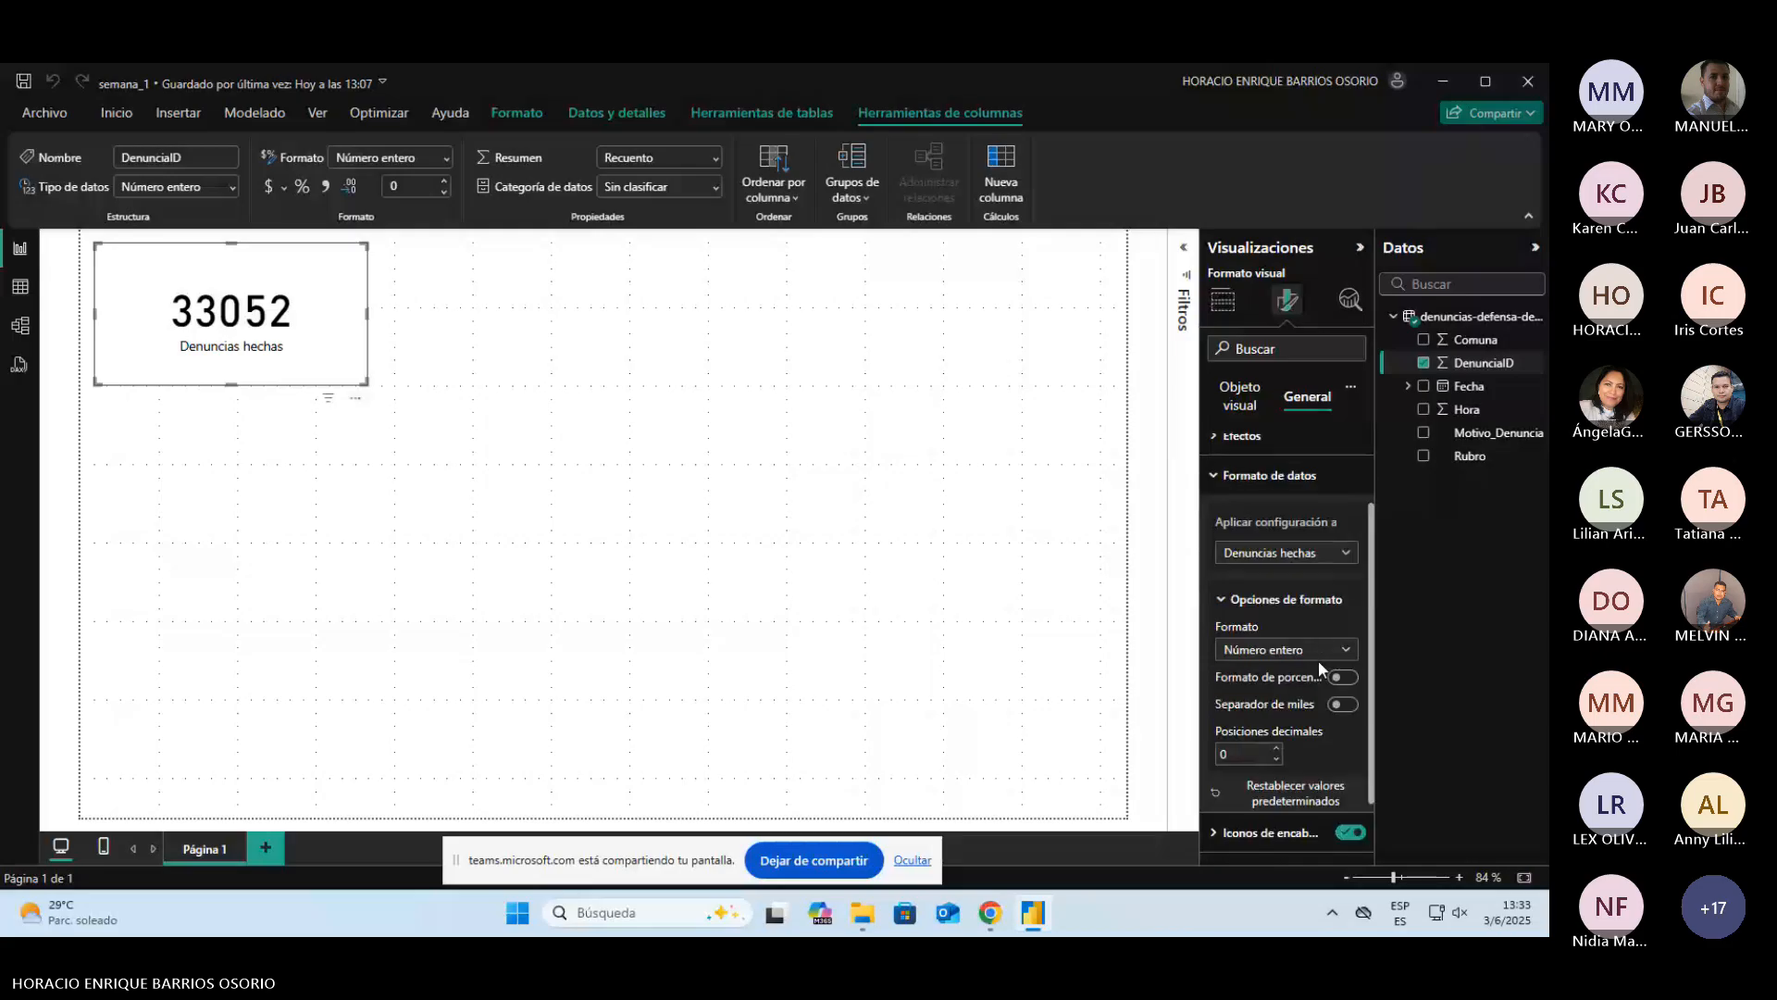
{"action": "scroll", "coordinate": [1318, 659], "scroll_direction": "up", "scroll_amount": 1}
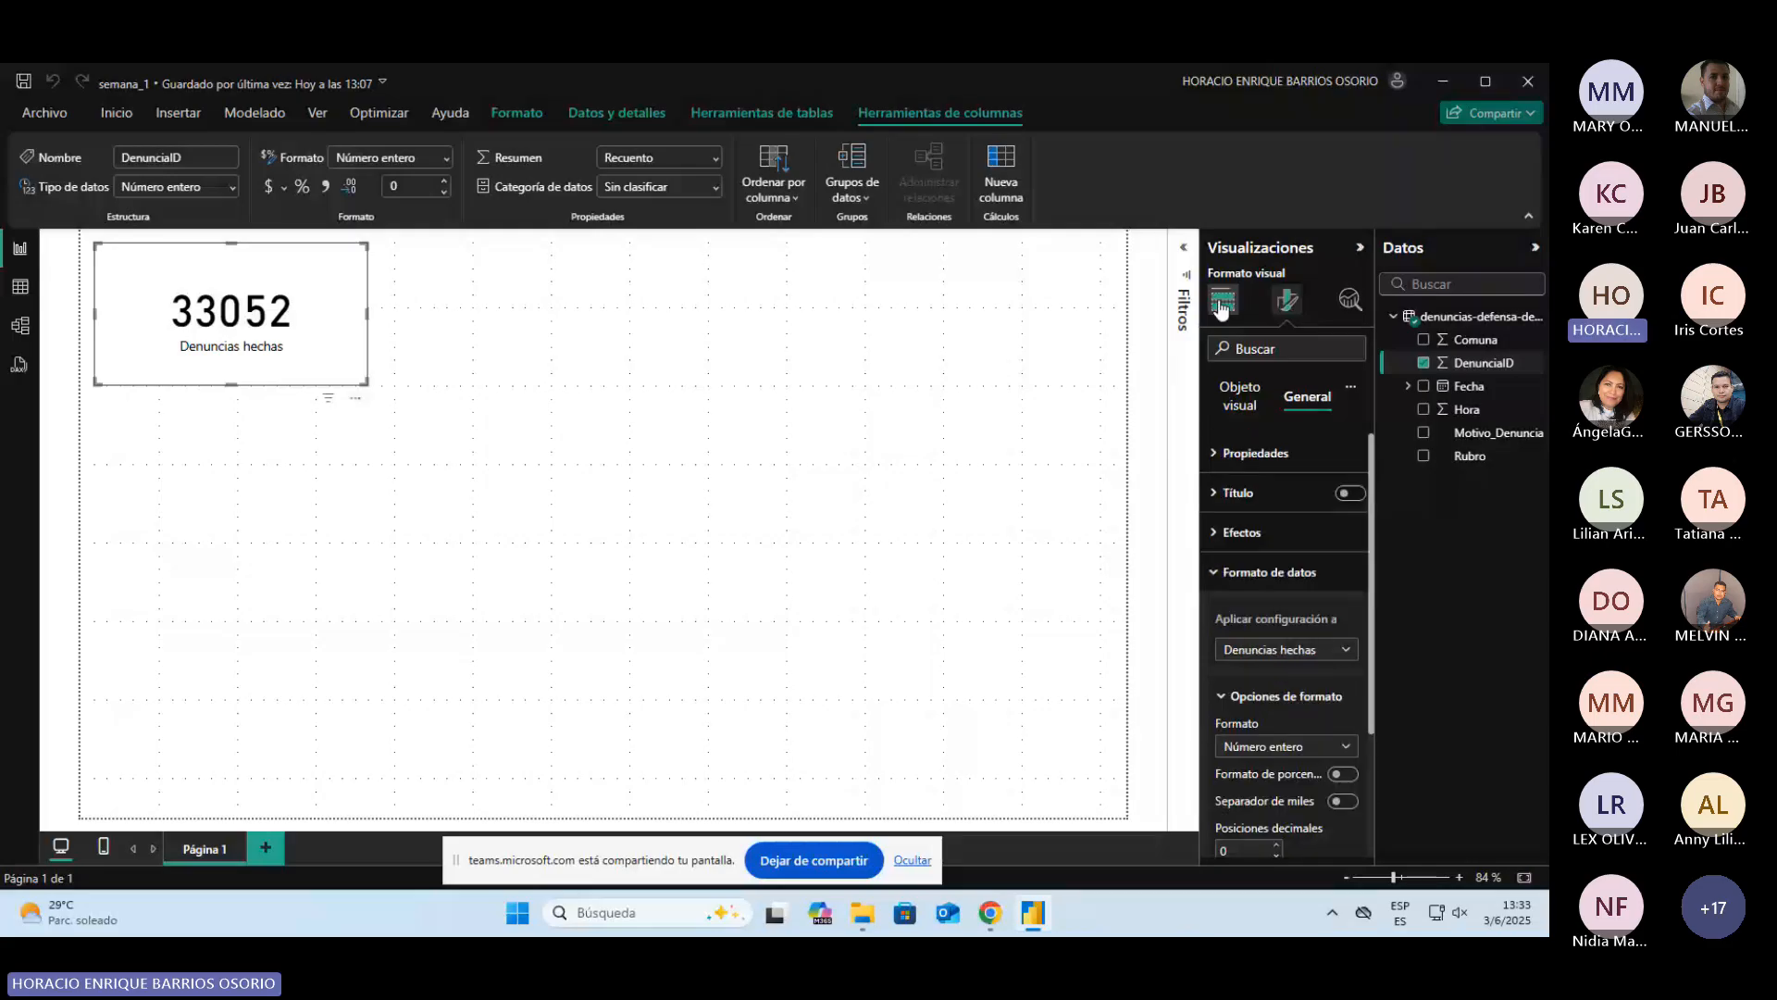
{"action": "left_click", "coordinate": [1309, 400]}
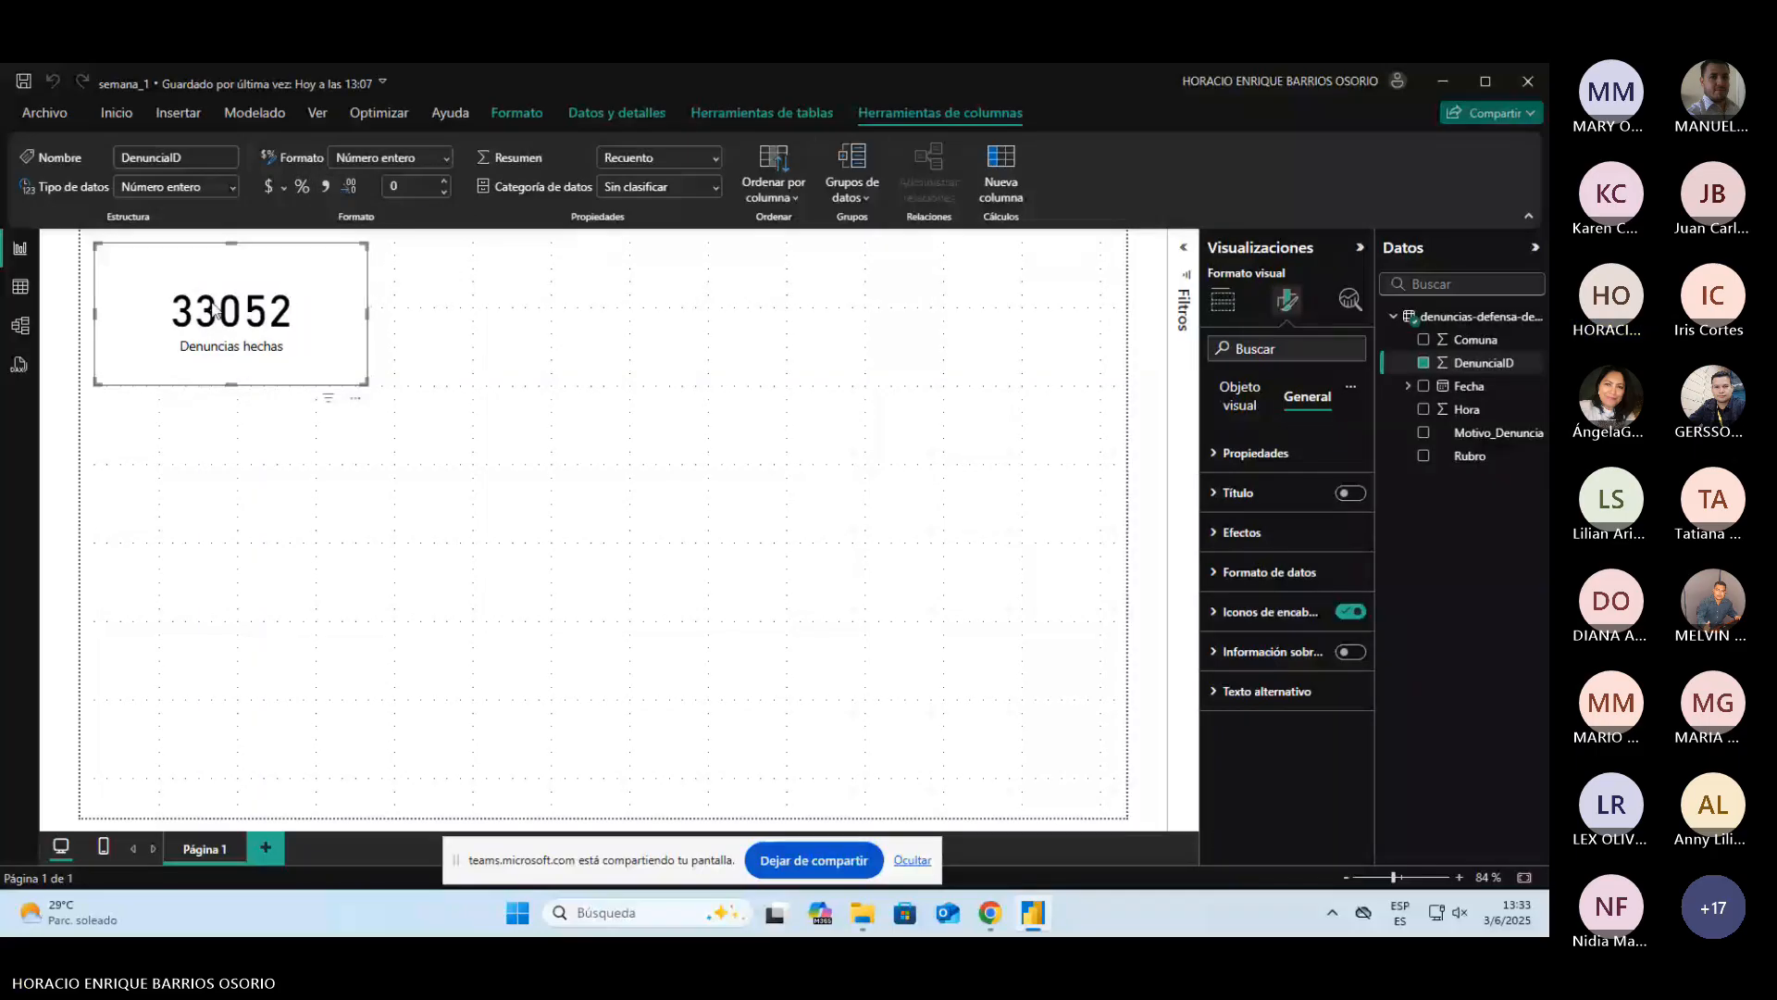
Step: Try the thousands separator on the DenunciaID column in the table view and return to the report view
{"action": "left_click", "coordinate": [5, 291]}
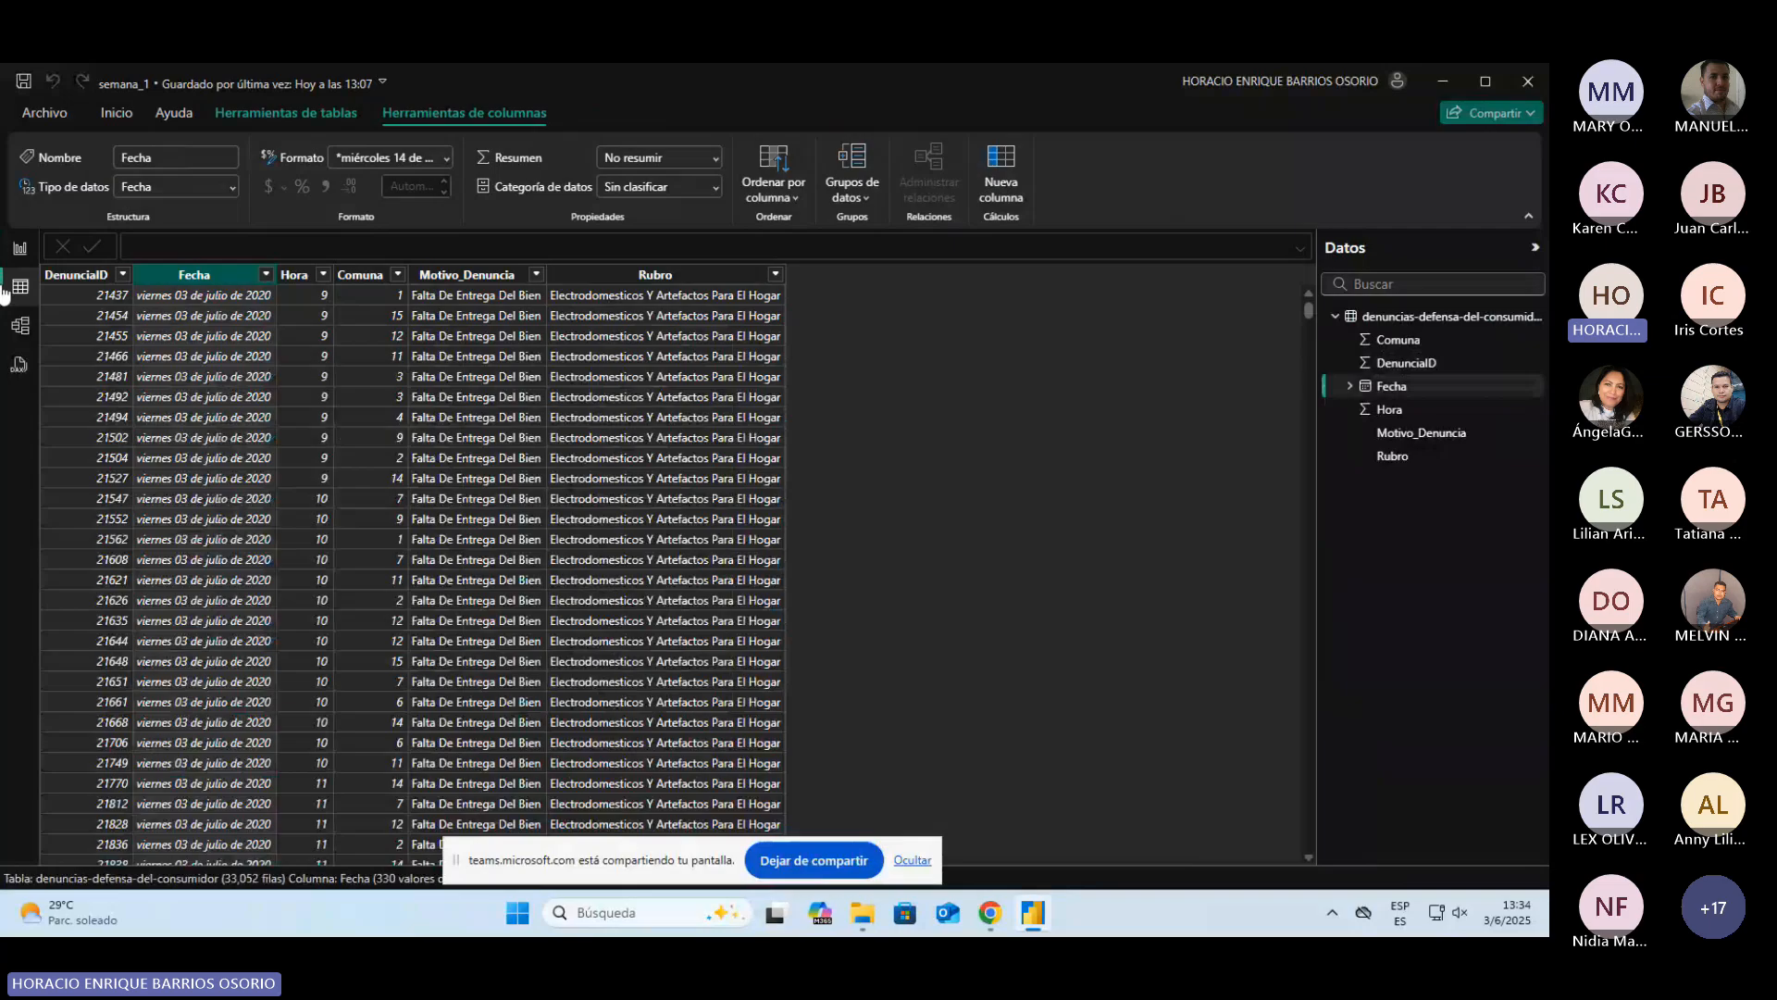
{"action": "left_click", "coordinate": [105, 619]}
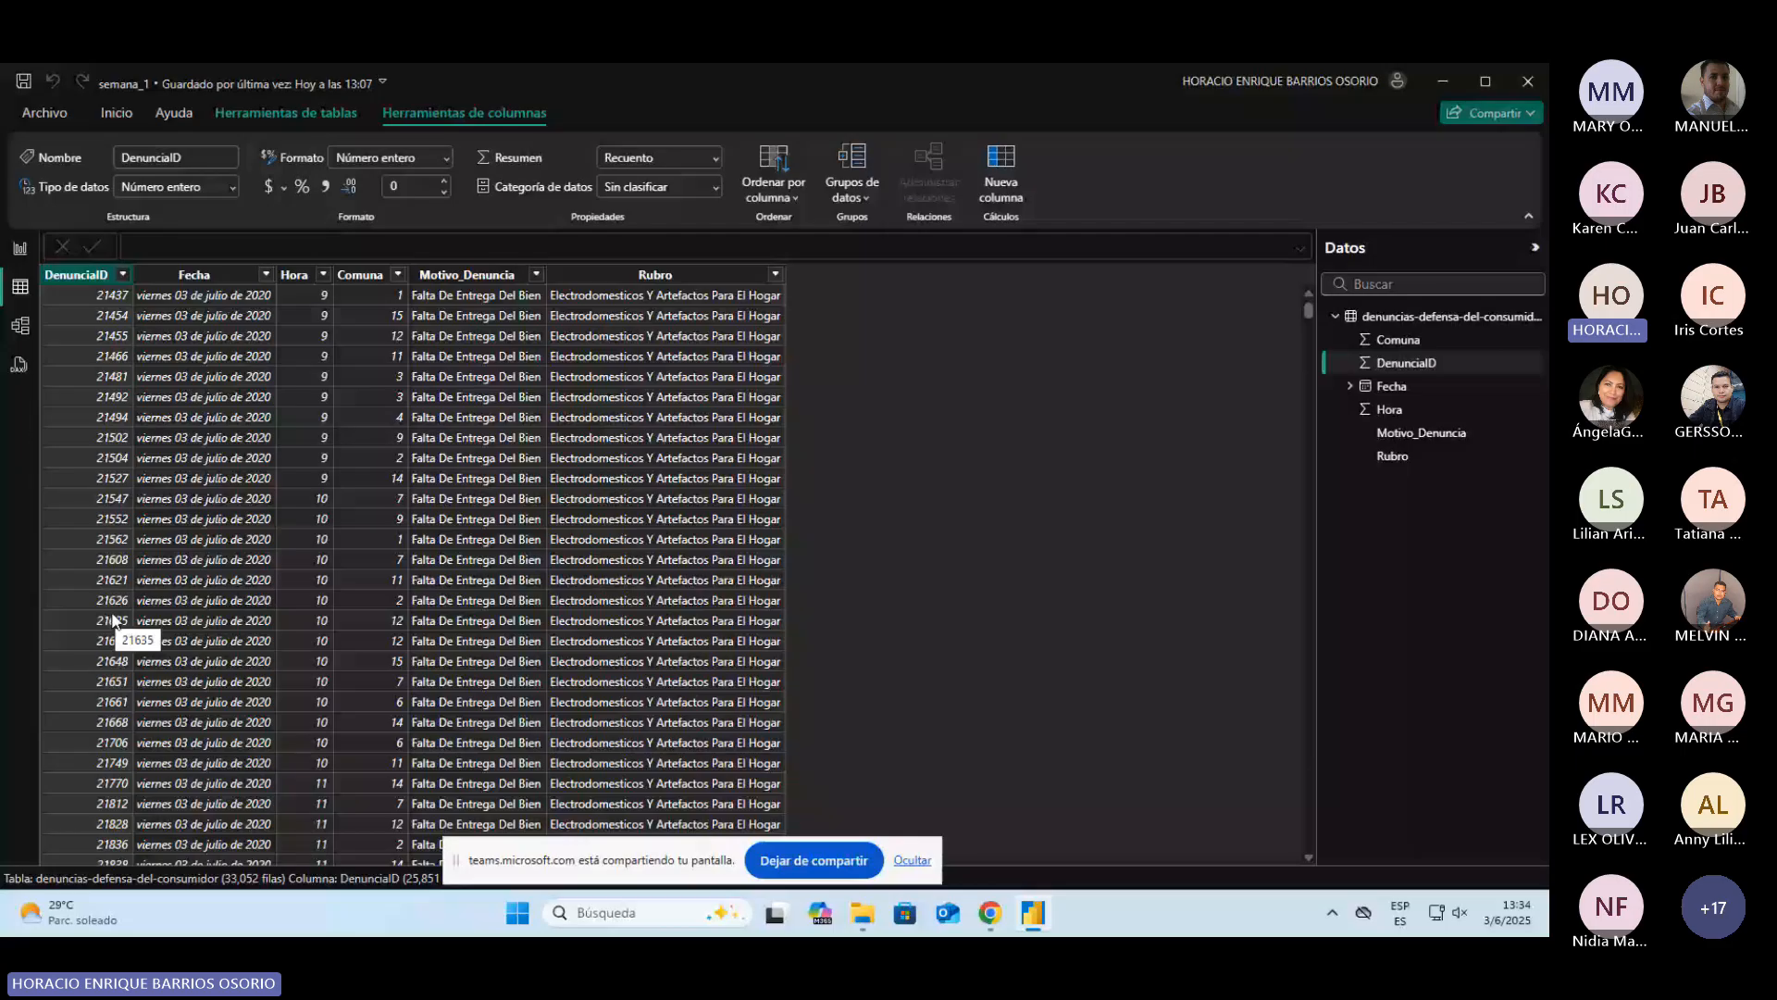
{"action": "left_click", "coordinate": [325, 186]}
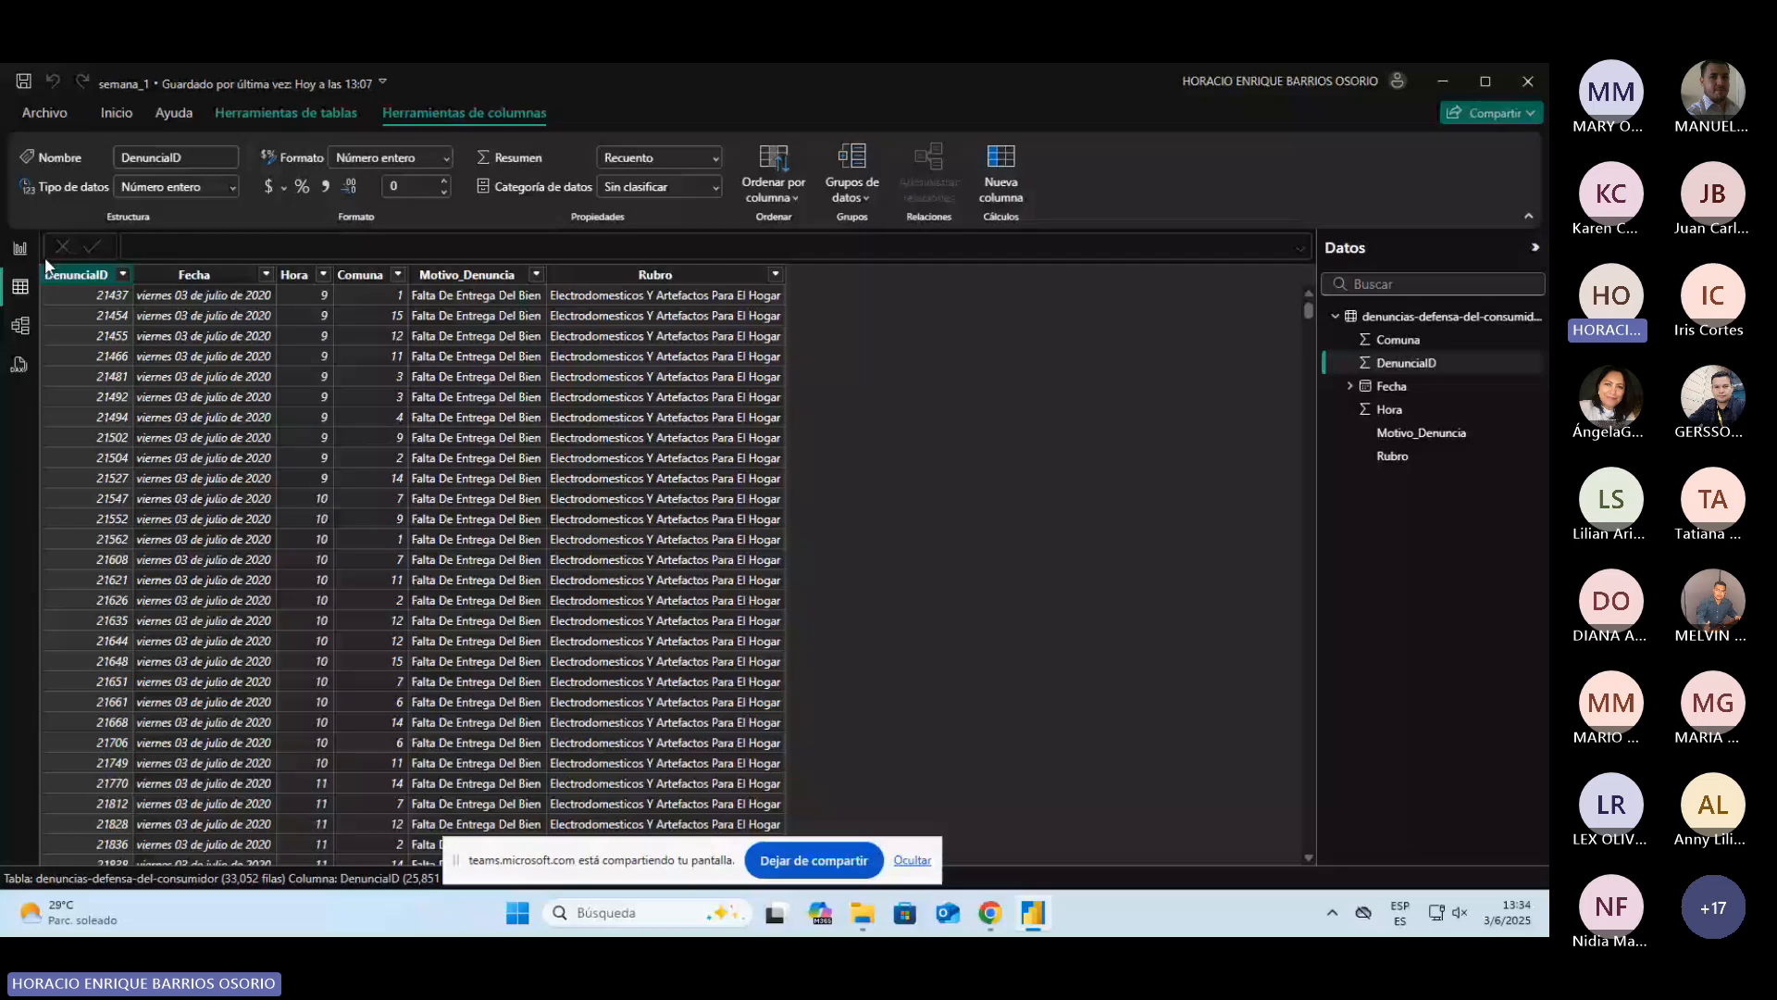
{"action": "left_click", "coordinate": [19, 248]}
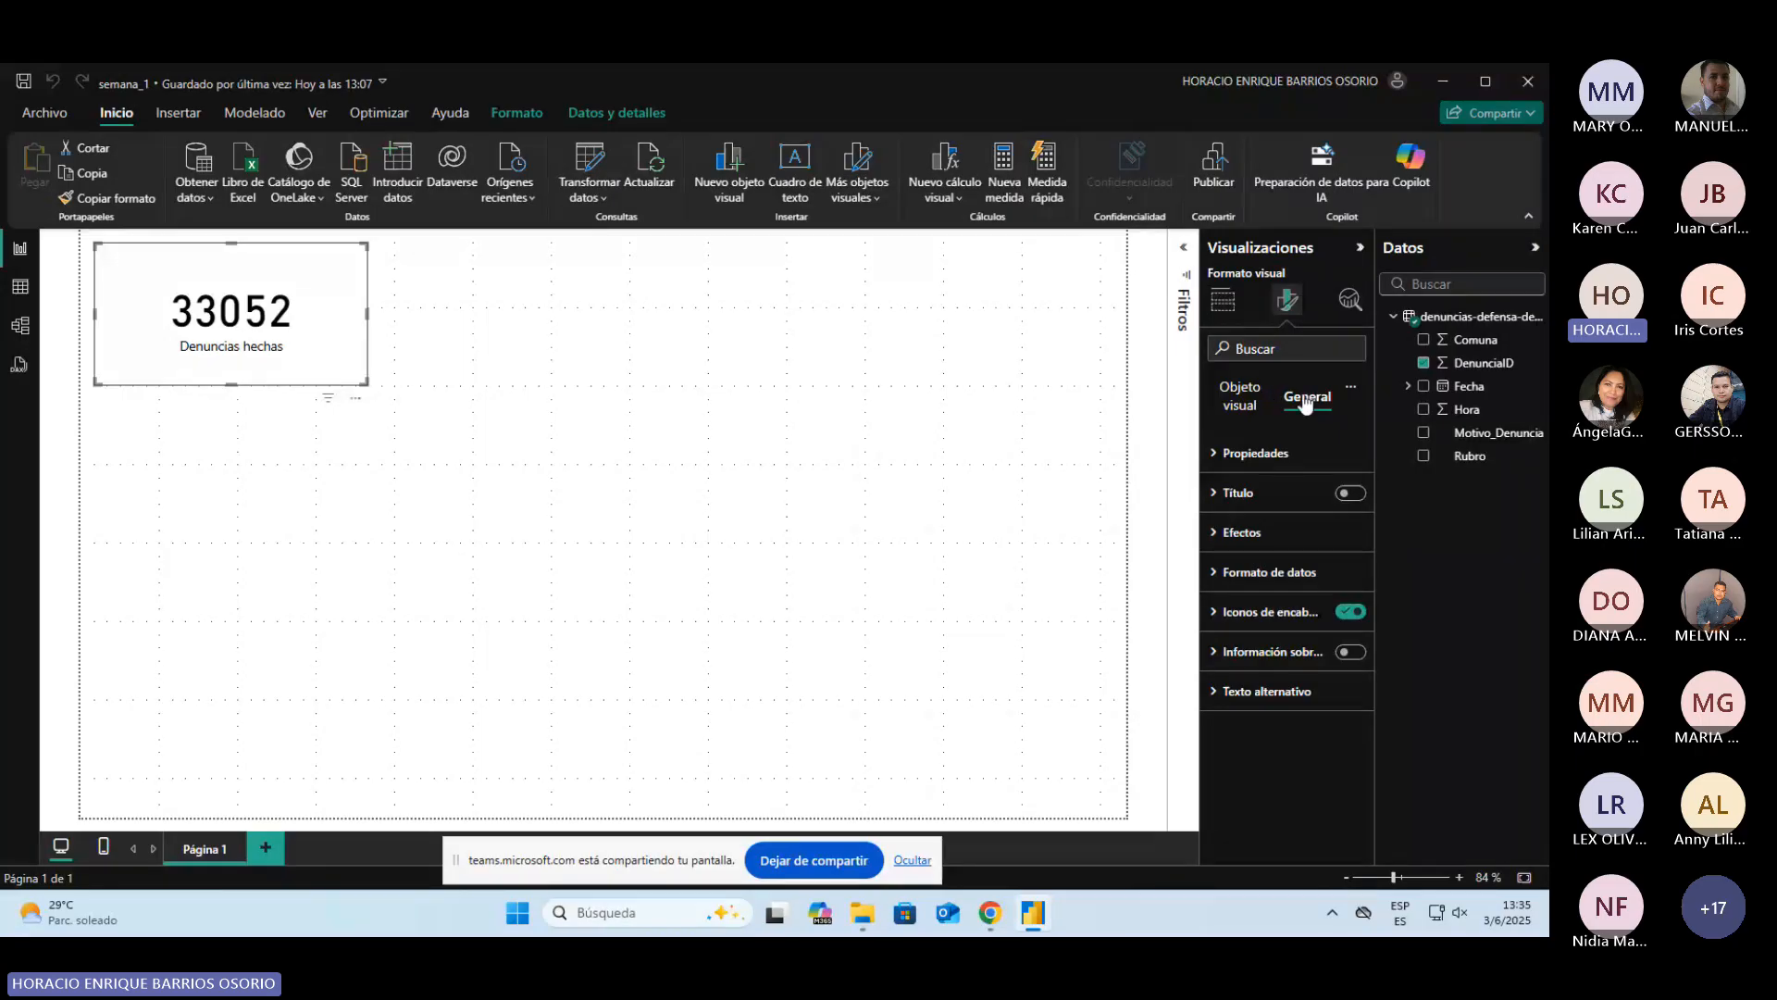
Step: Review the Aplicar configuración a and Formato choices in the Formato de datos of the Denuncias hechas card
{"action": "left_click", "coordinate": [1259, 574]}
{"action": "scroll", "coordinate": [1259, 575], "scroll_direction": "down", "scroll_amount": 1}
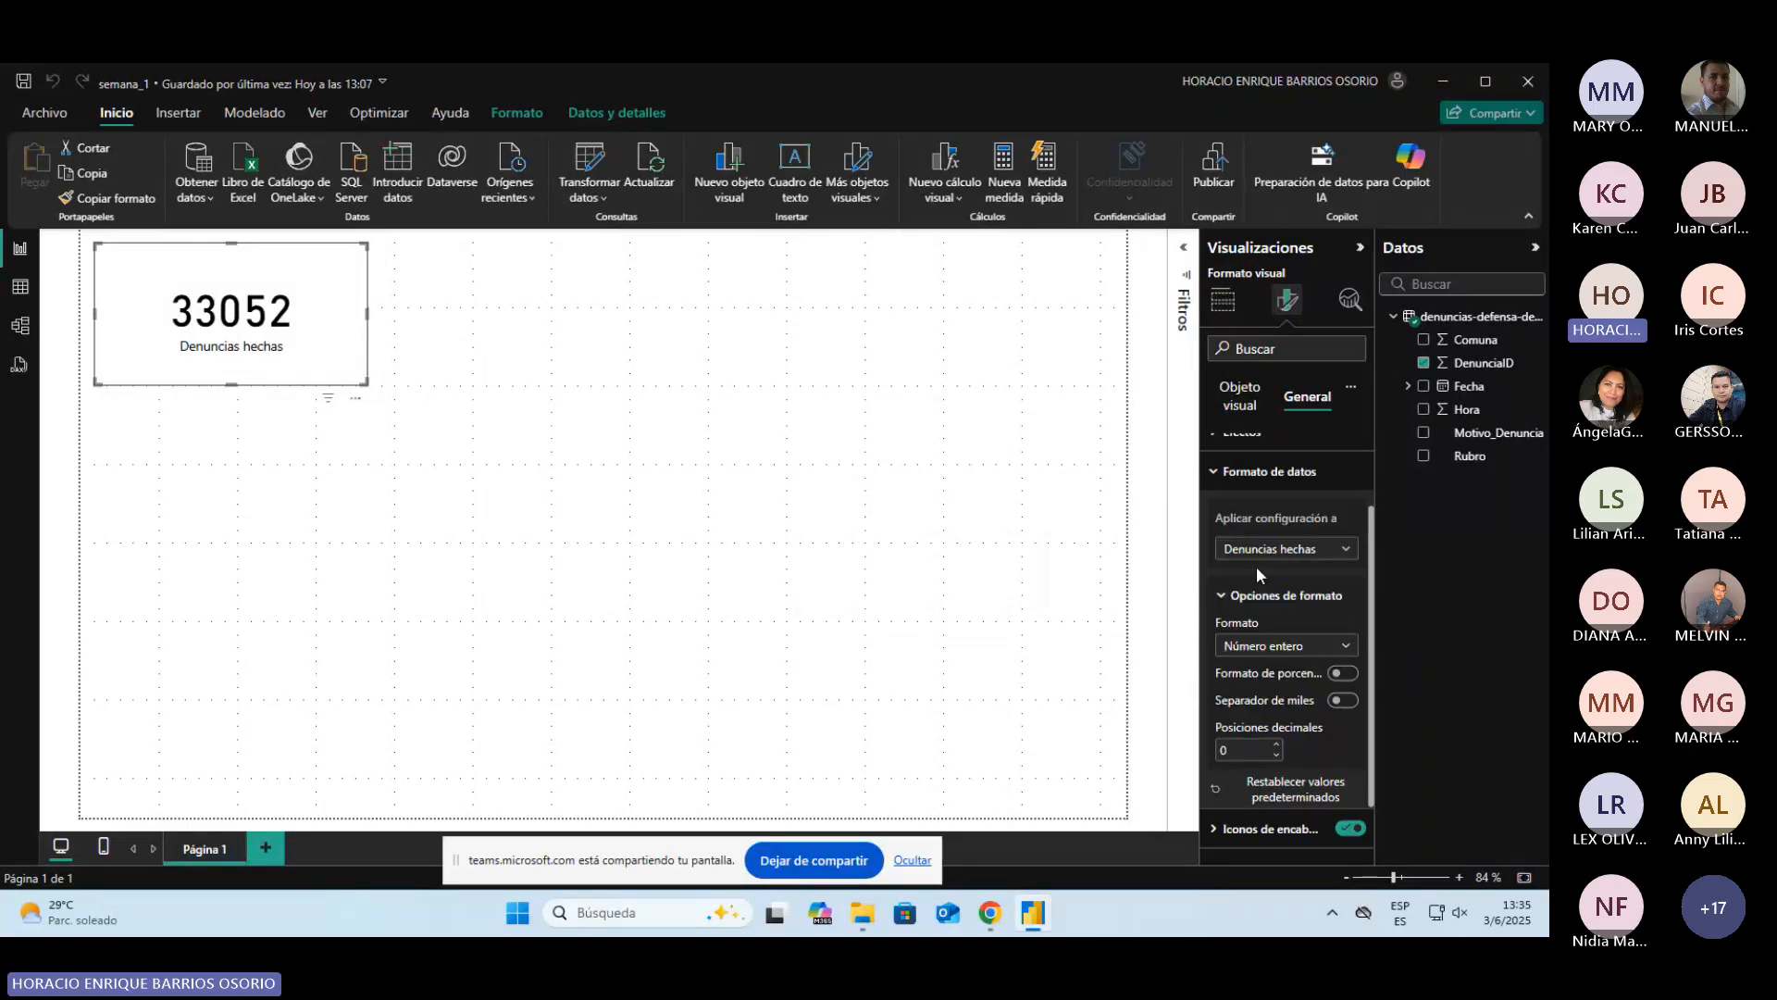
{"action": "scroll", "coordinate": [1257, 566], "scroll_direction": "up", "scroll_amount": 1}
{"action": "left_click", "coordinate": [1297, 574]}
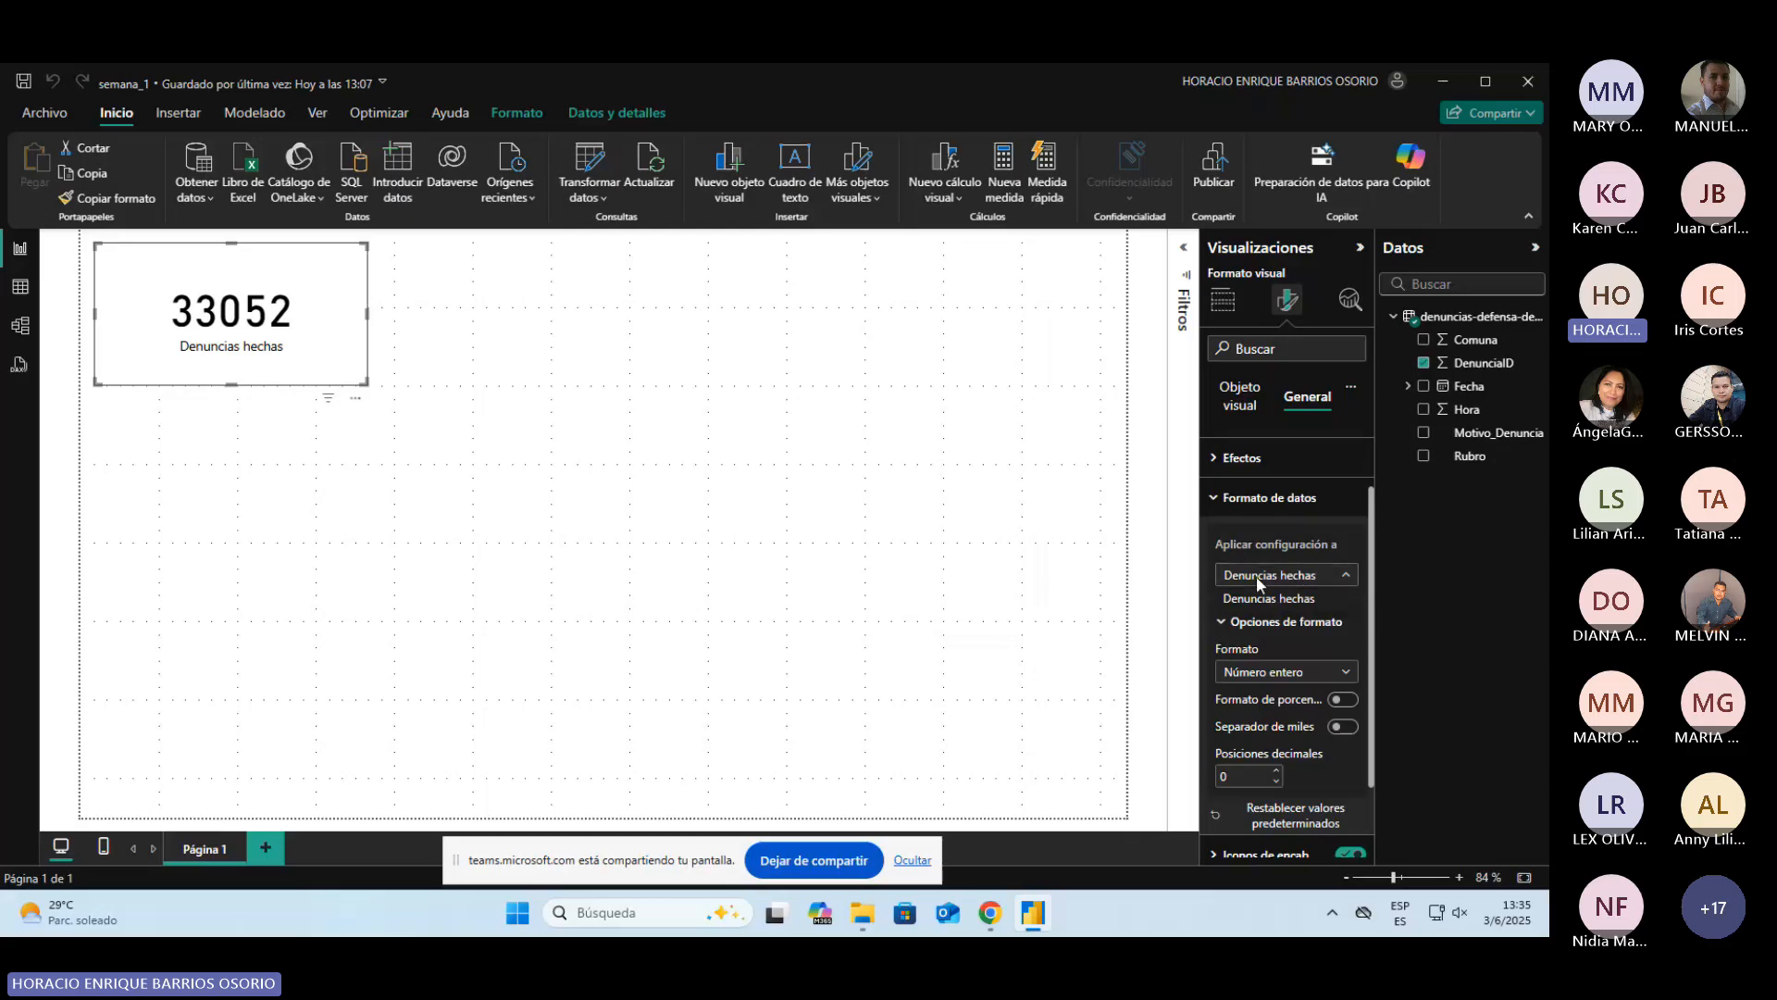
{"action": "left_click", "coordinate": [1257, 576]}
{"action": "left_click", "coordinate": [1283, 673]}
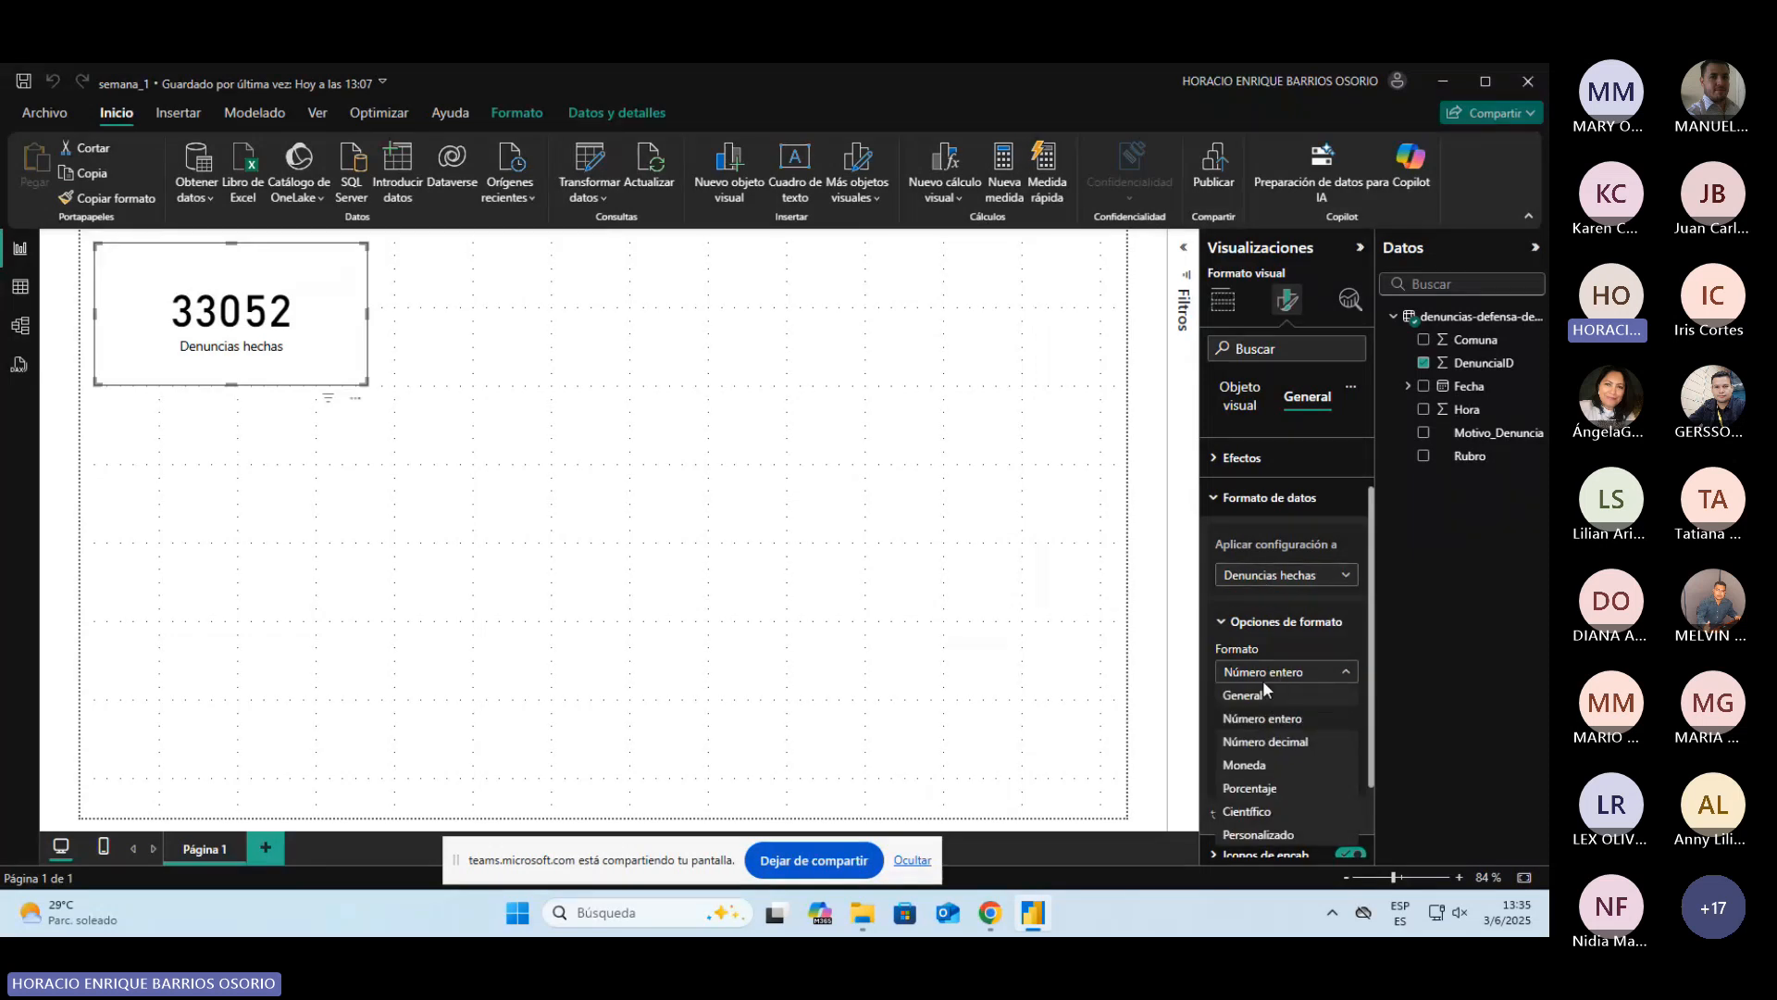
{"action": "left_click", "coordinate": [1262, 679]}
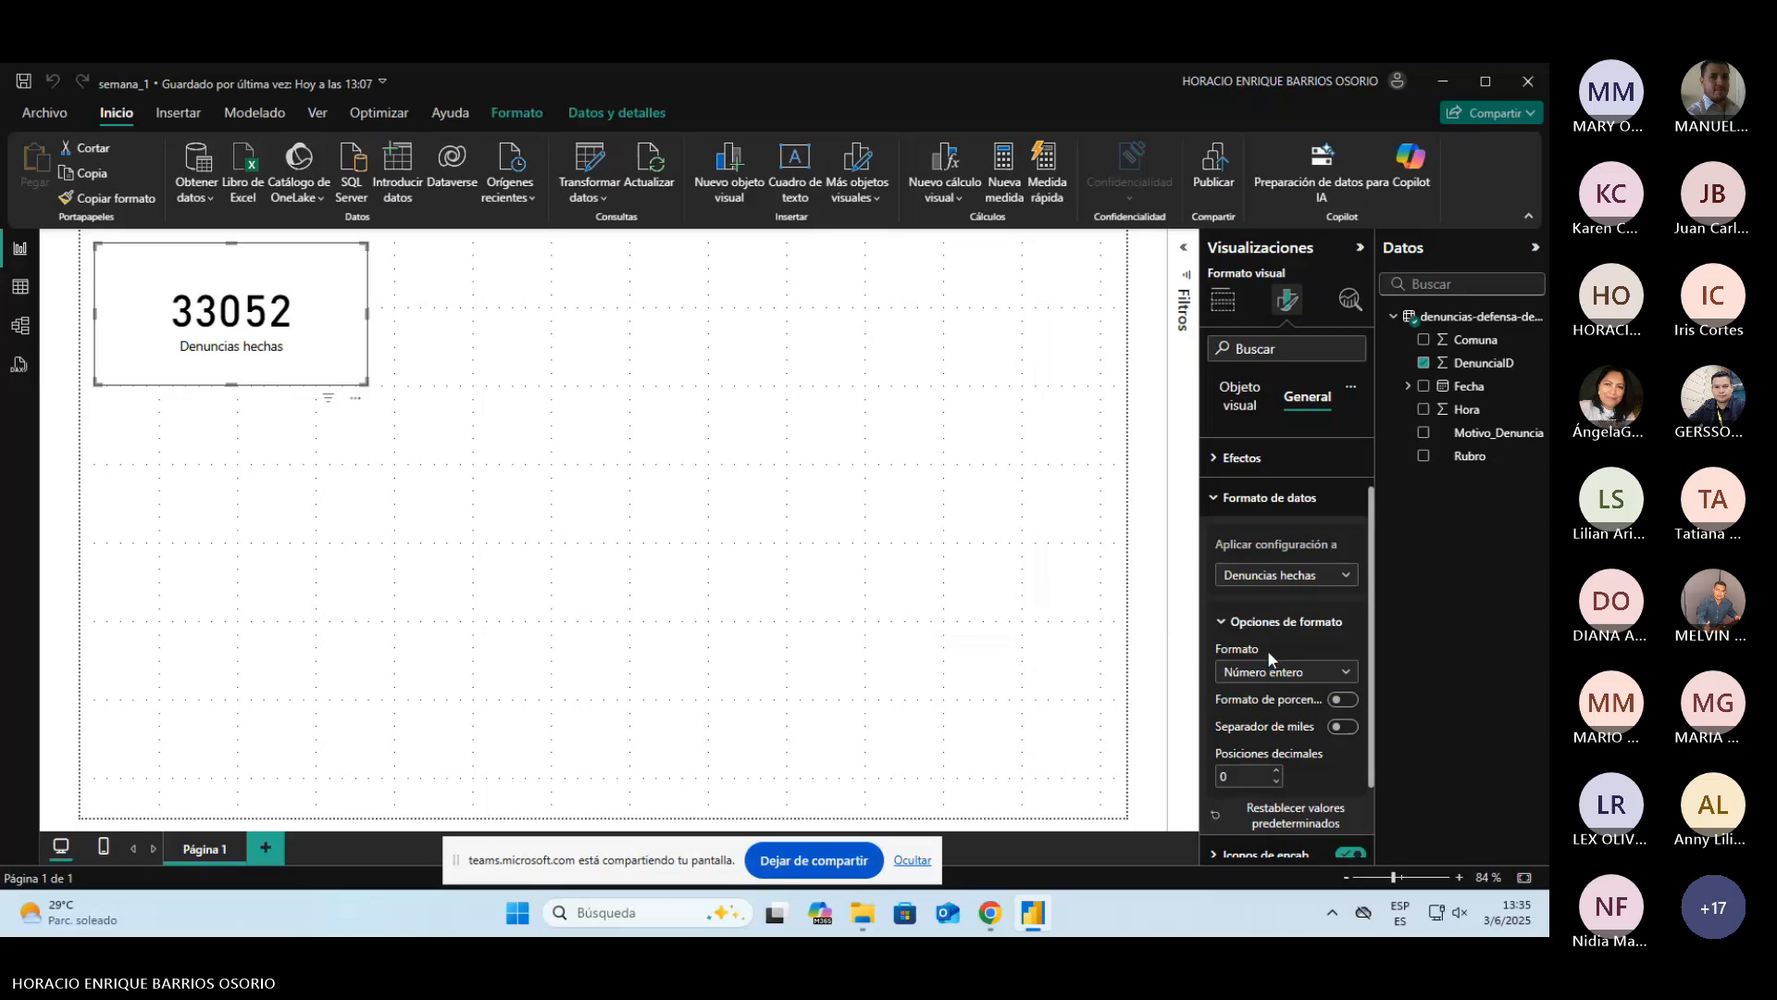
Step: Try the percentage format on the card's value and turn on its Separador de miles
{"action": "left_click", "coordinate": [1343, 701]}
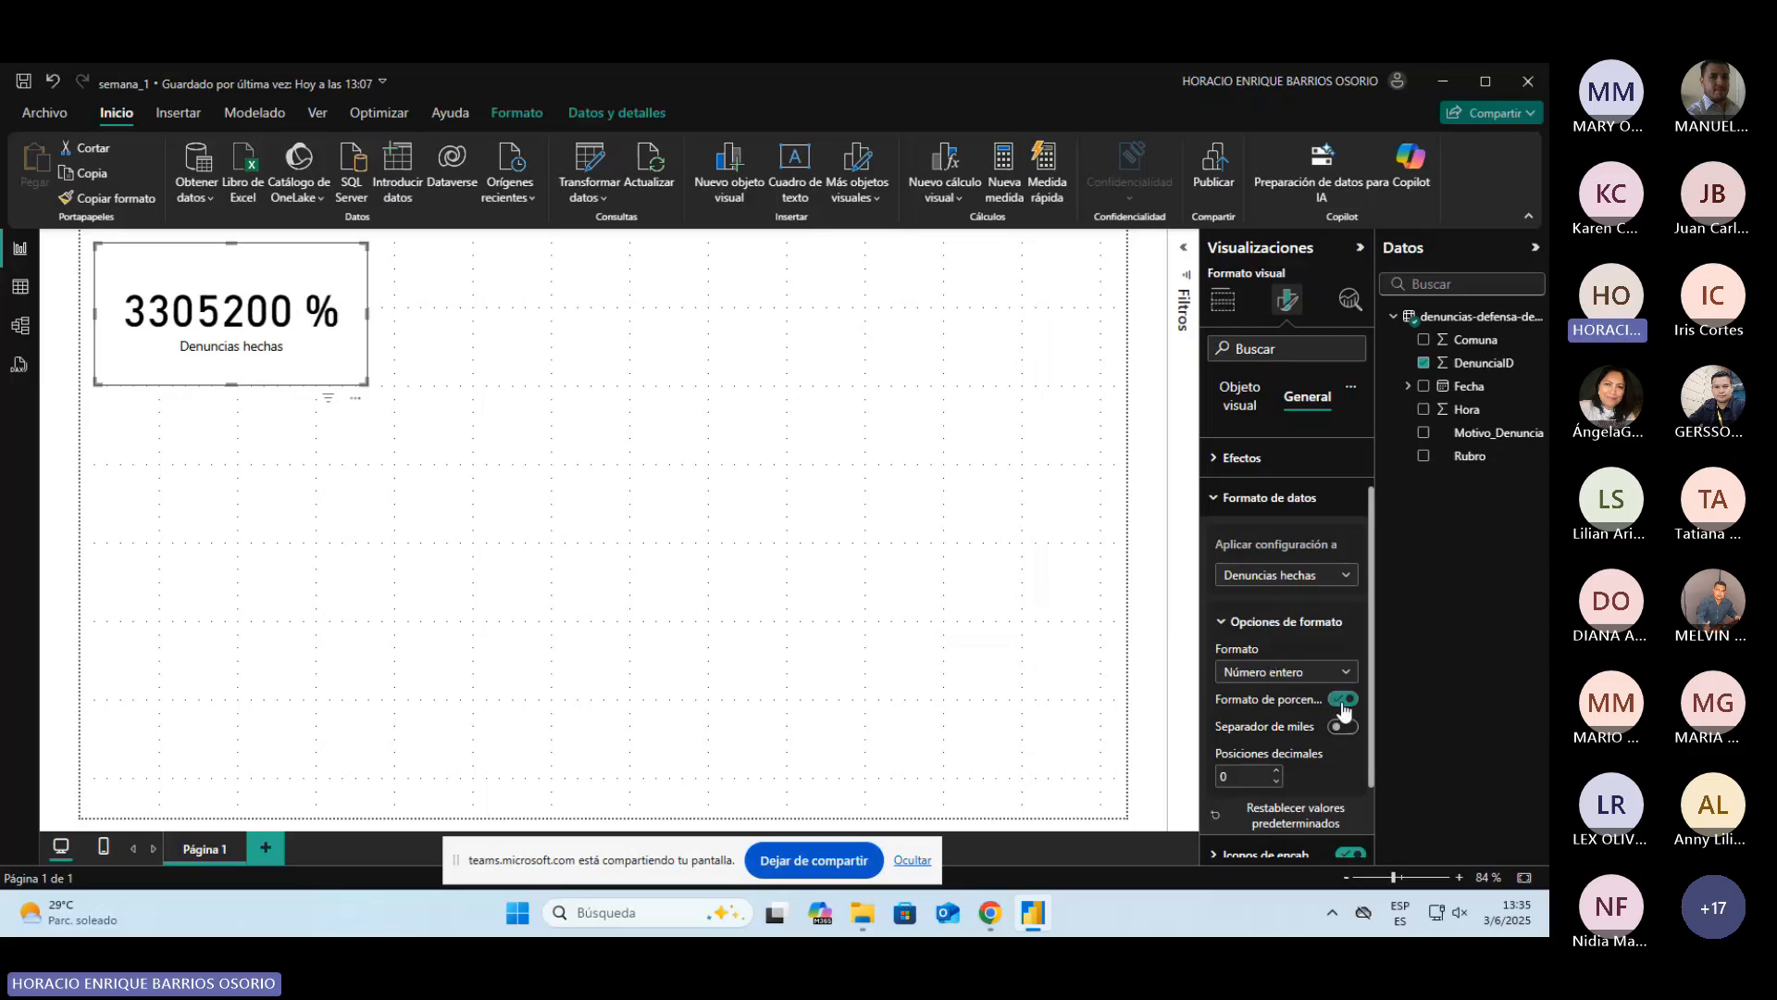
{"action": "left_click", "coordinate": [1344, 700]}
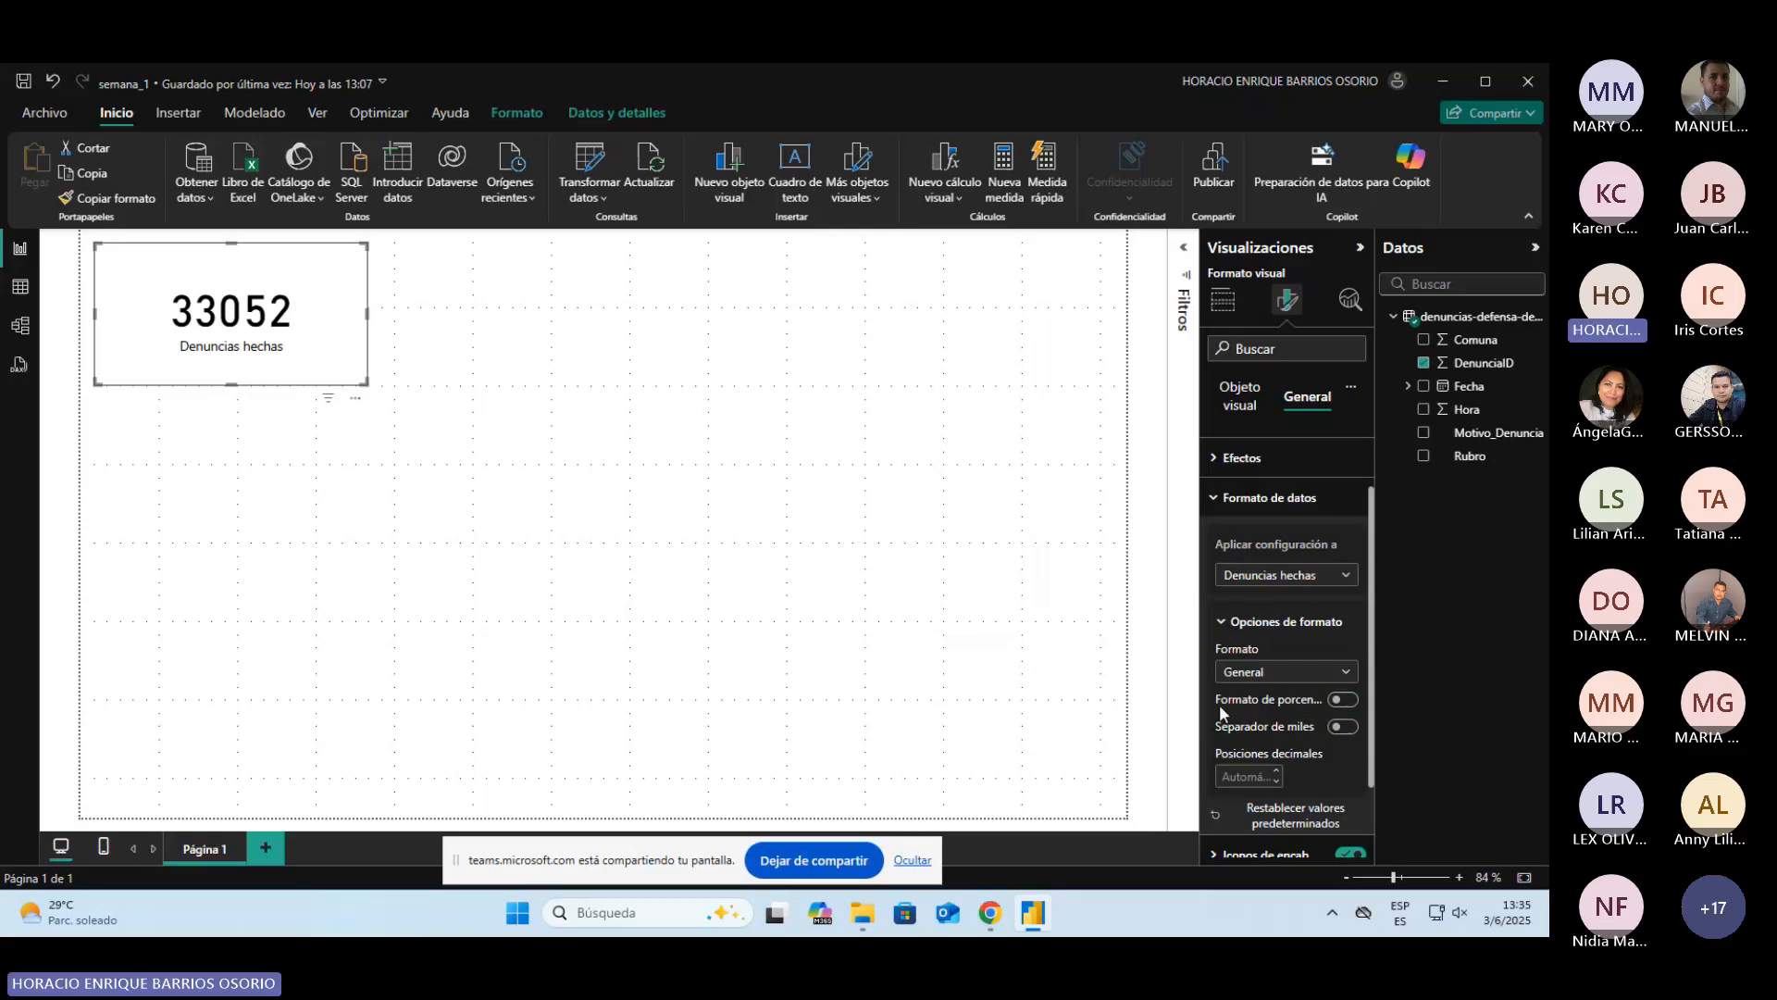
{"action": "left_click", "coordinate": [1343, 727]}
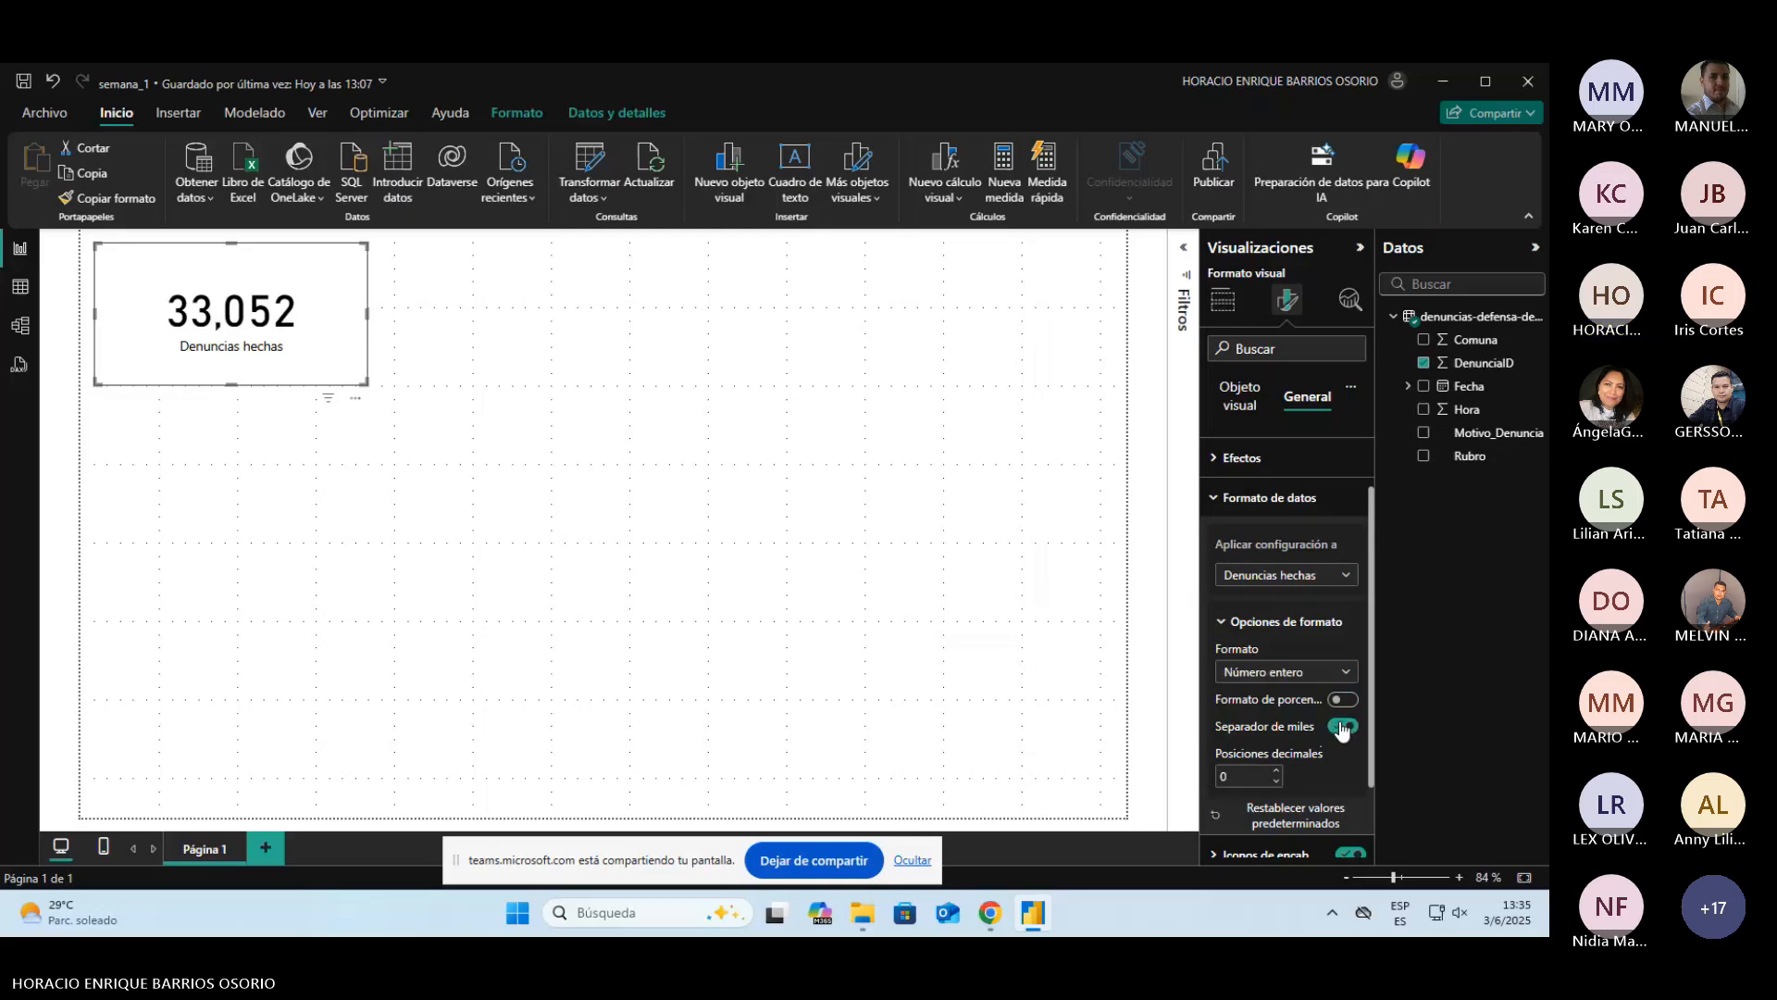
{"action": "scroll", "coordinate": [1313, 736], "scroll_direction": "down", "scroll_amount": 1}
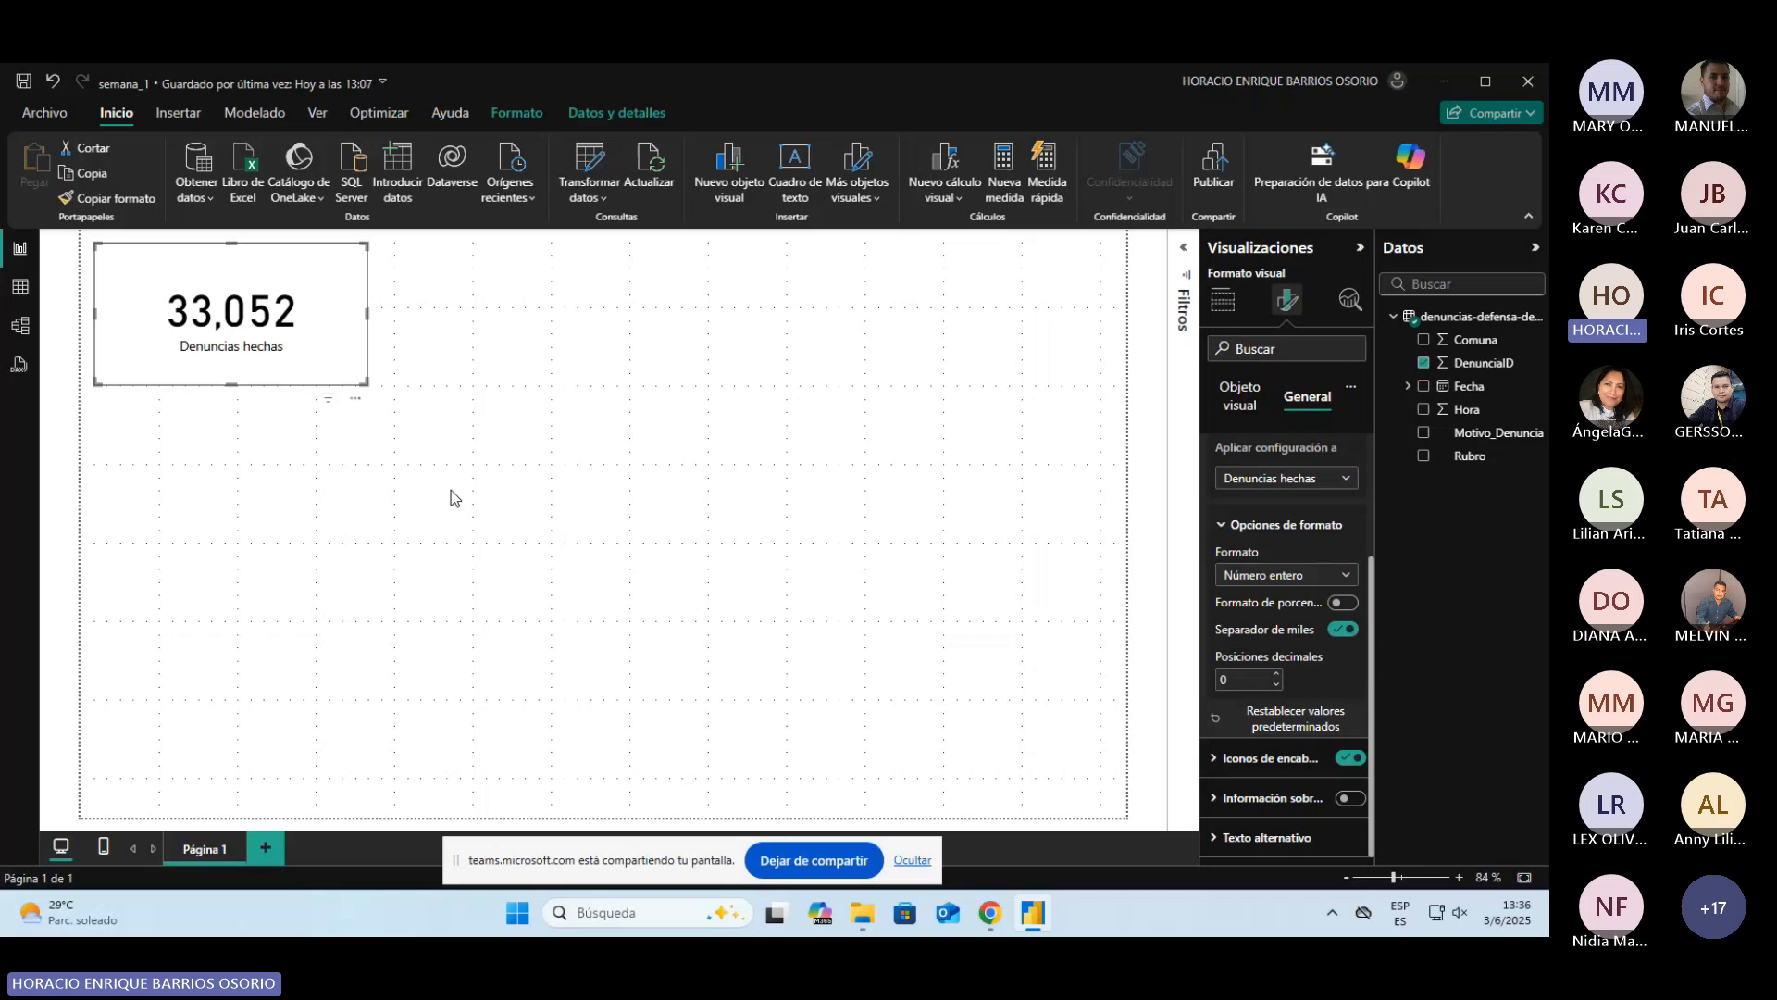
{"action": "left_click_drag", "start_coordinate": [450, 252], "coordinate": [1064, 789]}
{"action": "left_click", "coordinate": [275, 309]}
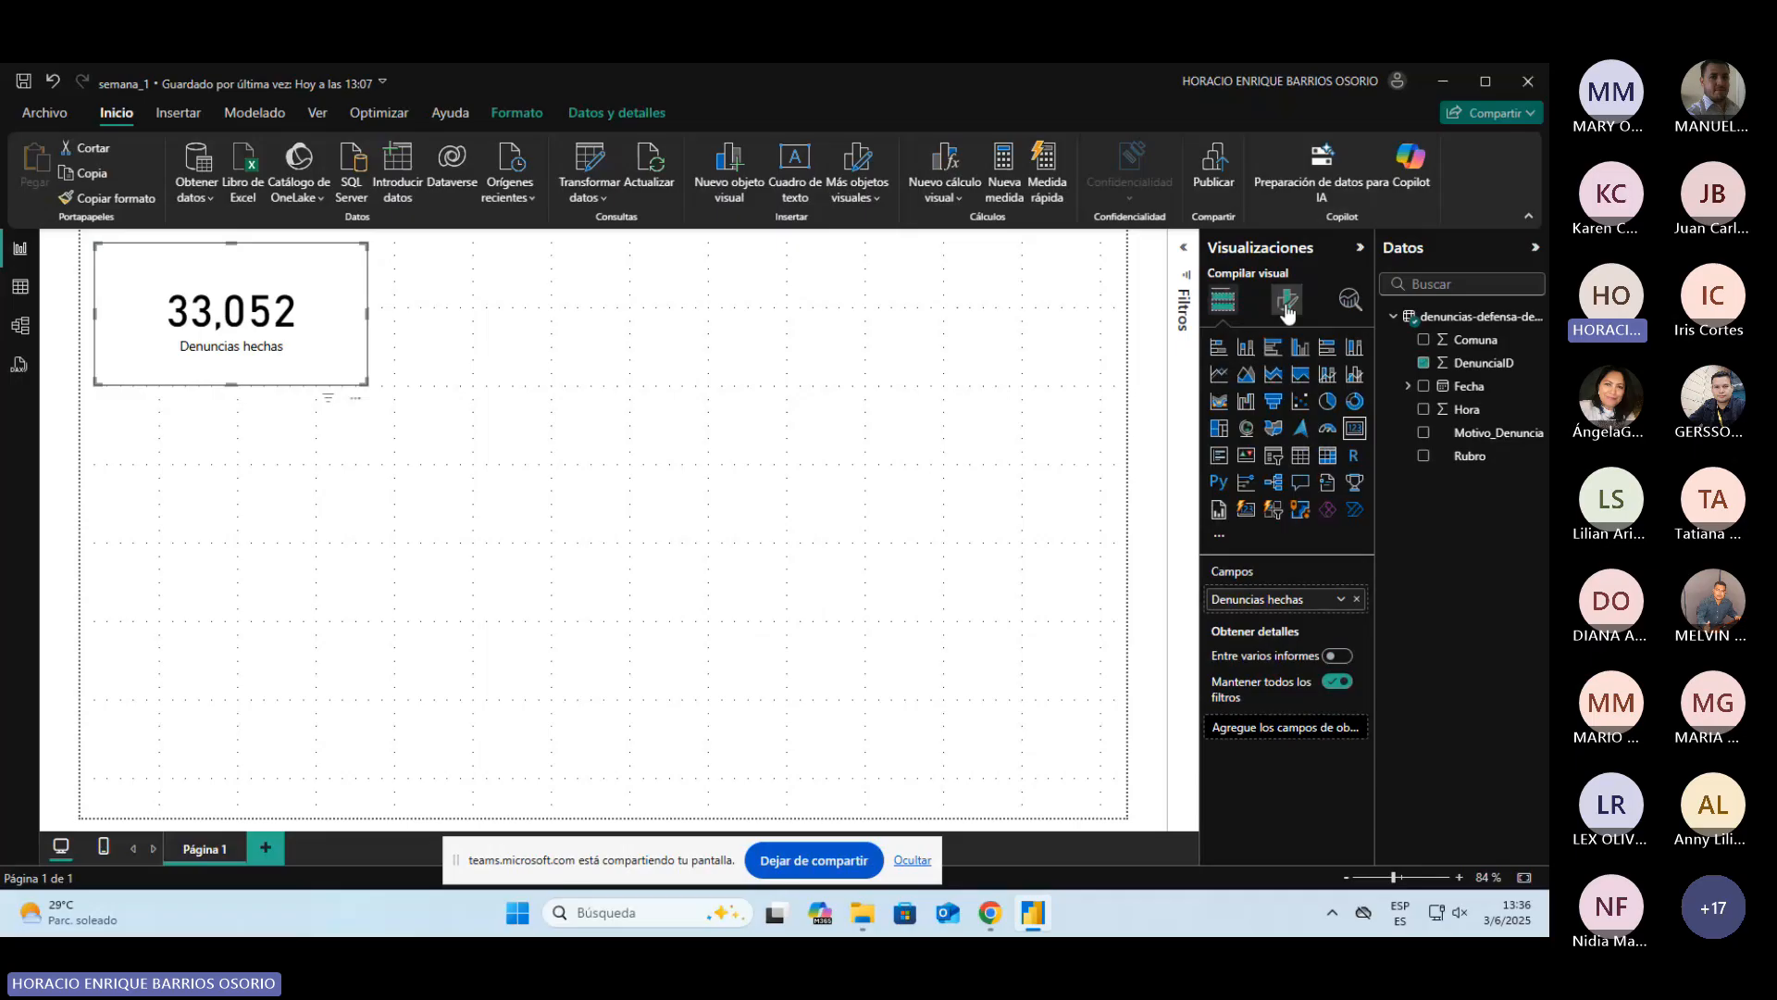
Step: Try a grey background on the Denuncias hechas card and restore the white background
{"action": "left_click", "coordinate": [1285, 306]}
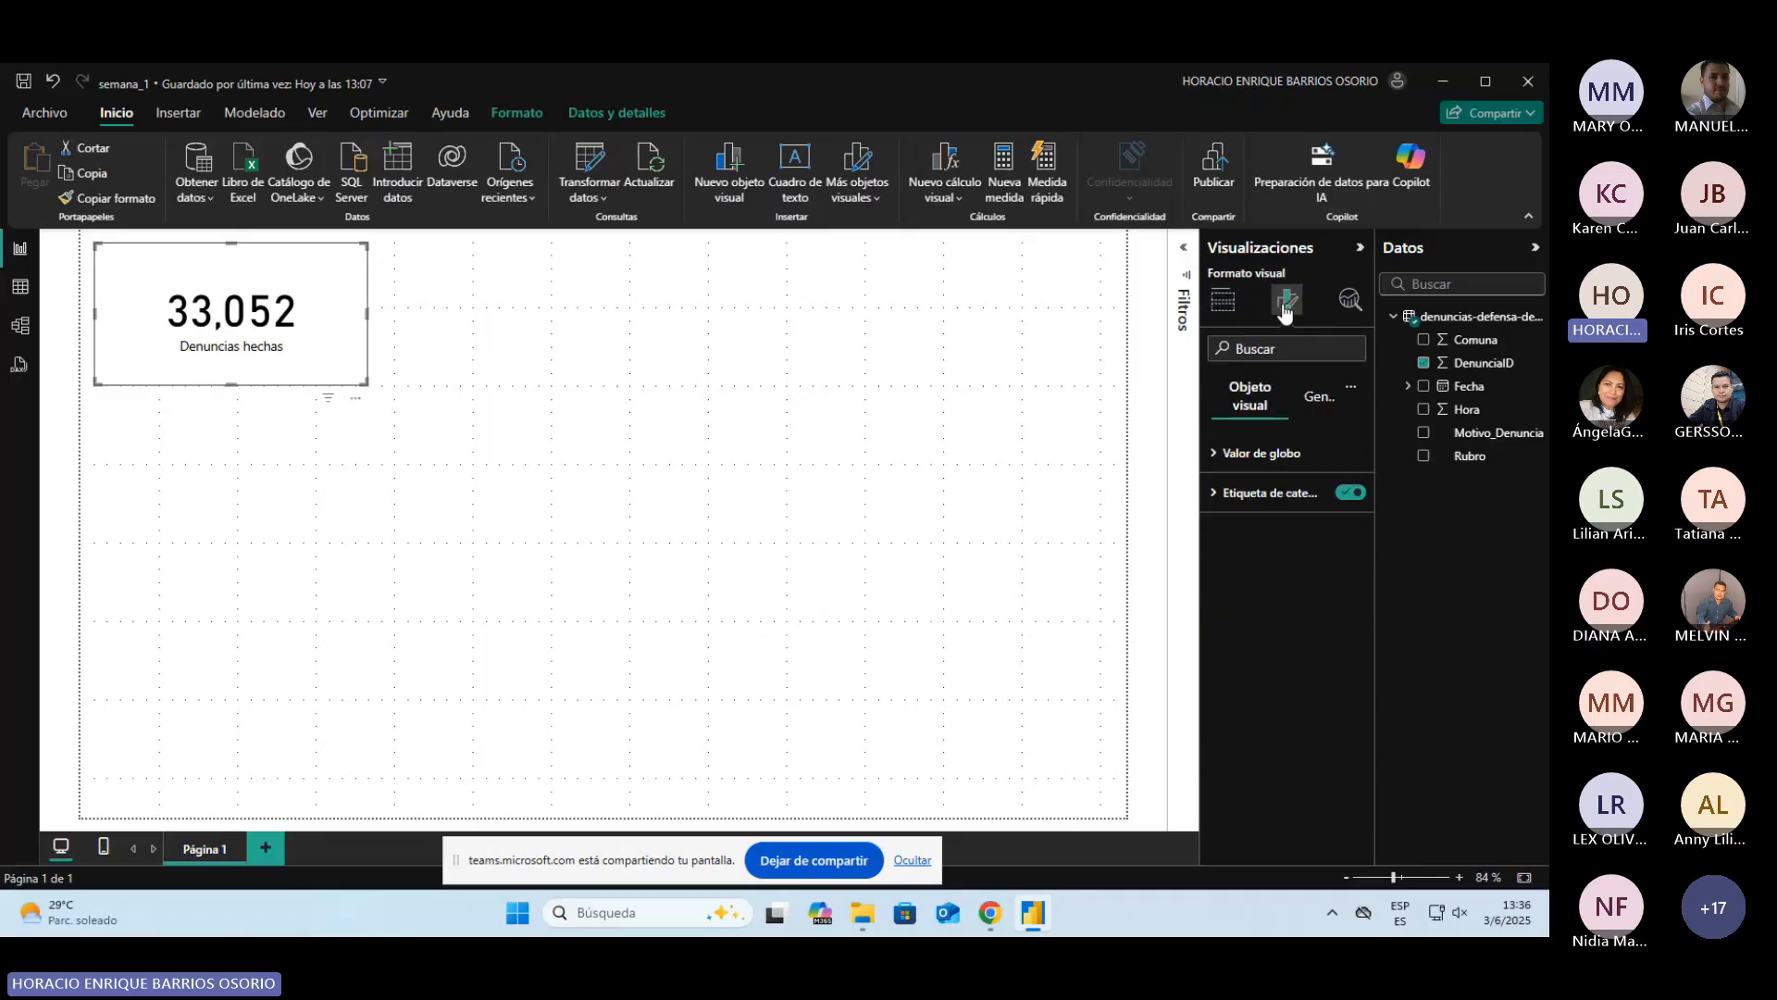
{"action": "left_click", "coordinate": [1313, 398]}
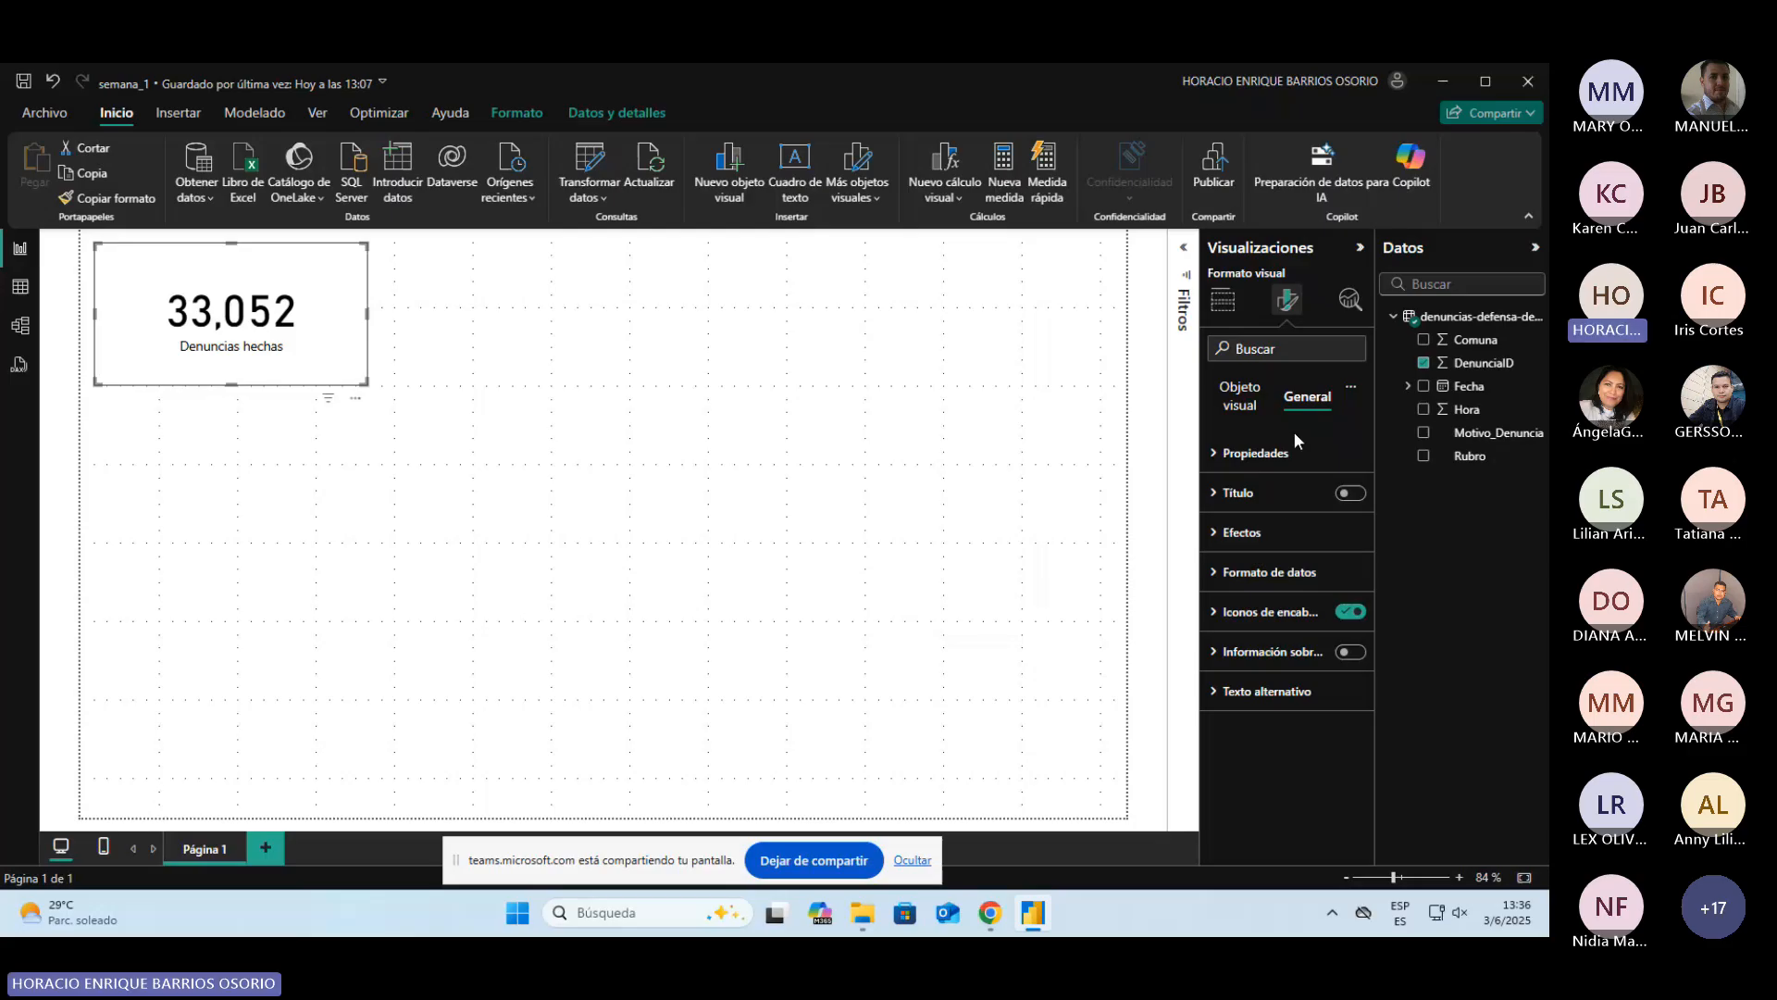
{"action": "left_click", "coordinate": [1263, 539]}
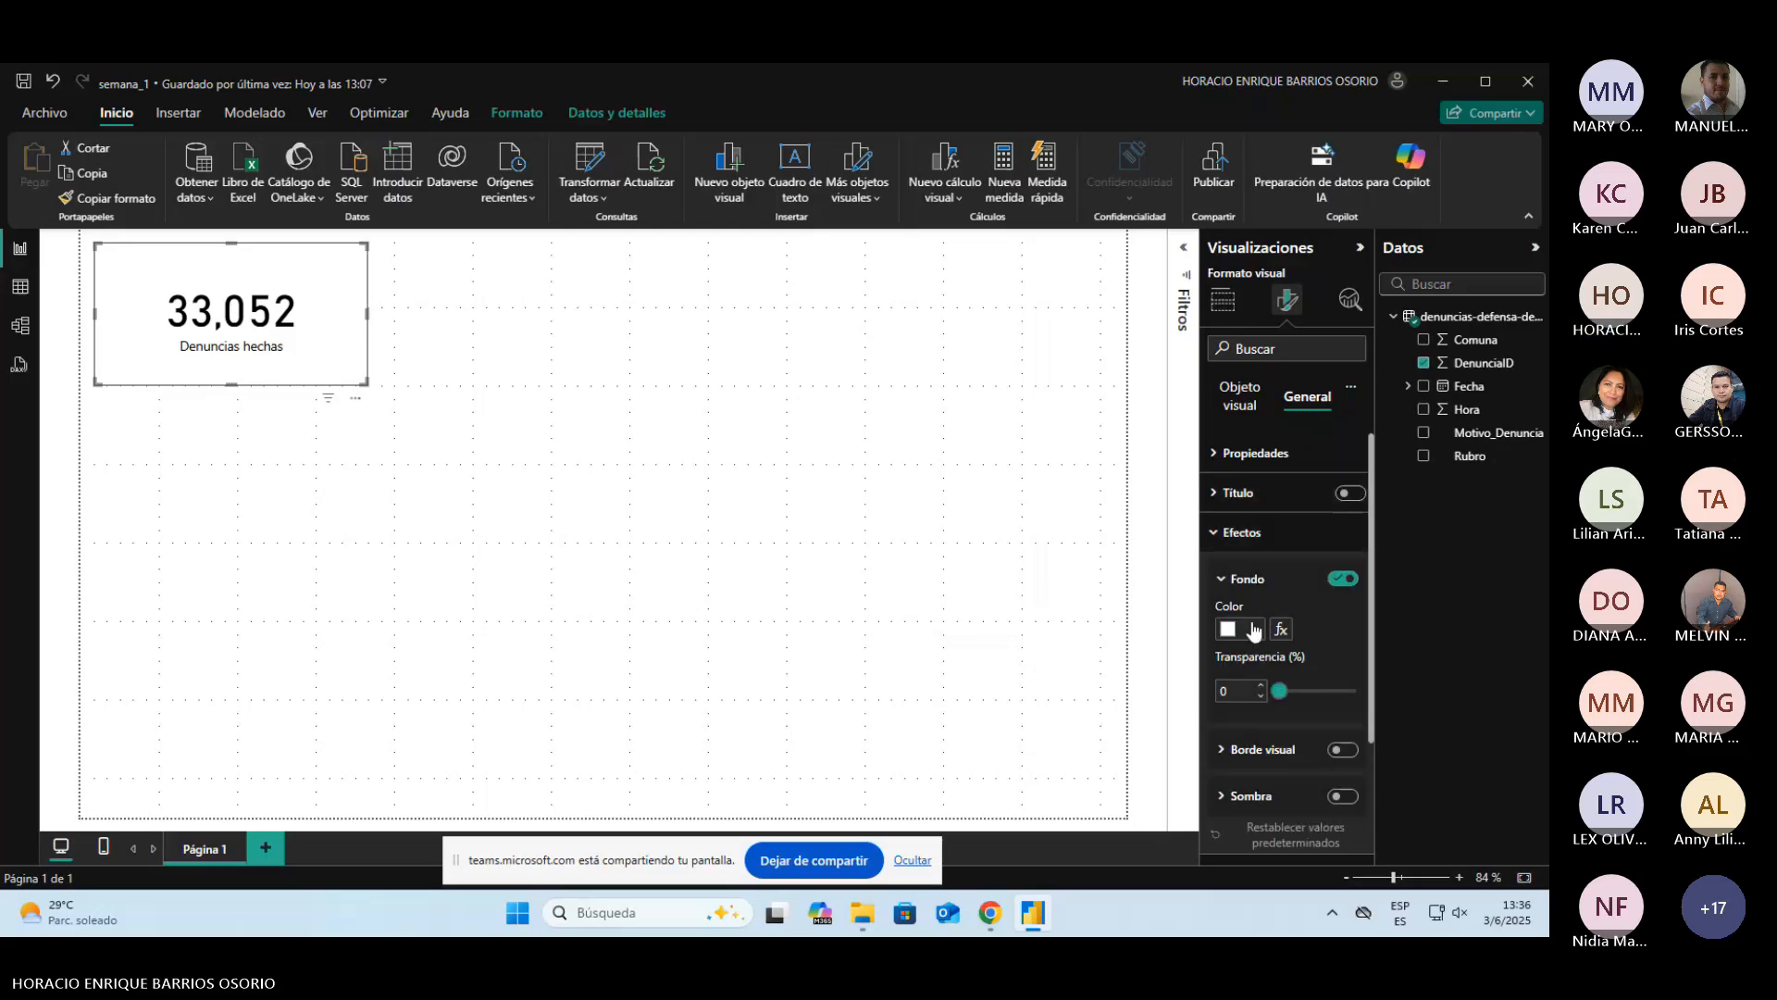
{"action": "left_click", "coordinate": [1254, 630]}
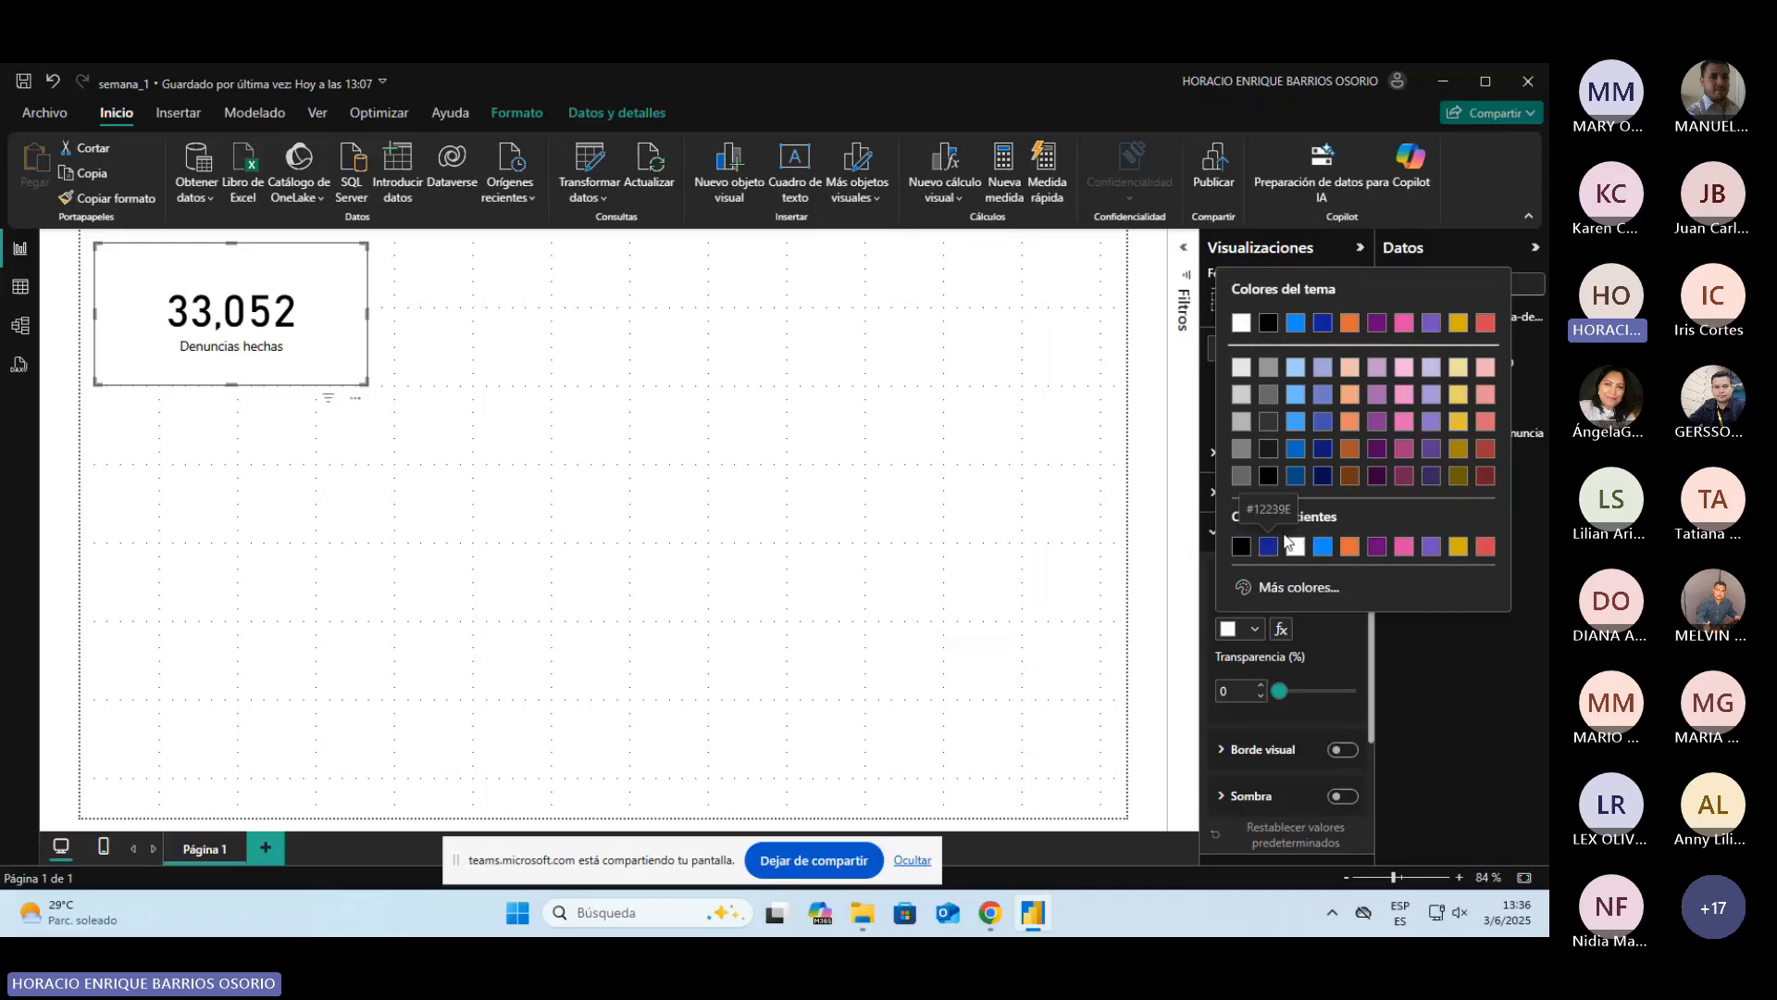
{"action": "left_click", "coordinate": [1251, 393]}
{"action": "left_click", "coordinate": [1247, 631]}
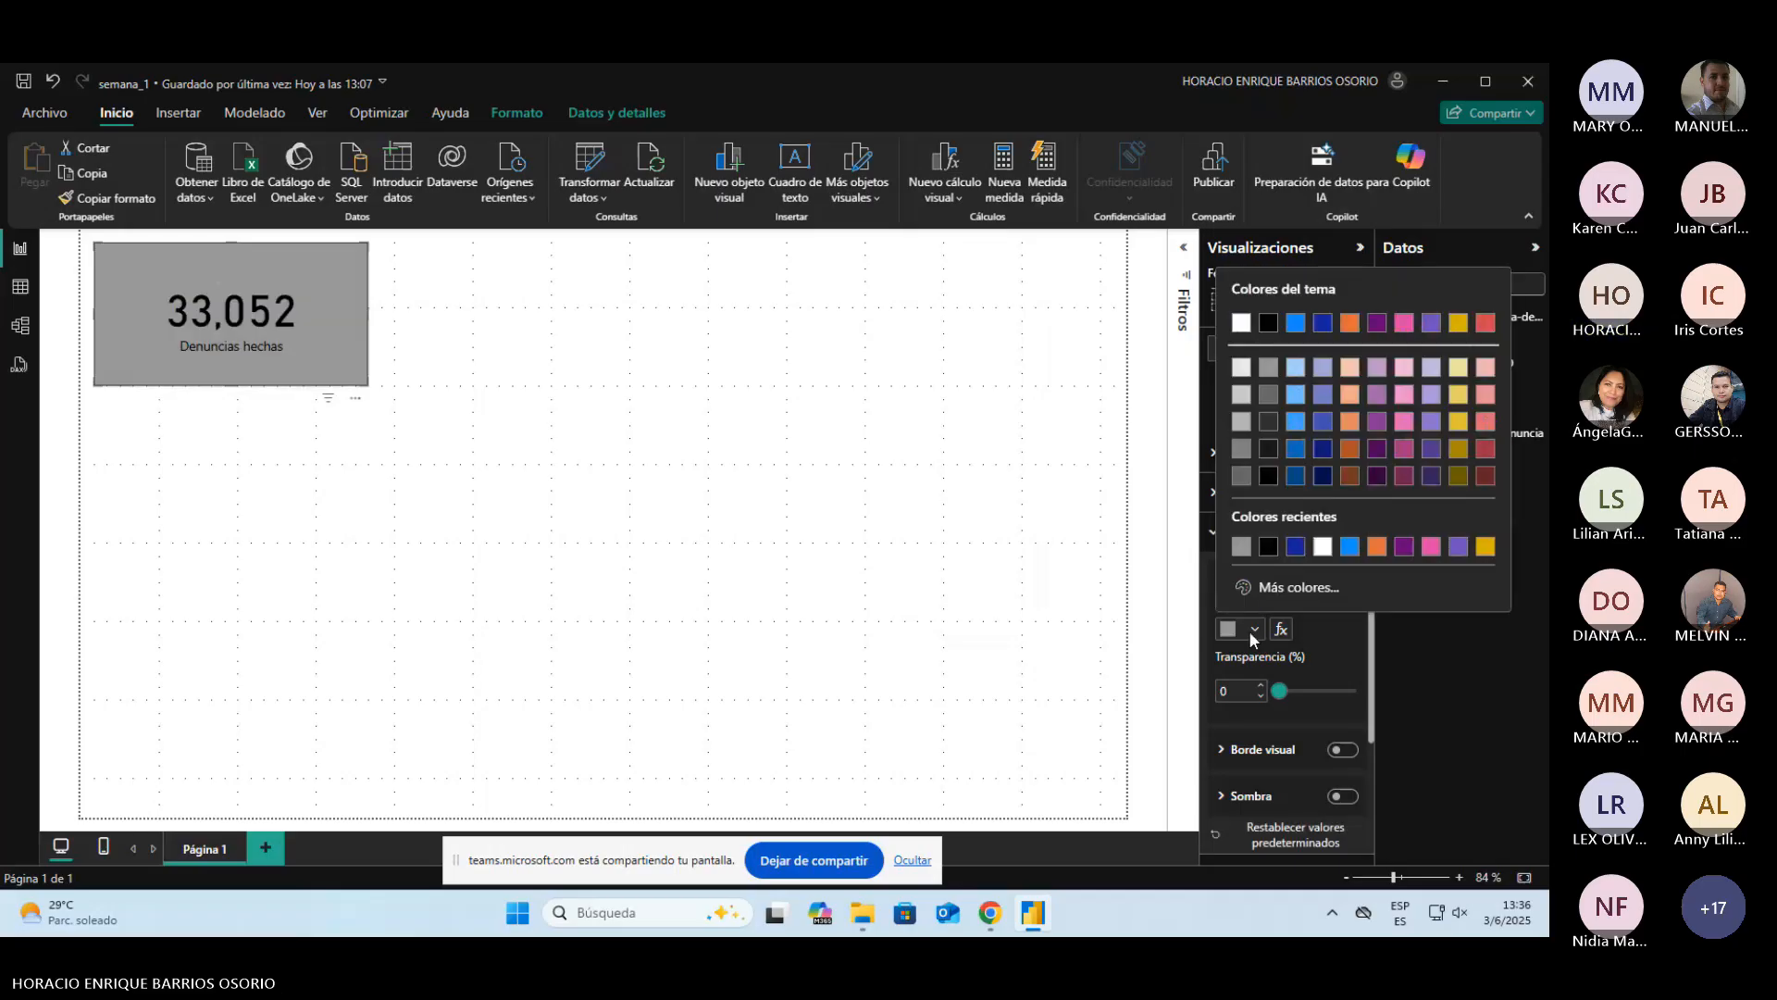
{"action": "left_click", "coordinate": [1241, 324]}
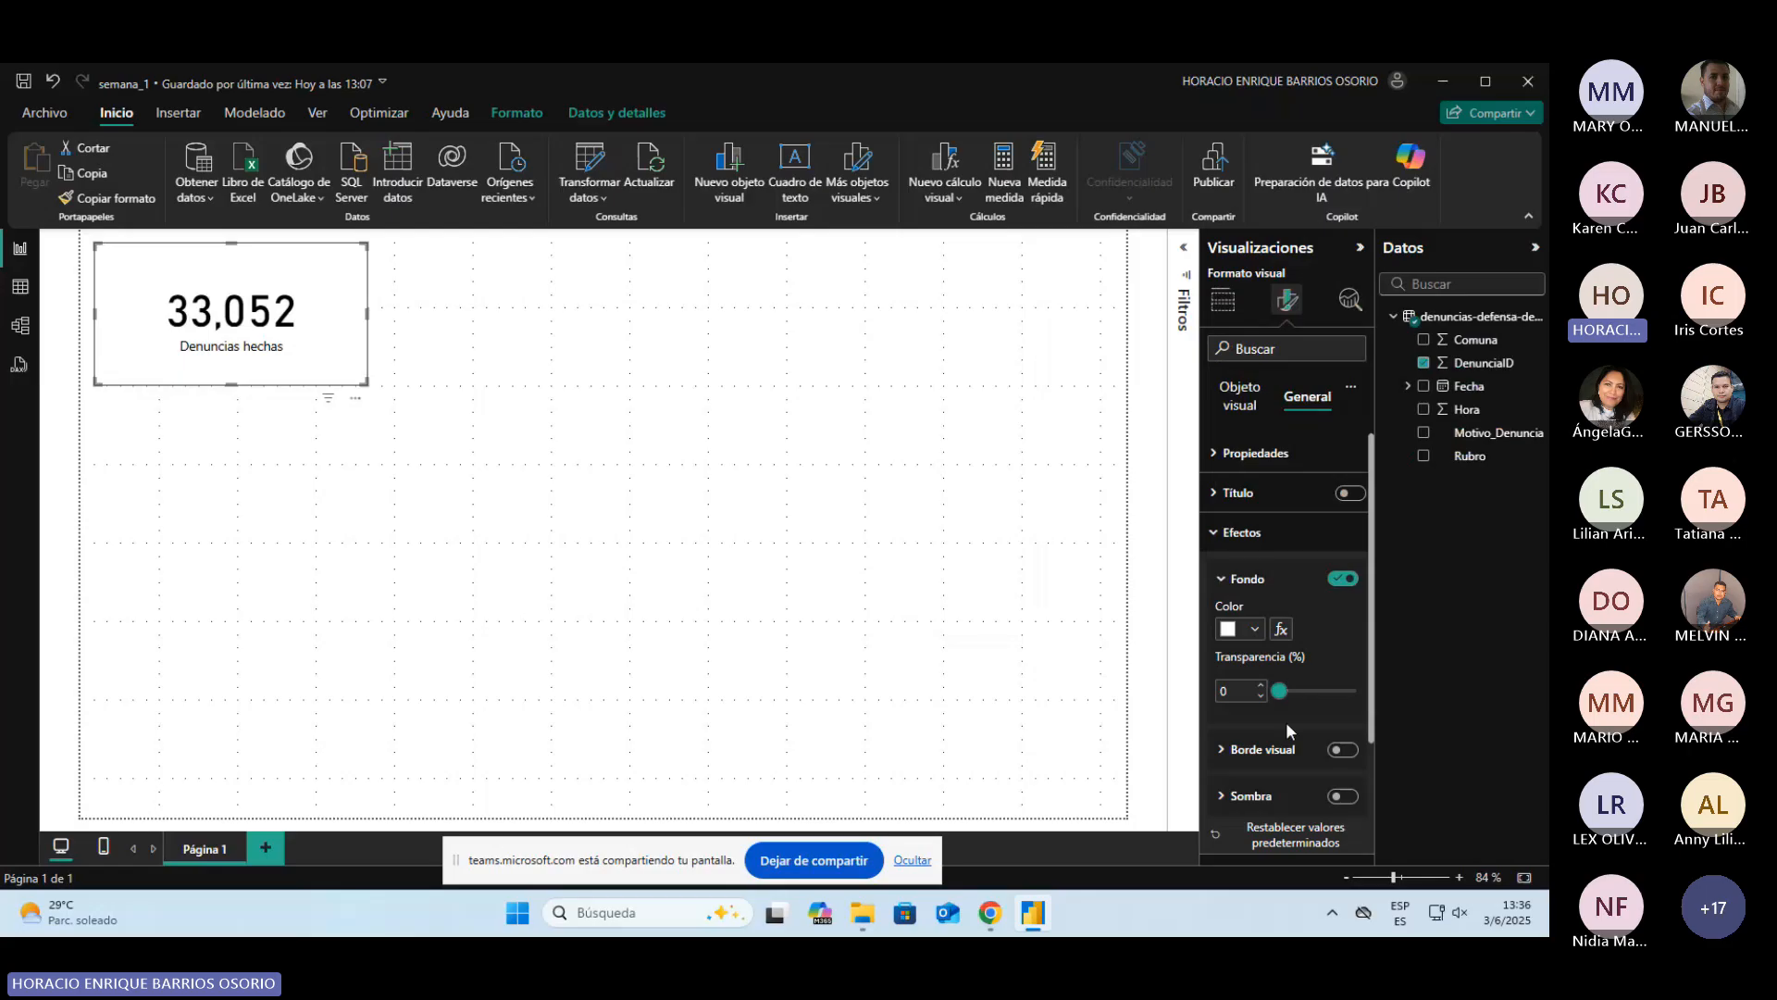
Step: Try a dark blue background with adjusted transparency on the Denuncias hechas card, then return it to white at 0% transparency
{"action": "left_click", "coordinate": [1250, 629]}
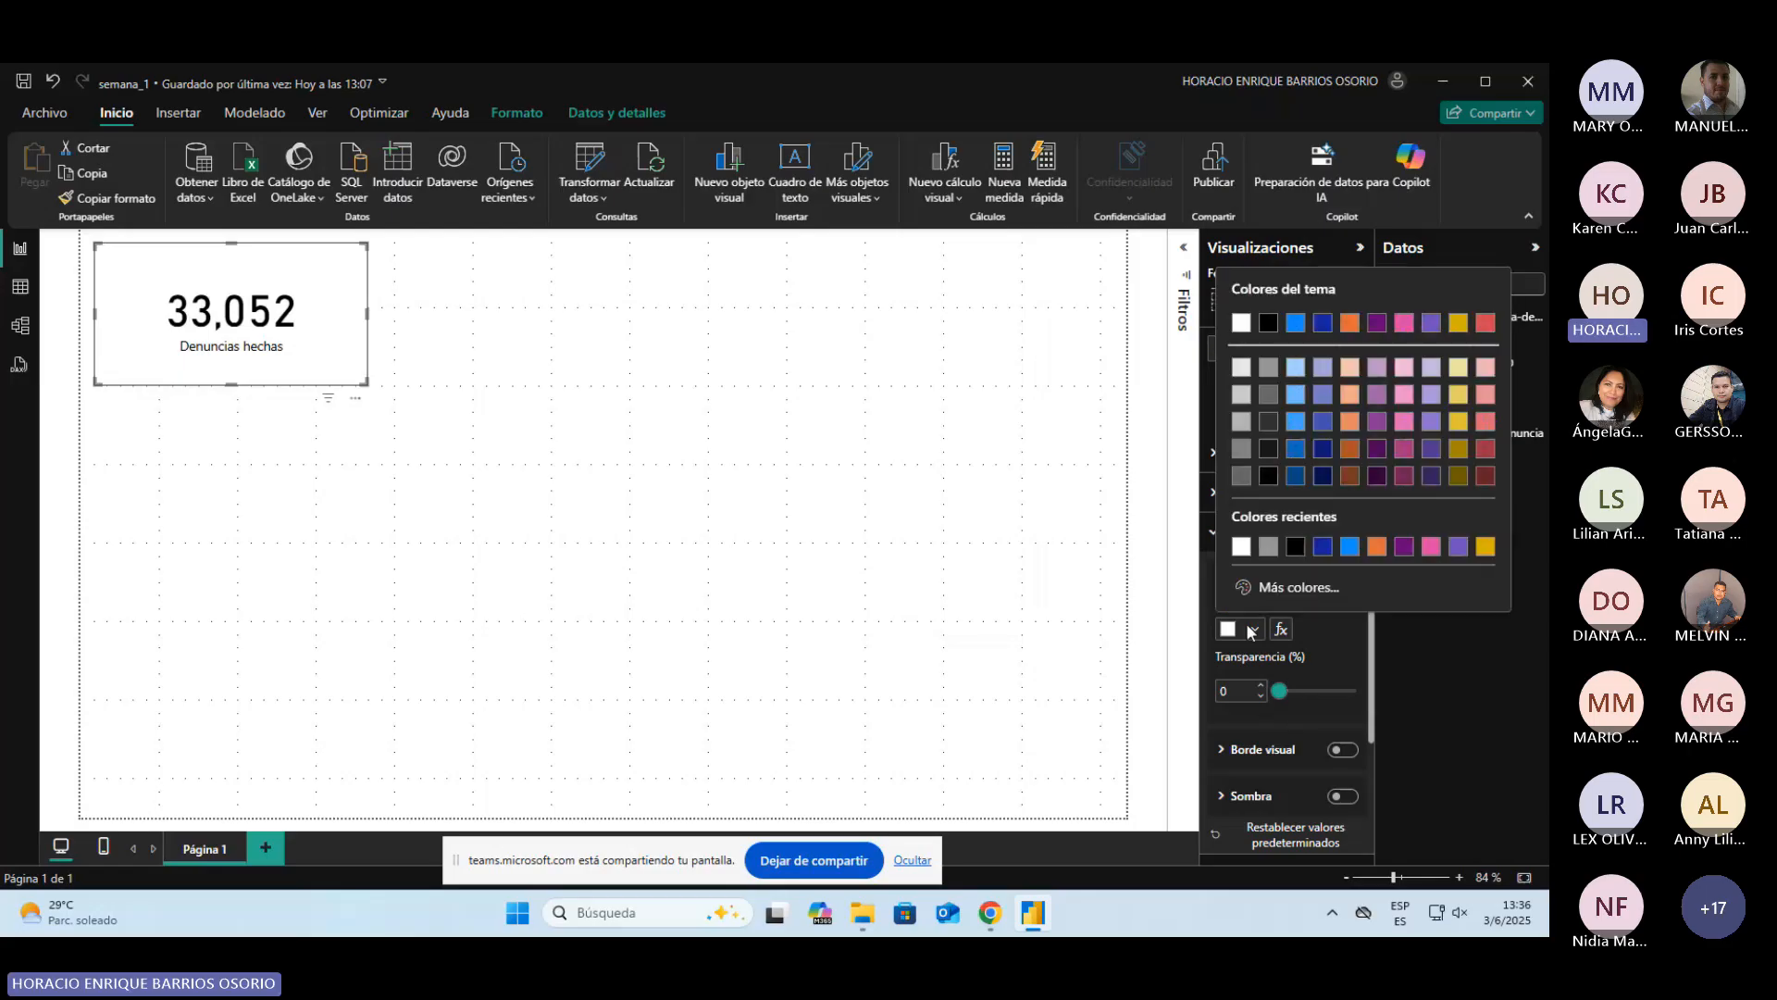
{"action": "left_click", "coordinate": [1318, 491]}
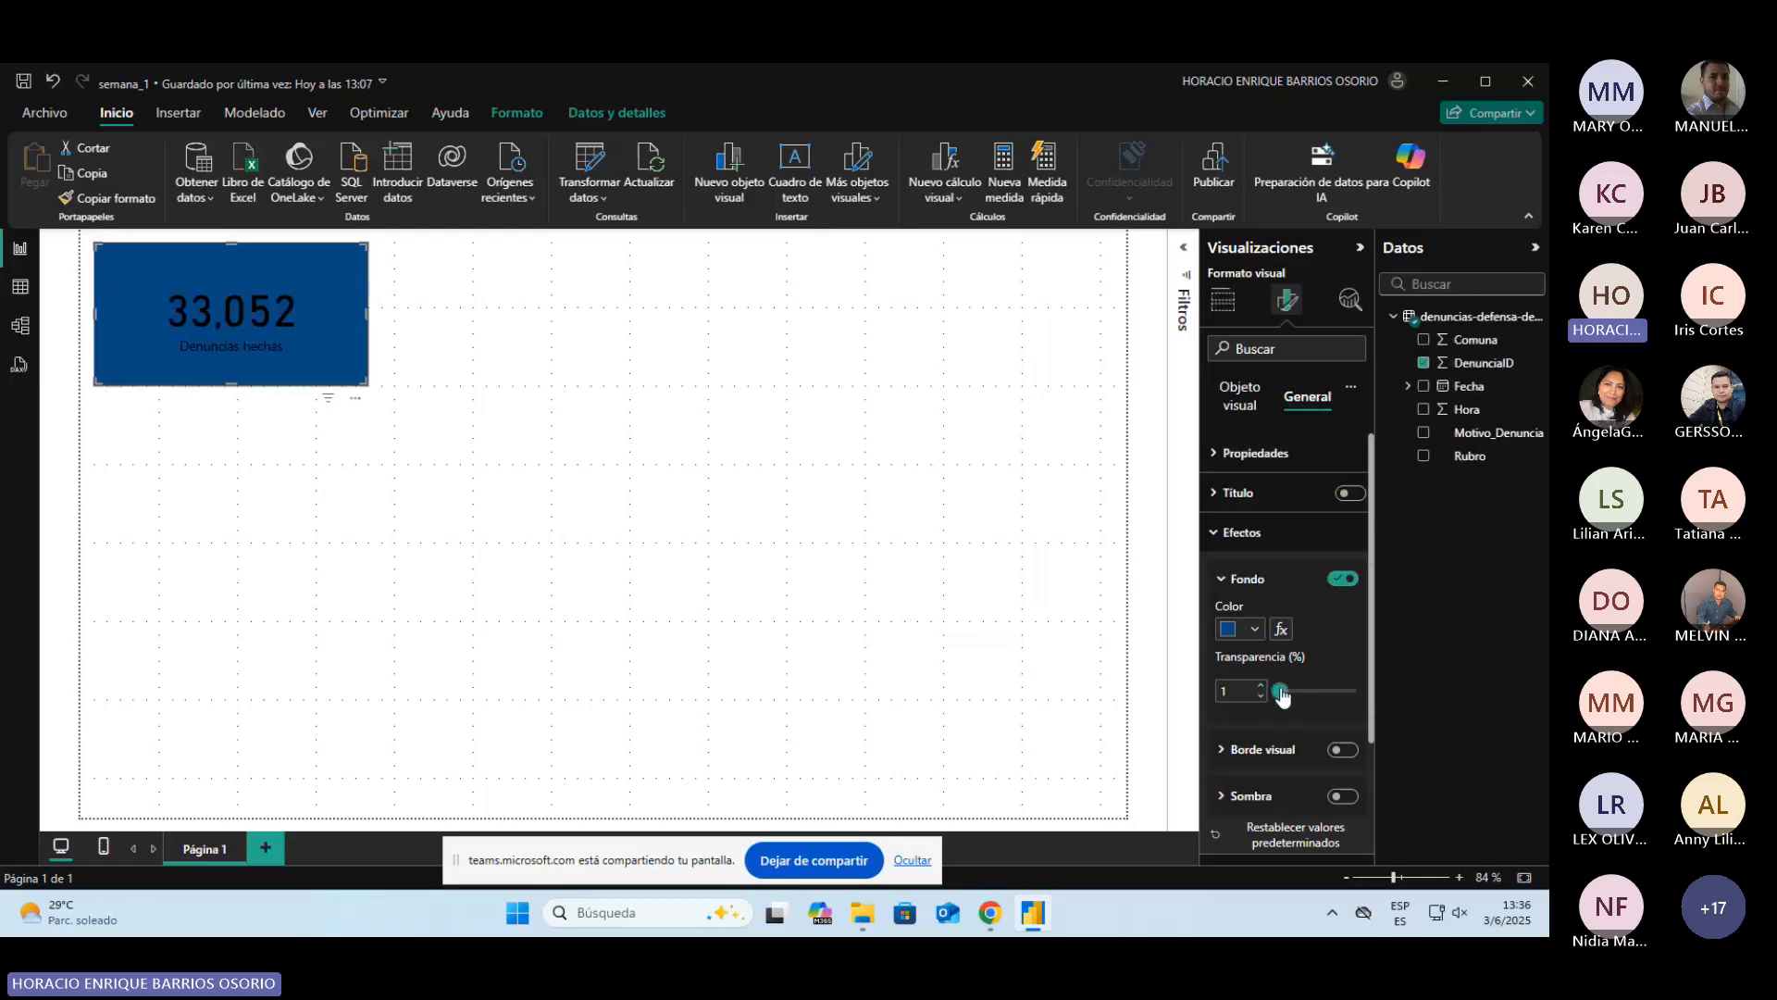
{"action": "mouse_move", "coordinate": [1280, 691]}
{"action": "left_mouse_down"}
{"action": "mouse_move", "coordinate": [1339, 694]}
{"action": "mouse_move", "coordinate": [1268, 686]}
{"action": "left_mouse_up"}
{"action": "left_click", "coordinate": [1245, 630]}
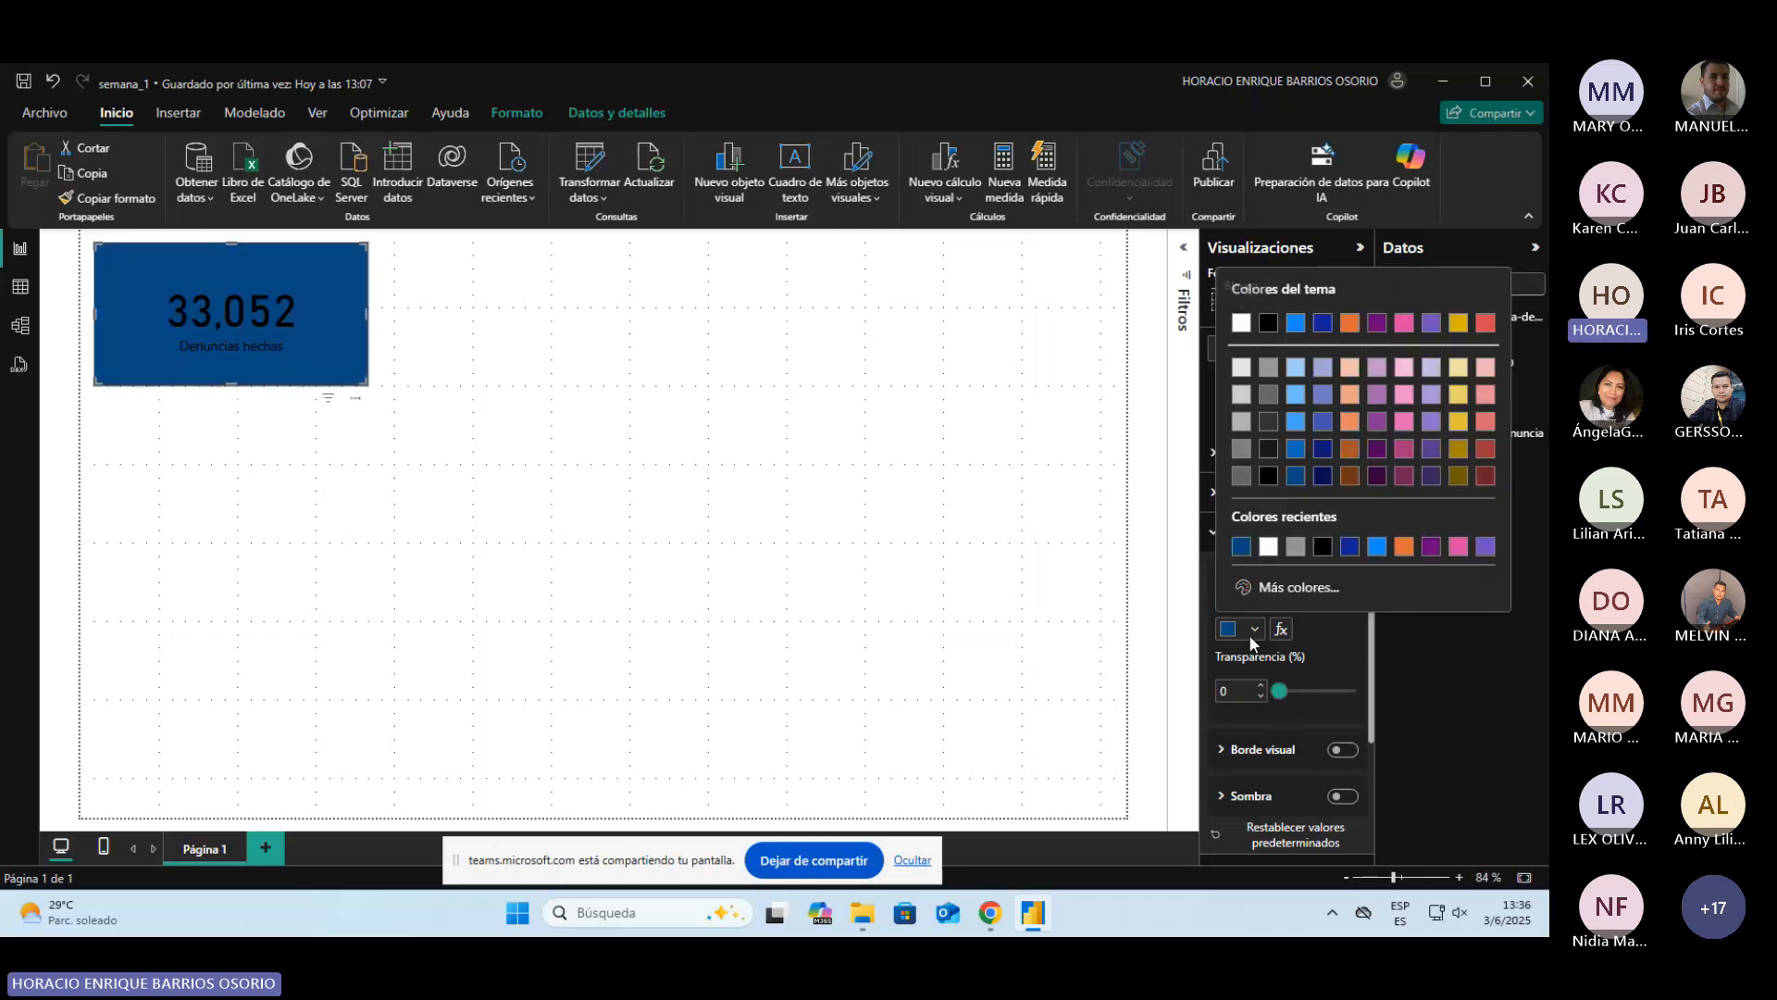
{"action": "left_click", "coordinate": [1271, 553]}
Step: Turn on the Borde visual effect for the Denuncias hechas card
{"action": "left_click", "coordinate": [1263, 749]}
{"action": "scroll", "coordinate": [1293, 674], "scroll_direction": "down", "scroll_amount": 1}
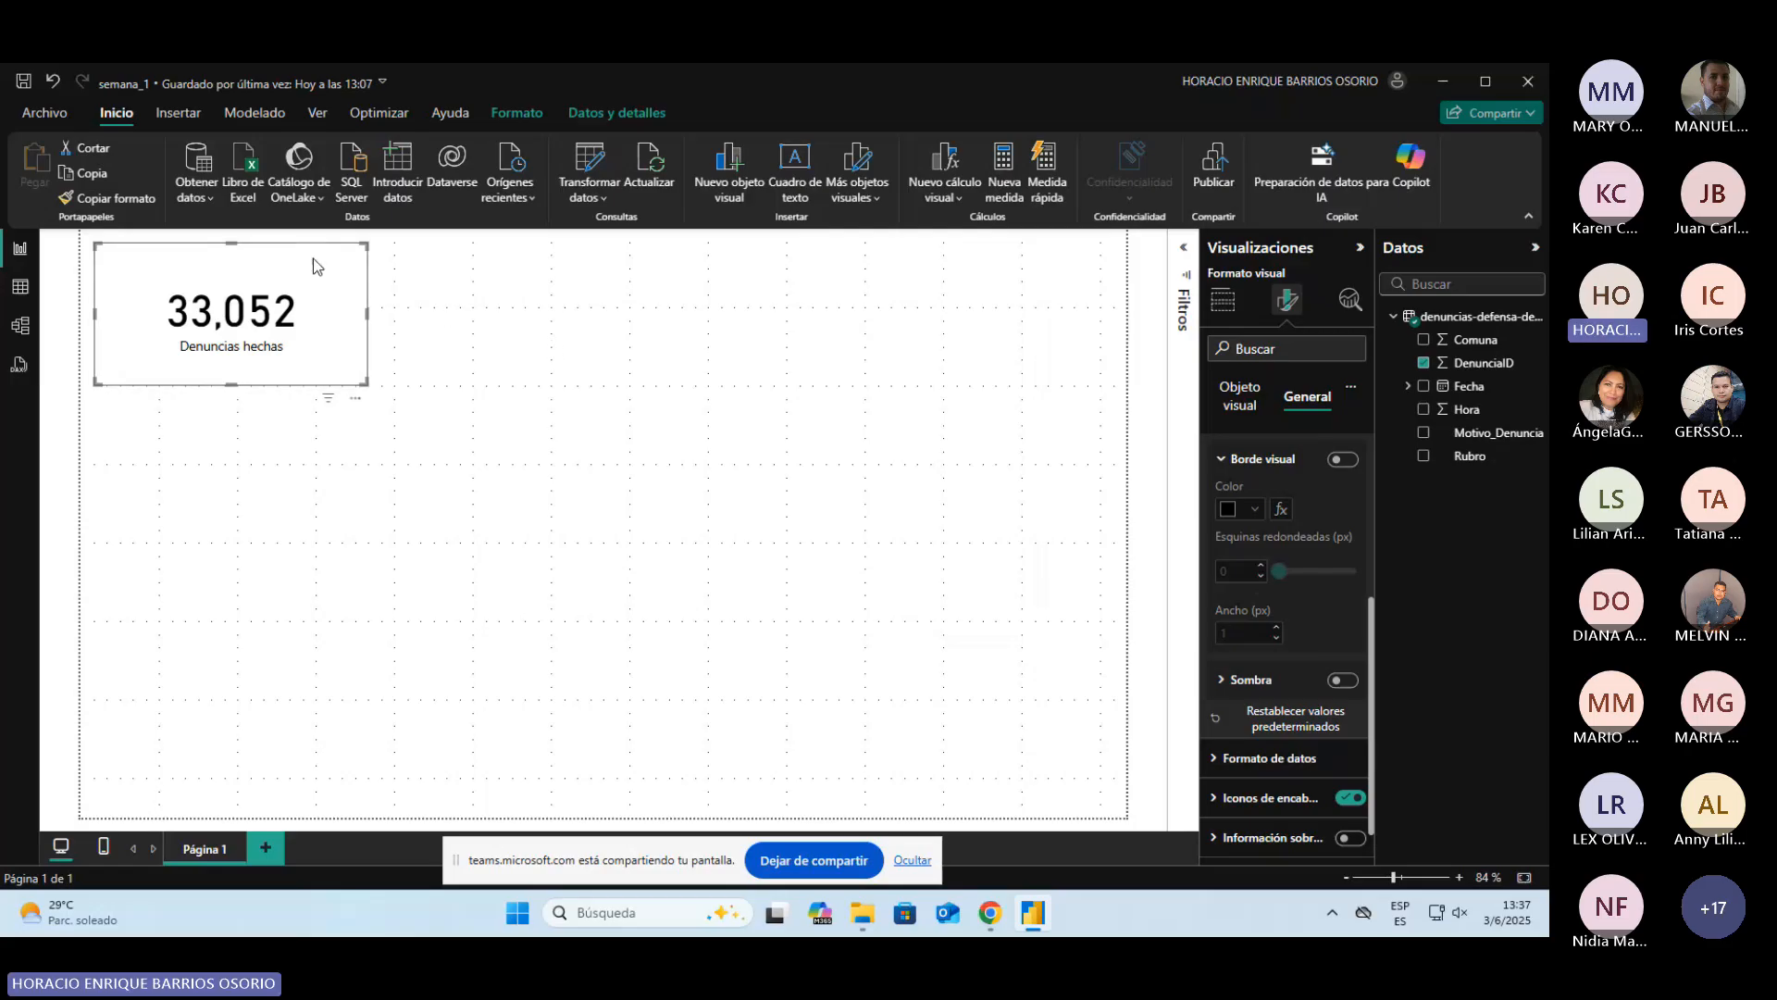
{"action": "left_click", "coordinate": [581, 313]}
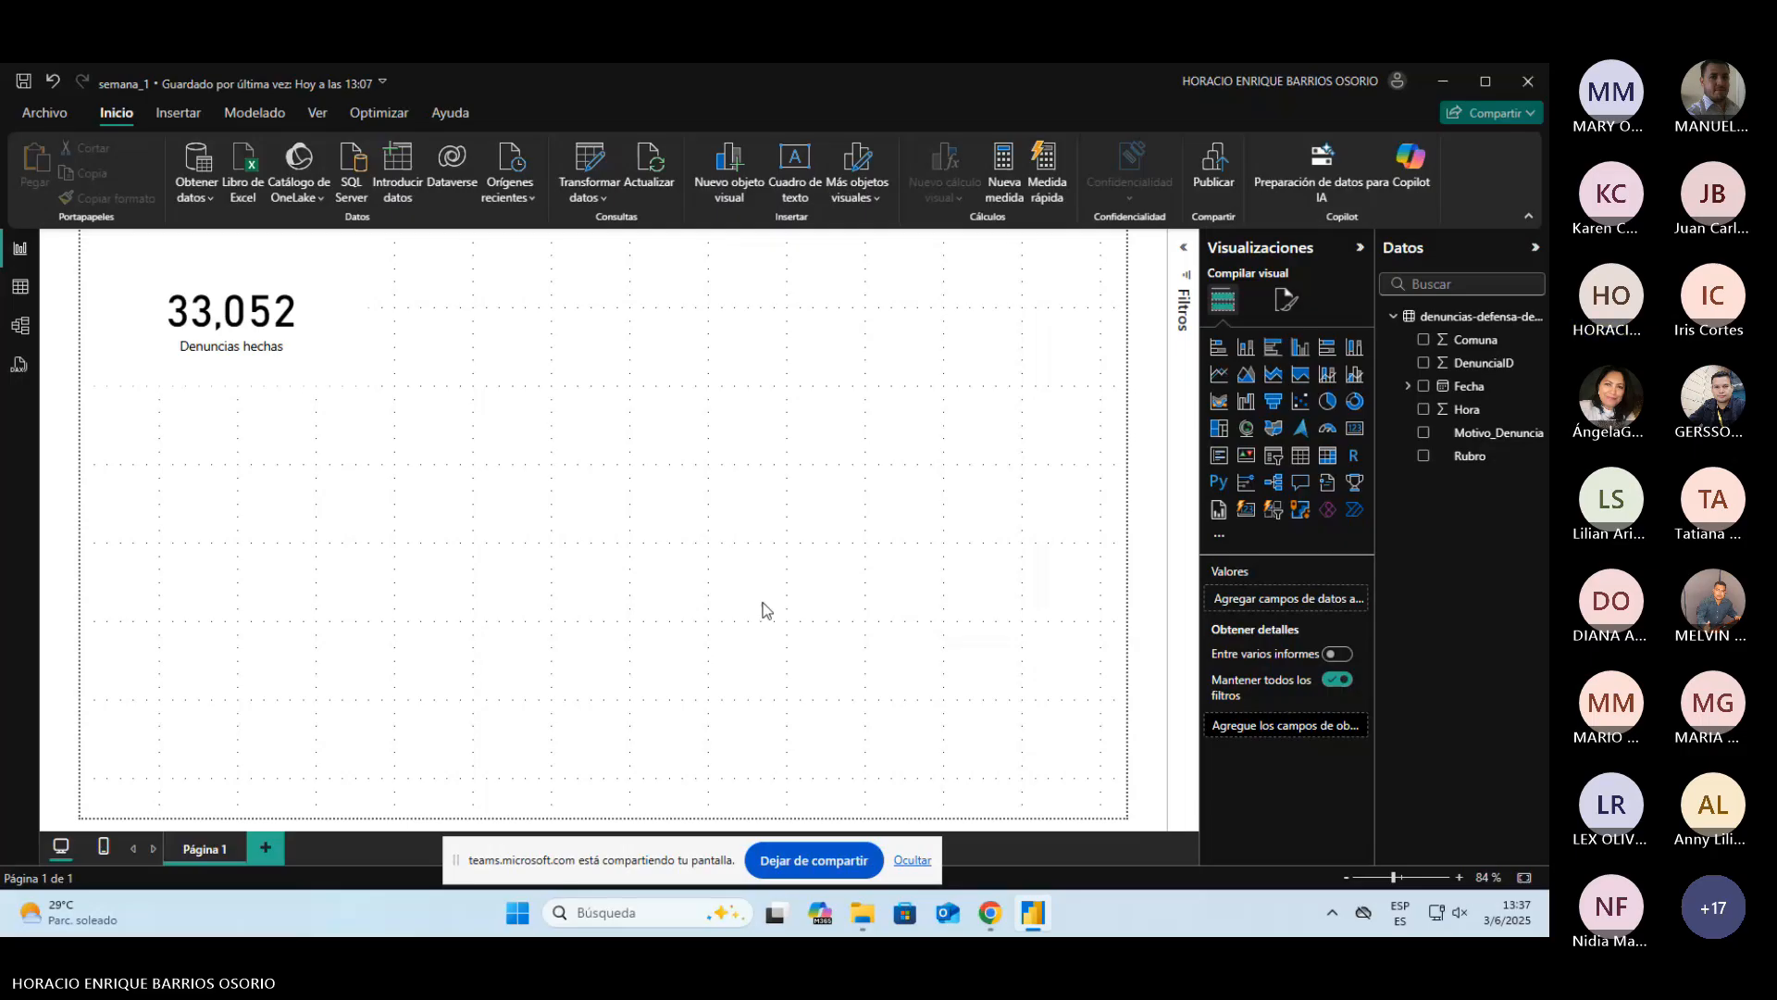
{"action": "left_click", "coordinate": [304, 291]}
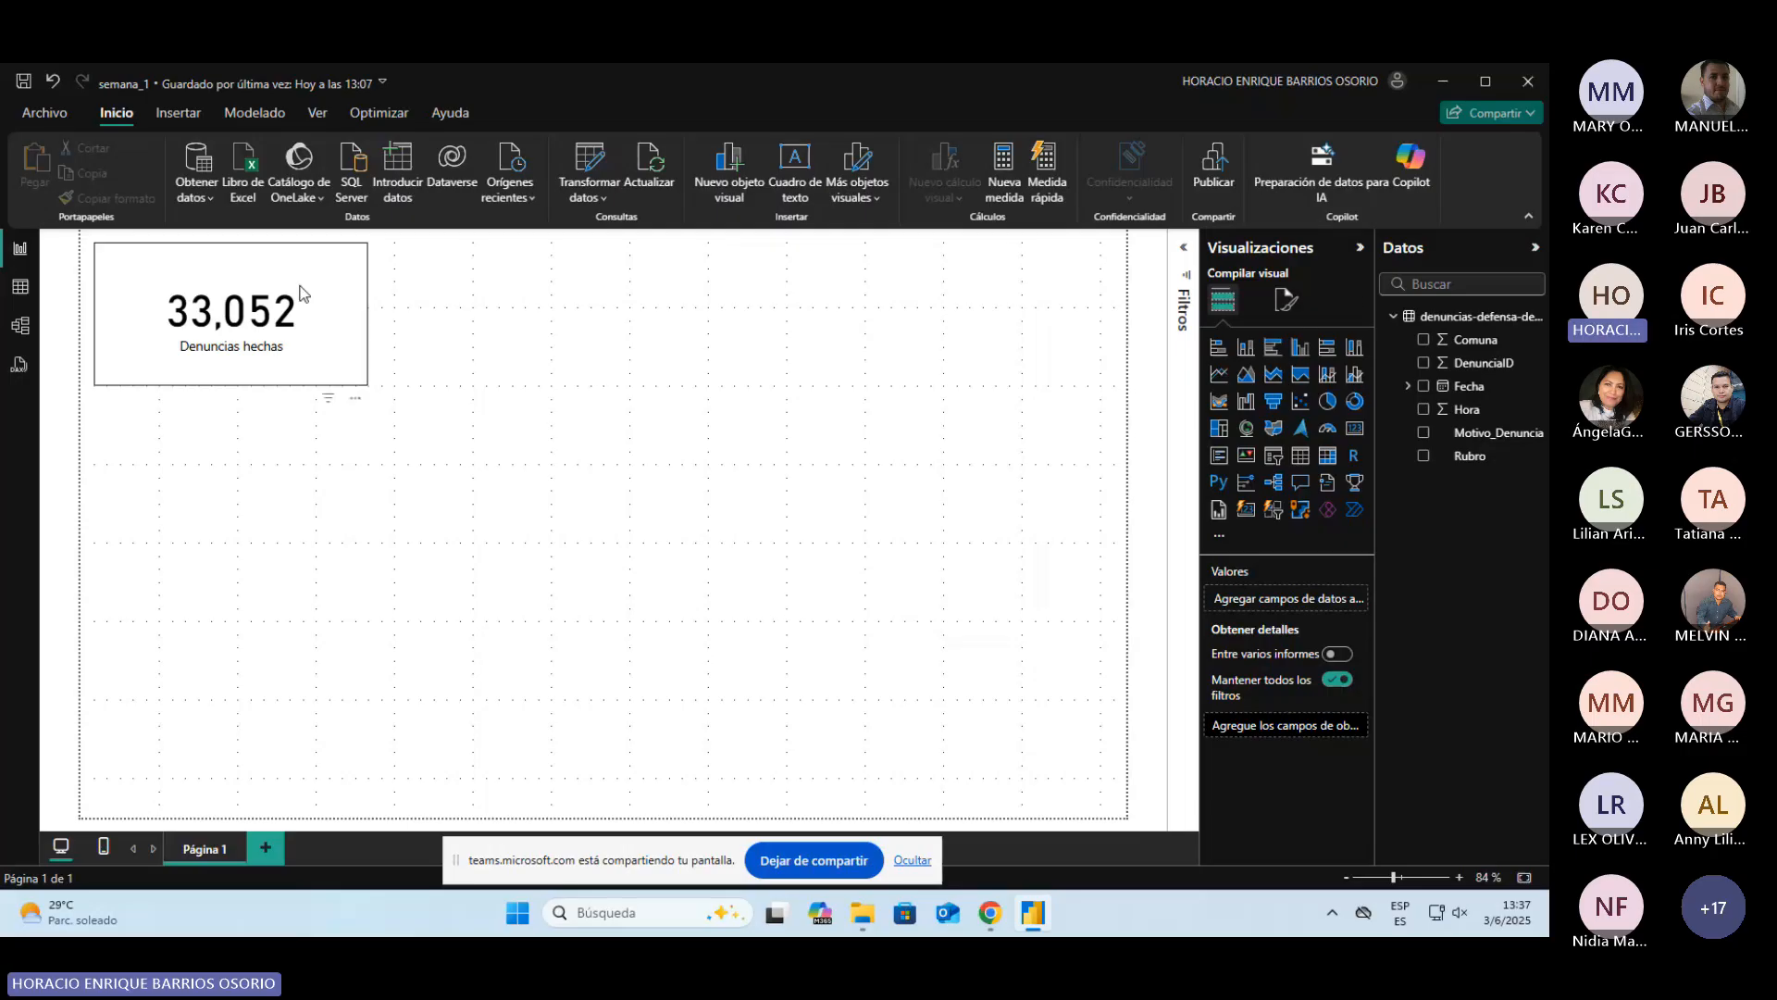
{"action": "left_click", "coordinate": [1287, 299]}
{"action": "left_click", "coordinate": [1319, 405]}
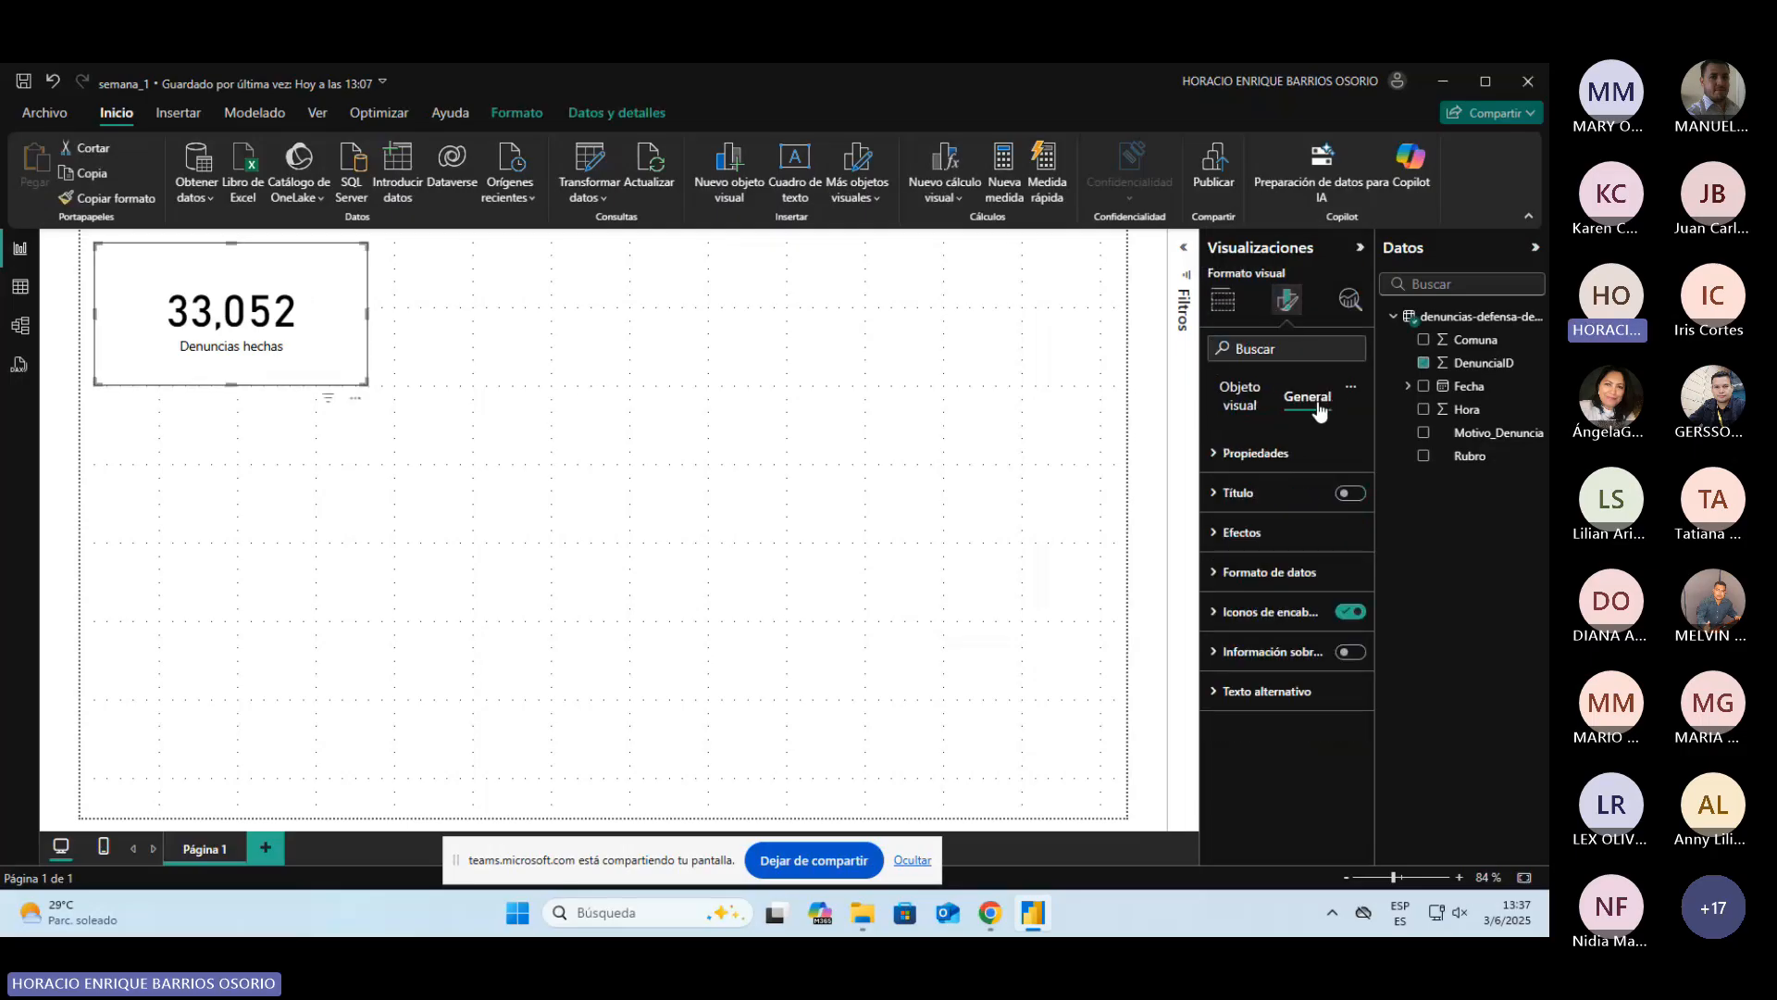
{"action": "left_click", "coordinate": [1249, 541]}
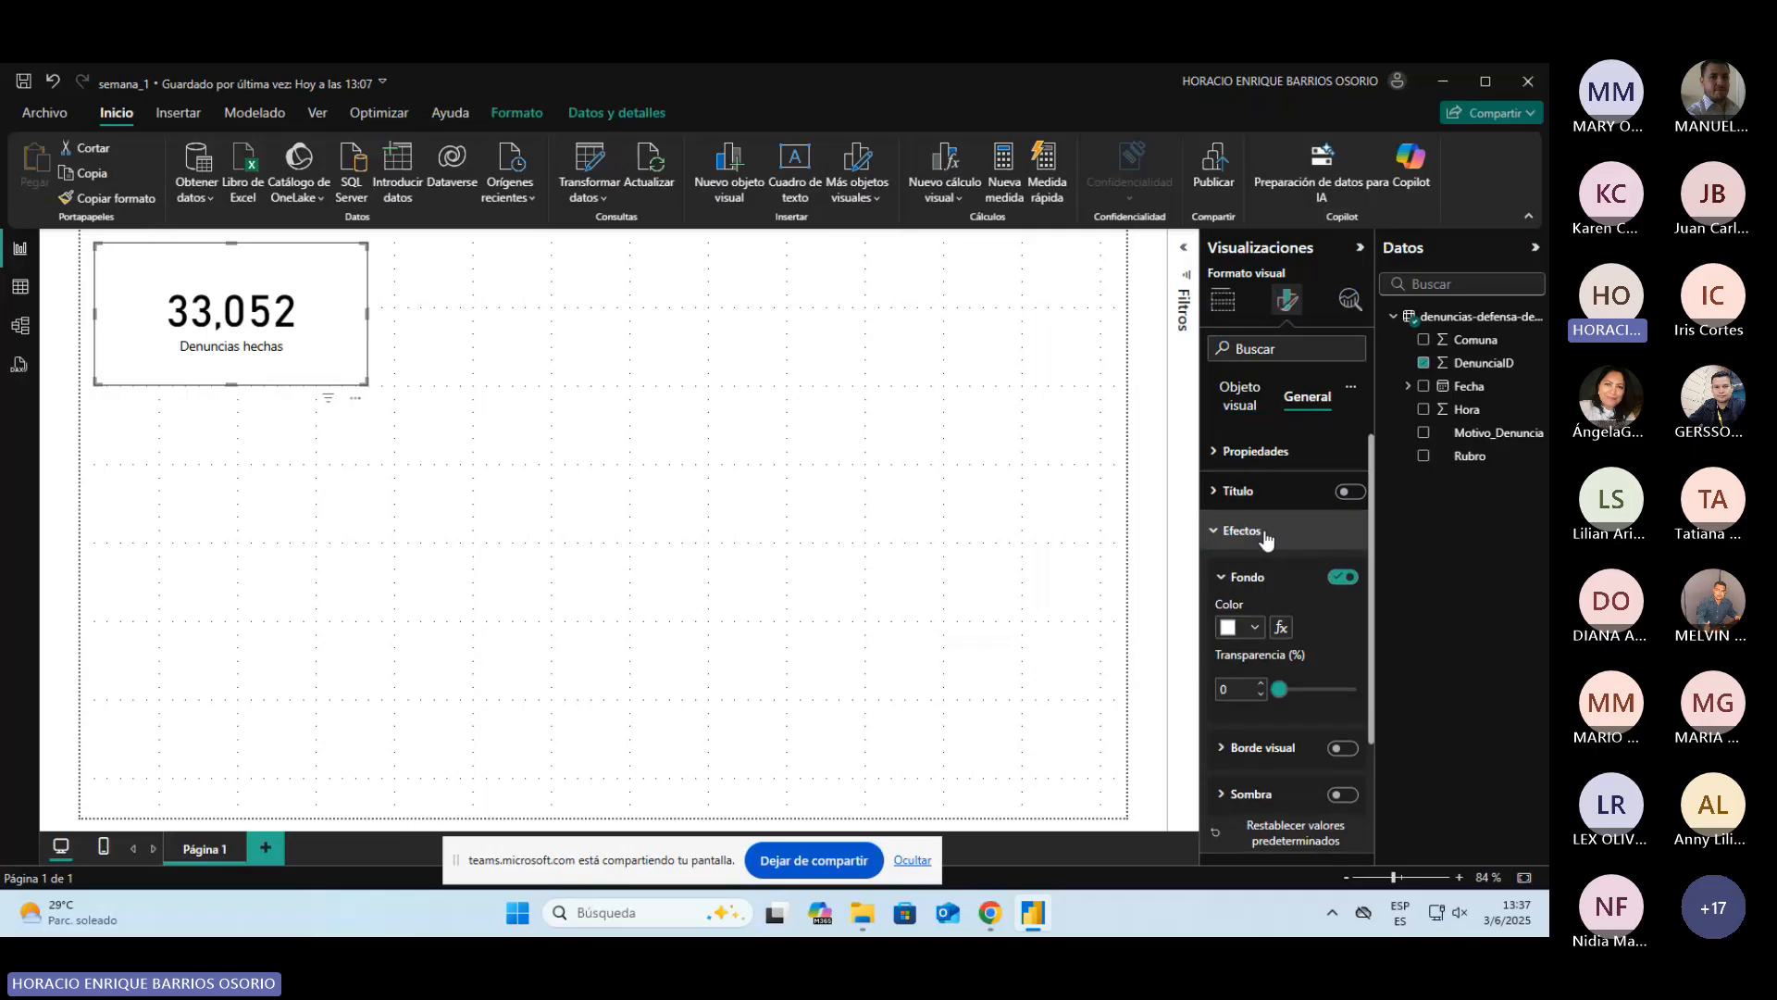
{"action": "scroll", "coordinate": [1259, 540], "scroll_direction": "down", "scroll_amount": 3}
{"action": "left_click", "coordinate": [1213, 594]}
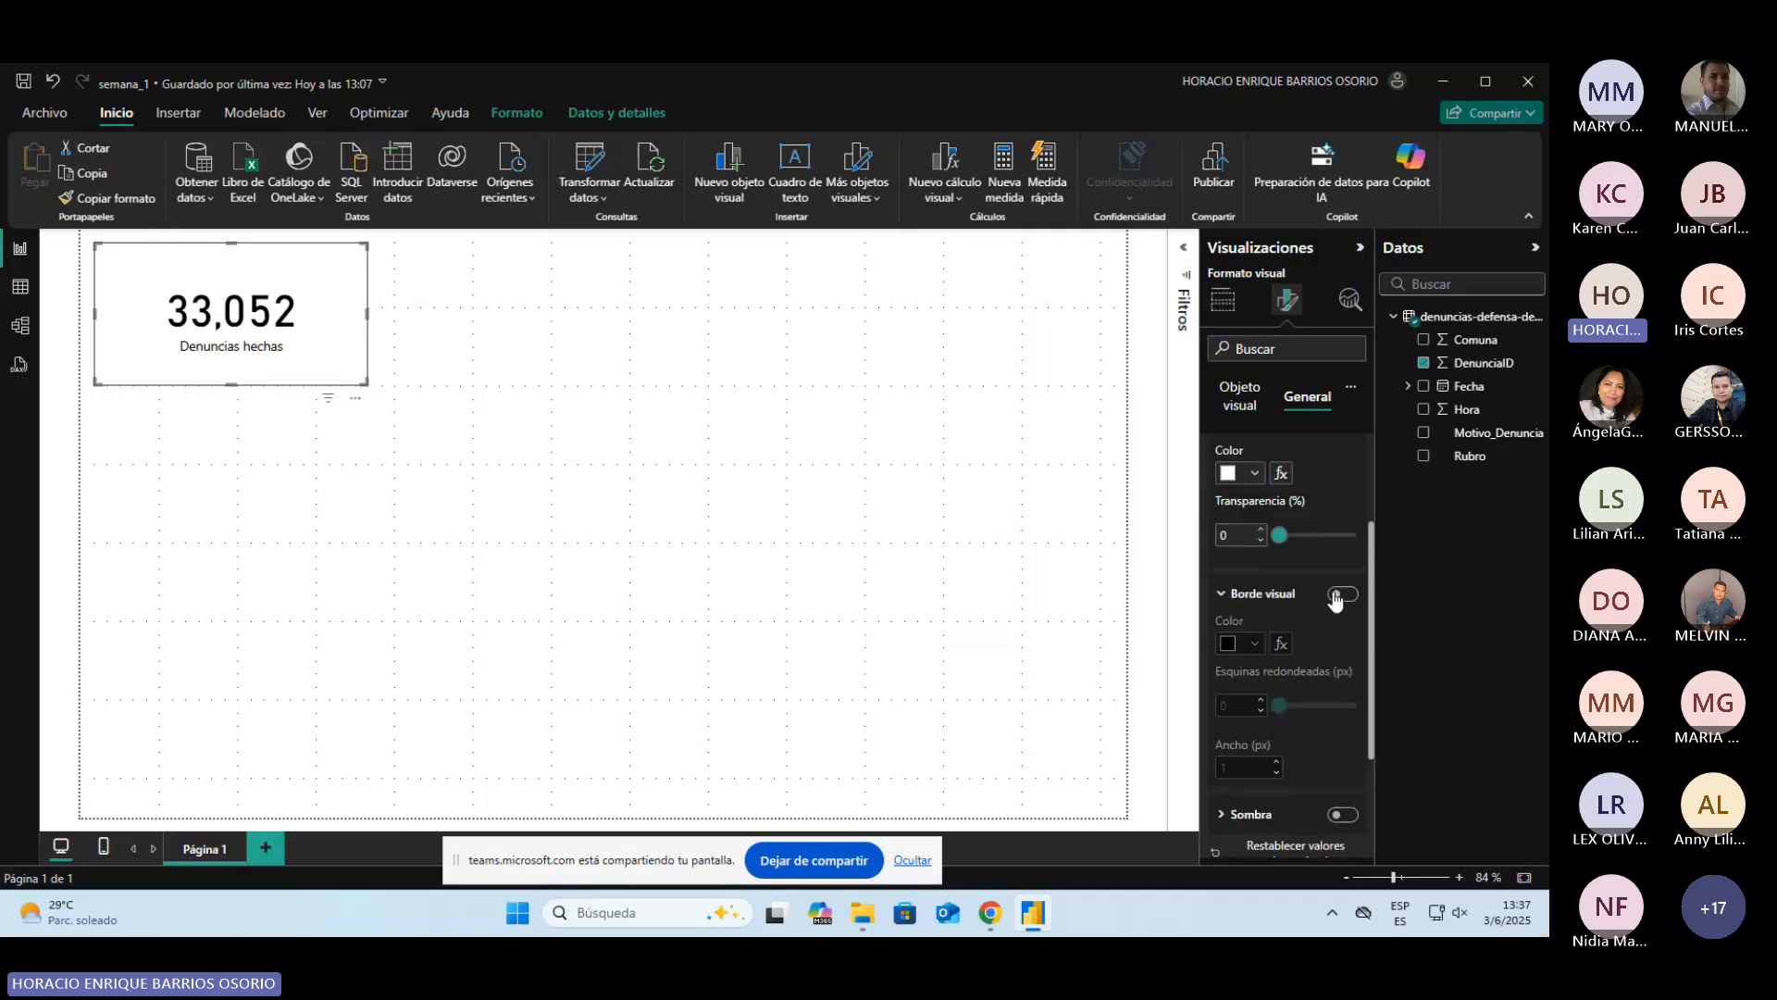
{"action": "left_click", "coordinate": [1341, 594]}
Step: Try the card border's colour, Esquinas redondeadas and Ancho settings, keeping the black, square-cornered 1 px border, and deselect the card
{"action": "left_click", "coordinate": [1256, 643]}
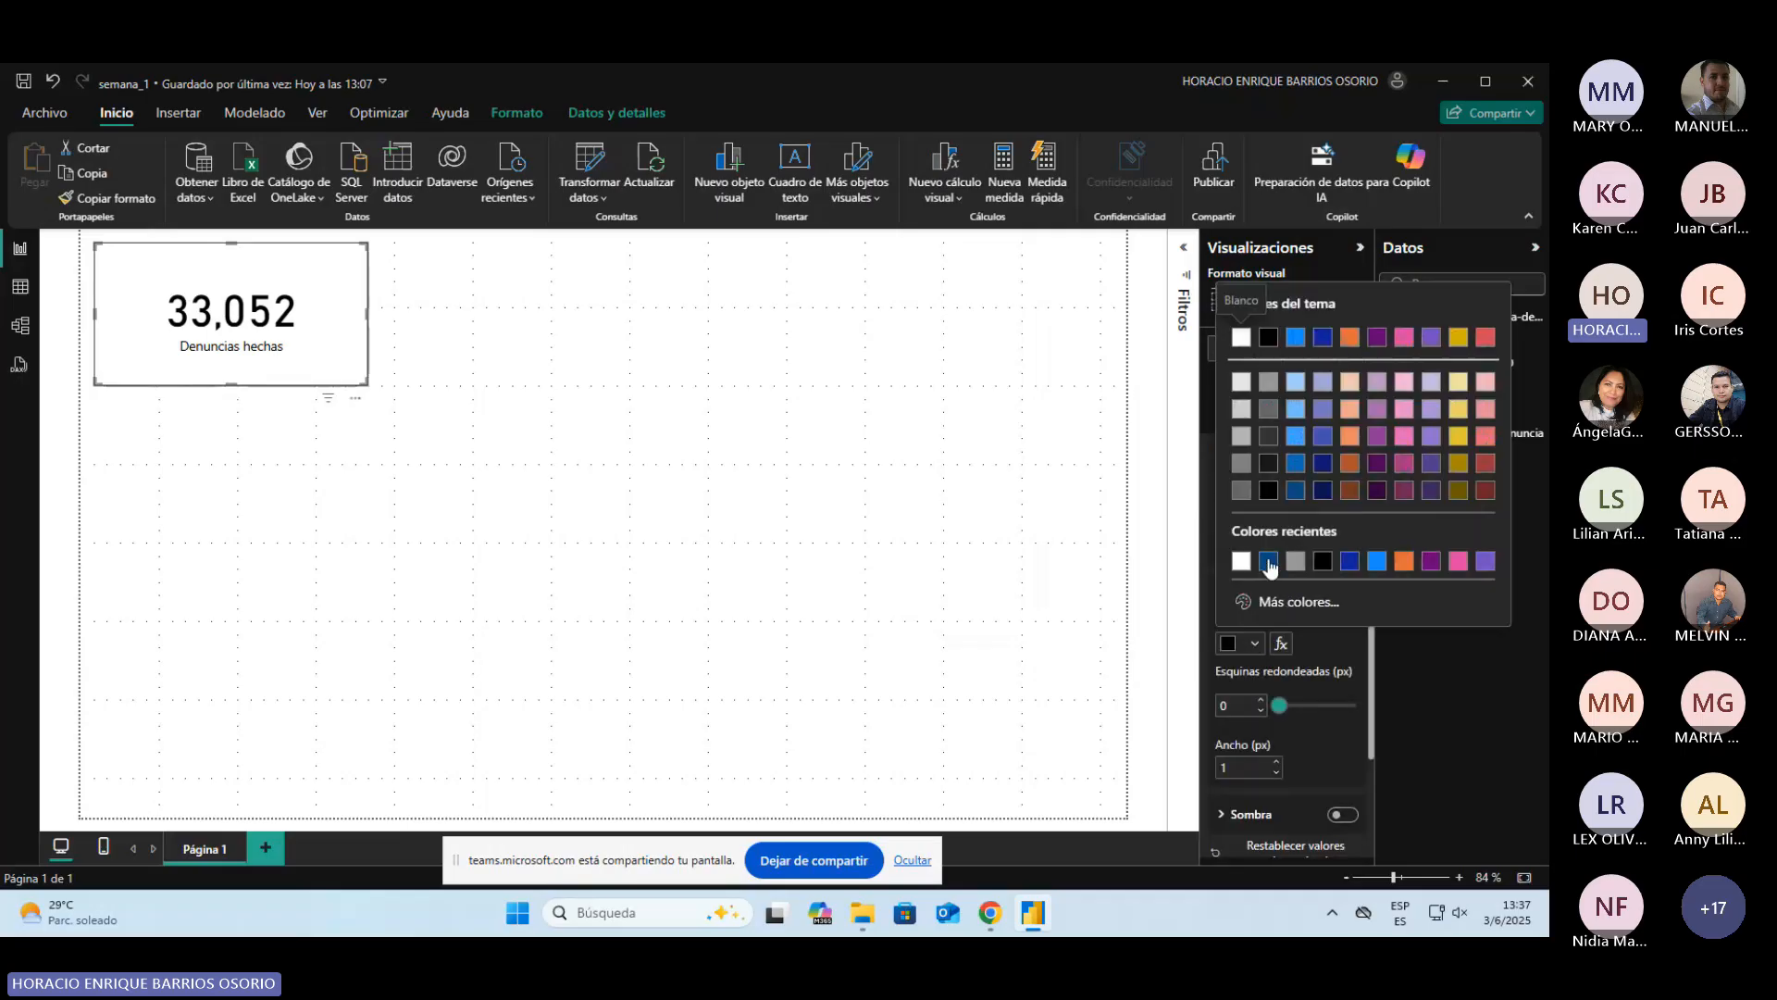
{"action": "left_click", "coordinate": [1279, 706]}
{"action": "mouse_move", "coordinate": [1279, 706]}
{"action": "left_mouse_down"}
{"action": "mouse_move", "coordinate": [1344, 718]}
{"action": "mouse_move", "coordinate": [1282, 709]}
{"action": "left_mouse_up"}
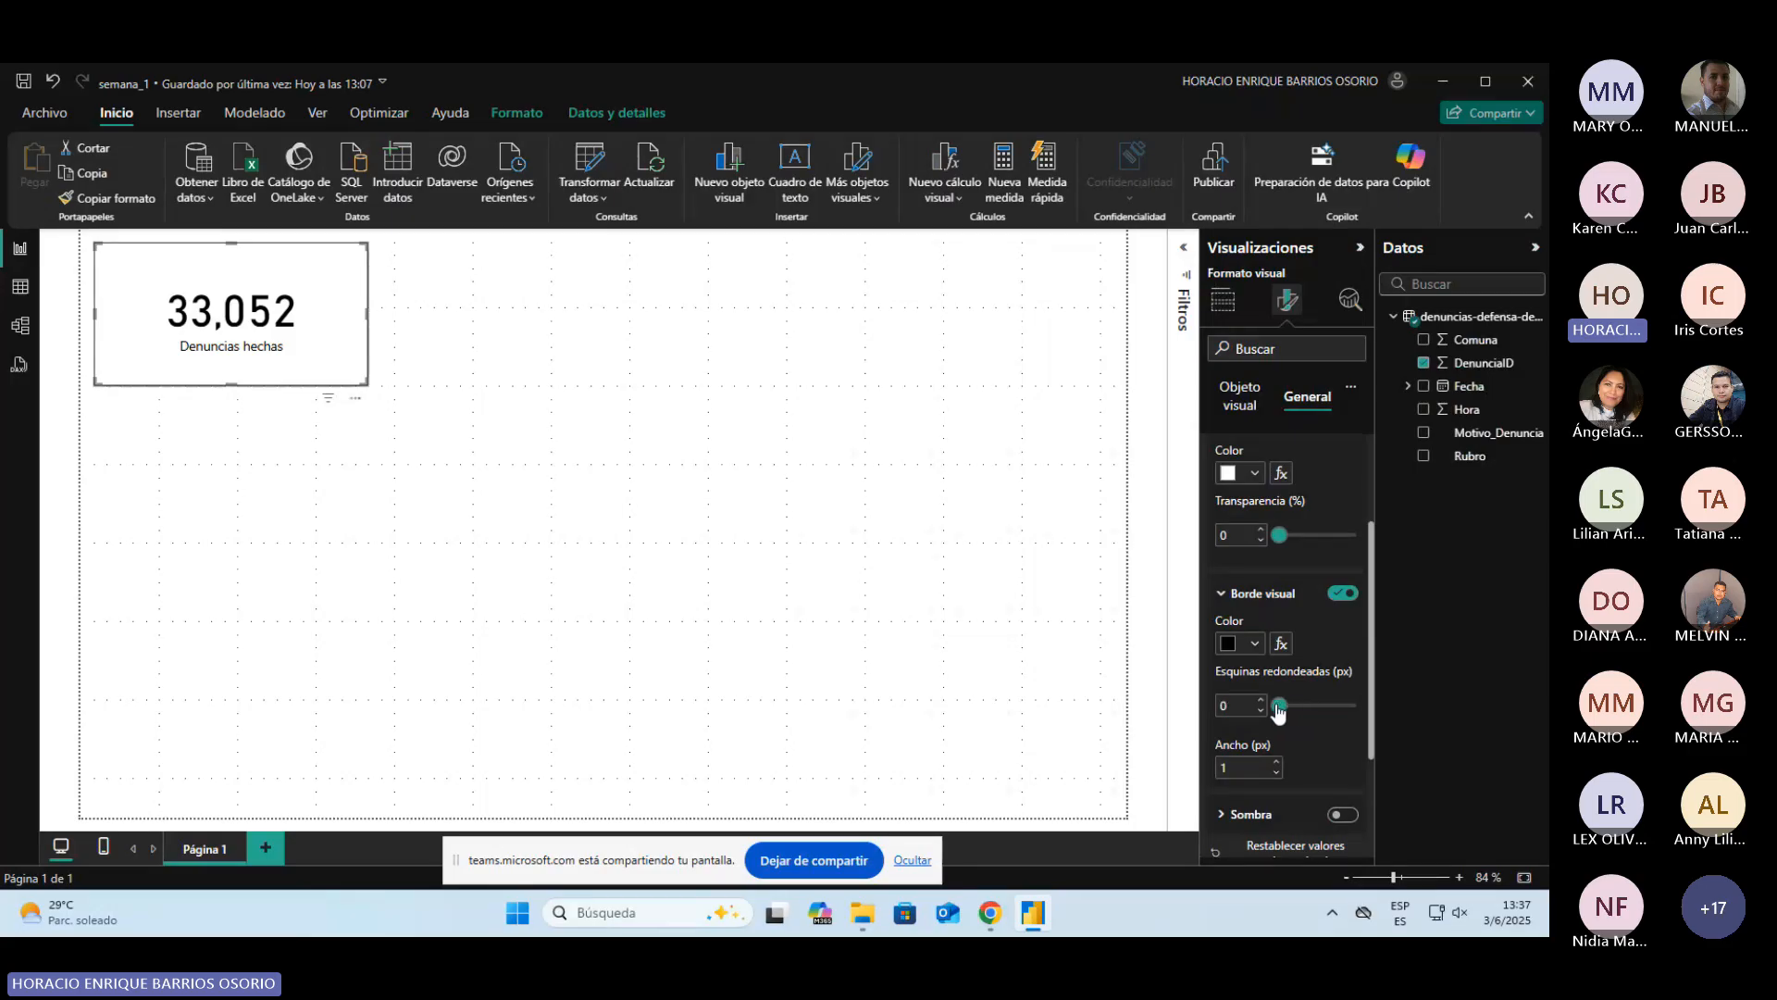
{"action": "left_click", "coordinate": [1276, 763]}
{"action": "left_click", "coordinate": [1277, 772]}
{"action": "left_click", "coordinate": [480, 325]}
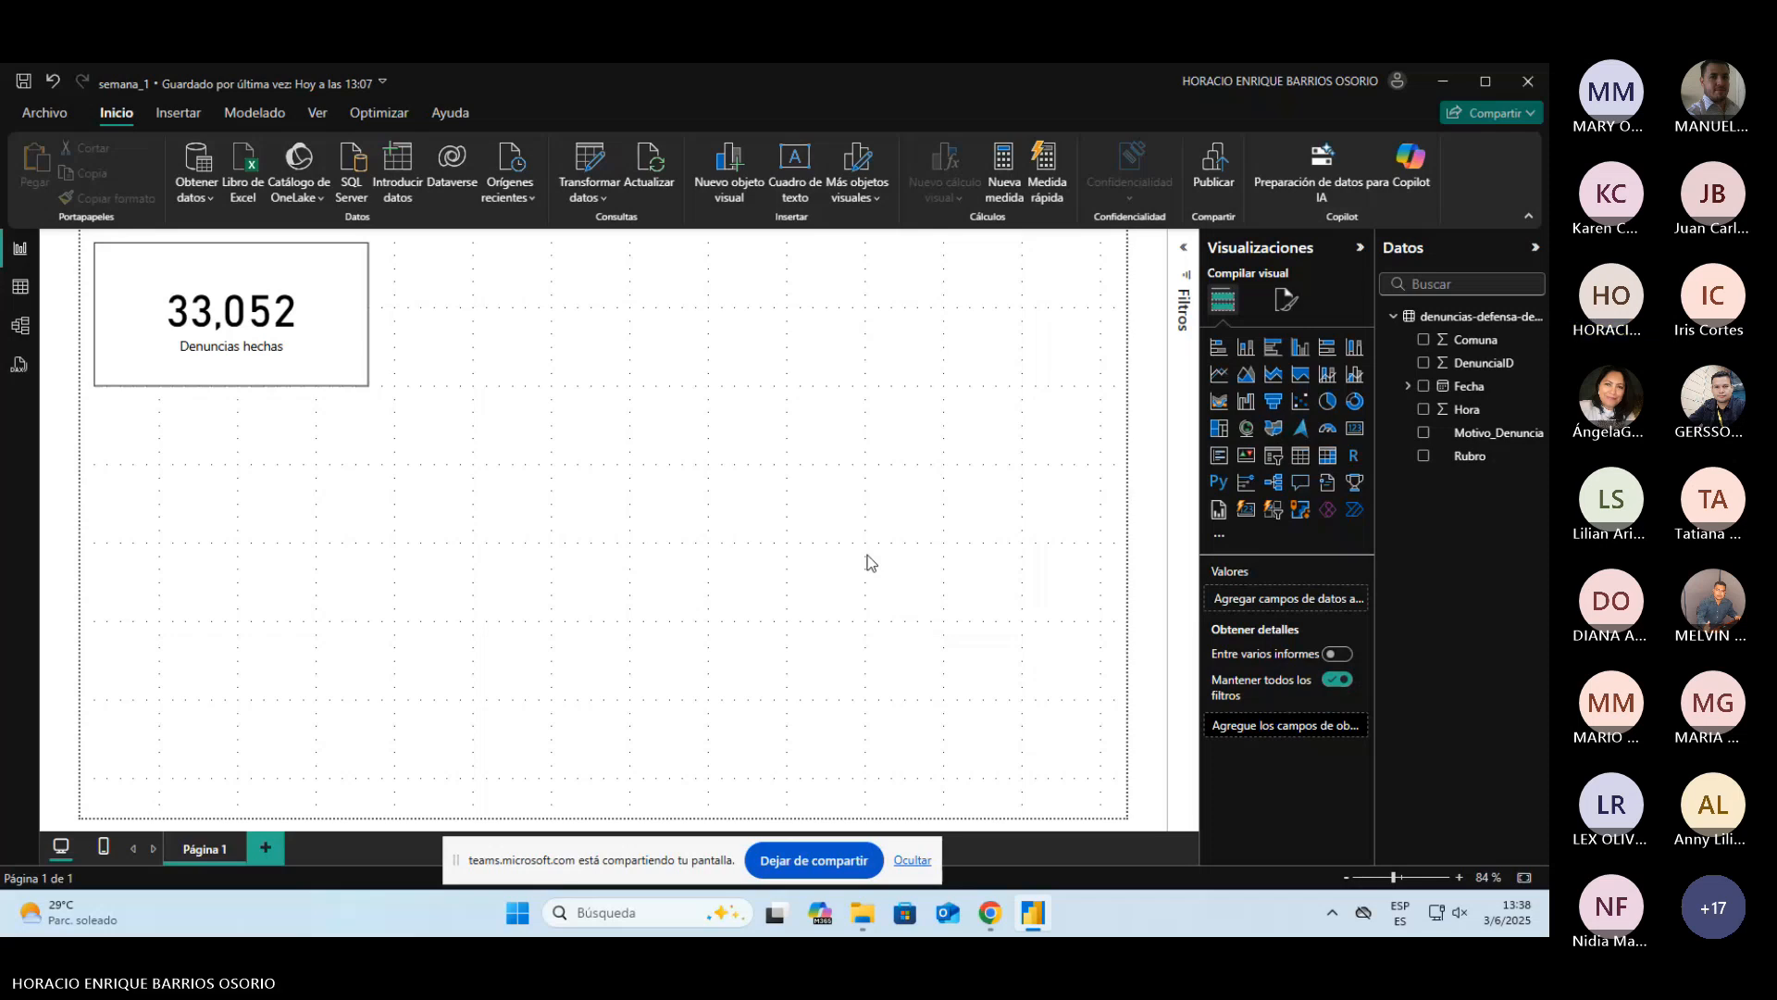
Step: Try converting the Denuncias hechas card to a stacked bar chart and change it back to a card
{"action": "left_click", "coordinate": [265, 269]}
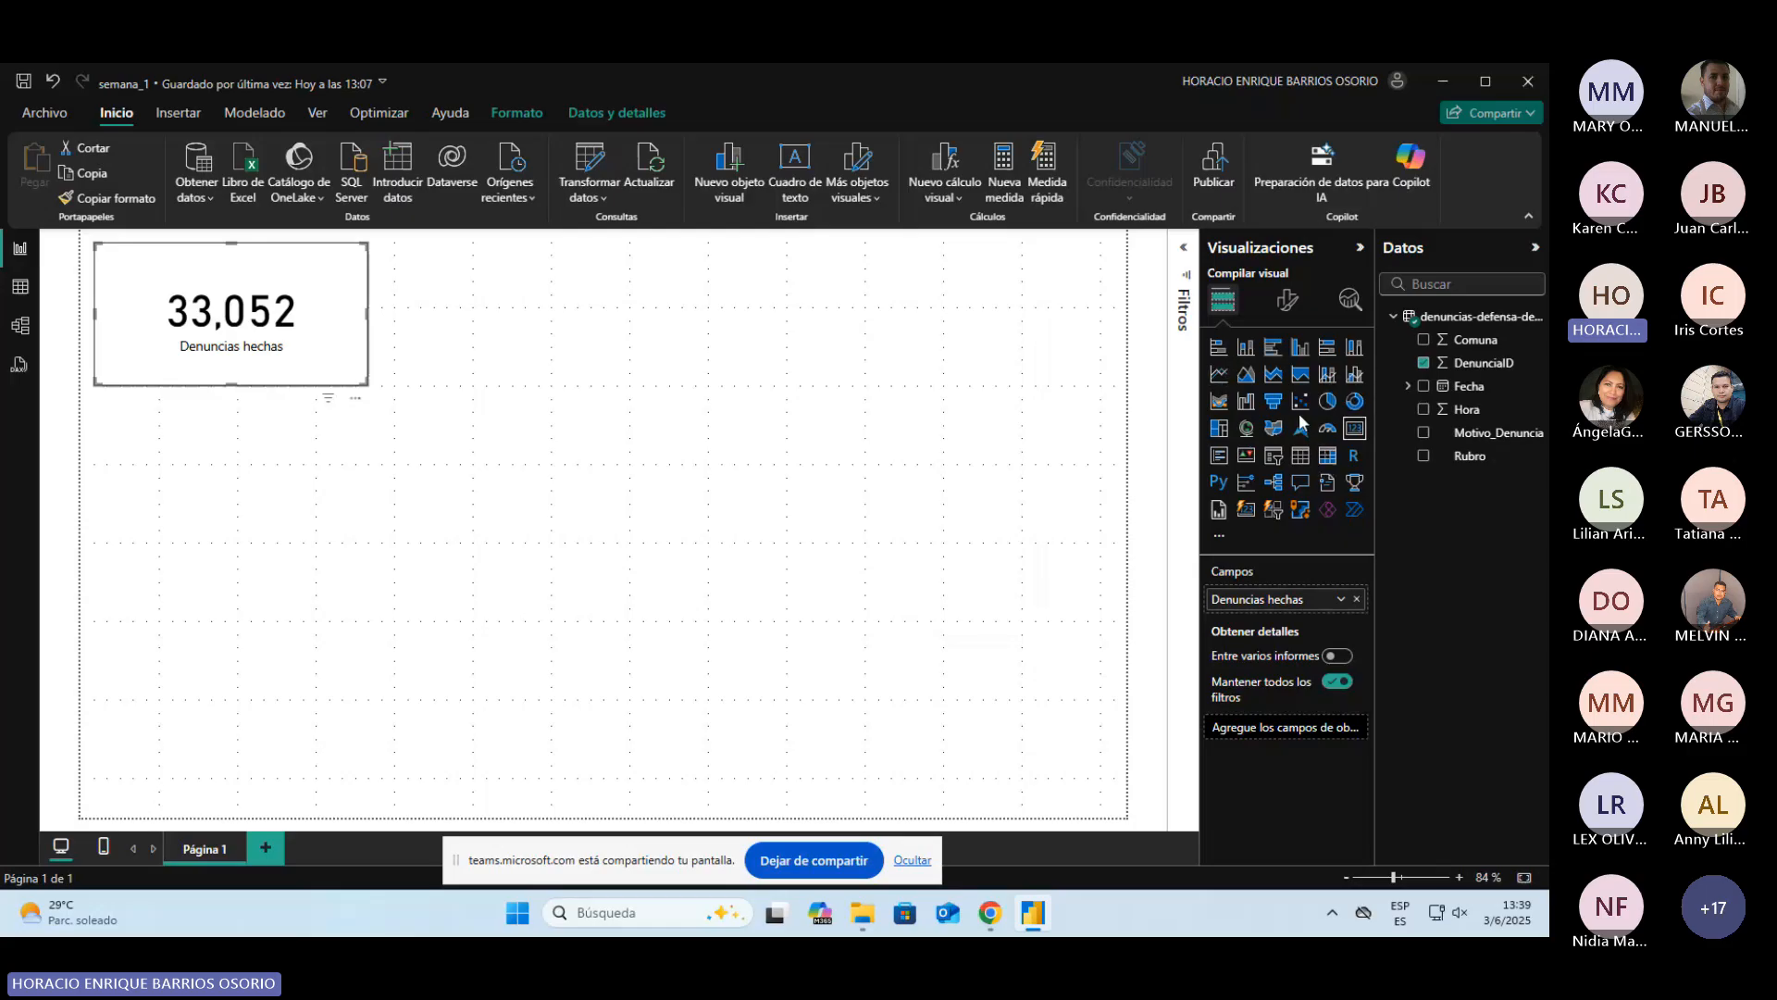
{"action": "left_click", "coordinate": [1213, 349]}
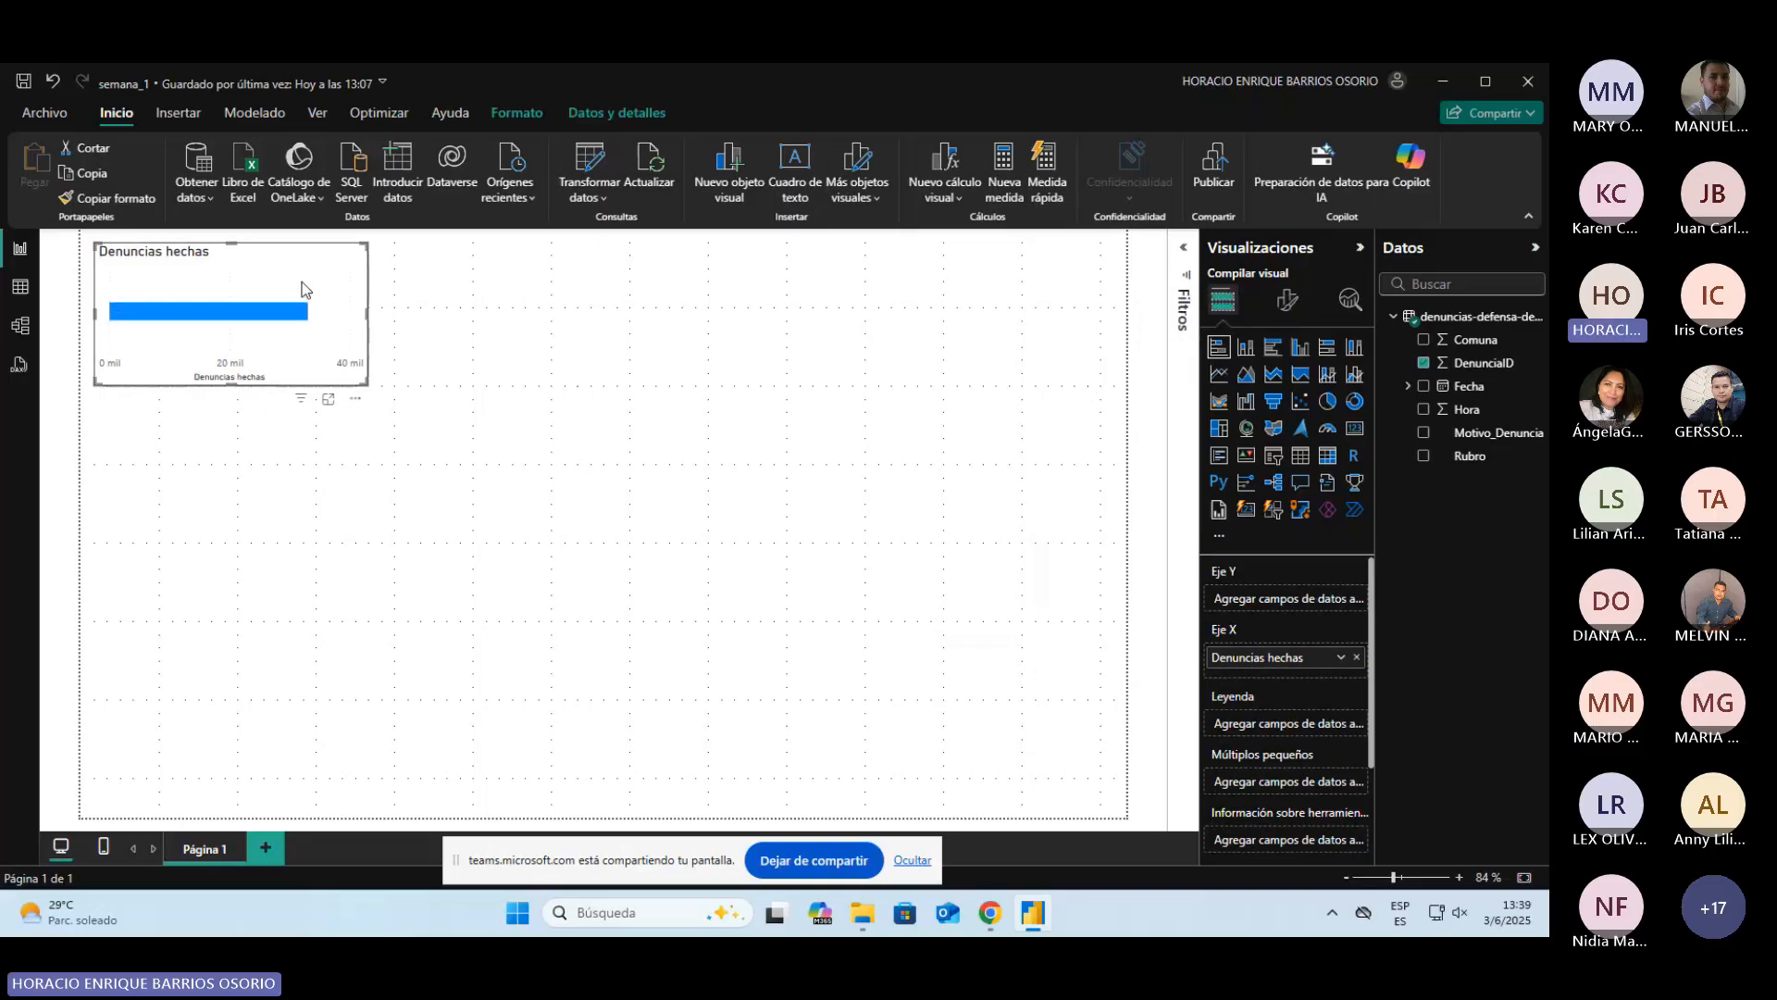
{"action": "left_click", "coordinate": [1355, 428]}
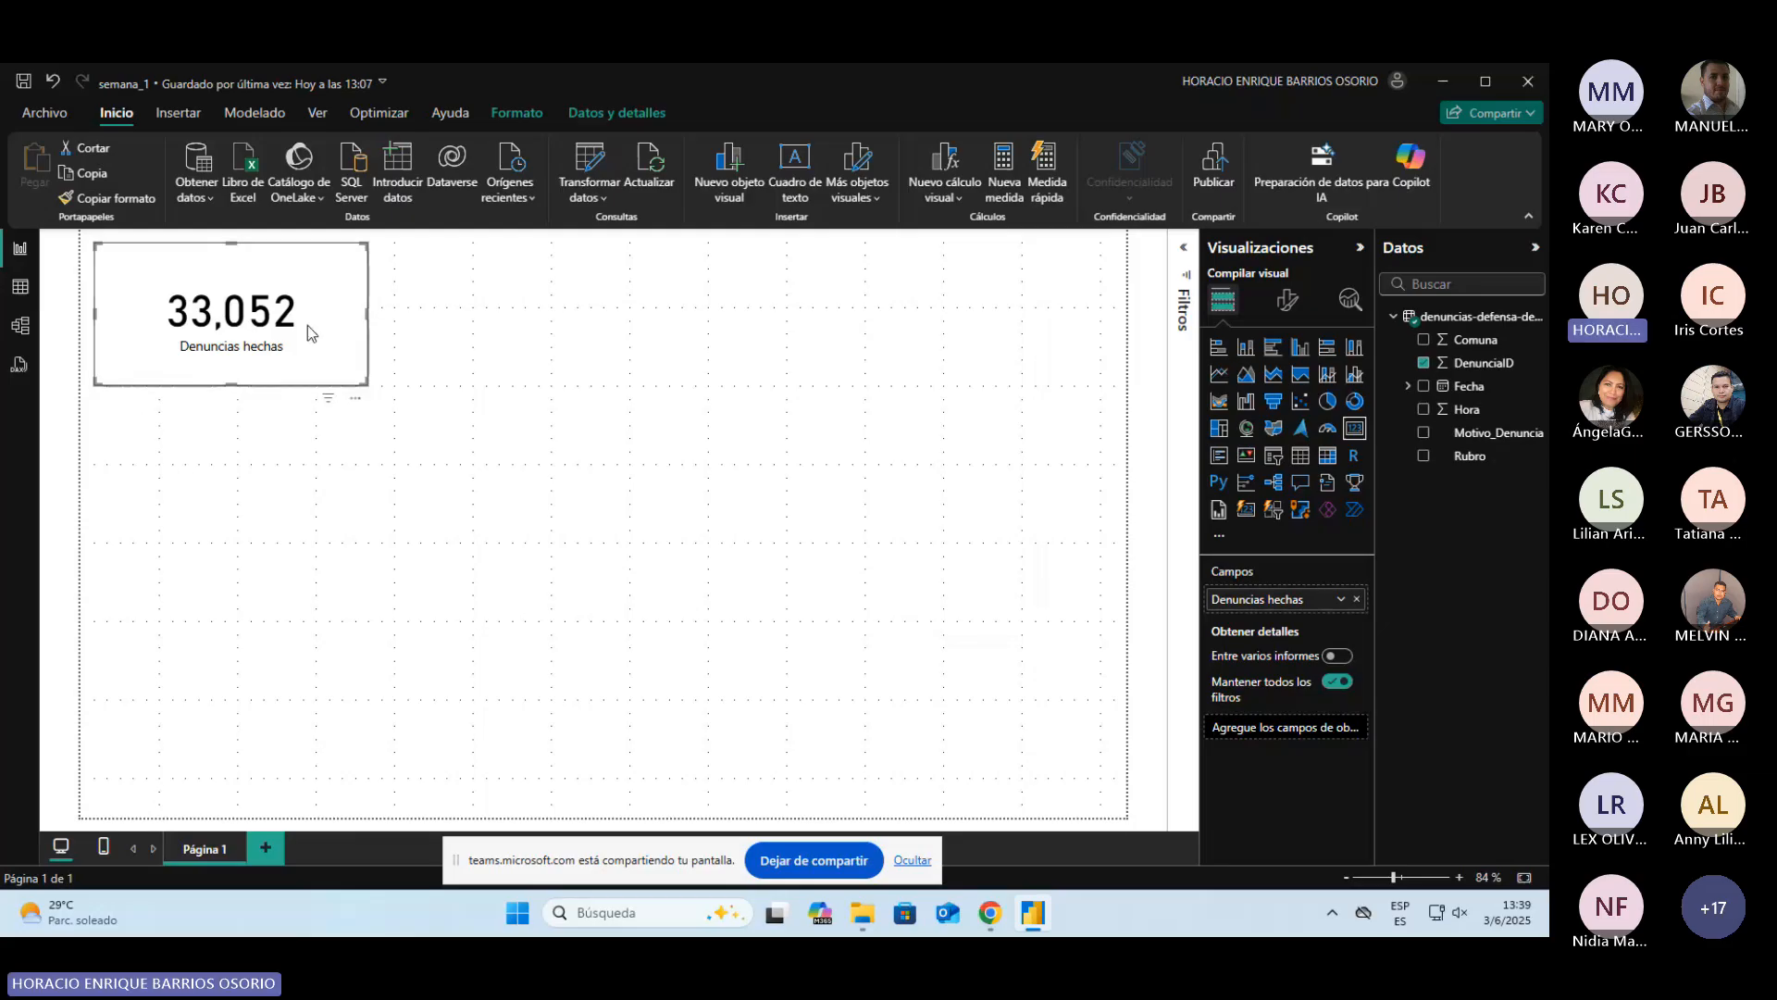
Step: Insert a table visual just below the card, enlarge it to nearly the page's lower edge and add Comuna to its Columnas
{"action": "left_click", "coordinate": [227, 458]}
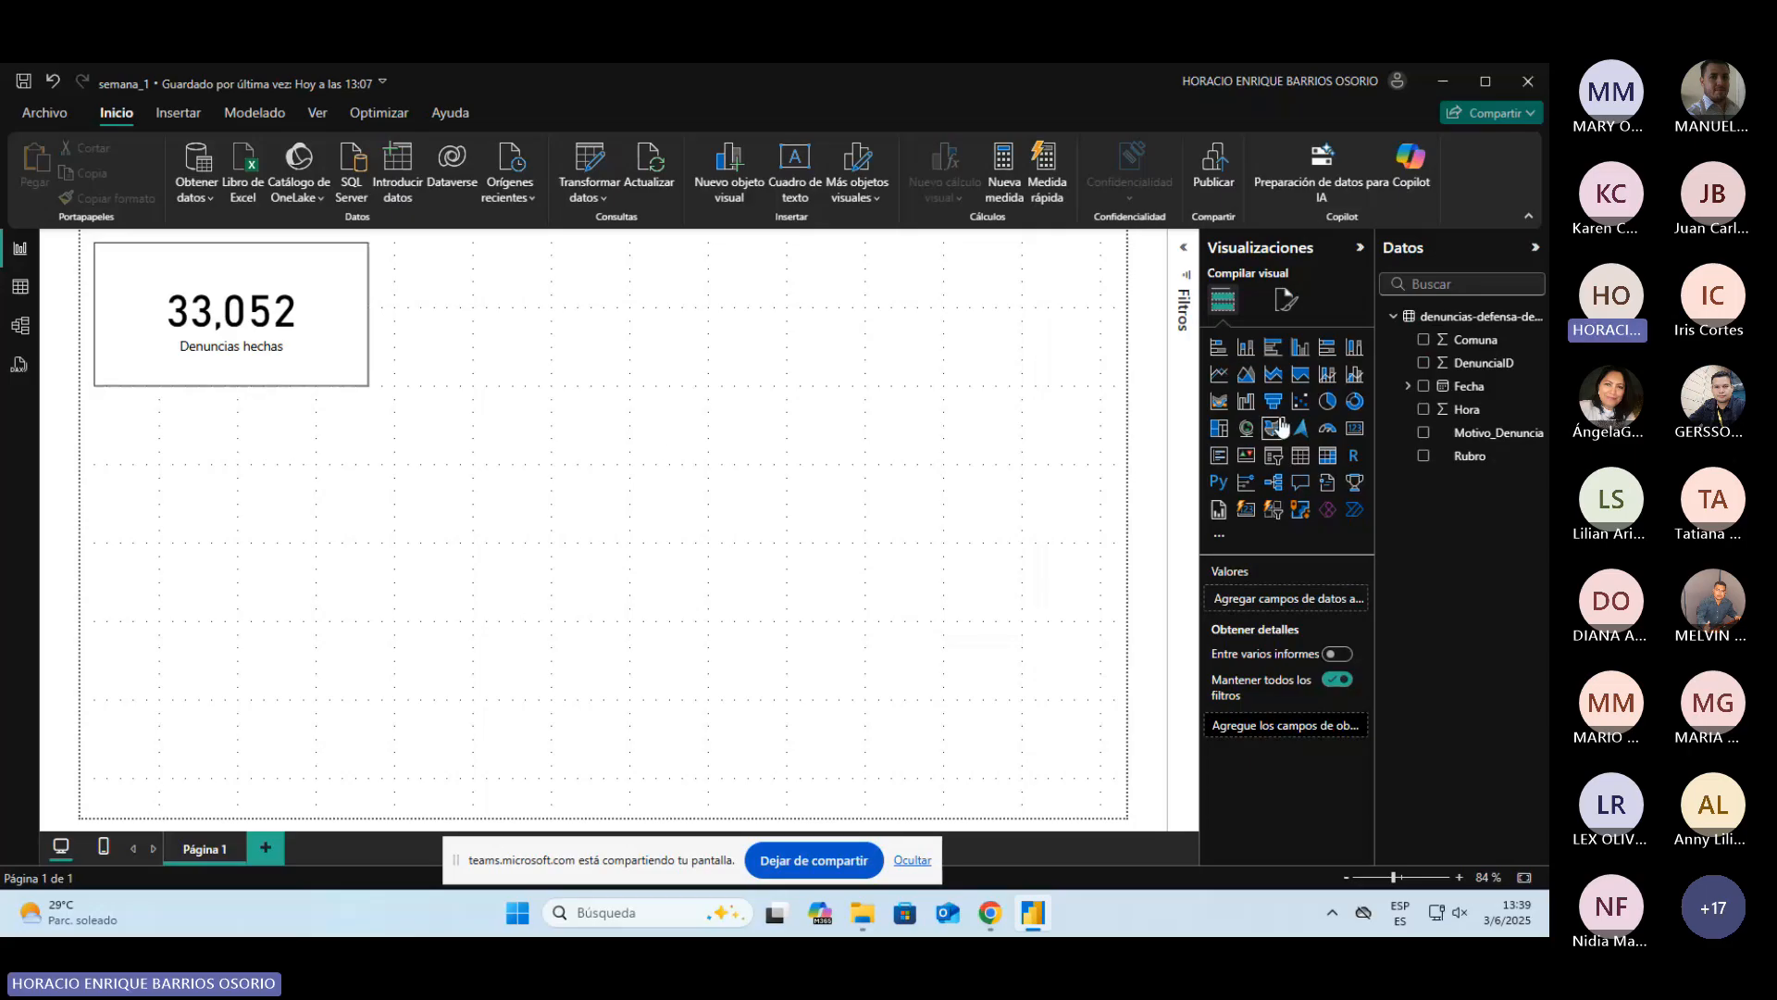
{"action": "left_click", "coordinate": [1301, 456]}
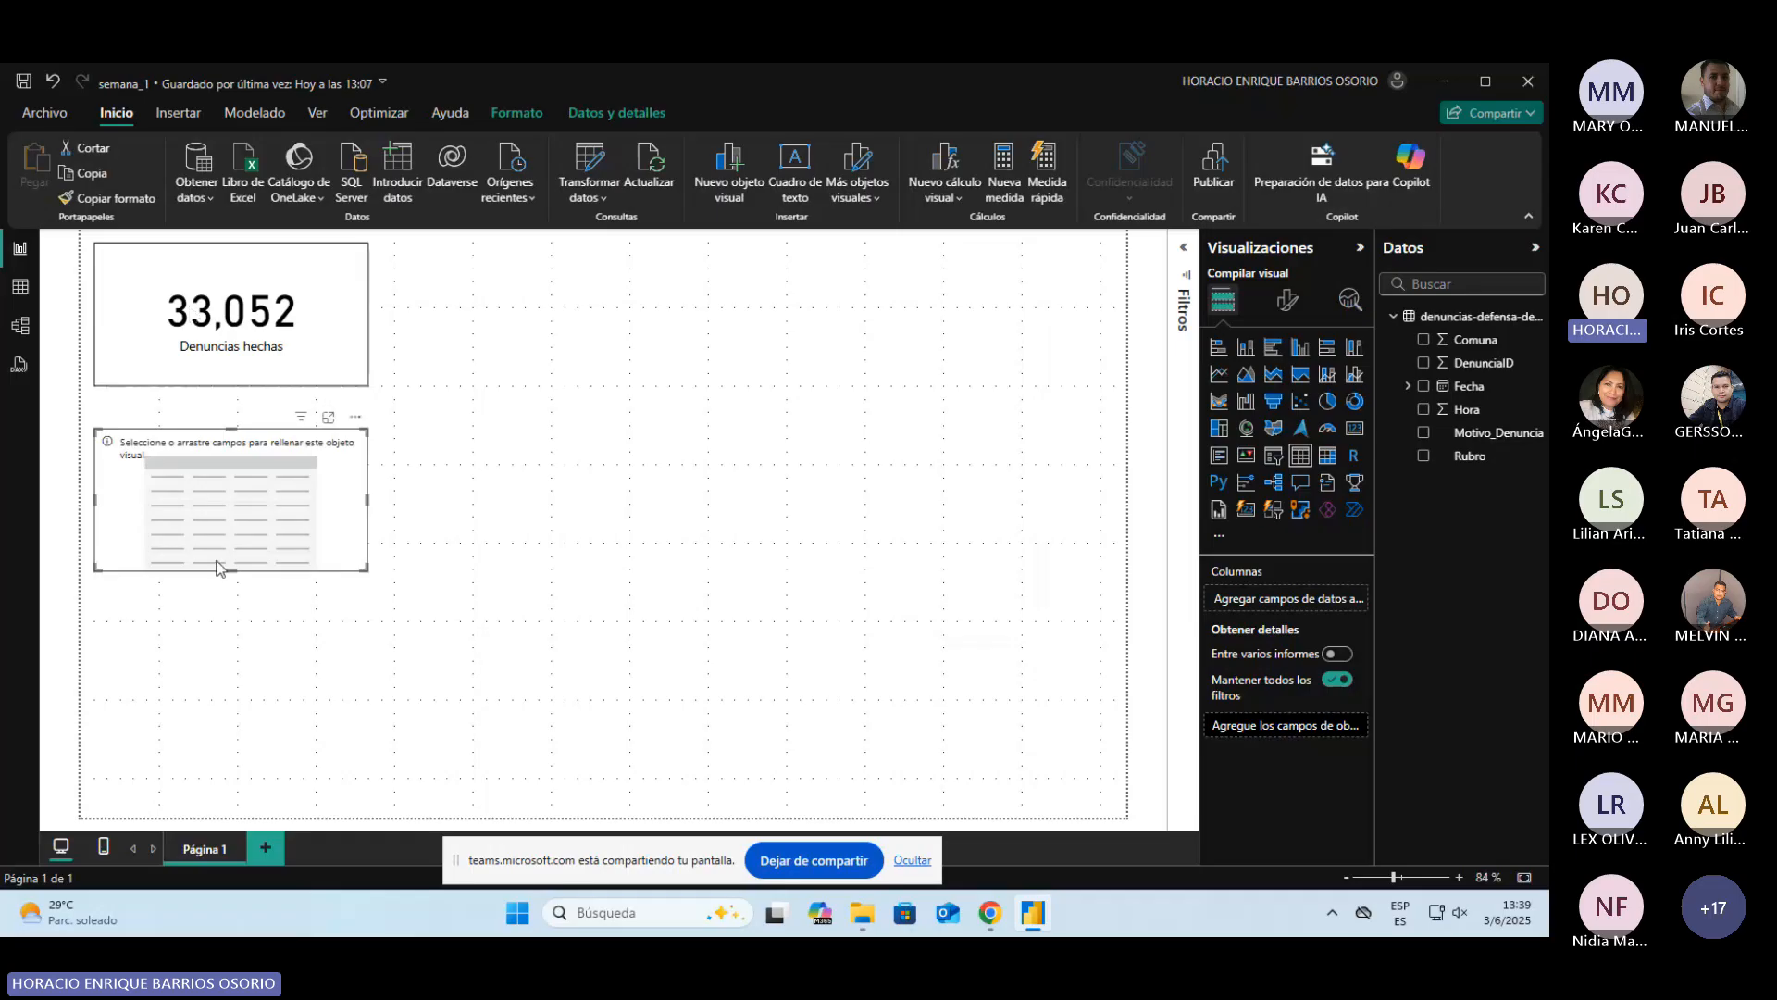
{"action": "left_click_drag", "start_coordinate": [219, 546], "coordinate": [220, 493]}
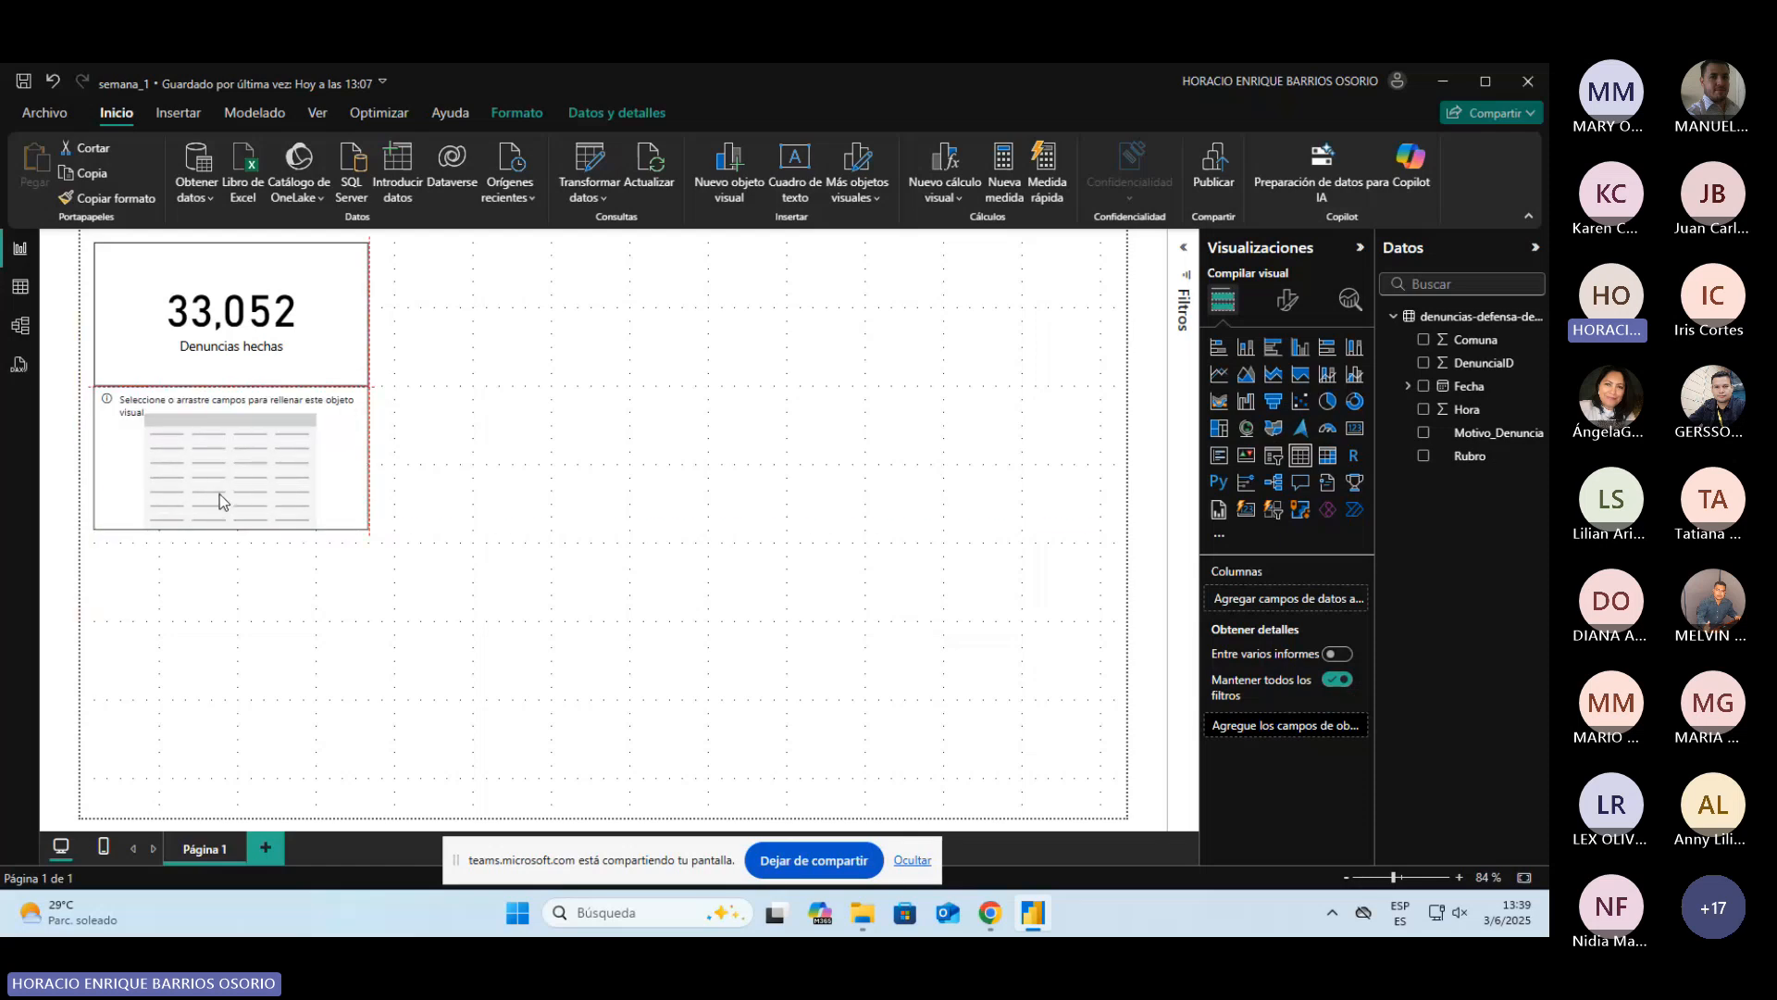
{"action": "left_click_drag", "start_coordinate": [220, 495], "coordinate": [222, 517]}
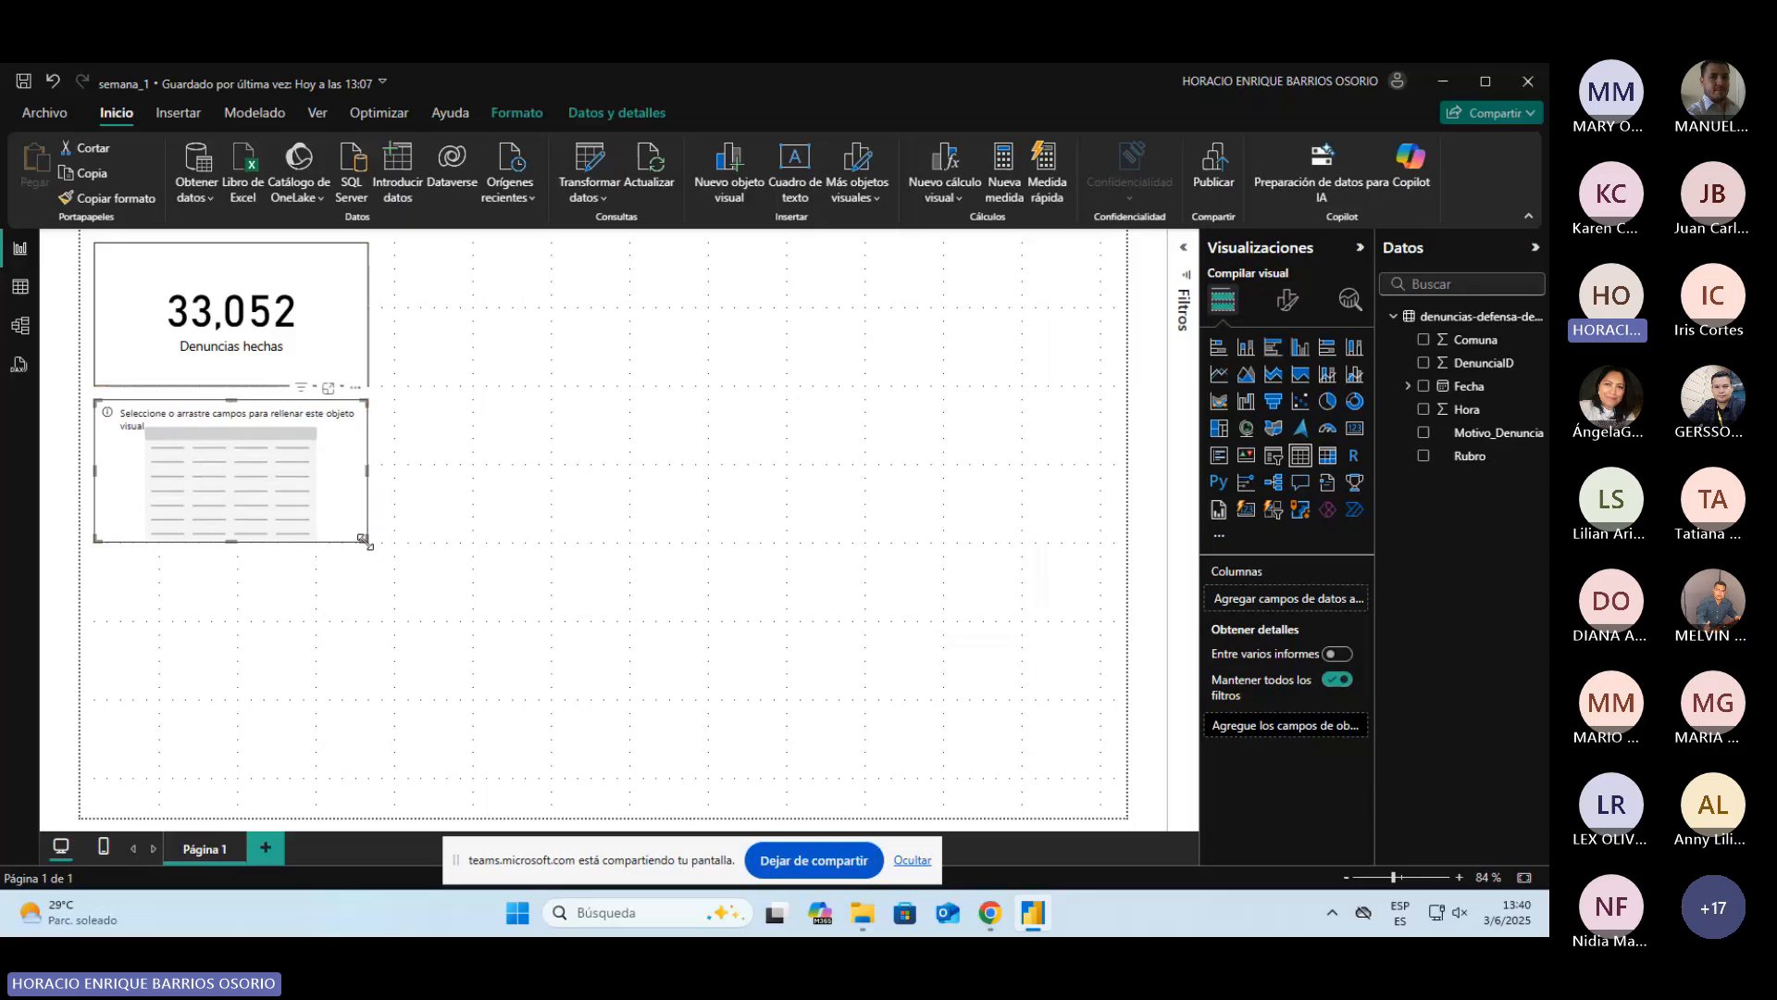
{"action": "left_click_drag", "start_coordinate": [364, 540], "coordinate": [548, 801]}
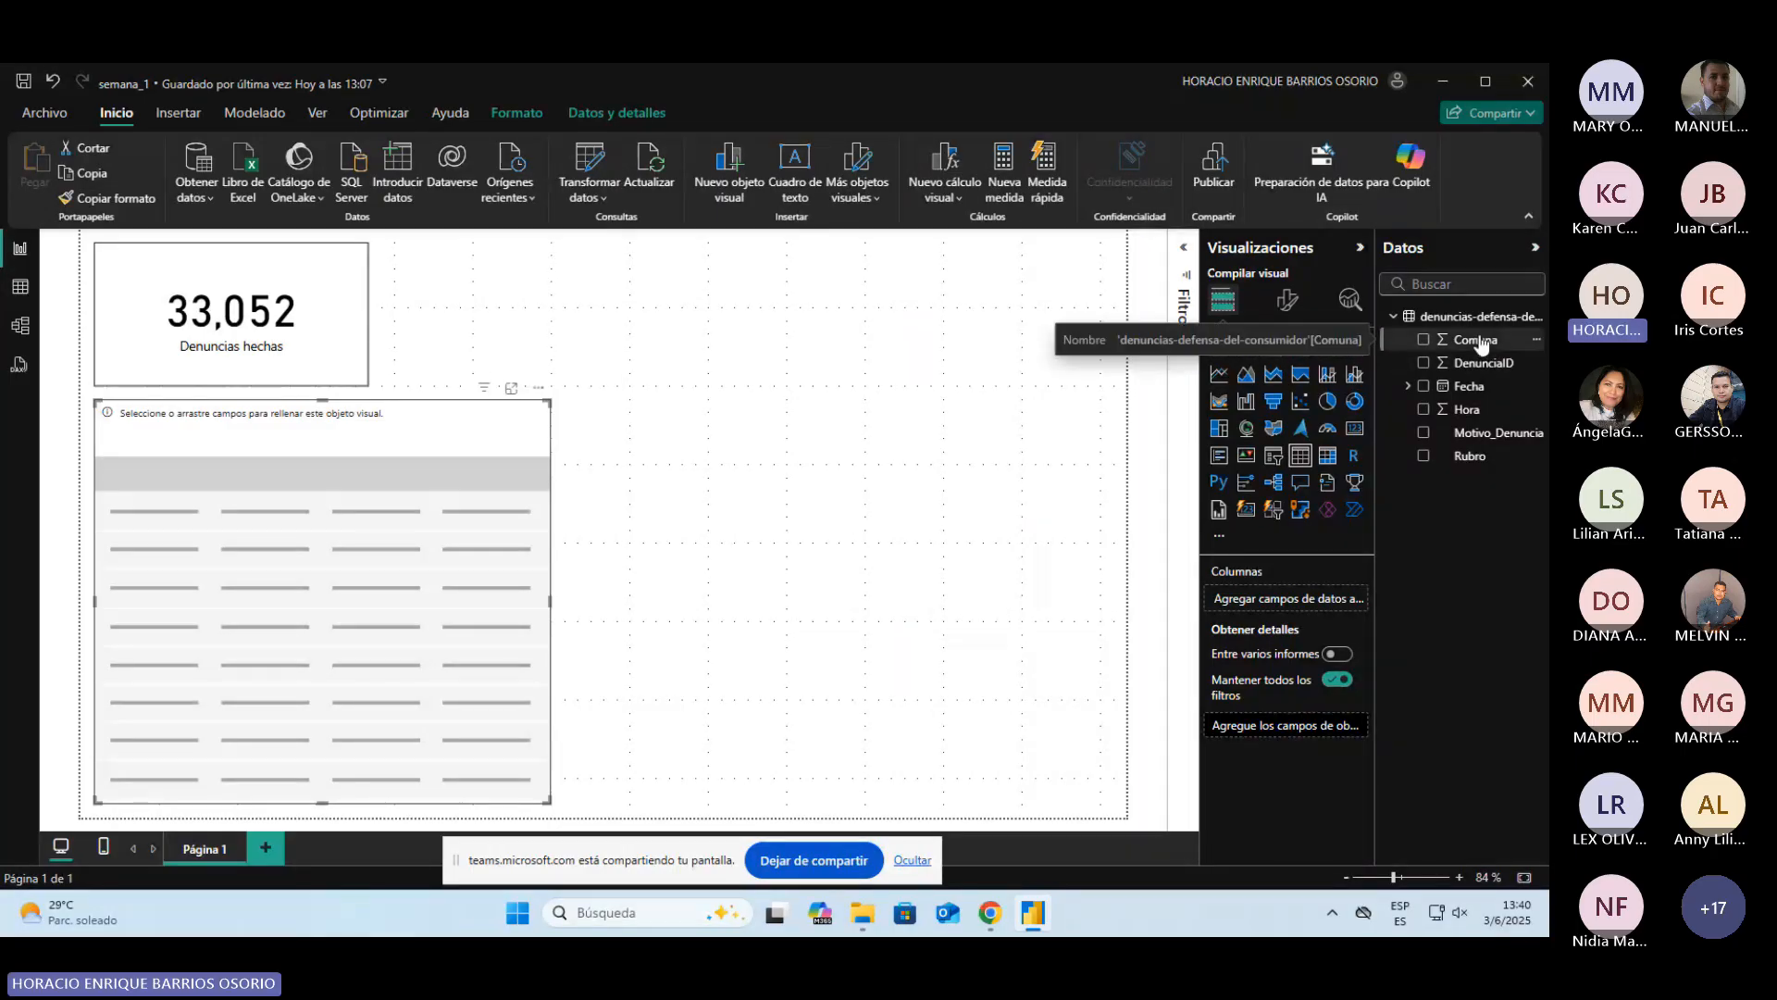
{"action": "left_click_drag", "start_coordinate": [1481, 342], "coordinate": [1289, 600]}
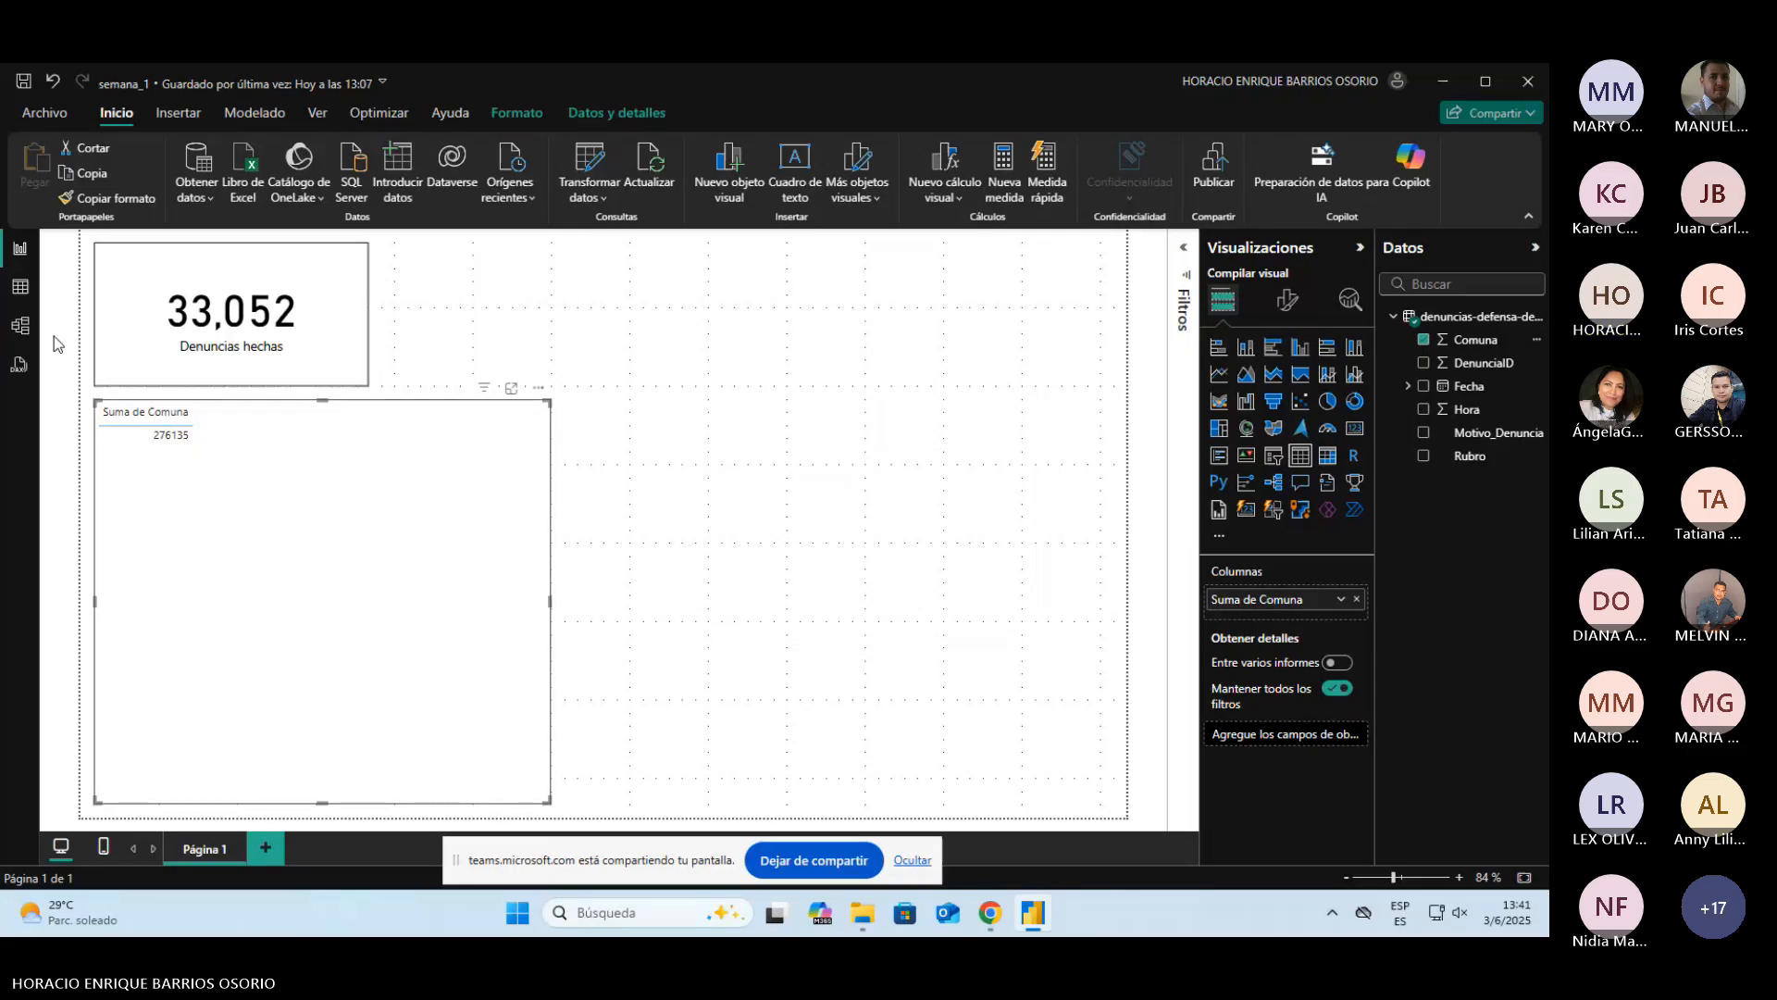
Step: Examine the number of distinct values of each column in the table view and the list of Comuna values in its filter
{"action": "left_click", "coordinate": [21, 287]}
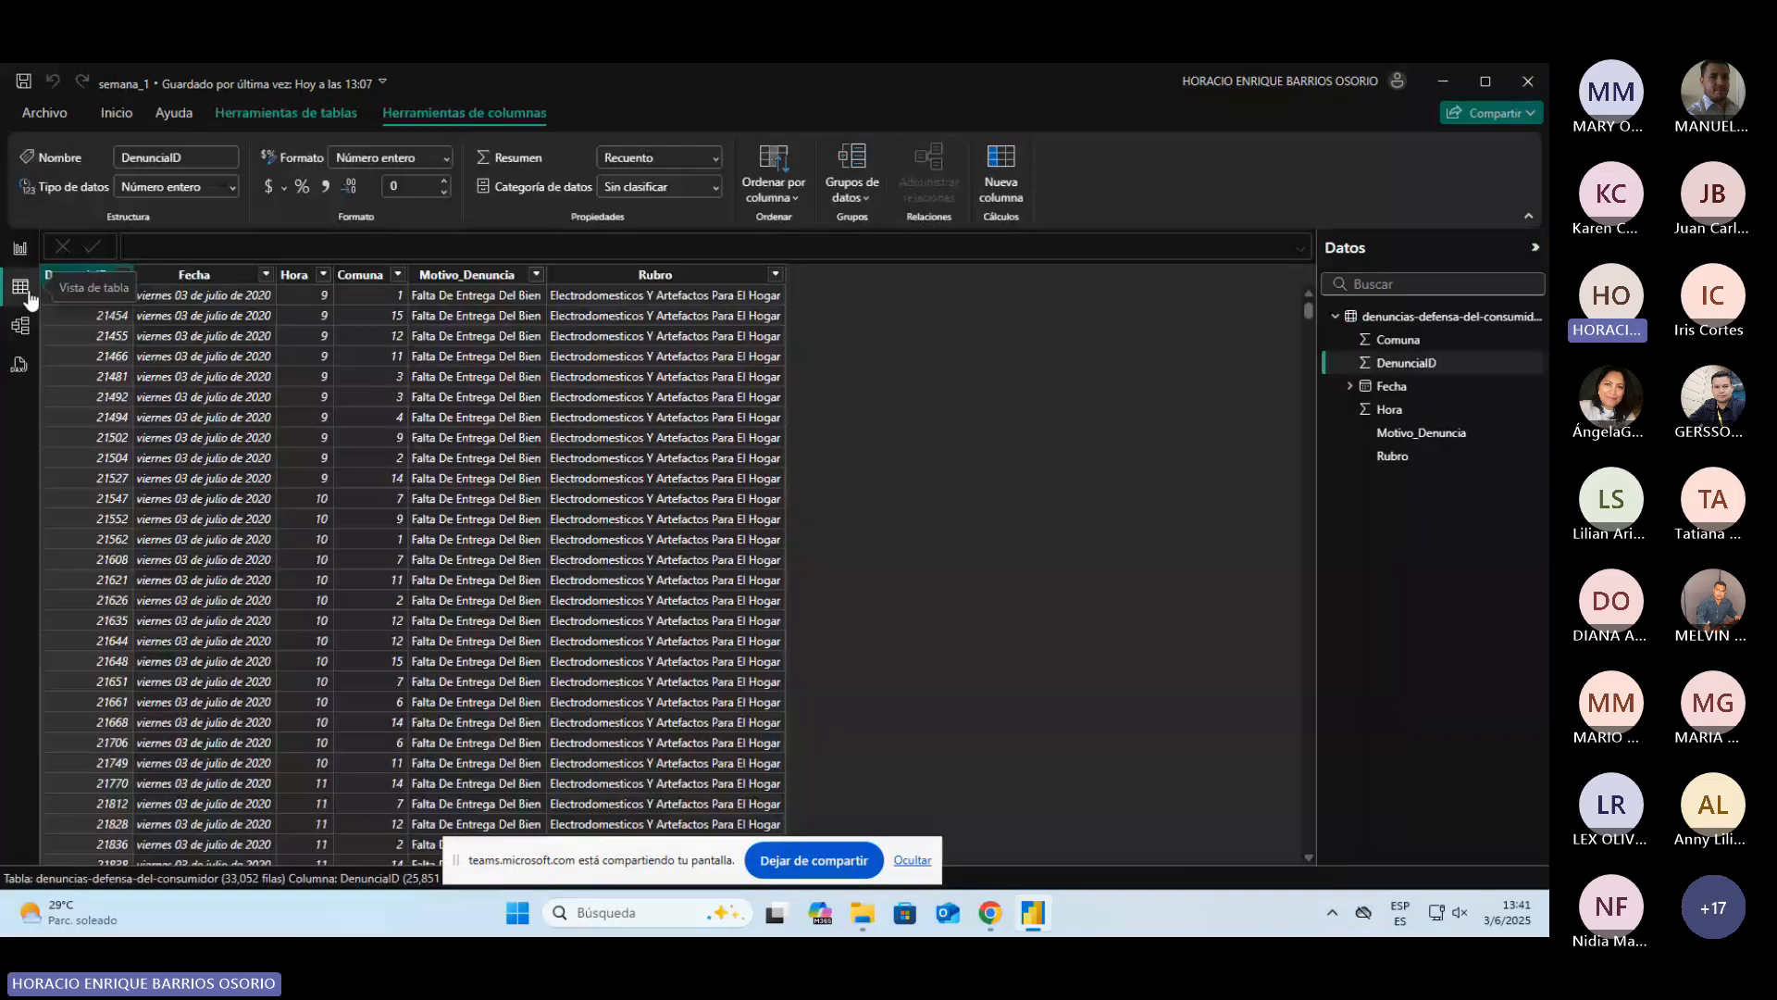
{"action": "left_click", "coordinate": [337, 272]}
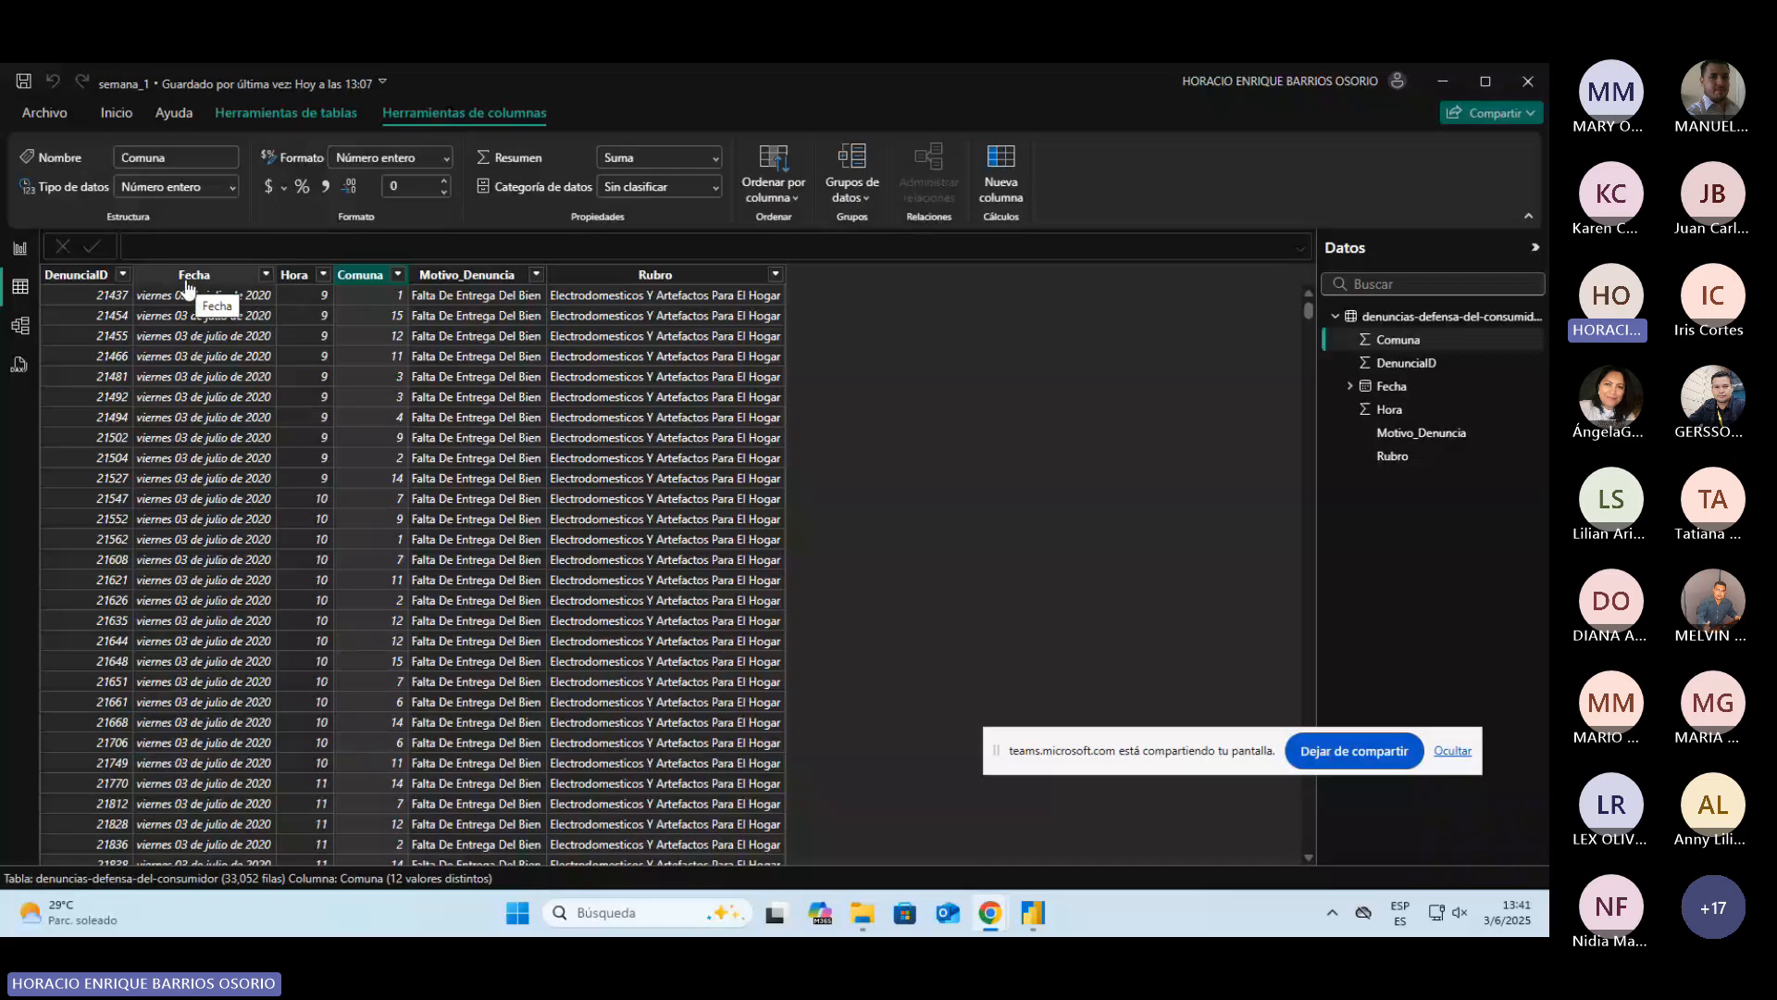
{"action": "left_click", "coordinate": [294, 275]}
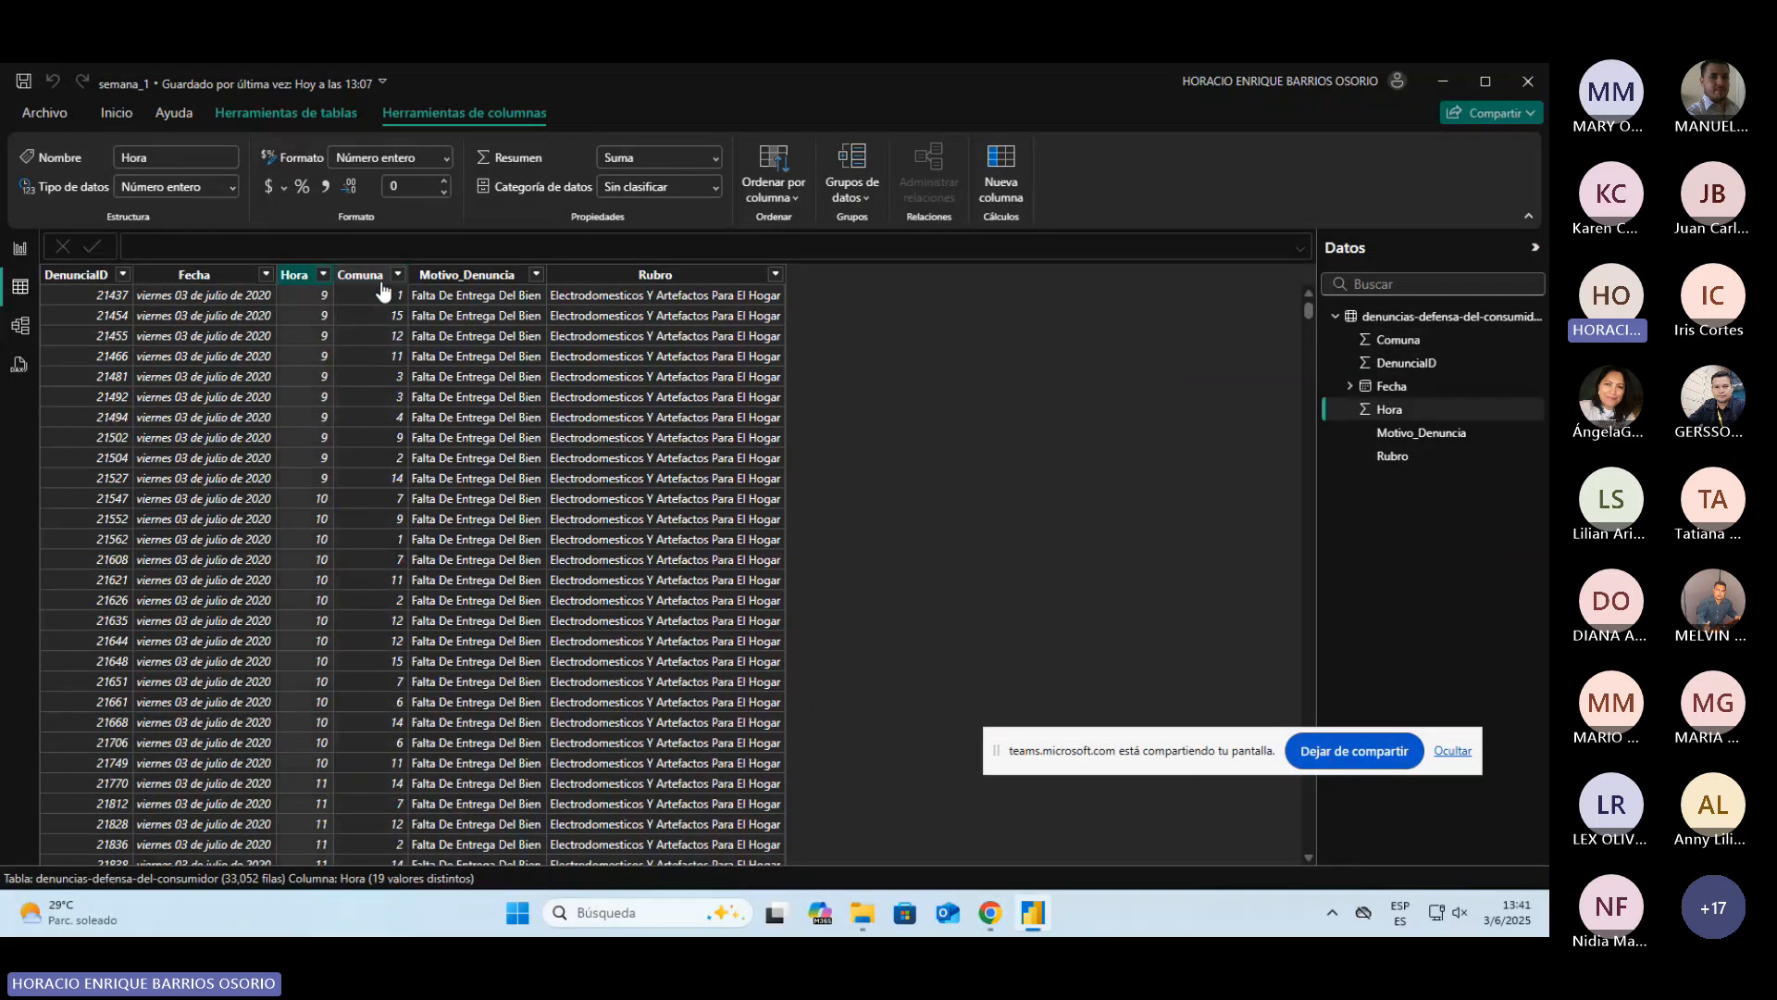
{"action": "left_click", "coordinate": [379, 277]}
{"action": "left_click", "coordinate": [459, 277]}
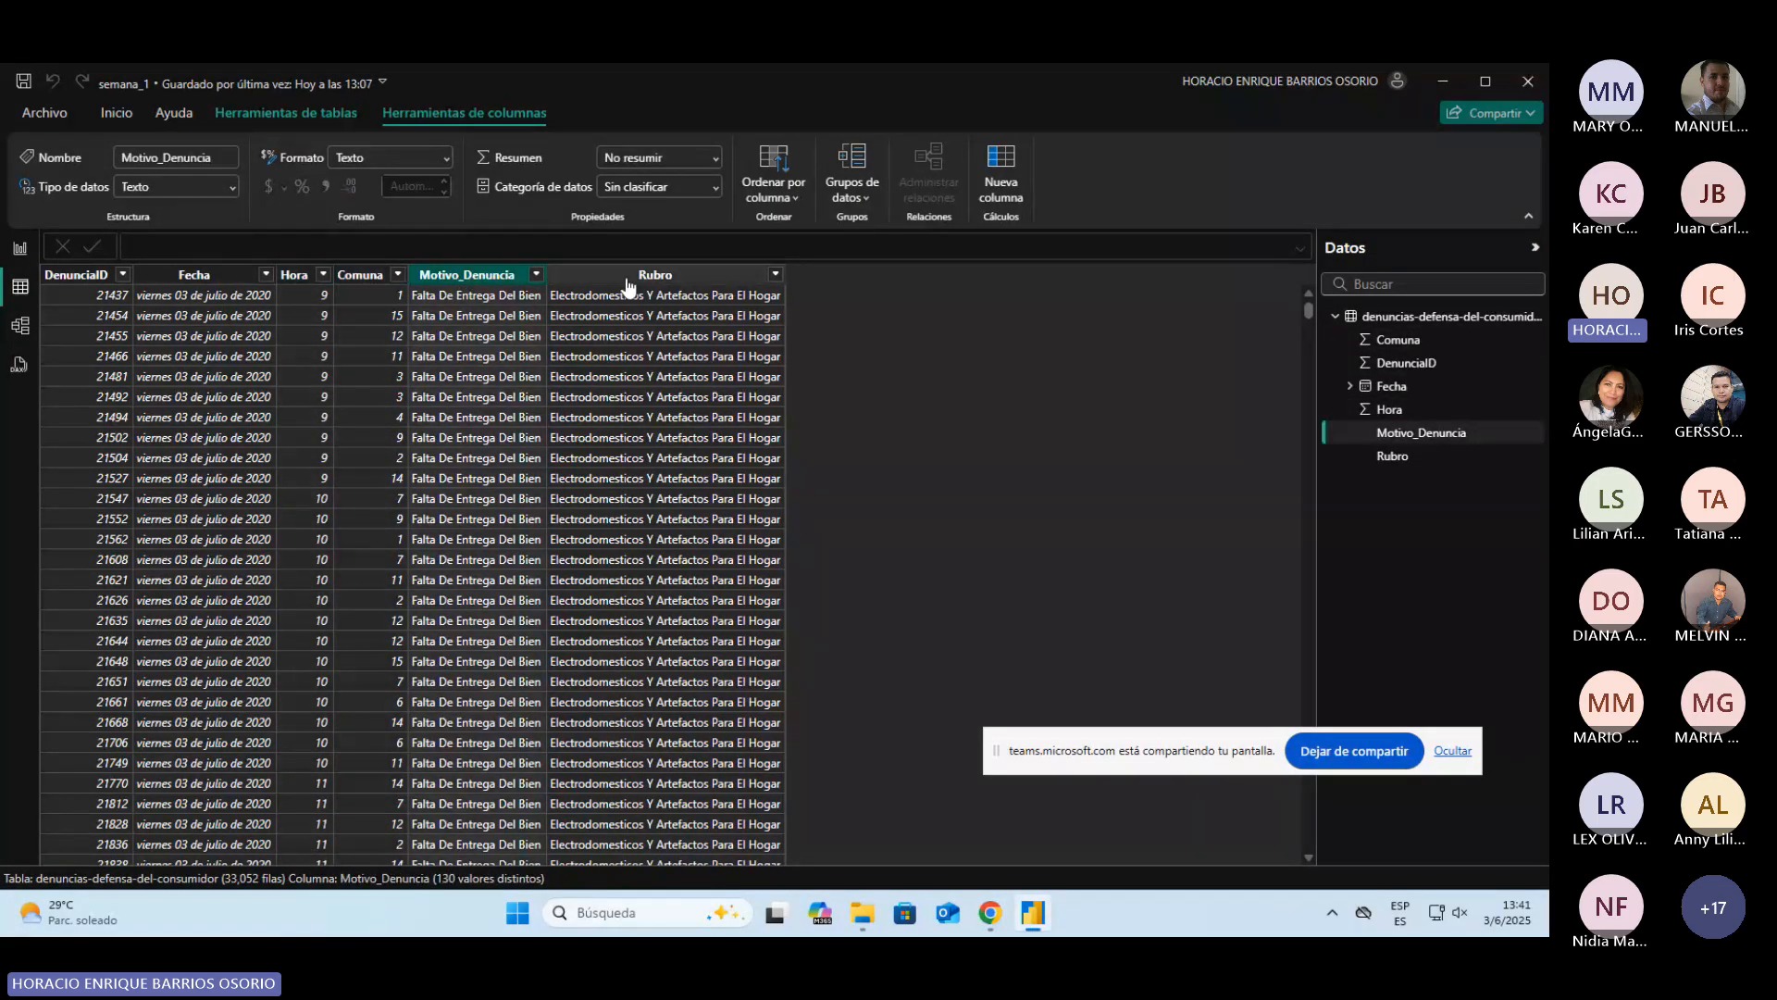
{"action": "left_click", "coordinate": [629, 288]}
{"action": "left_click", "coordinate": [81, 278]}
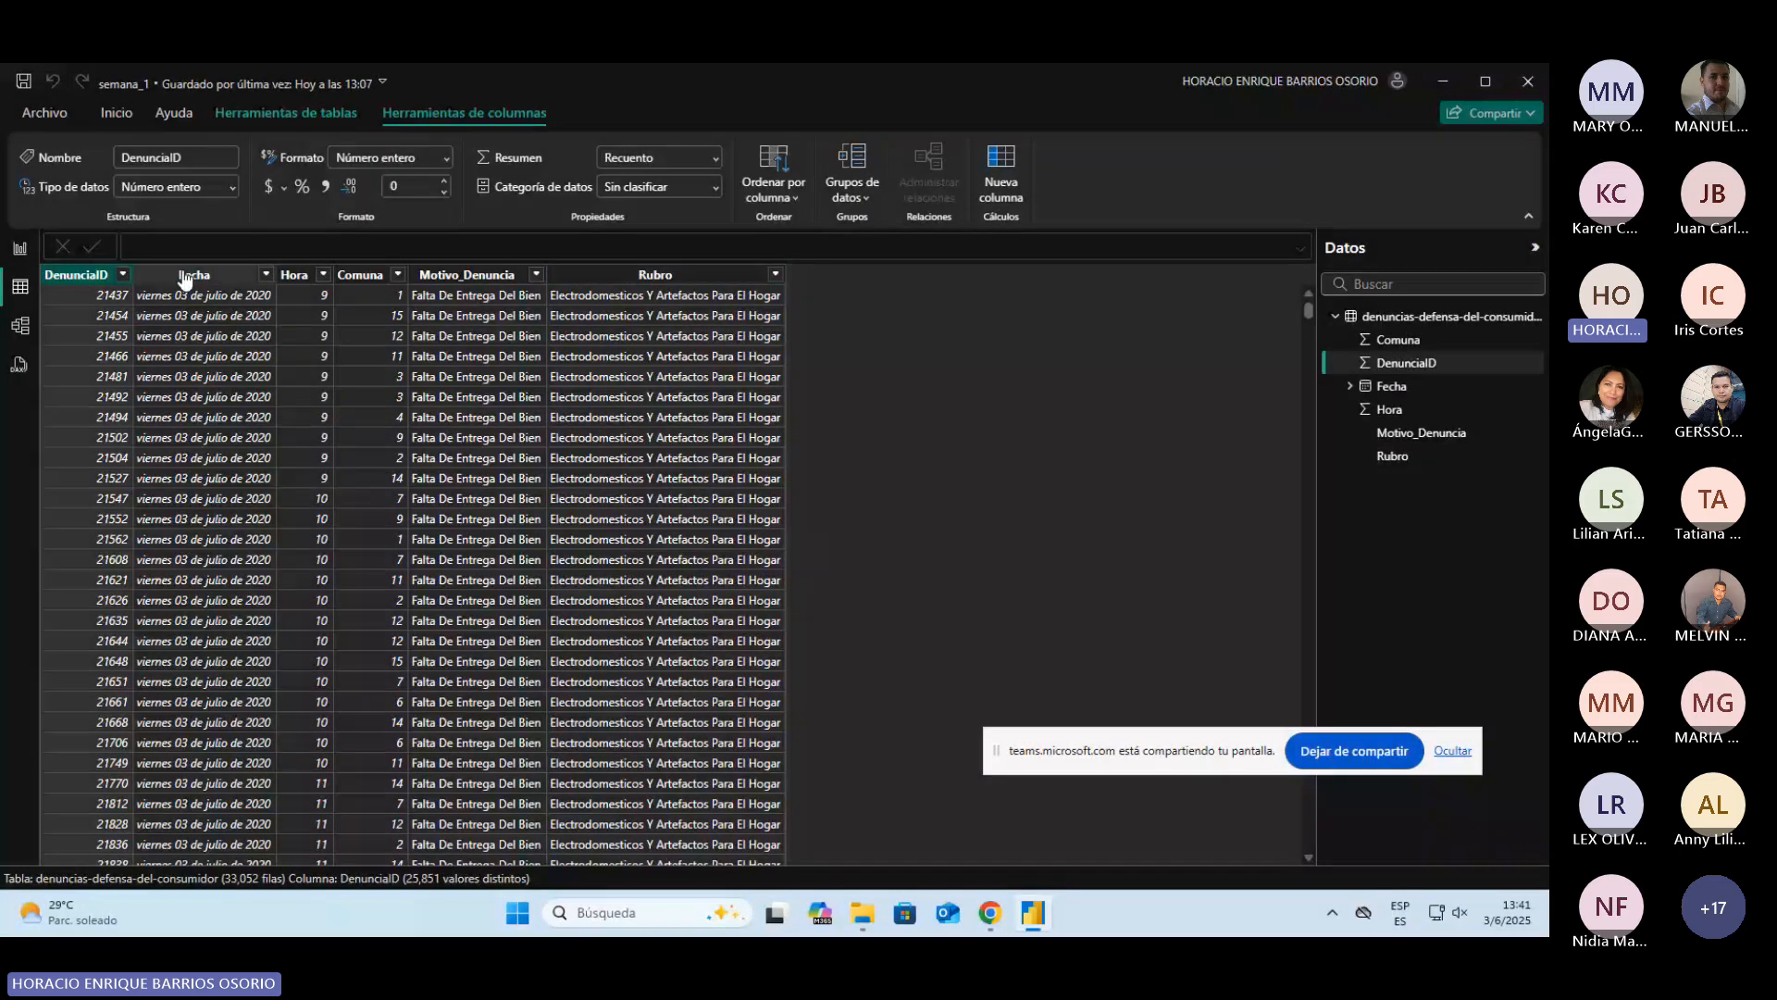
{"action": "left_click", "coordinate": [185, 278]}
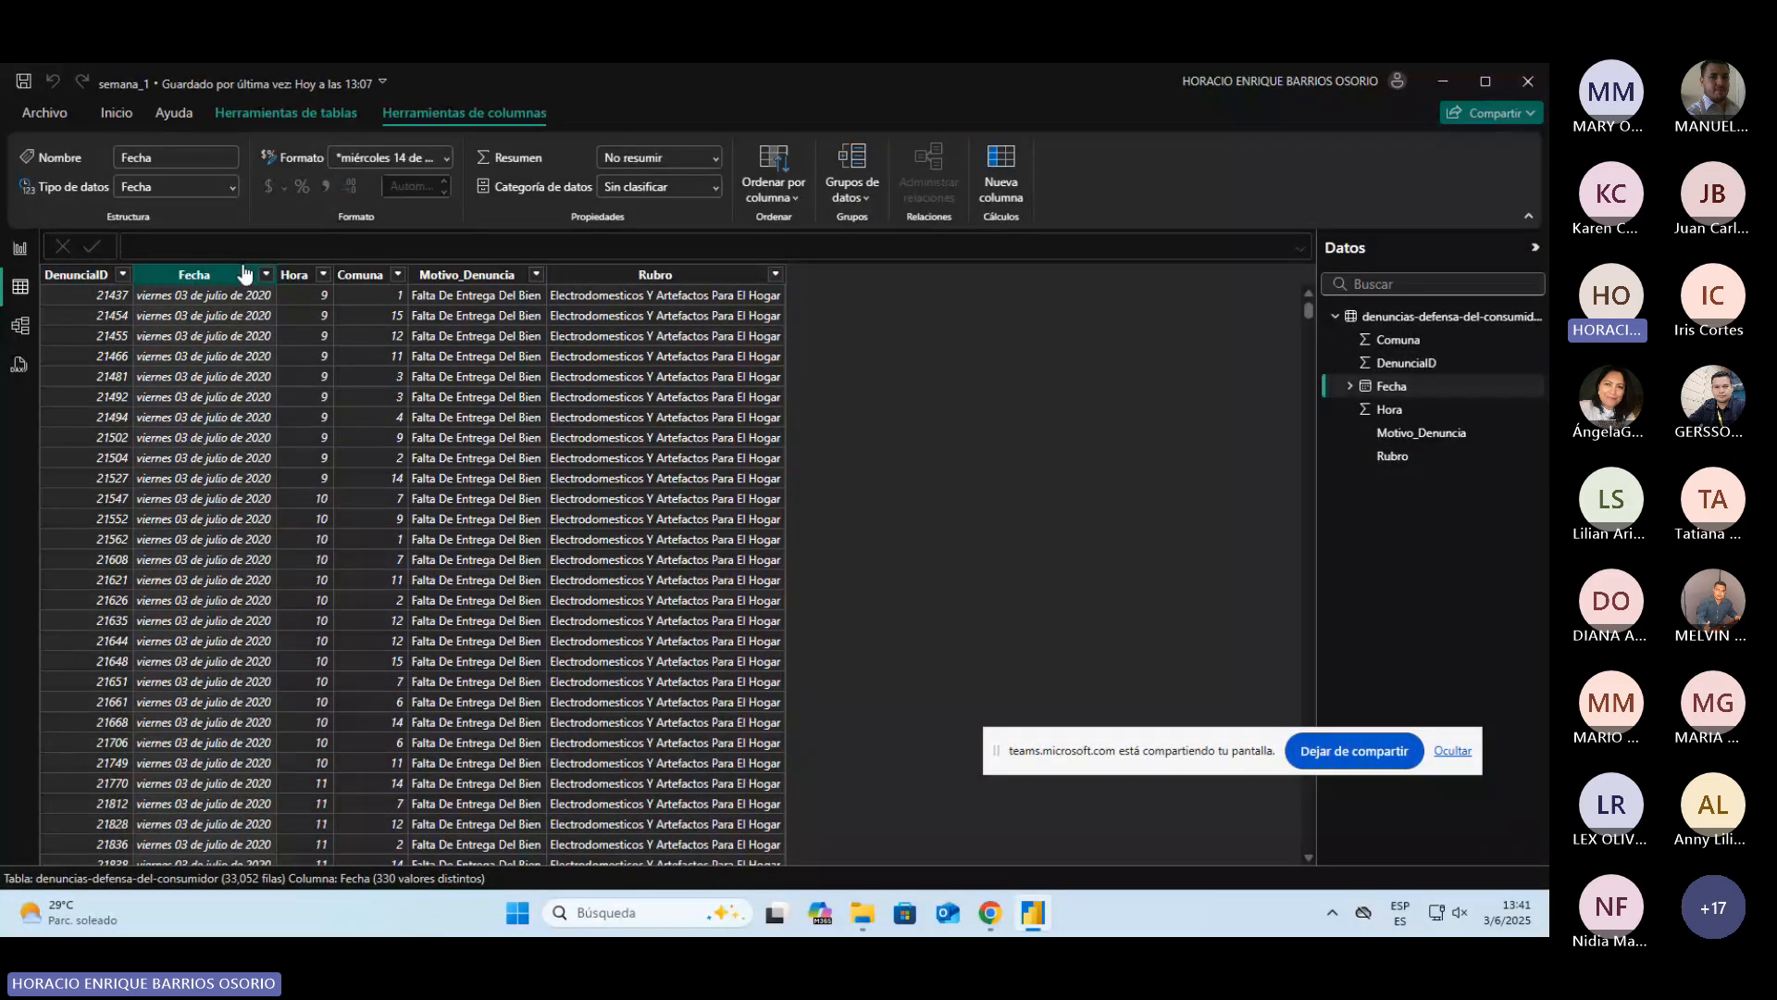
{"action": "left_click", "coordinate": [363, 281]}
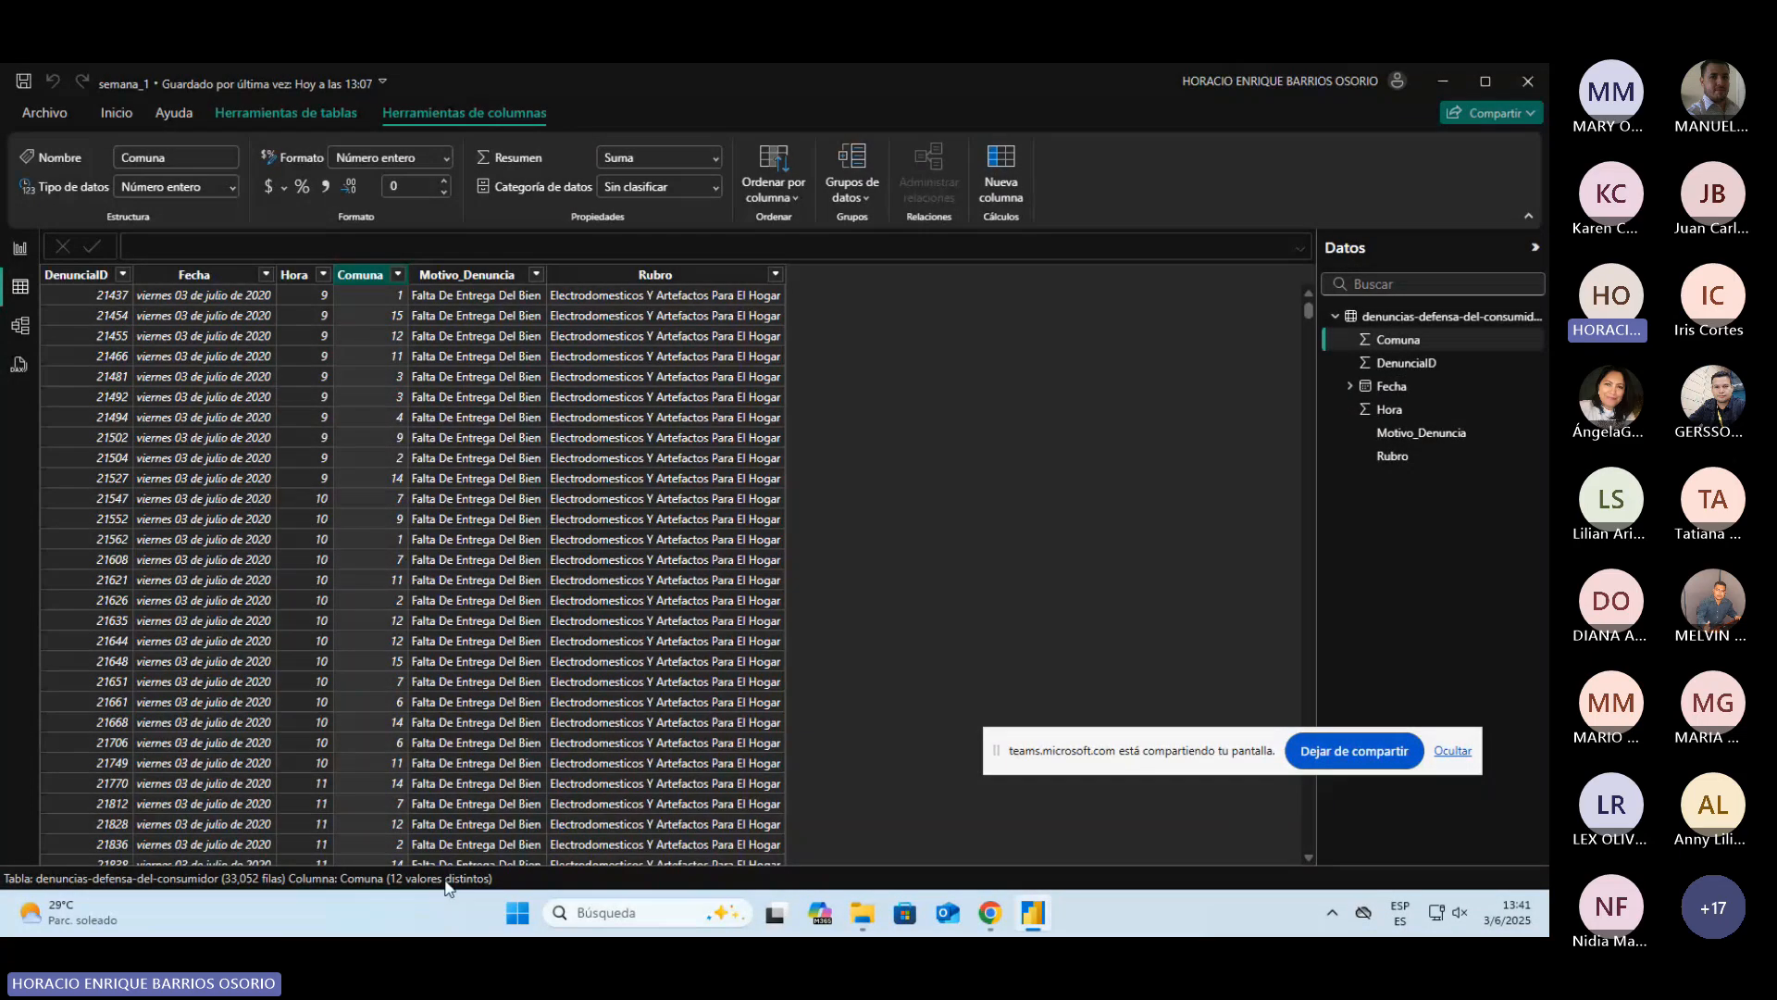
{"action": "left_click", "coordinate": [398, 275]}
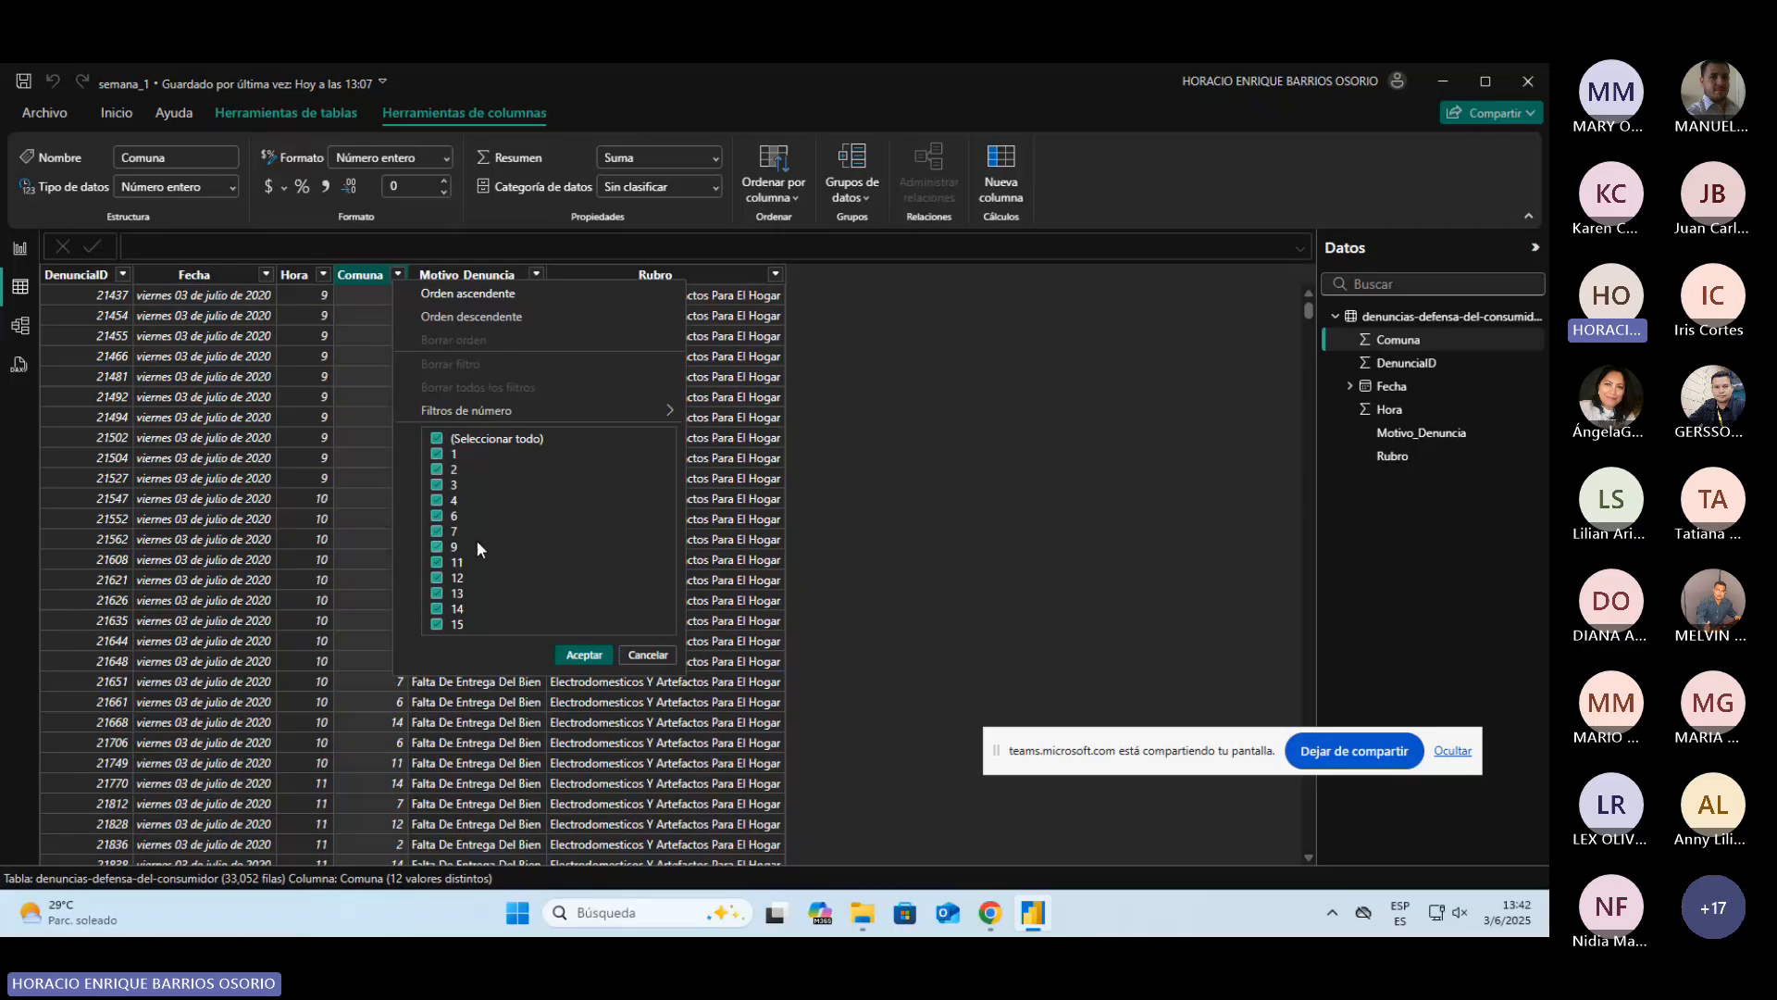
Step: Examine the Comuna column and its filter values once more in the table view and return to the report view
{"action": "key", "text": "Escape"}
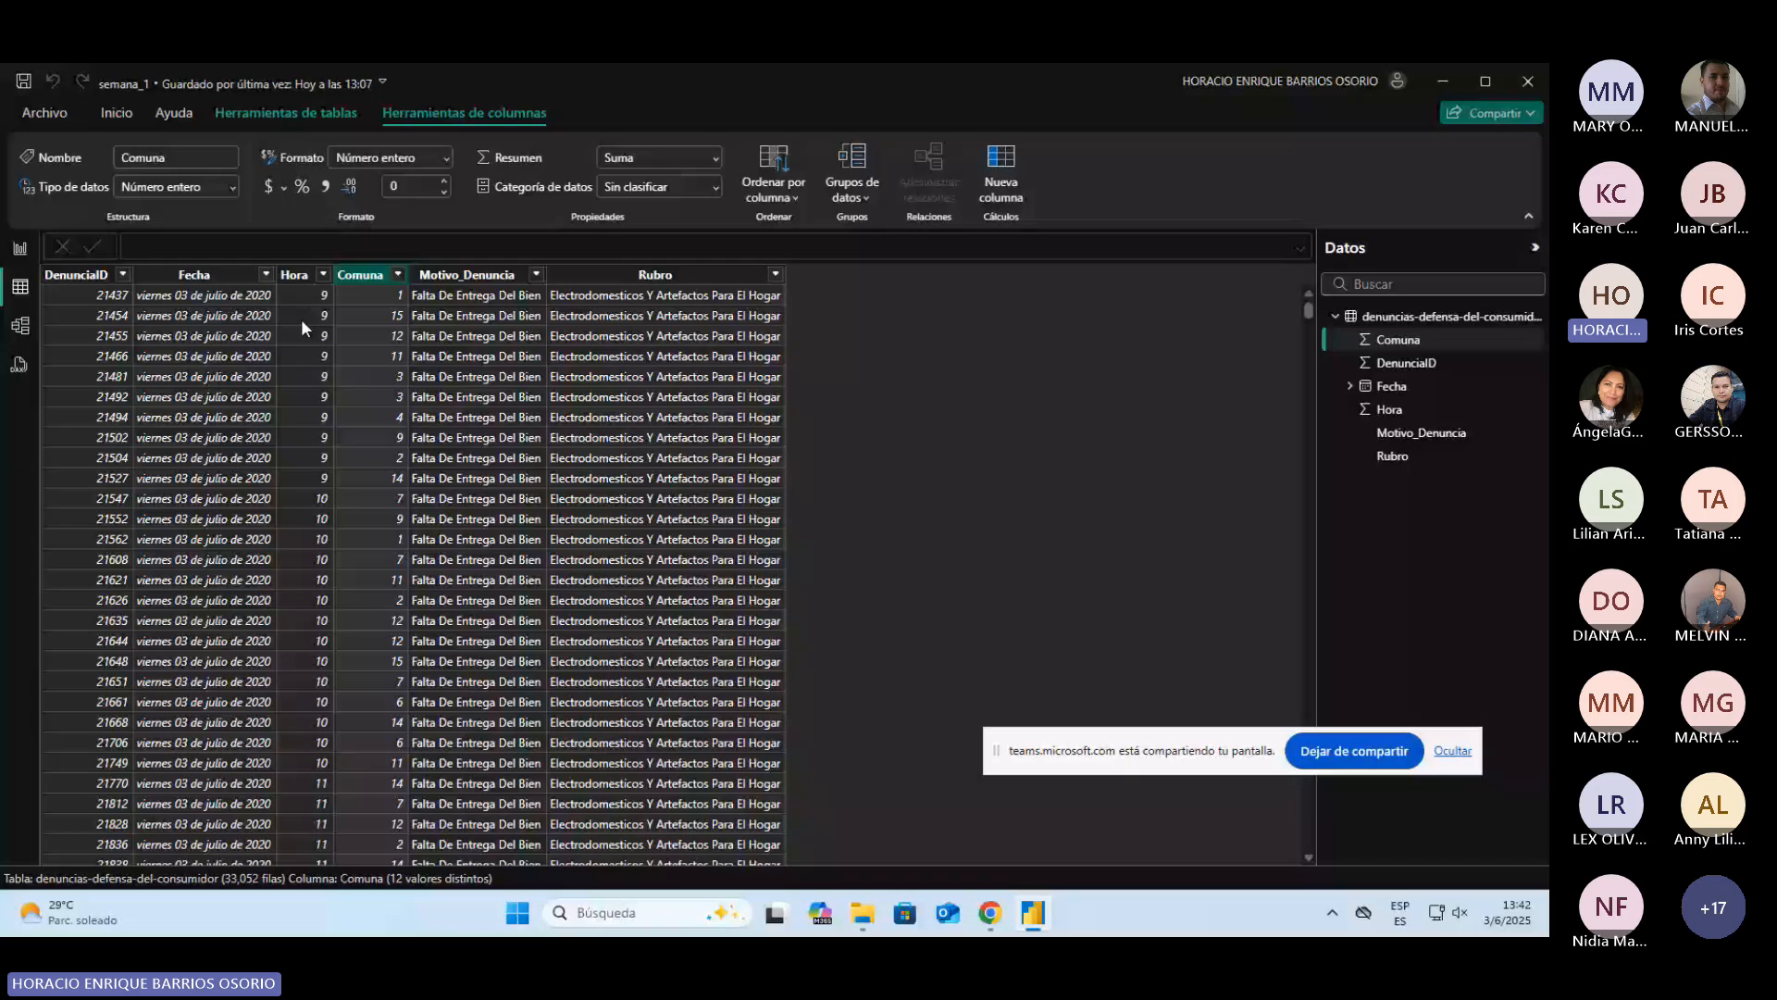
{"action": "key", "text": "Left"}
{"action": "key", "text": "Left"}
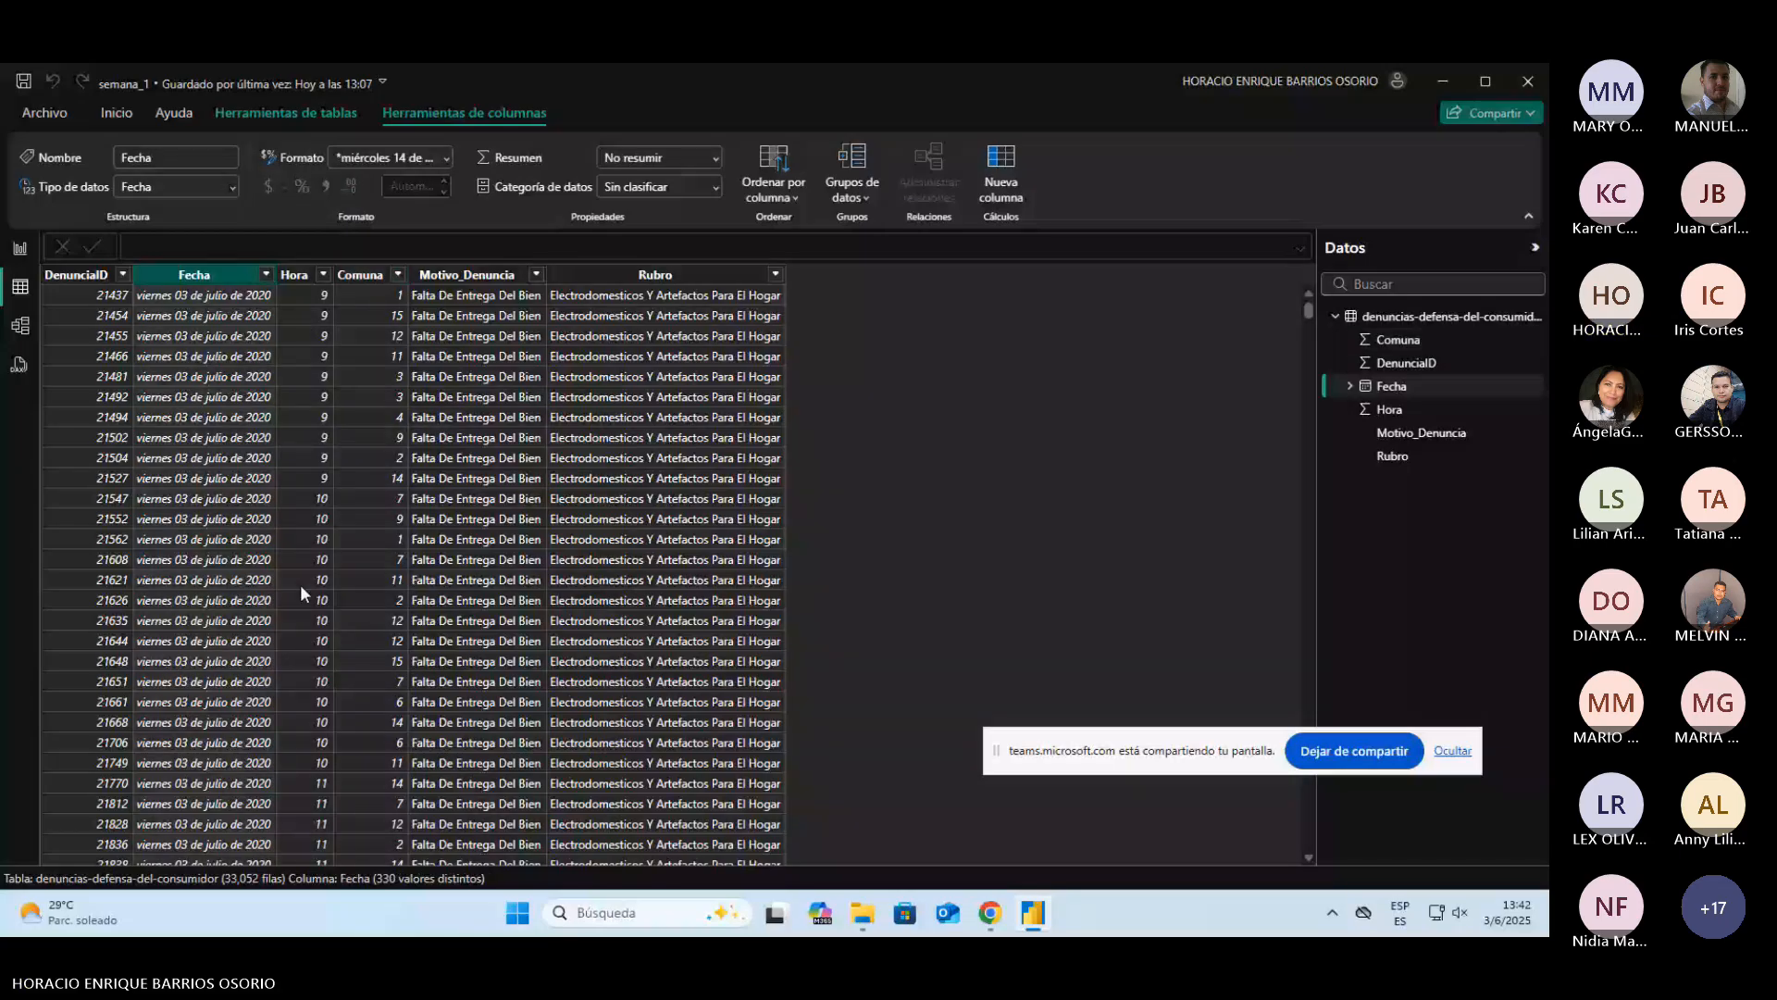
{"action": "left_click", "coordinate": [399, 275]}
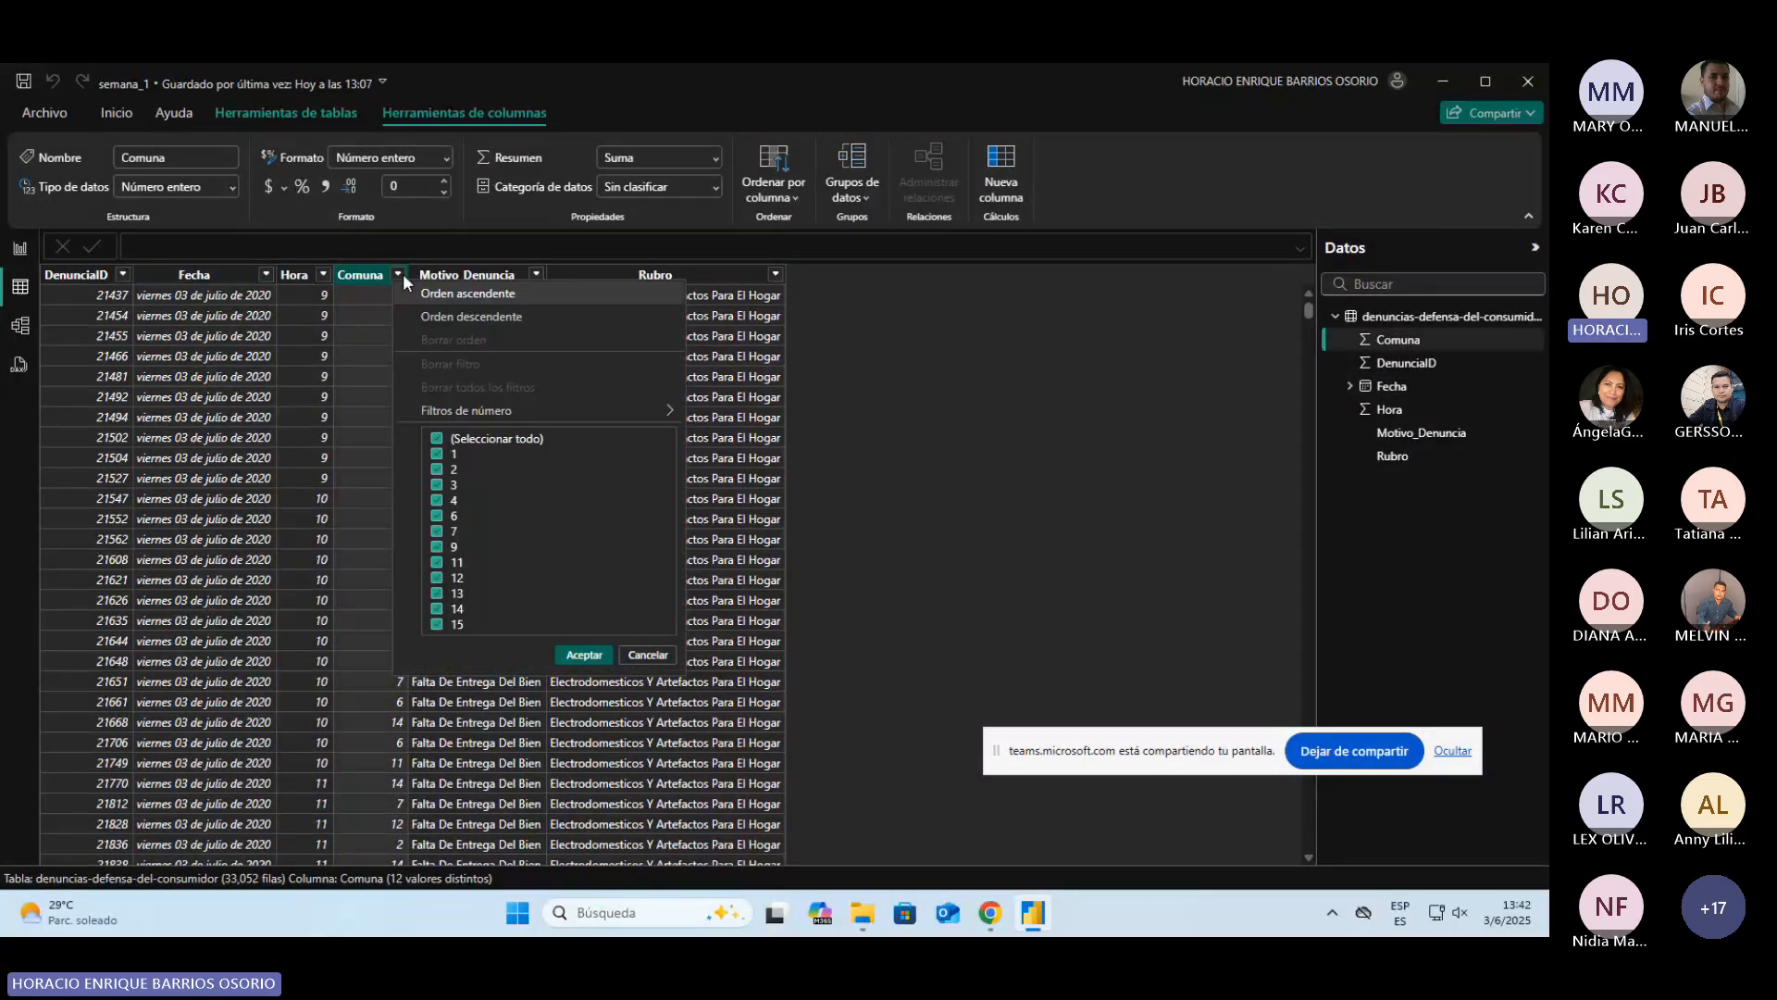
{"action": "left_click", "coordinate": [497, 734]}
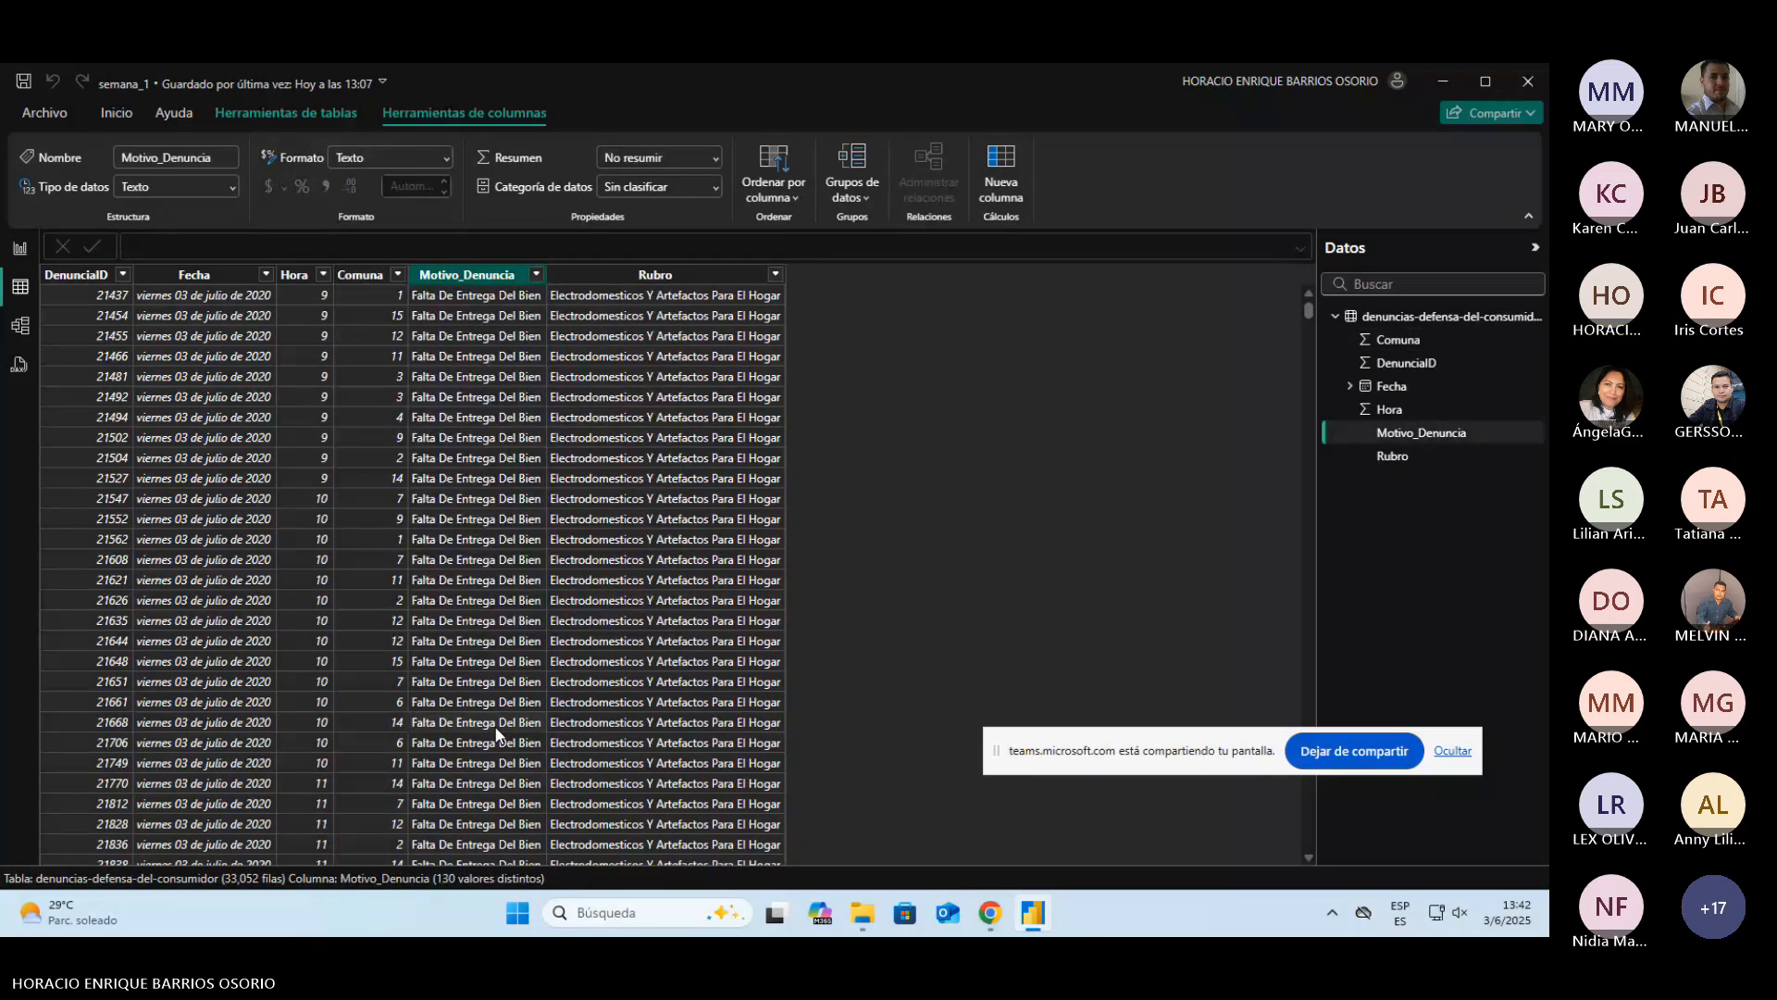
{"action": "left_click", "coordinate": [20, 248]}
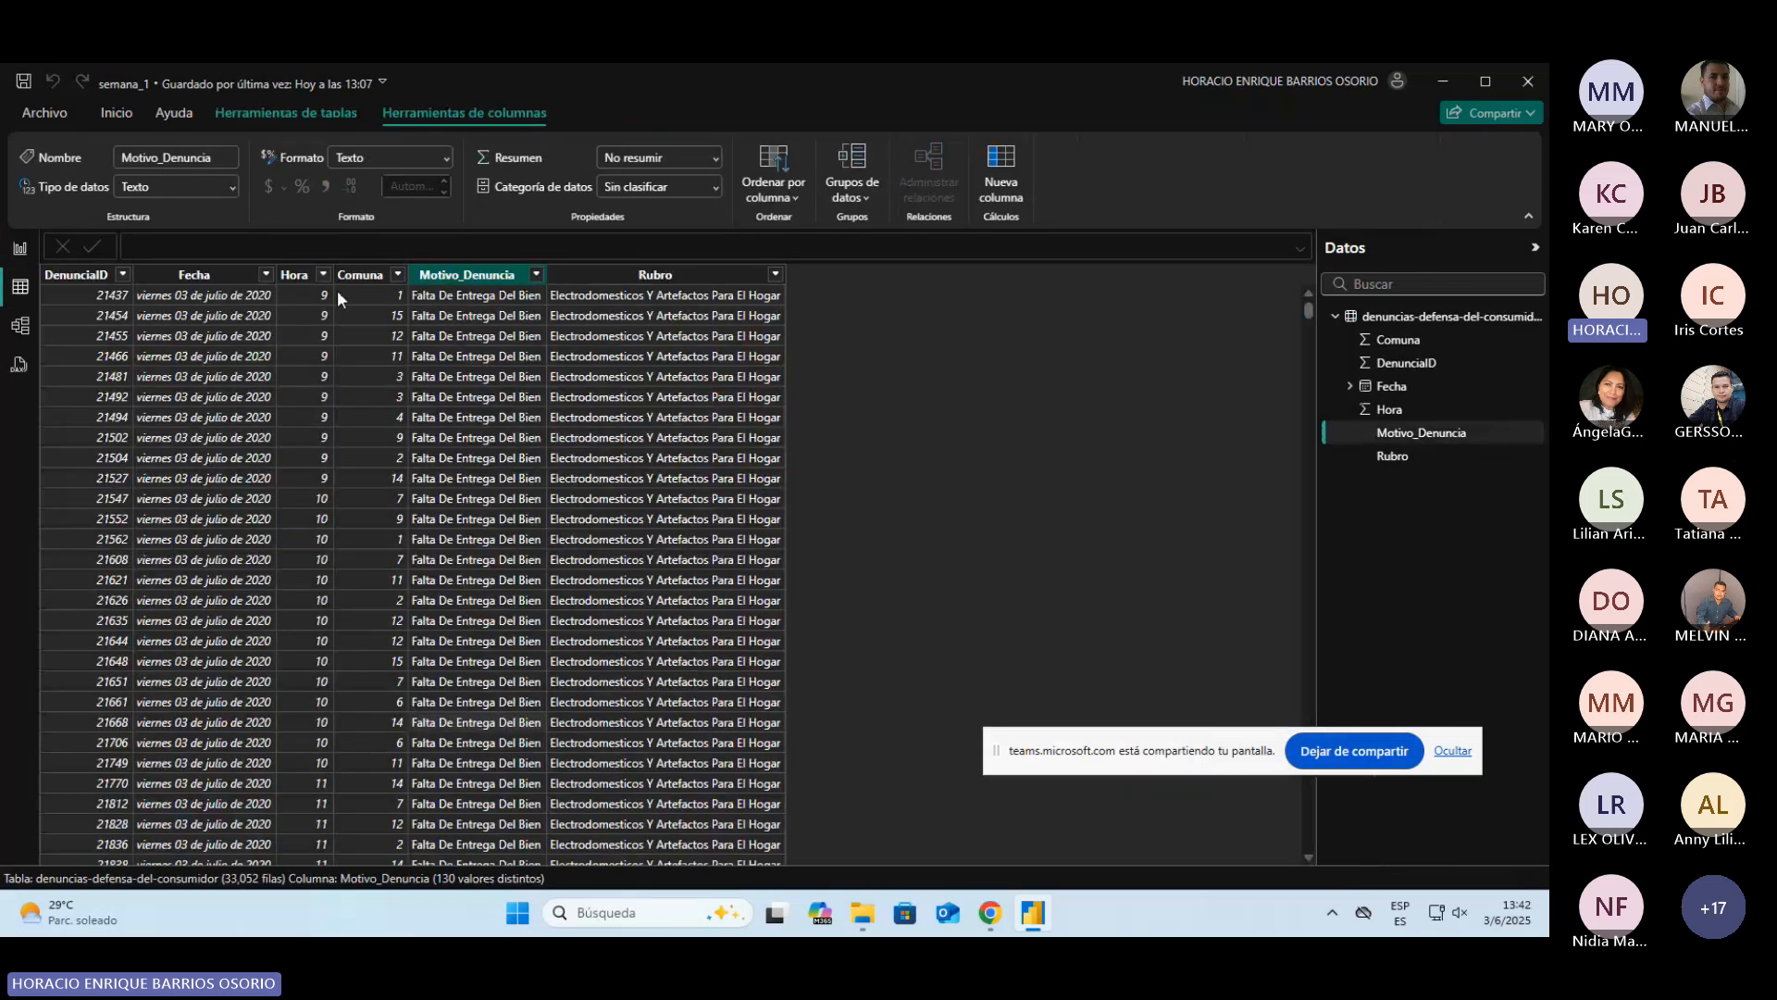
{"action": "left_click", "coordinate": [357, 275]}
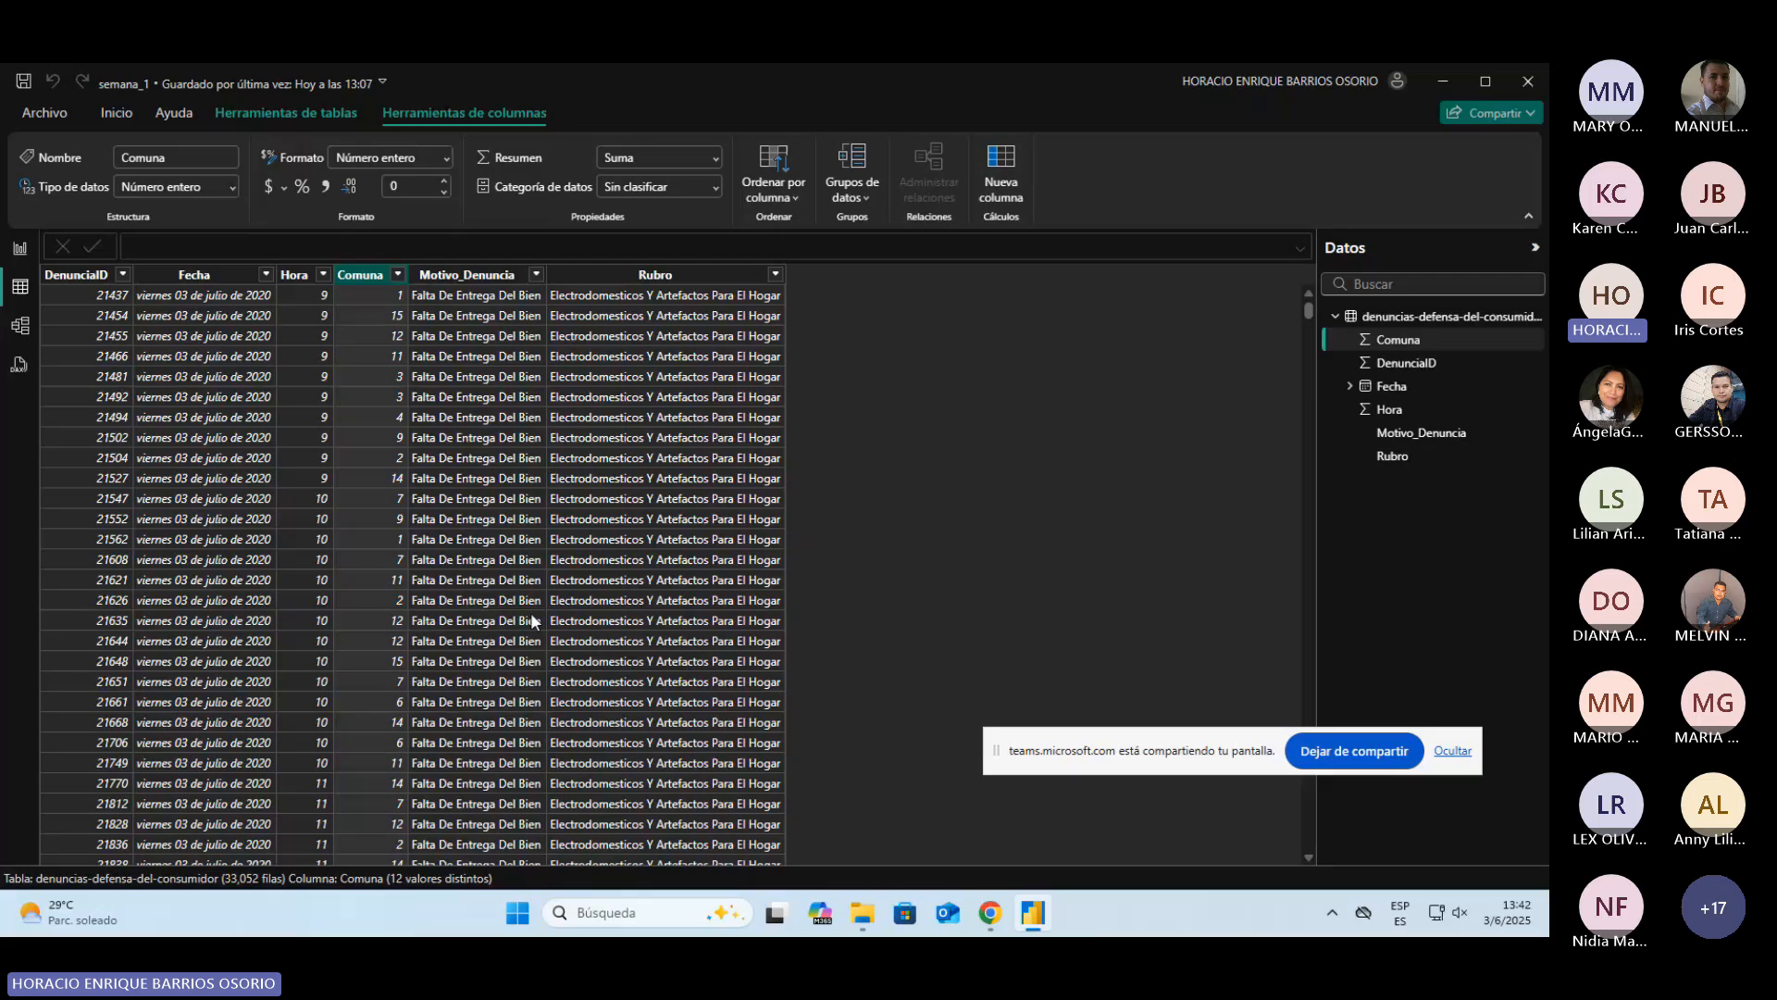
{"action": "left_click", "coordinate": [21, 252]}
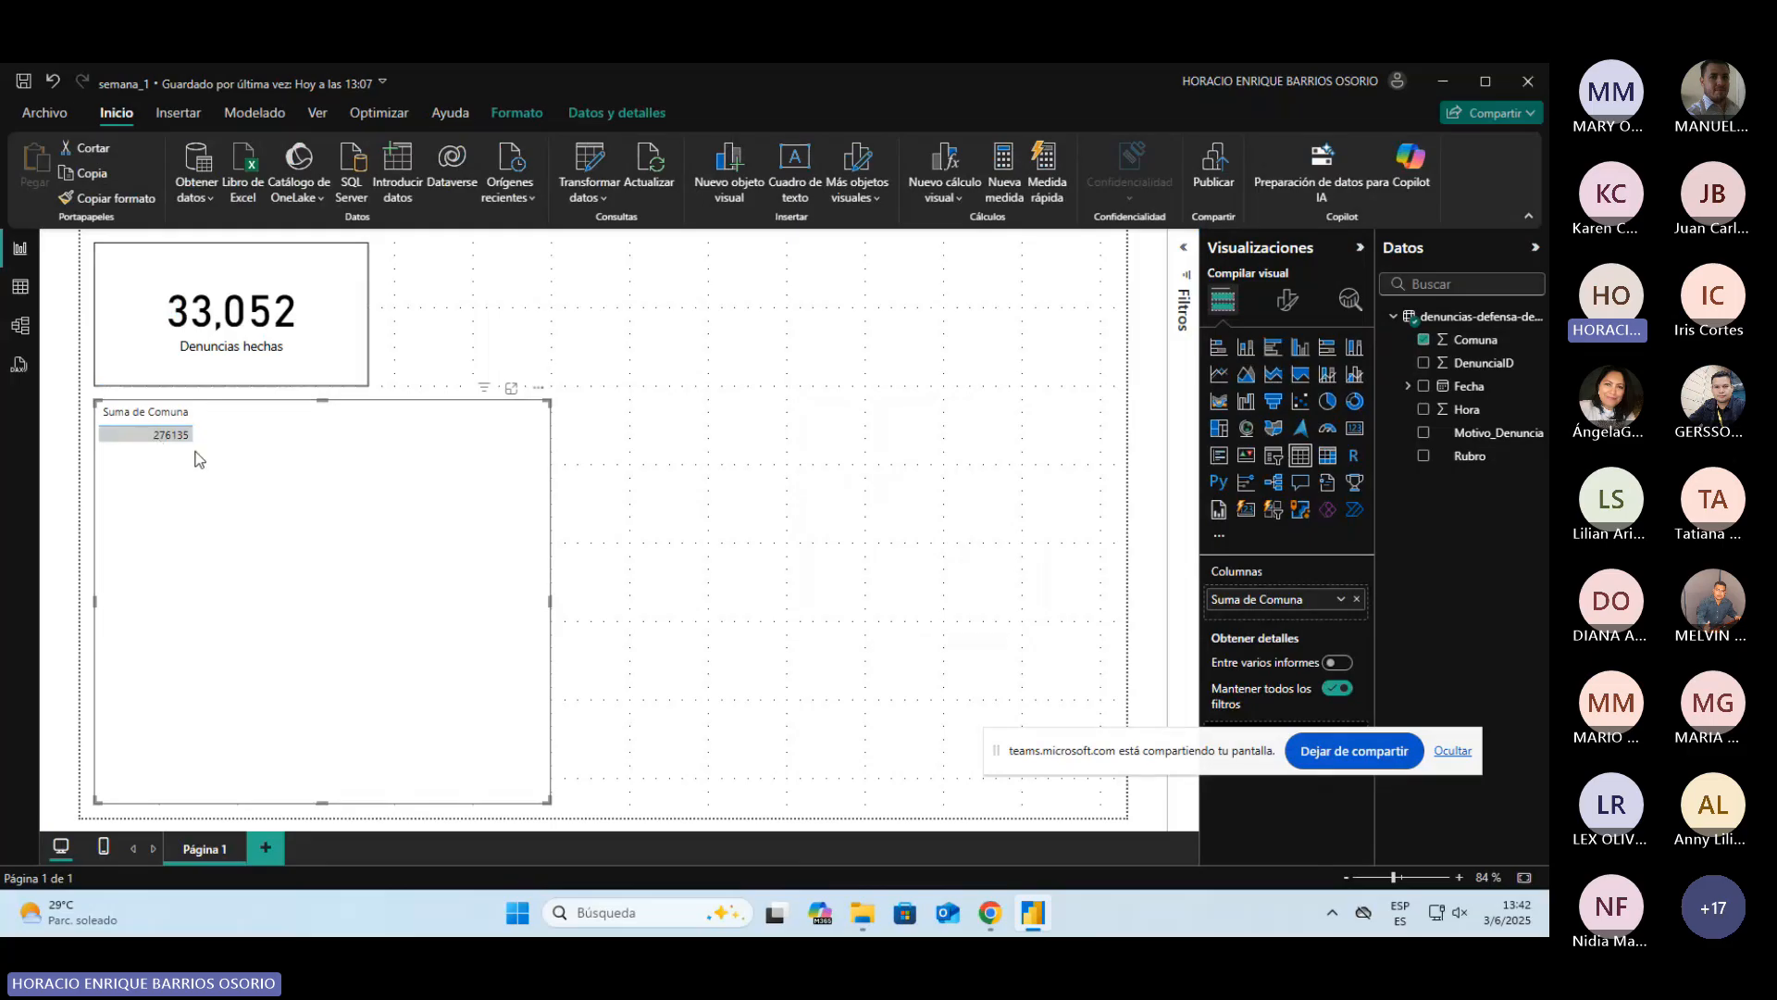
Step: Check which summarization the Denuncias hechas card's field uses
{"action": "left_click", "coordinate": [325, 312]}
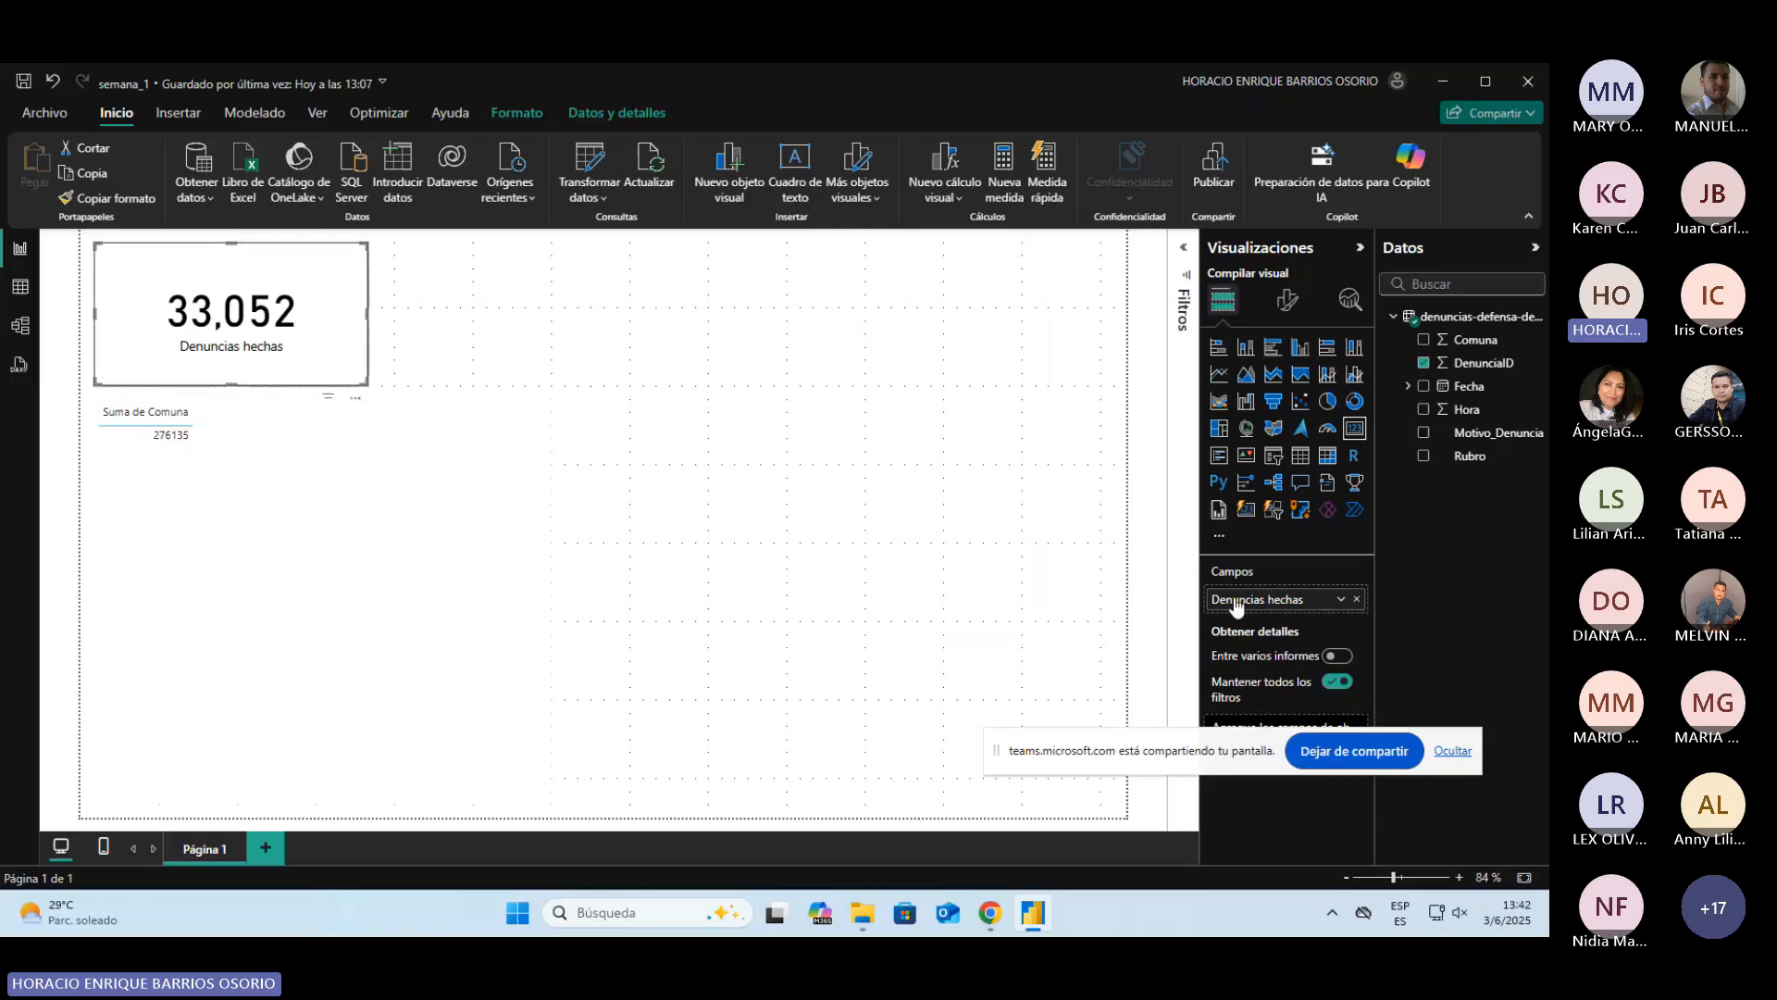
{"action": "left_click", "coordinate": [1342, 600]}
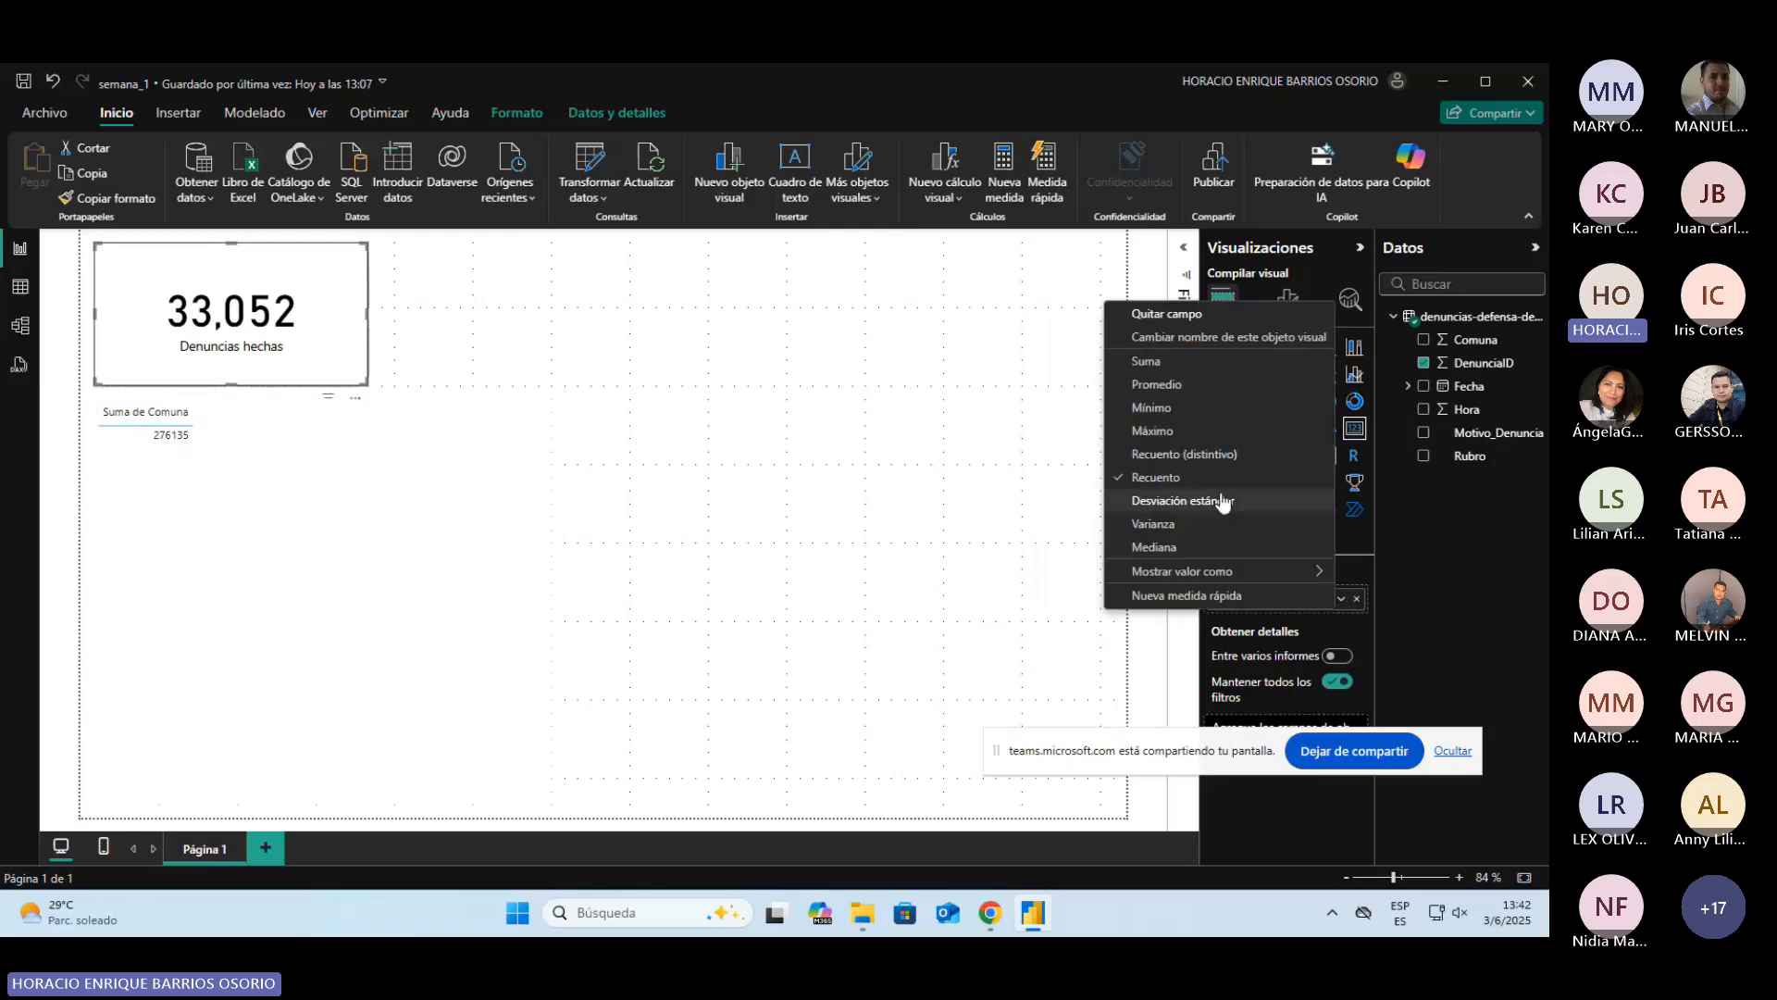
{"action": "left_click", "coordinate": [663, 408]}
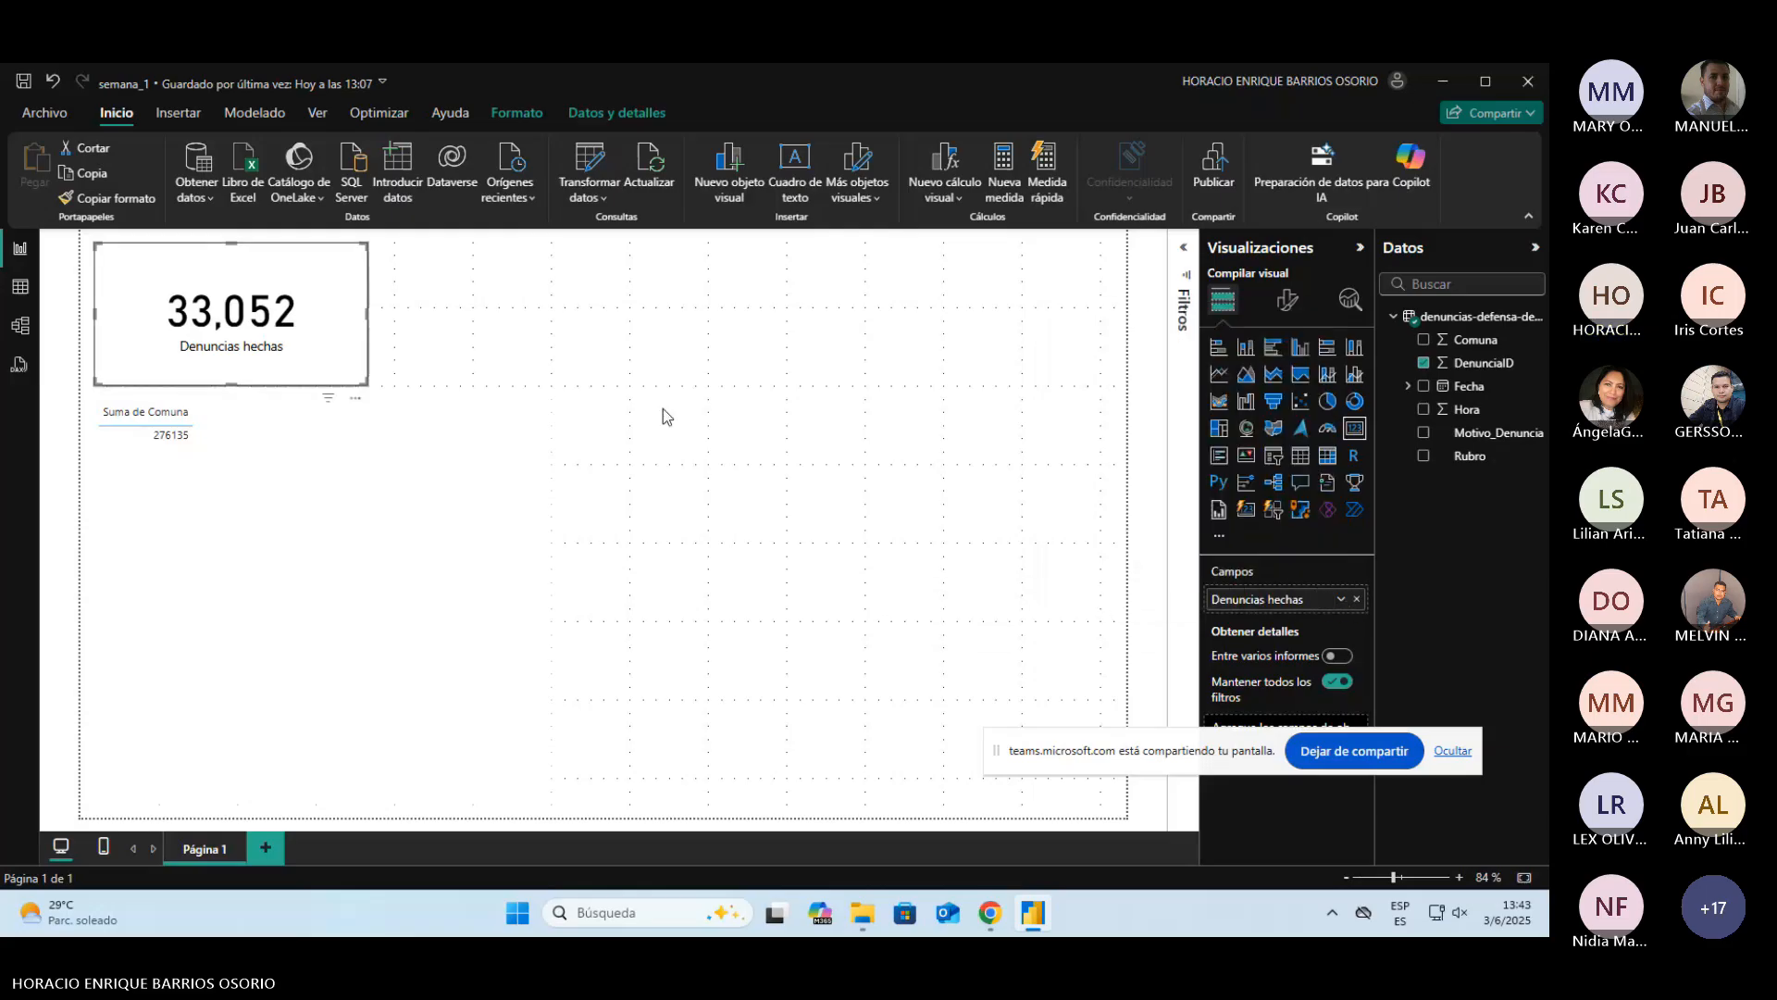
Step: Set the Comuna field in the table visual to No resumir, comparing it with Suma before settling on No resumir
{"action": "left_click", "coordinate": [187, 428]}
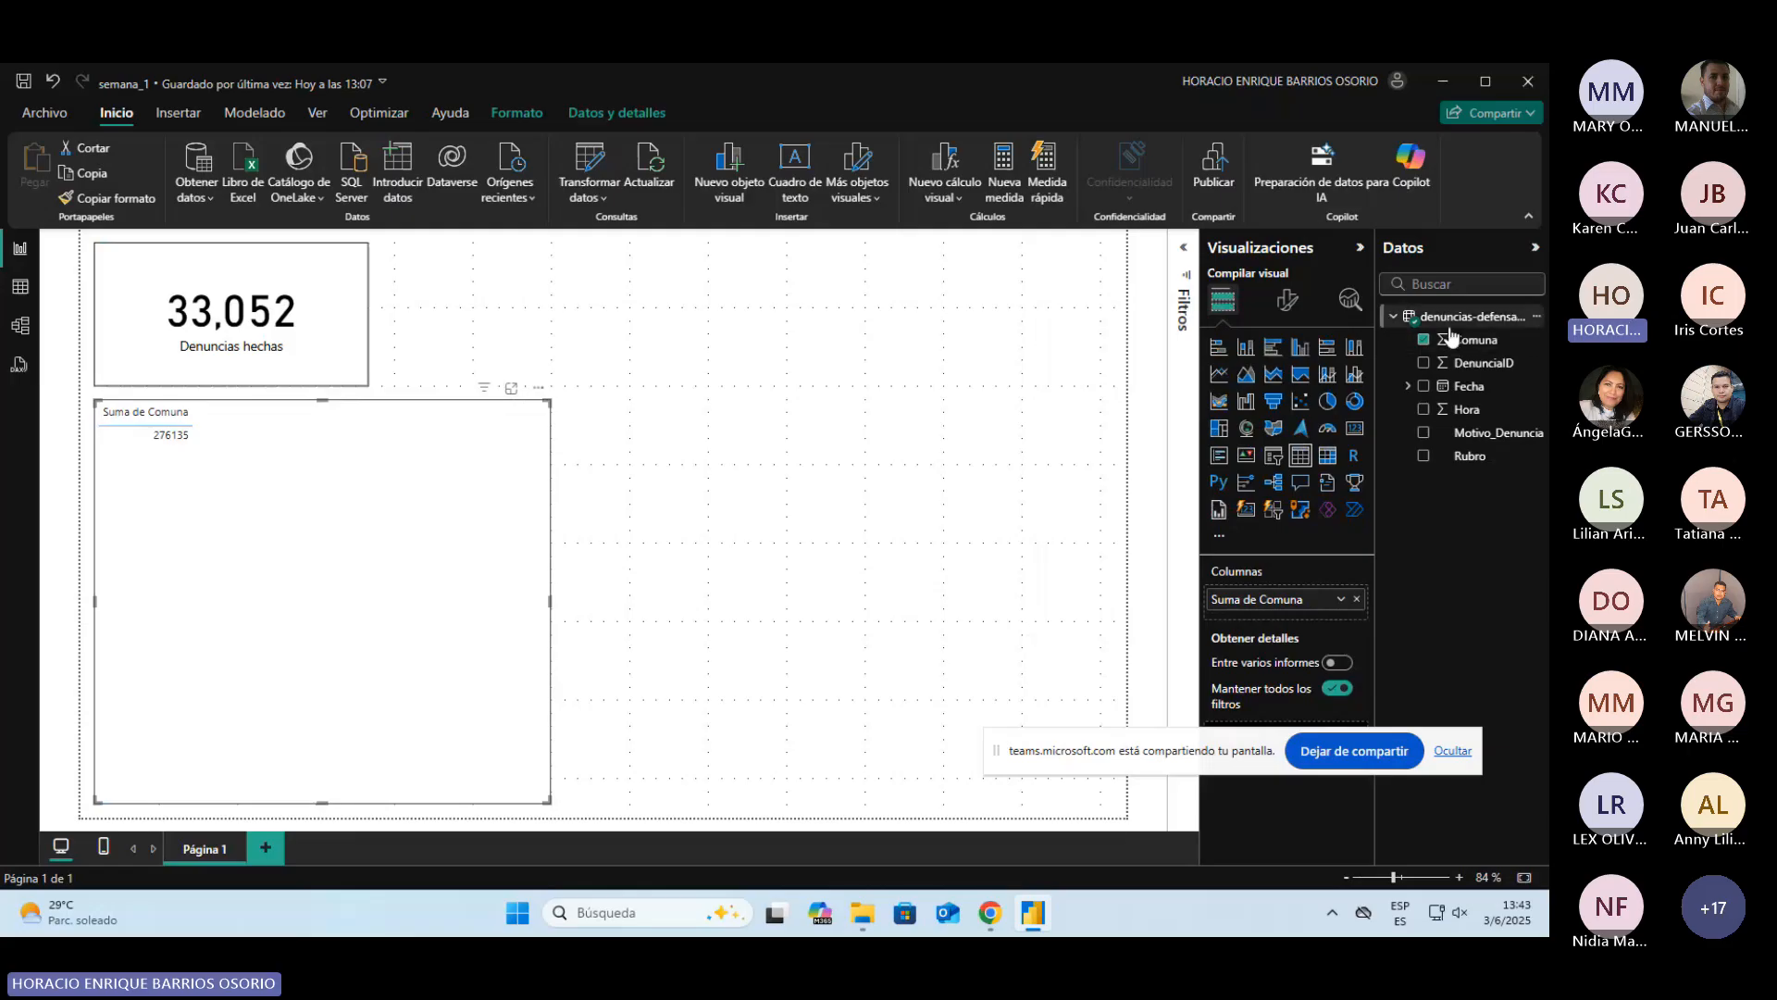
{"action": "left_click", "coordinate": [1340, 601]}
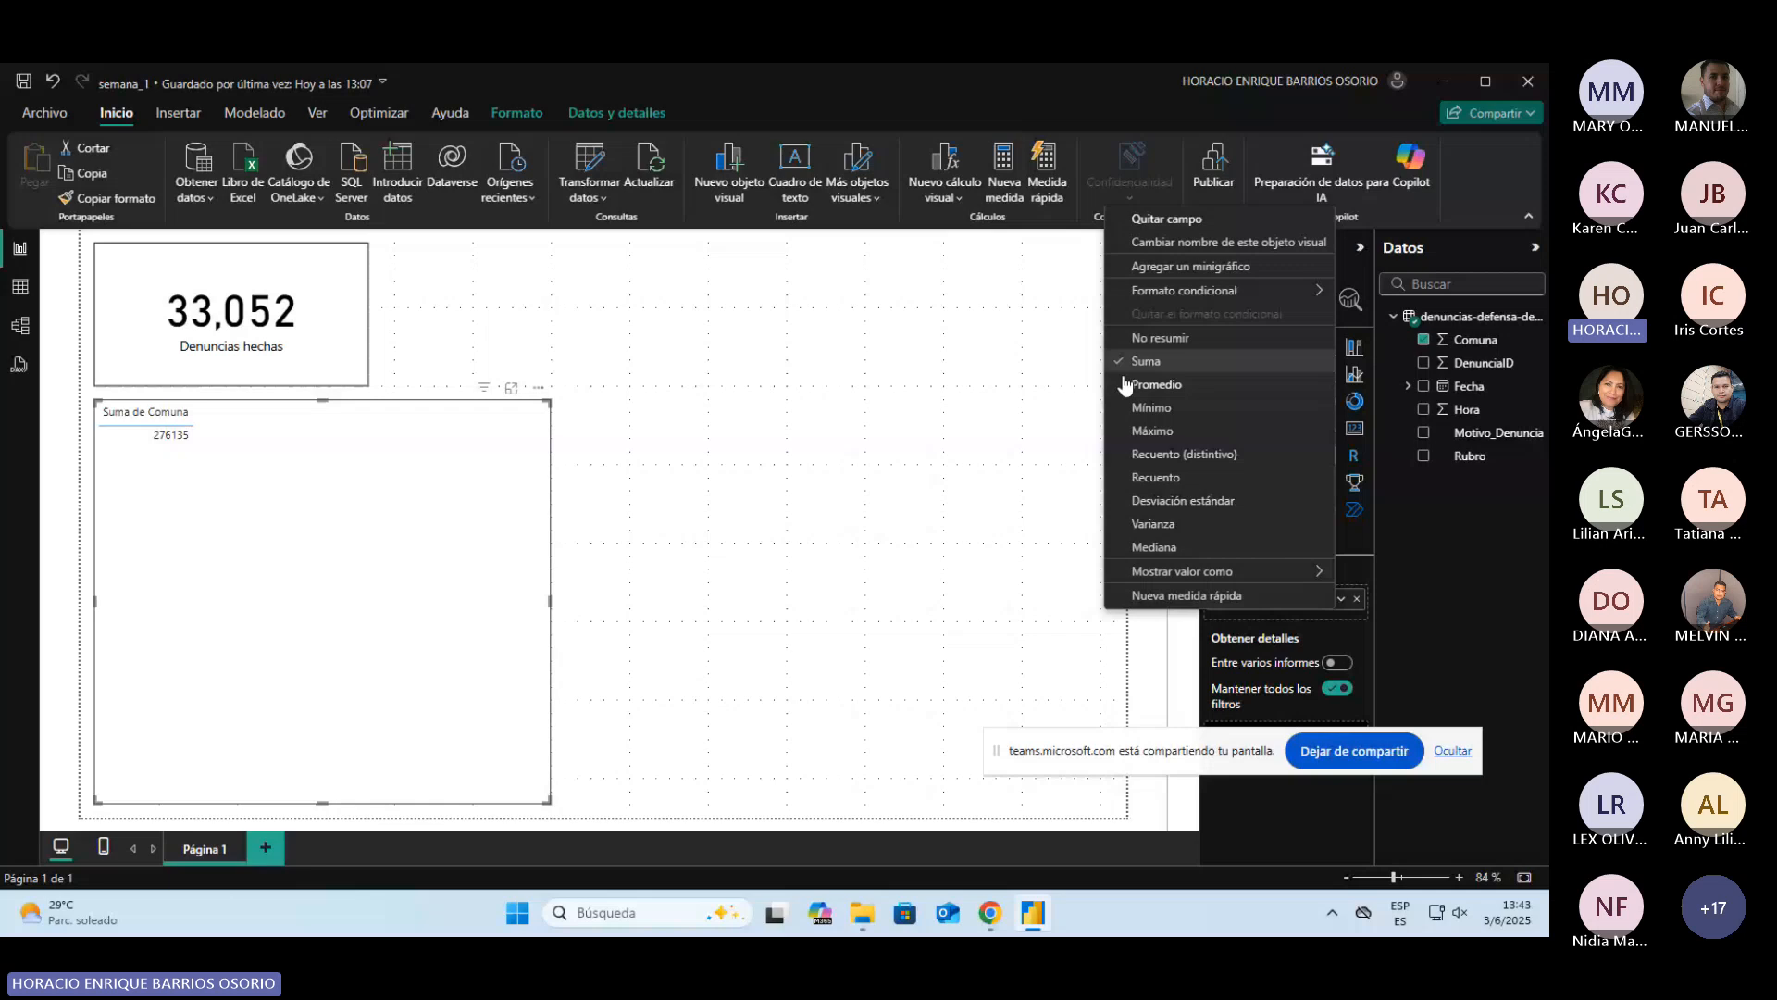
{"action": "left_click", "coordinate": [1165, 339]}
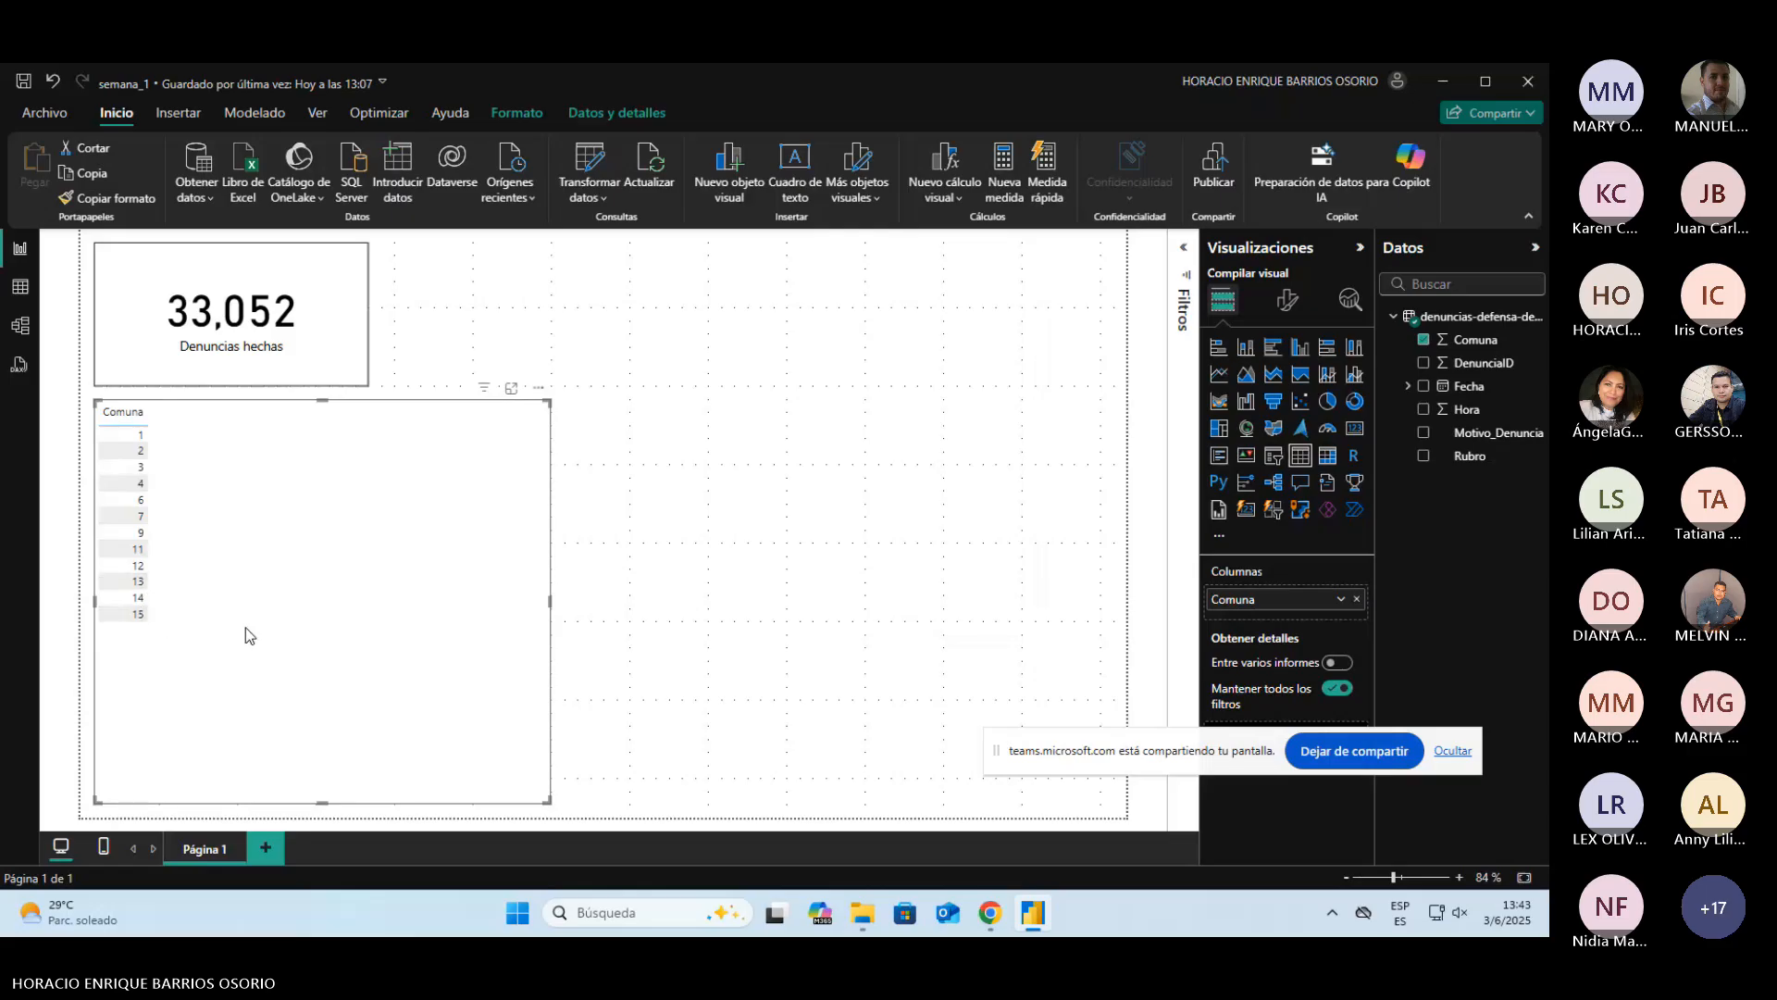
{"action": "left_click", "coordinate": [1339, 600]}
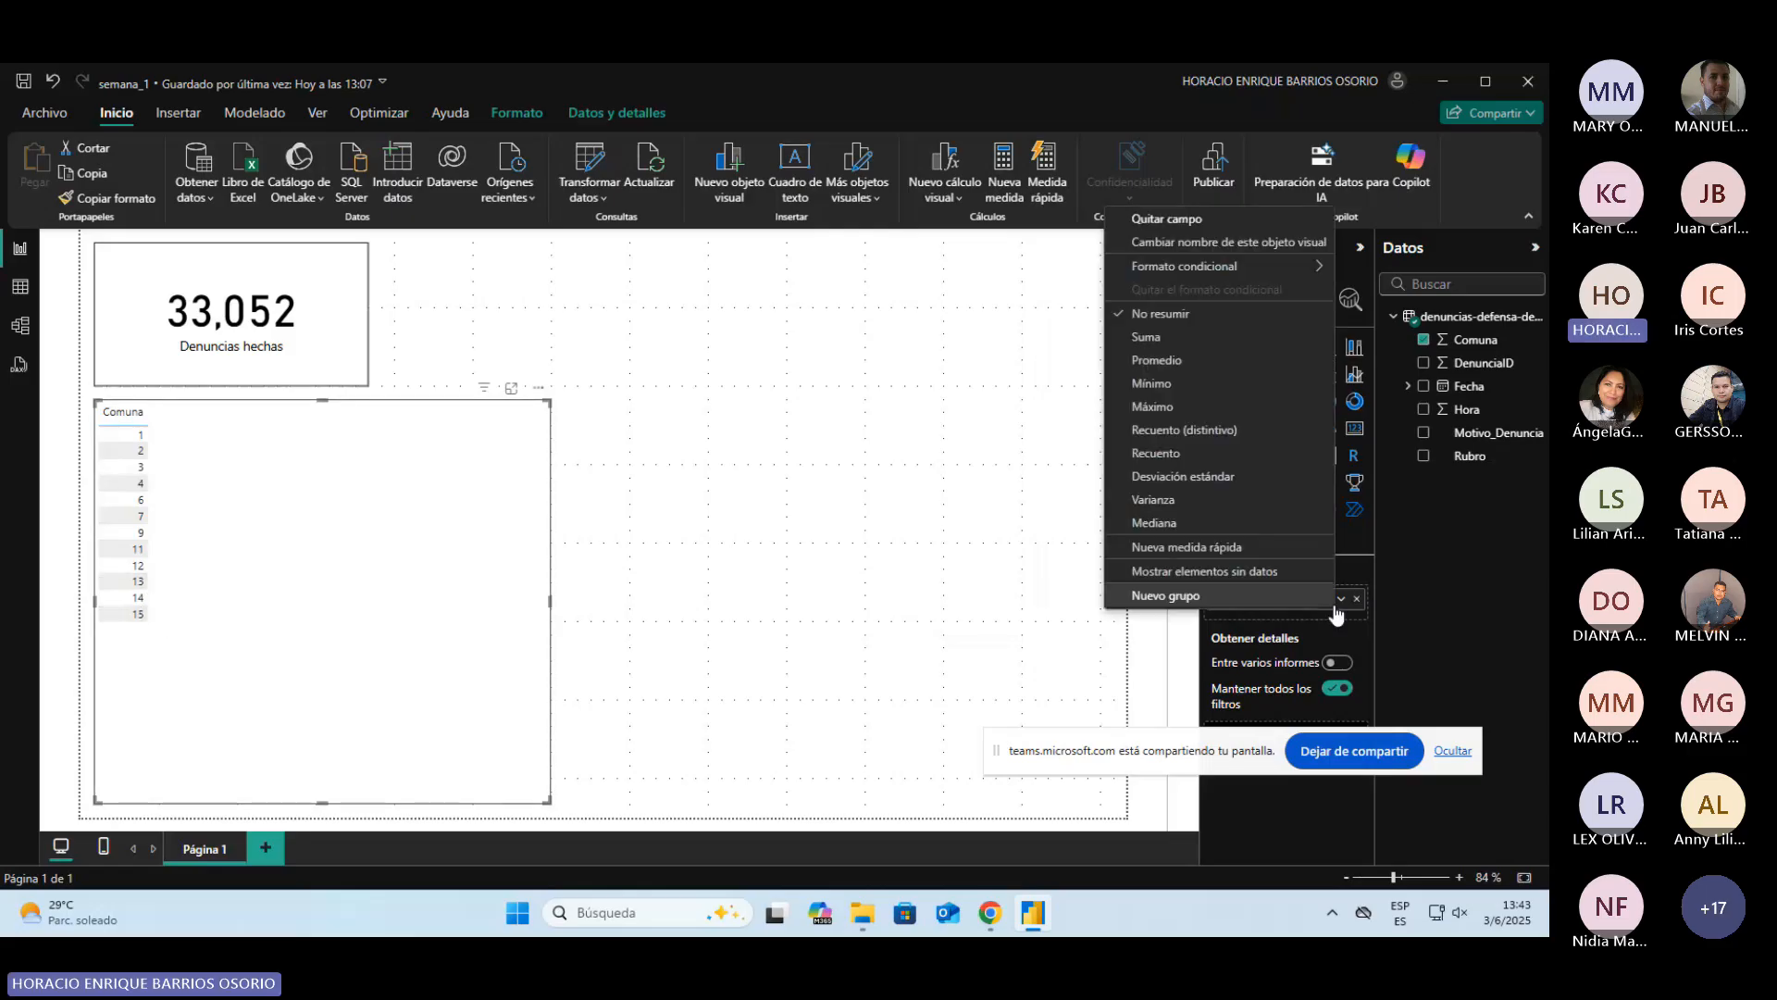
{"action": "left_click", "coordinate": [1152, 338]}
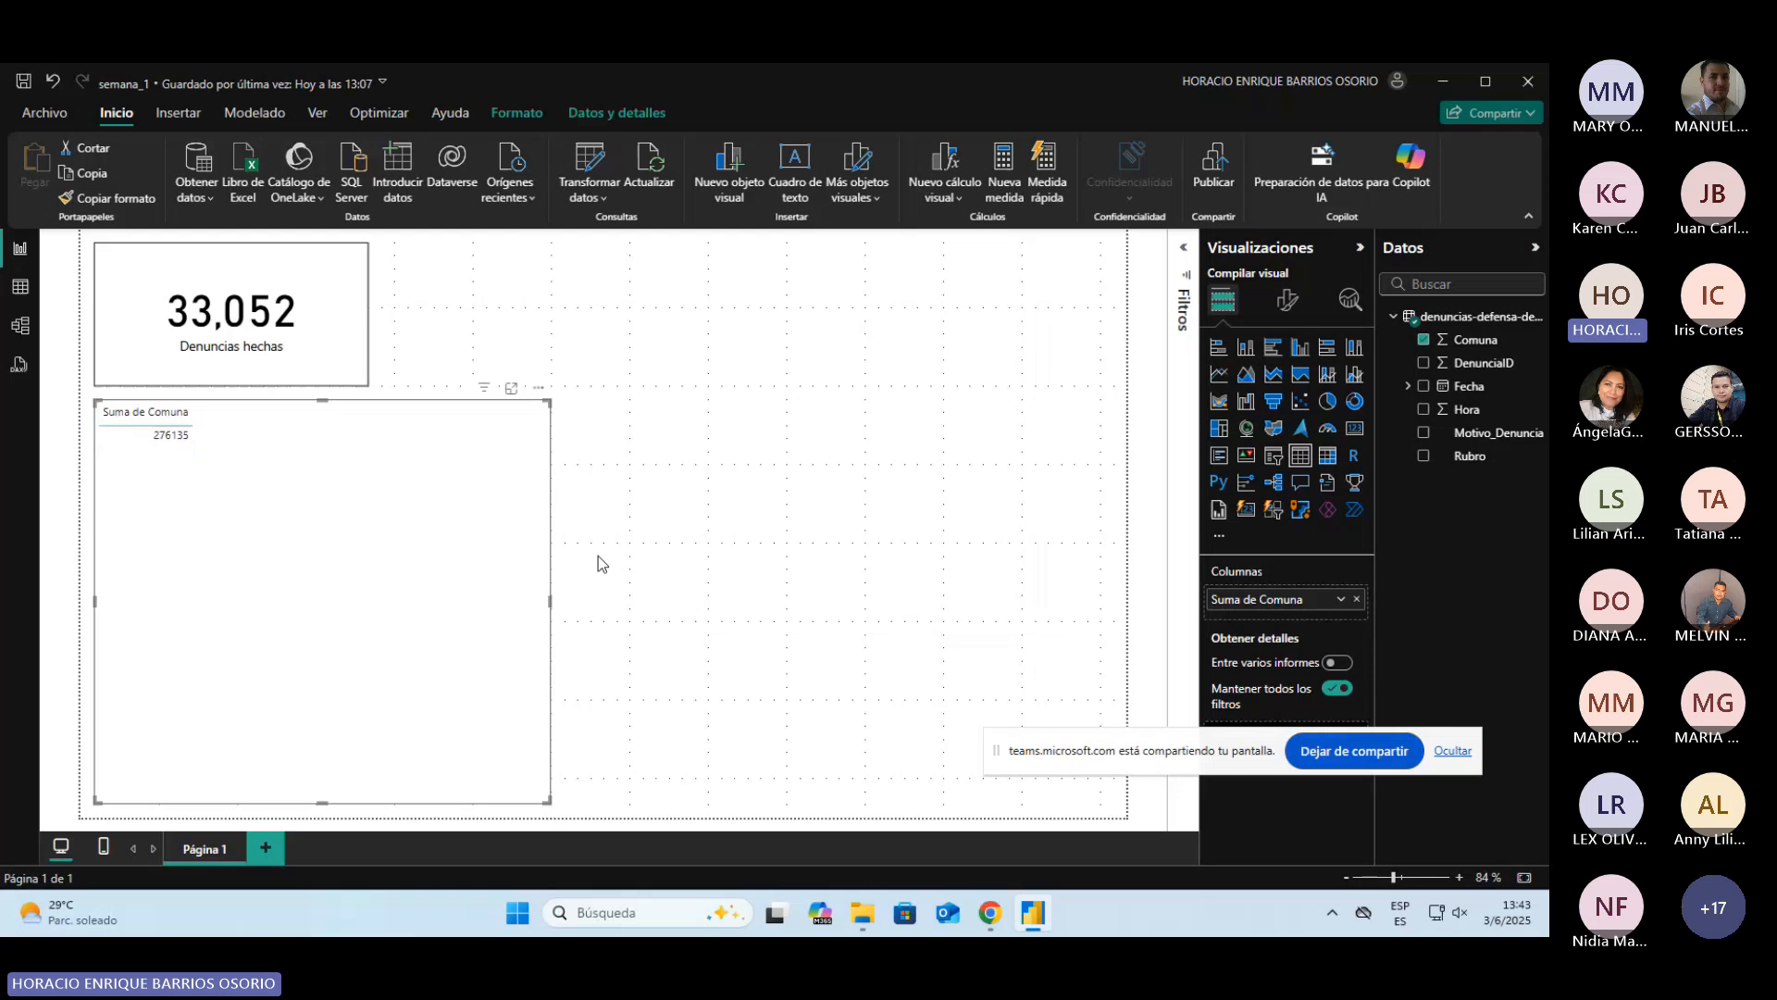
{"action": "left_click", "coordinate": [1339, 599]}
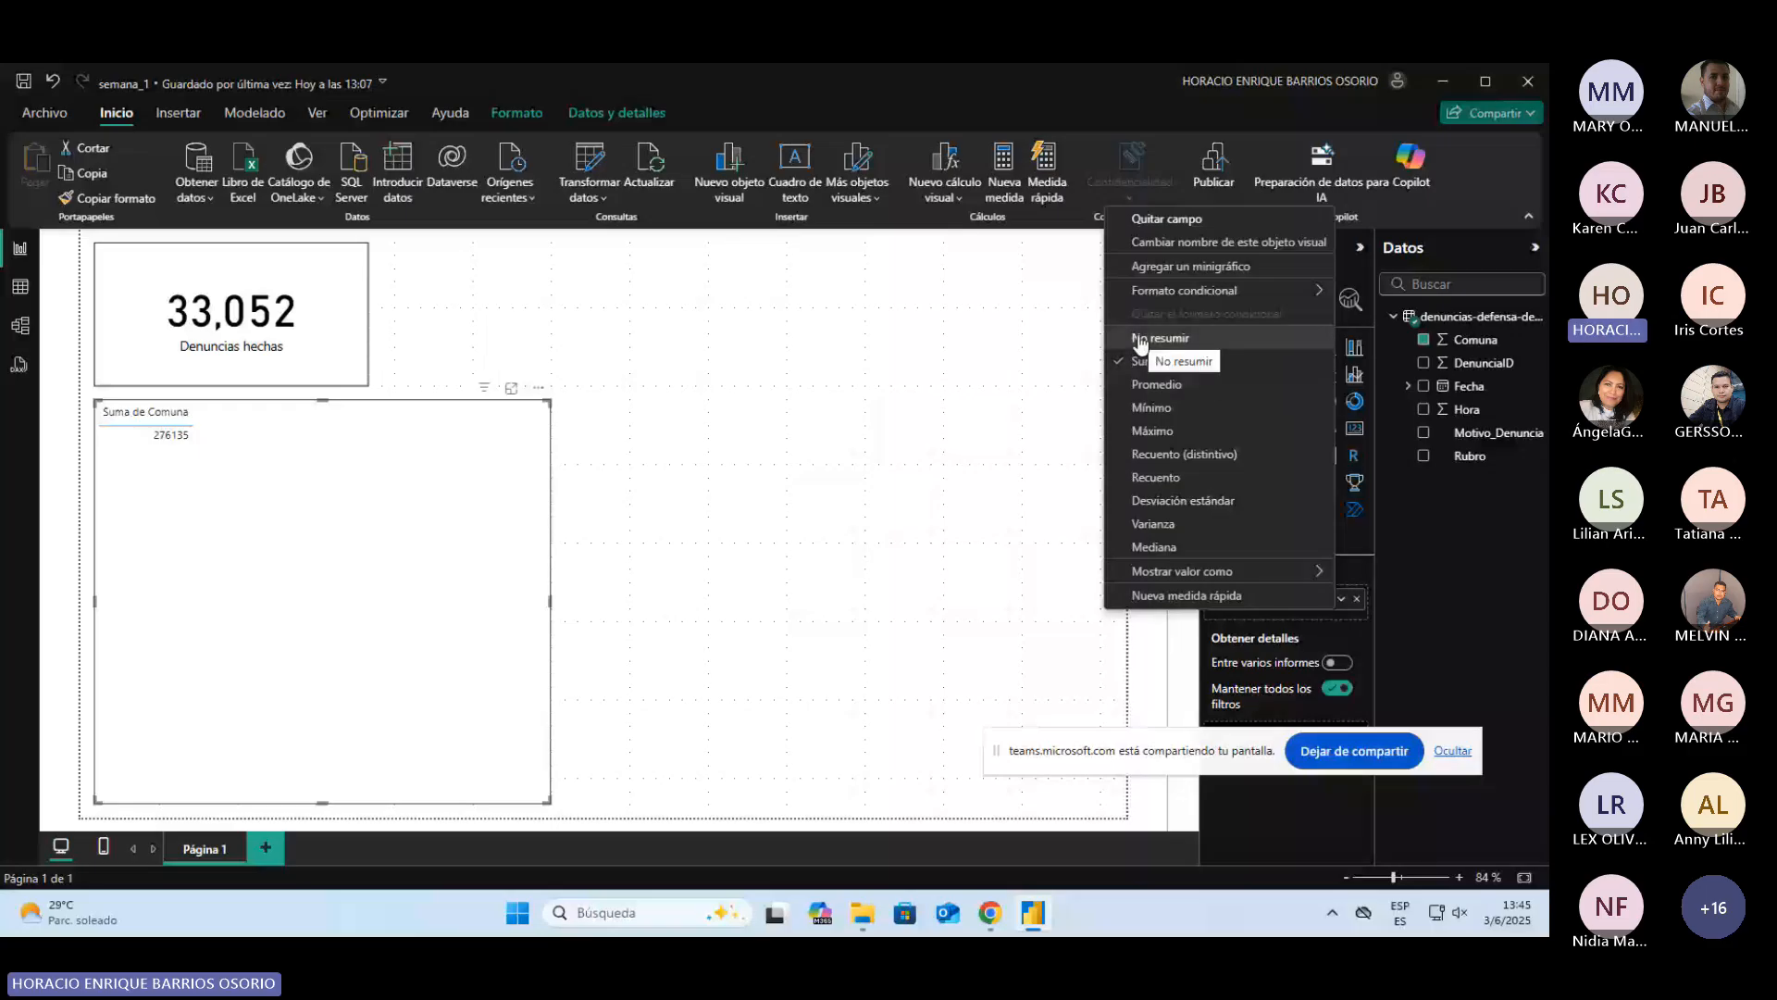
{"action": "left_click", "coordinate": [1140, 339]}
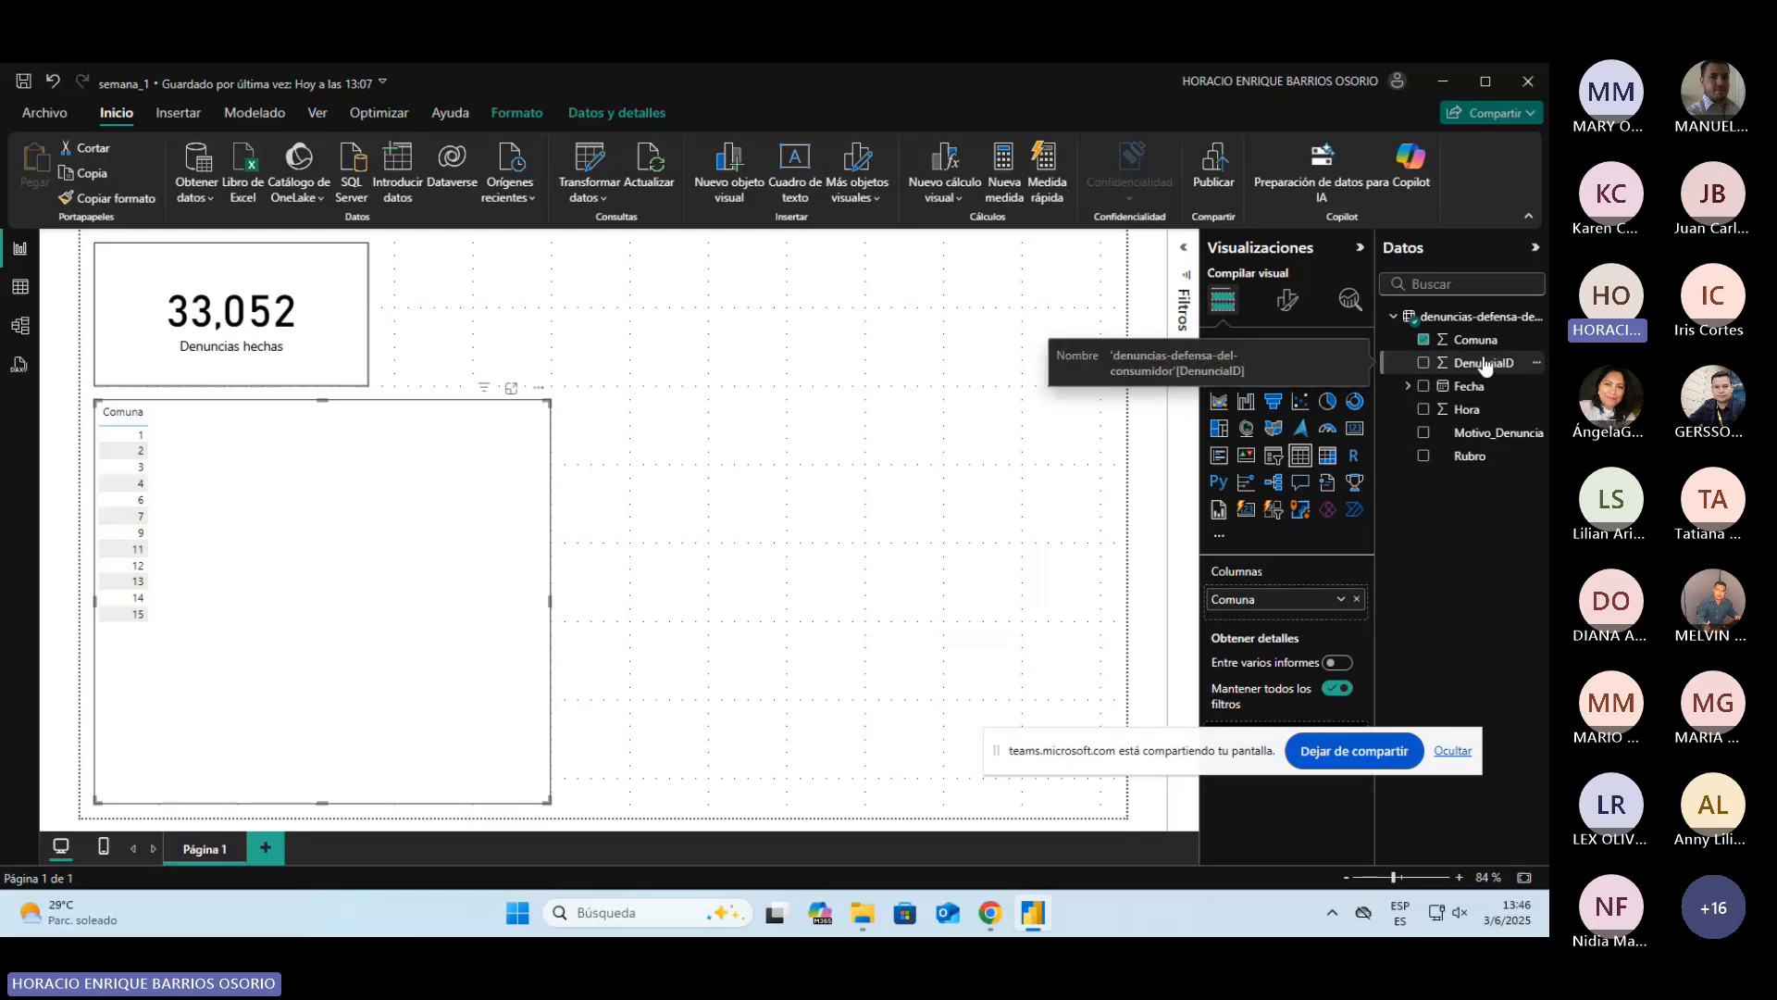
Step: Add DenunciaID below Comuna in the table's Columnas and check that it is summarized as Recuento
{"action": "left_click_drag", "start_coordinate": [1484, 364], "coordinate": [1310, 618]}
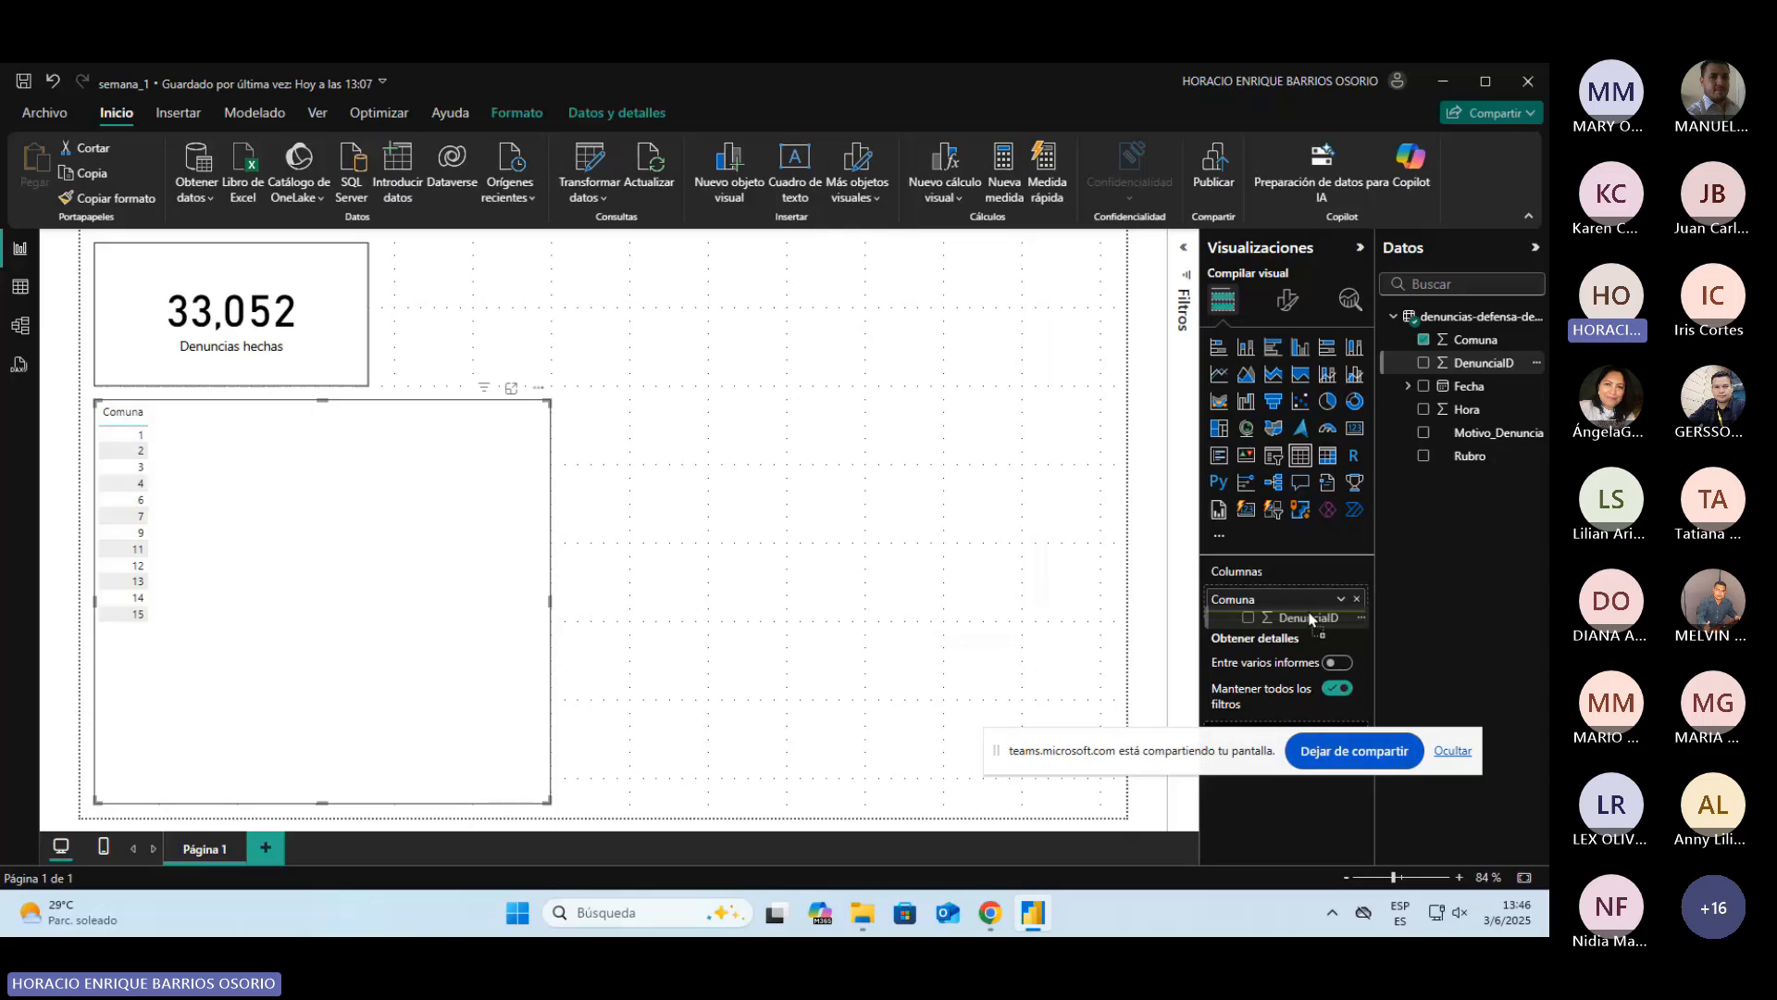
{"action": "left_click_drag", "start_coordinate": [1311, 618], "coordinate": [1311, 618]}
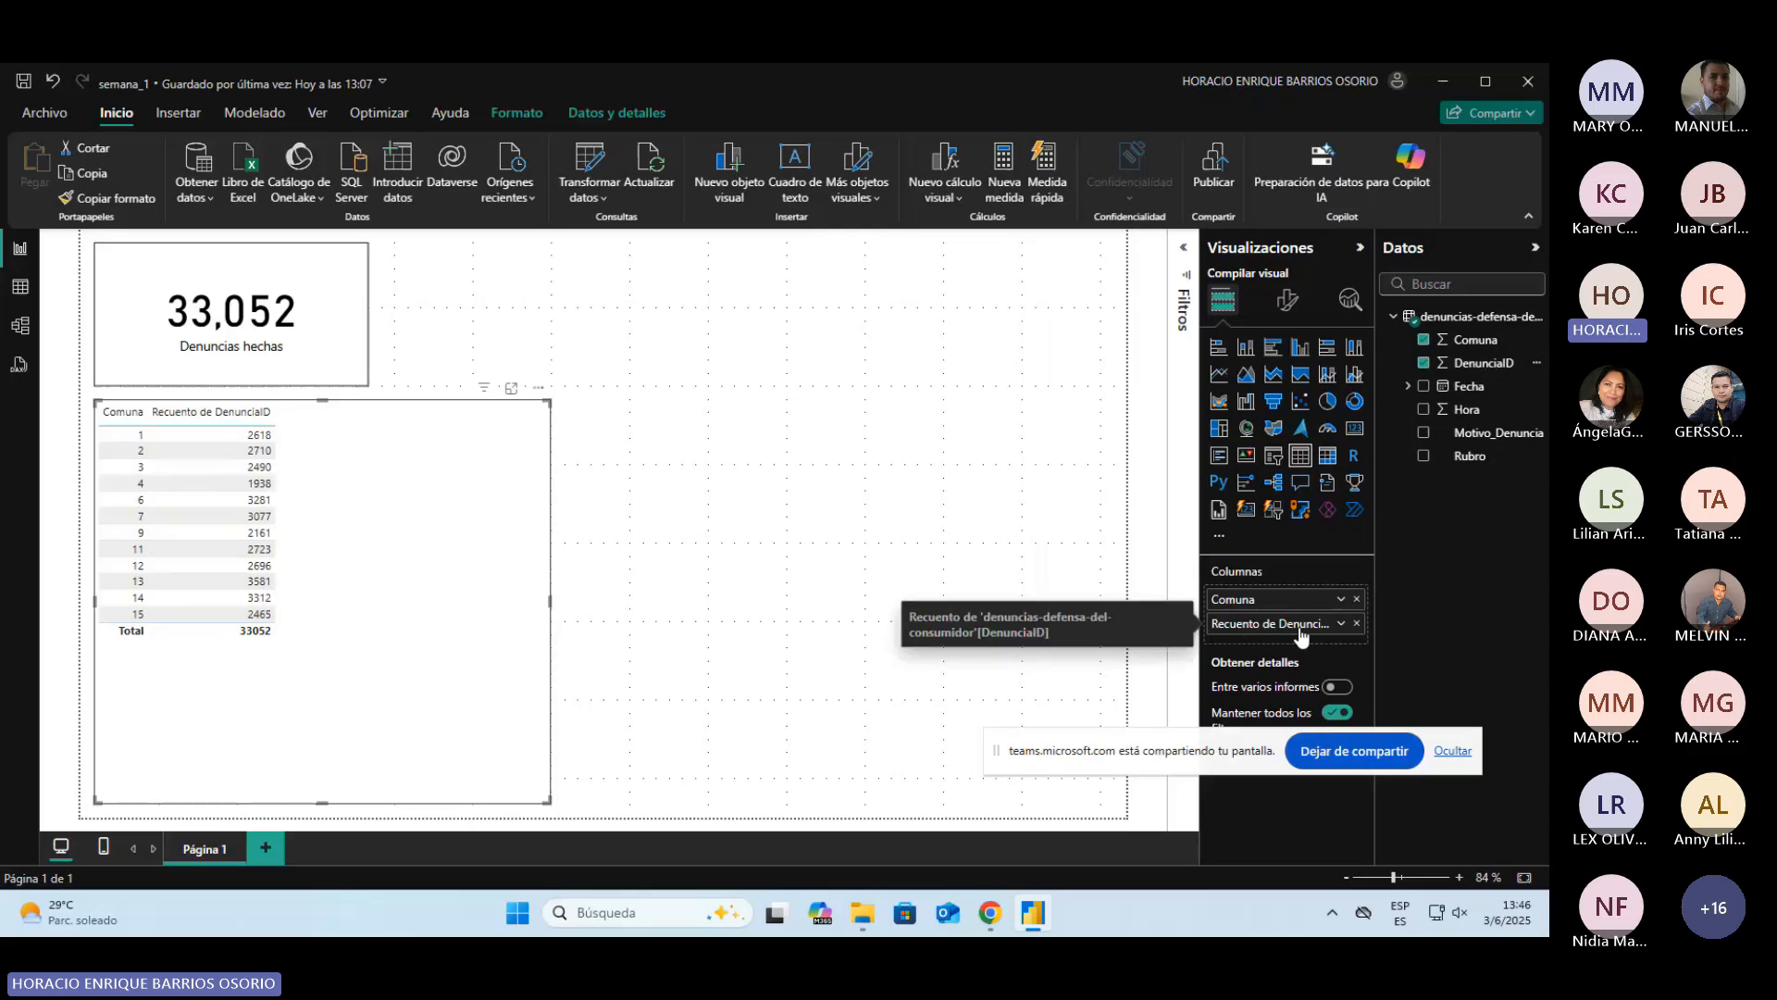
{"action": "left_click", "coordinate": [1339, 625]}
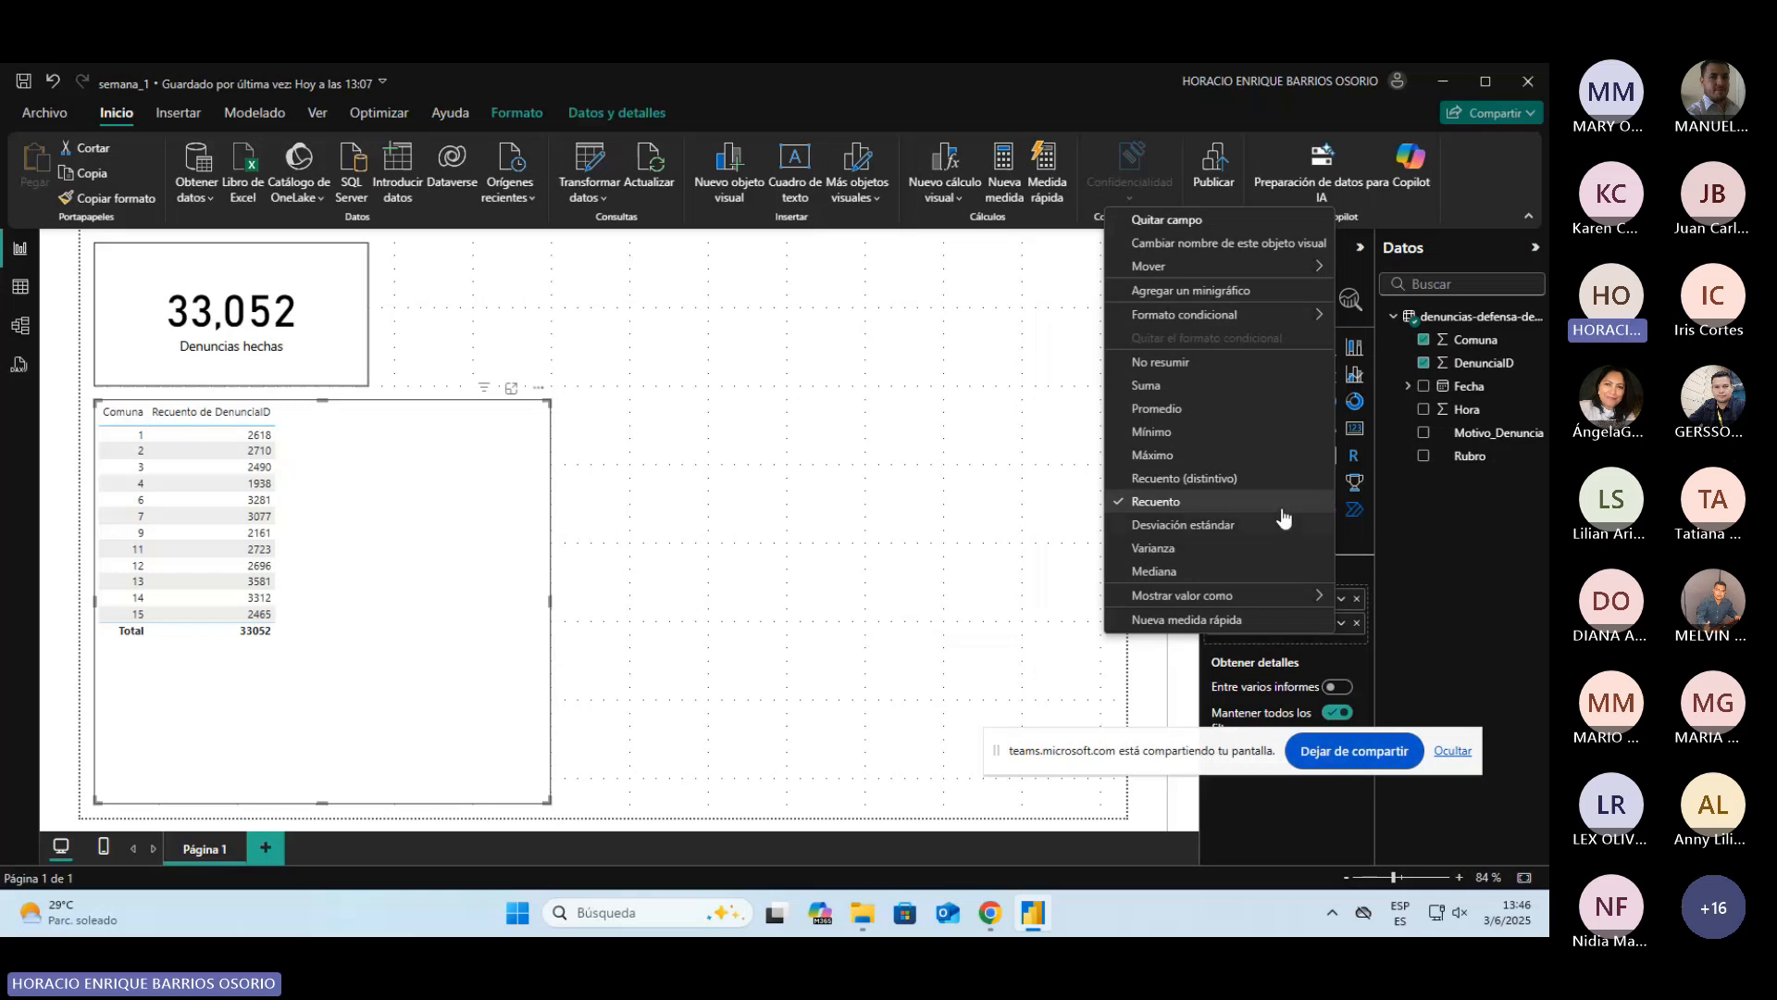
{"action": "left_click", "coordinate": [1419, 567]}
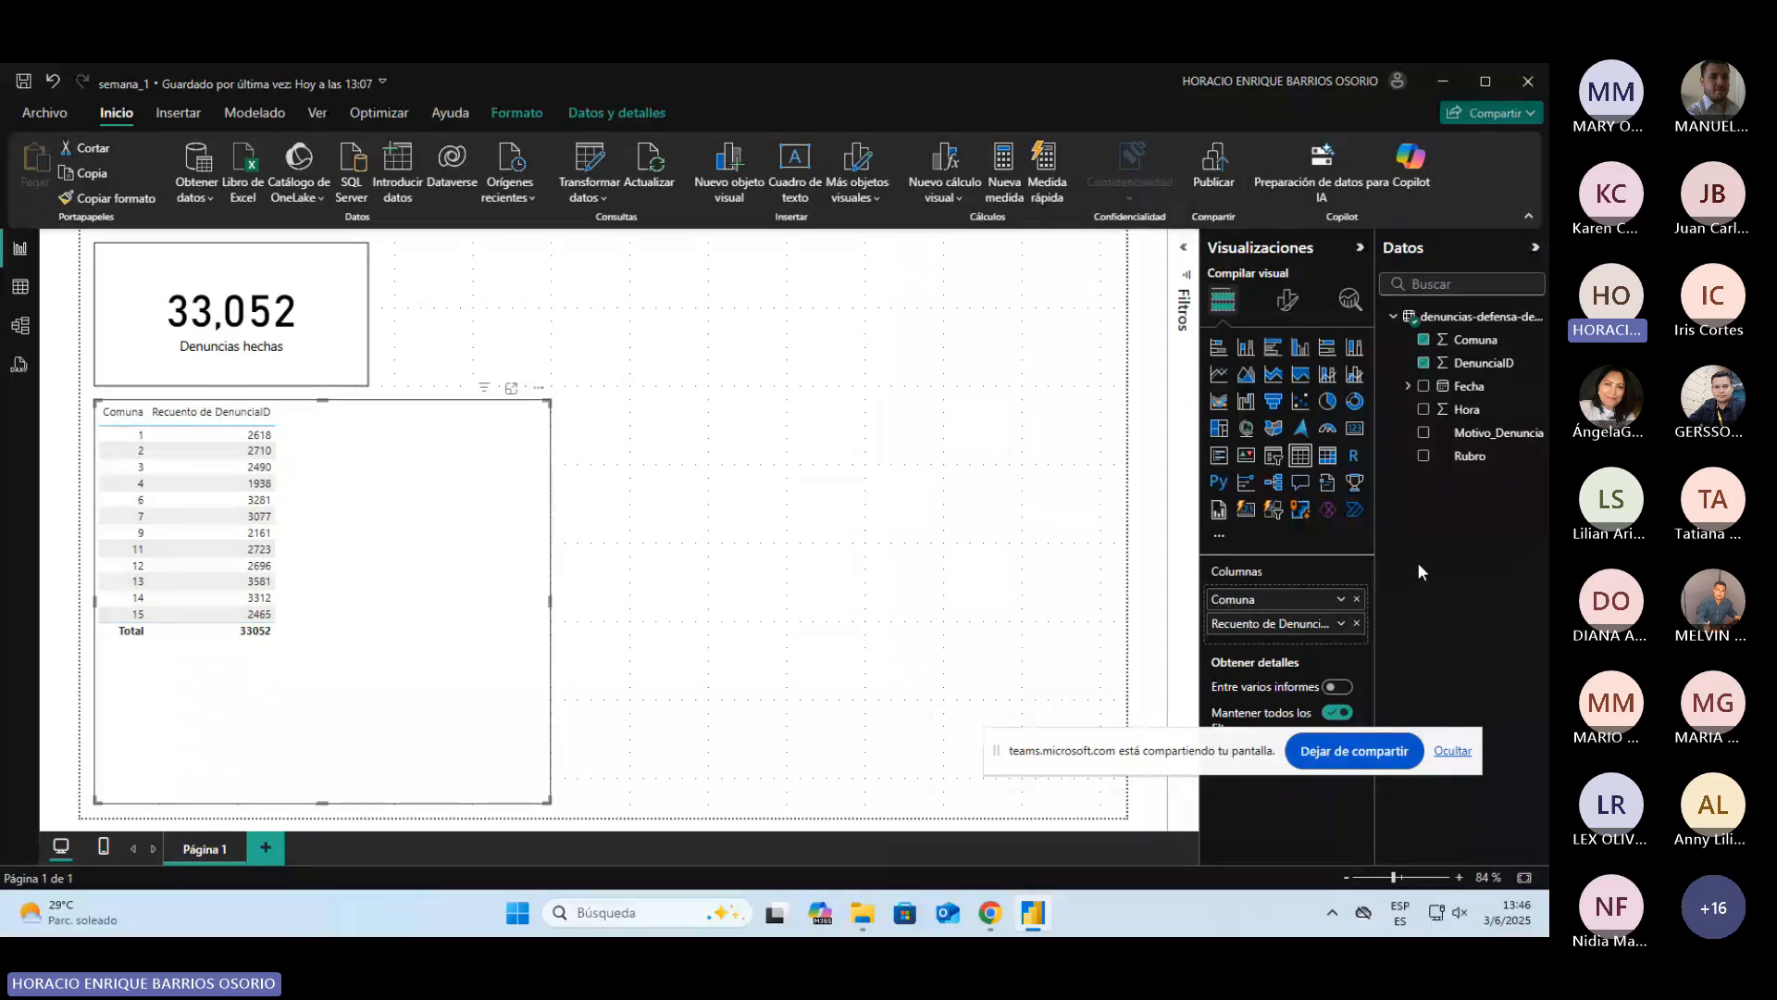
Step: Set the default summarization (Resumen) of the DenunciaID column to No resumir
{"action": "left_click", "coordinate": [1463, 368]}
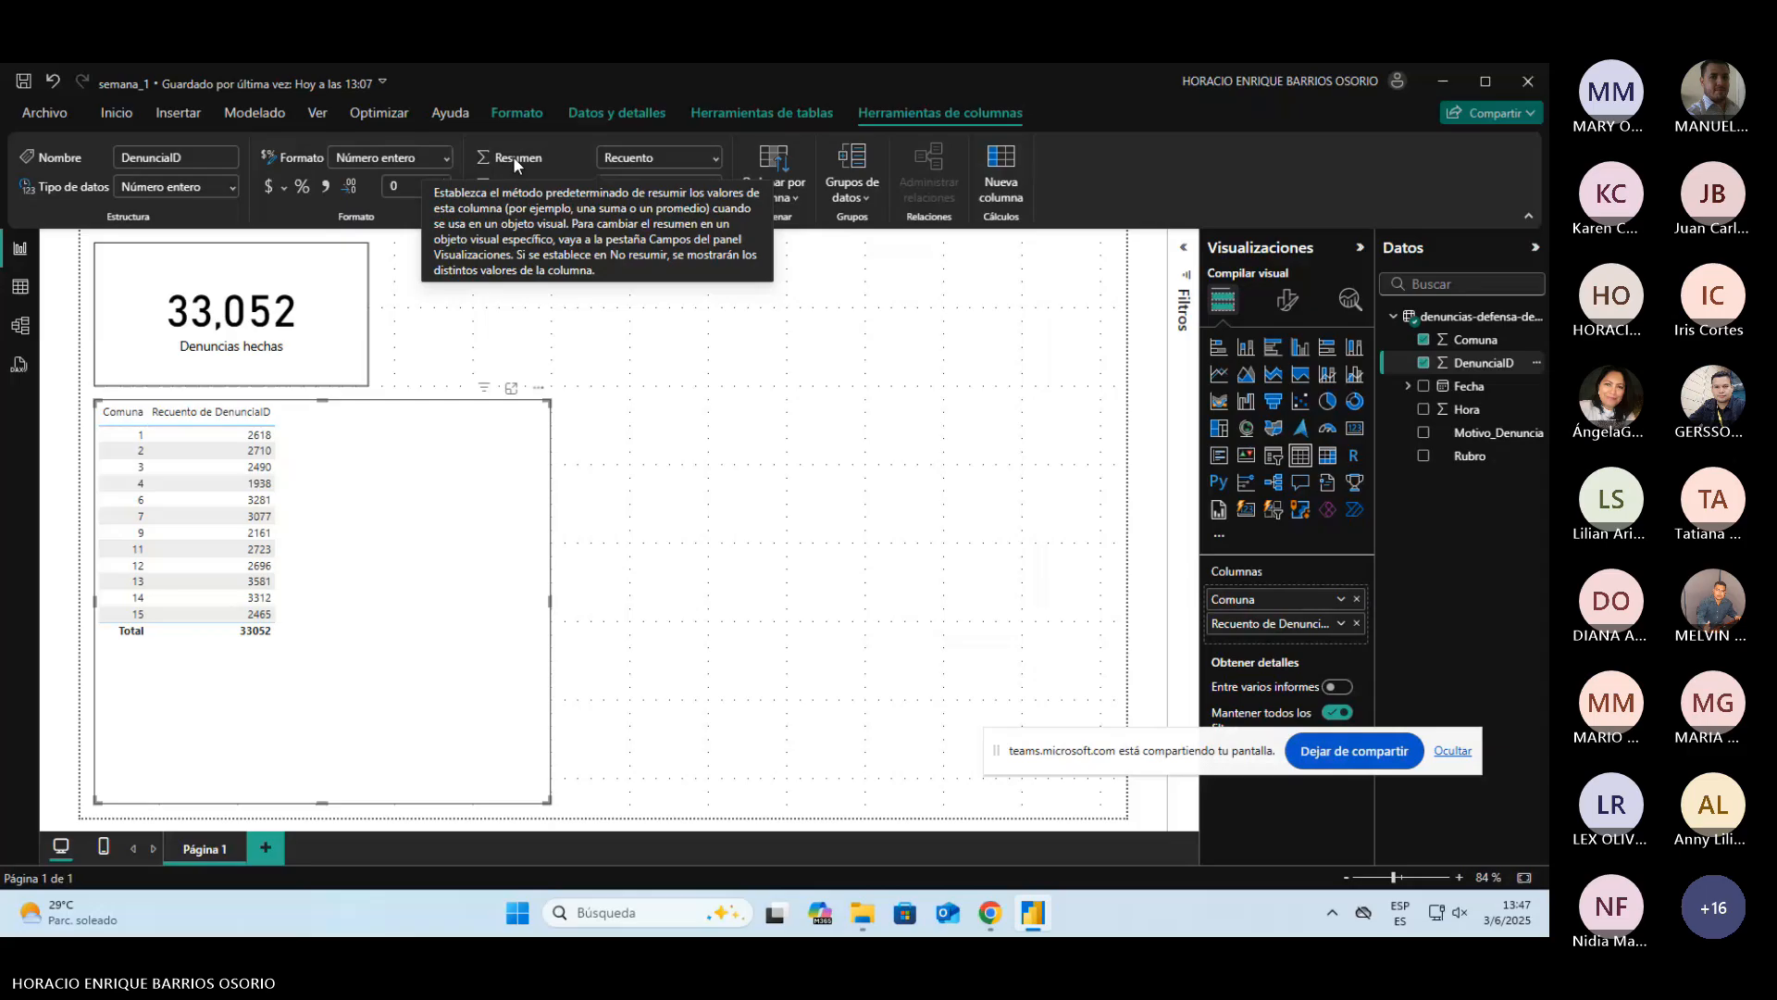
{"action": "left_click", "coordinate": [684, 160]}
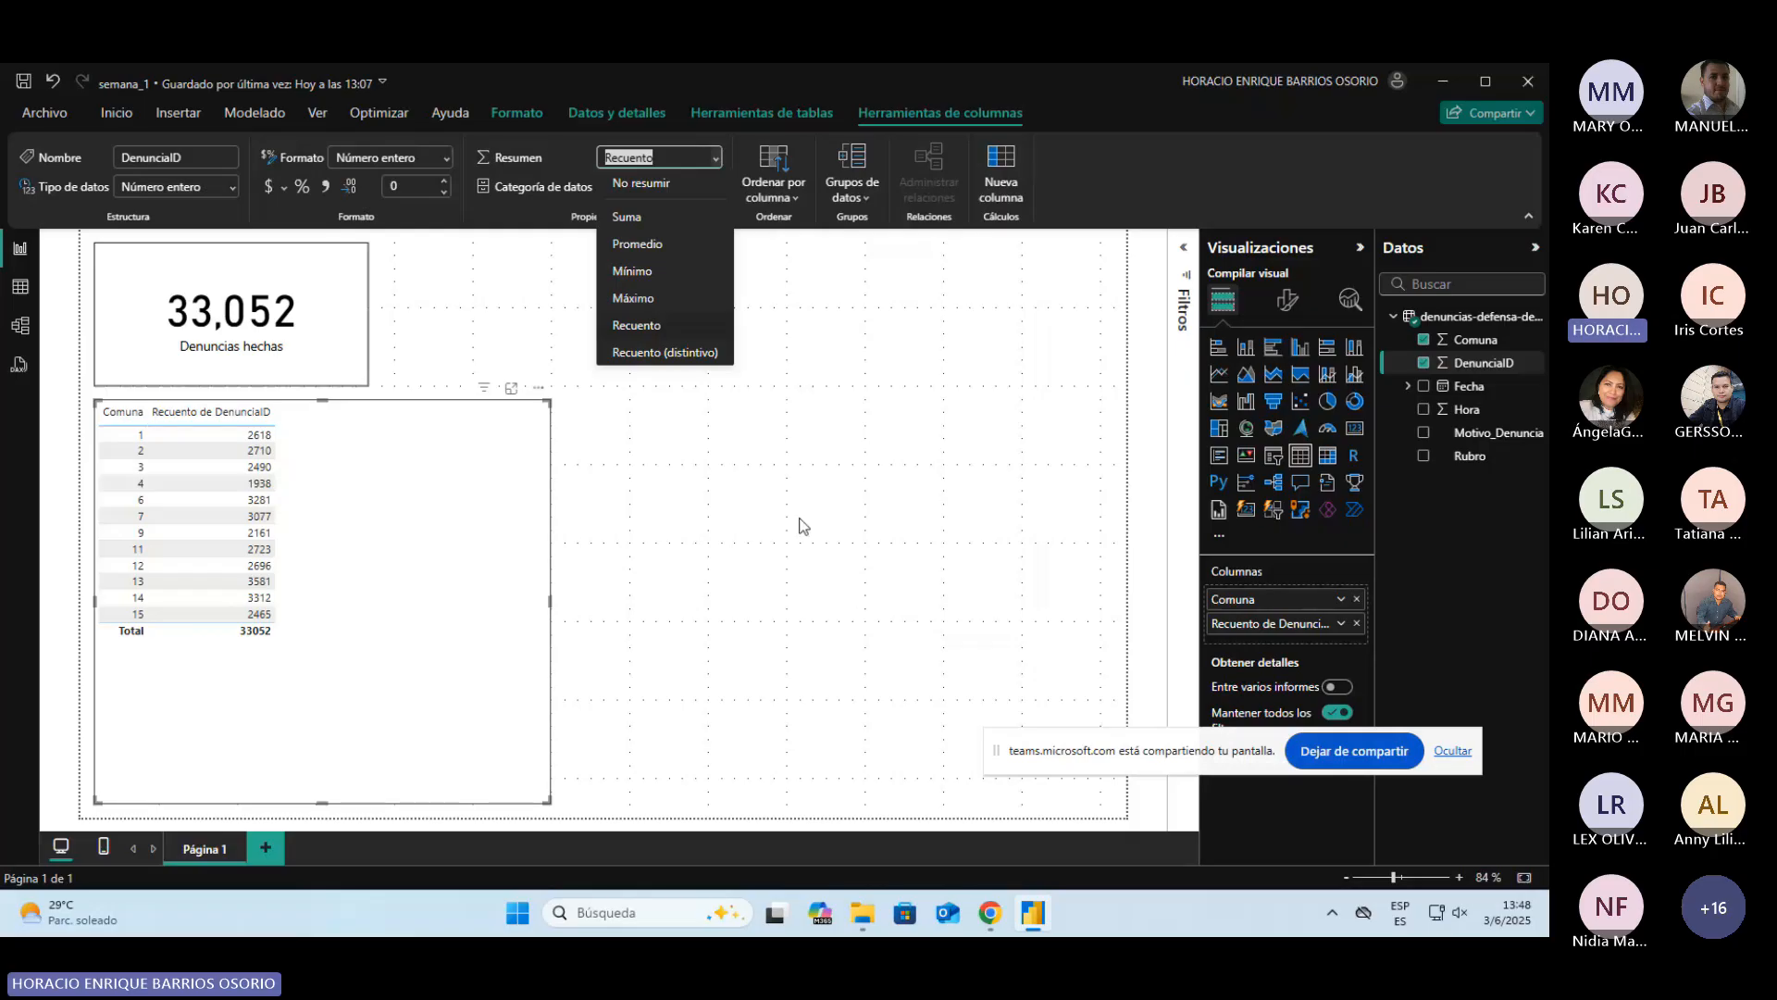
{"action": "left_click", "coordinate": [637, 183]}
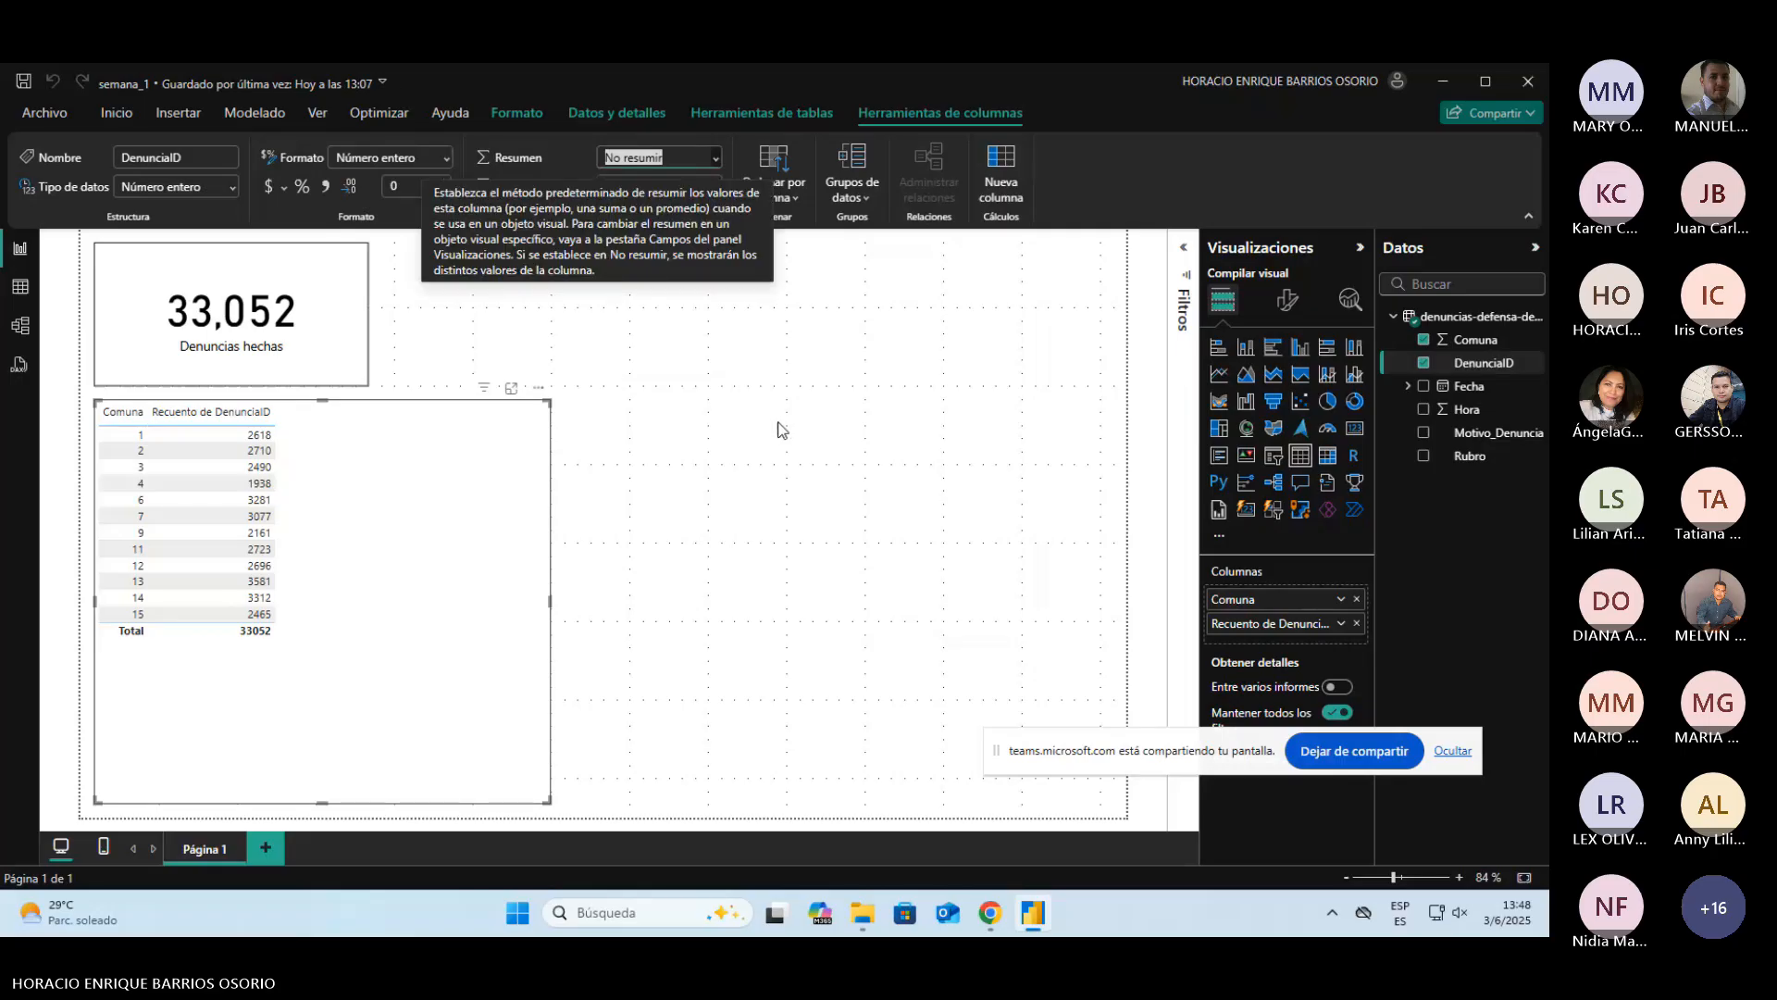
Step: Remove Comuna from the table visual and add it back above the DenunciaID count
{"action": "left_click", "coordinate": [1426, 345]}
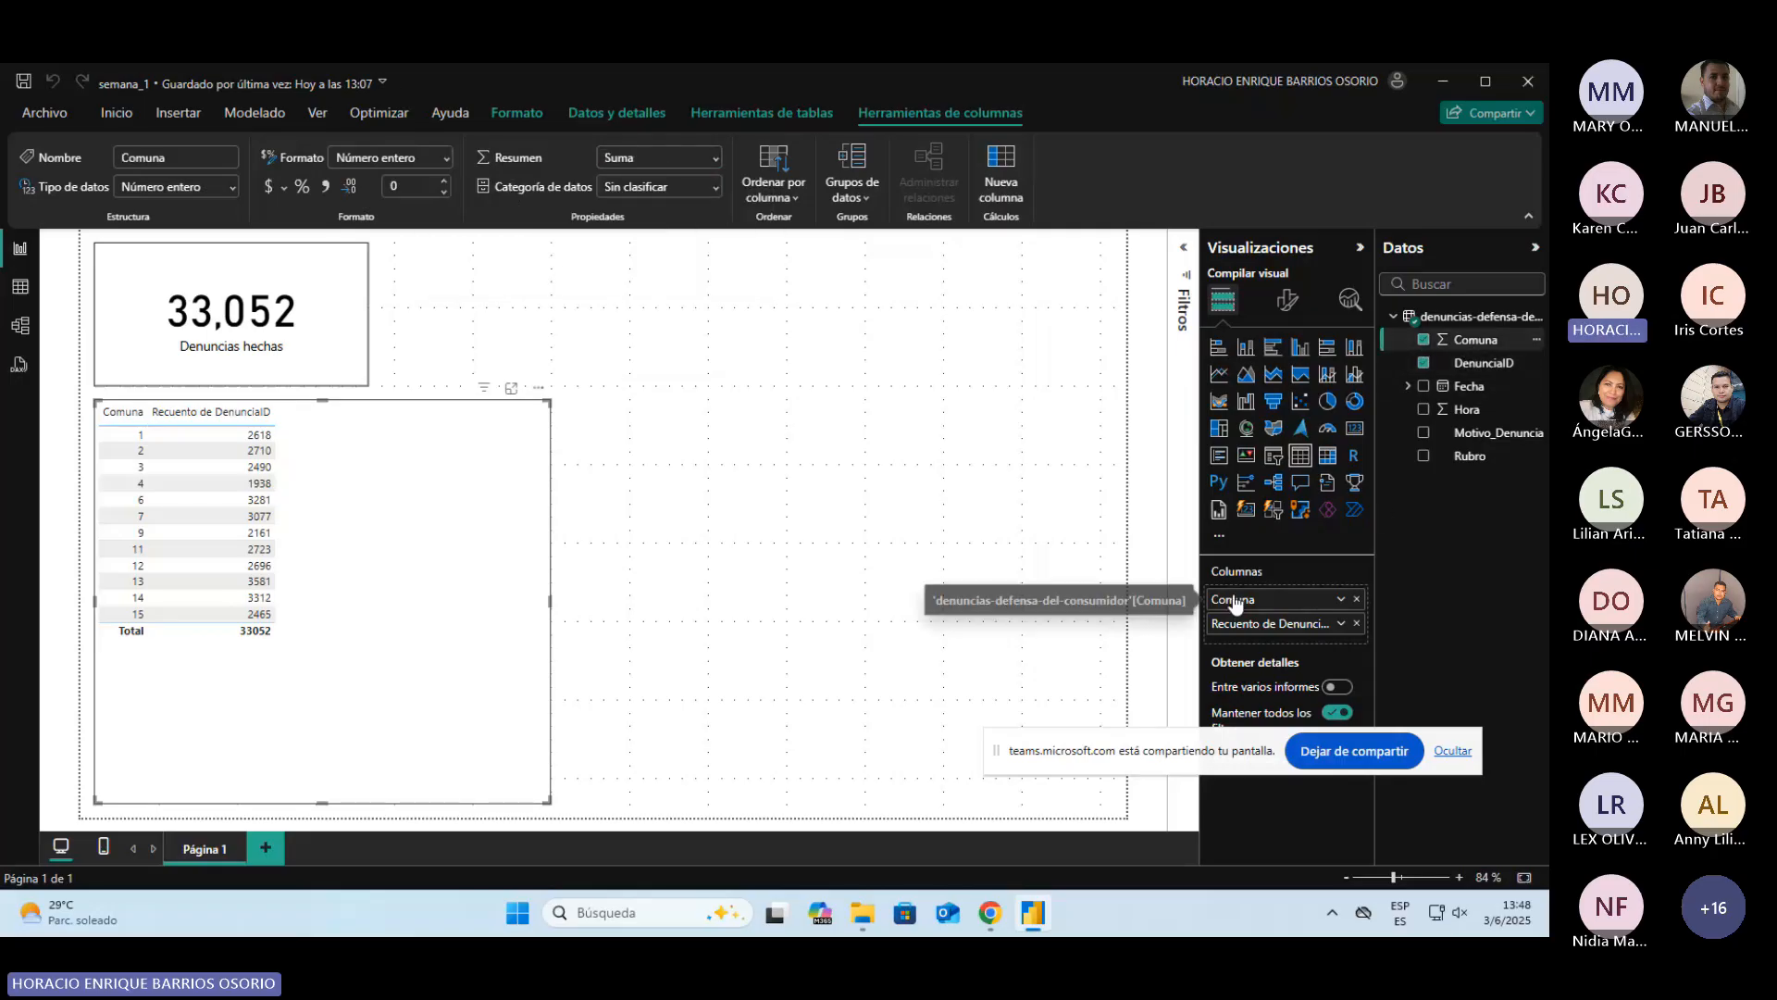
{"action": "left_click", "coordinate": [1357, 598]}
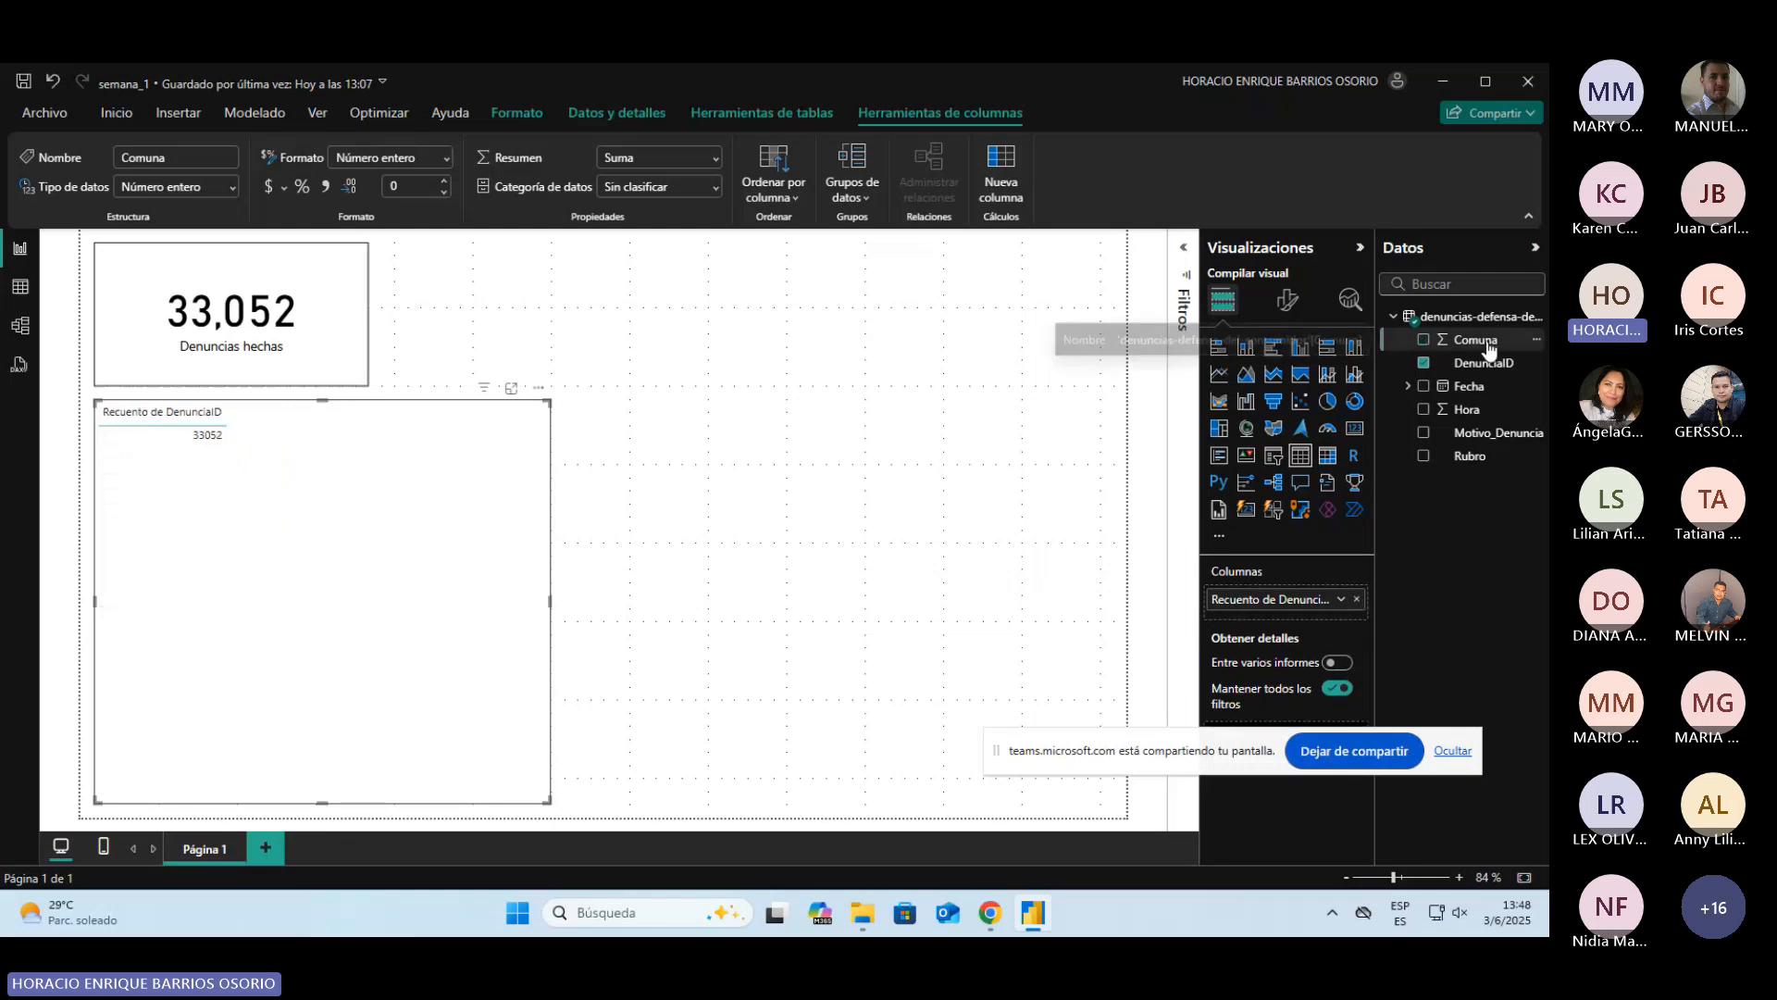
{"action": "left_click_drag", "start_coordinate": [1476, 340], "coordinate": [1295, 587]}
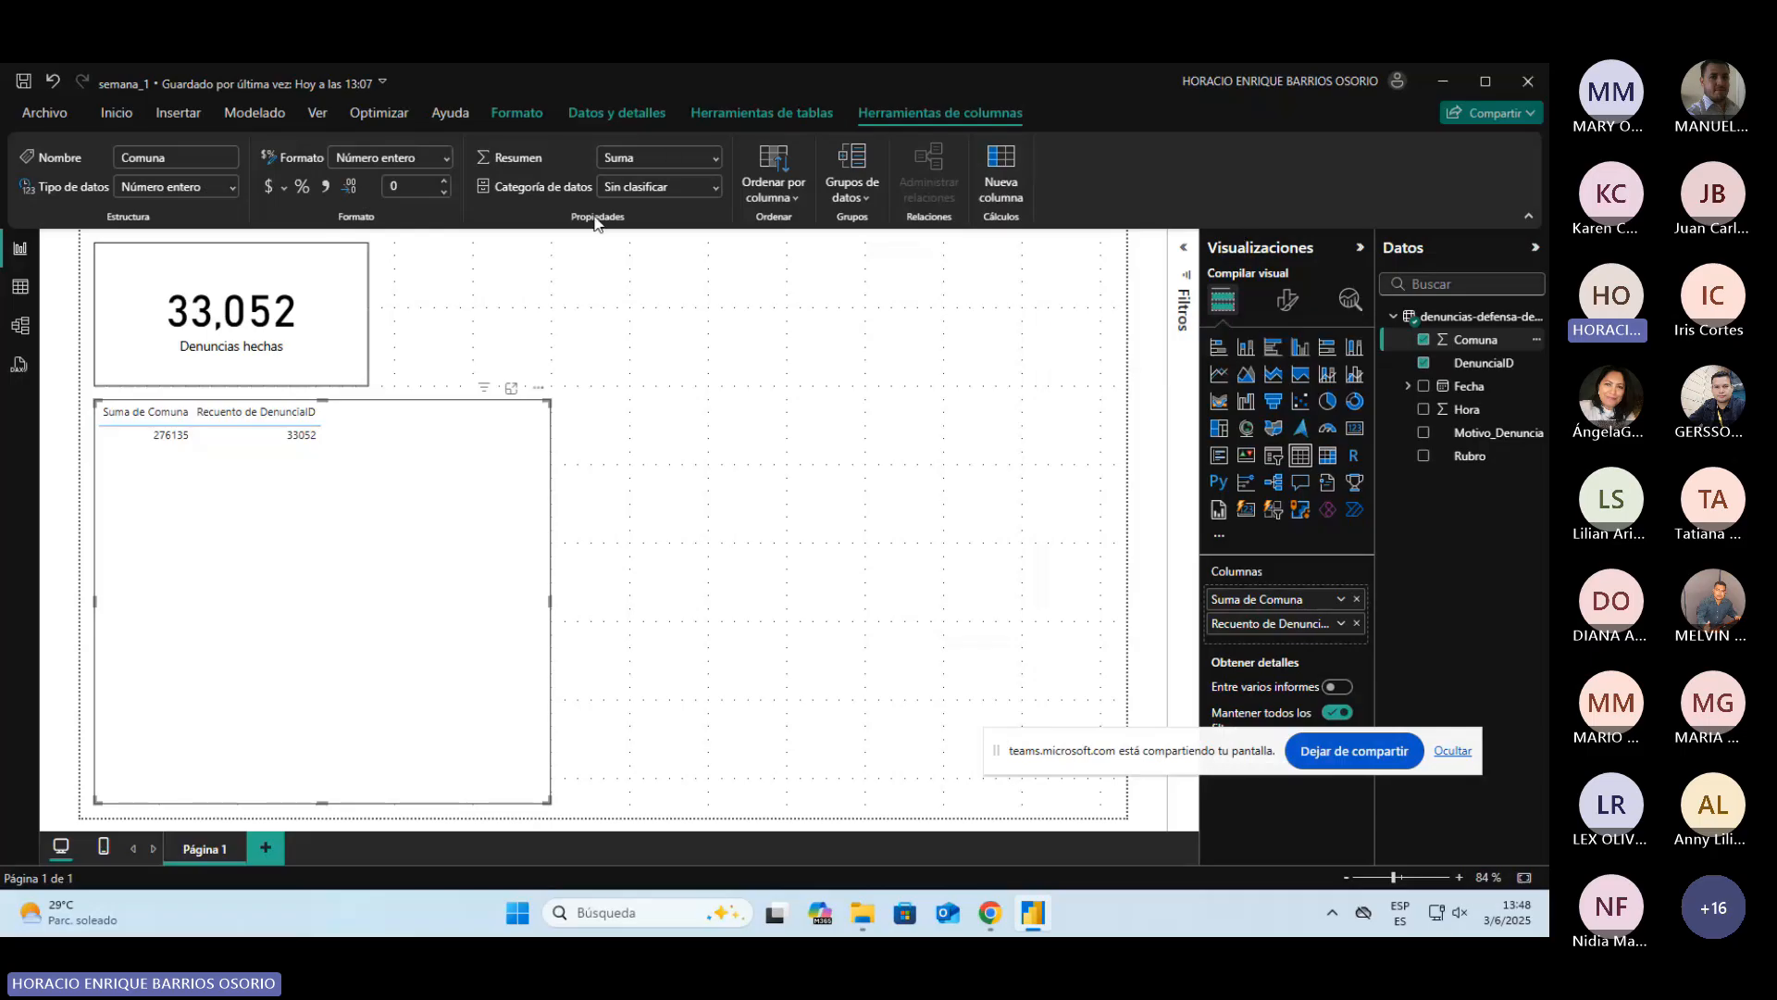
Step: Set the default summarization (Resumen) of the Comuna column to No resumir and deselect the table visual
{"action": "left_click", "coordinate": [717, 160]}
{"action": "left_click", "coordinate": [671, 185]}
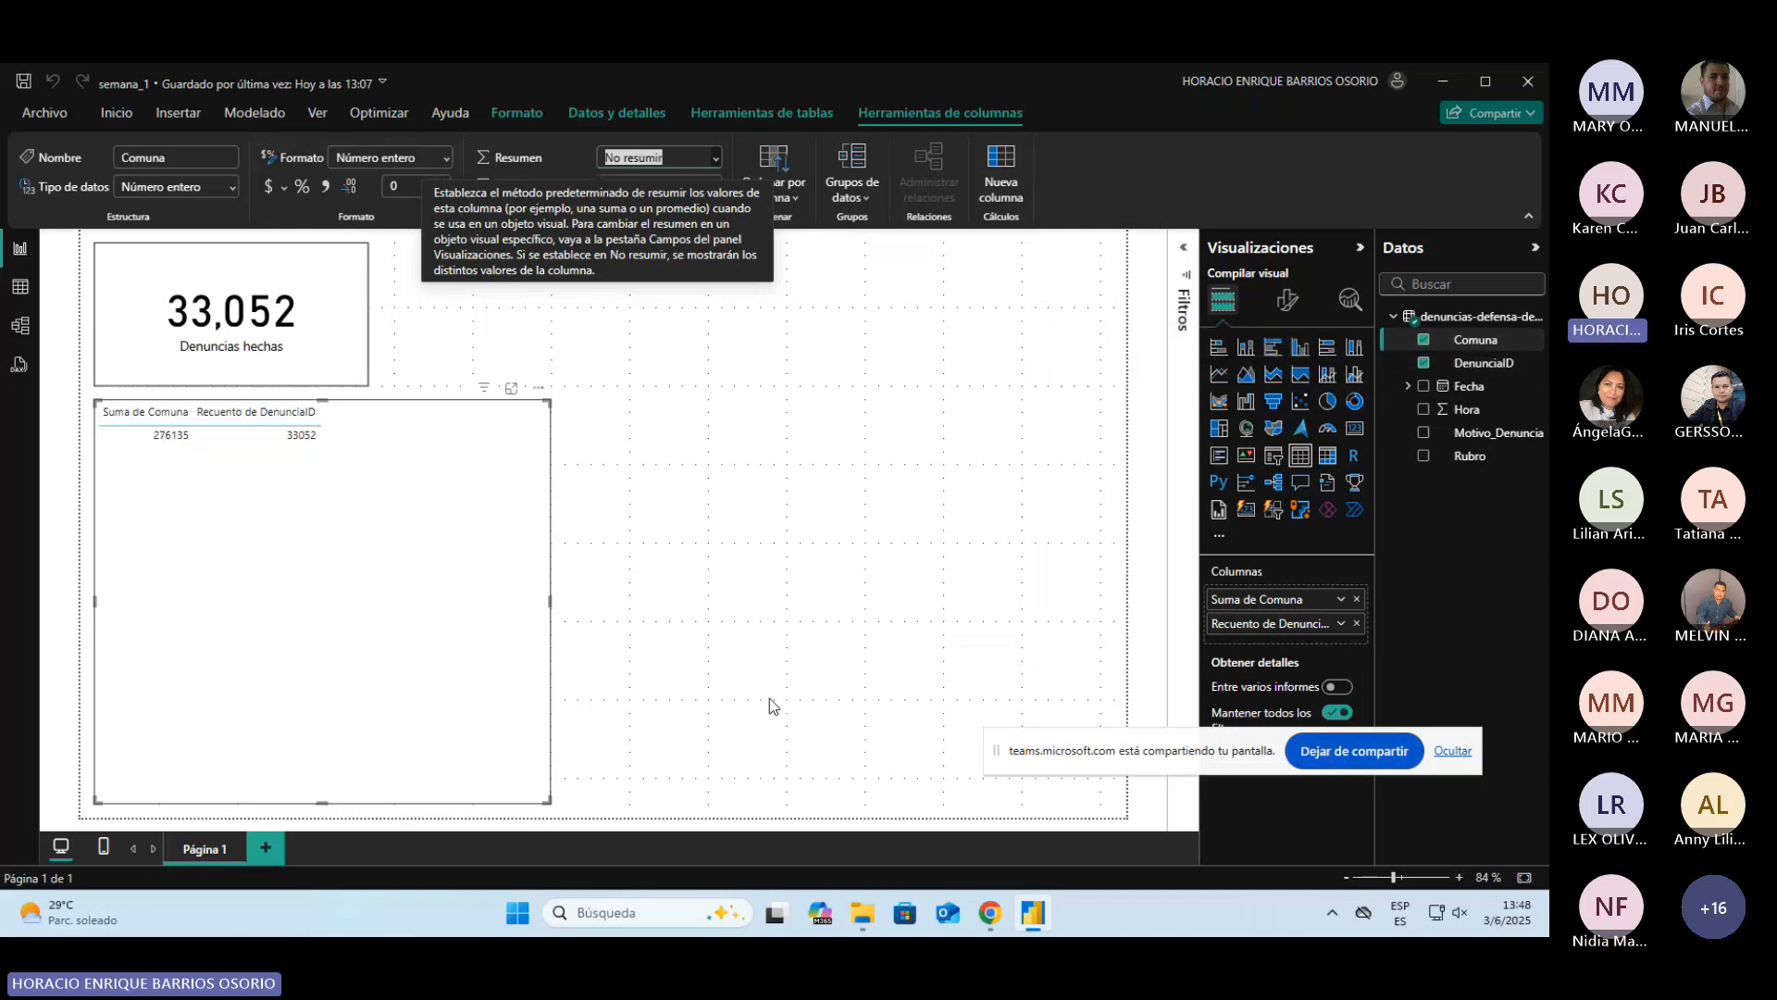
{"action": "left_click", "coordinate": [793, 329]}
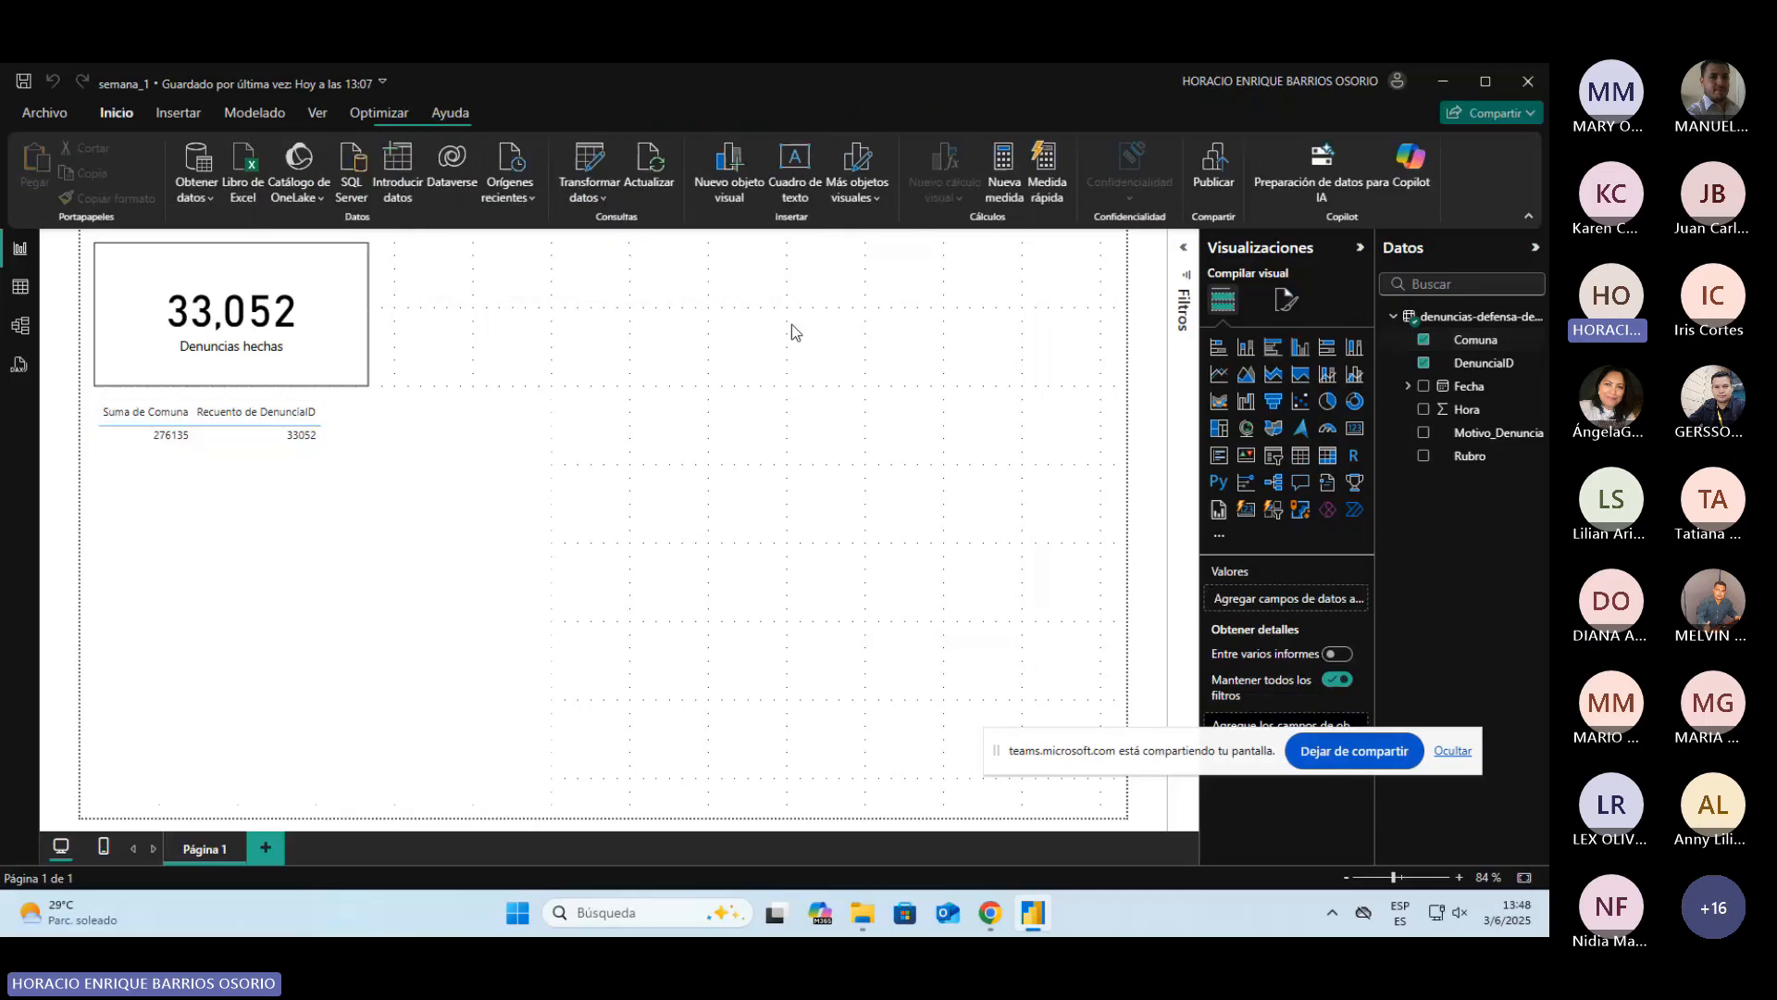
Step: Change the summed Comuna field in the table visual to No resumir
{"action": "left_click", "coordinate": [519, 445]}
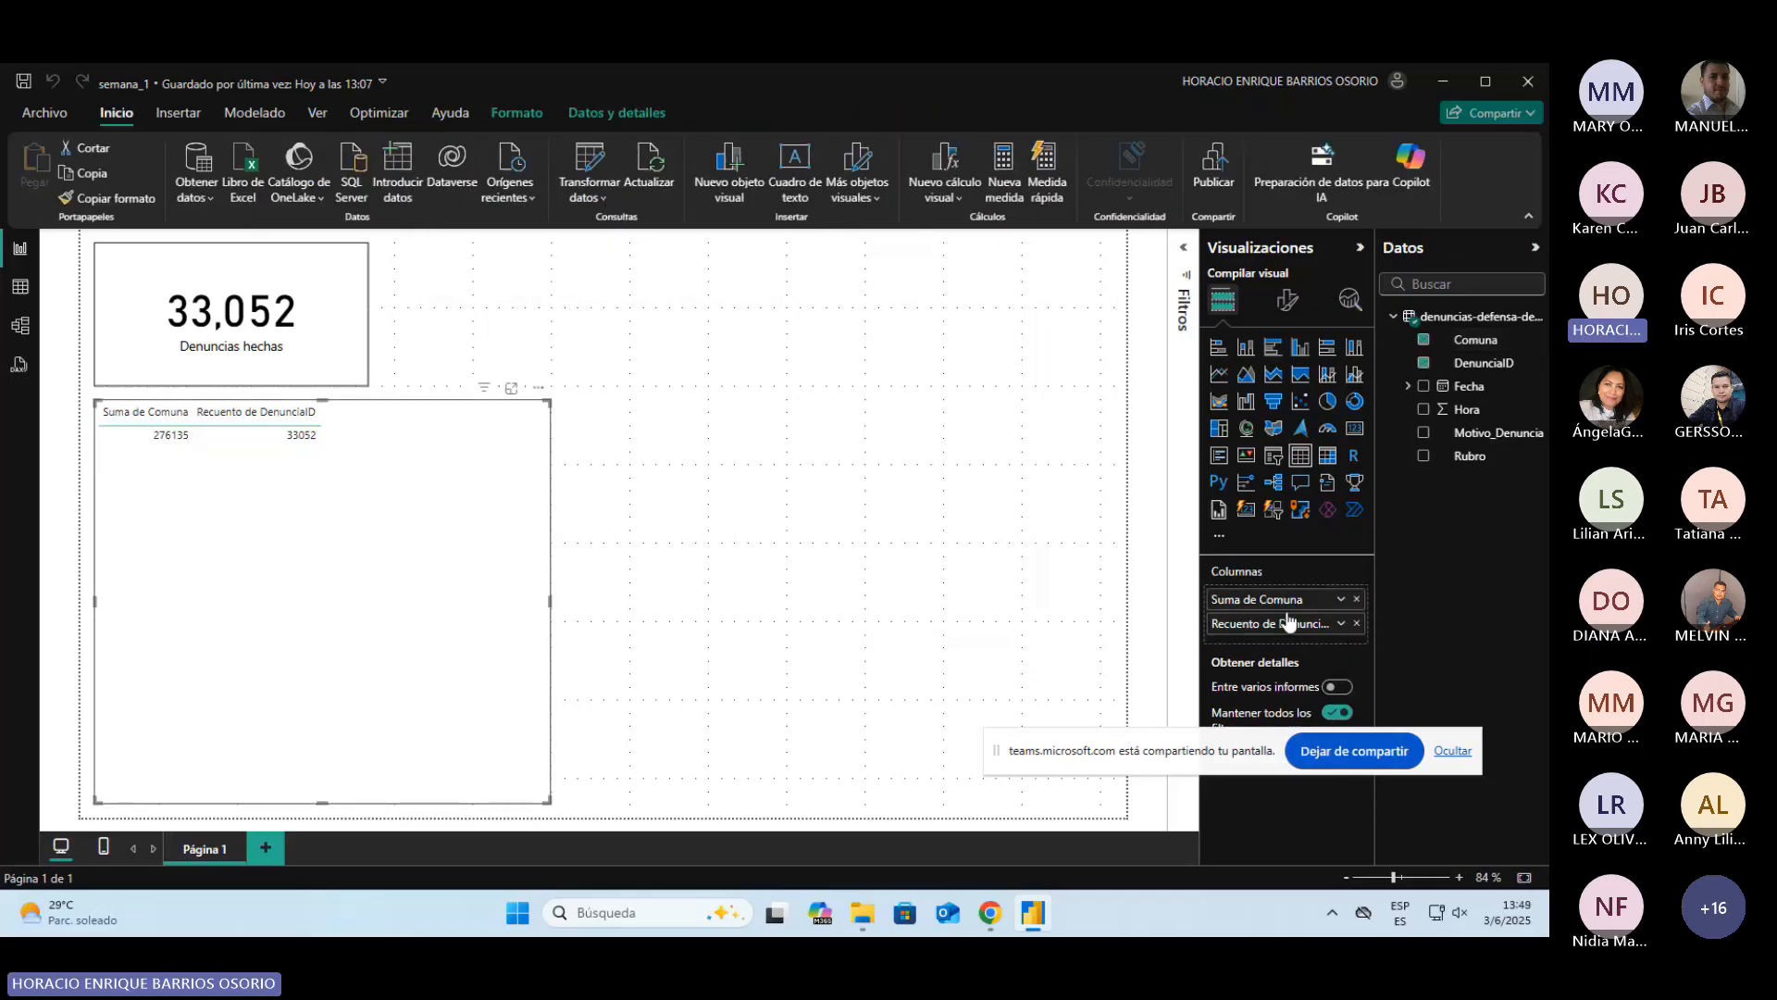
{"action": "left_click", "coordinate": [1339, 598]}
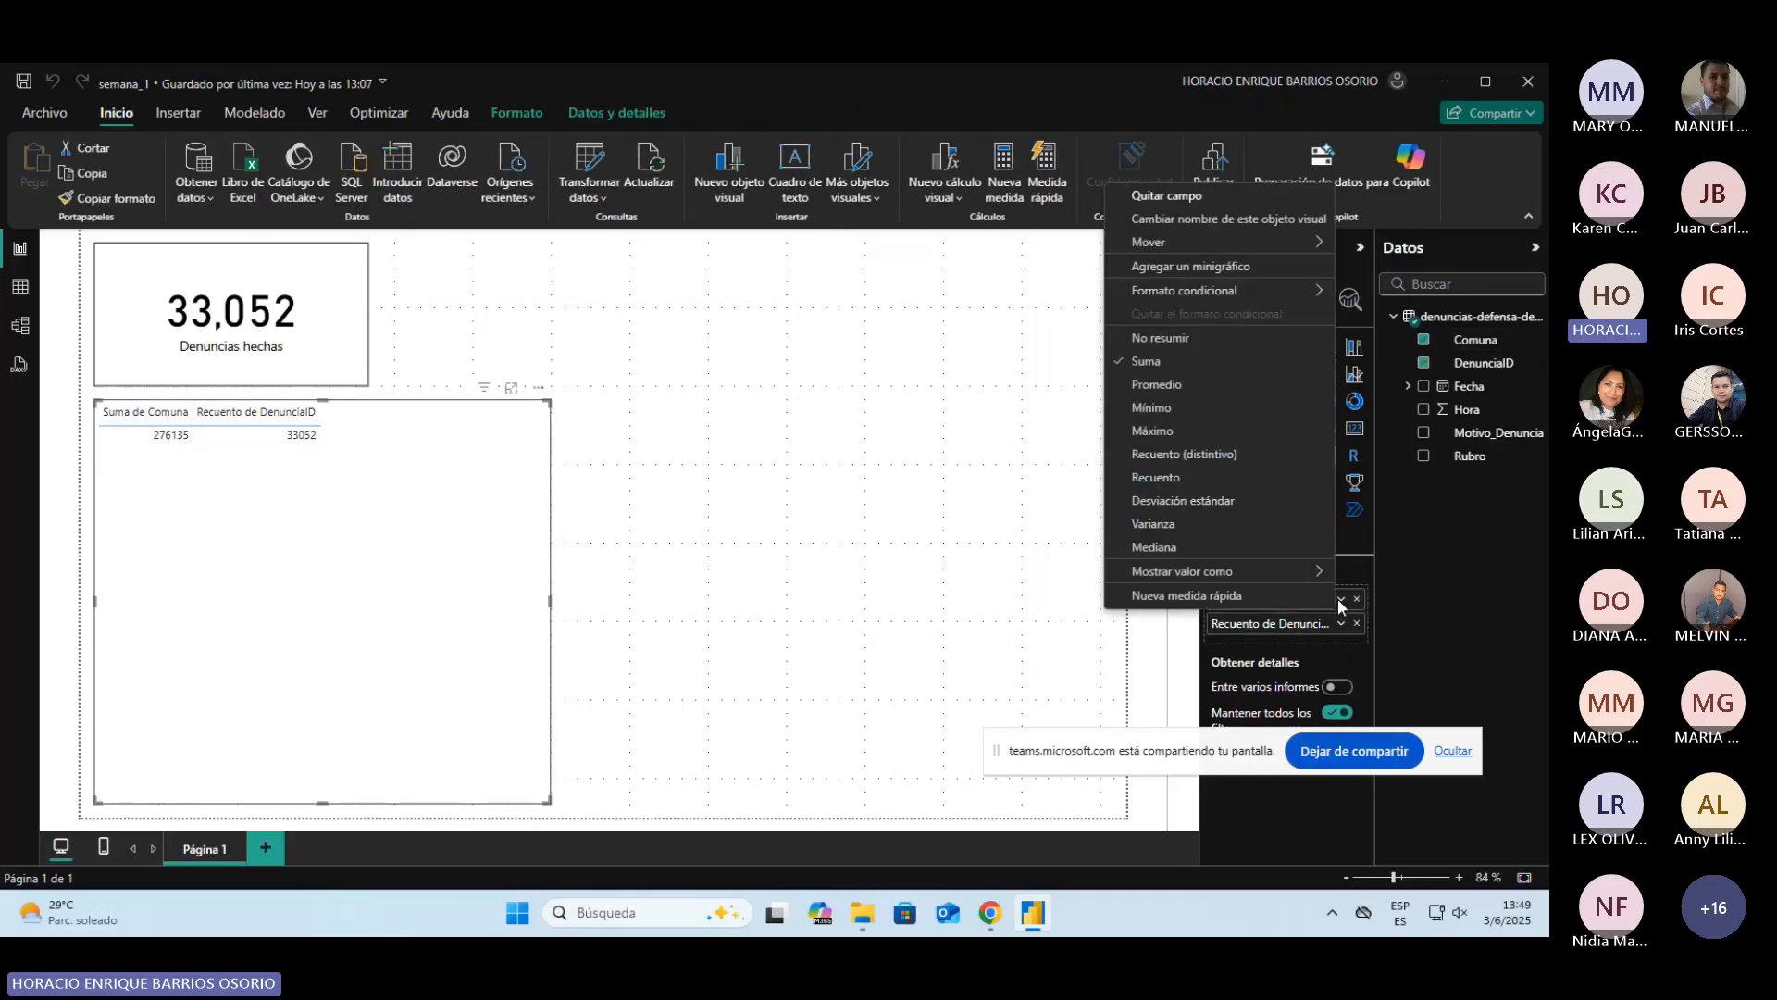
{"action": "left_click", "coordinate": [1193, 338]}
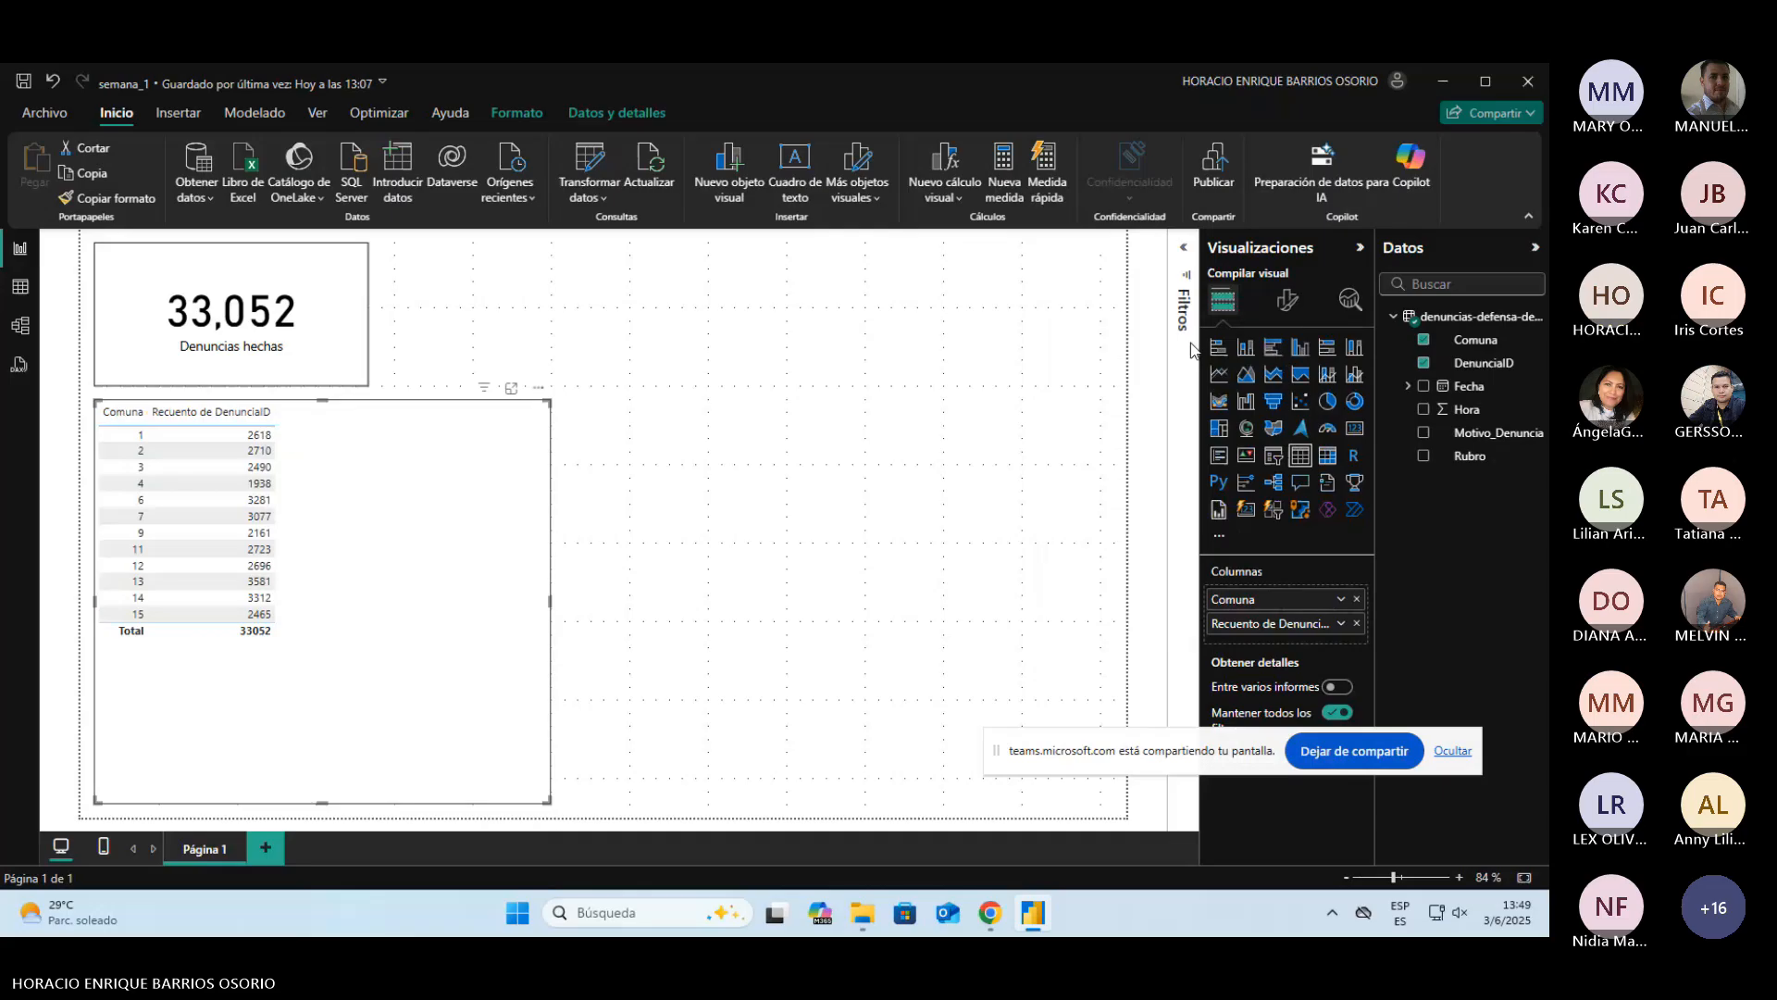
Step: Rename the DenunciaID count field in the table visual to Denuncias hechas
{"action": "left_click", "coordinate": [1343, 625]}
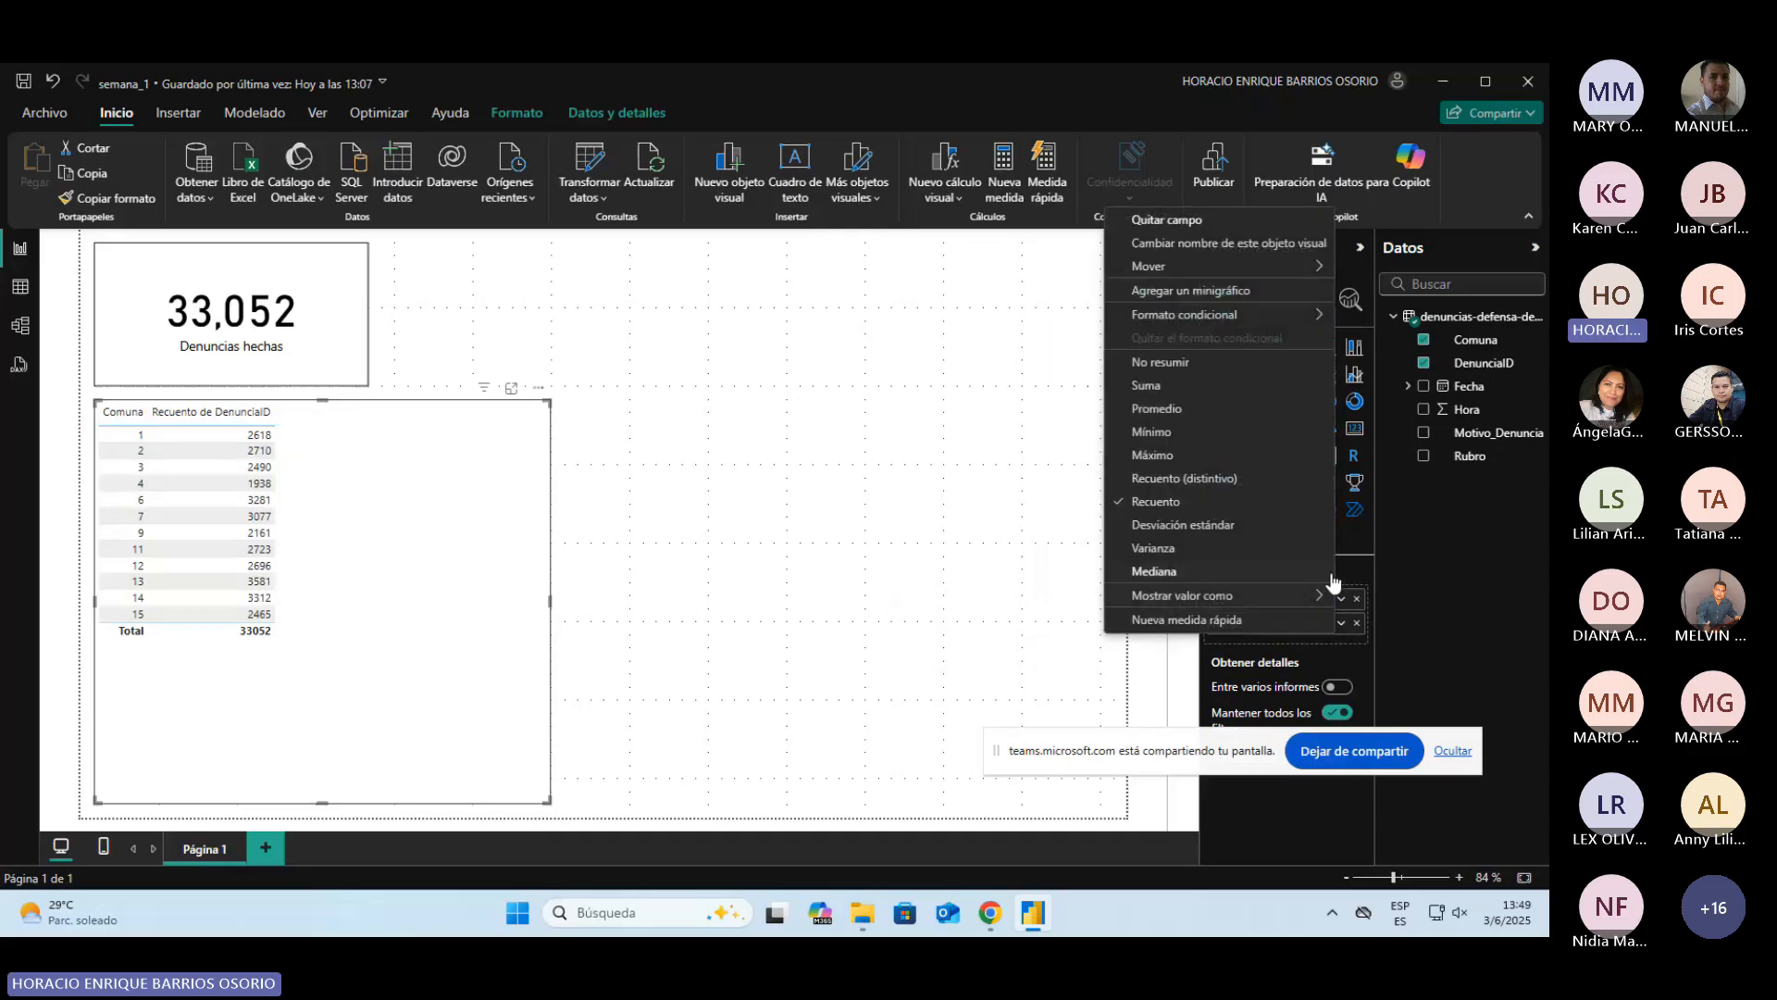
{"action": "left_click", "coordinate": [1206, 242]}
{"action": "key", "text": "Home"}
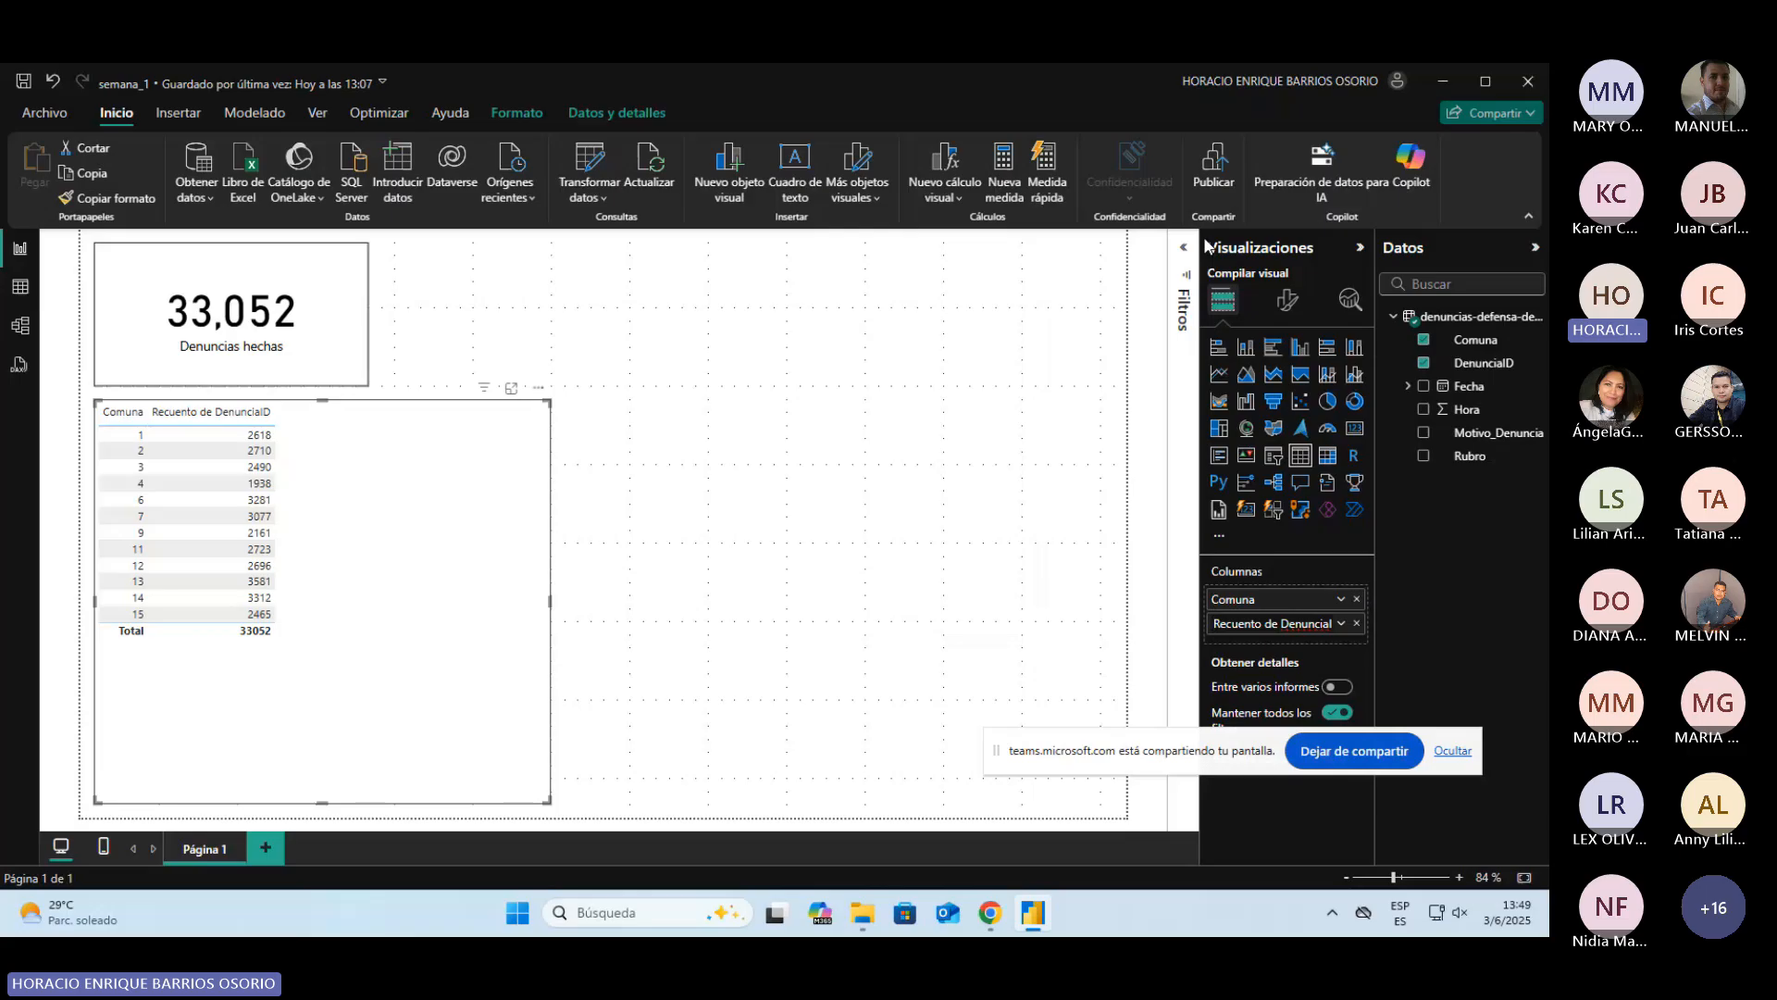
{"action": "key", "text": "shift+End"}
{"action": "type", "text": "Denuncias hecha"}
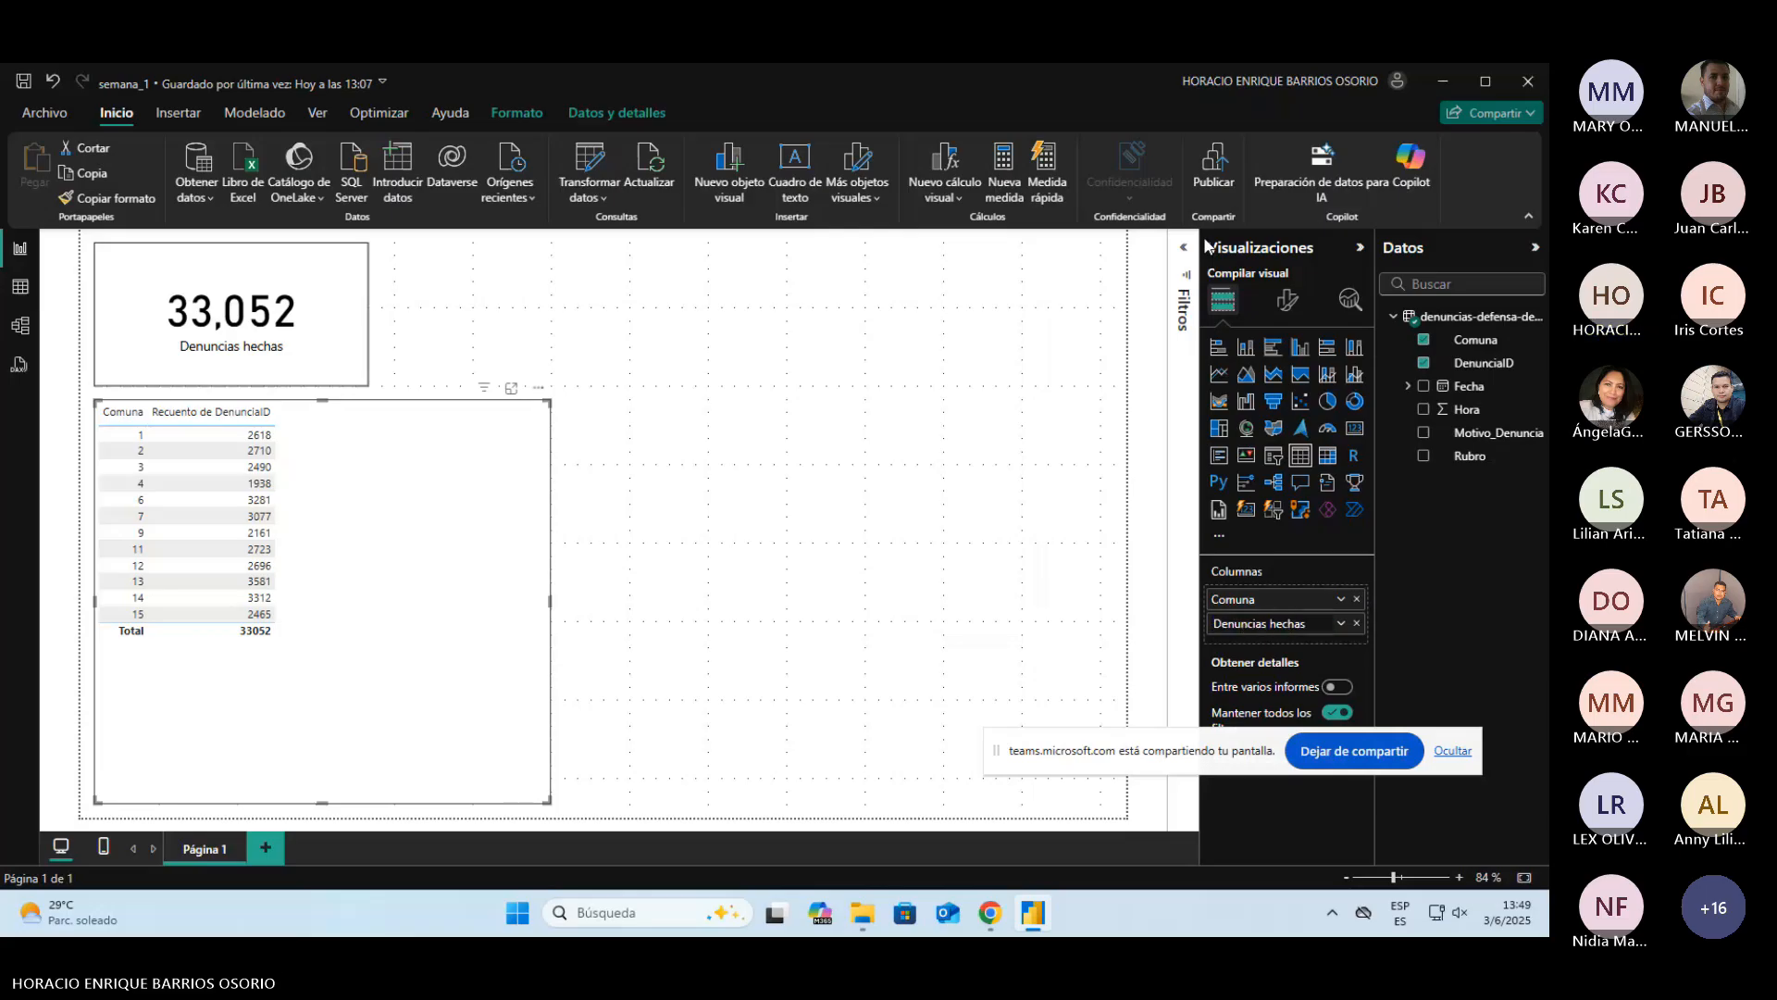
{"action": "key", "text": "Return"}
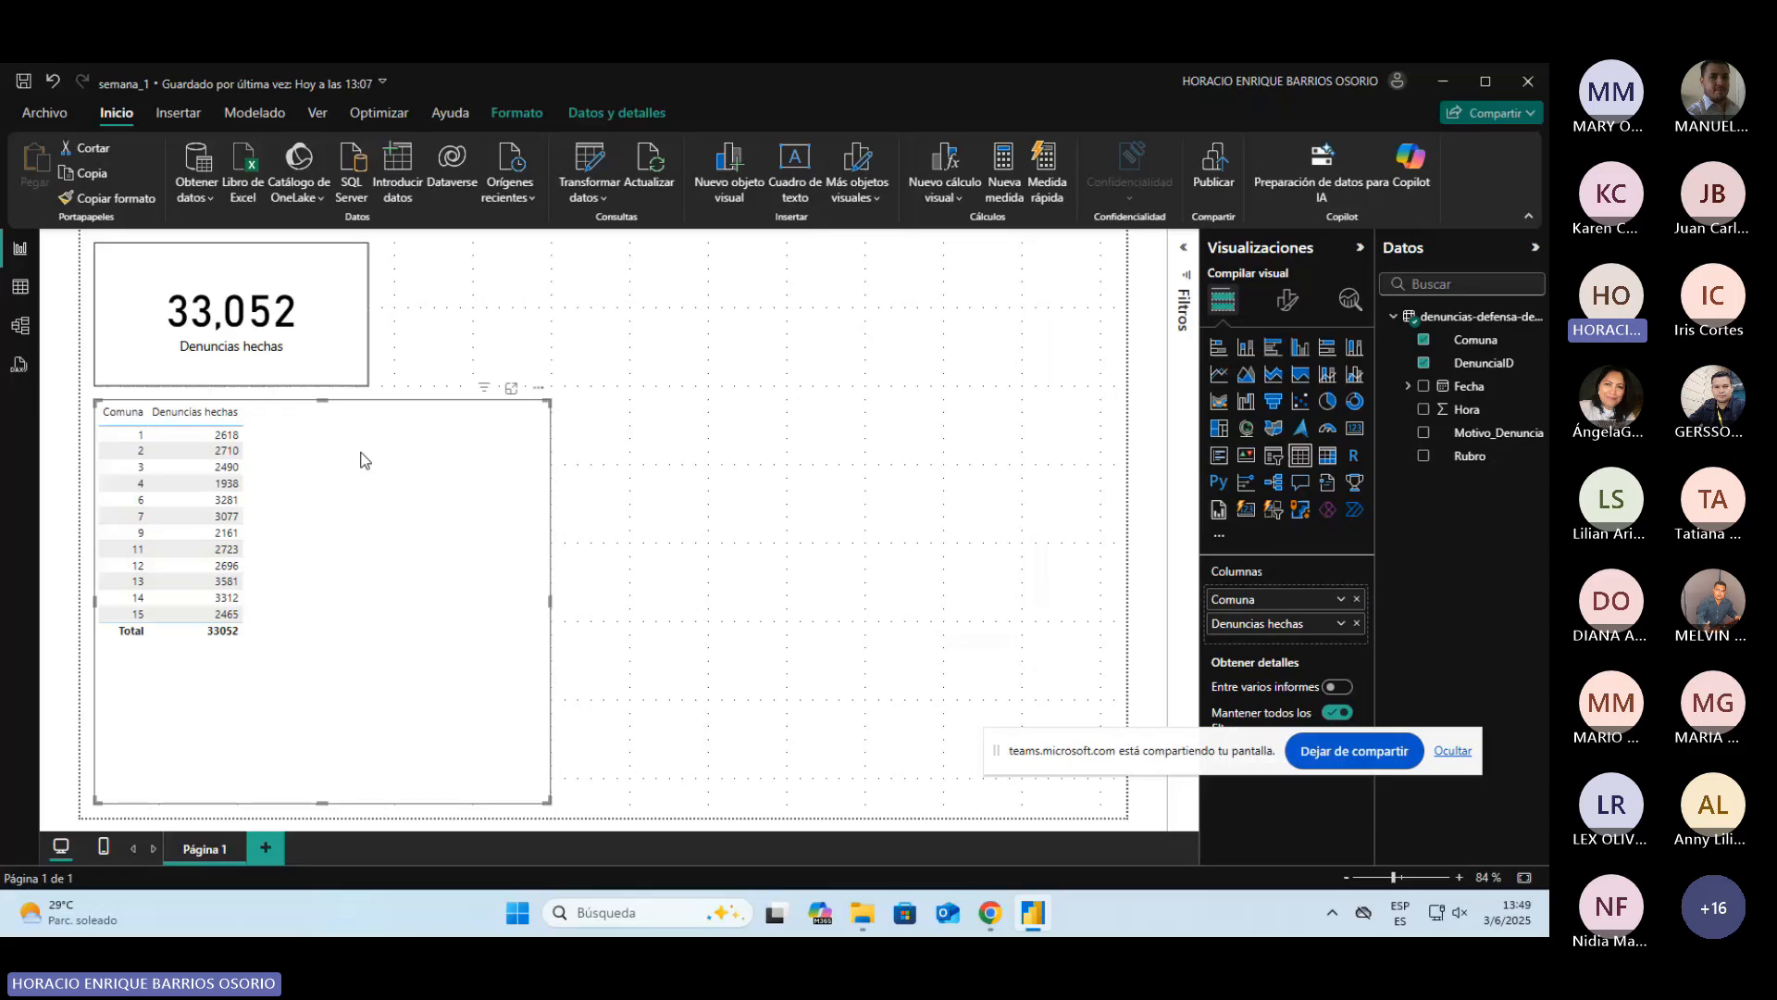
Step: Examine the complaints per Comuna table in focus mode and compare its total with the Denuncias hechas card
{"action": "left_click", "coordinate": [511, 388]}
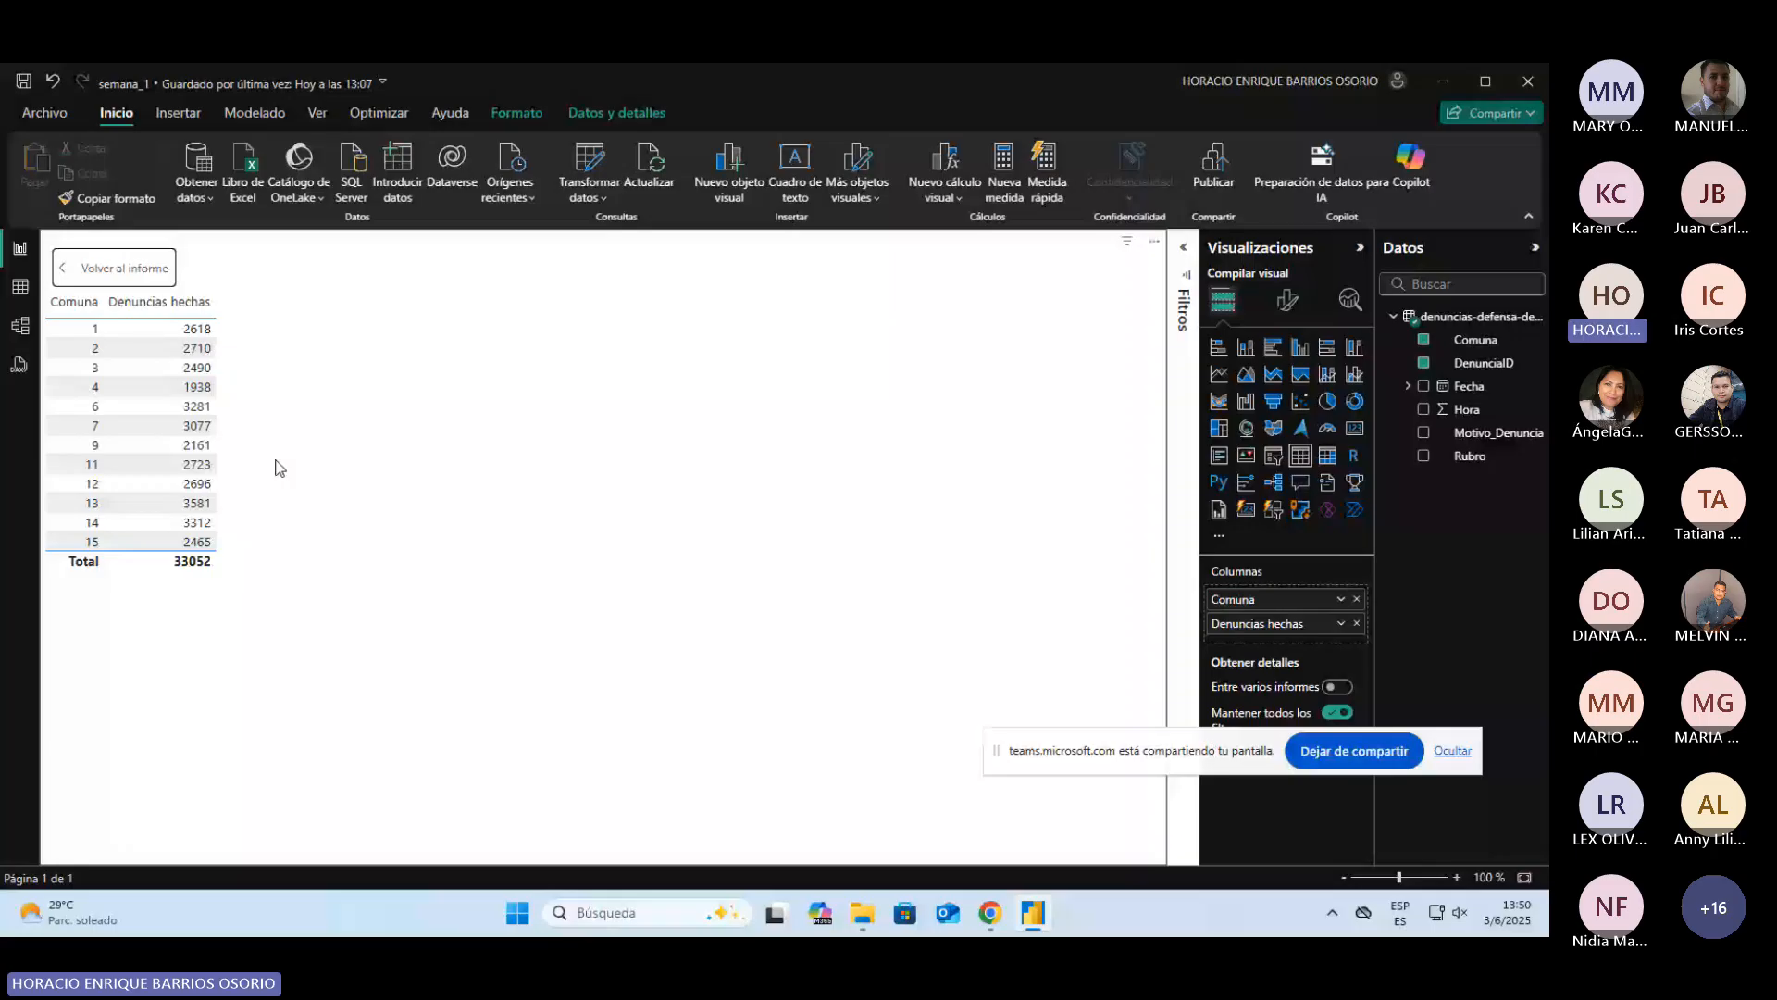
{"action": "left_click", "coordinate": [71, 280]}
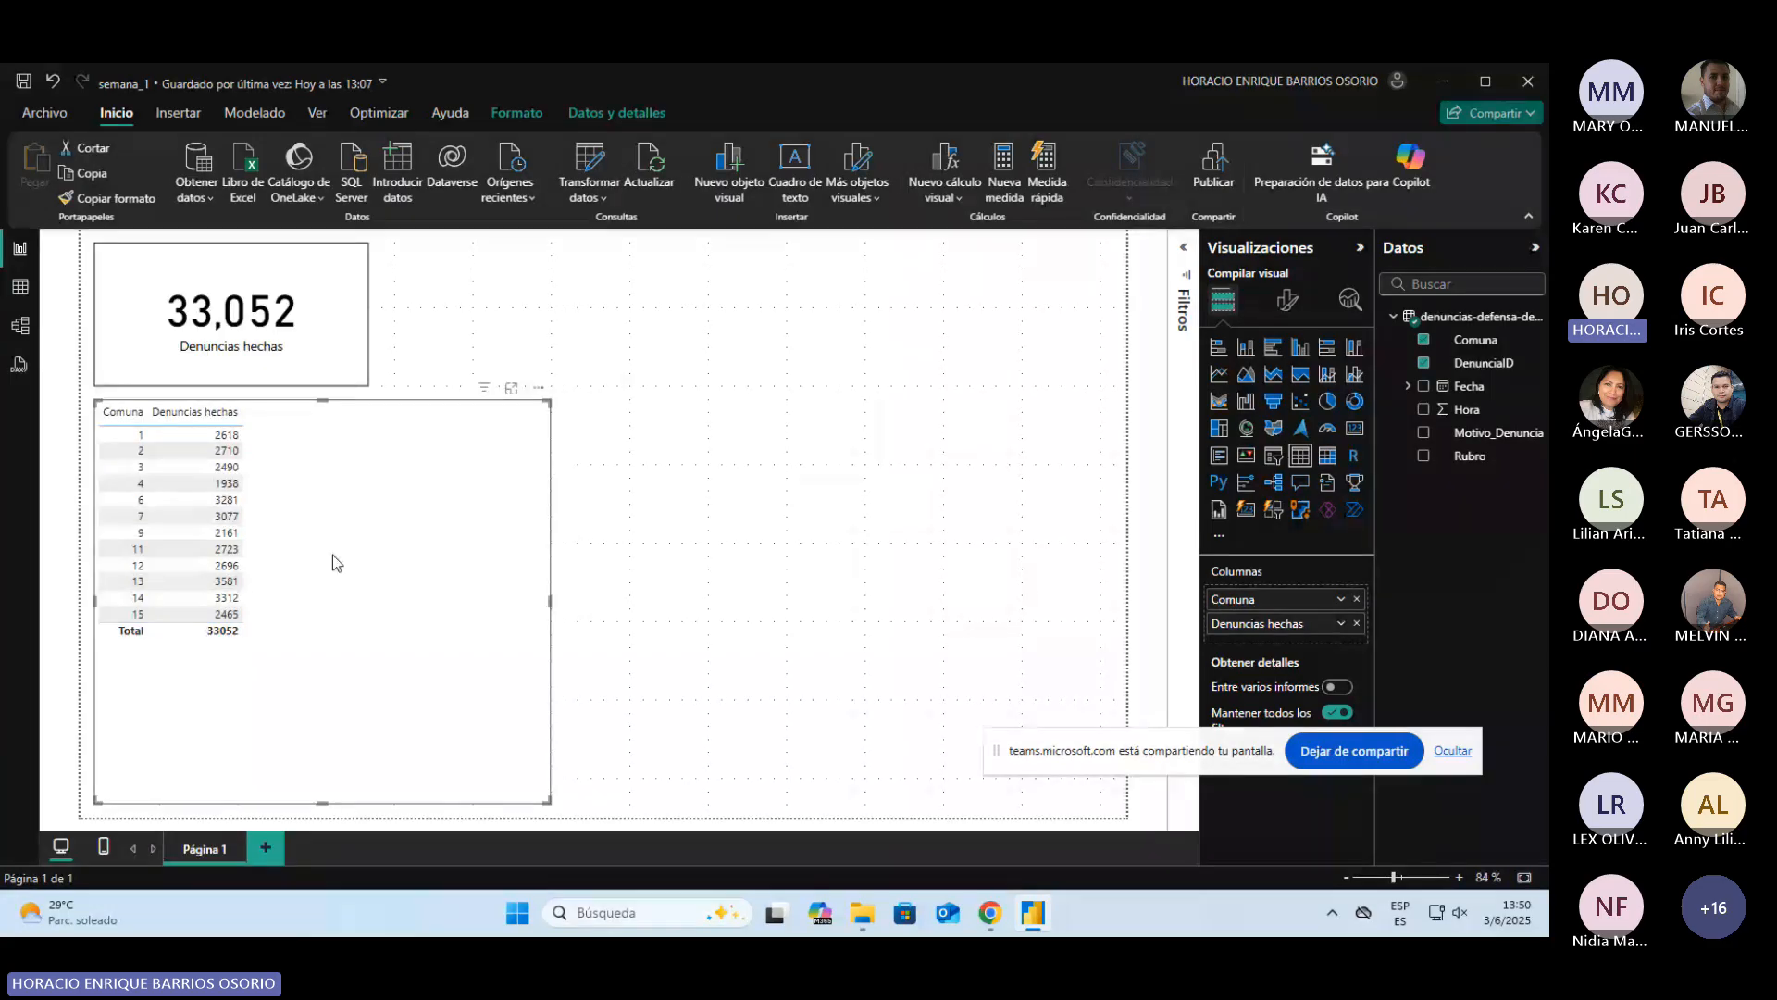
{"action": "left_click", "coordinate": [511, 388]}
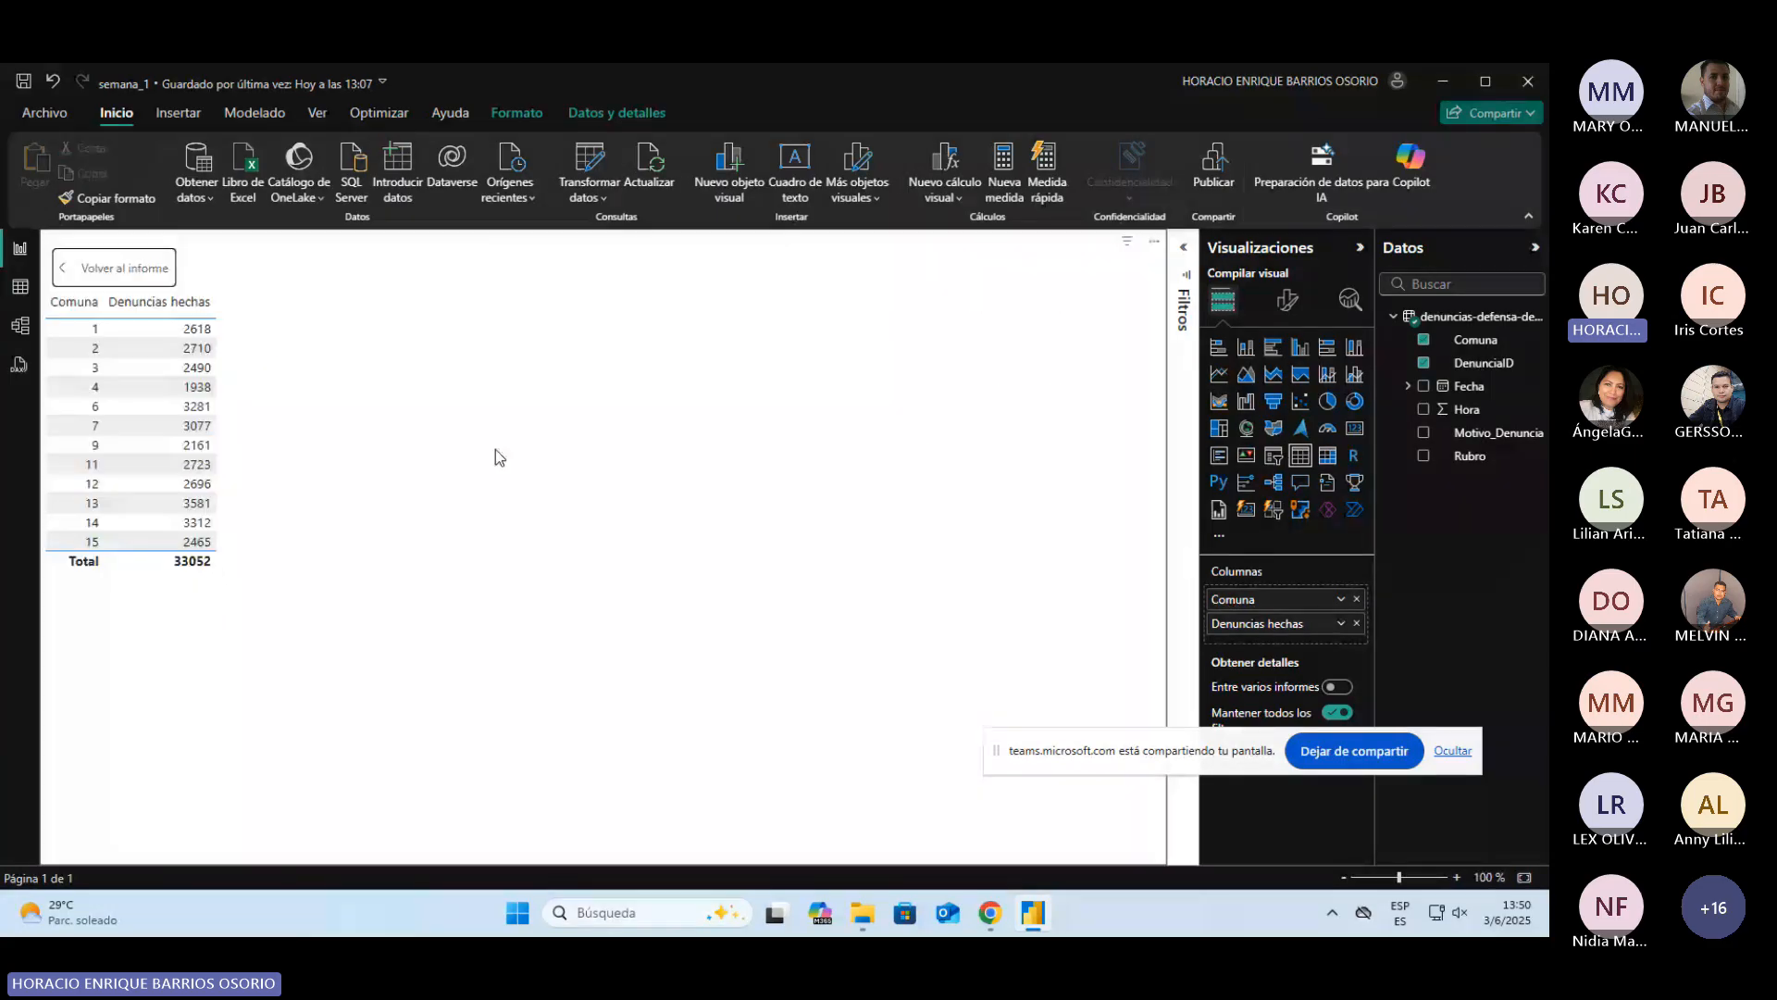
{"action": "key", "text": "Escape"}
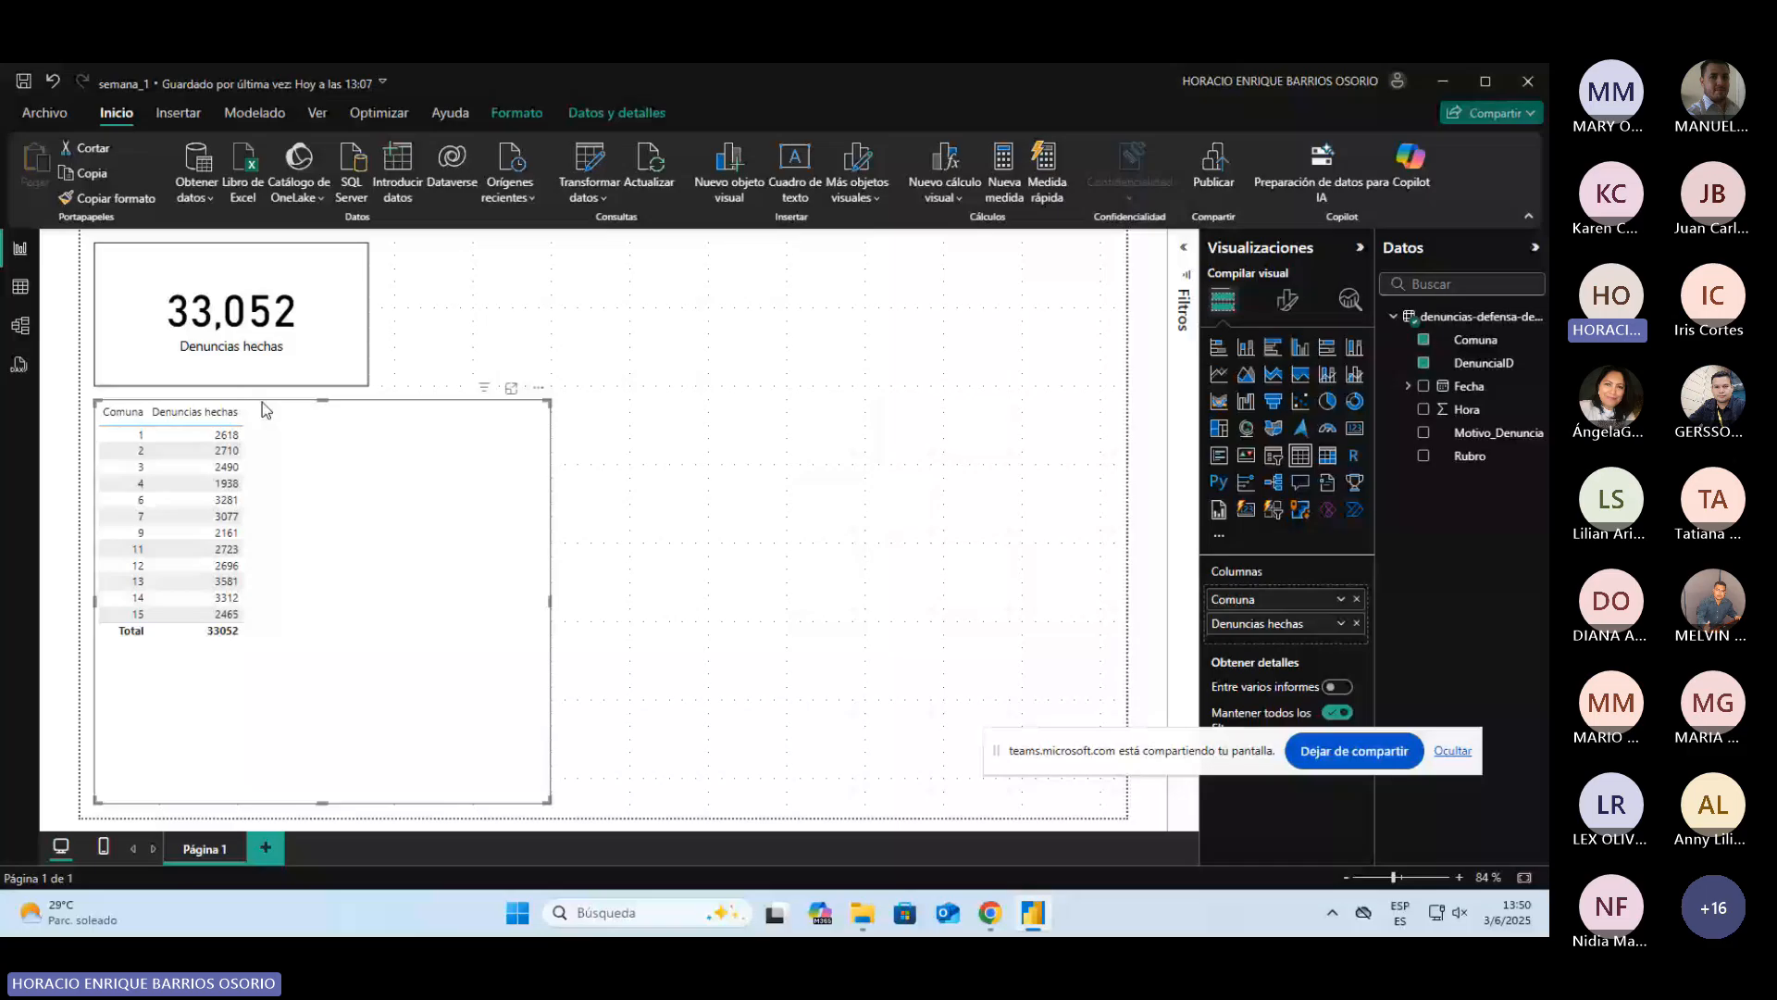
{"action": "key", "text": "ctrl+shift+f"}
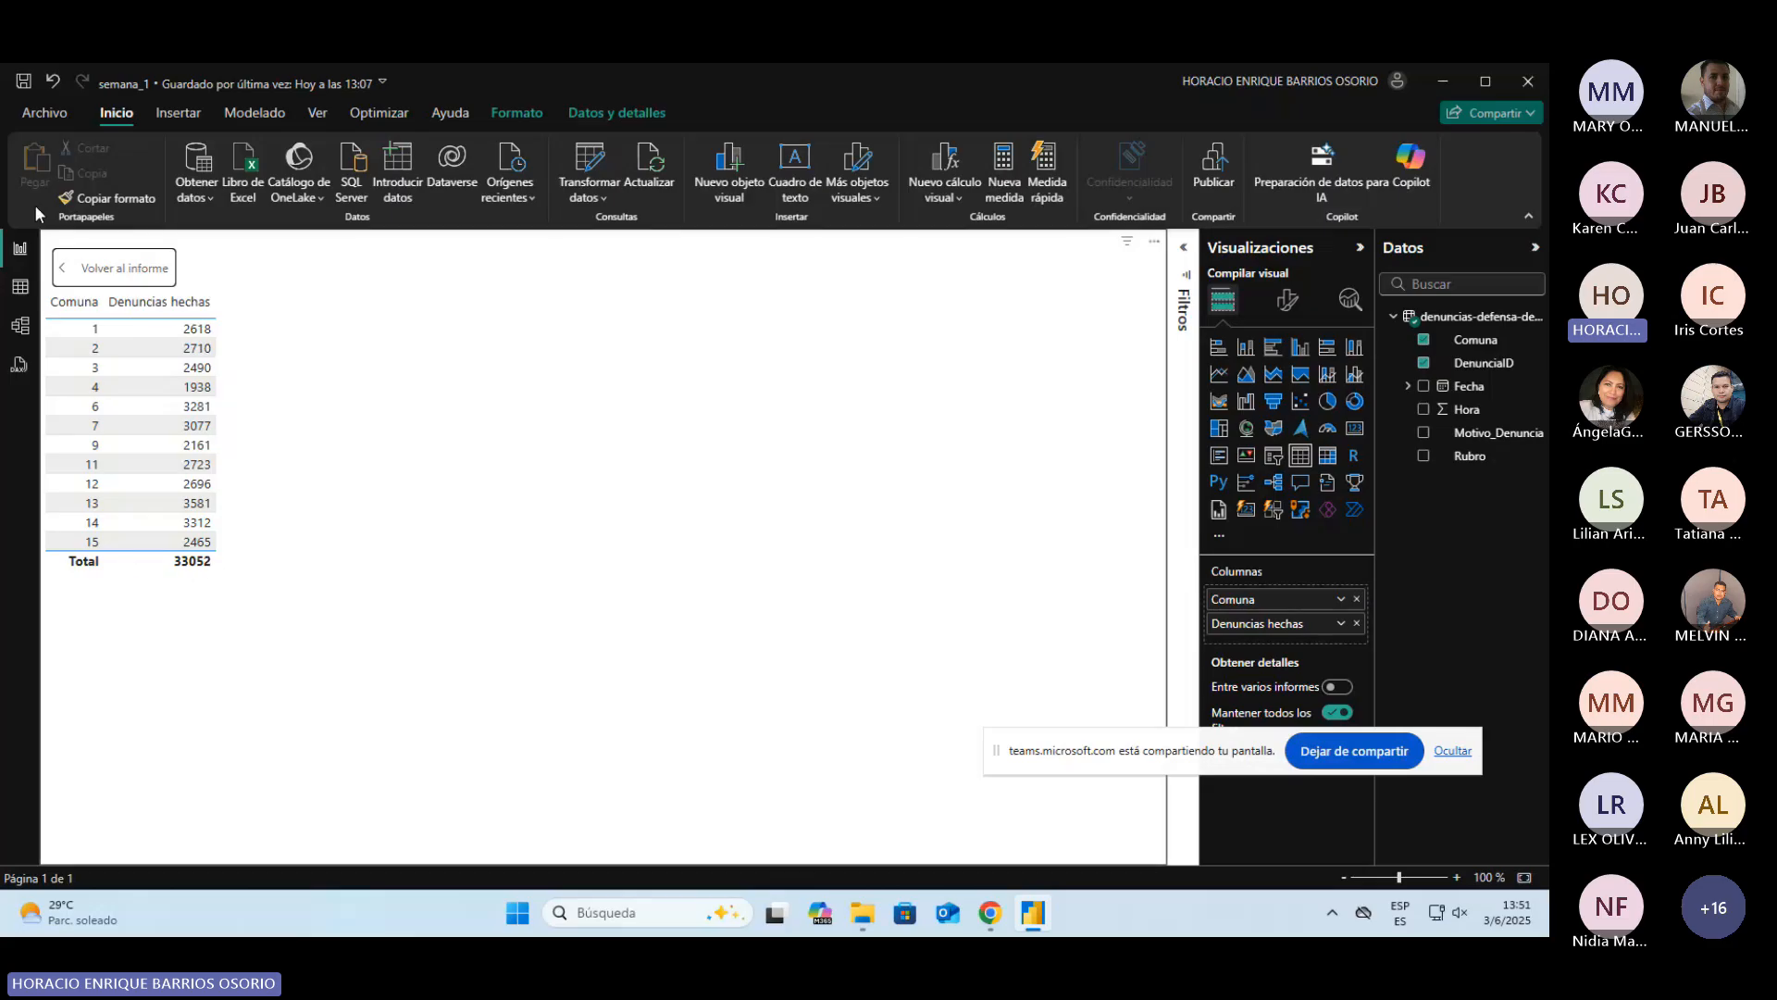
{"action": "left_click", "coordinate": [124, 268]}
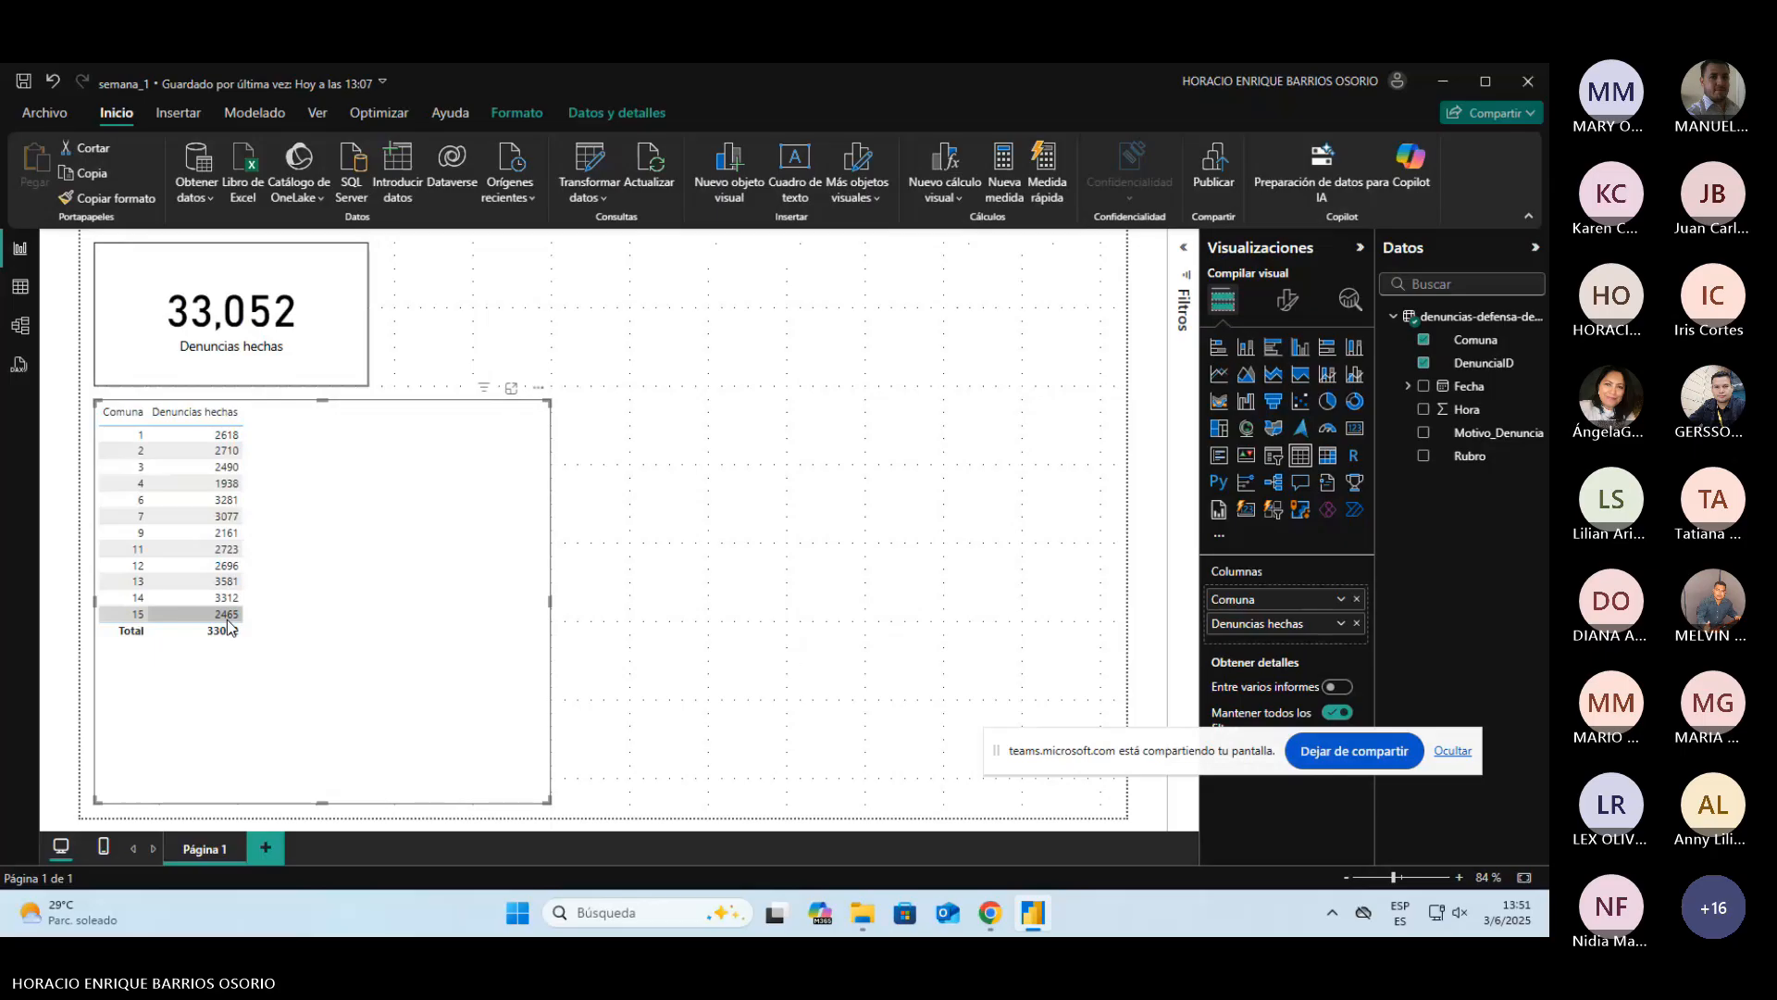
{"action": "left_click", "coordinate": [212, 306]}
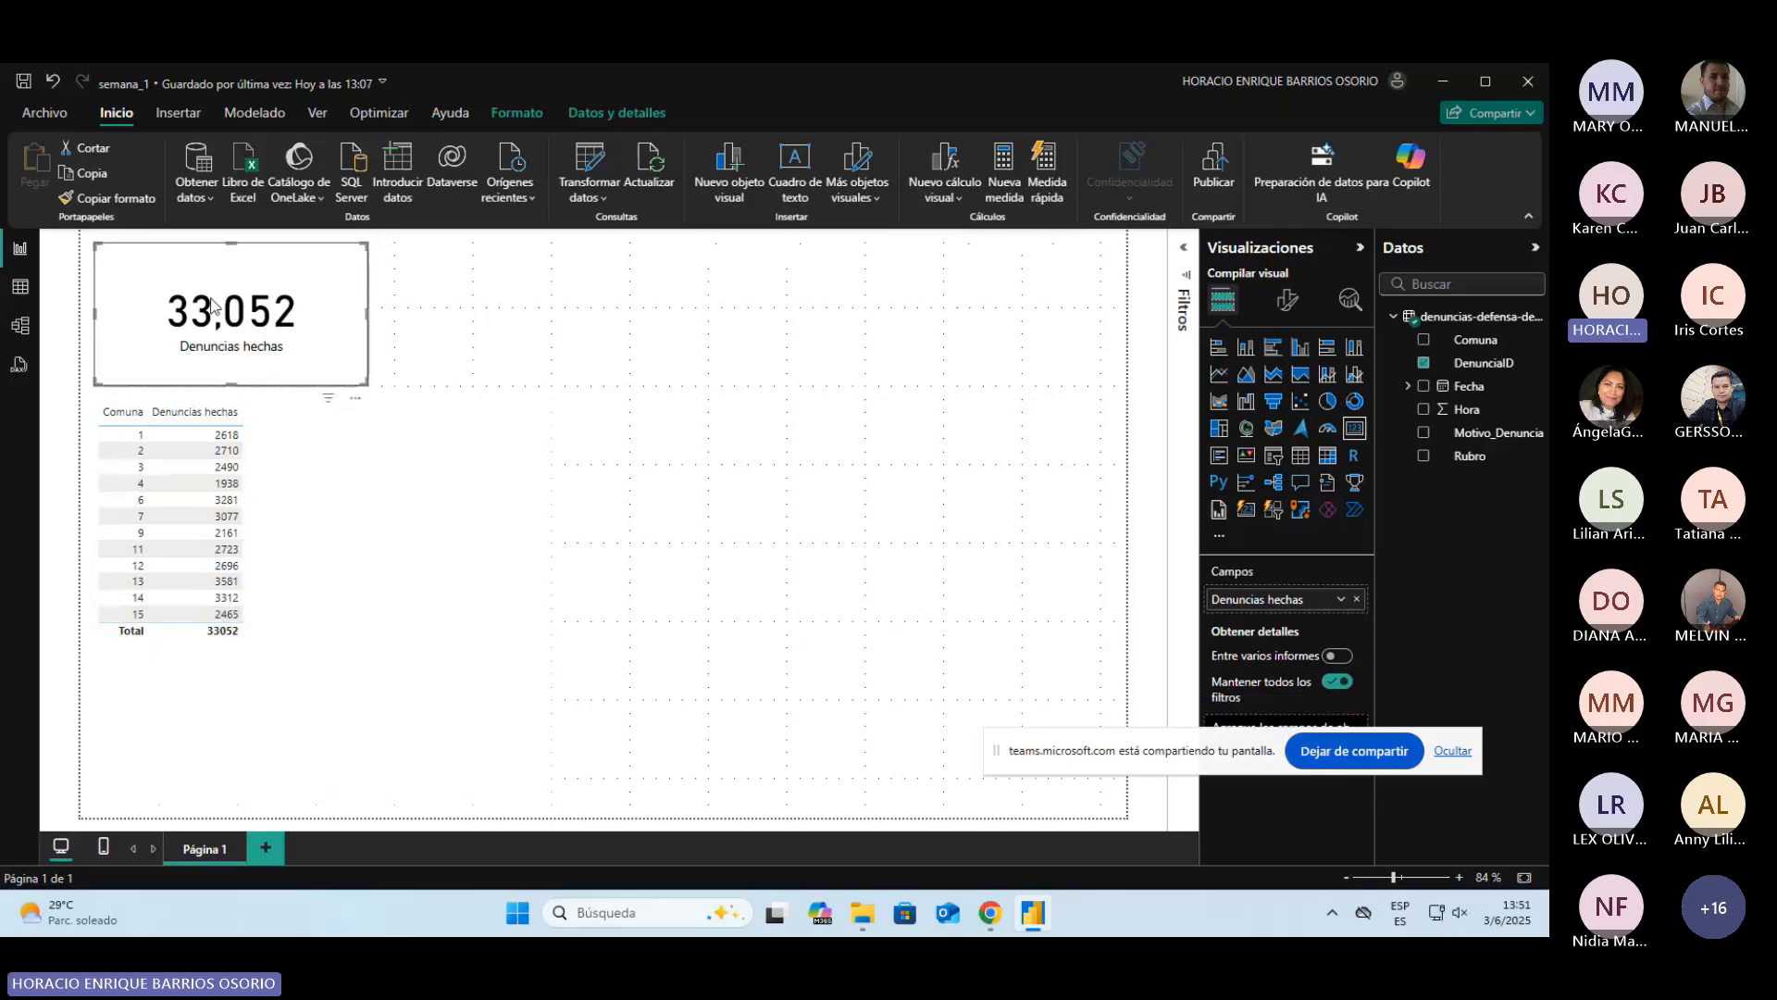
{"action": "left_click", "coordinate": [381, 518]}
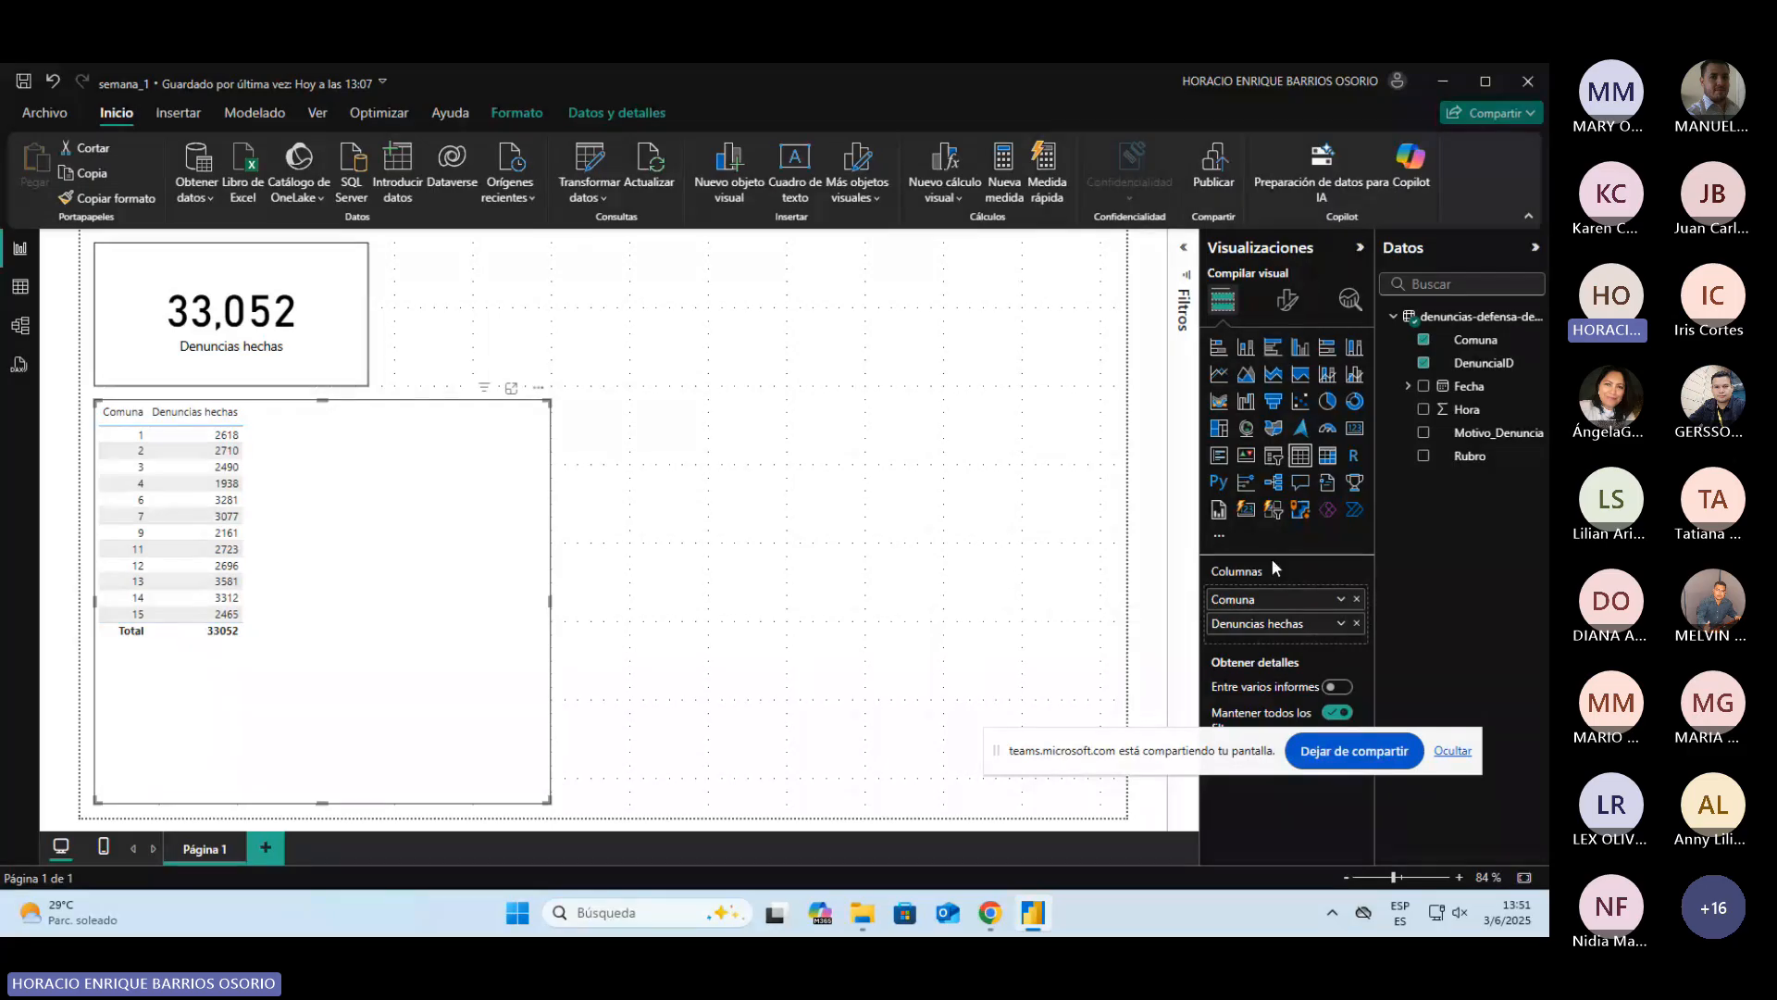
Step: Try No resumir on the table visual's Denuncias hechas field, inspecting the rows in focus mode, and restore Recuento
{"action": "left_click", "coordinate": [1481, 363]}
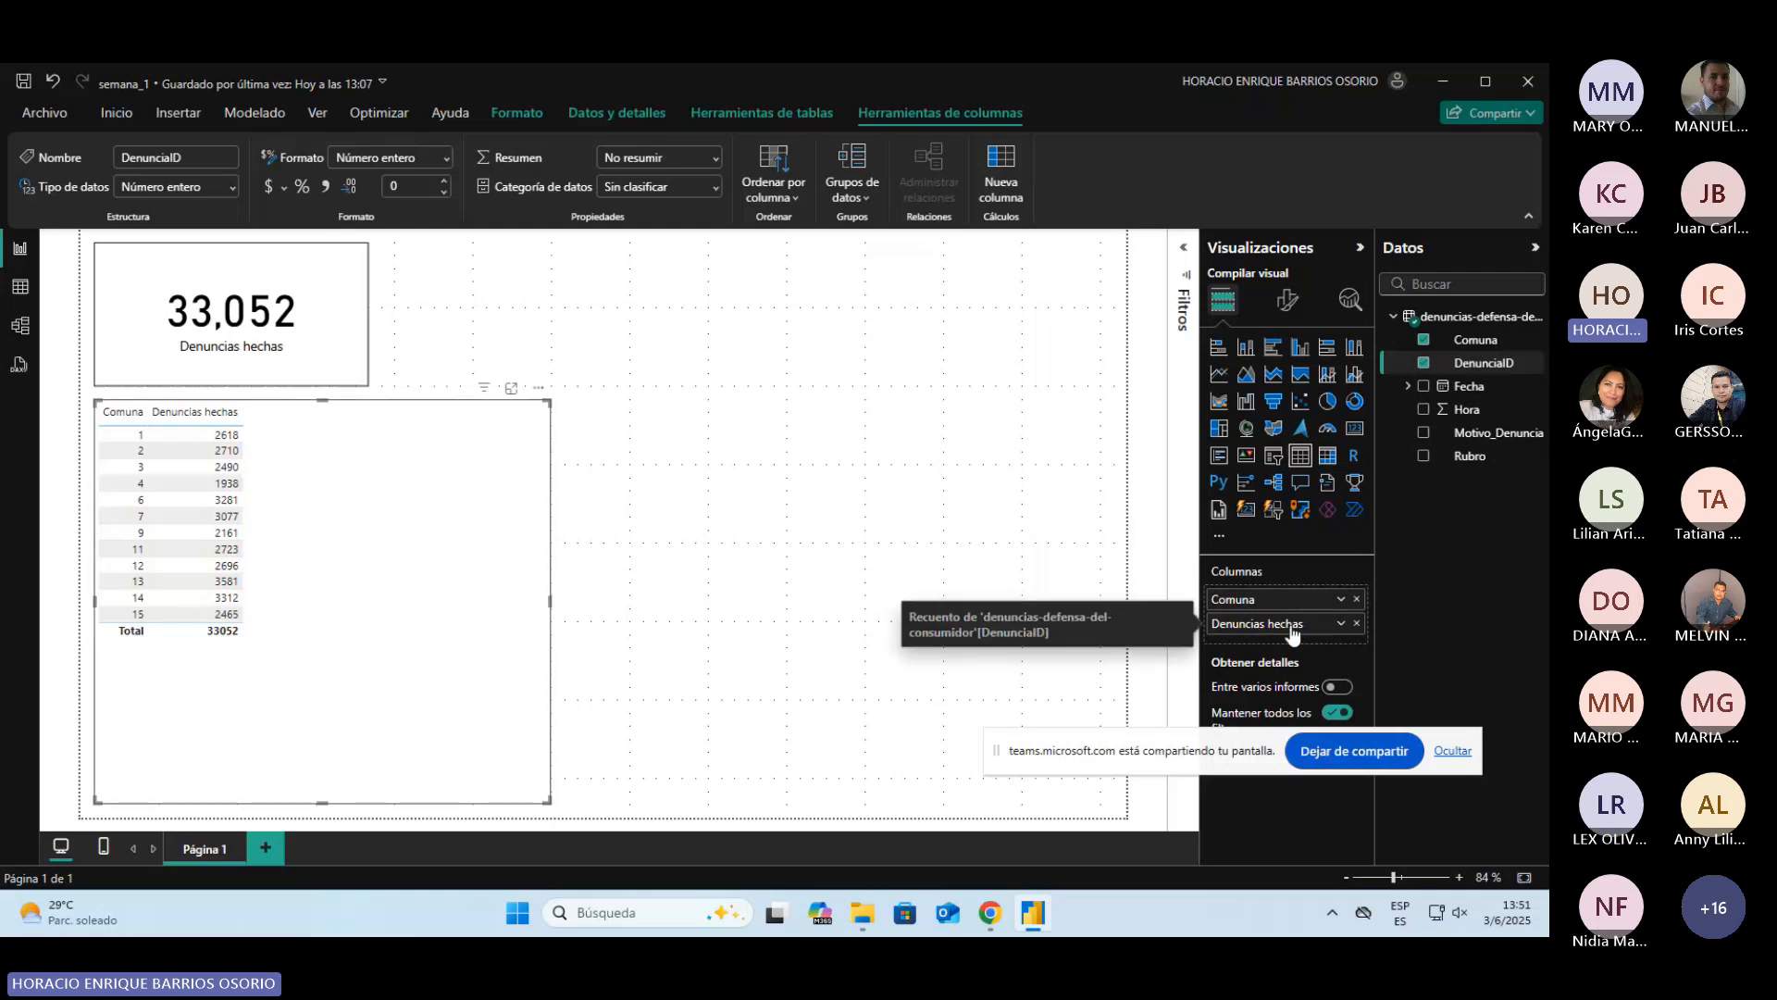
{"action": "left_click", "coordinate": [1339, 601]}
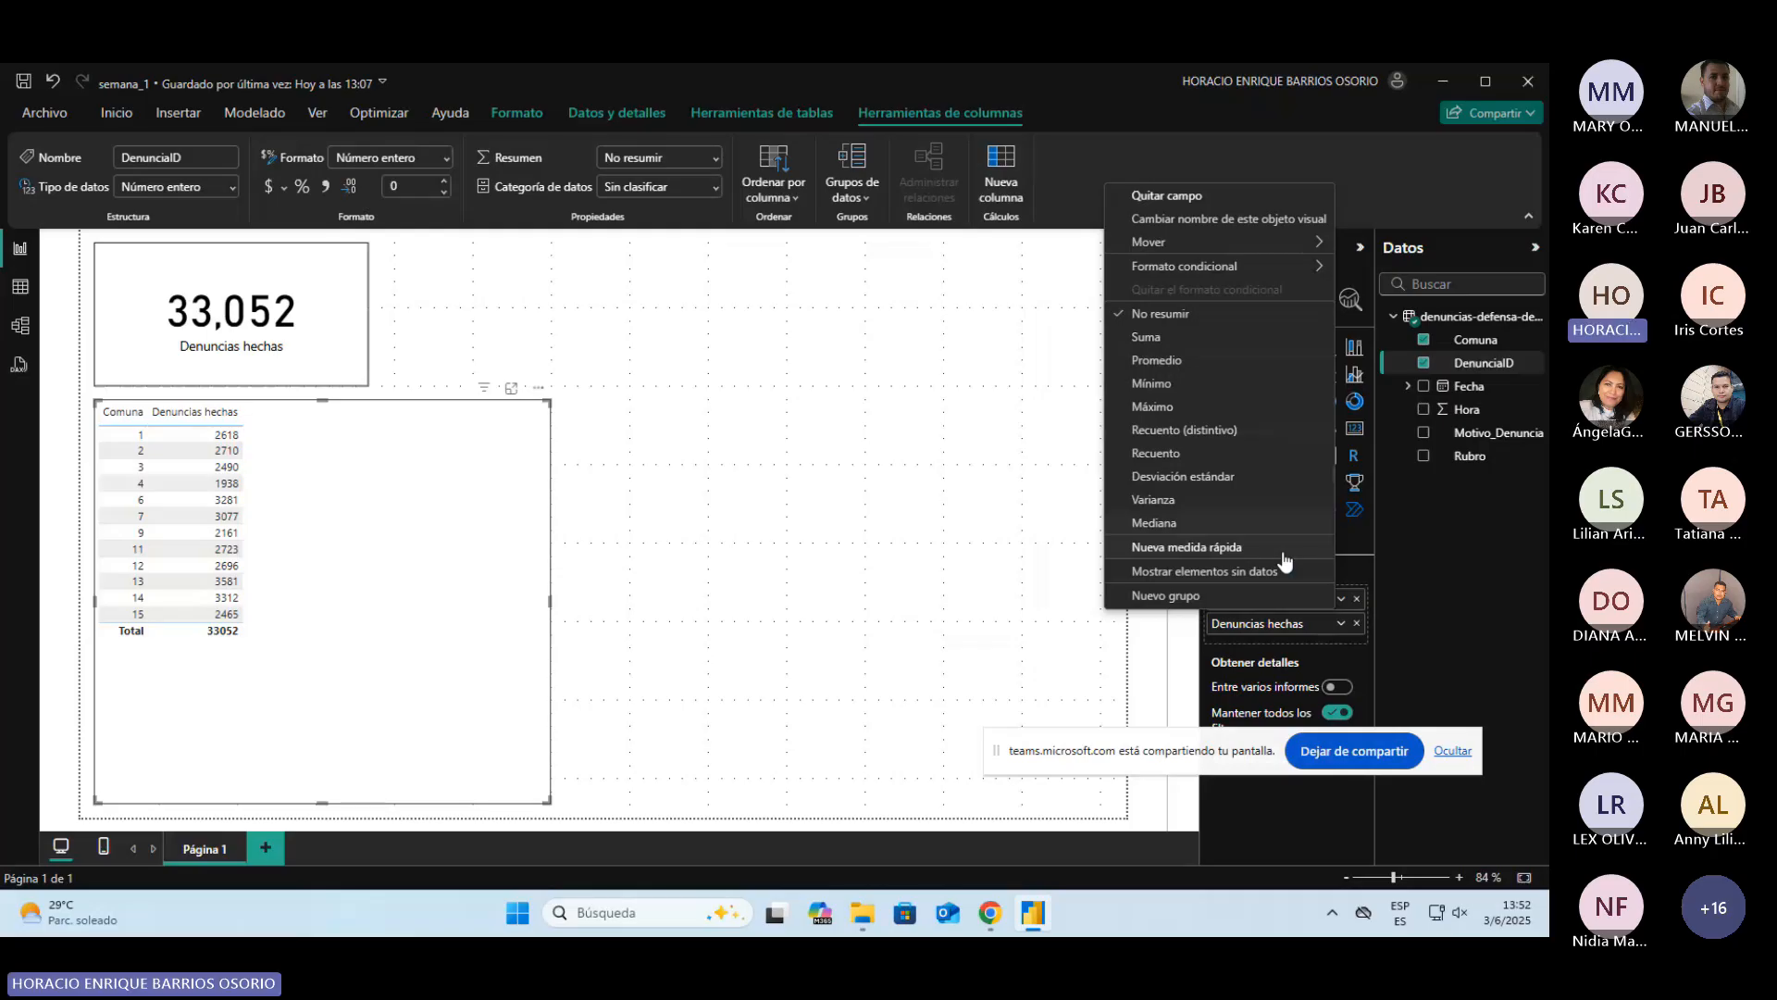
{"action": "left_click", "coordinate": [1340, 624]}
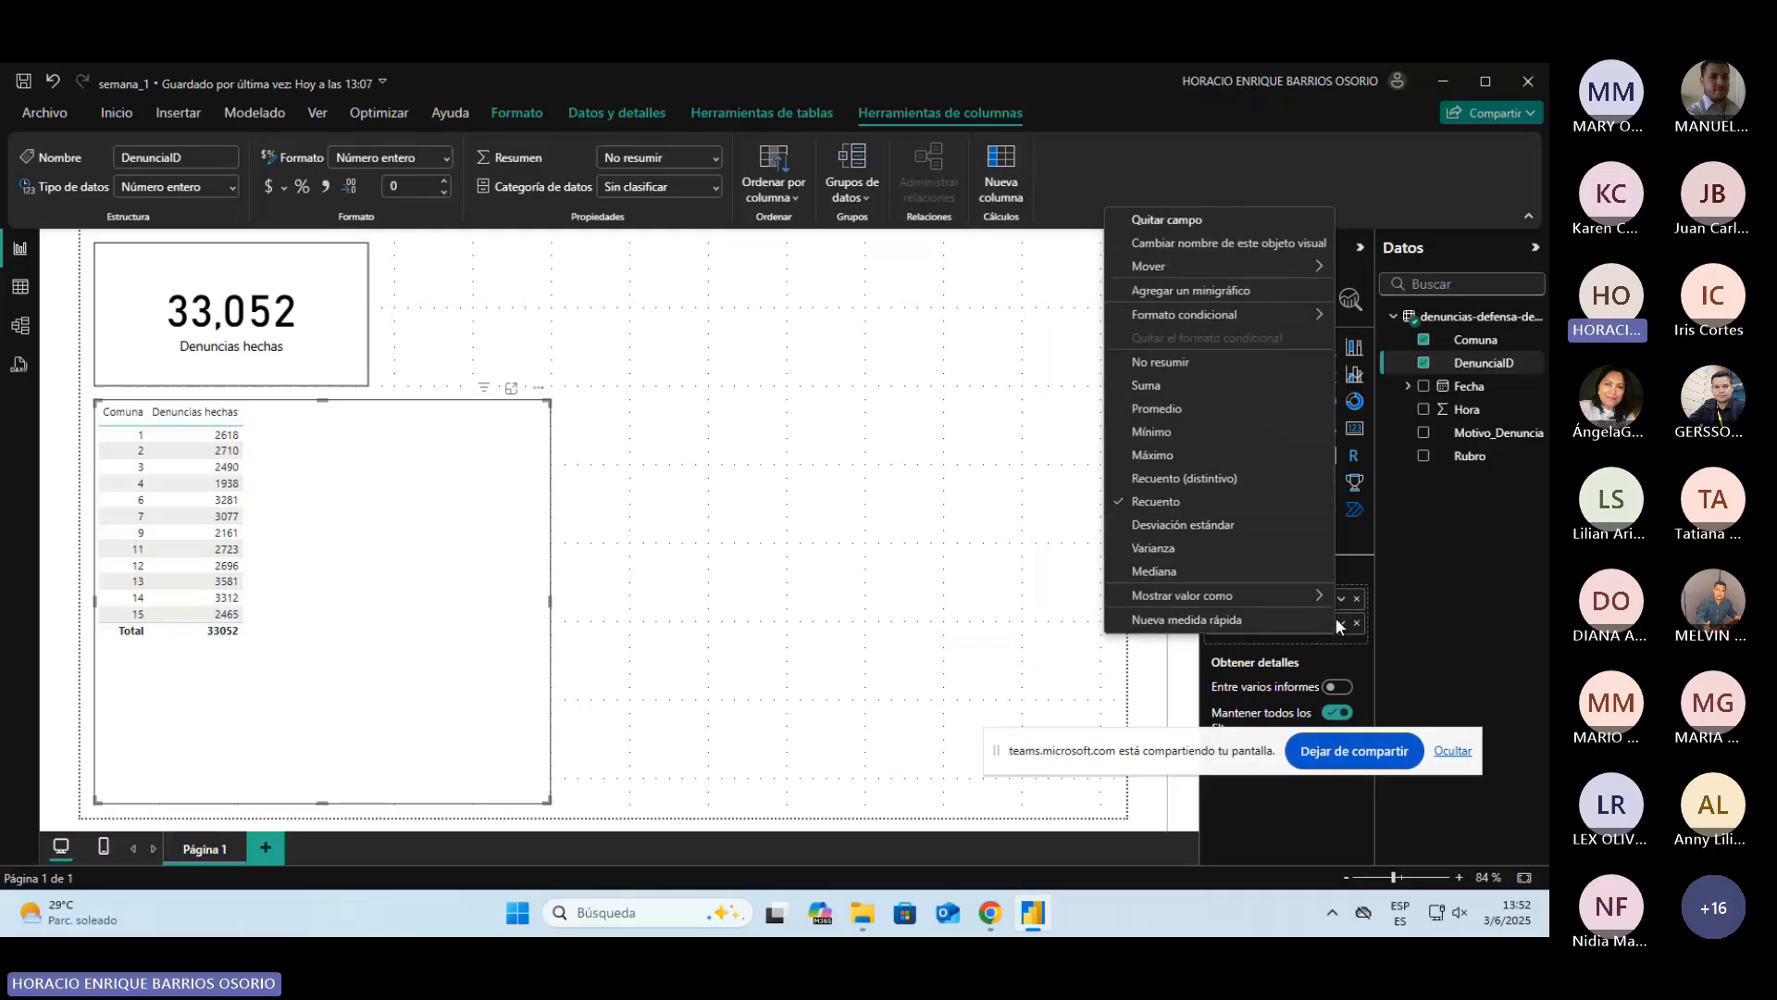
{"action": "left_click", "coordinate": [1158, 363]}
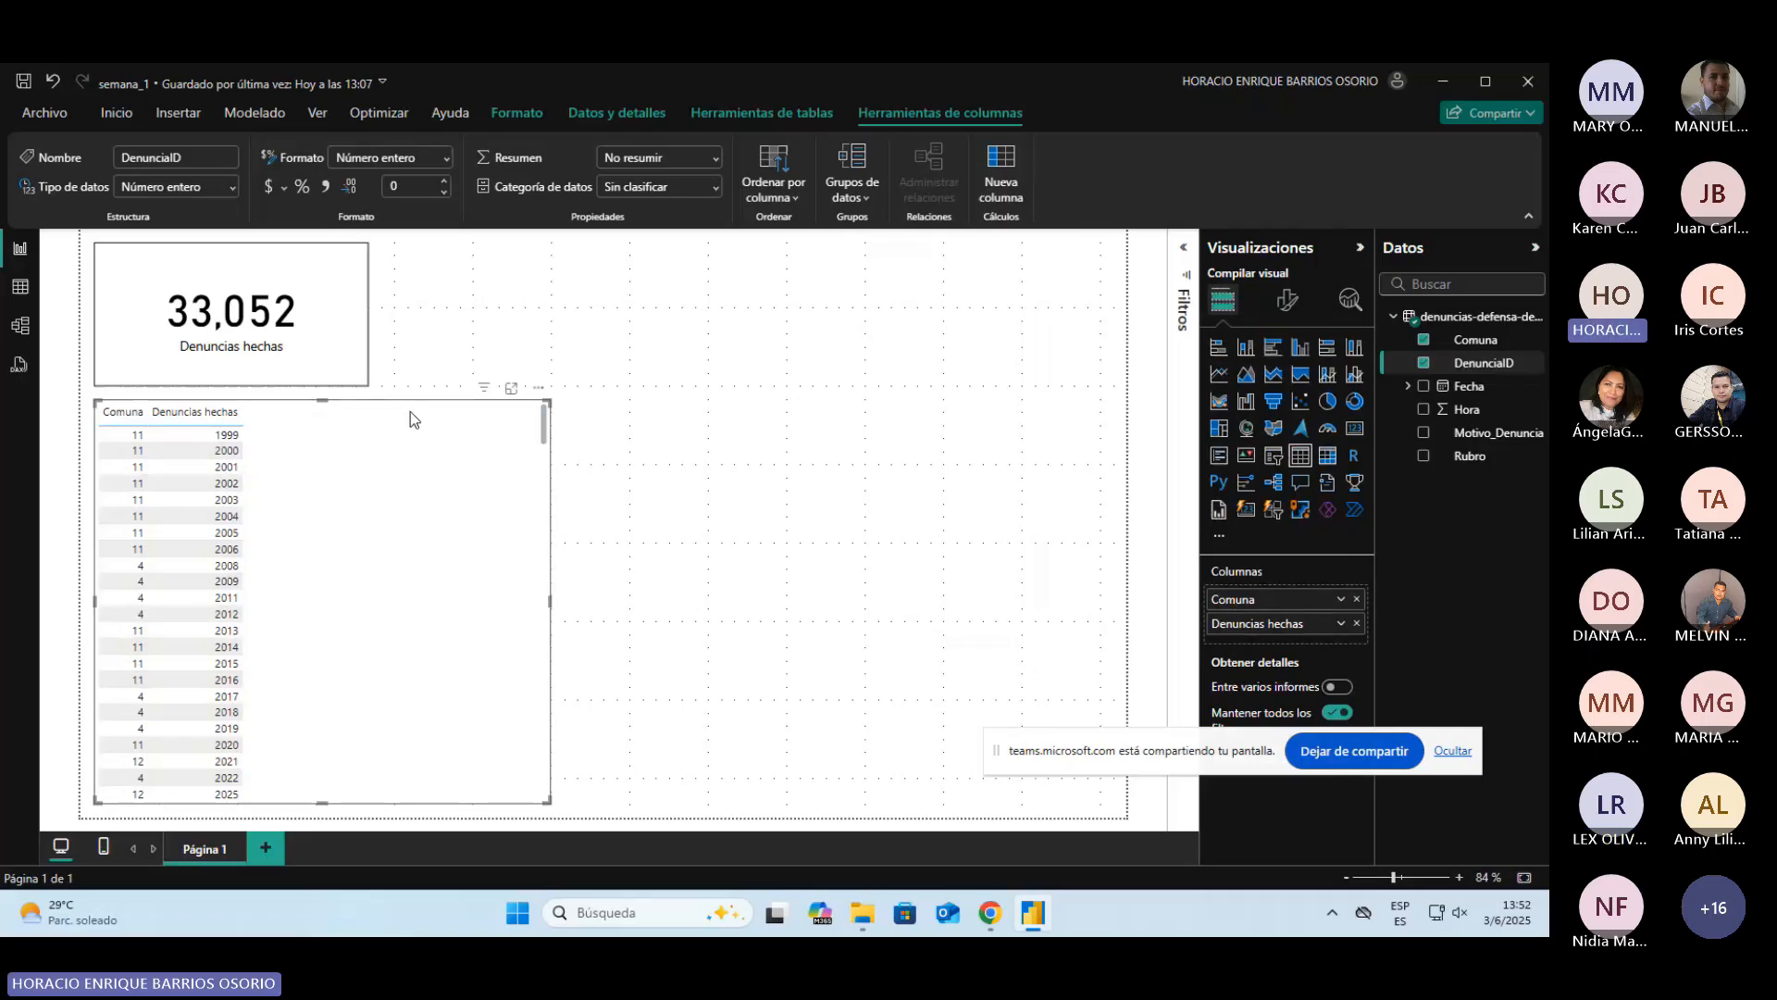
{"action": "left_click", "coordinate": [511, 387]}
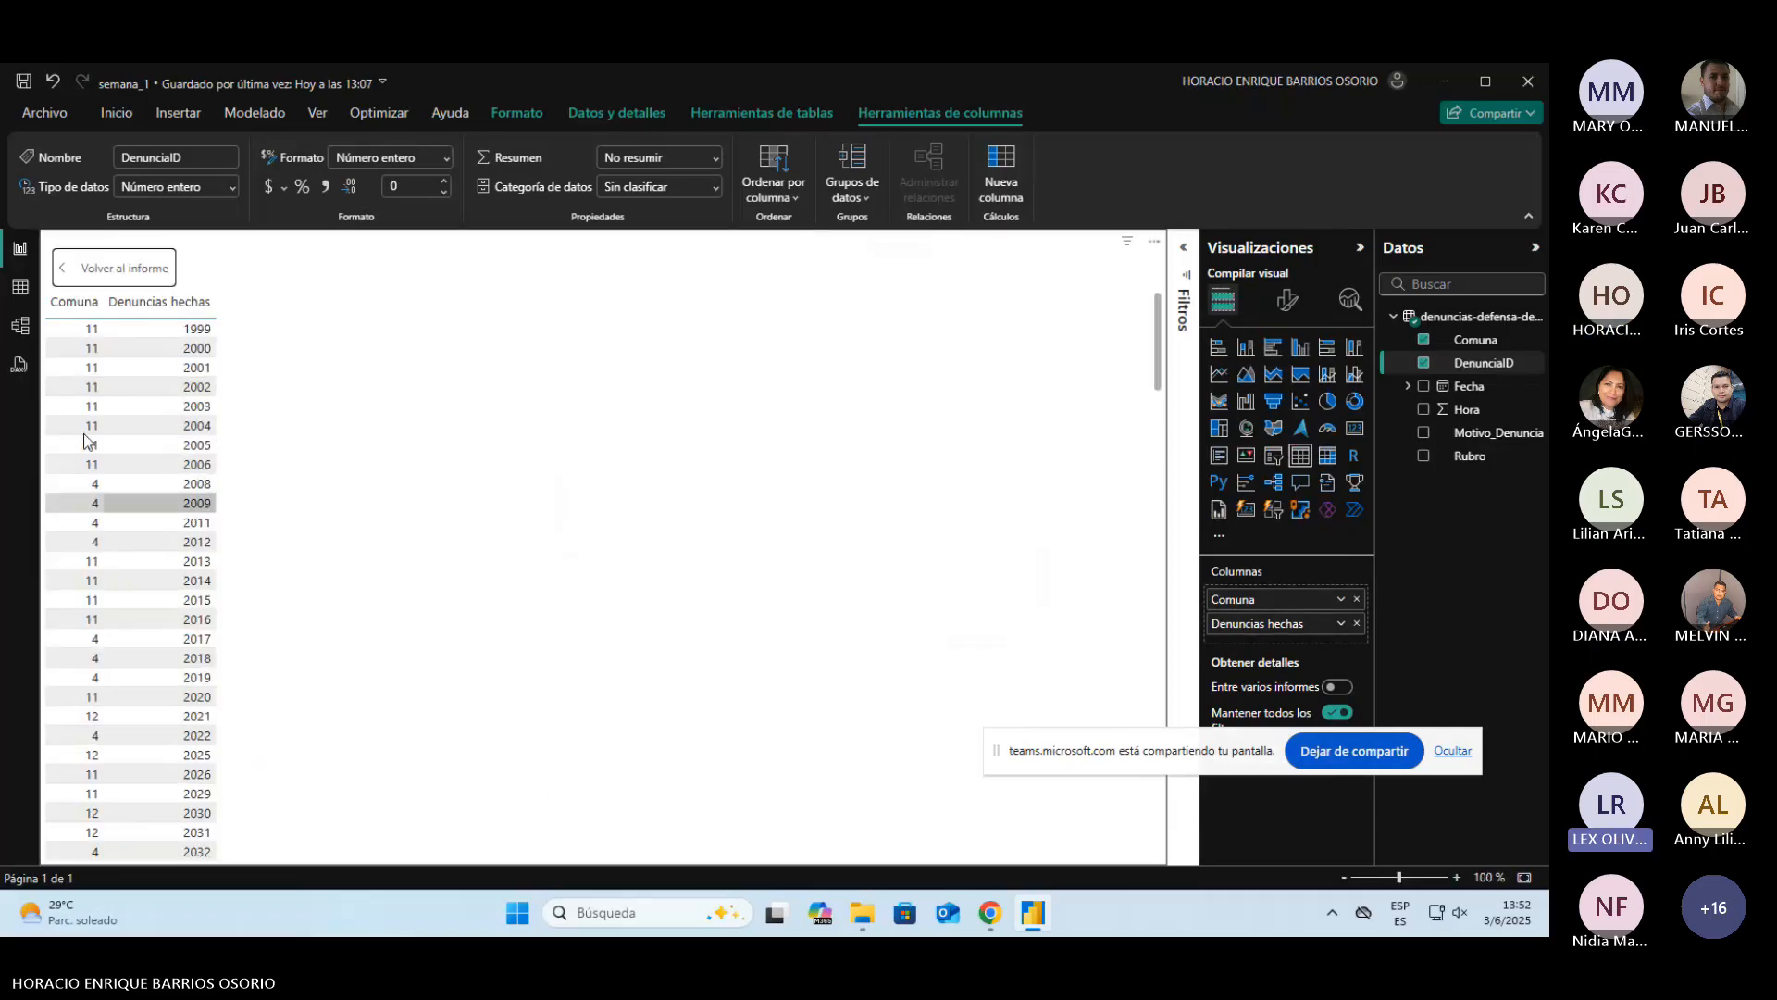
{"action": "left_click", "coordinate": [113, 268]}
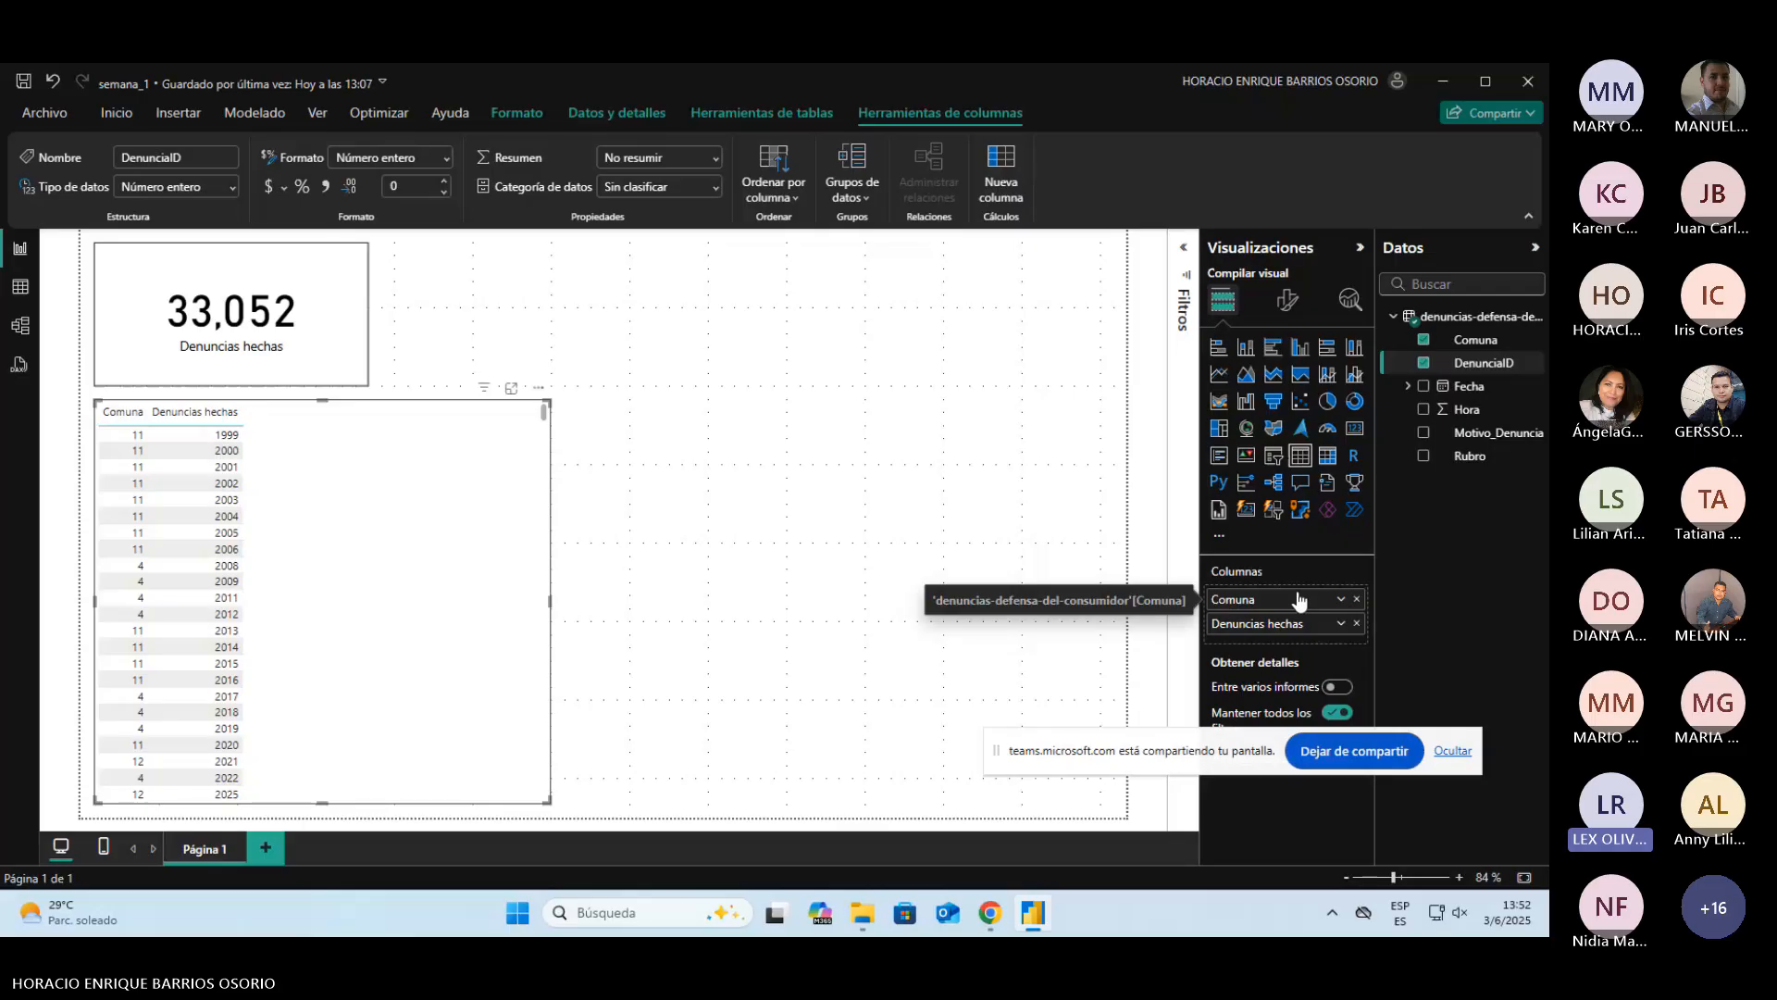
{"action": "left_click", "coordinate": [1340, 625]}
{"action": "left_click", "coordinate": [1175, 460]}
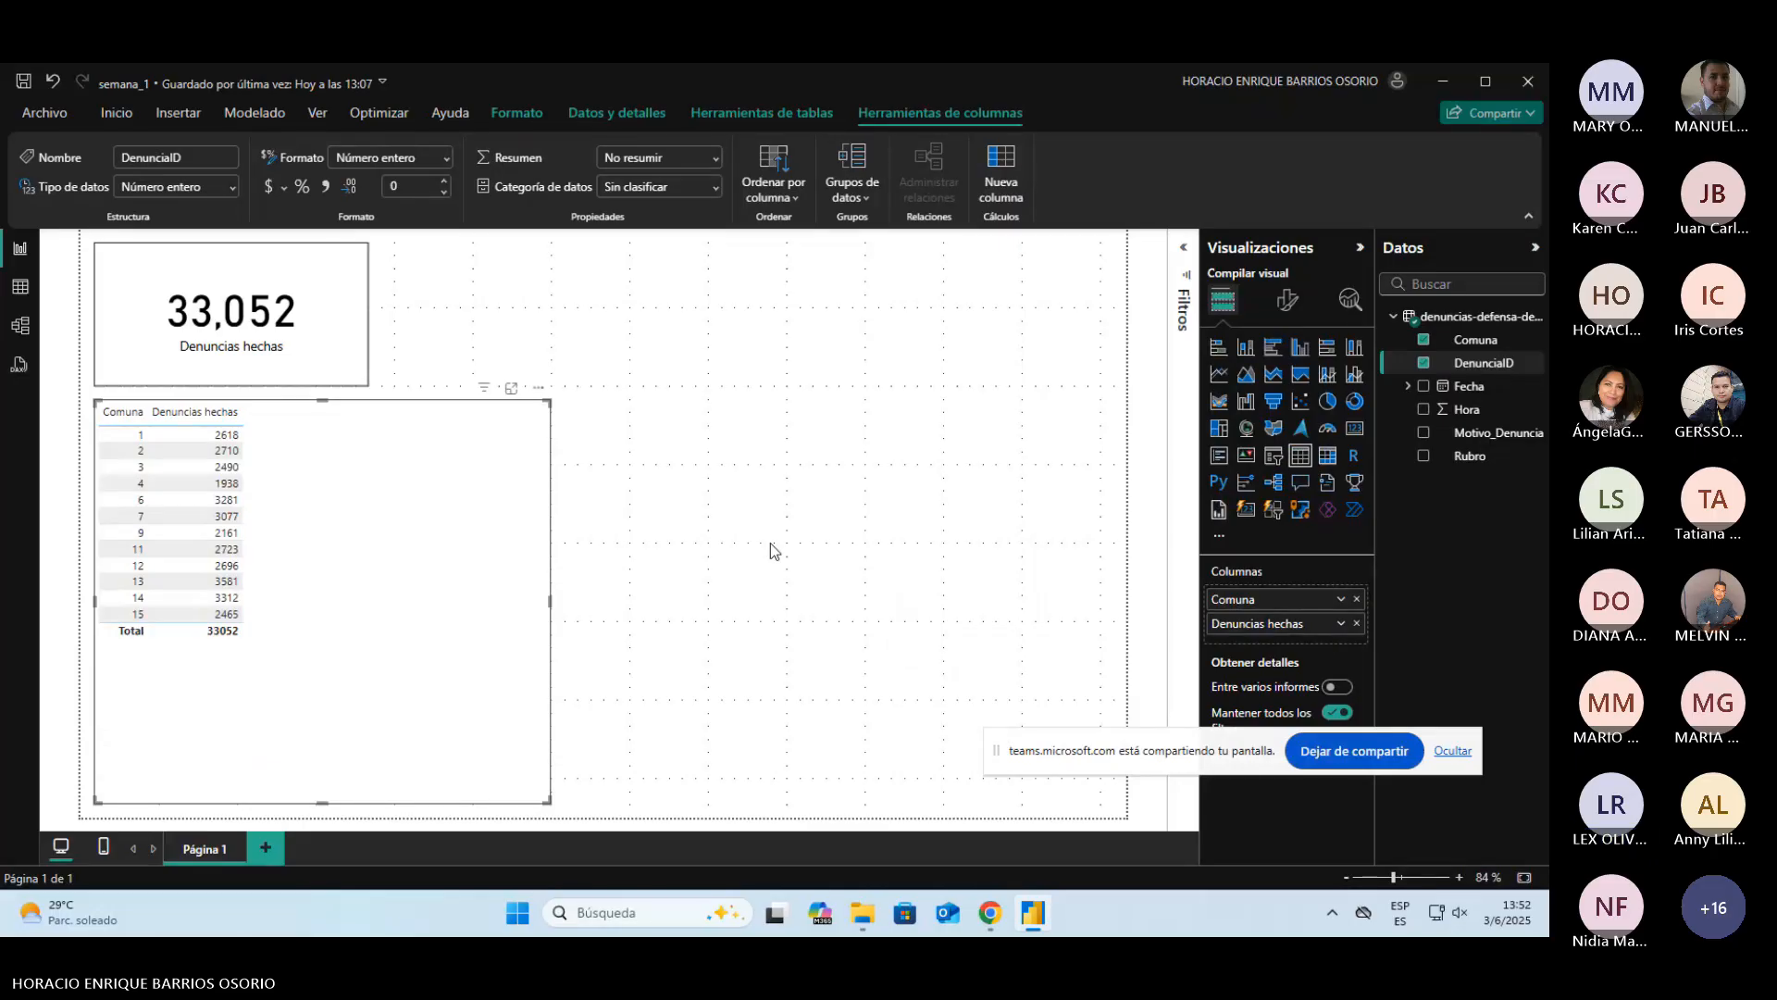
Step: Review the aggregation options of the table's Denuncias hechas and Comuna fields and the DenunciaID column's Resumen options
{"action": "left_click", "coordinate": [1339, 623]}
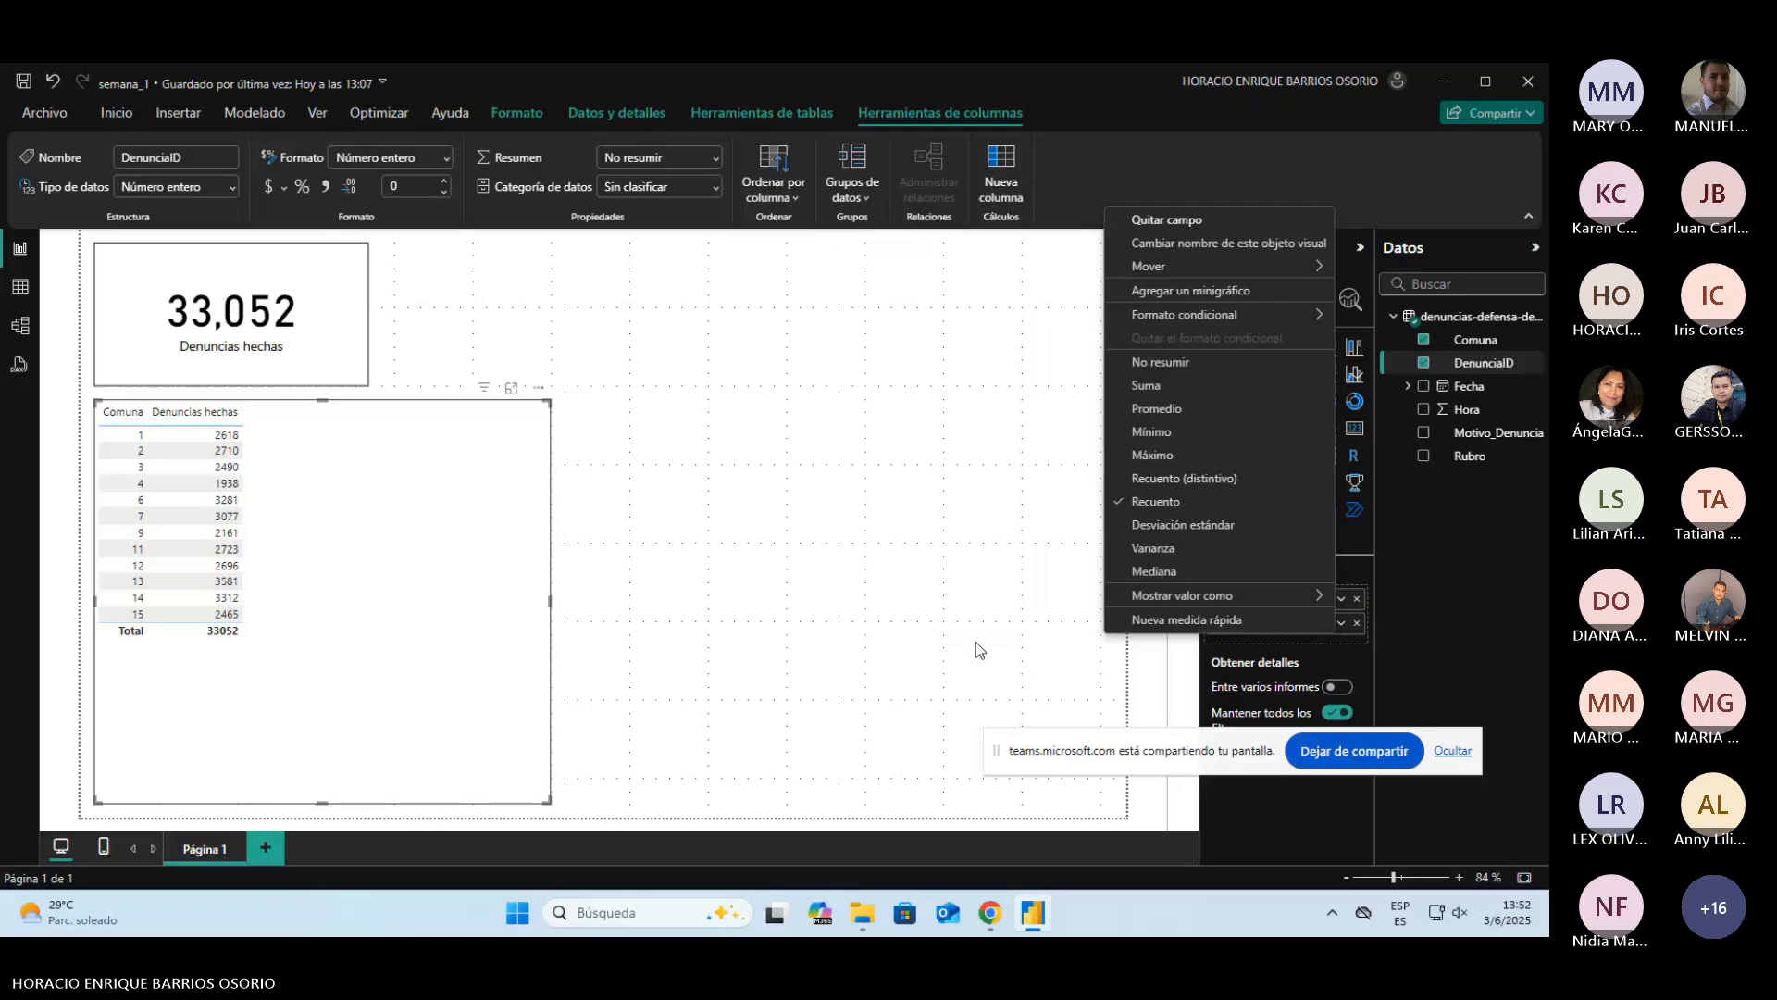
{"action": "key", "text": "Escape"}
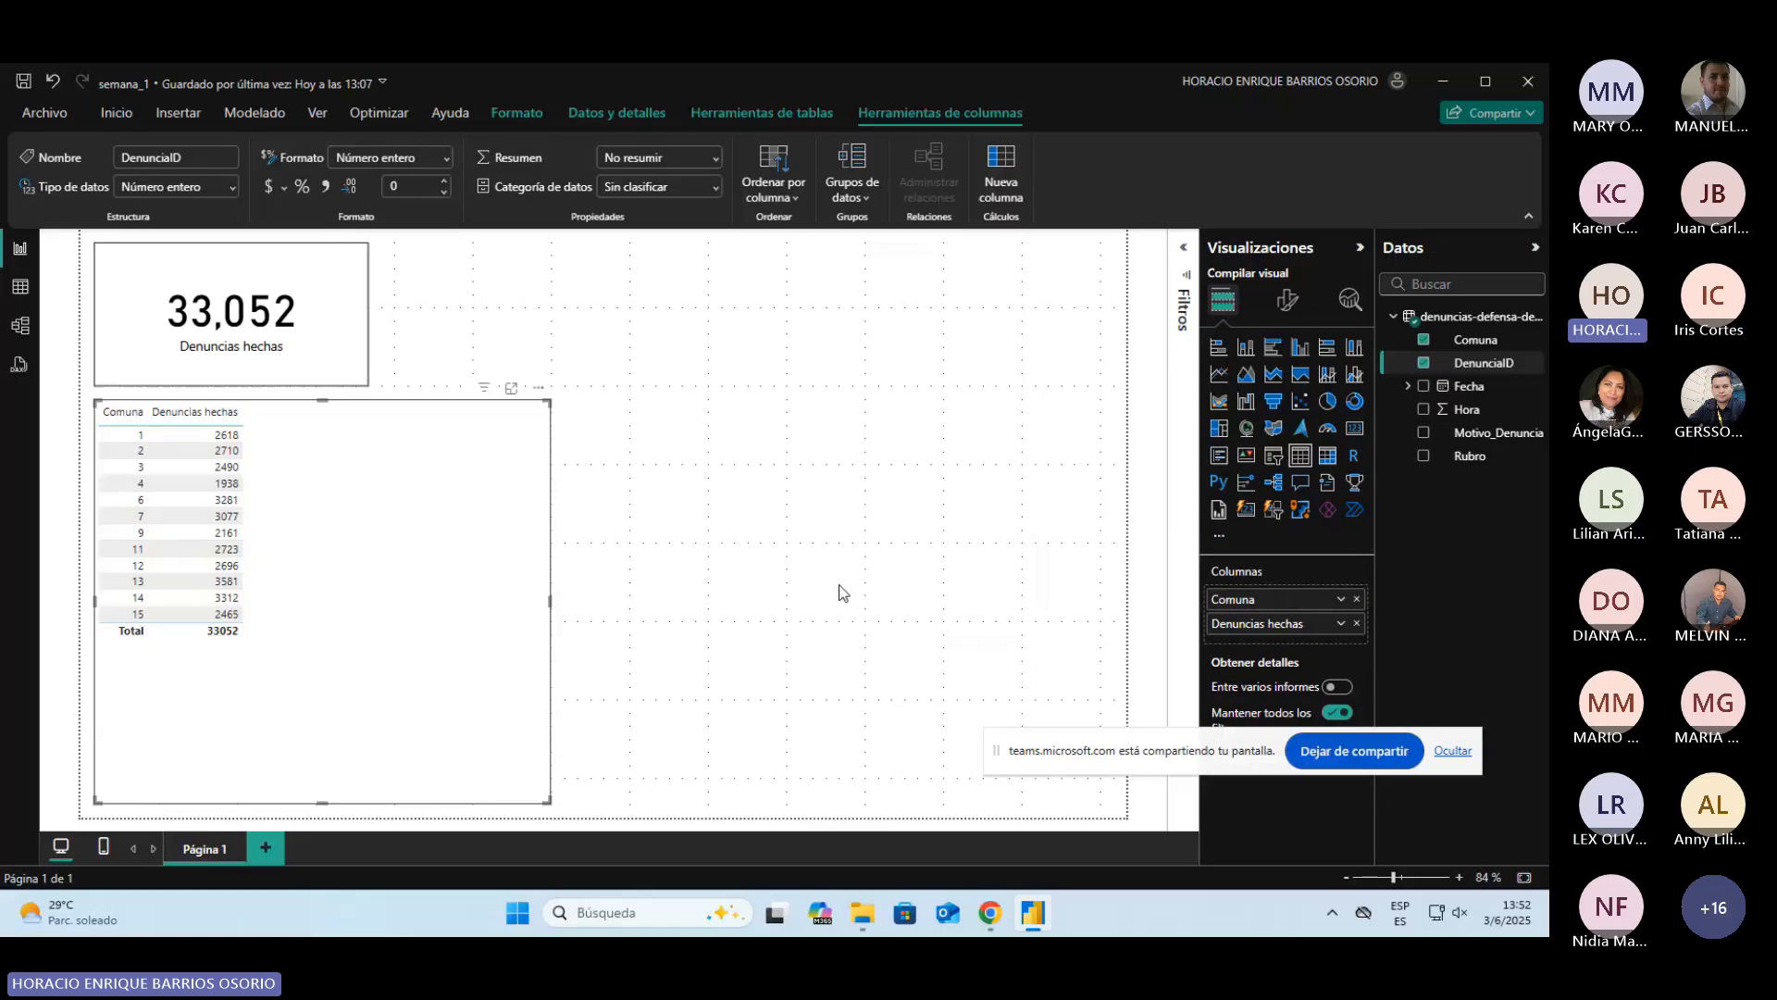
{"action": "left_click", "coordinate": [1476, 343]}
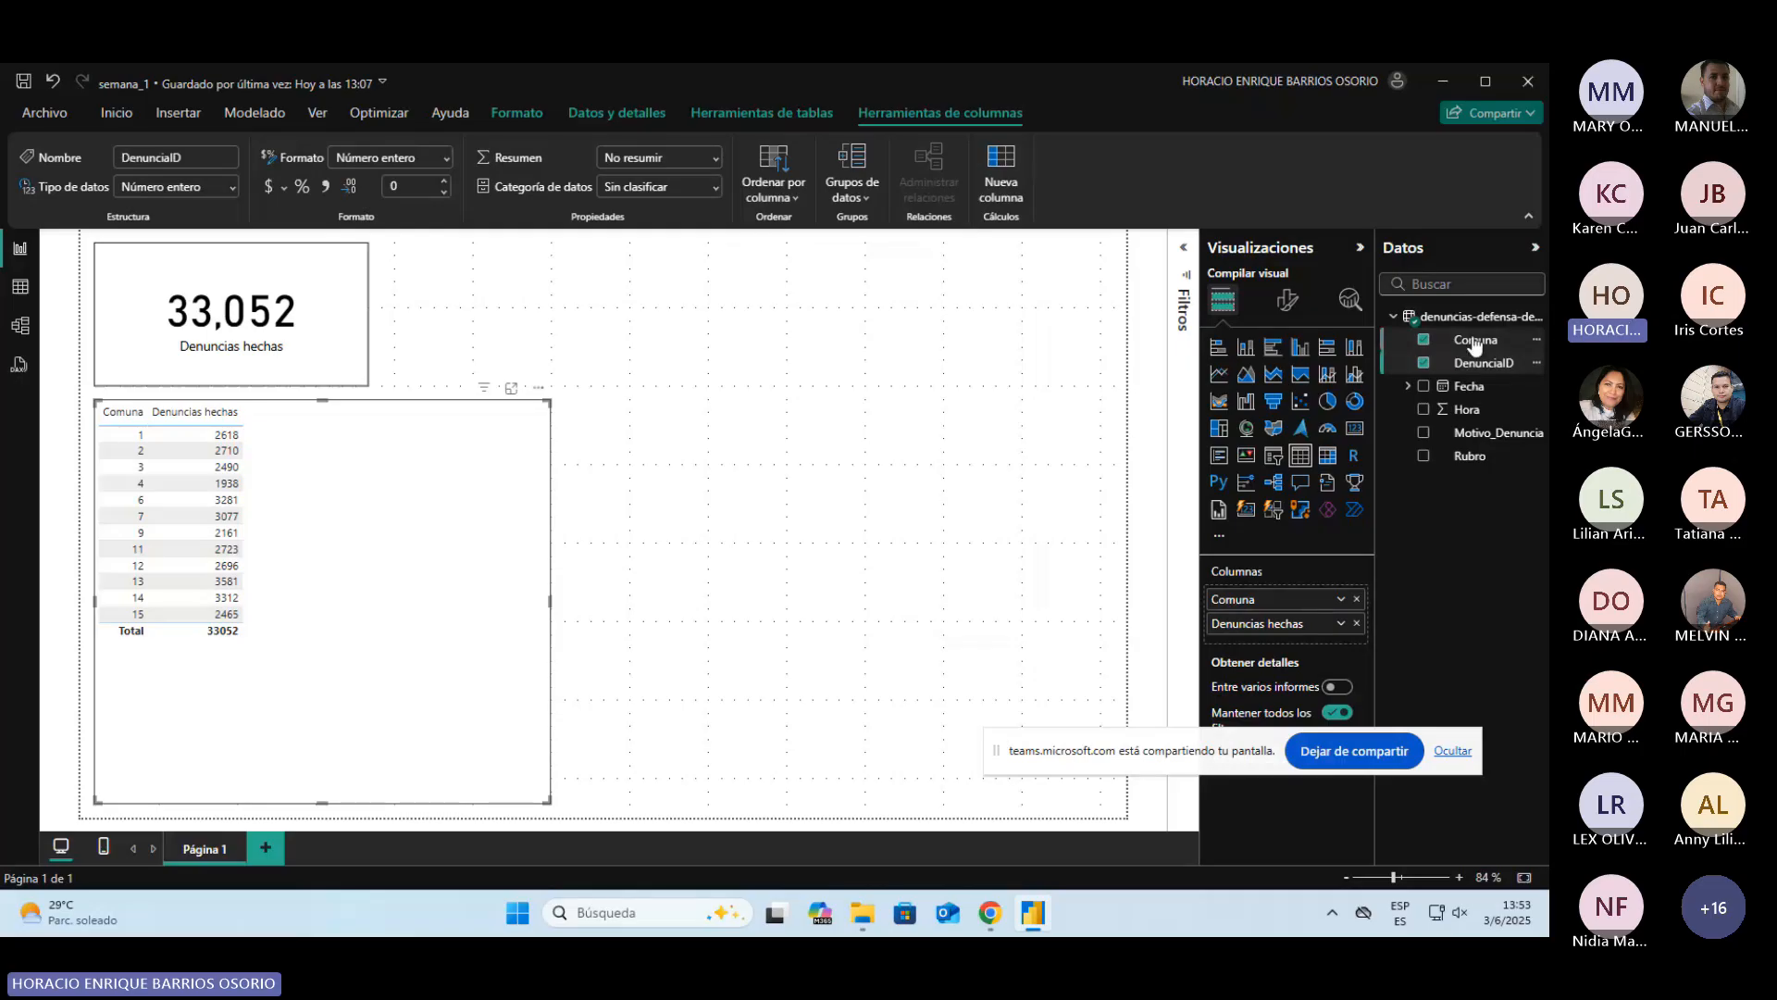
{"action": "left_click", "coordinate": [1467, 366]}
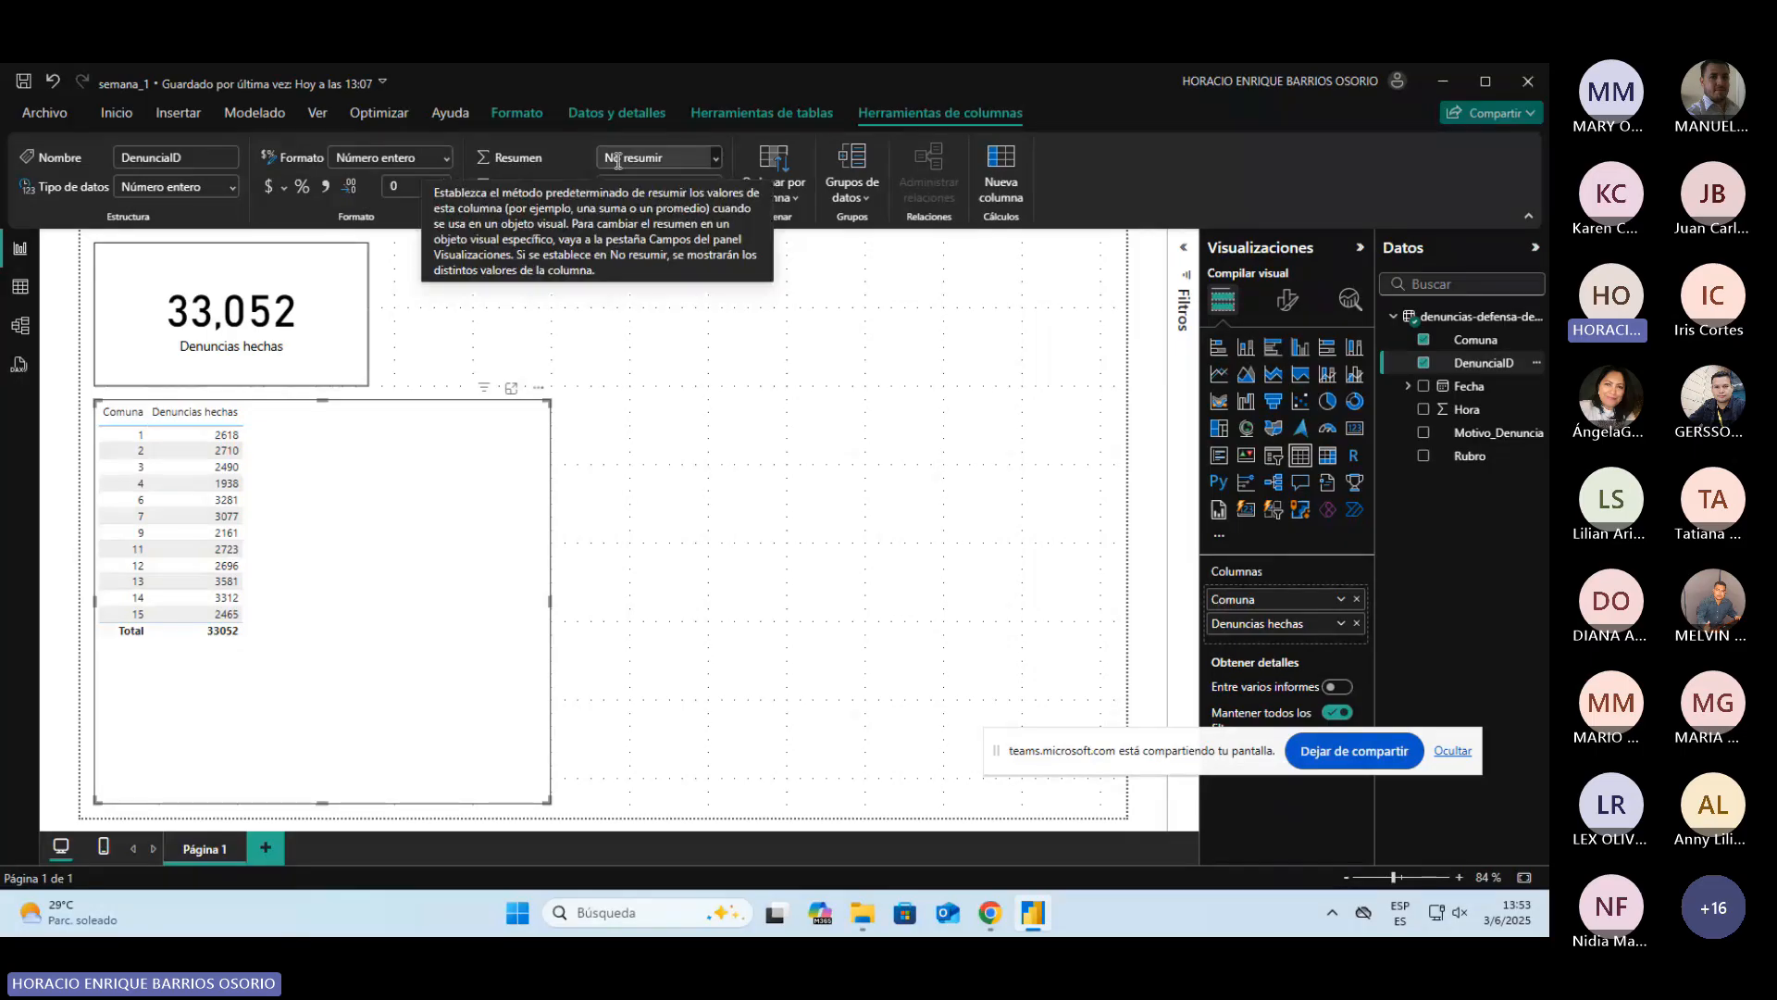
{"action": "left_click", "coordinate": [717, 159]}
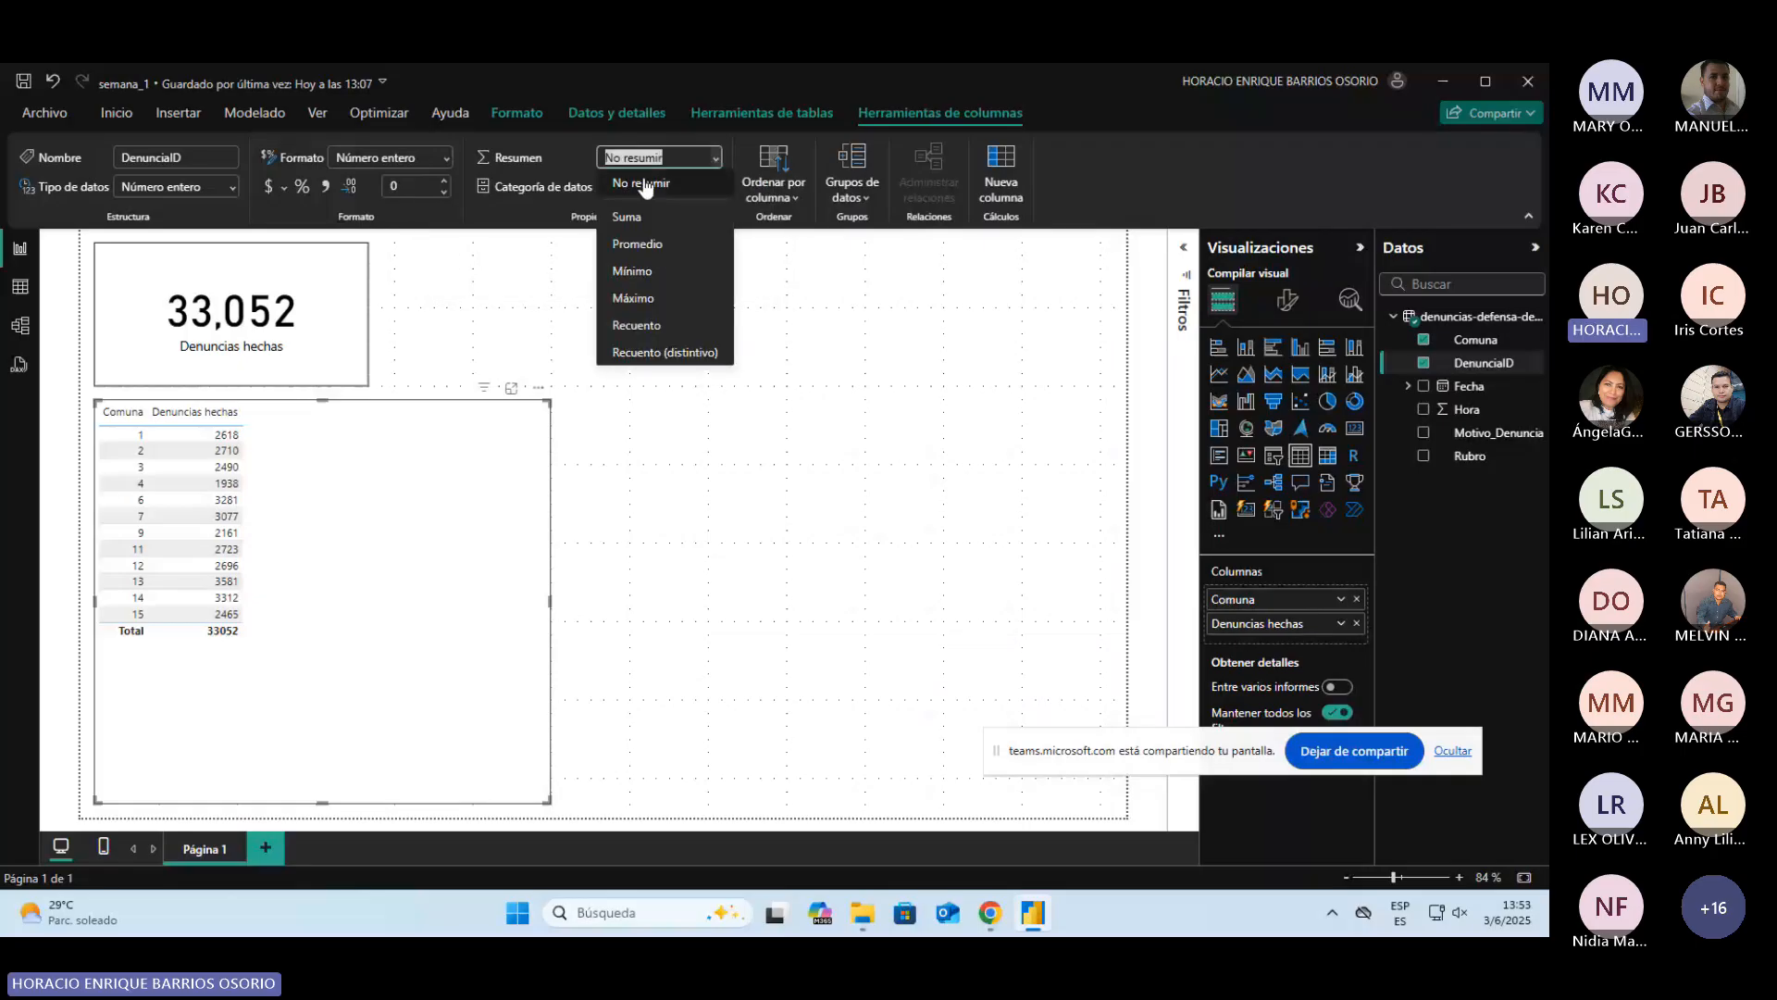
{"action": "left_click", "coordinate": [540, 200]}
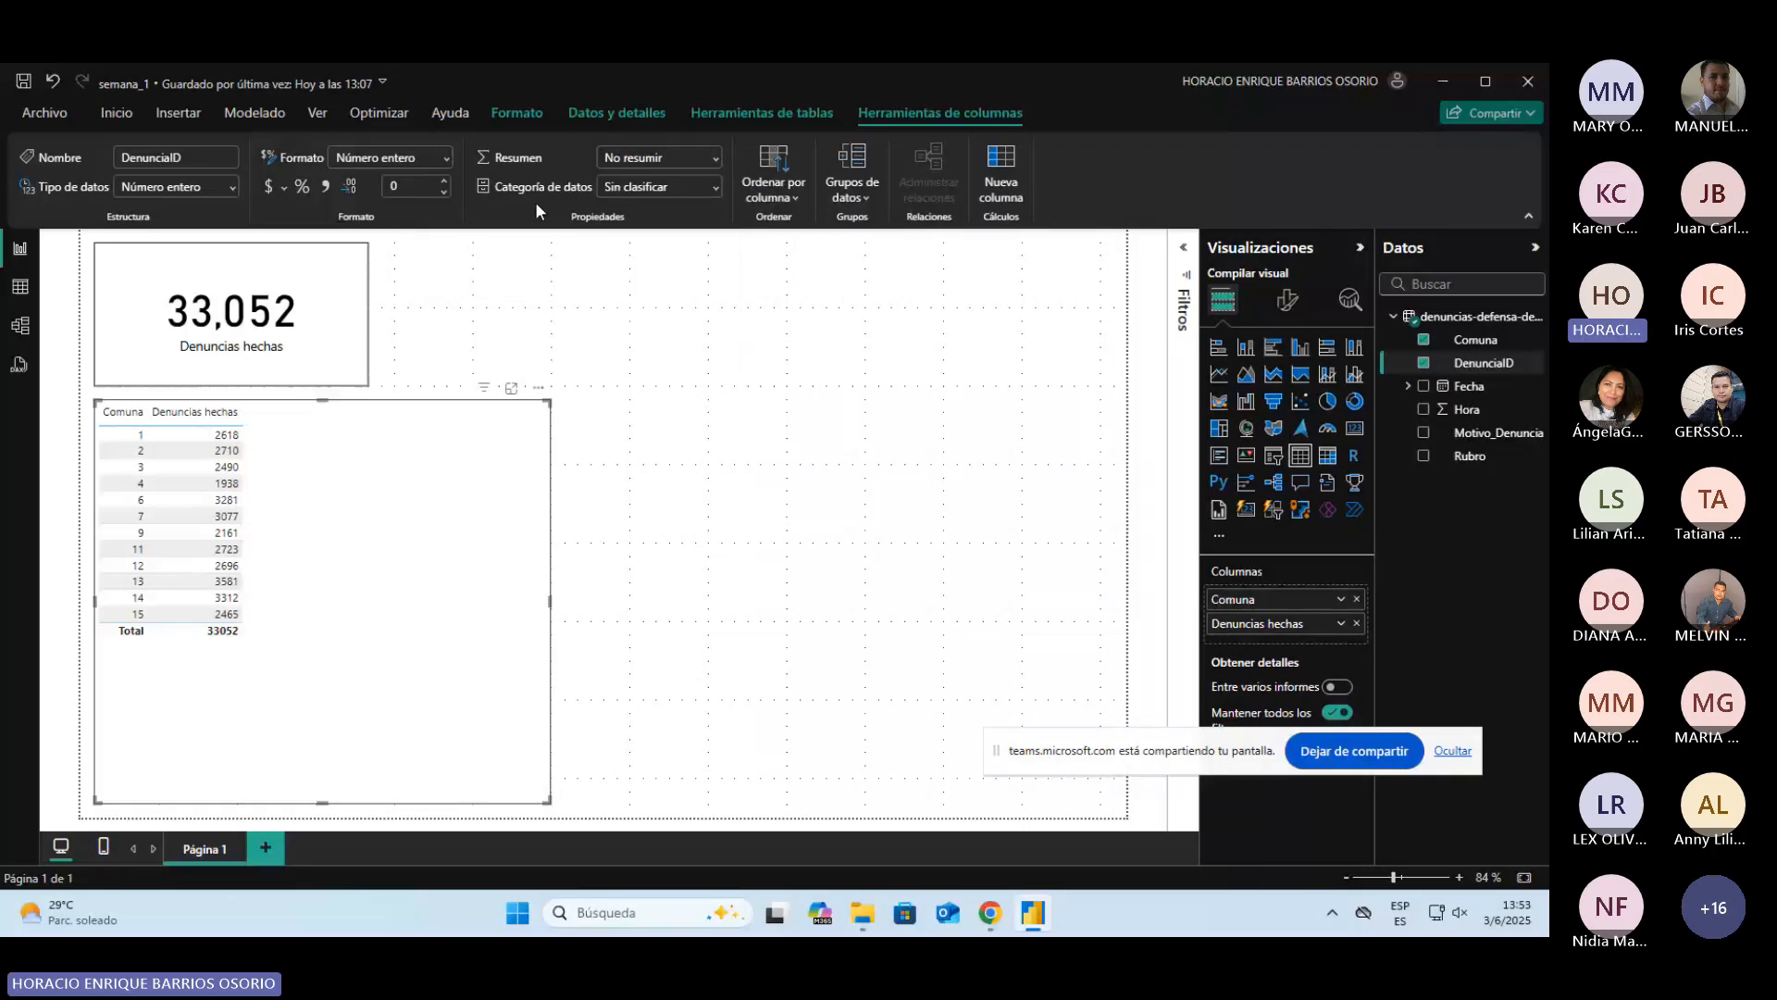
{"action": "left_click", "coordinate": [1339, 600]}
{"action": "left_click", "coordinate": [430, 553]}
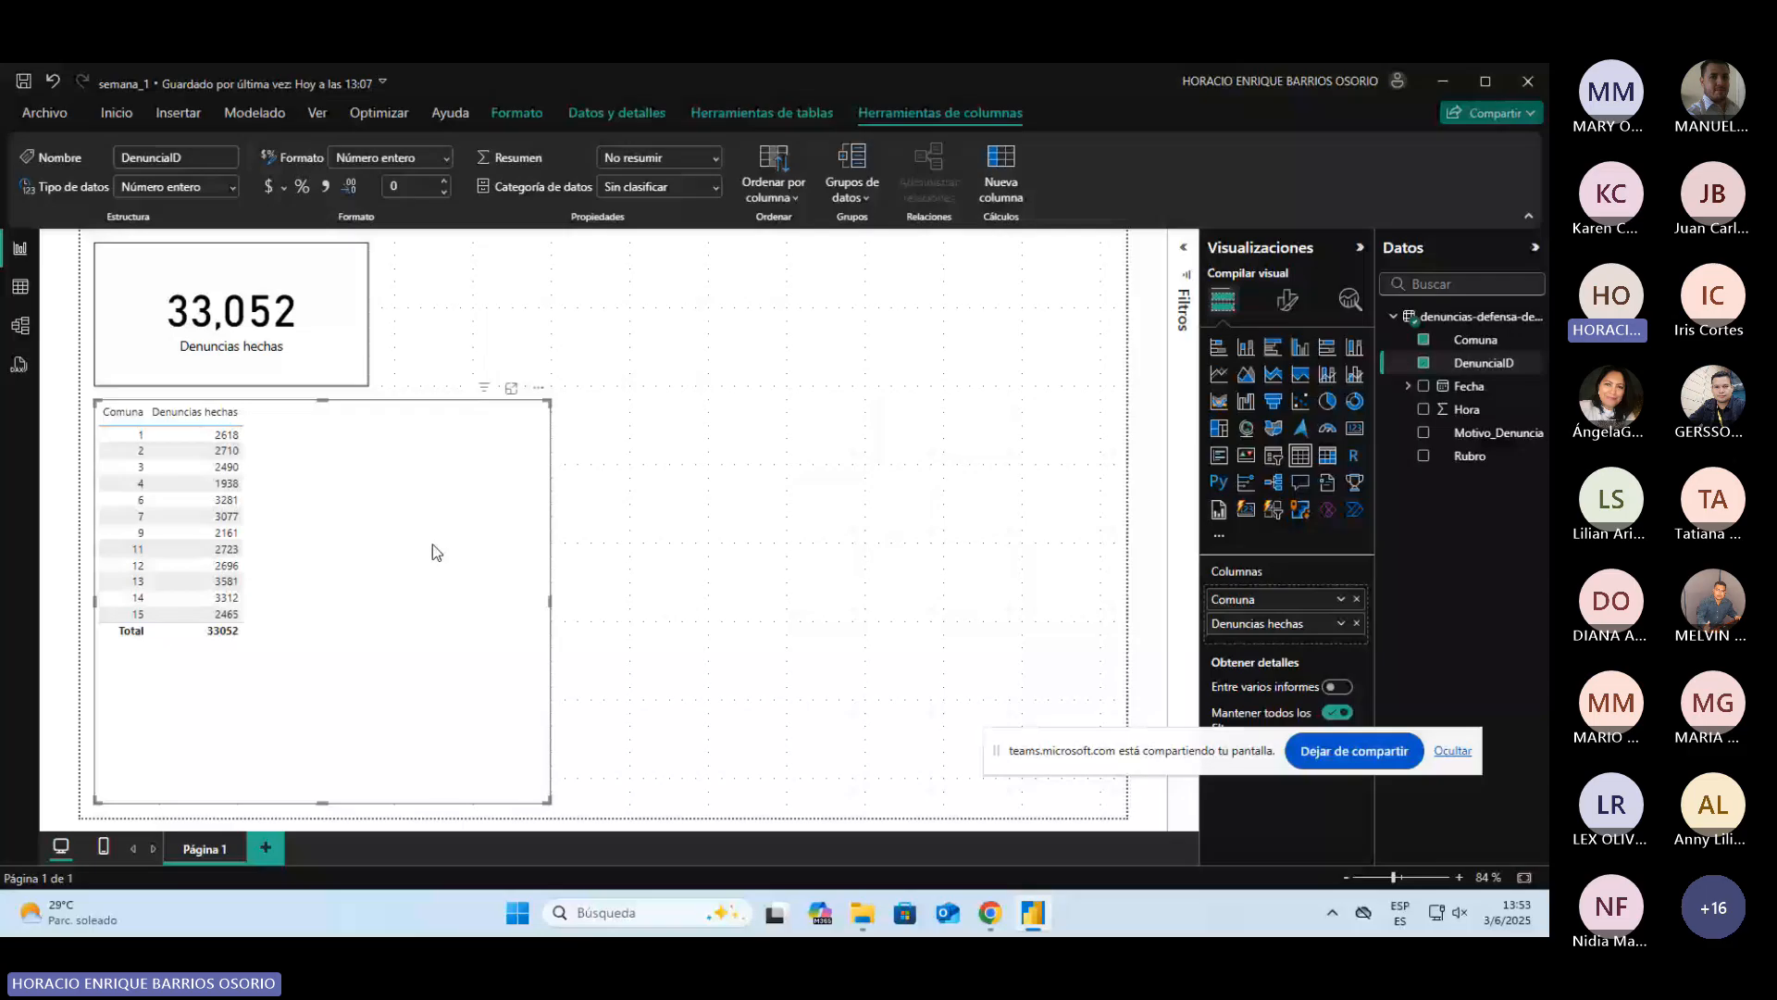
{"action": "left_click", "coordinate": [1339, 598]}
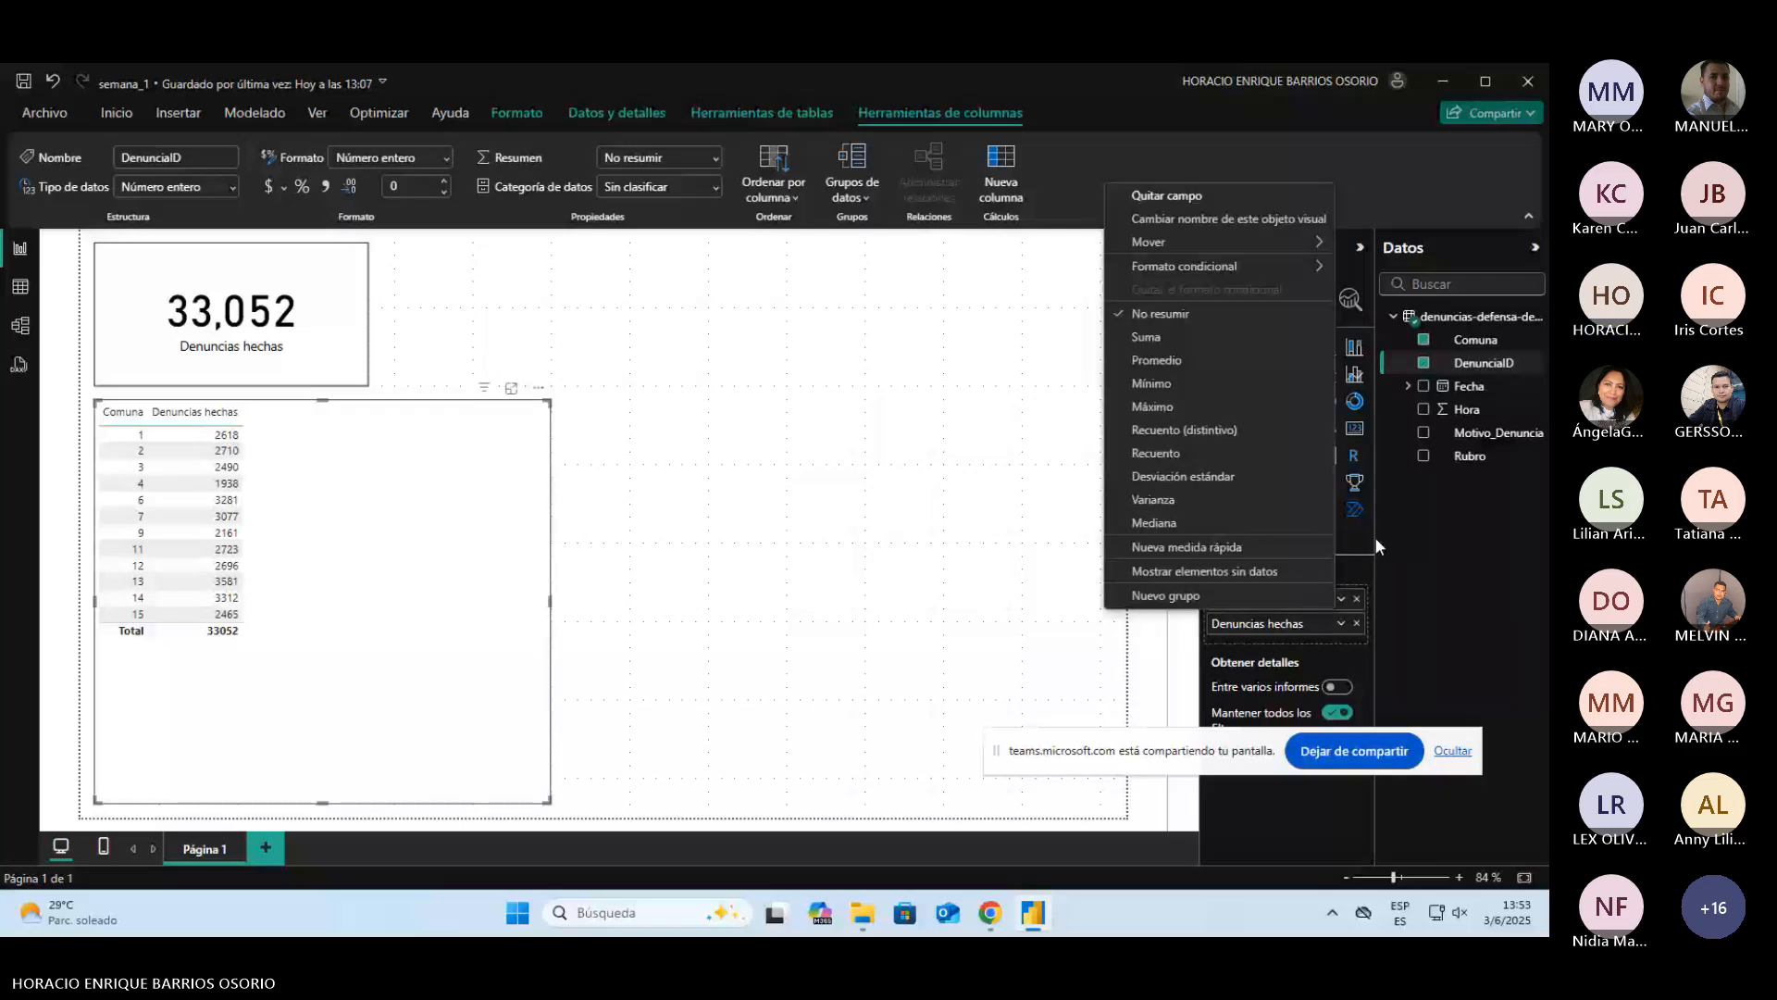
{"action": "left_click", "coordinate": [1374, 537]}
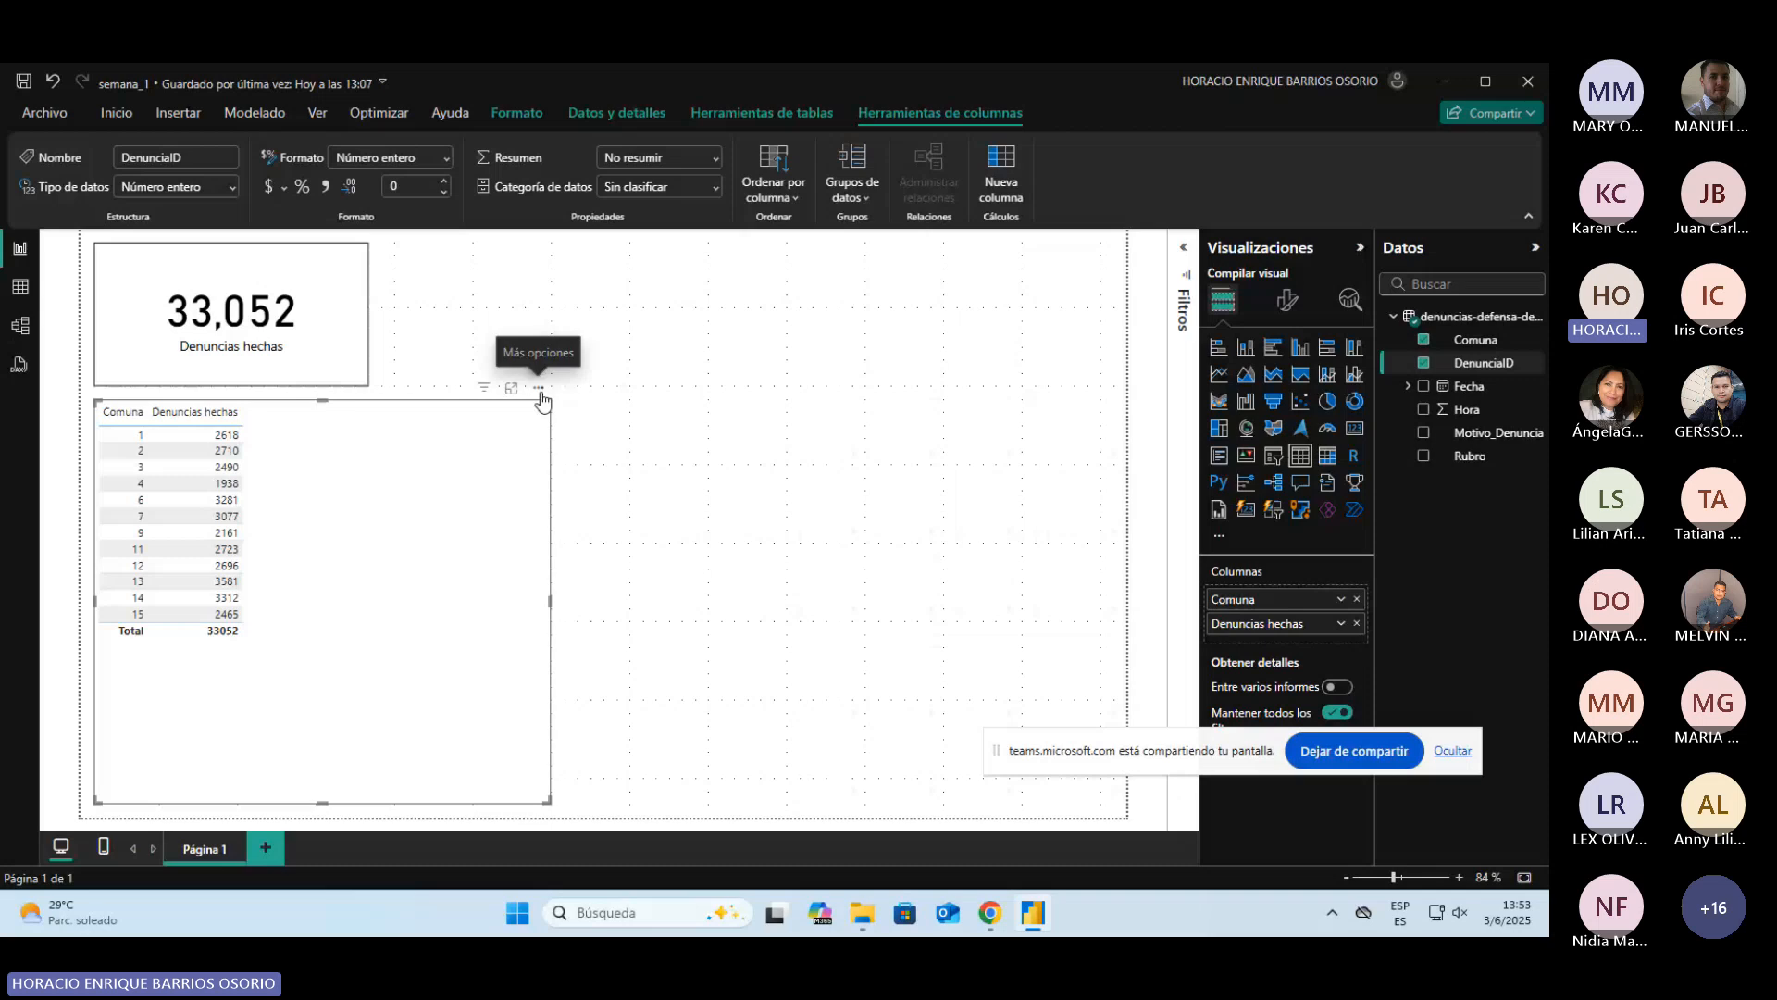
Step: View the table visual in focus mode (Modo de enfoque) and return to the report page
{"action": "mouse_move", "coordinate": [484, 393]}
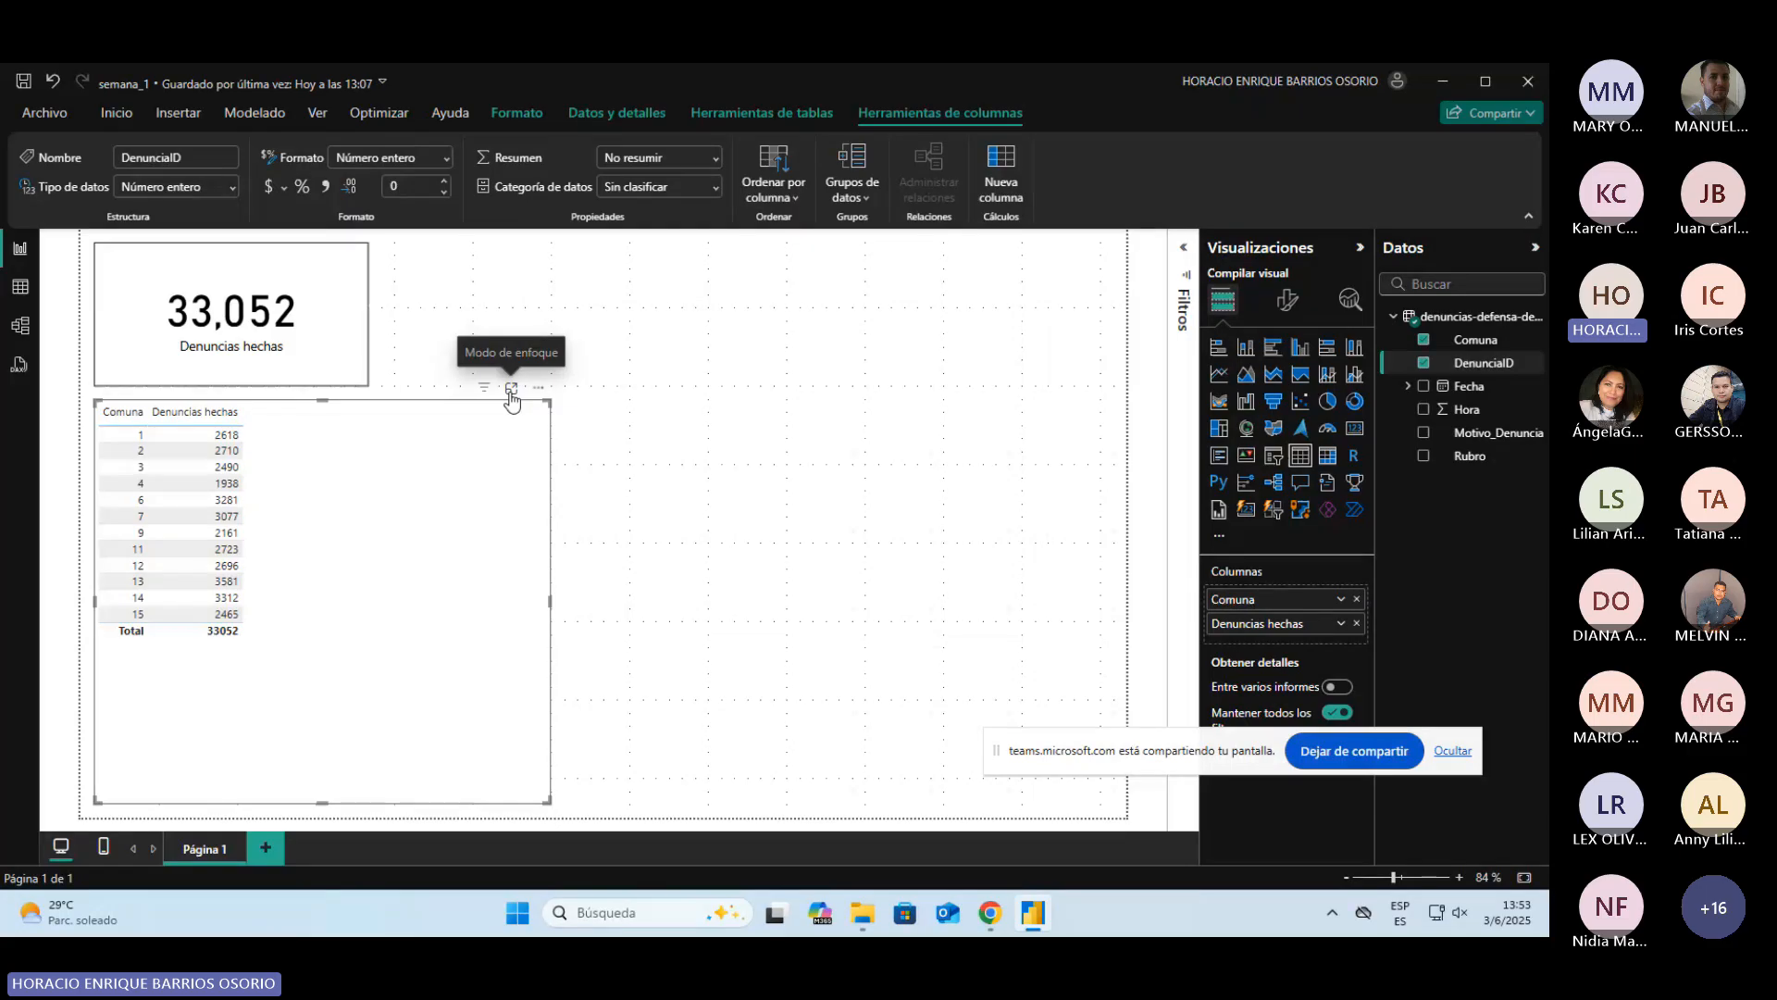
{"action": "left_click", "coordinate": [511, 389]}
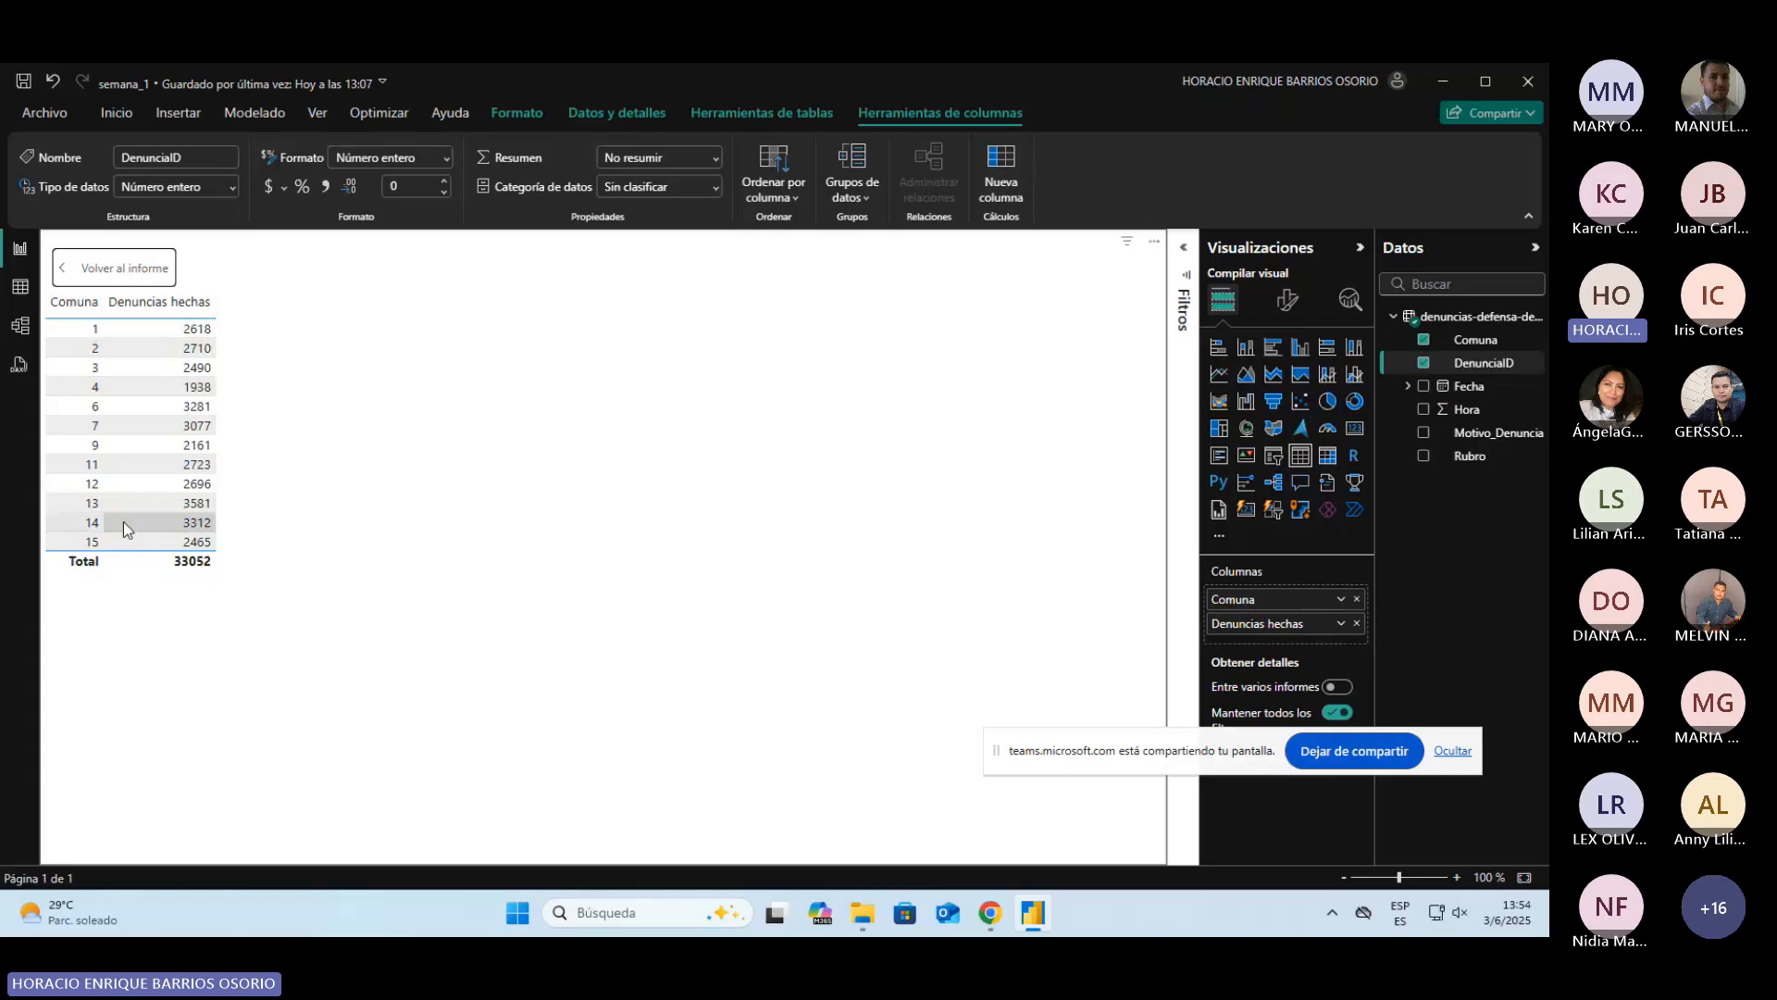
{"action": "left_click", "coordinate": [110, 281]}
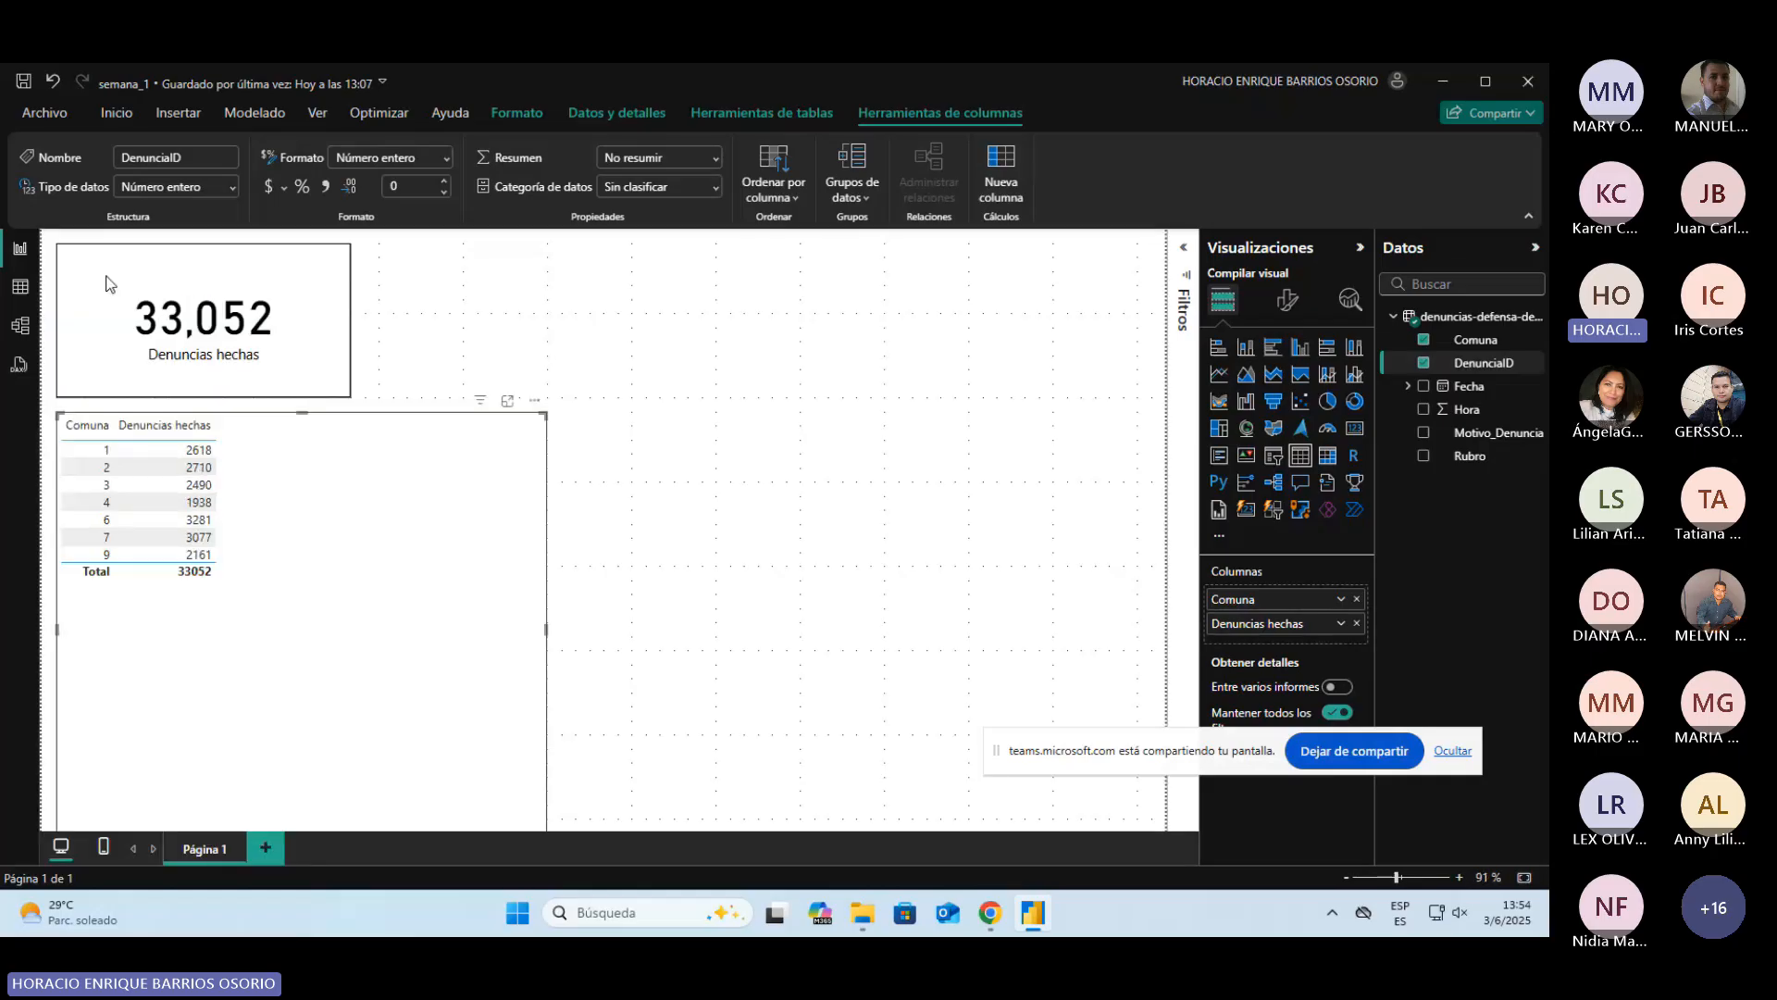
{"action": "left_click", "coordinate": [508, 400]}
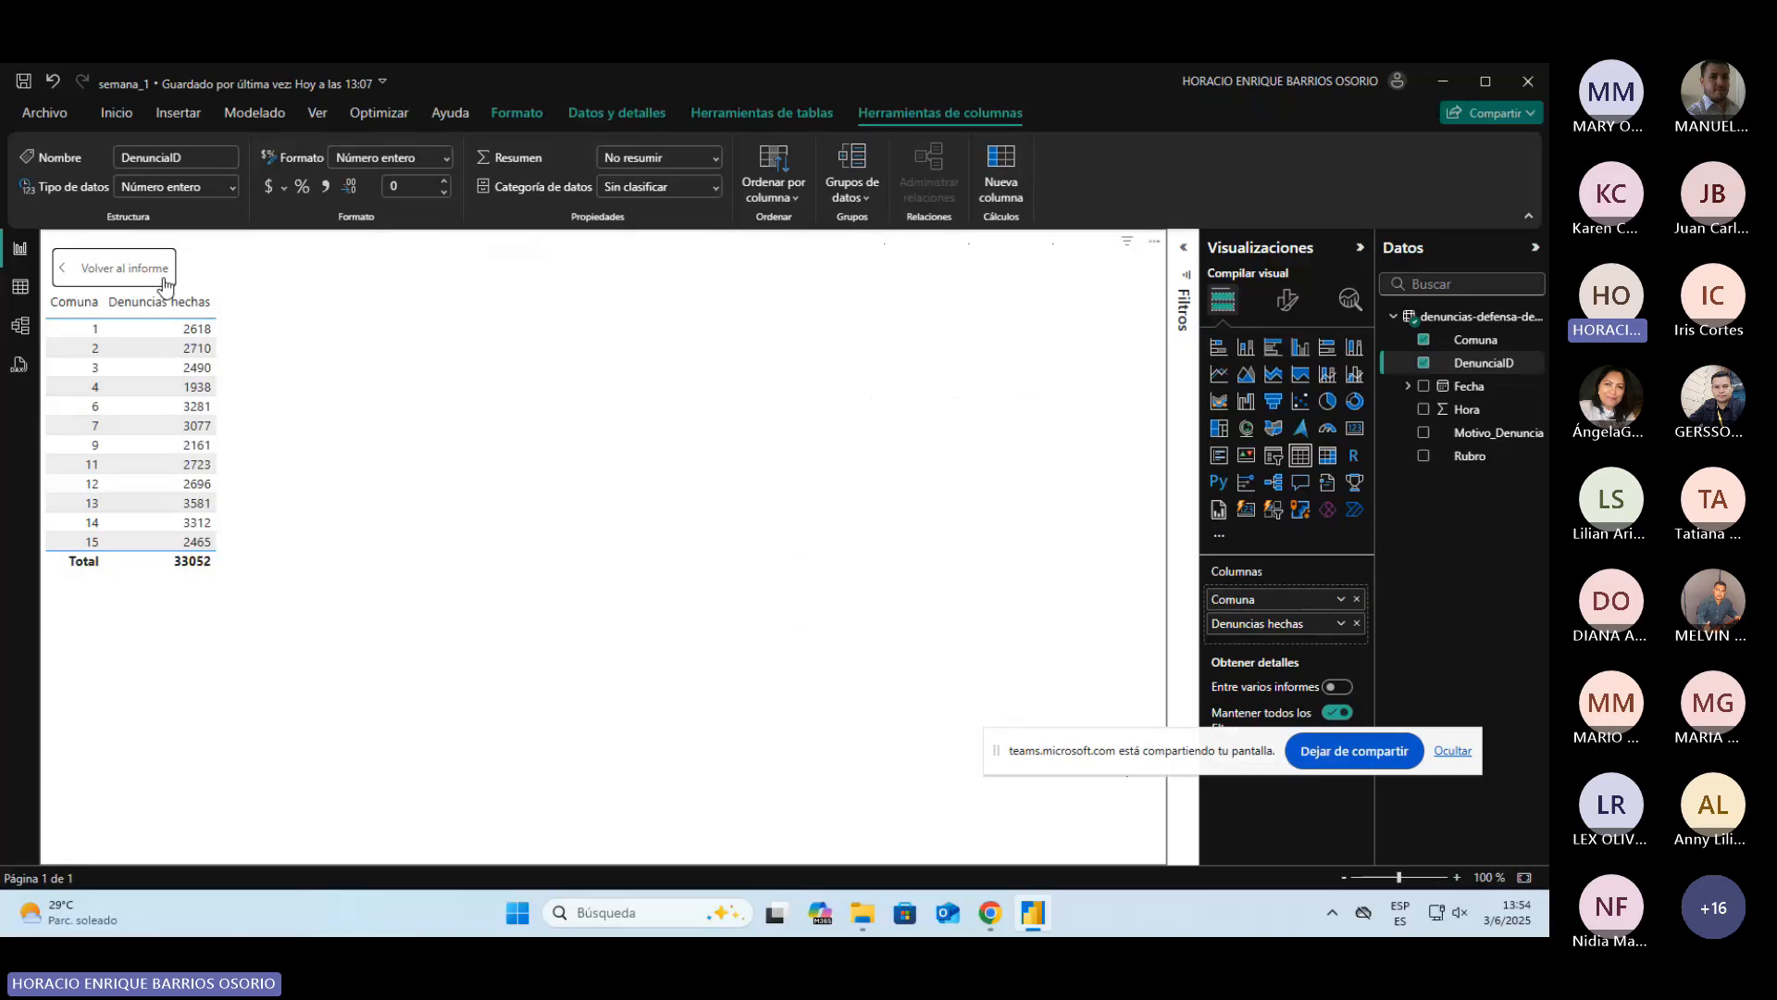
{"action": "left_click", "coordinate": [134, 269]}
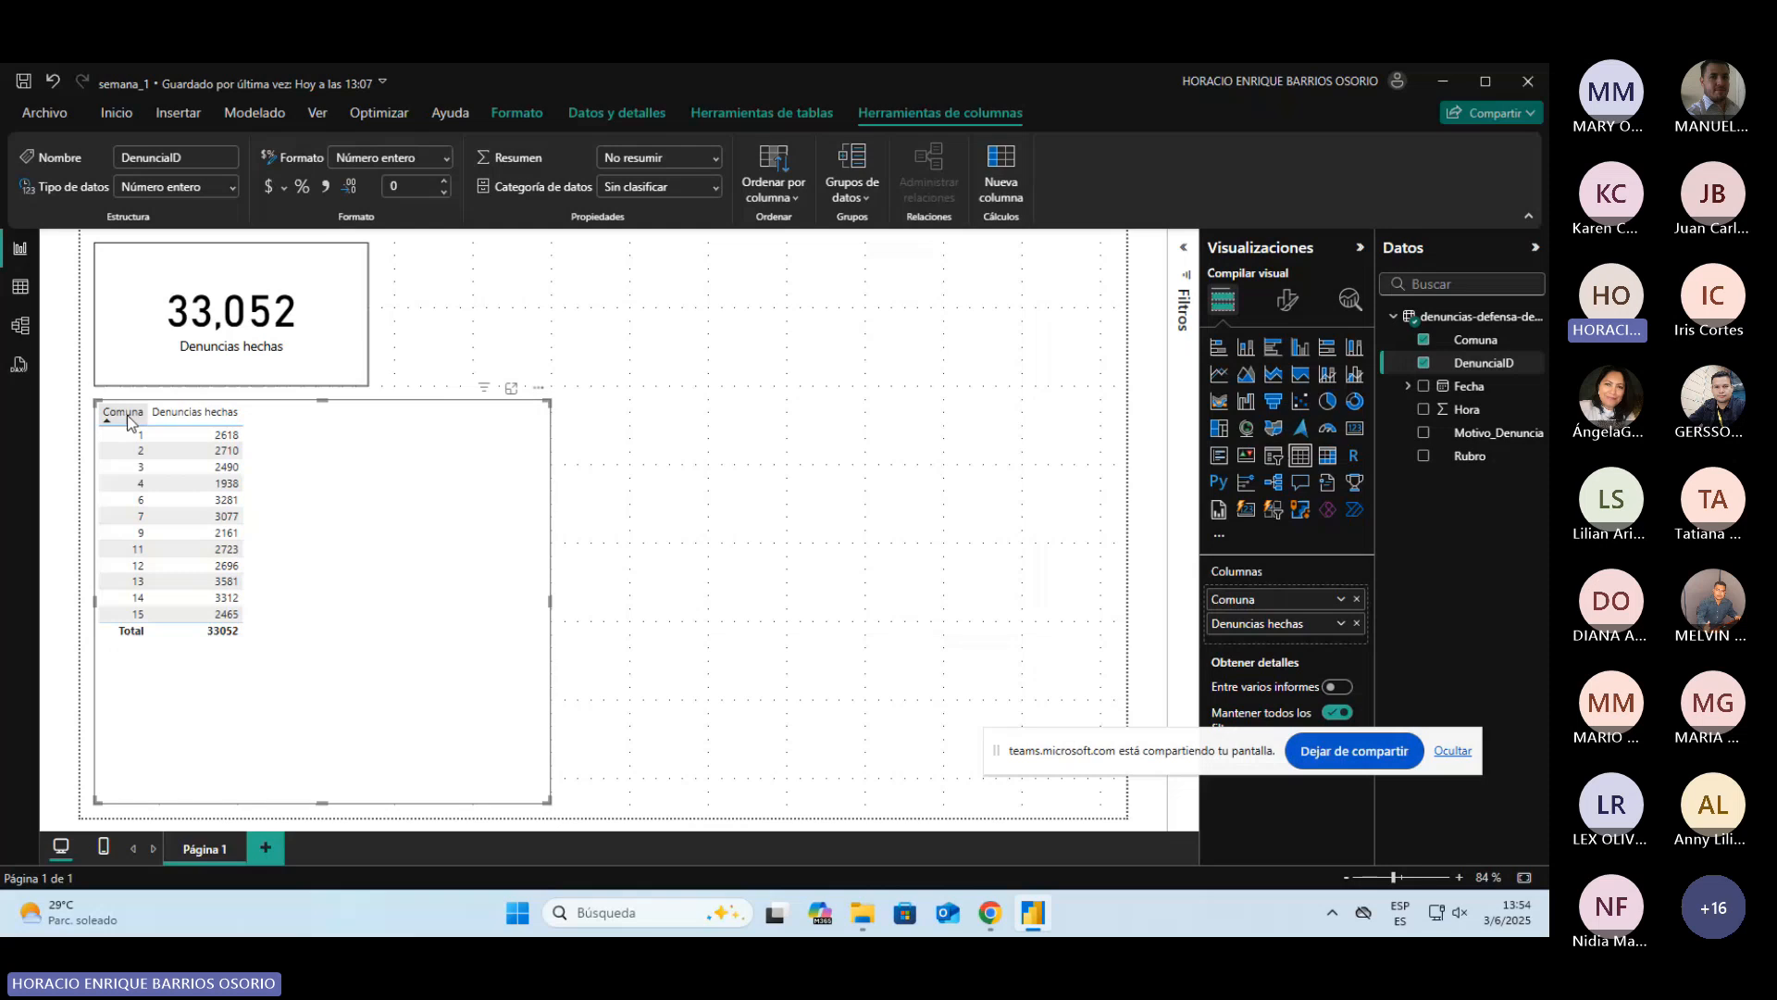
Step: Shrink the table visual's frame to fit its two columns and rows, and show it in focus mode
{"action": "left_click_drag", "start_coordinate": [549, 801], "coordinate": [242, 659]}
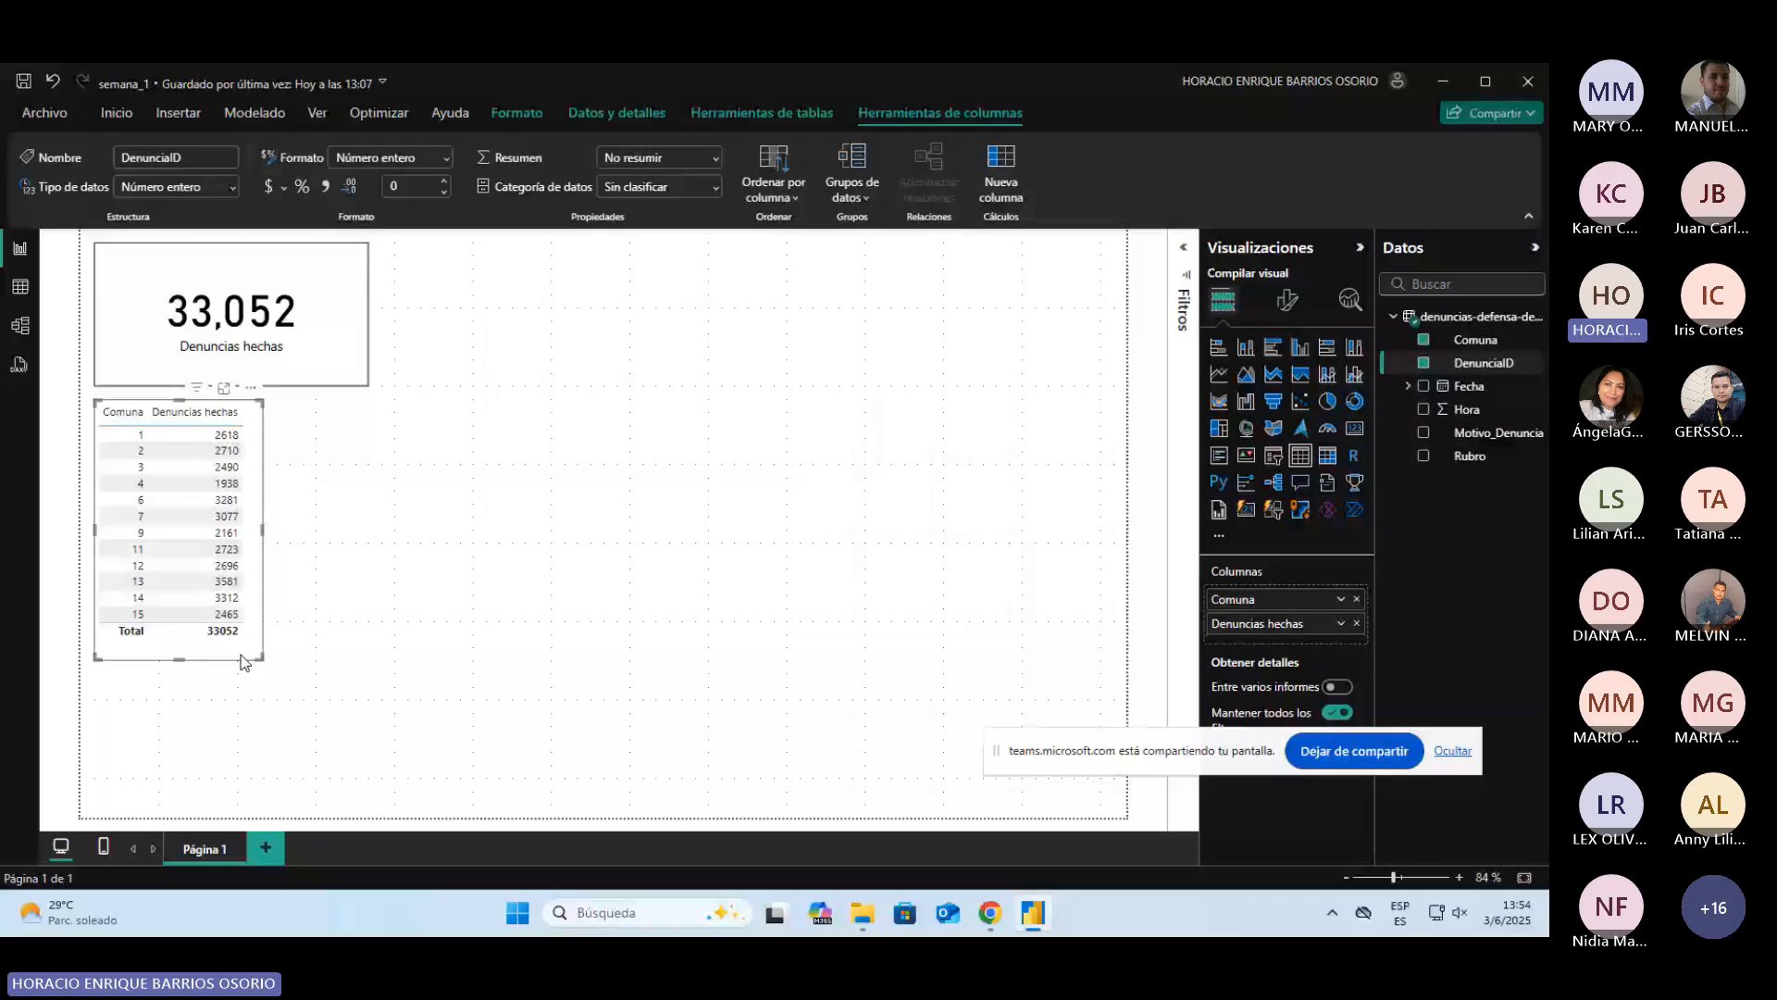
{"action": "left_click", "coordinate": [223, 388]}
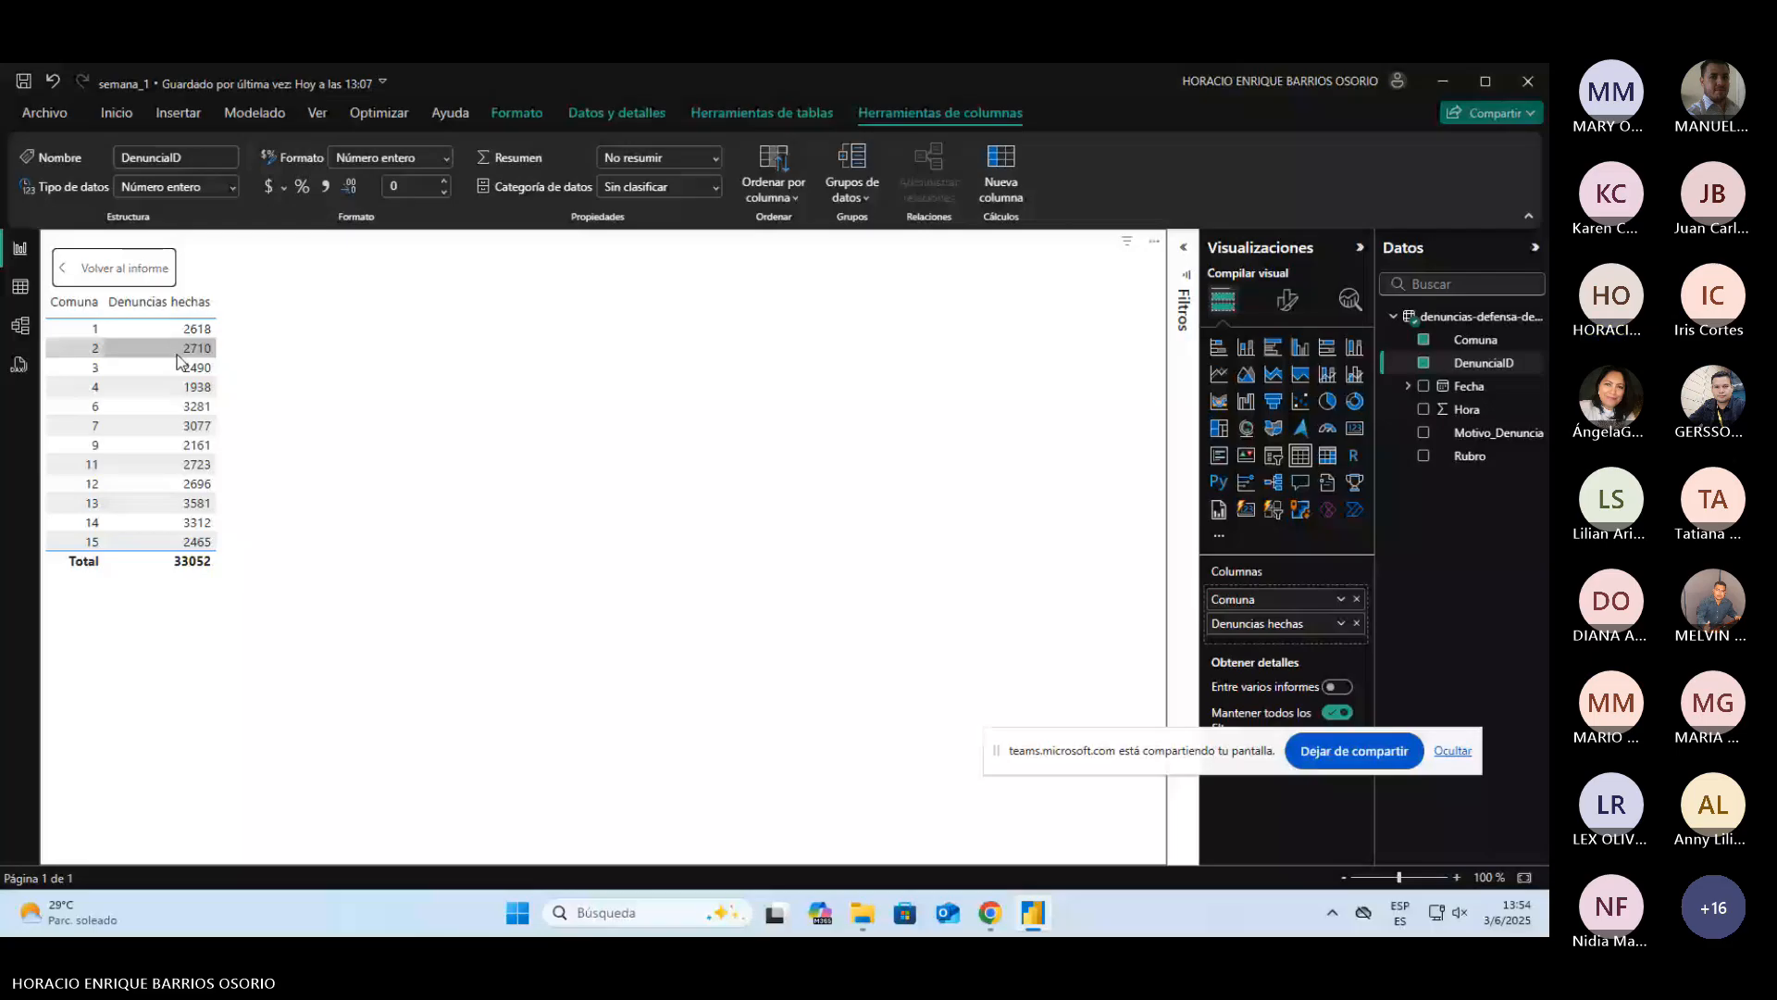
Step: Sort the focused table by Denuncias hechas descending, restore ascending Comuna order, and set the DenunciaID column to sort by Comuna
{"action": "left_click", "coordinate": [116, 303]}
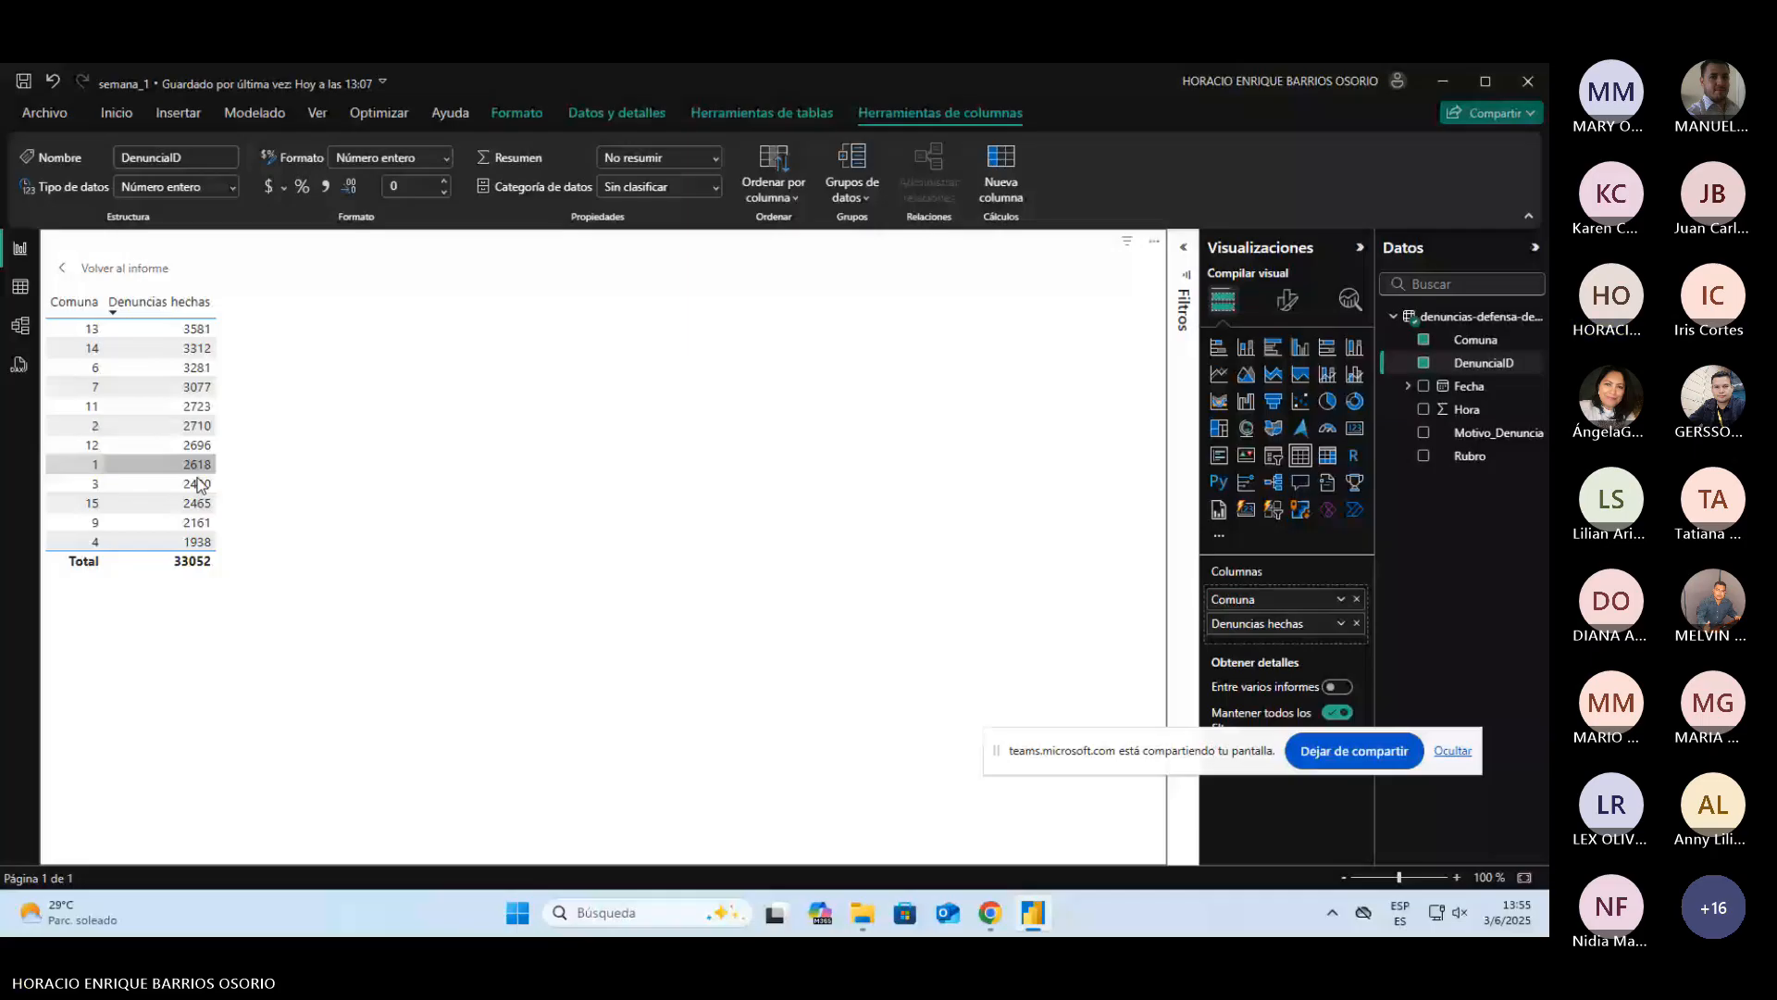
{"action": "left_click", "coordinate": [79, 311]}
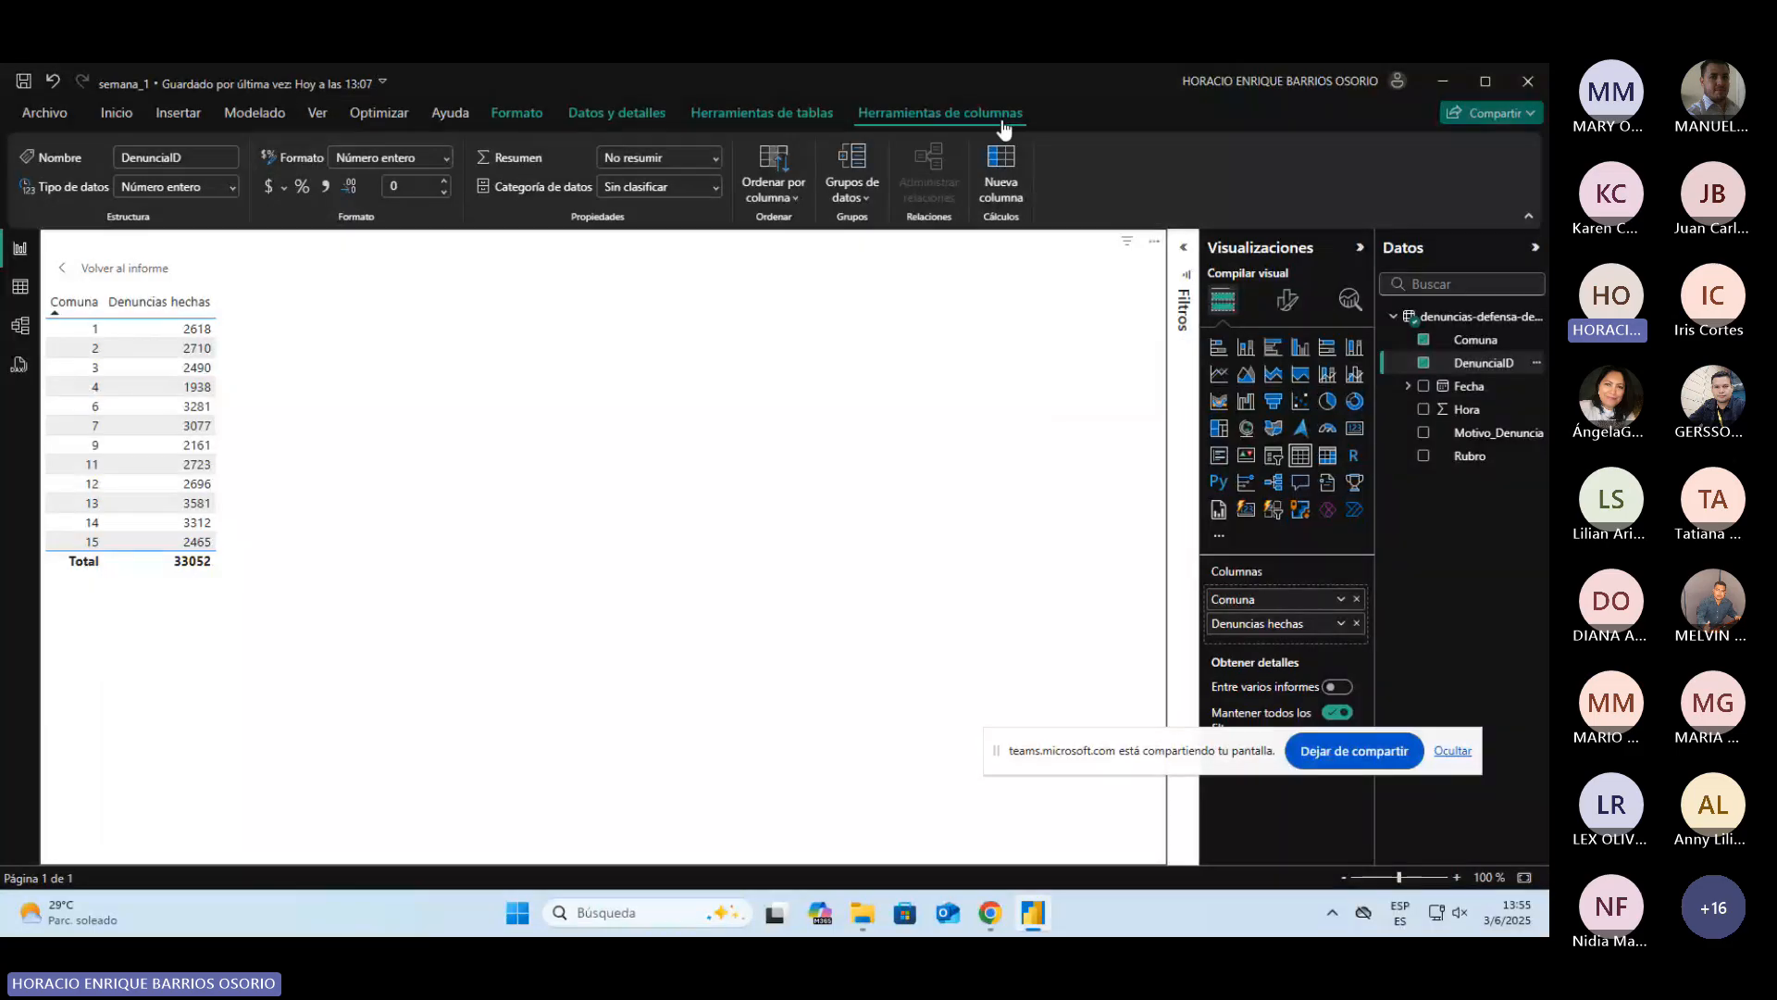
{"action": "left_click", "coordinate": [796, 212]}
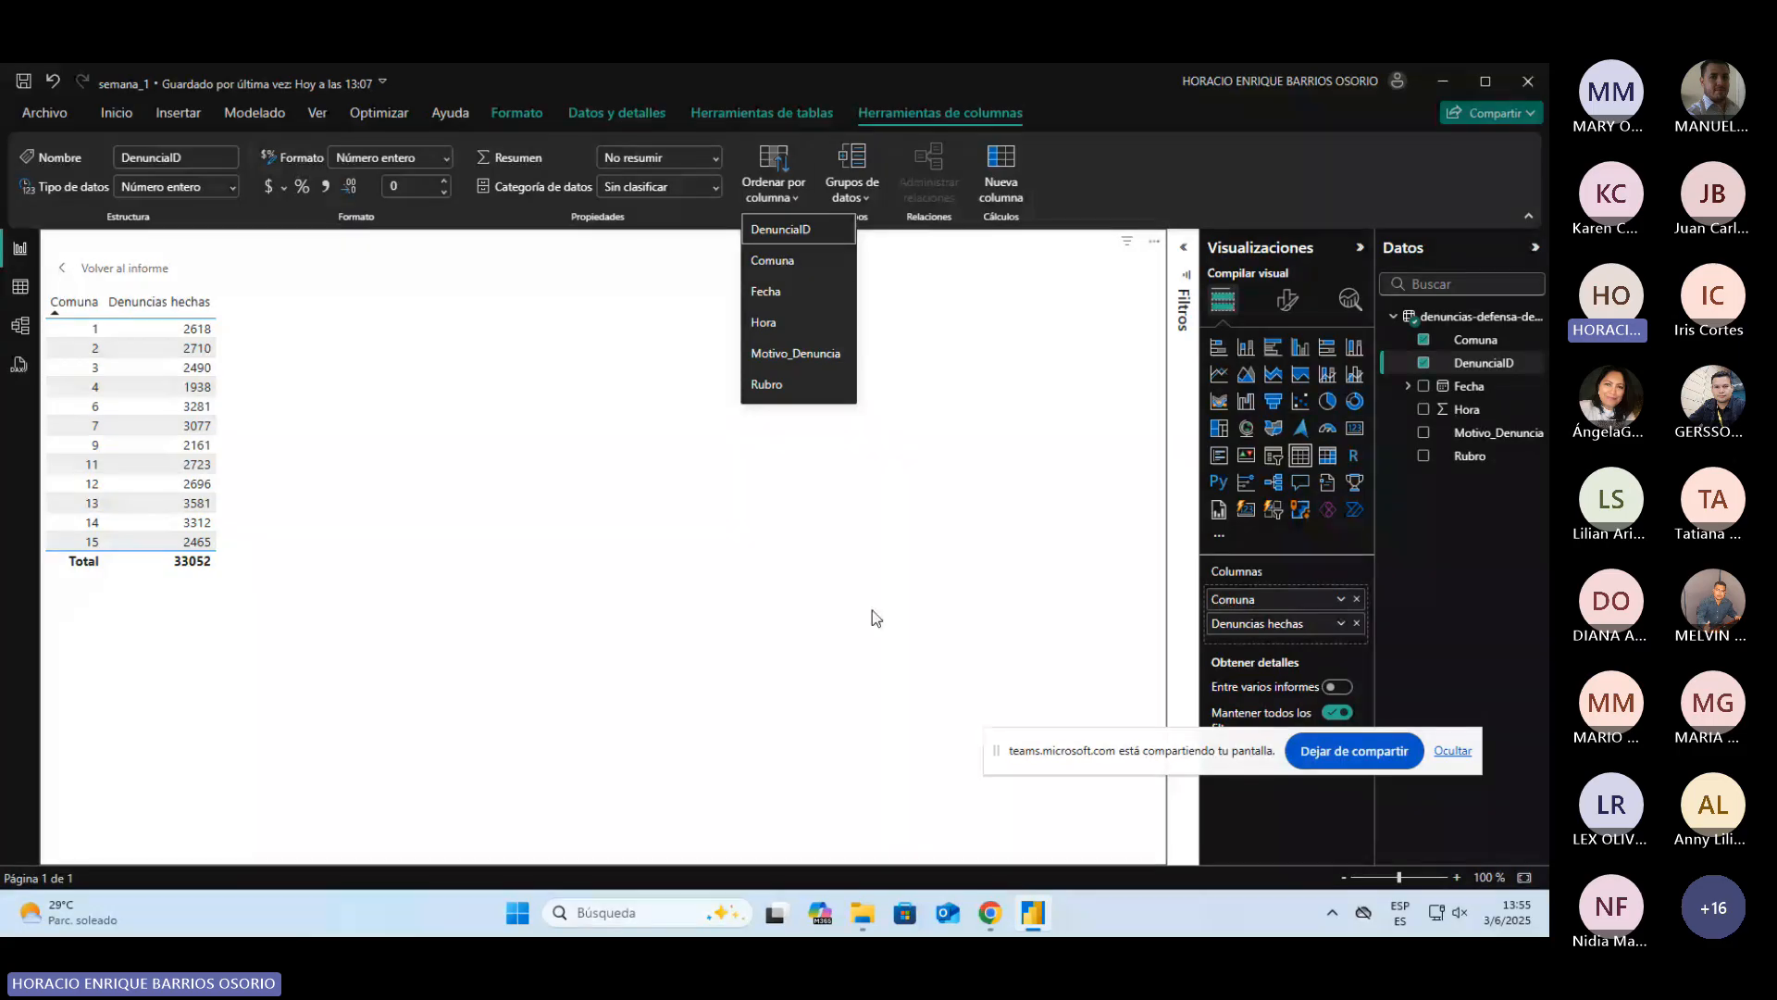
{"action": "left_click", "coordinate": [784, 262]}
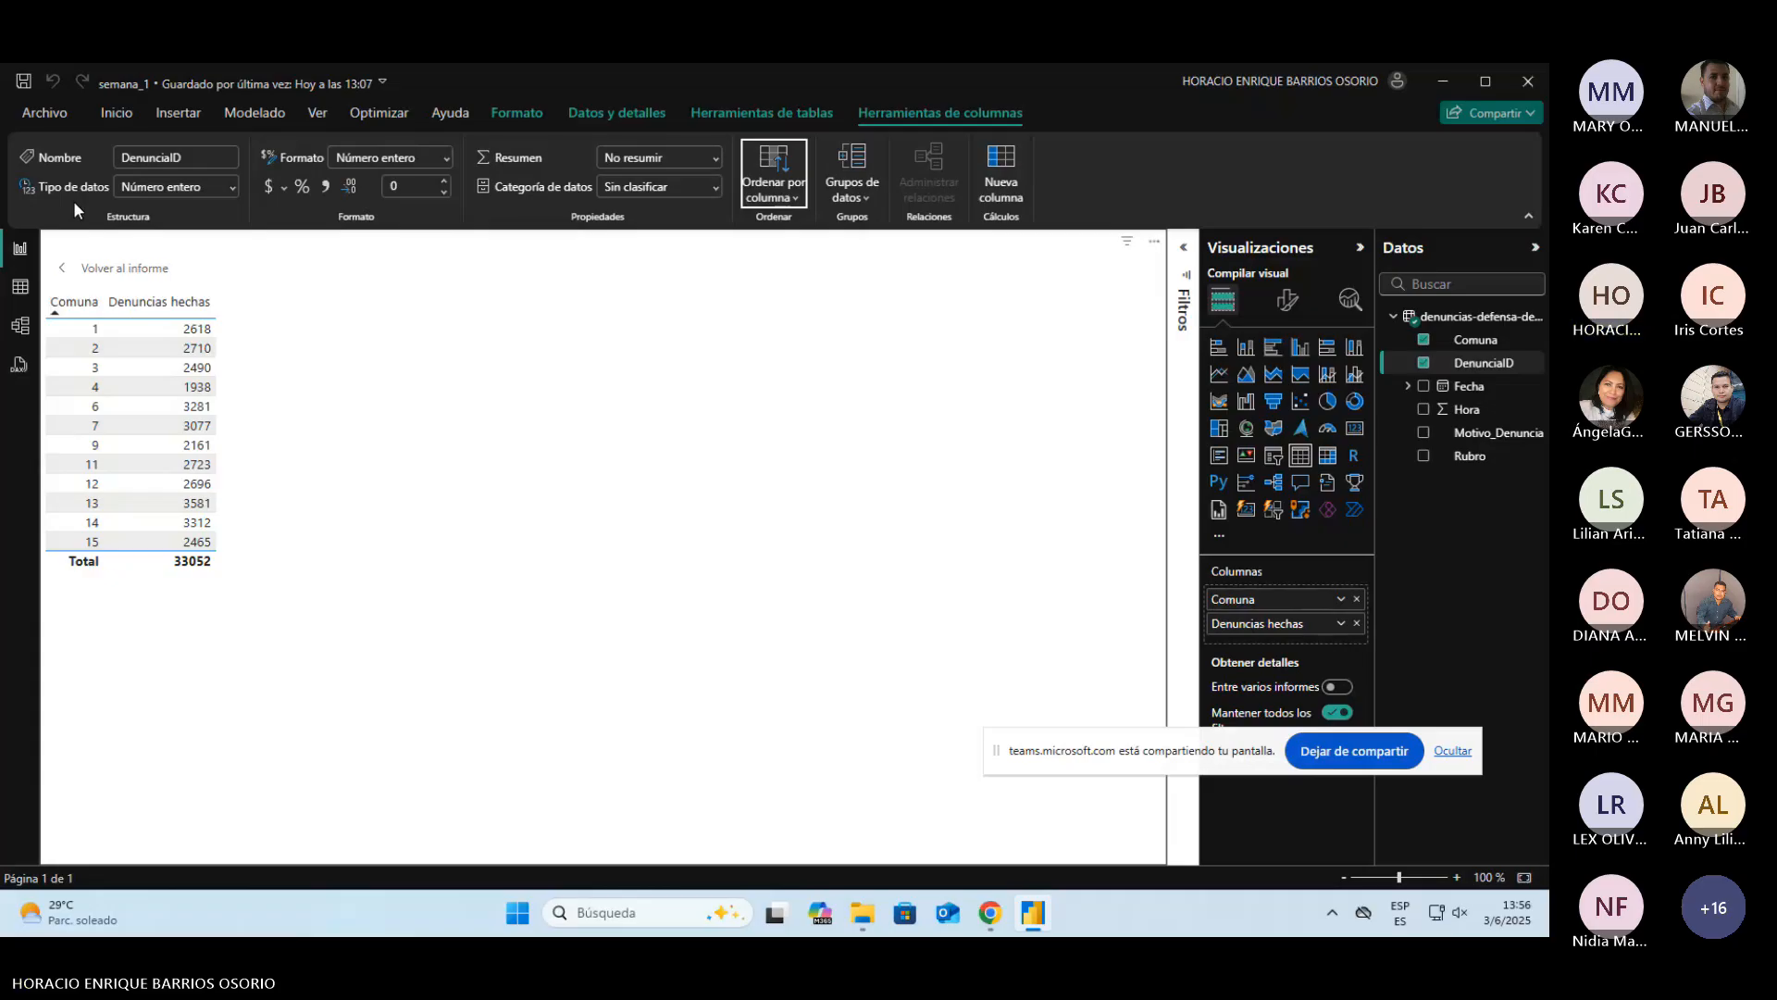
Step: Return to the report page, select the complaints table, and show it in focus mode again
{"action": "left_click", "coordinate": [90, 268]}
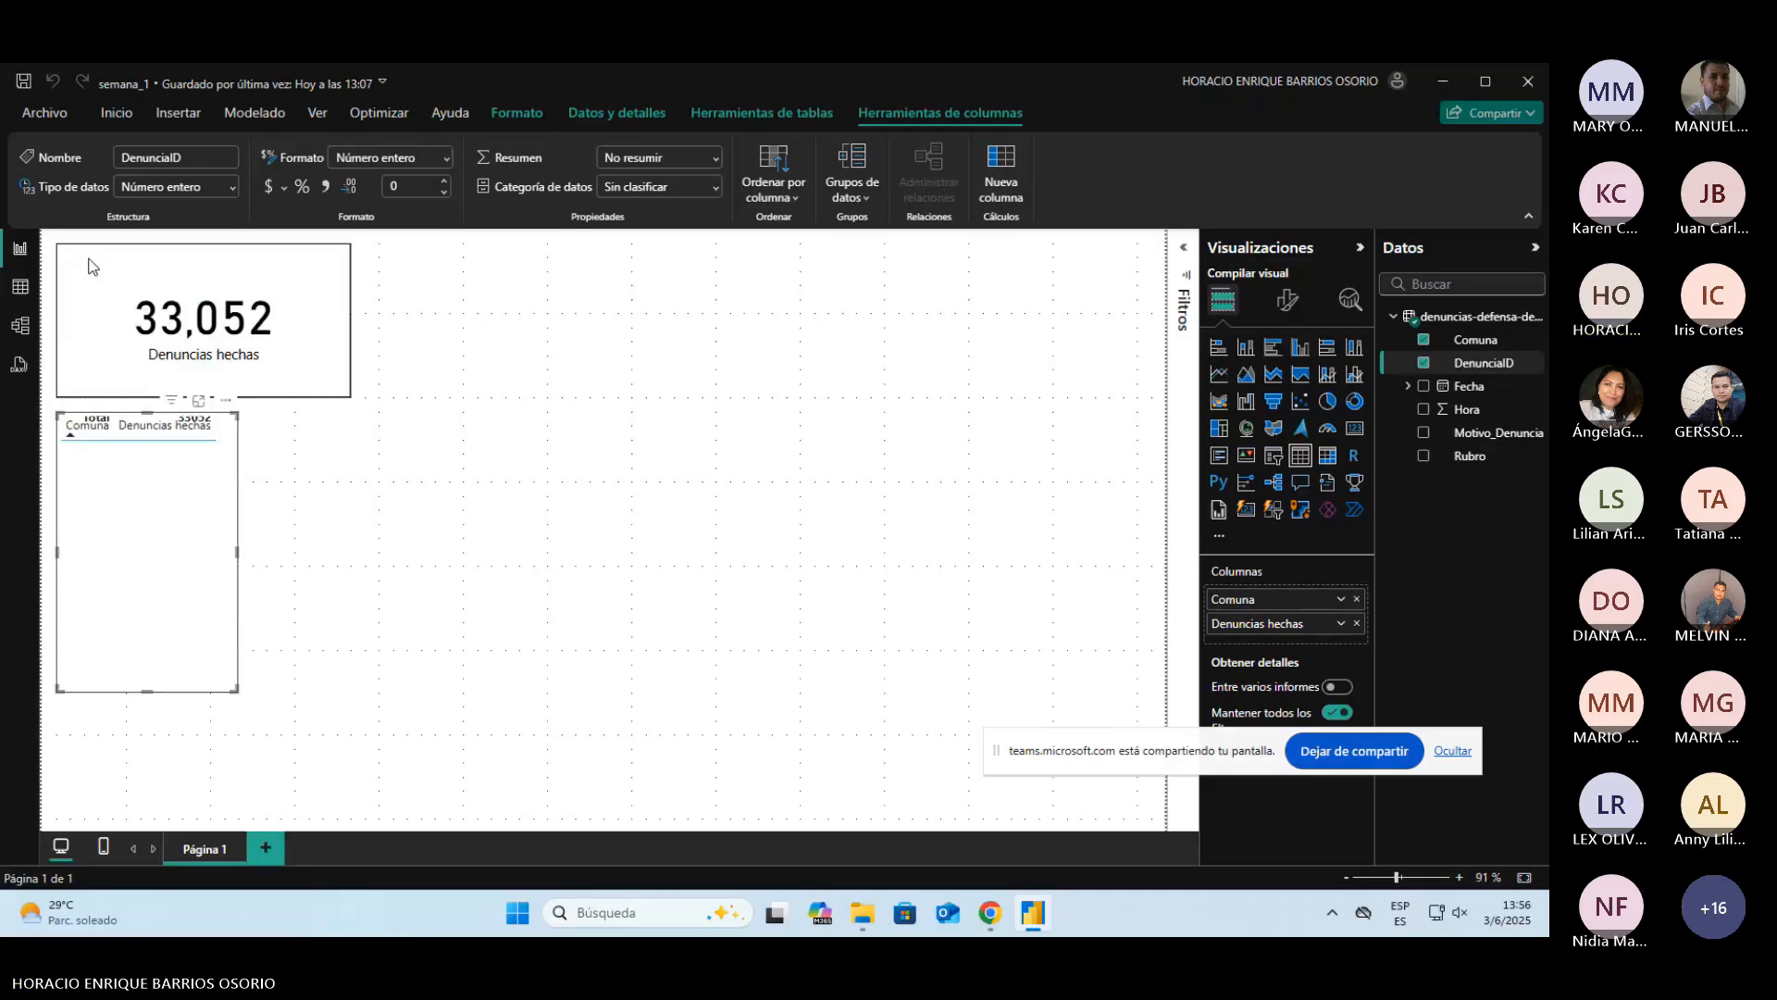
{"action": "left_click", "coordinate": [429, 609]}
{"action": "left_click", "coordinate": [258, 646]}
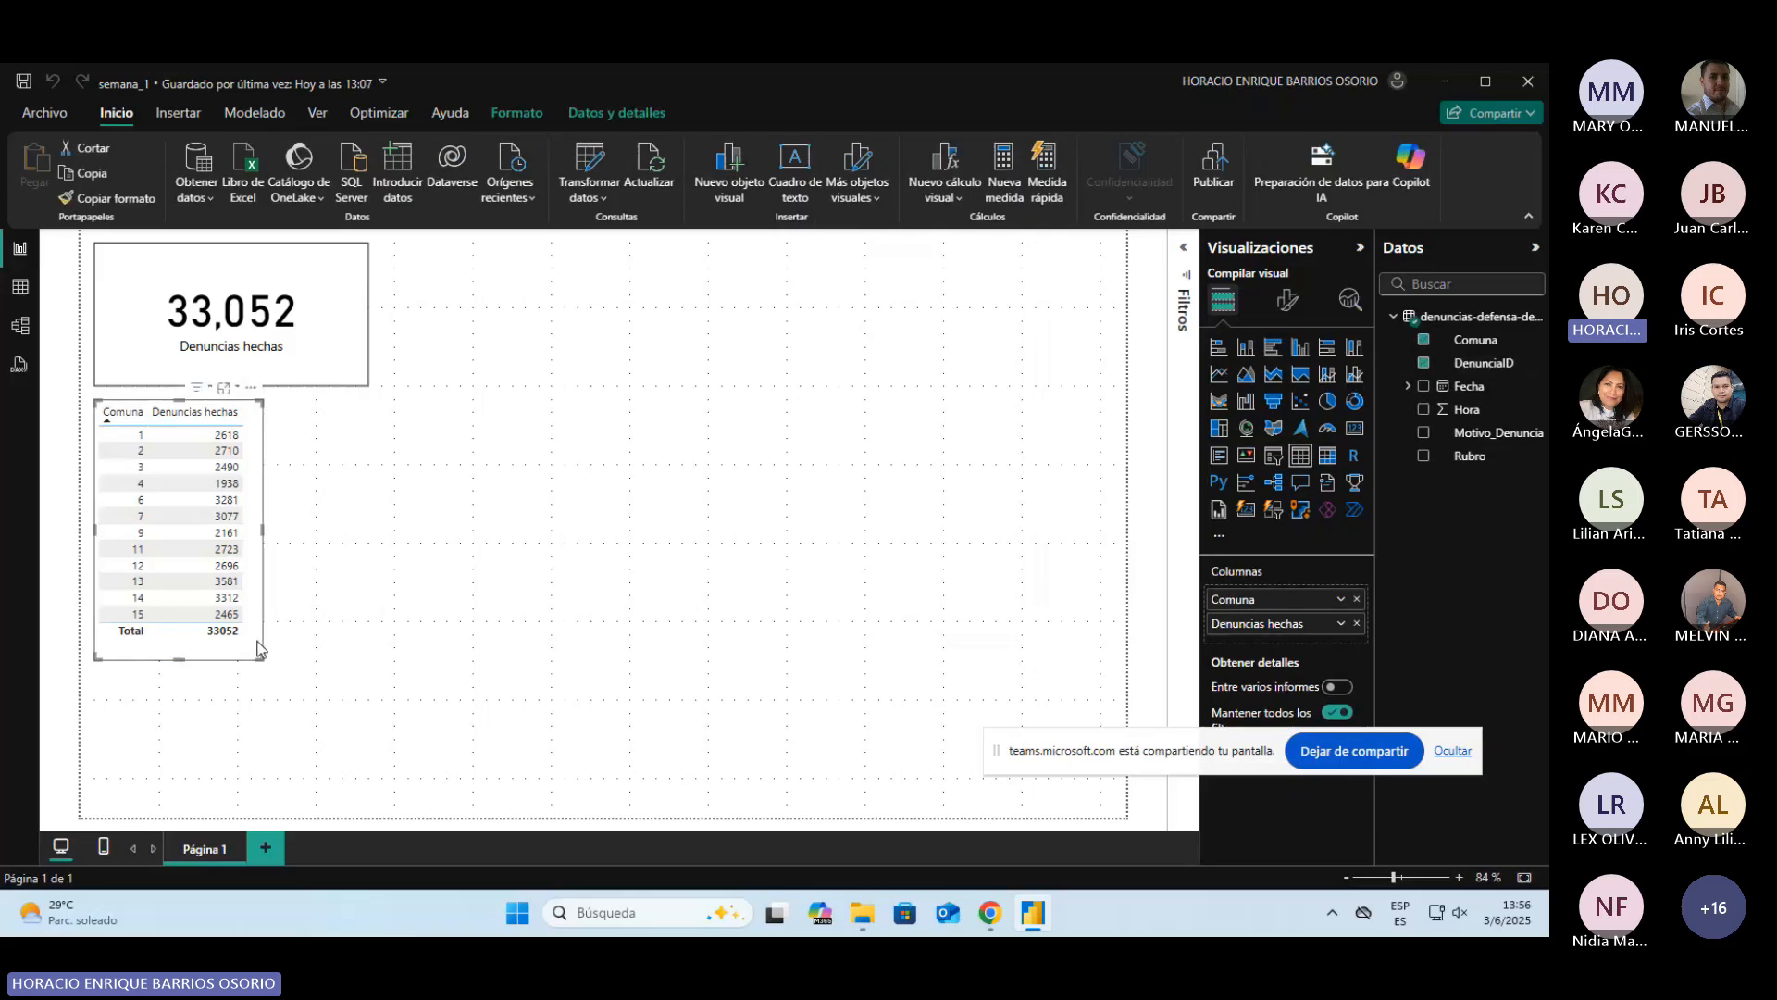
{"action": "left_click", "coordinate": [223, 388]}
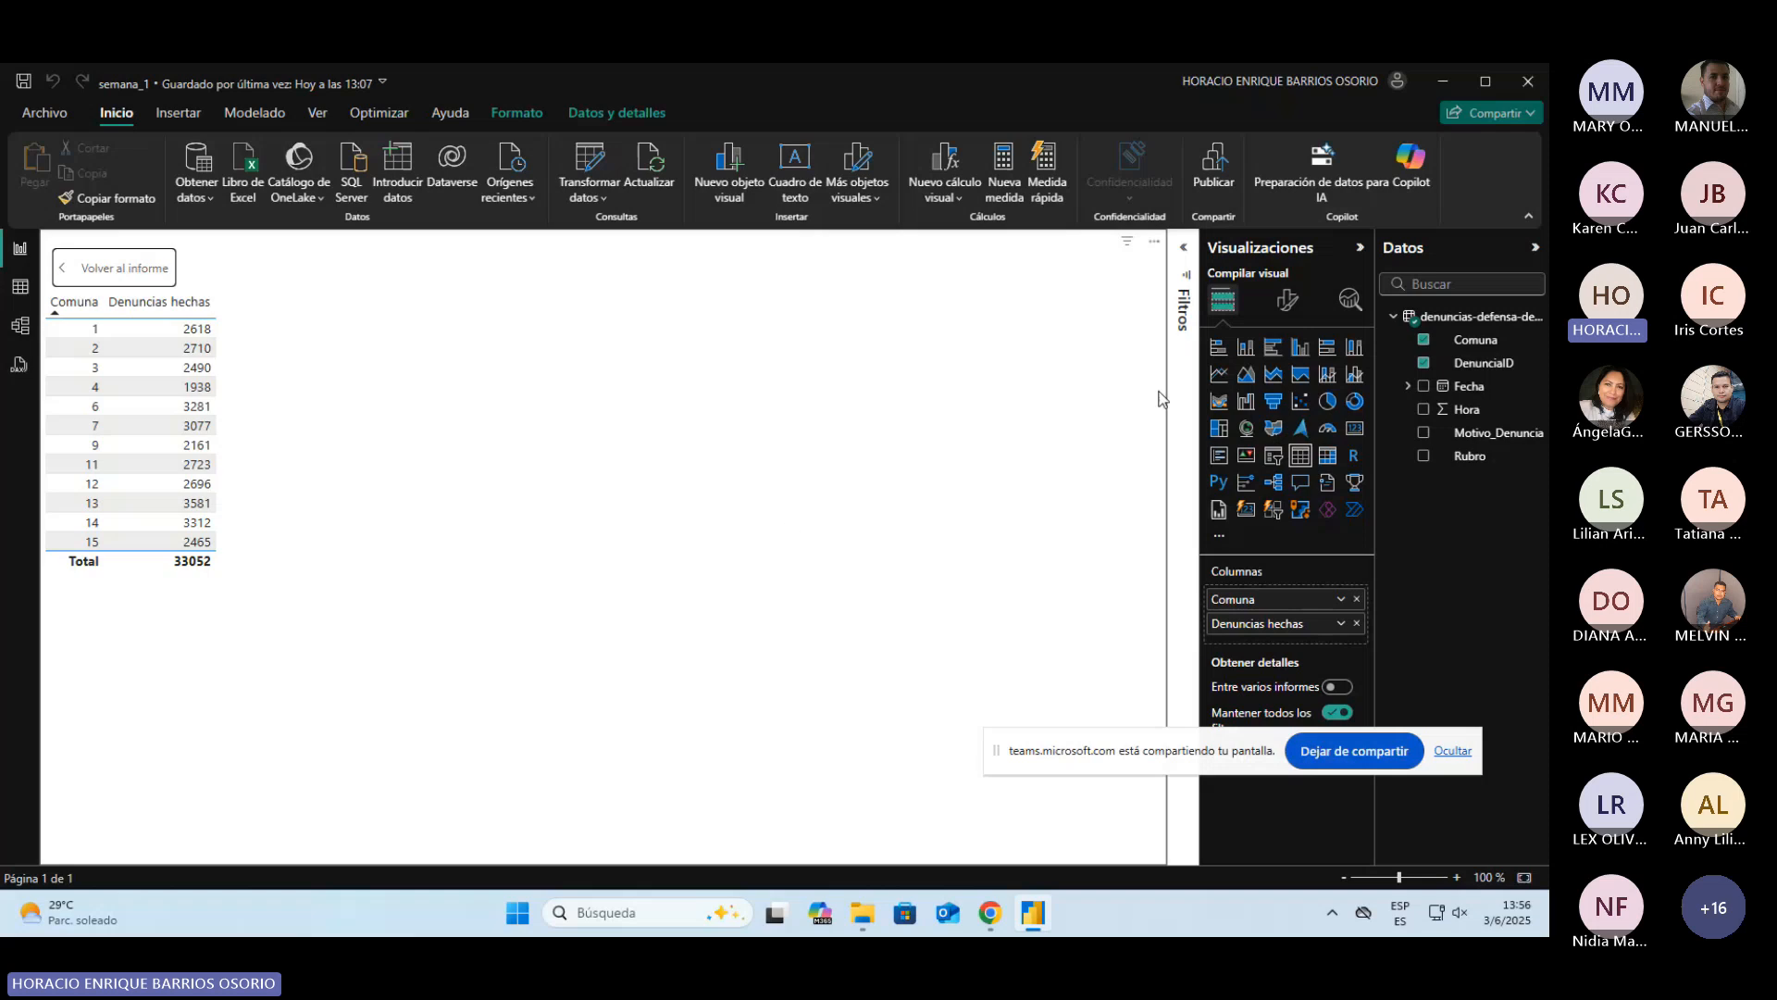
Step: In the table's Cuadrícula format settings, toggle the horizontal gridlines off and on and set their color to black
{"action": "left_click", "coordinate": [1289, 300]}
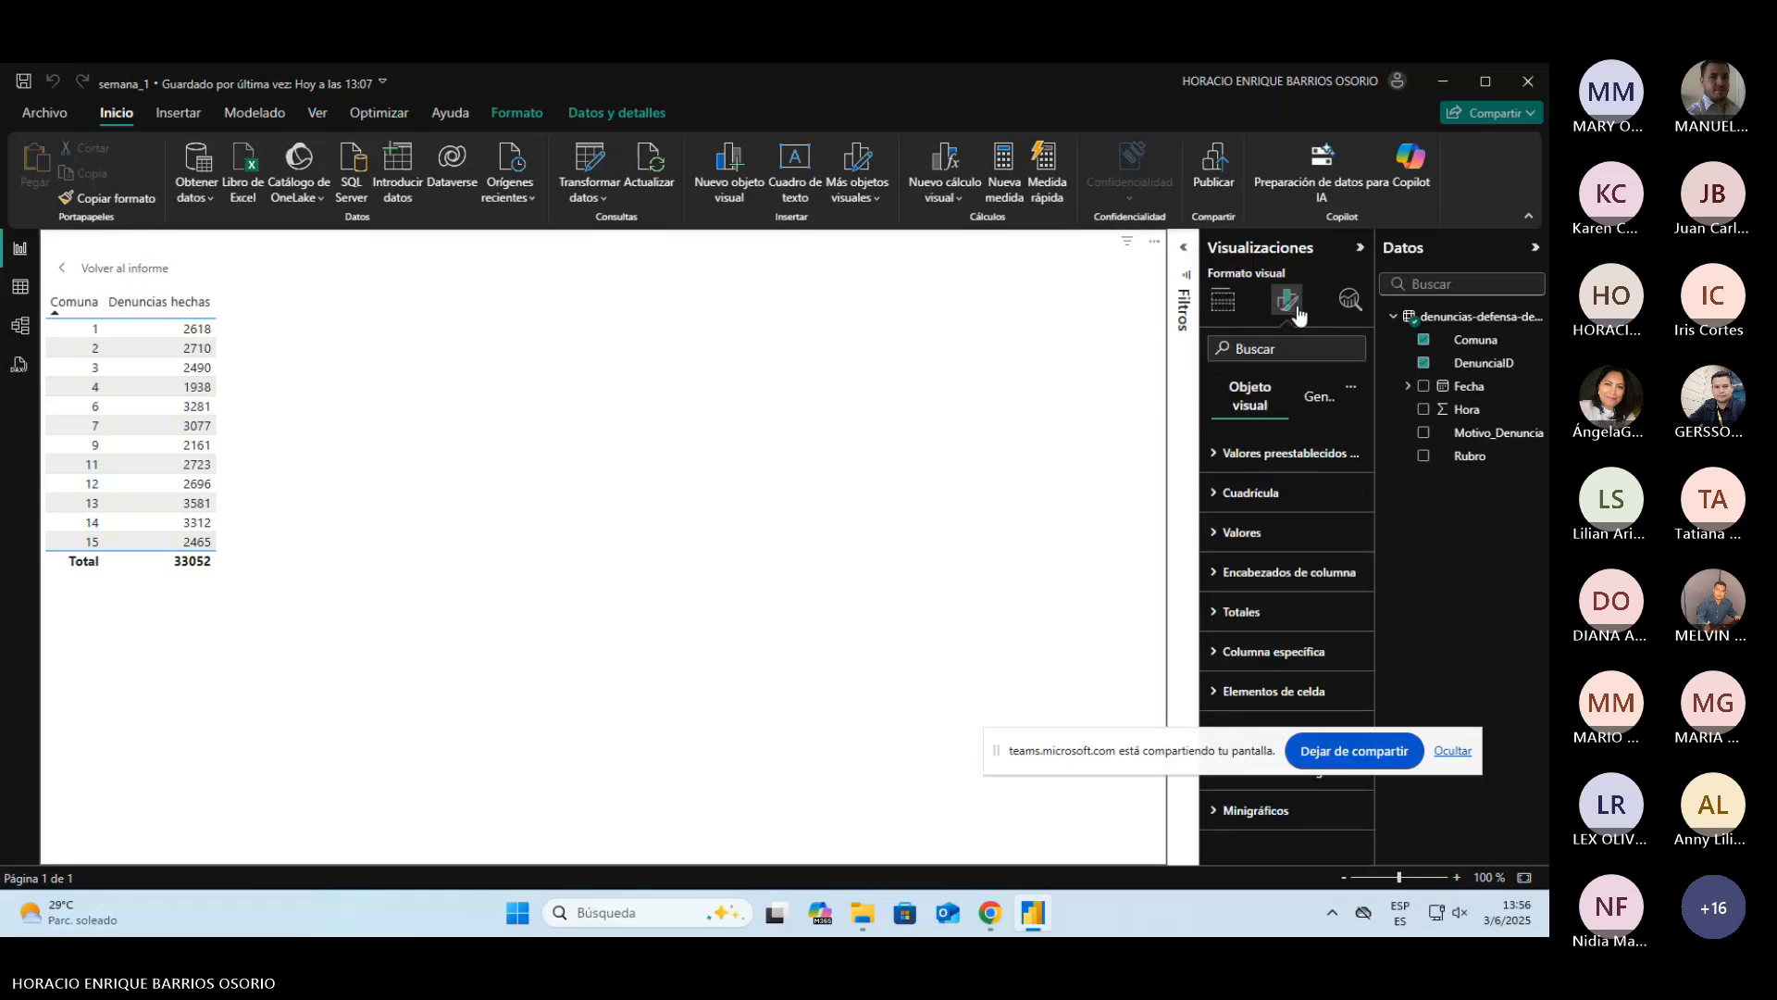
{"action": "left_click_drag", "start_coordinate": [1004, 754], "coordinate": [548, 800]}
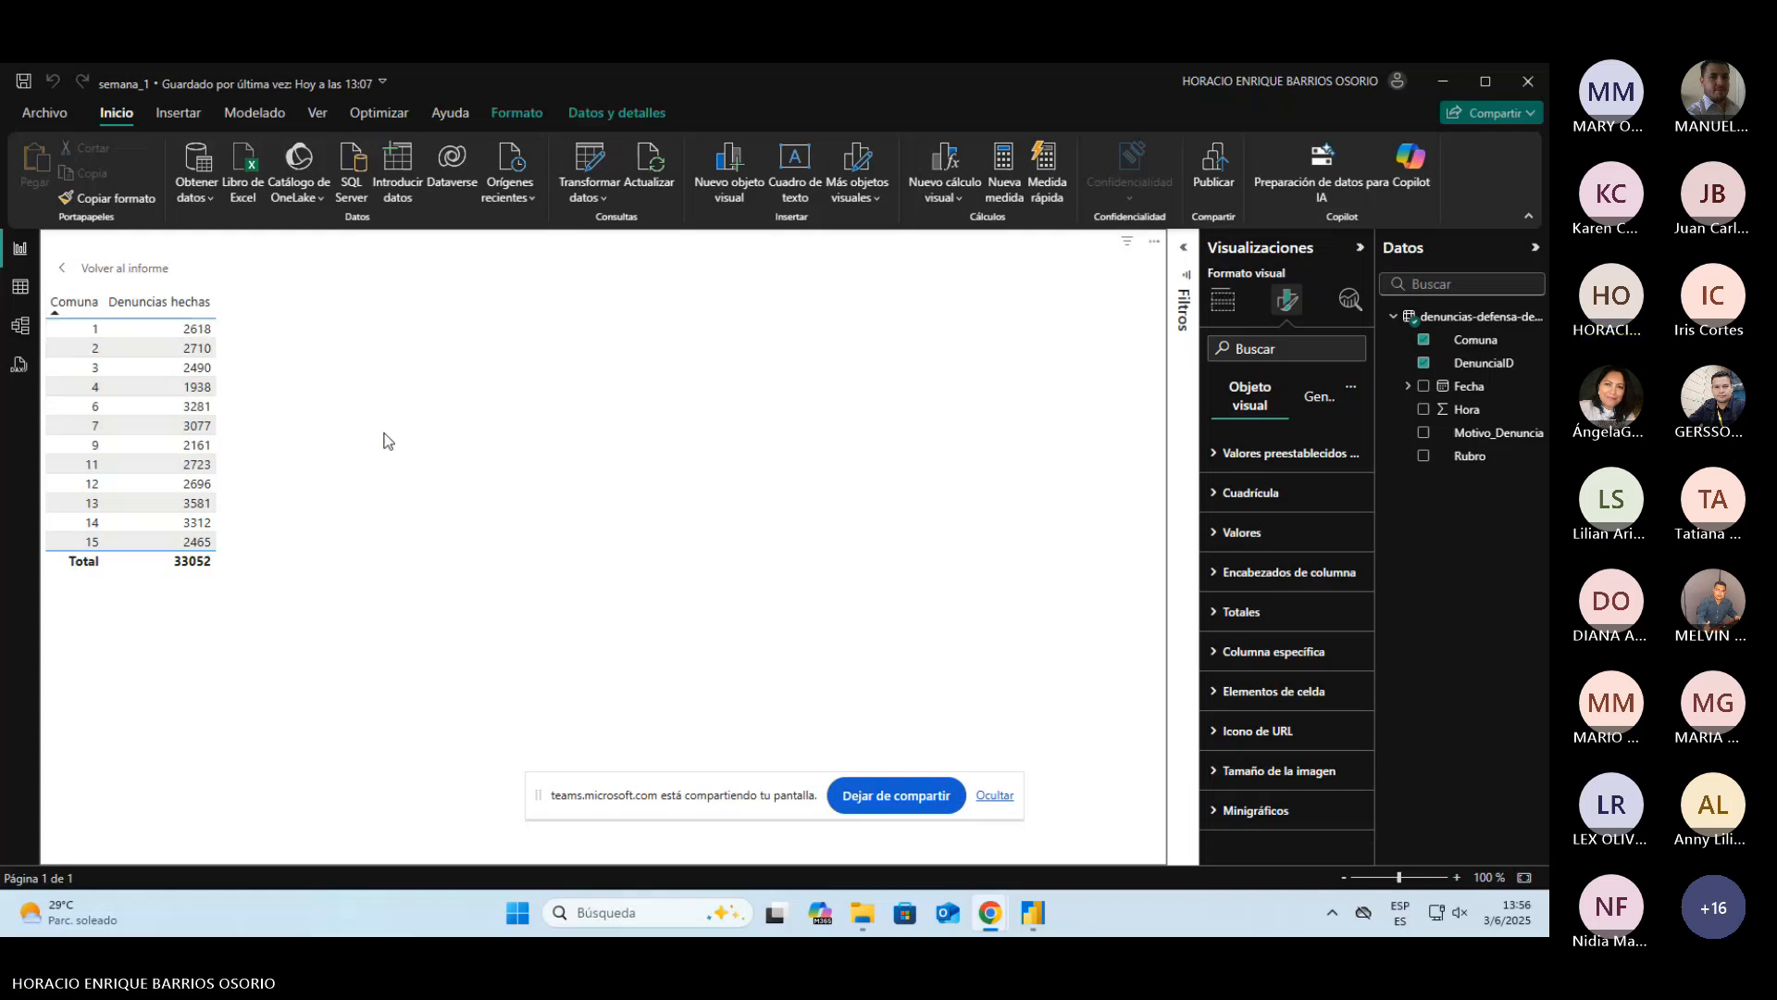
{"action": "left_click", "coordinate": [1215, 461]}
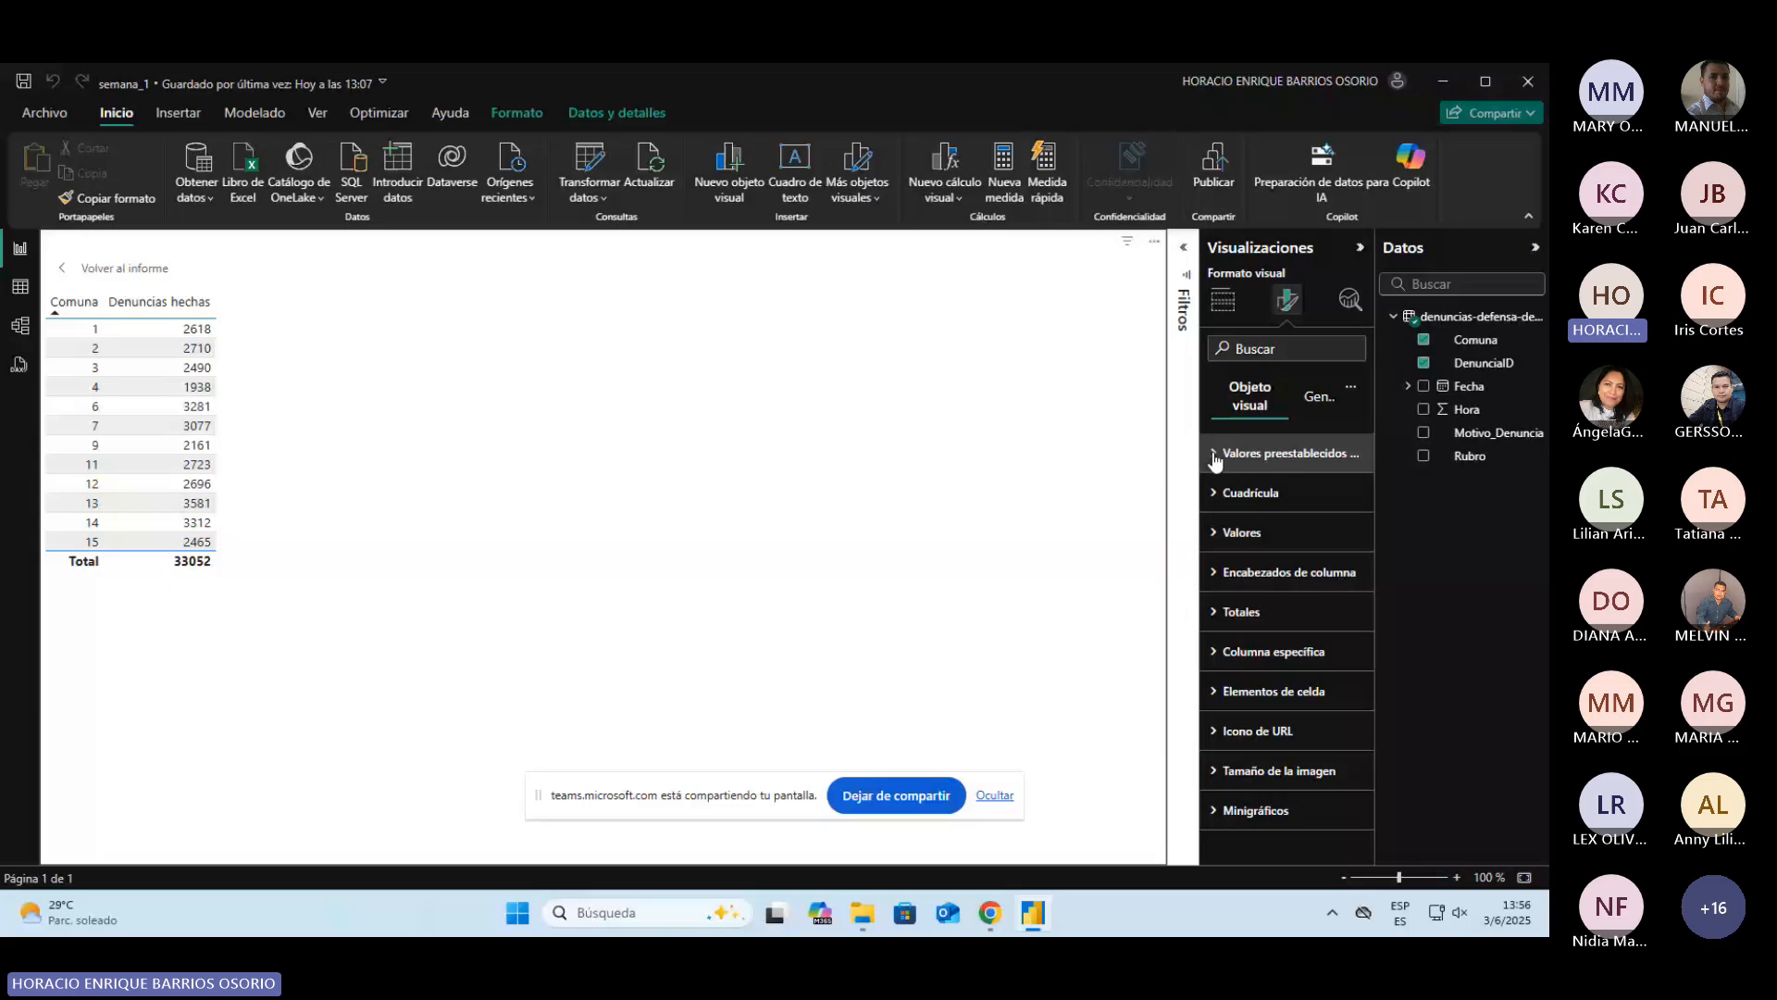
{"action": "left_click", "coordinate": [1250, 492]}
{"action": "left_click", "coordinate": [1337, 542]}
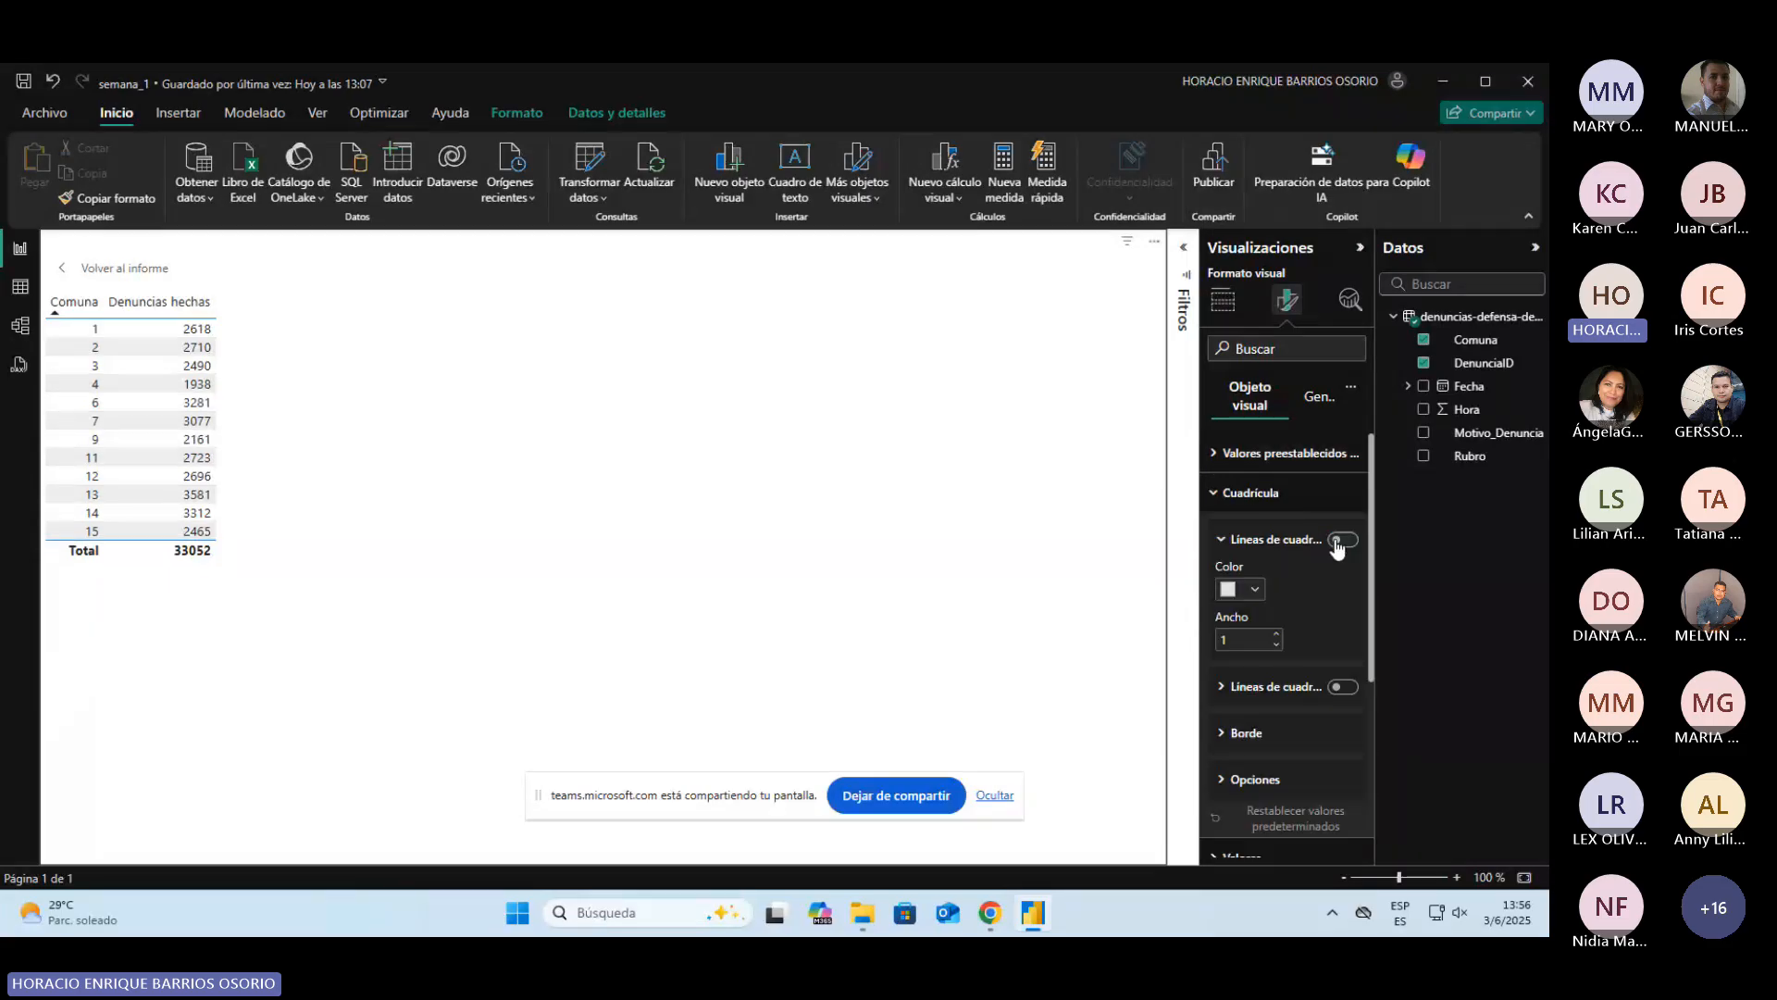
{"action": "left_click", "coordinate": [1337, 541]}
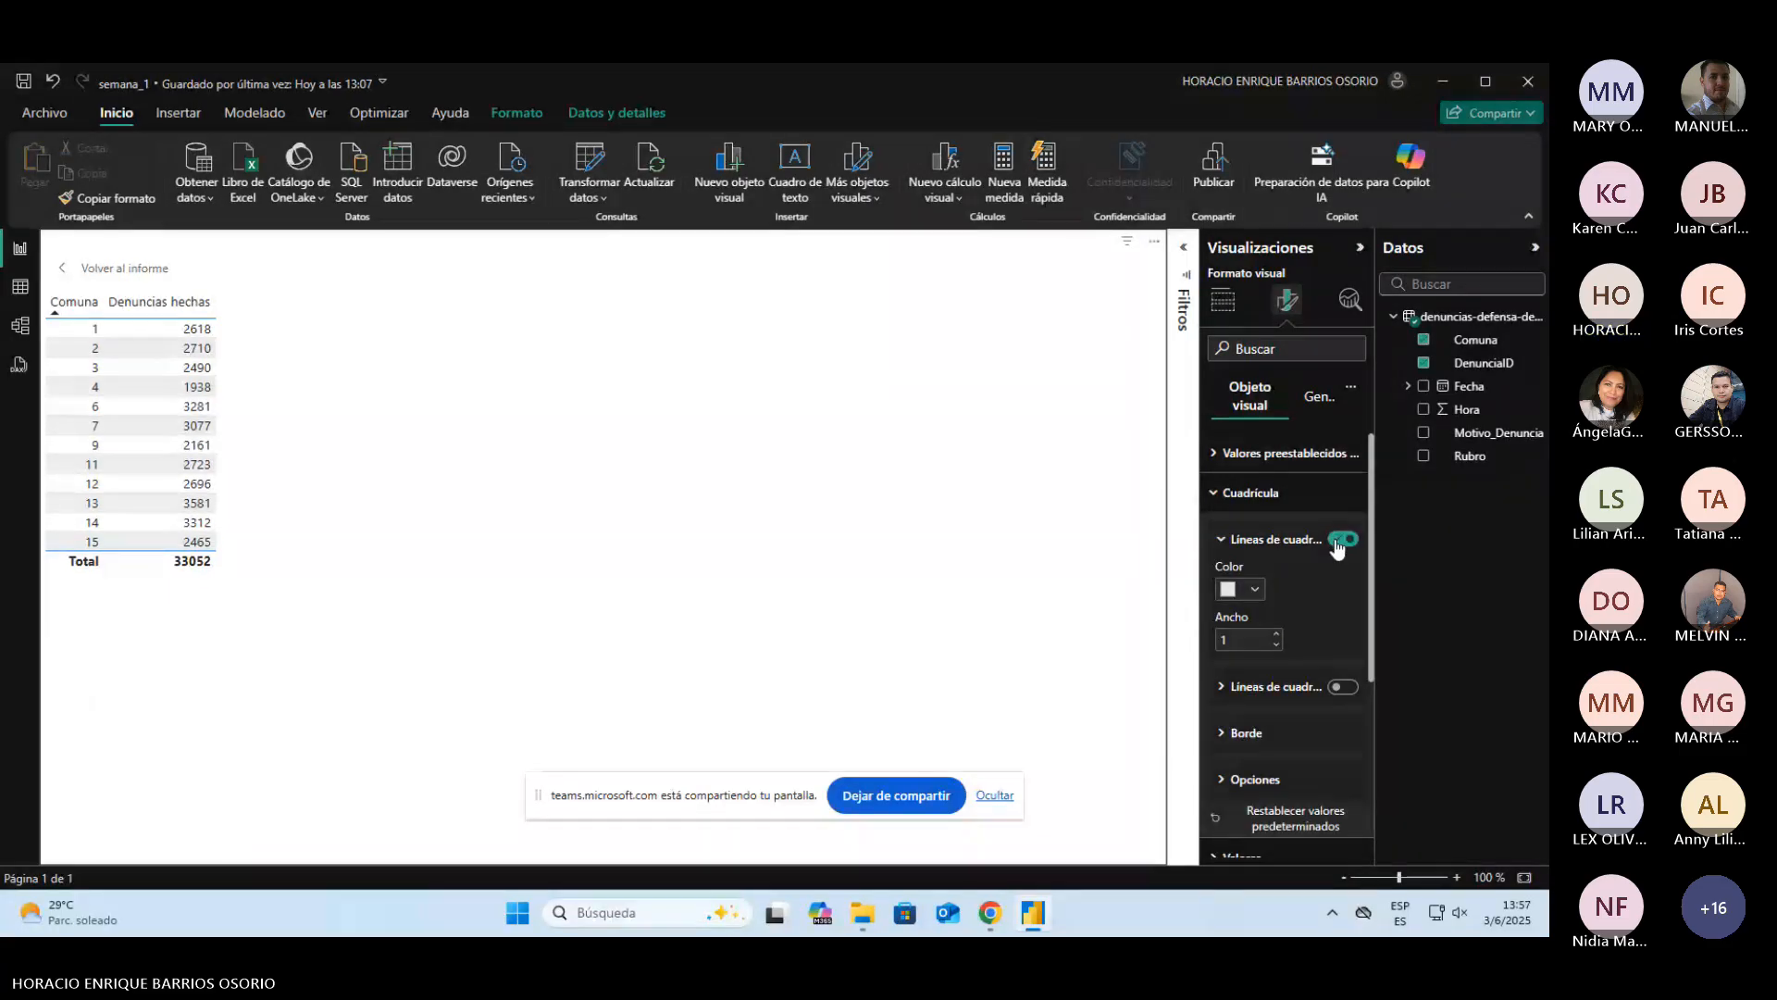
{"action": "left_click", "coordinate": [1255, 590]}
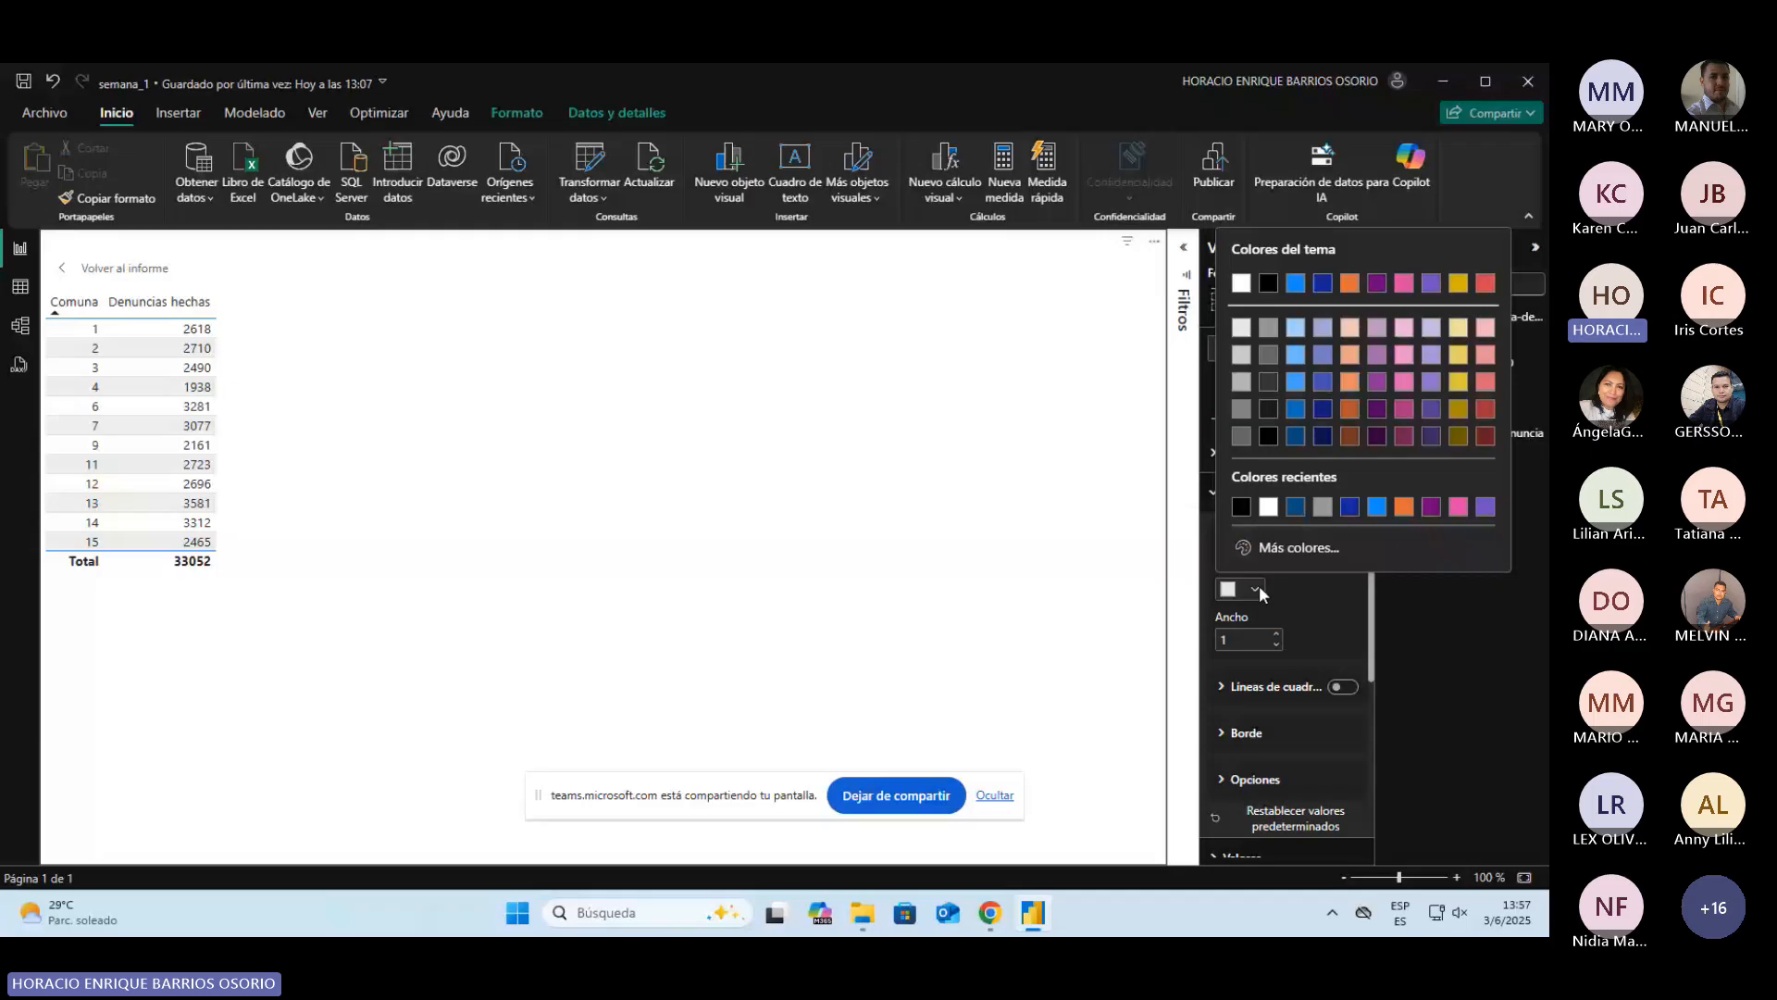
{"action": "left_click", "coordinate": [1242, 506]}
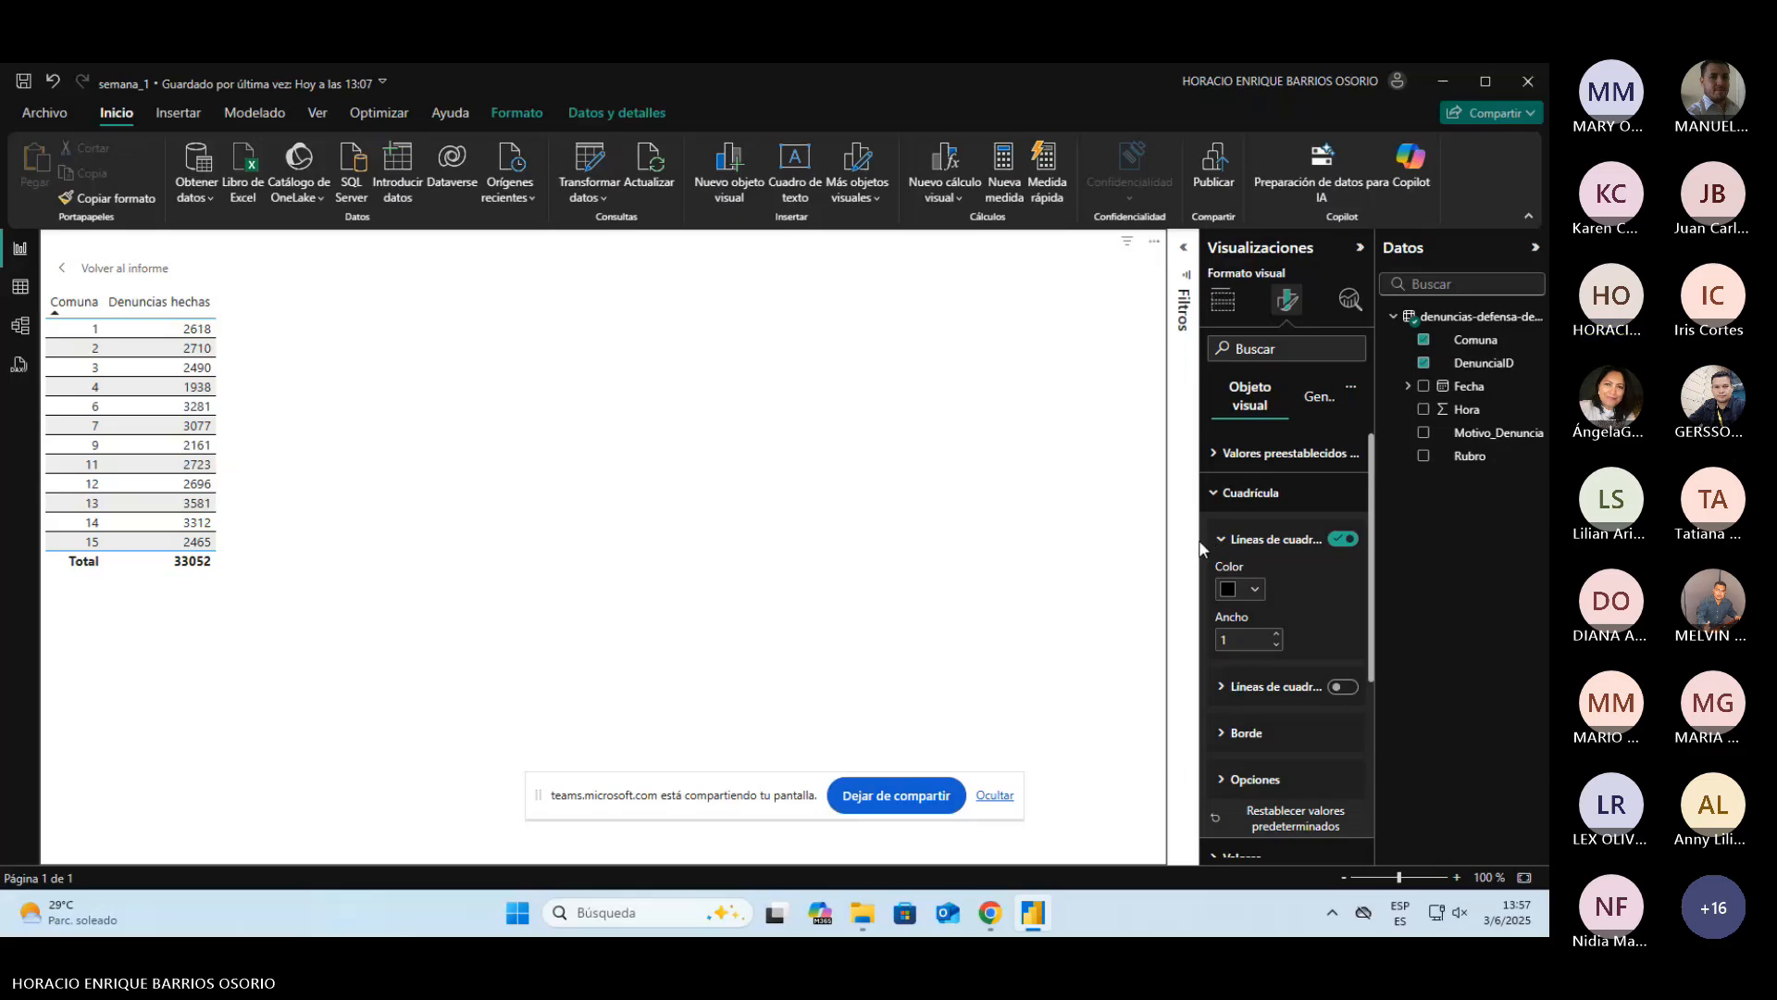
Step: Widen the Visualizaciones pane slightly, then enable the table's vertical gridlines and set their color to black
{"action": "left_click_drag", "start_coordinate": [1201, 532], "coordinate": [951, 503]}
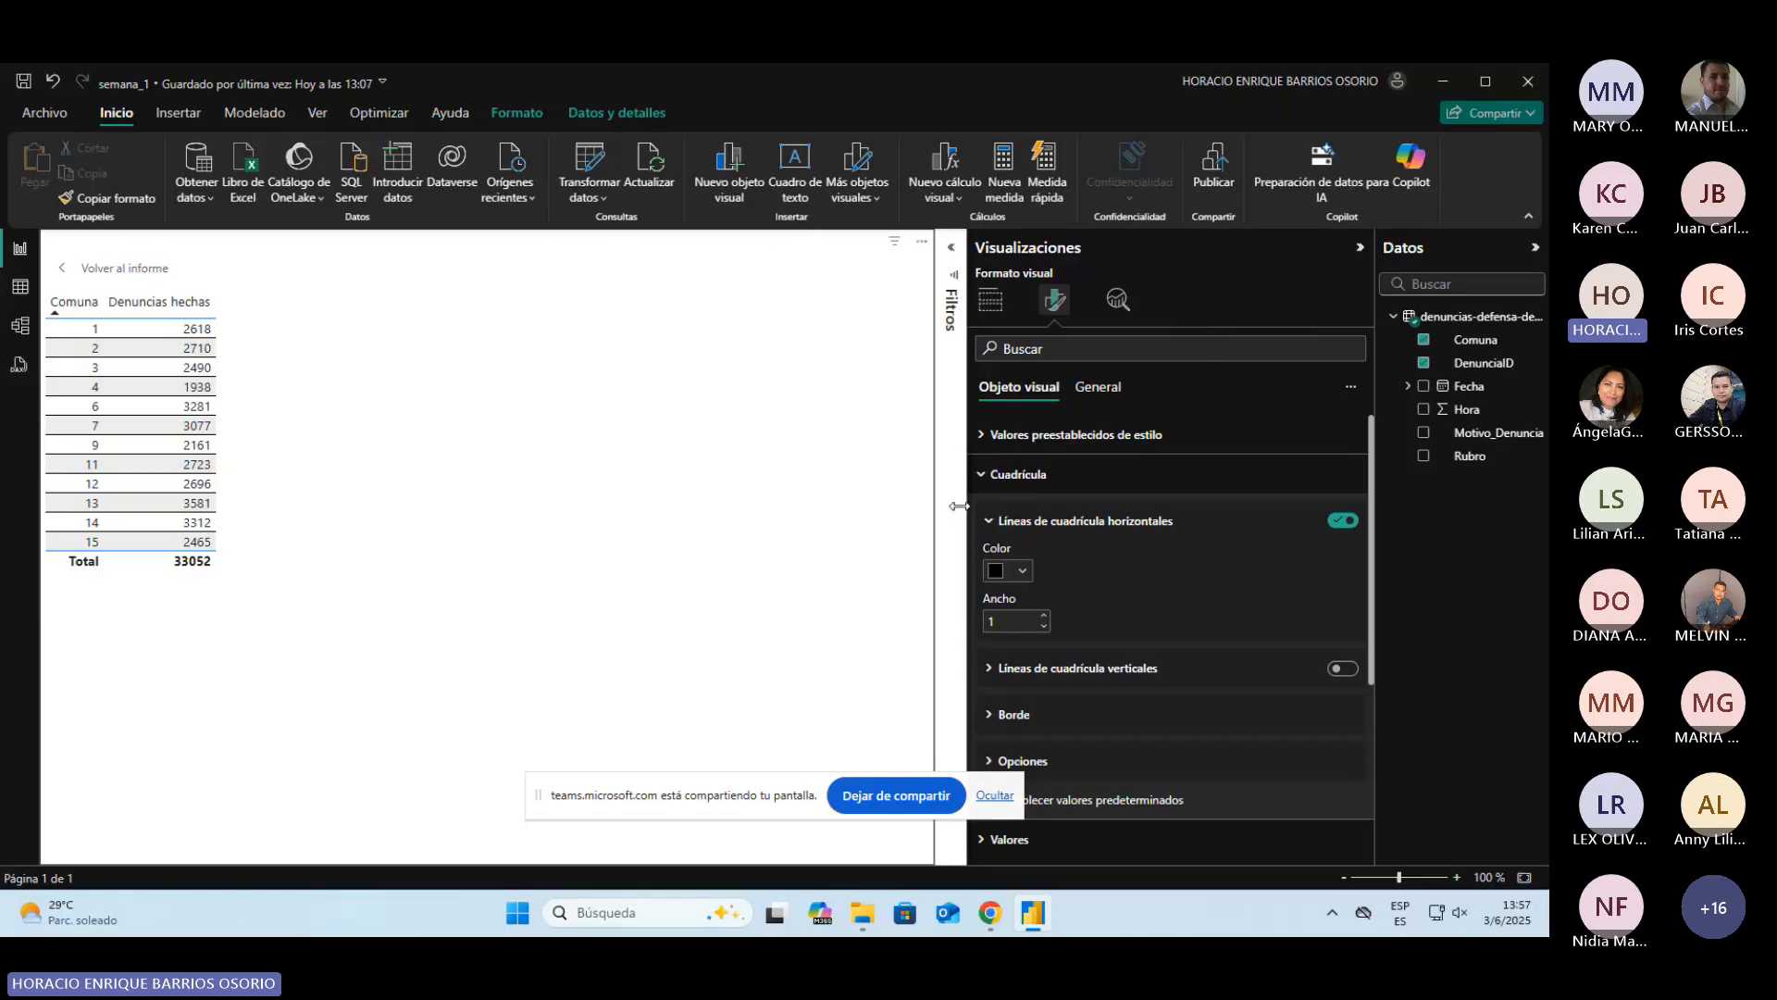
{"action": "left_click_drag", "start_coordinate": [952, 504], "coordinate": [1146, 523]}
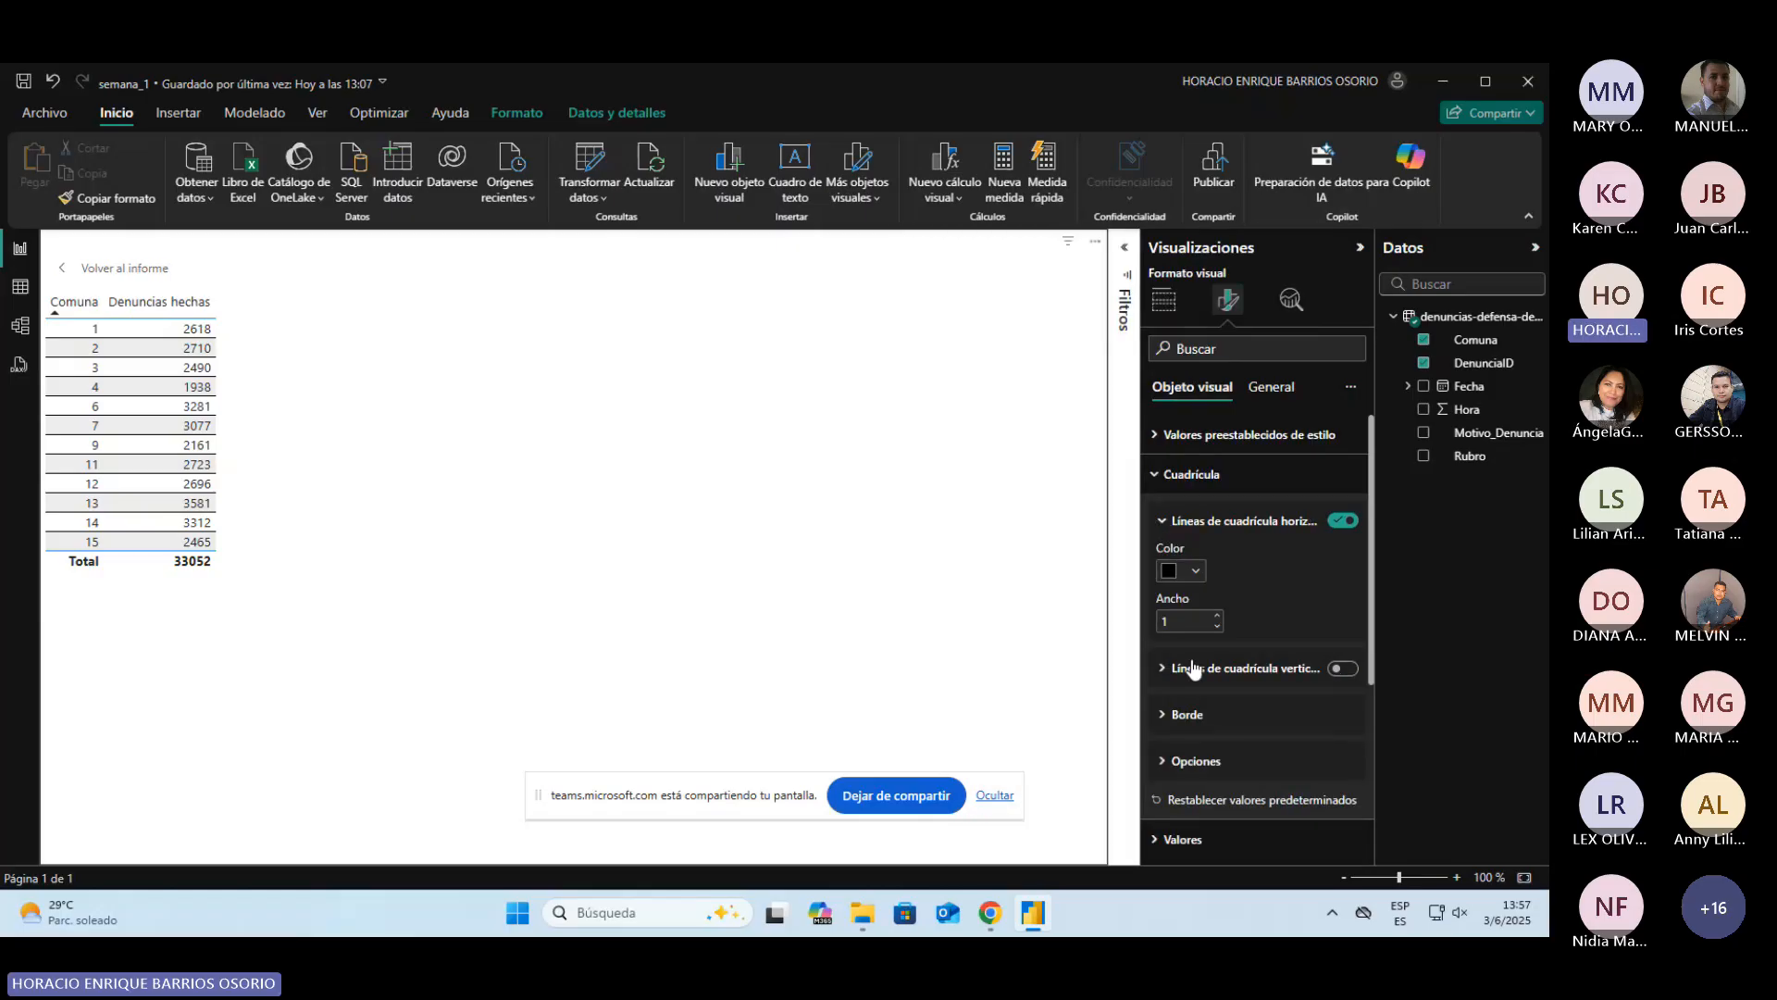
{"action": "left_click", "coordinate": [1343, 669]}
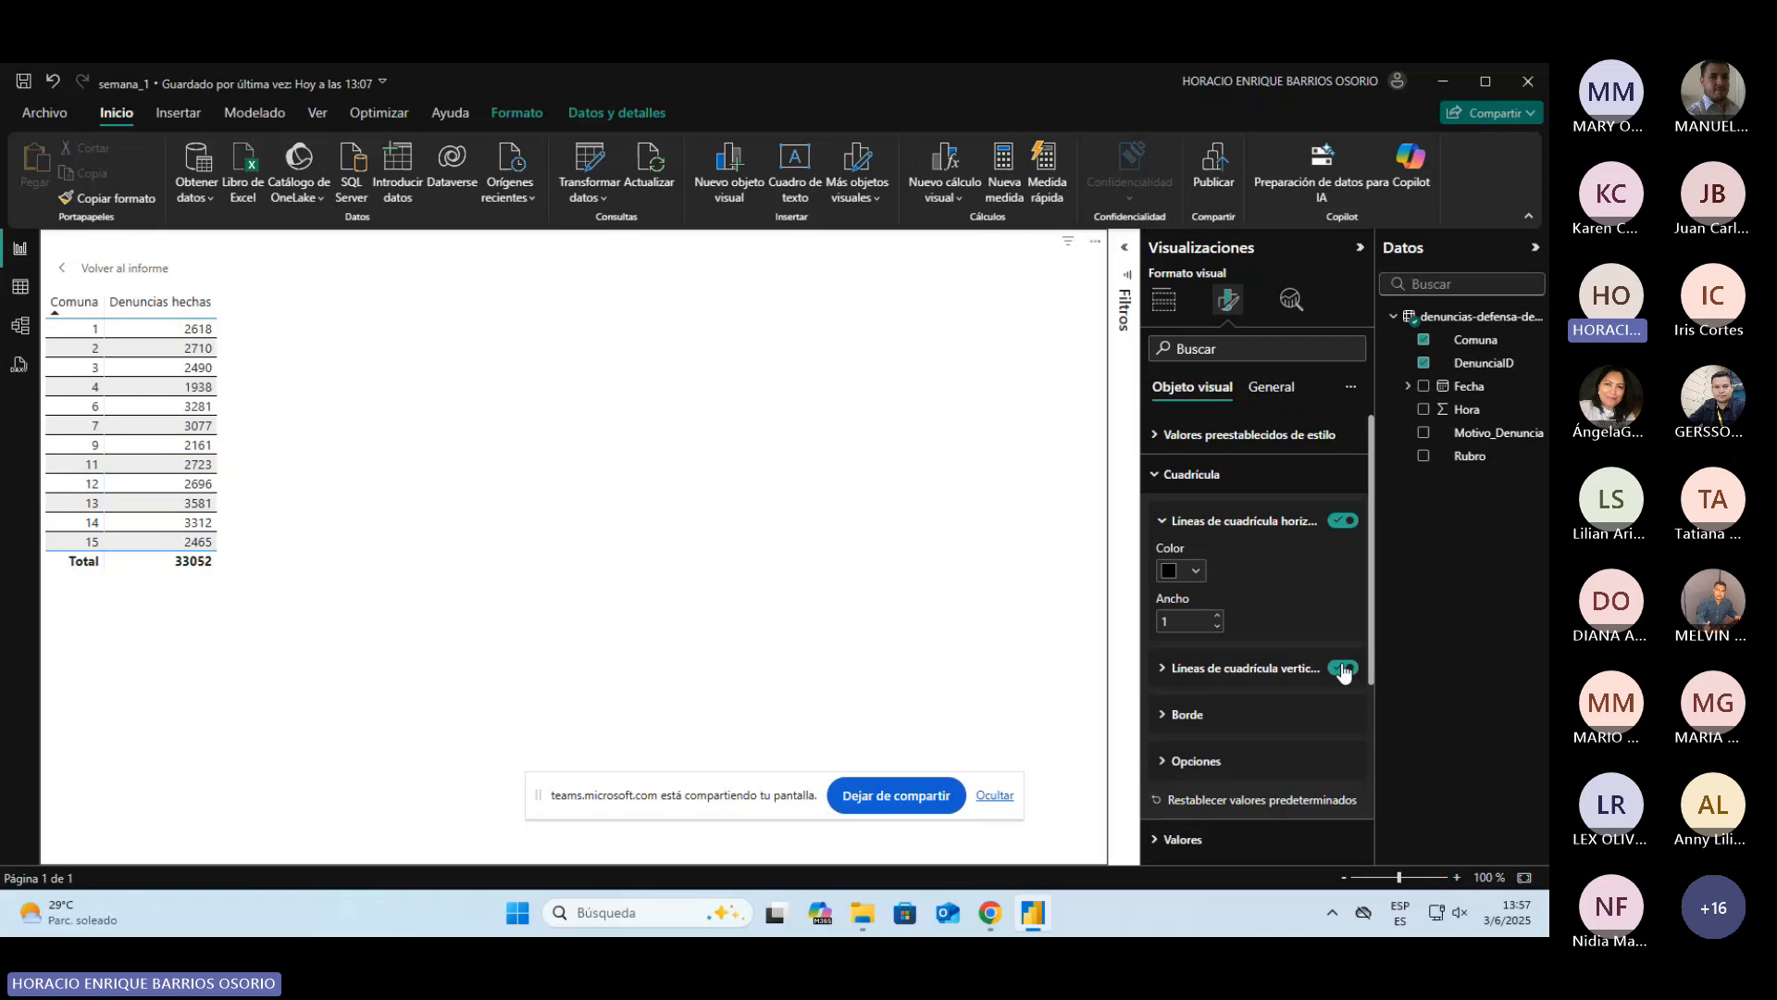
{"action": "left_click", "coordinate": [1163, 668]}
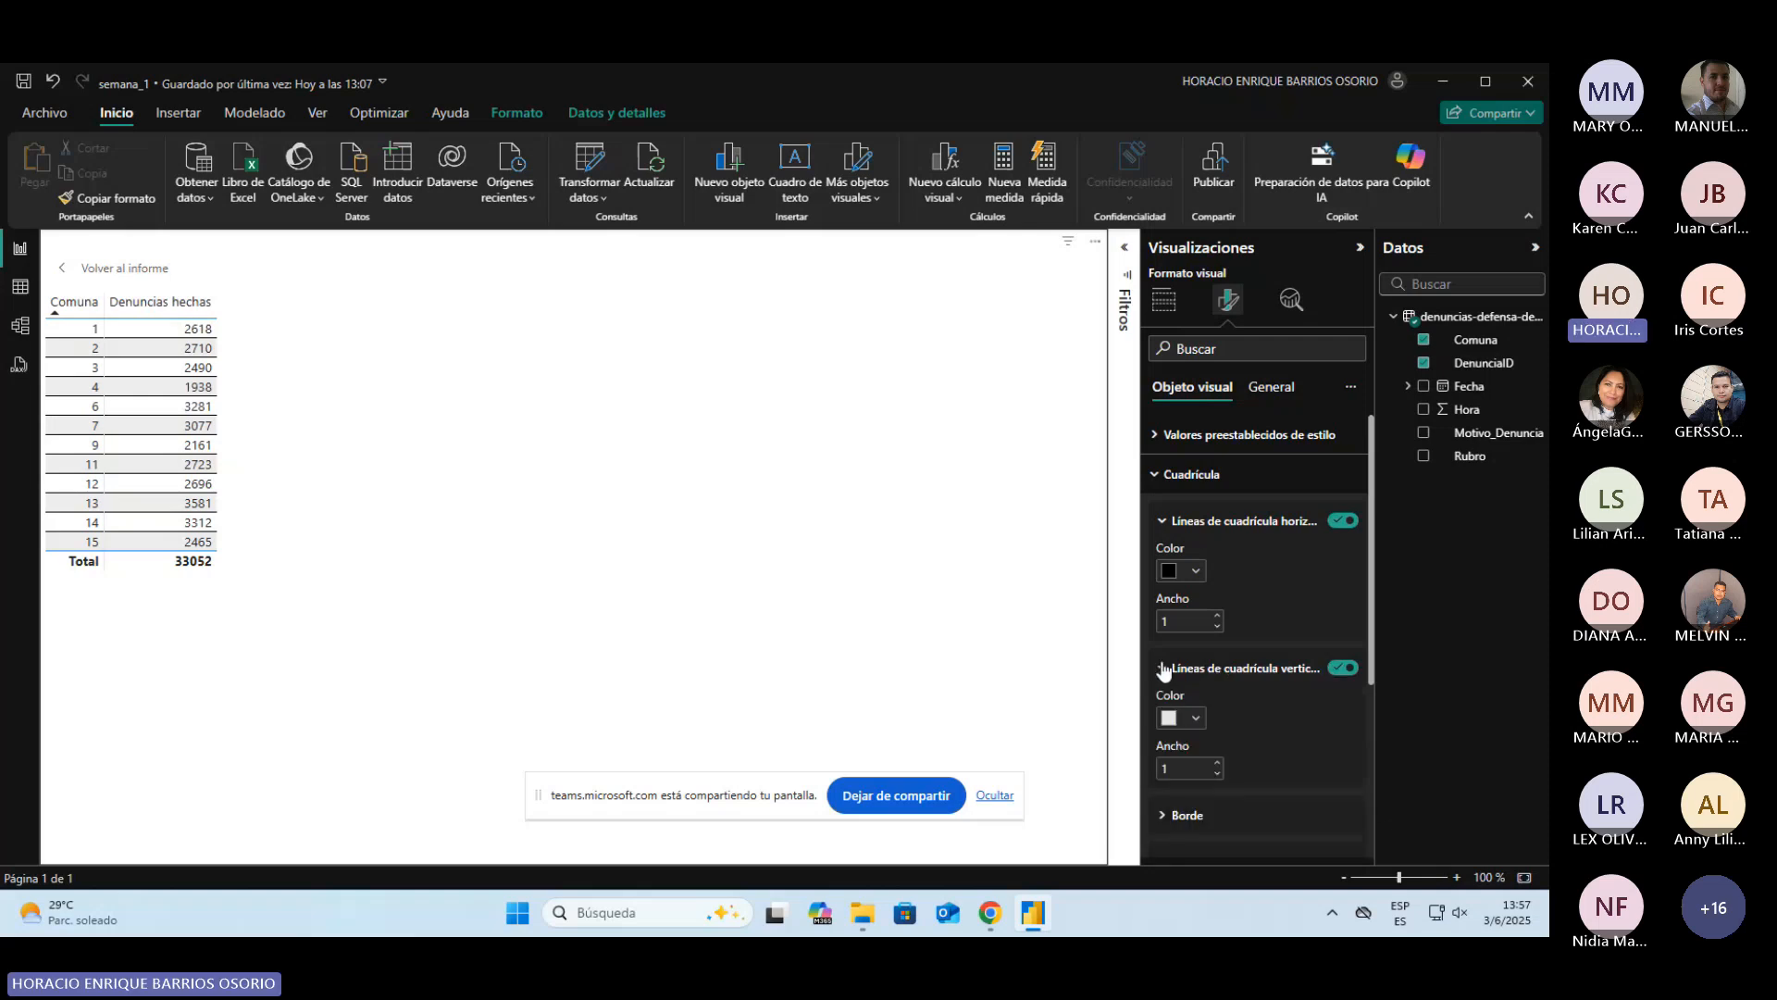
{"action": "left_click", "coordinate": [1180, 717]}
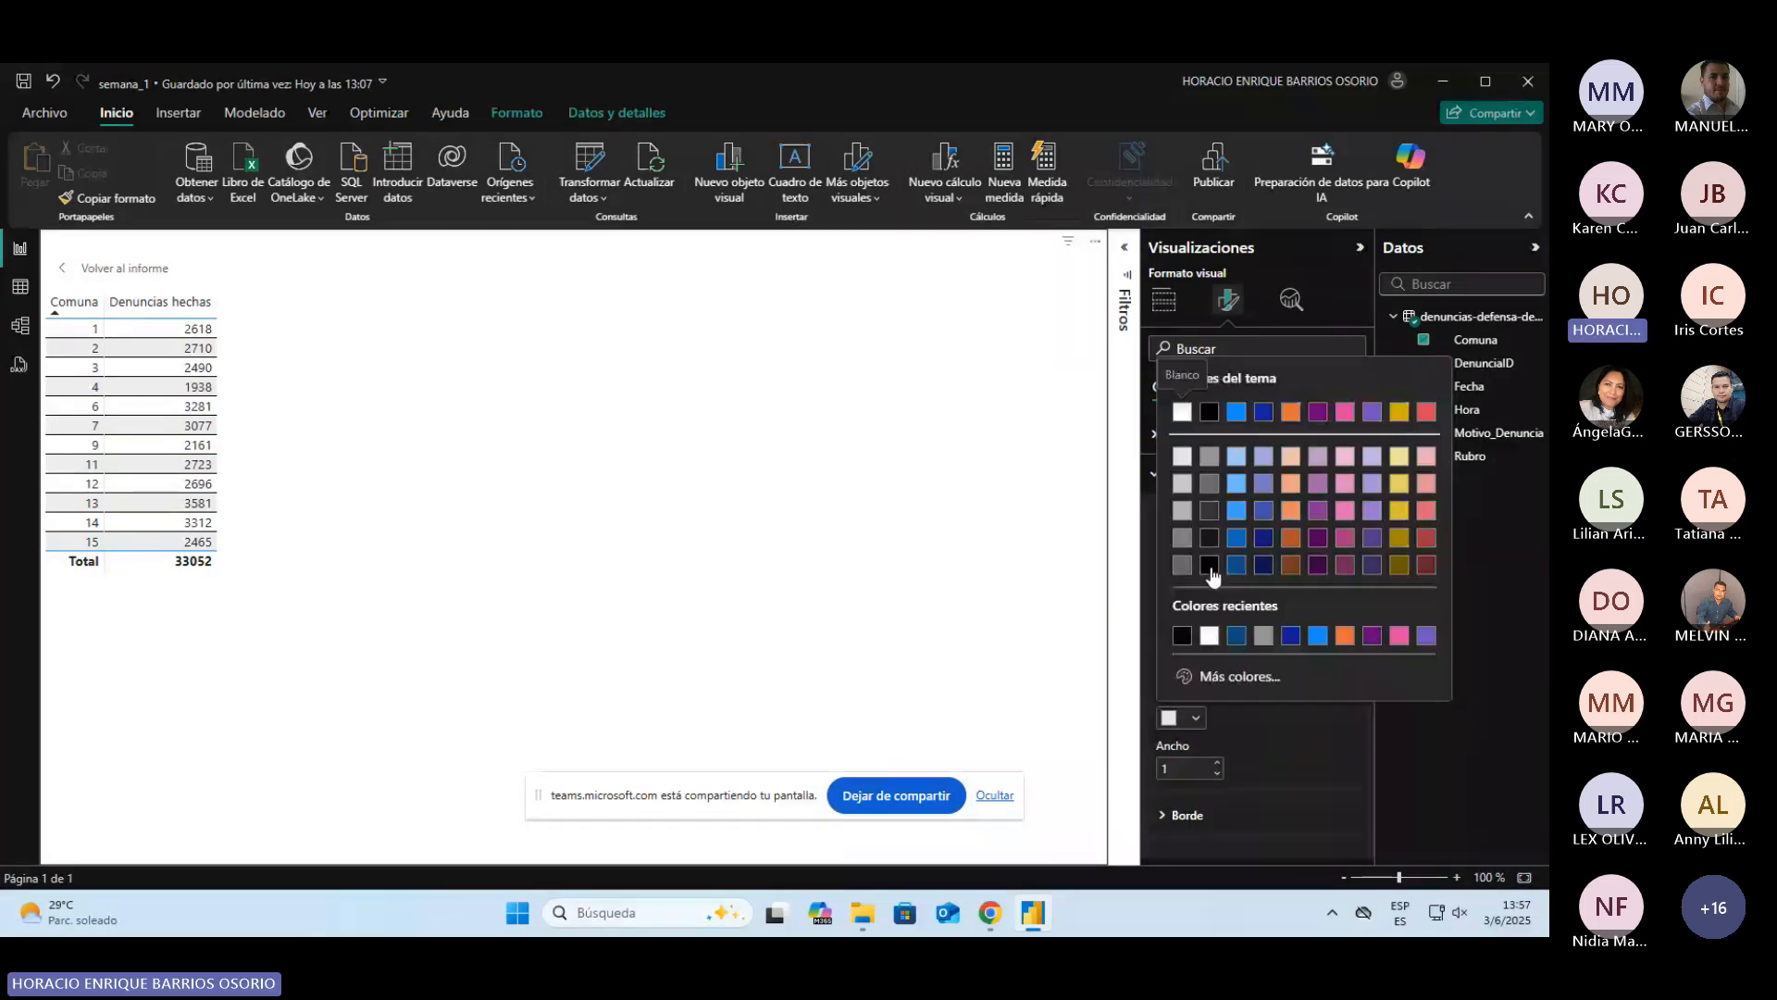
{"action": "left_click", "coordinate": [1206, 569]}
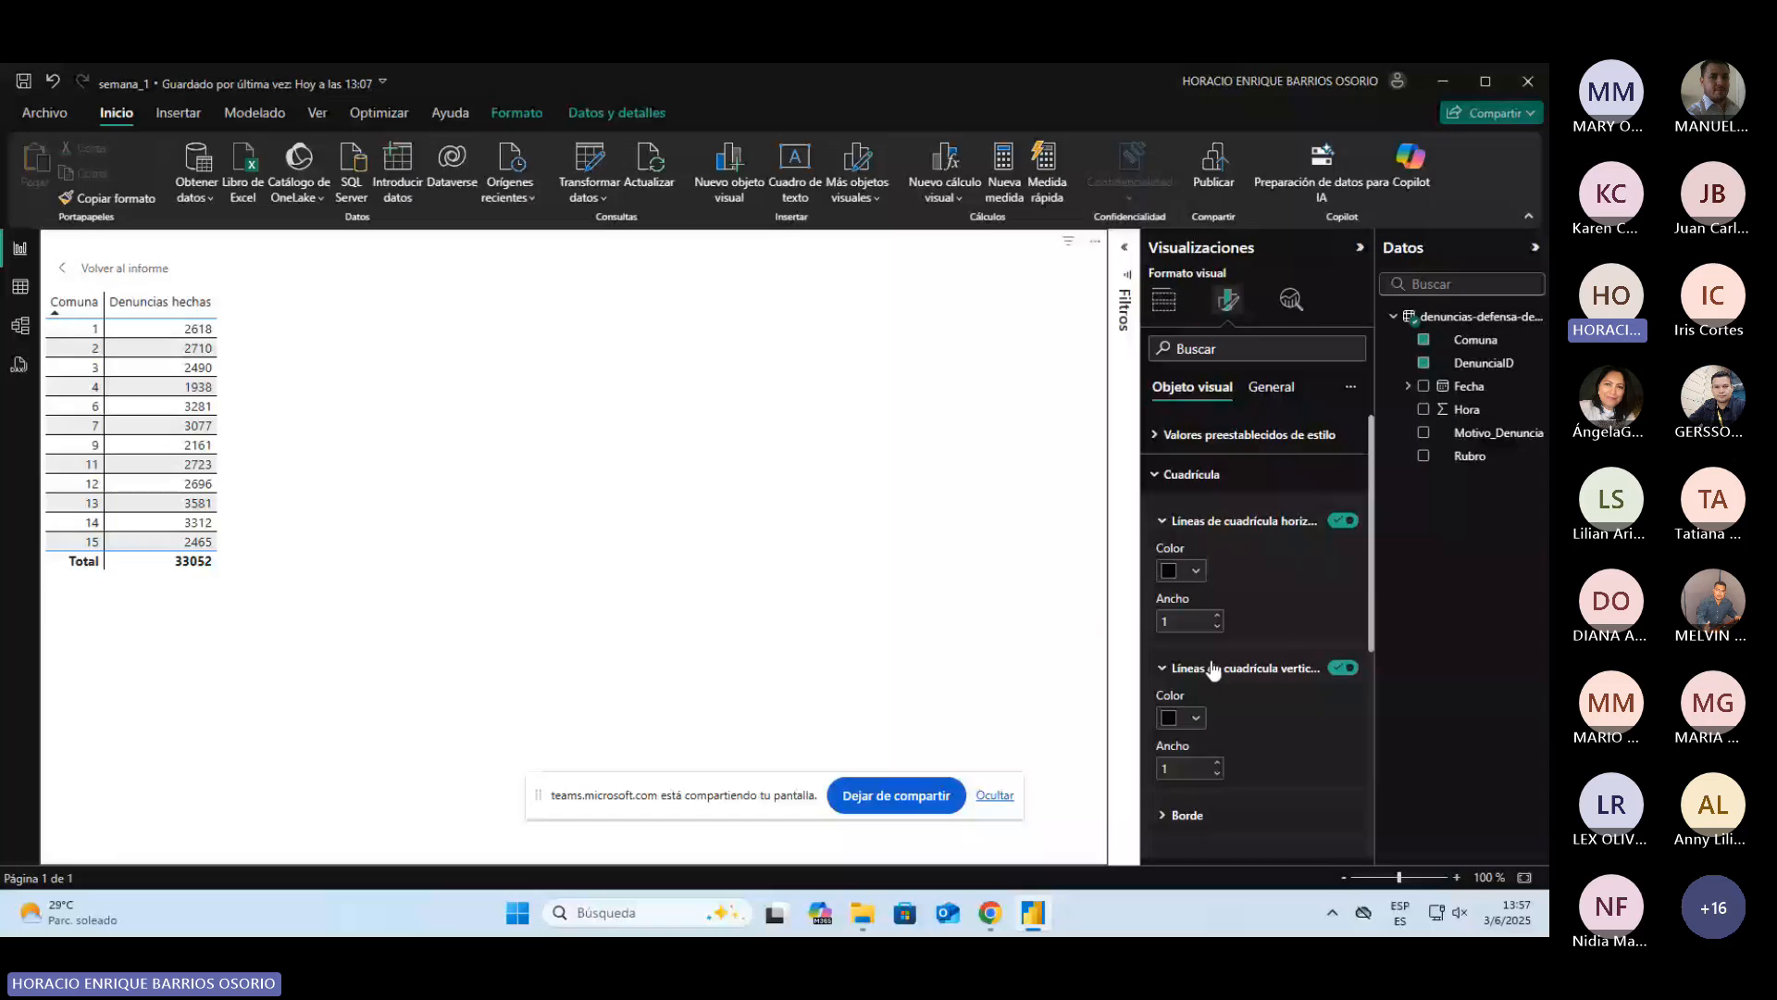
Step: Try dark blue, yellow and black as the color of the table's Borde for all sections
{"action": "scroll", "coordinate": [1247, 671], "scroll_direction": "down", "scroll_amount": 1}
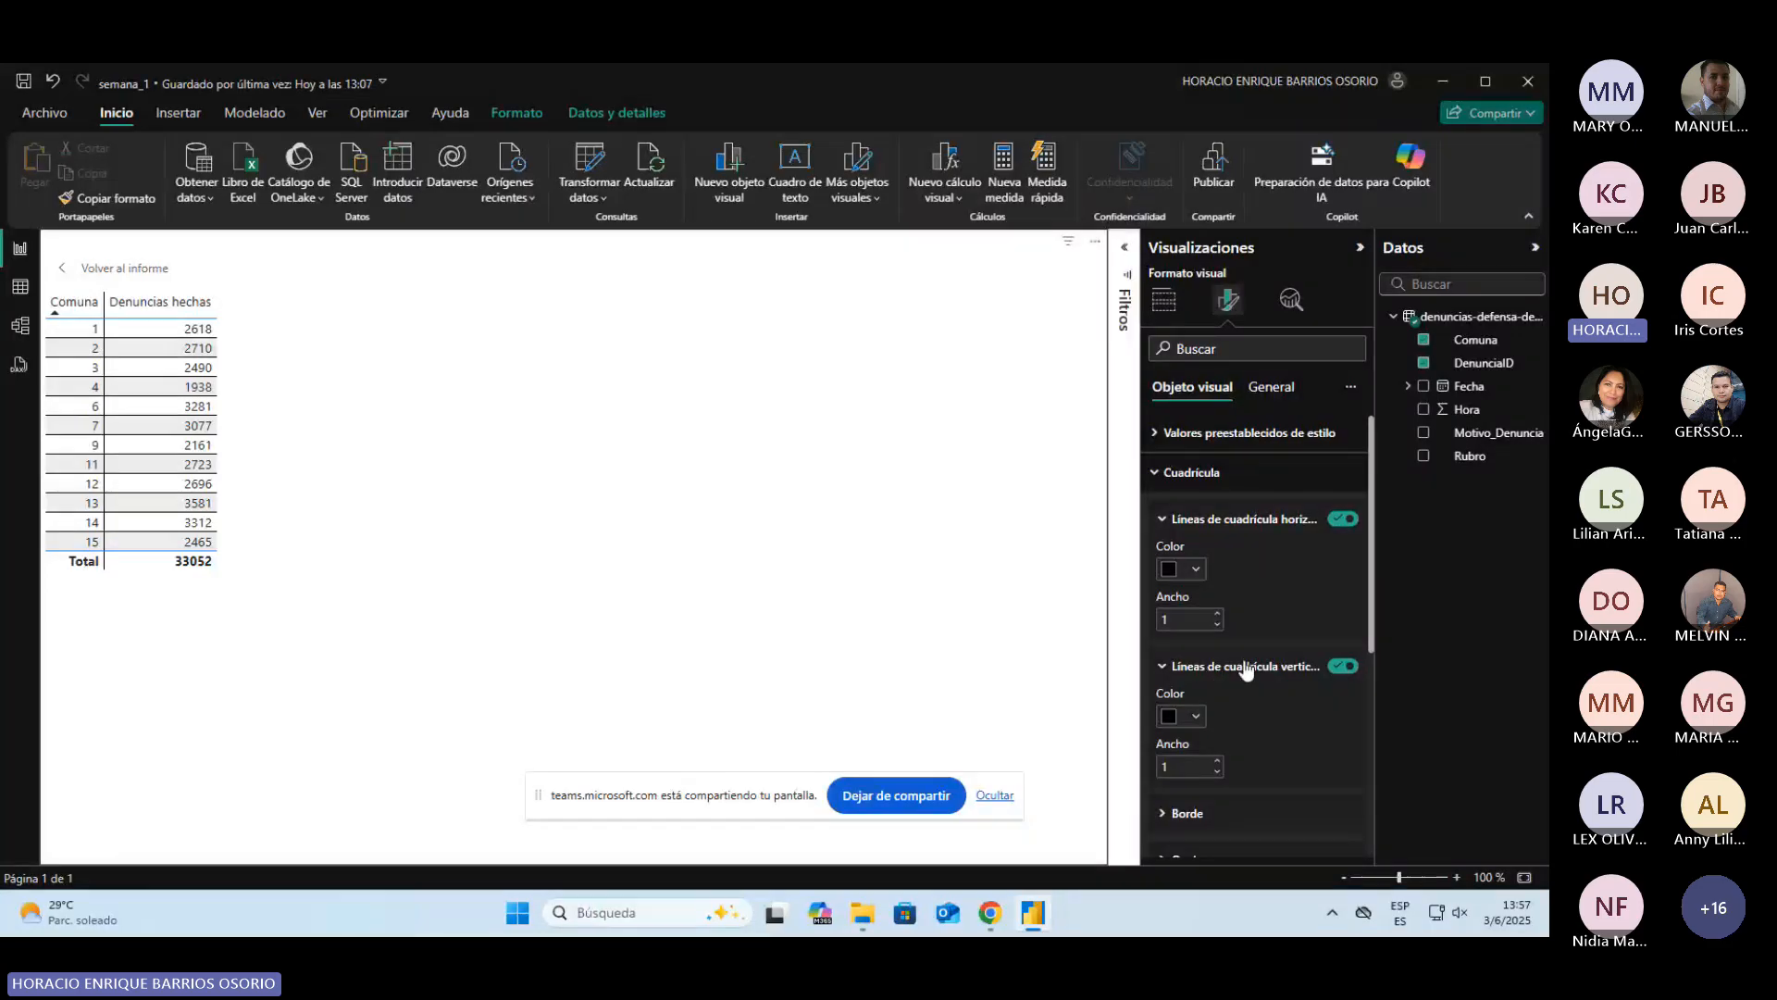
{"action": "scroll", "coordinate": [1246, 671], "scroll_direction": "down", "scroll_amount": 3}
{"action": "left_click", "coordinate": [1241, 639]}
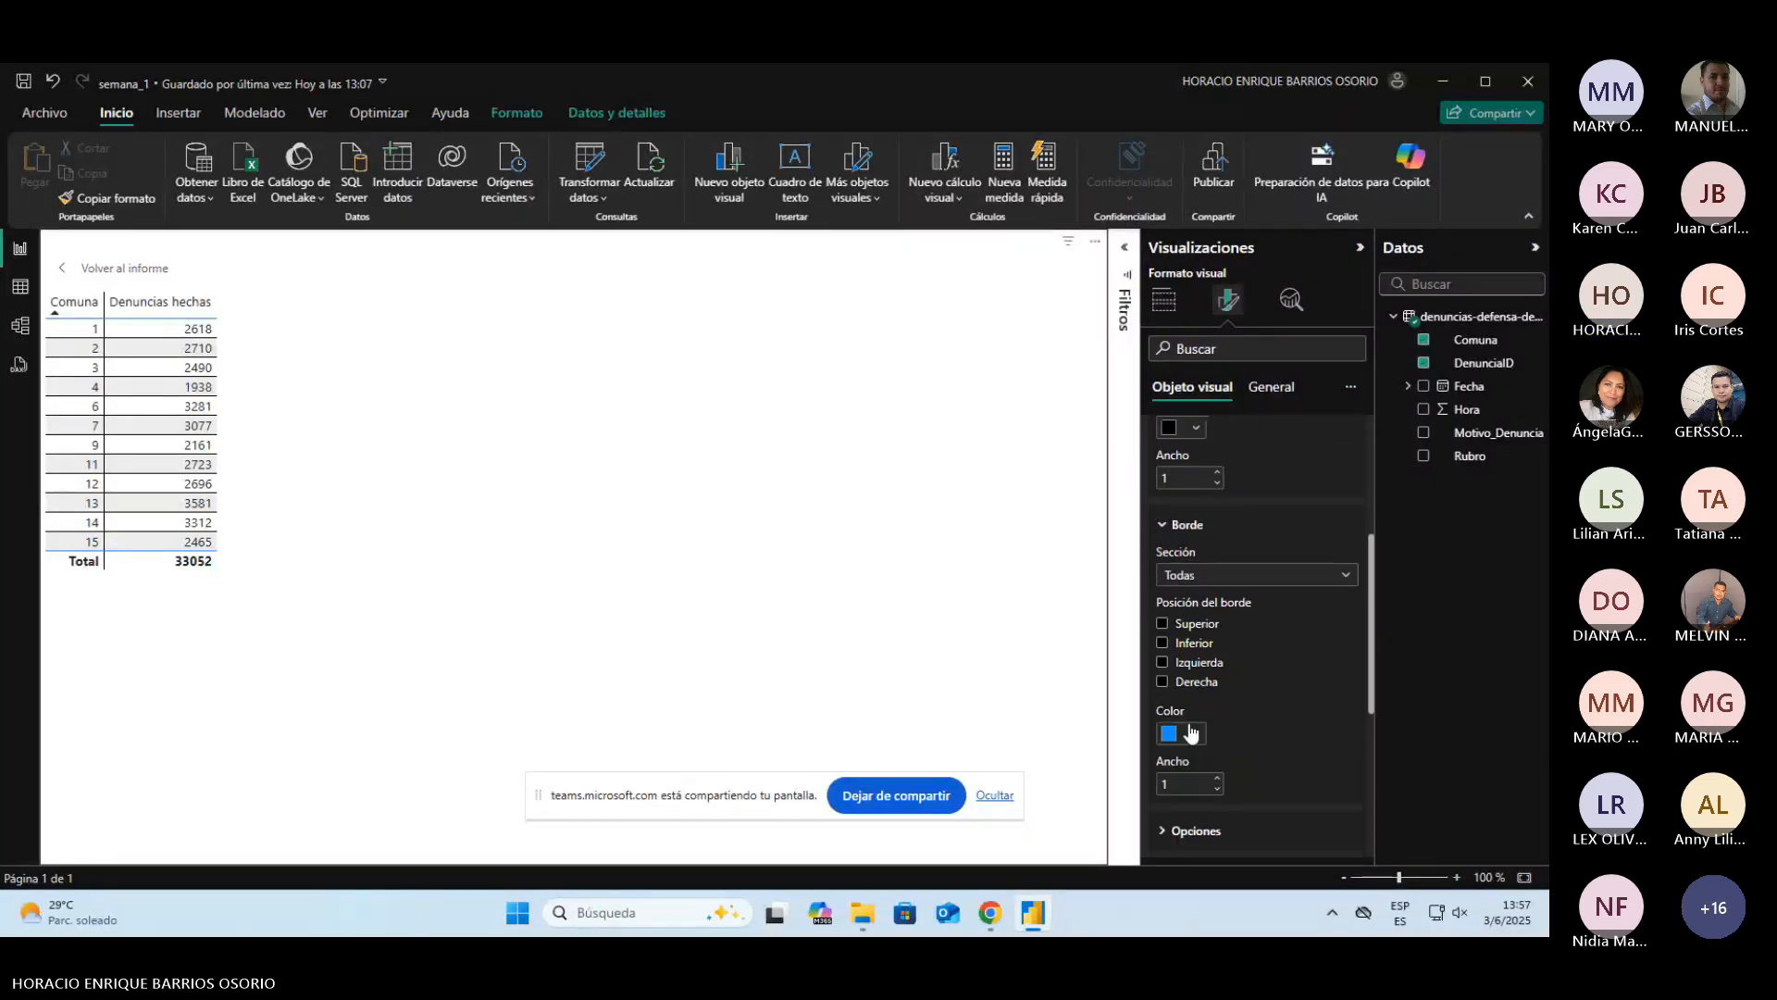
{"action": "left_click", "coordinate": [1197, 733]}
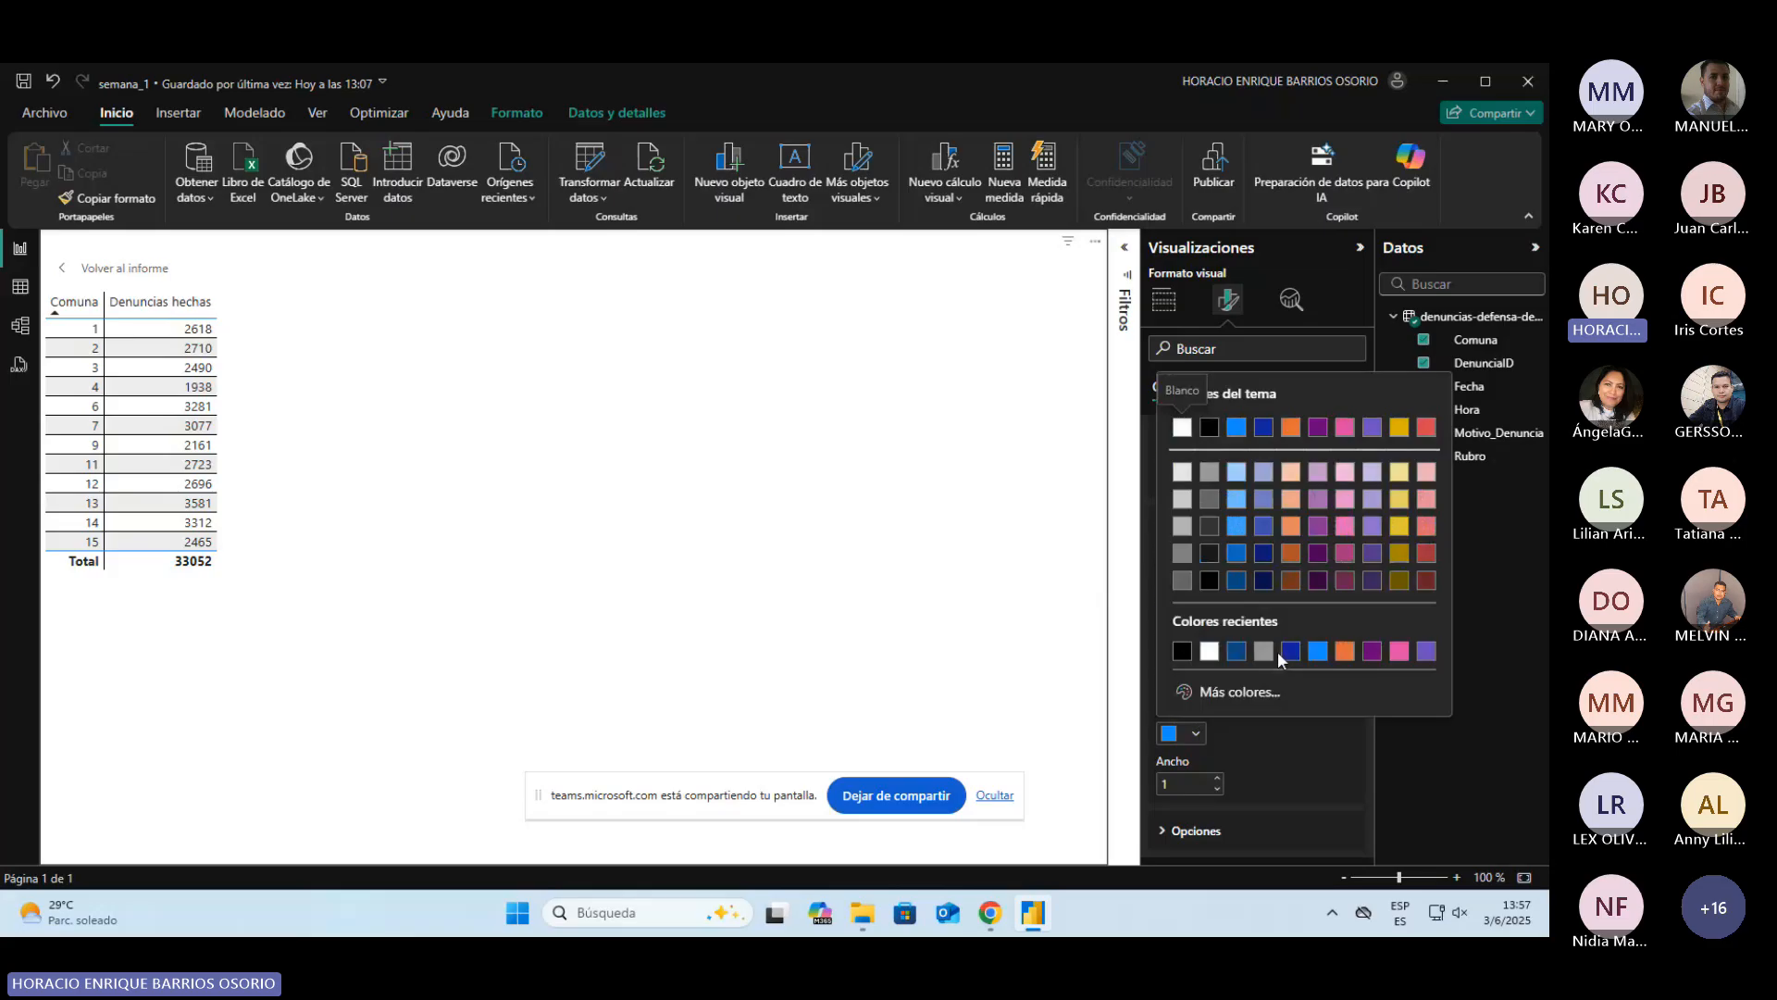
{"action": "left_click", "coordinate": [1202, 696]}
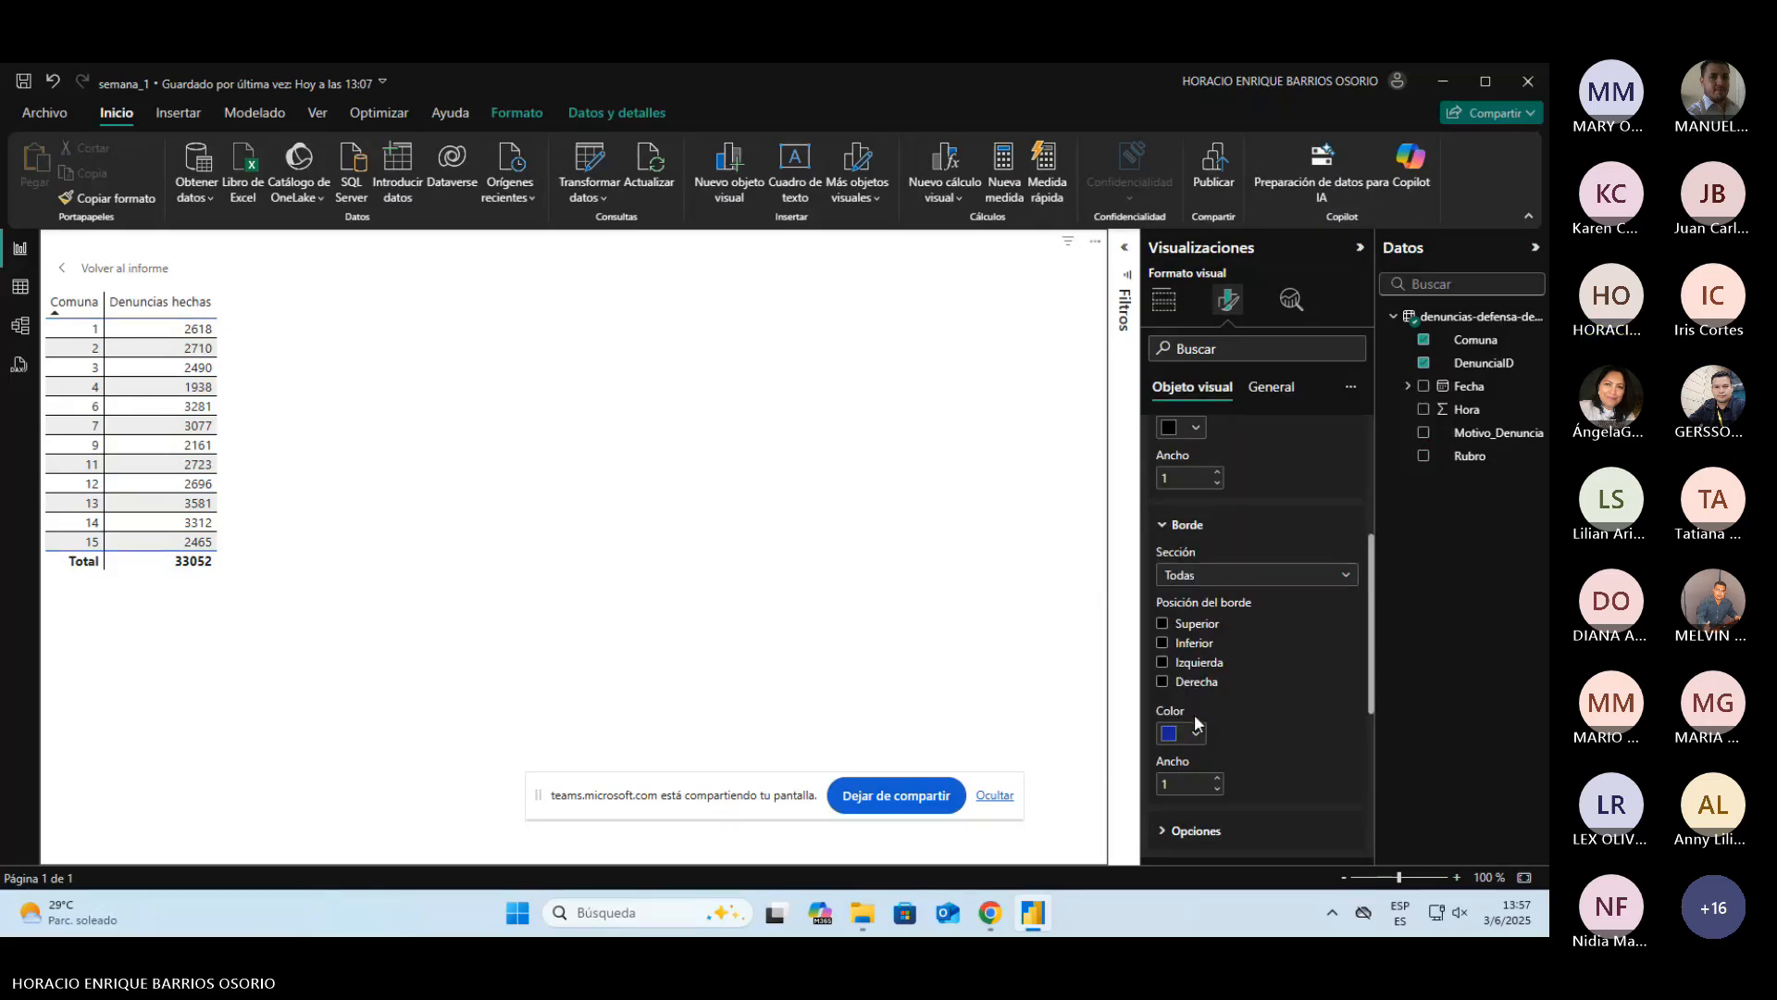
{"action": "left_click", "coordinate": [1196, 733]}
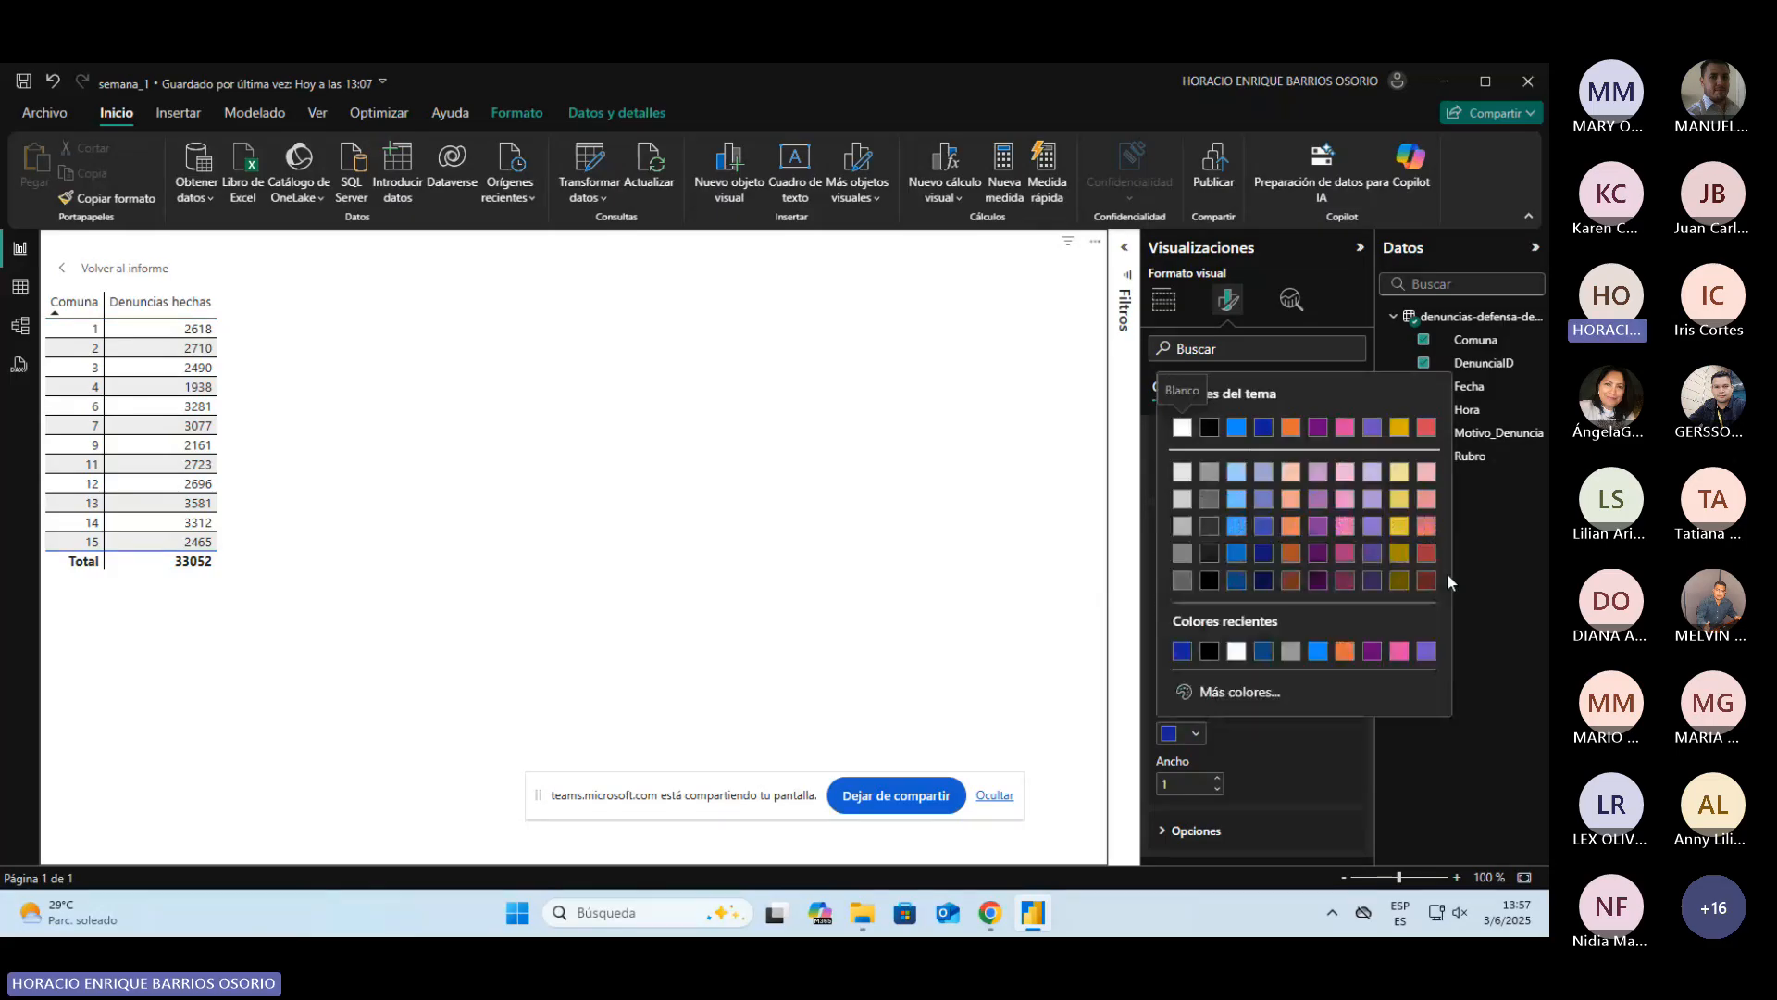
{"action": "left_click", "coordinate": [1398, 526]}
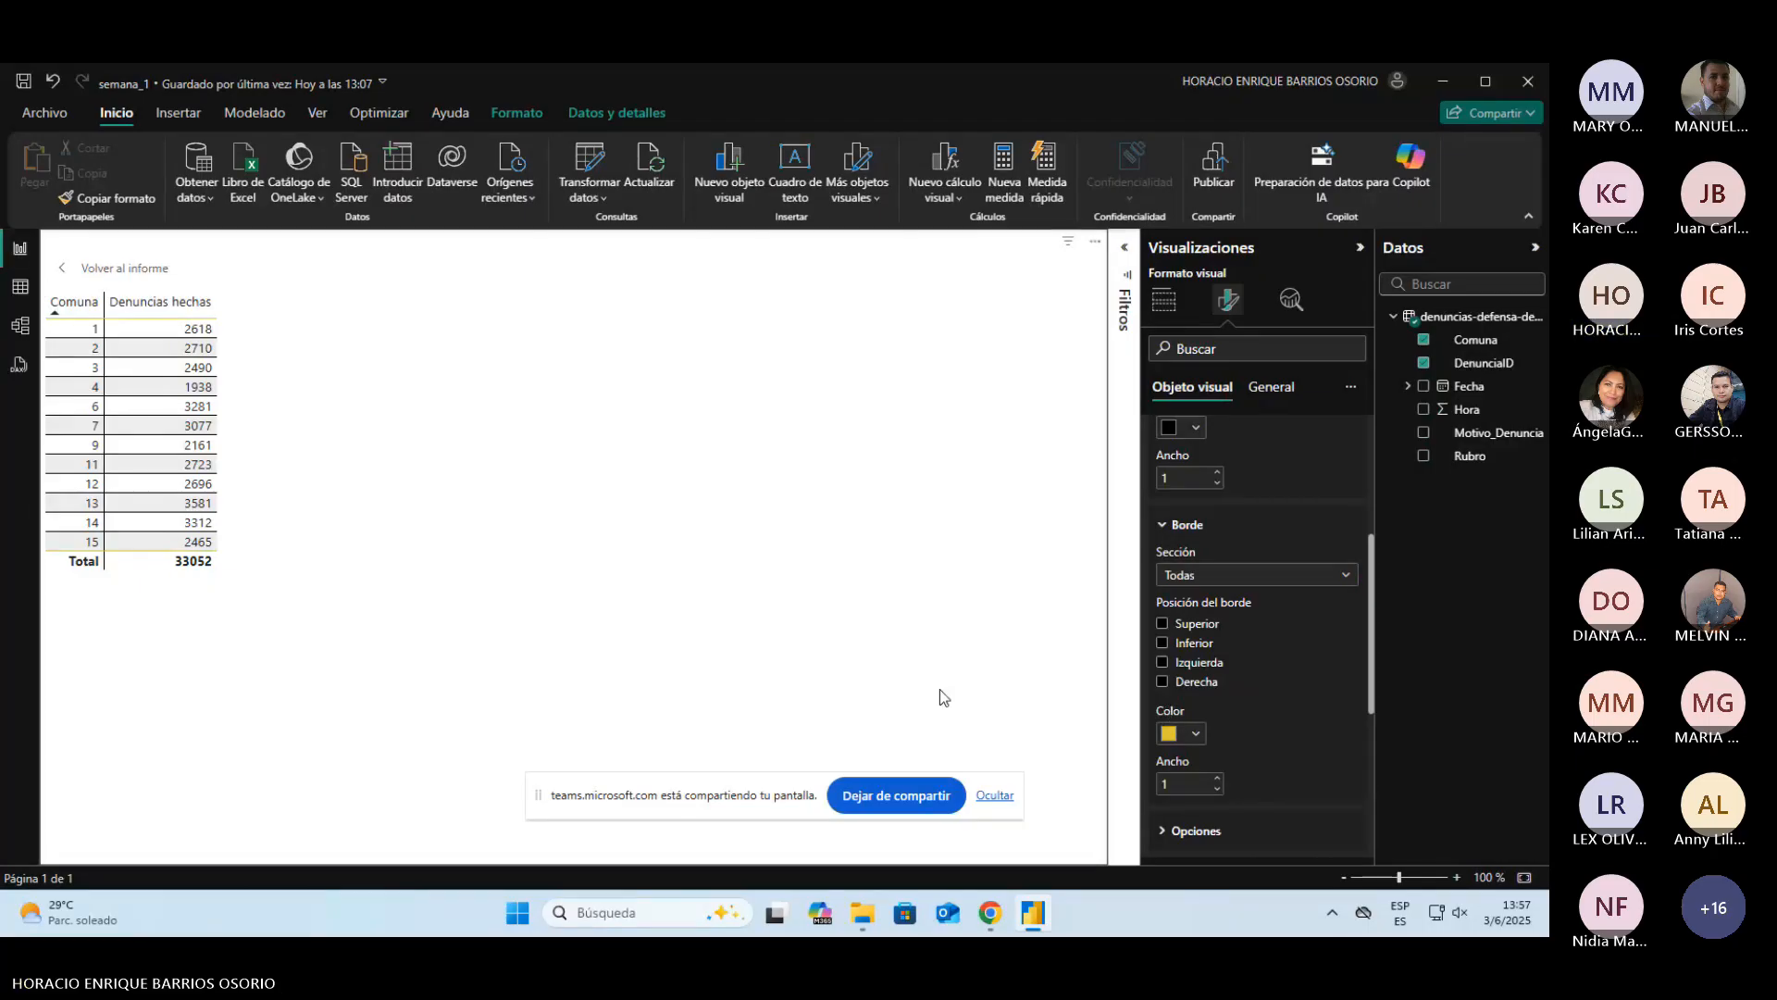
{"action": "key", "text": "ctrl+z"}
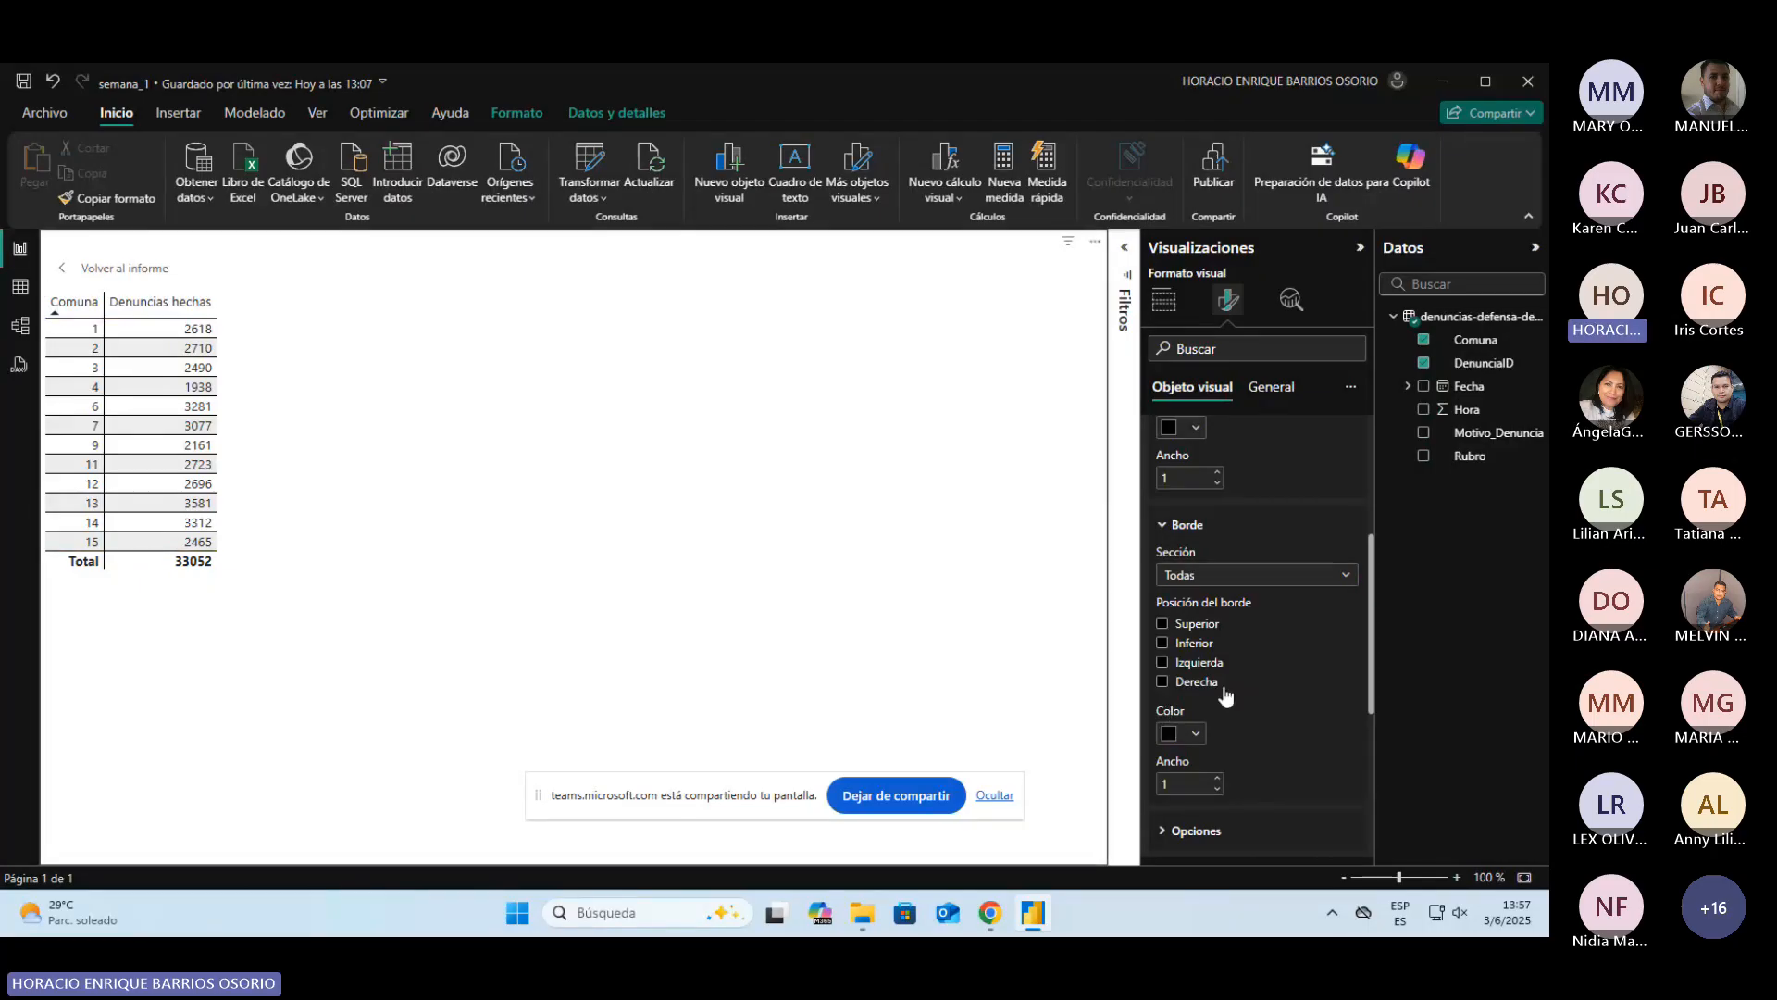
Step: Try a table border width of 7 with brown, then restore the bright blue color and a width of 1
{"action": "left_click", "coordinate": [1217, 780]}
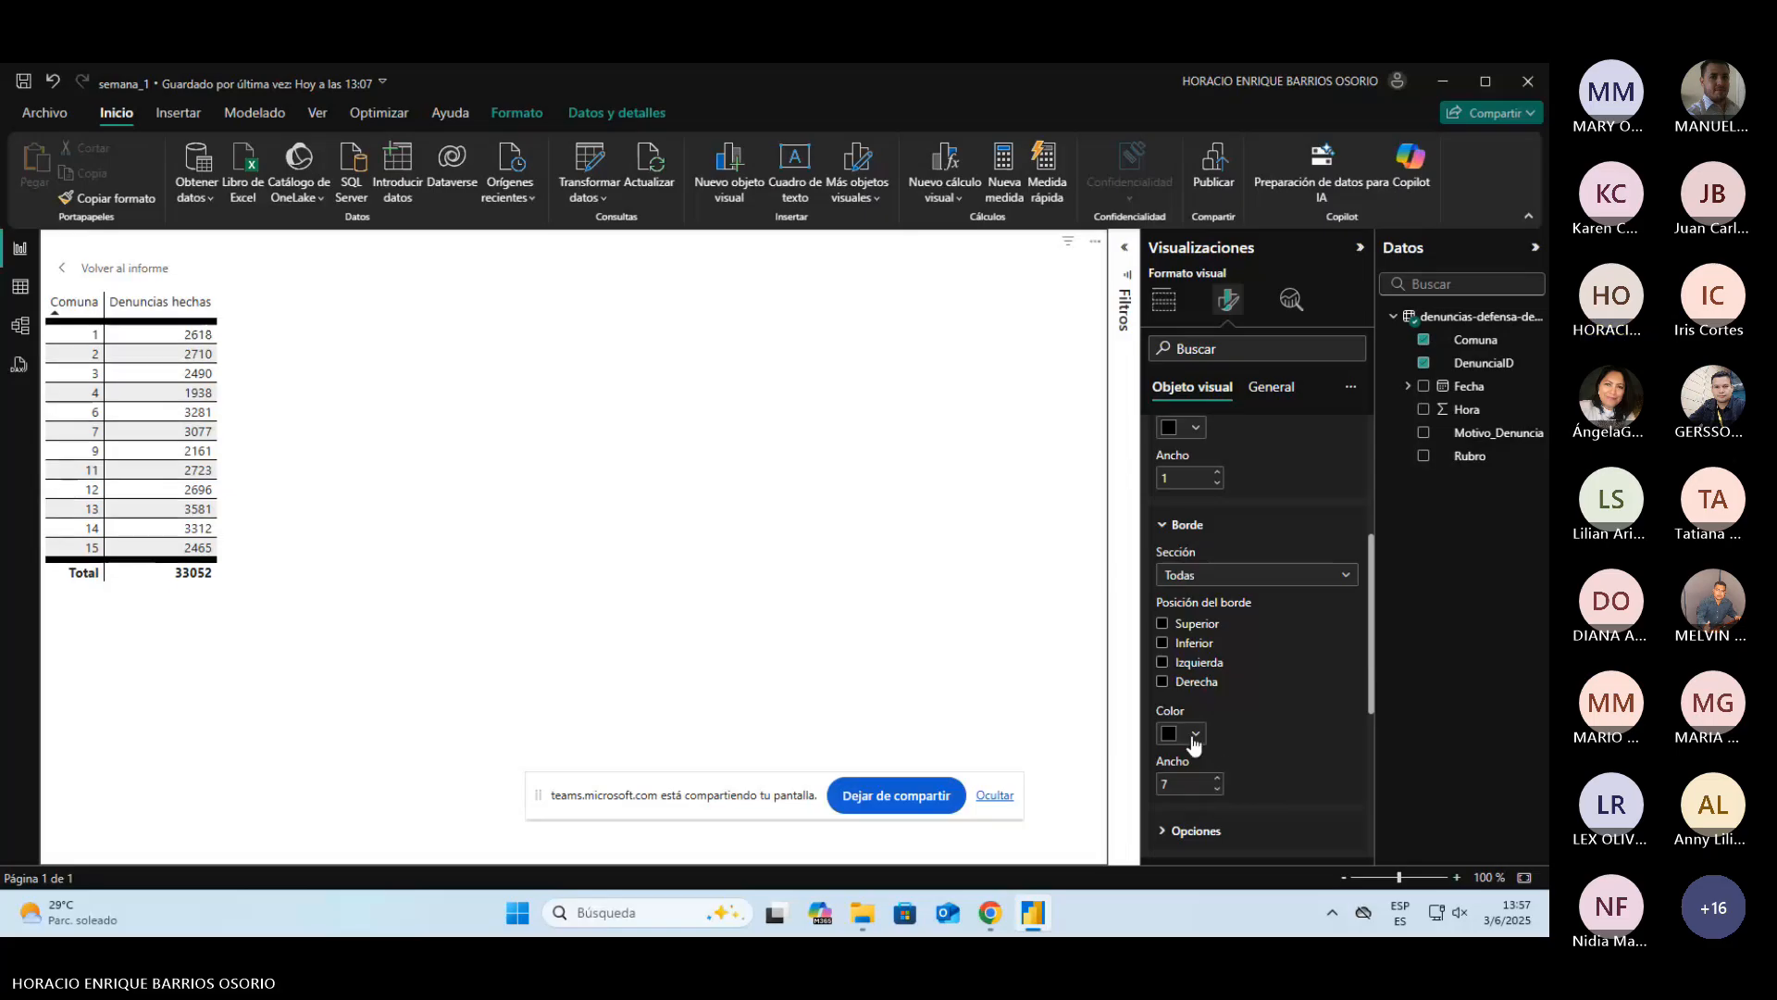
{"action": "left_click", "coordinate": [1194, 736]}
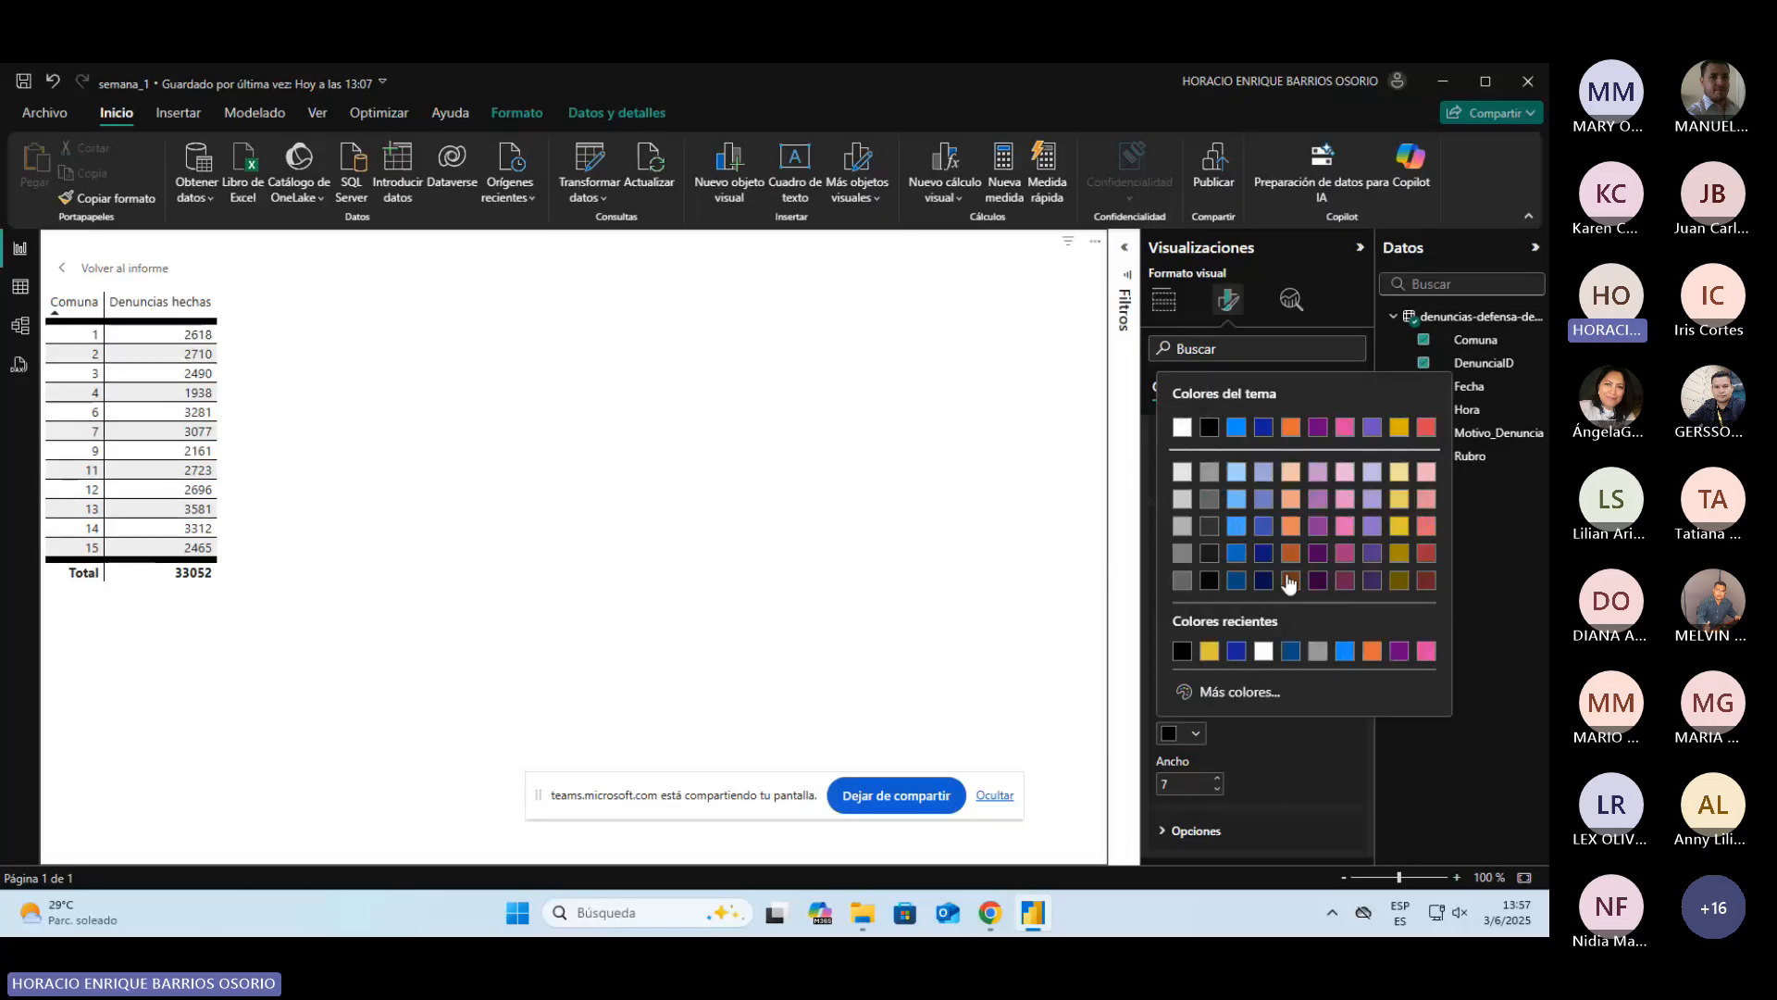
{"action": "left_click", "coordinate": [1289, 581]}
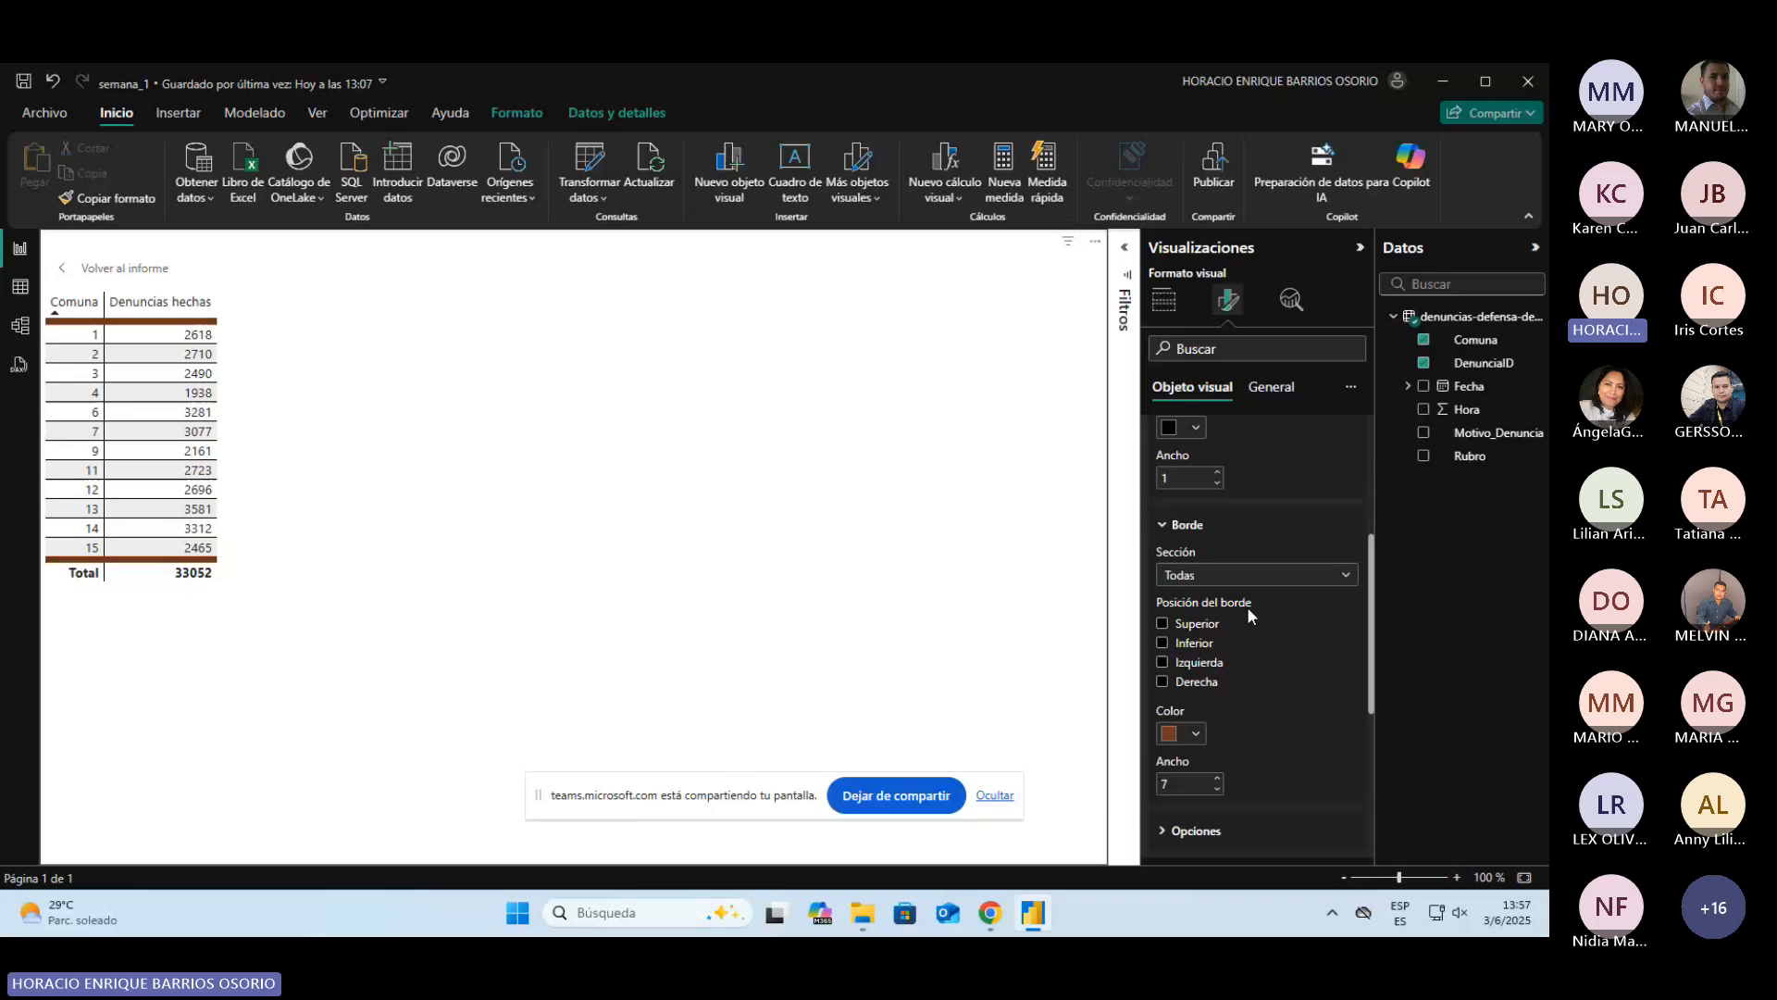
{"action": "key", "text": "Return"}
{"action": "left_click", "coordinate": [1371, 651]}
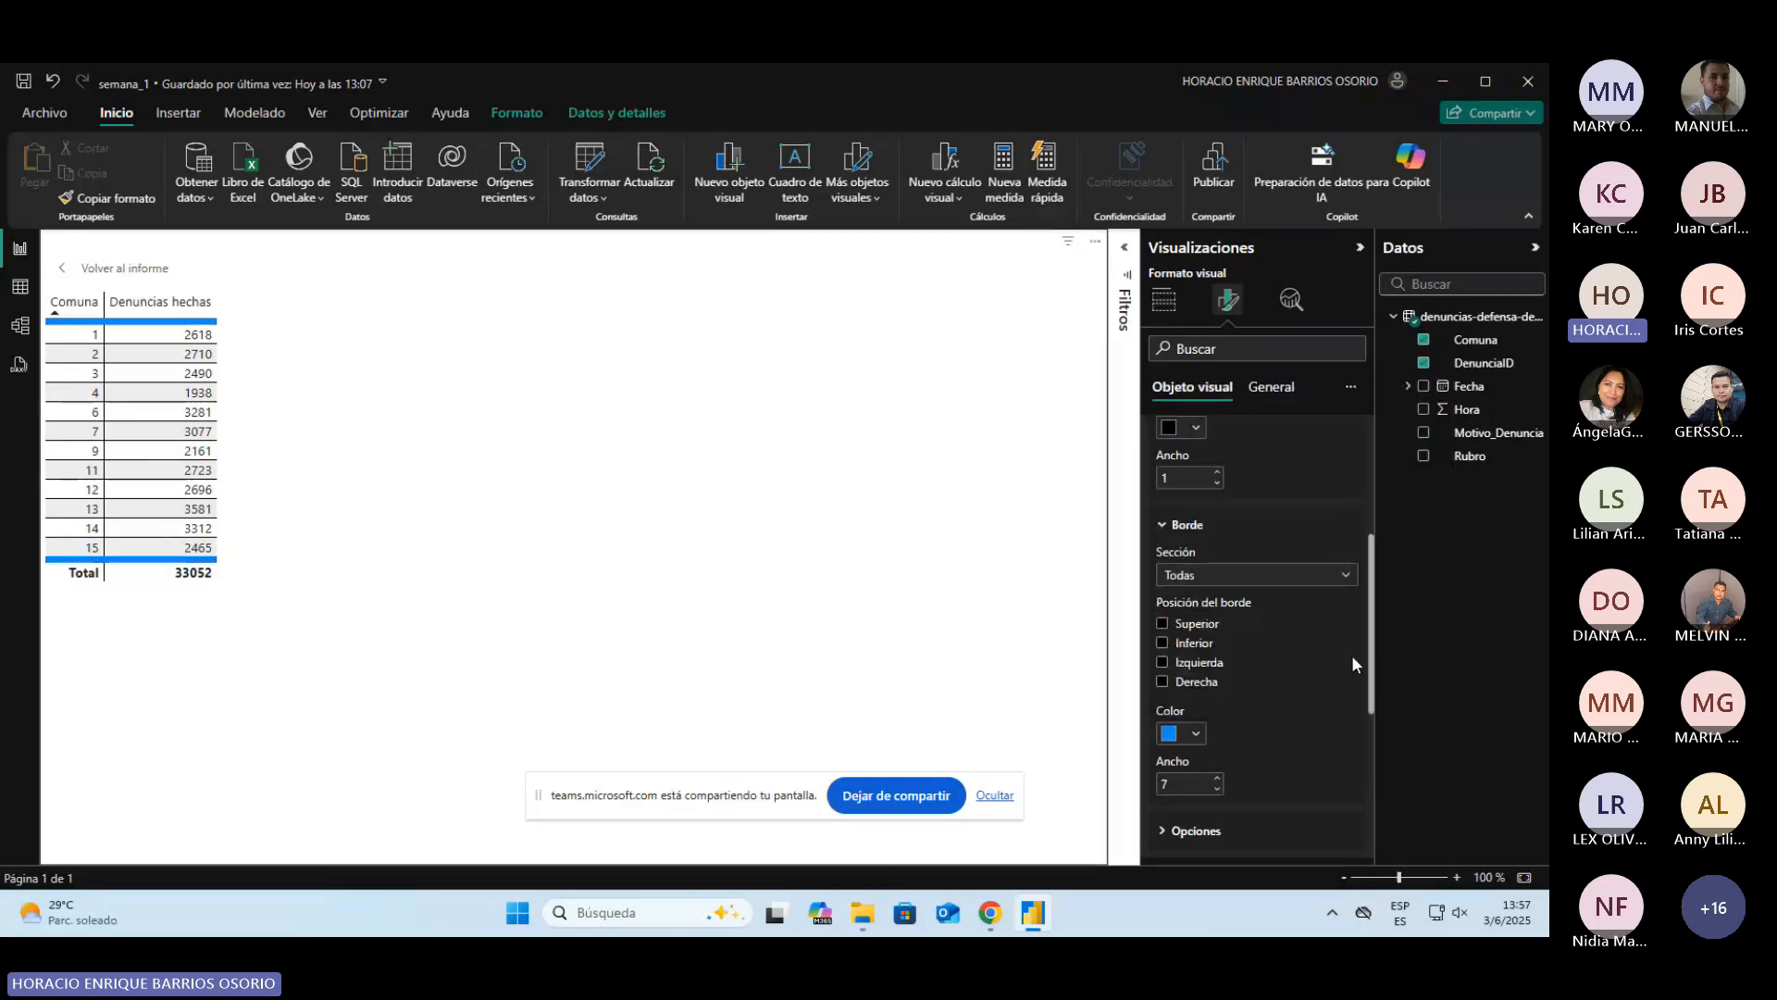
{"action": "left_click", "coordinate": [1218, 789]}
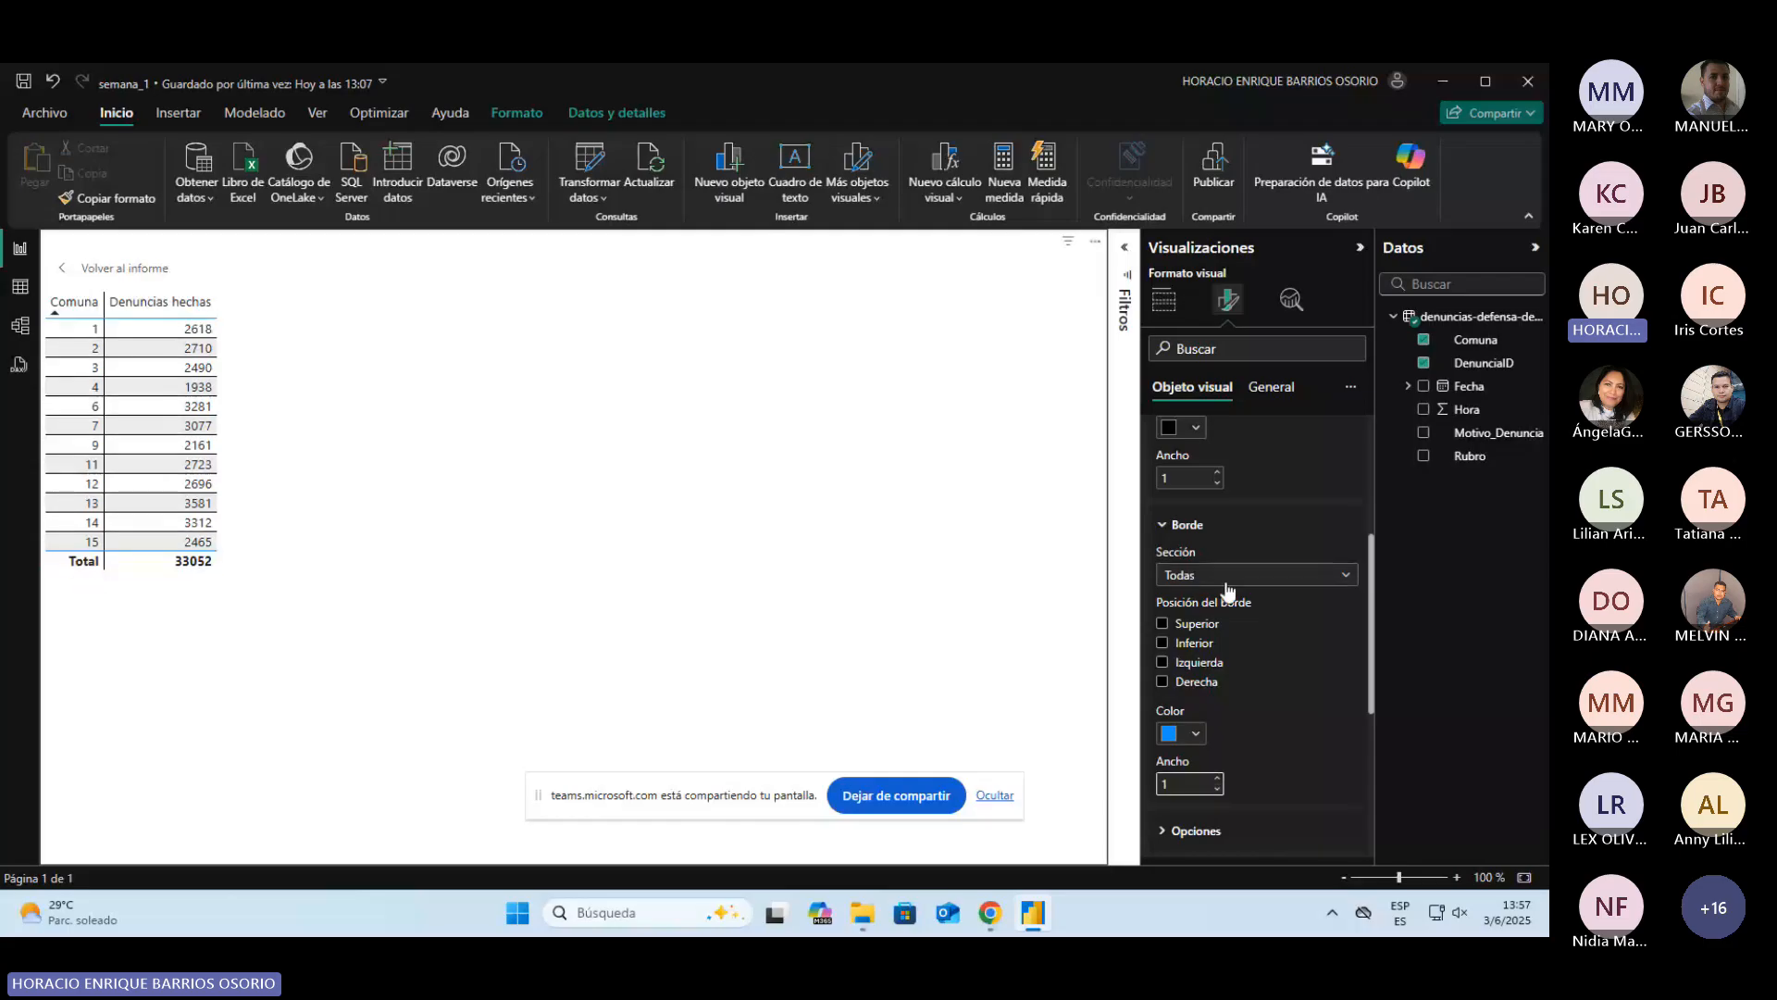
Step: Review the table grid's Opciones for internal row spacing and global font size, and collapse them
{"action": "scroll", "coordinate": [1224, 579], "scroll_direction": "down", "scroll_amount": 3}
{"action": "left_click", "coordinate": [1198, 542]}
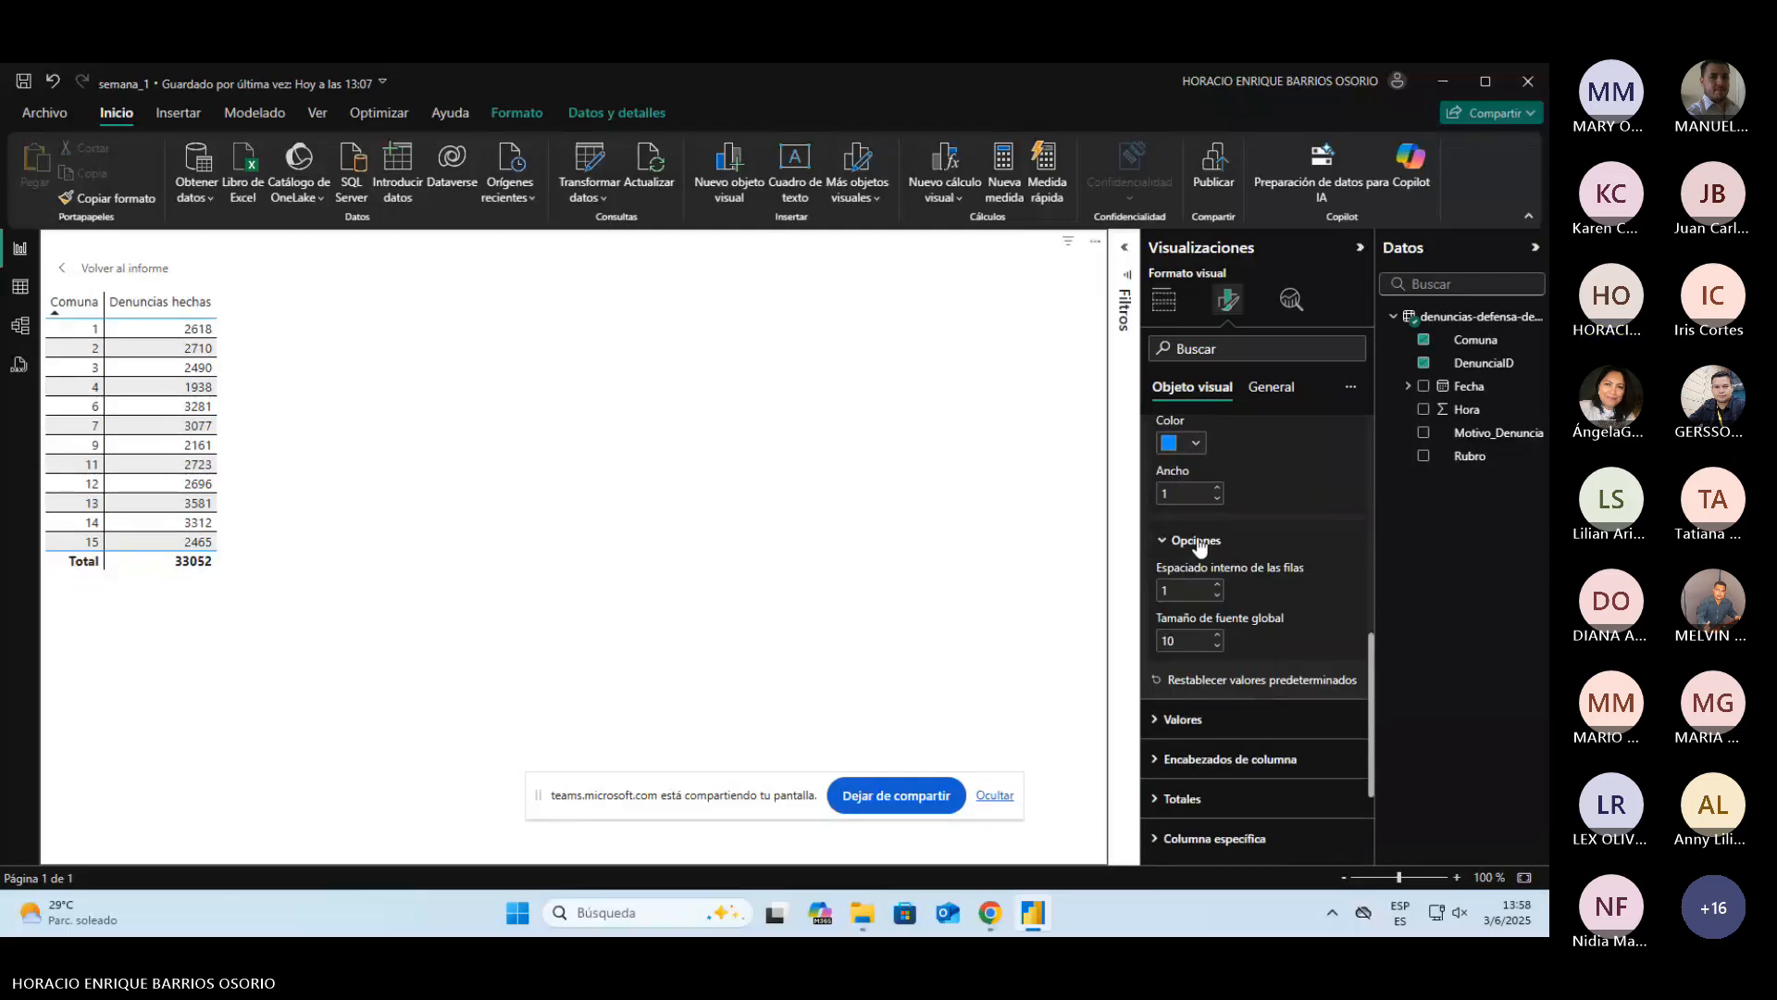
{"action": "left_click", "coordinate": [1198, 542]}
{"action": "left_click", "coordinate": [1198, 542]}
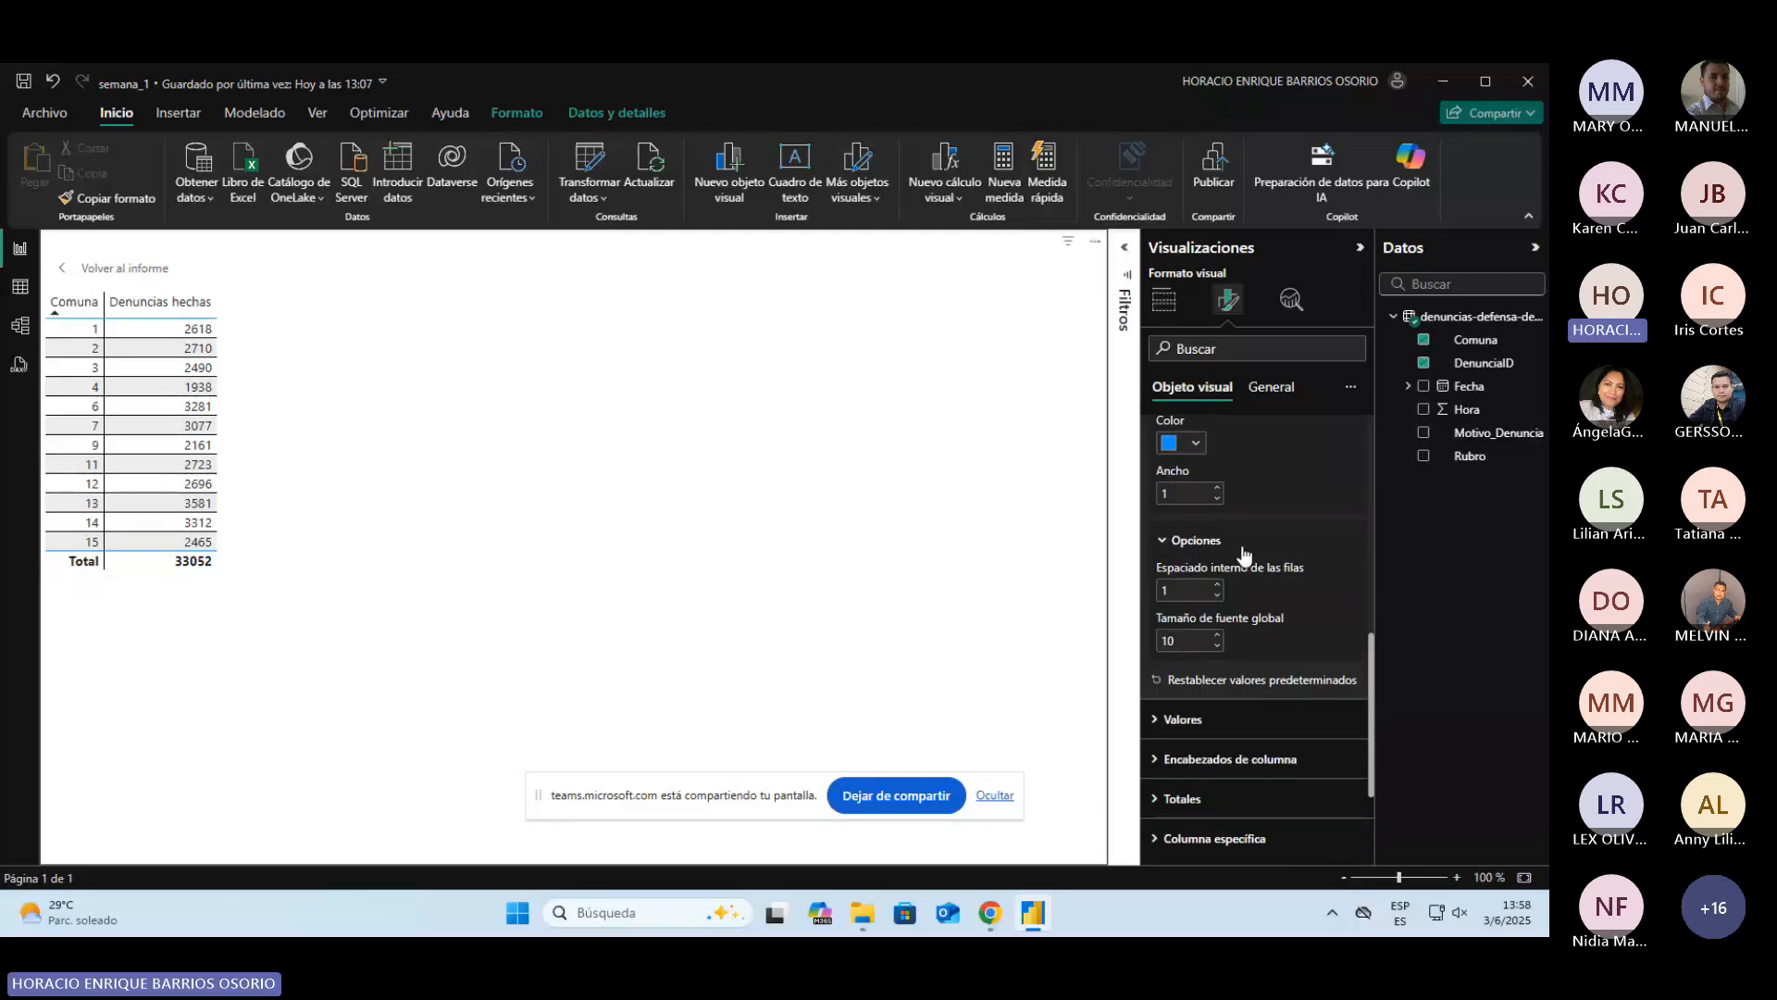
{"action": "left_click", "coordinate": [1196, 540]}
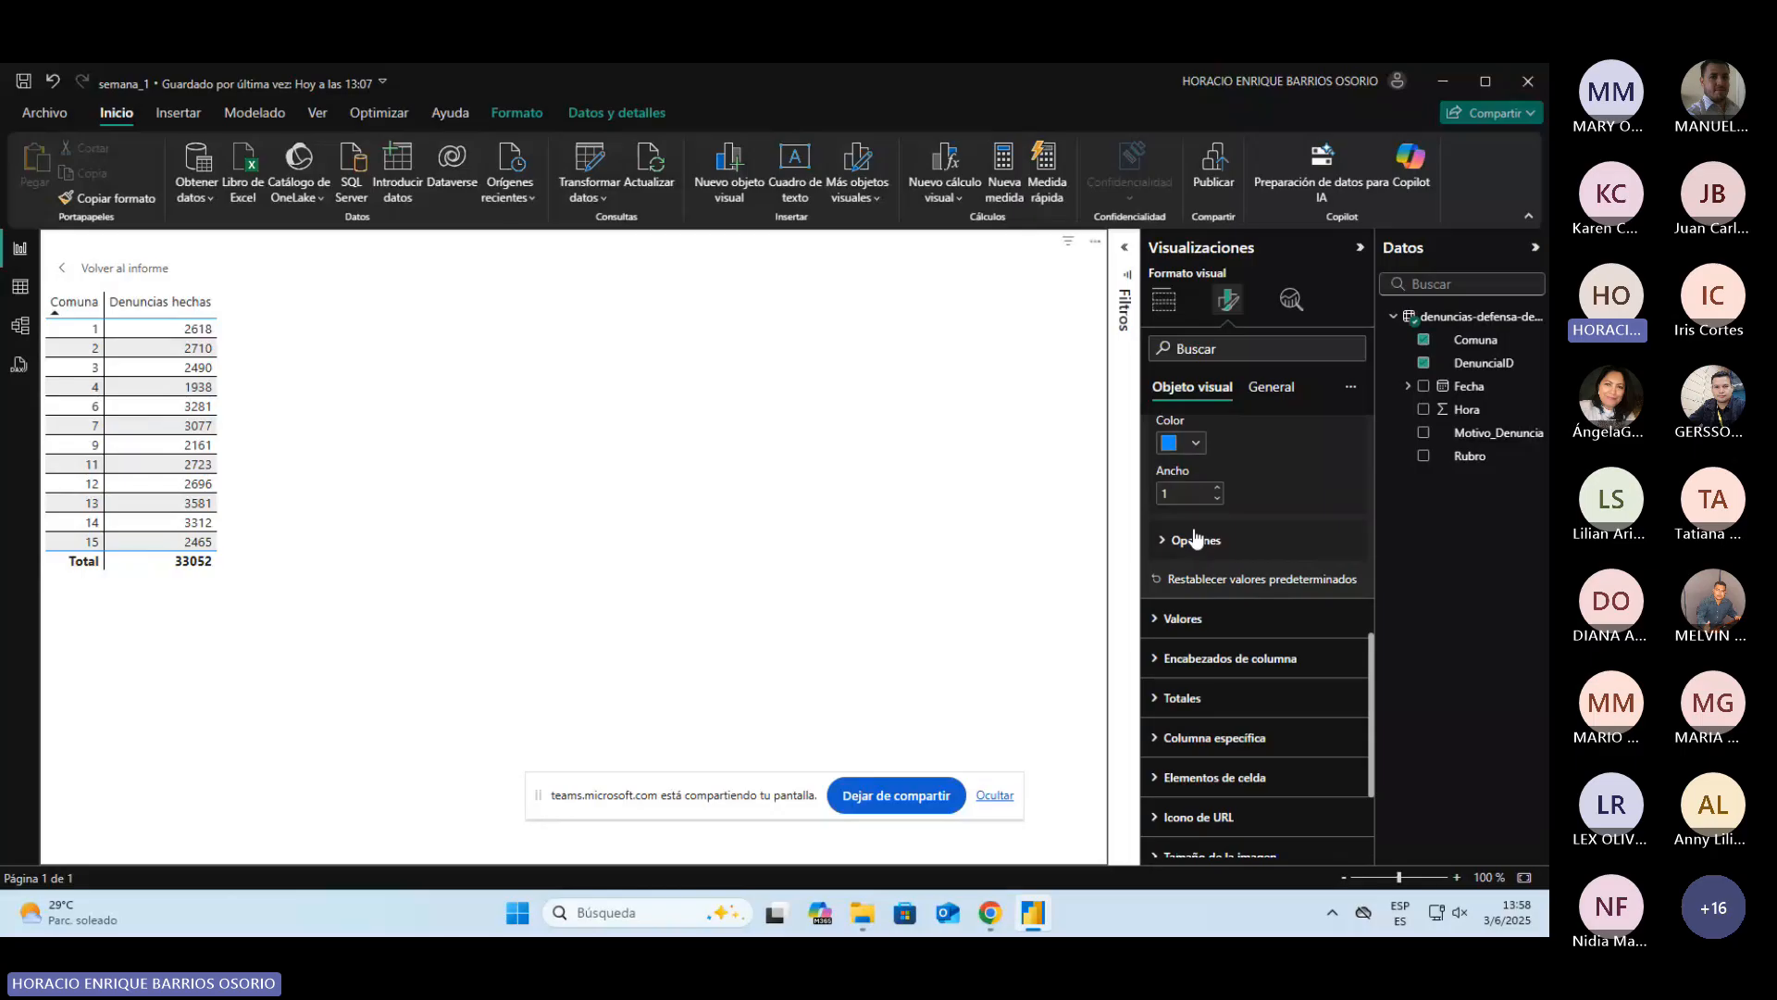
Step: Try dark blue as the background color of the table's Valores, restore white, and collapse the inner Valores settings
{"action": "left_click", "coordinate": [1188, 620]}
{"action": "scroll", "coordinate": [1187, 632], "scroll_direction": "down", "scroll_amount": 4}
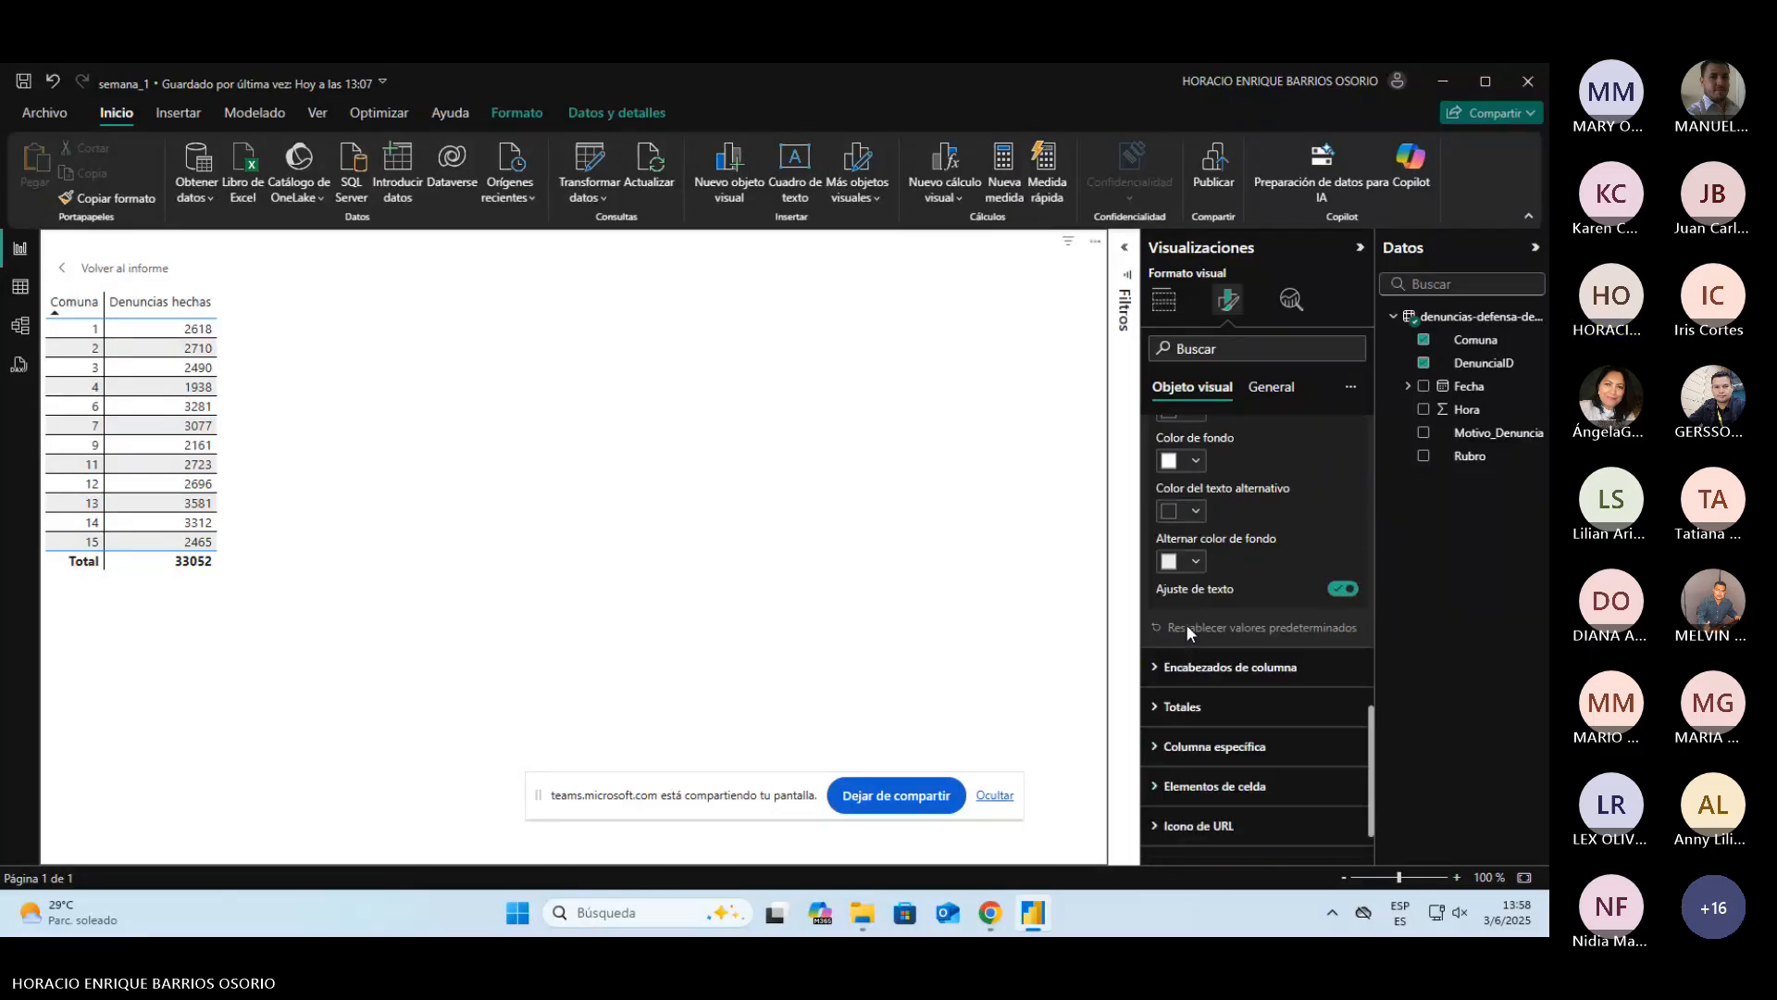
{"action": "scroll", "coordinate": [1202, 616], "scroll_direction": "up", "scroll_amount": 1}
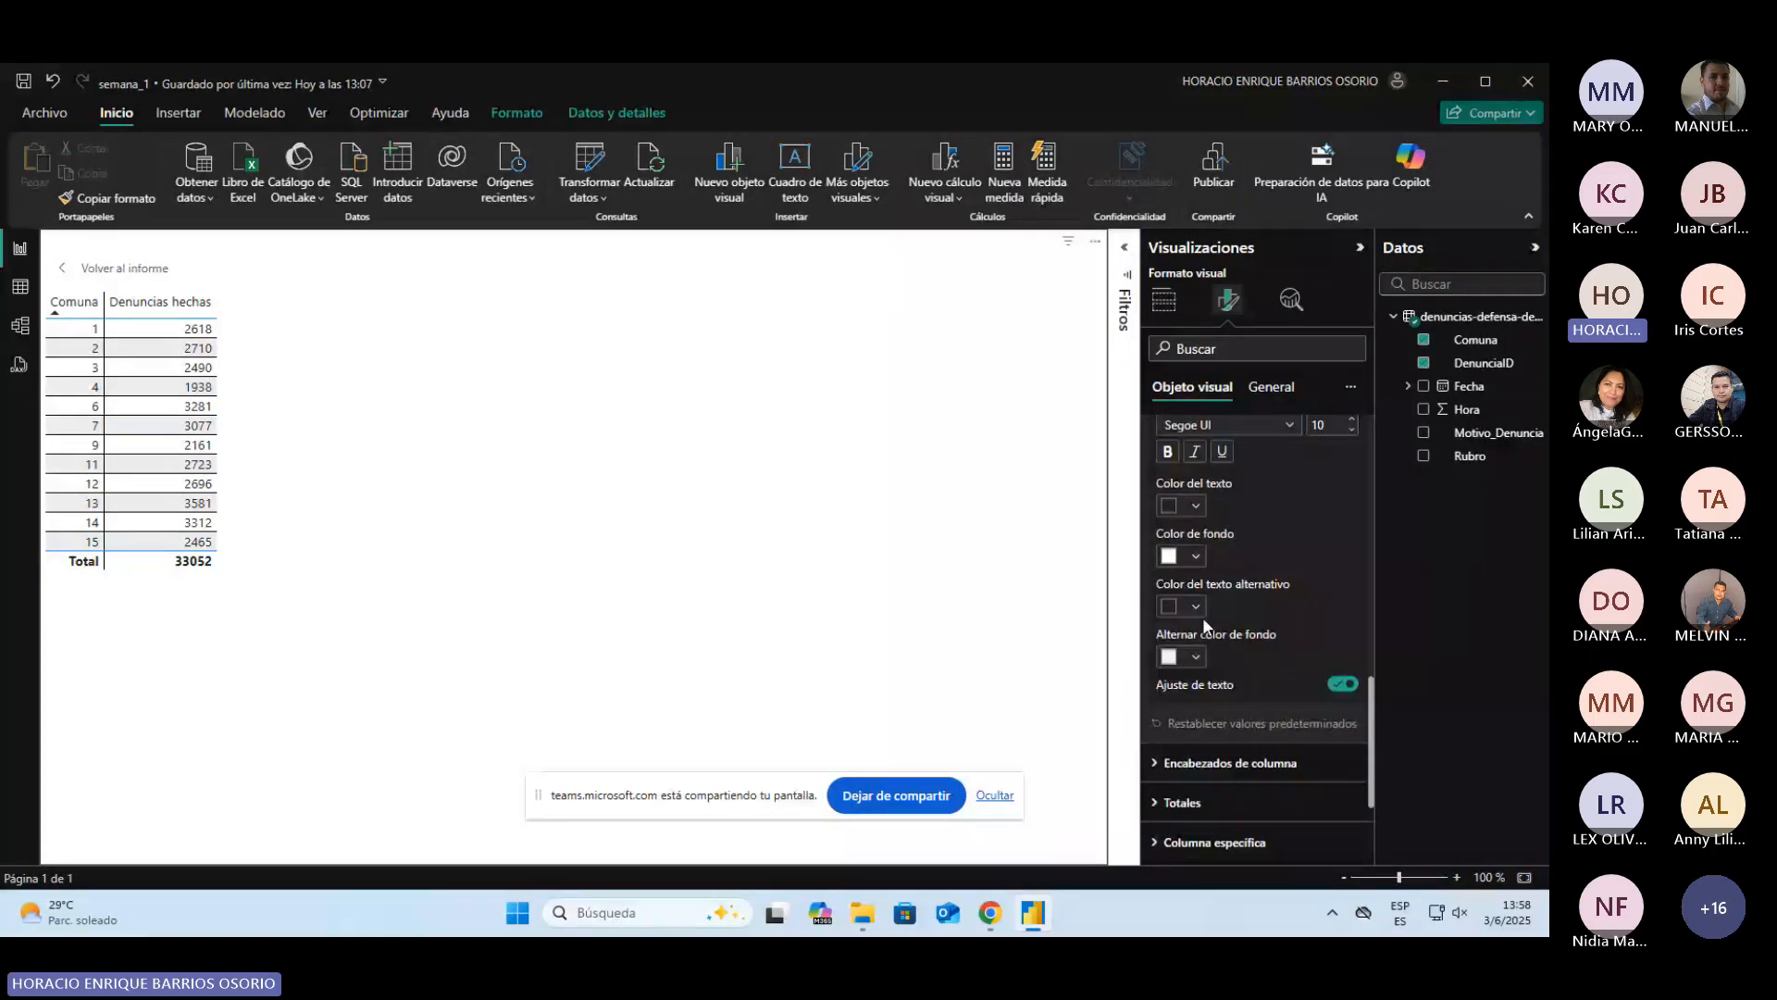
{"action": "left_click", "coordinate": [1195, 556]}
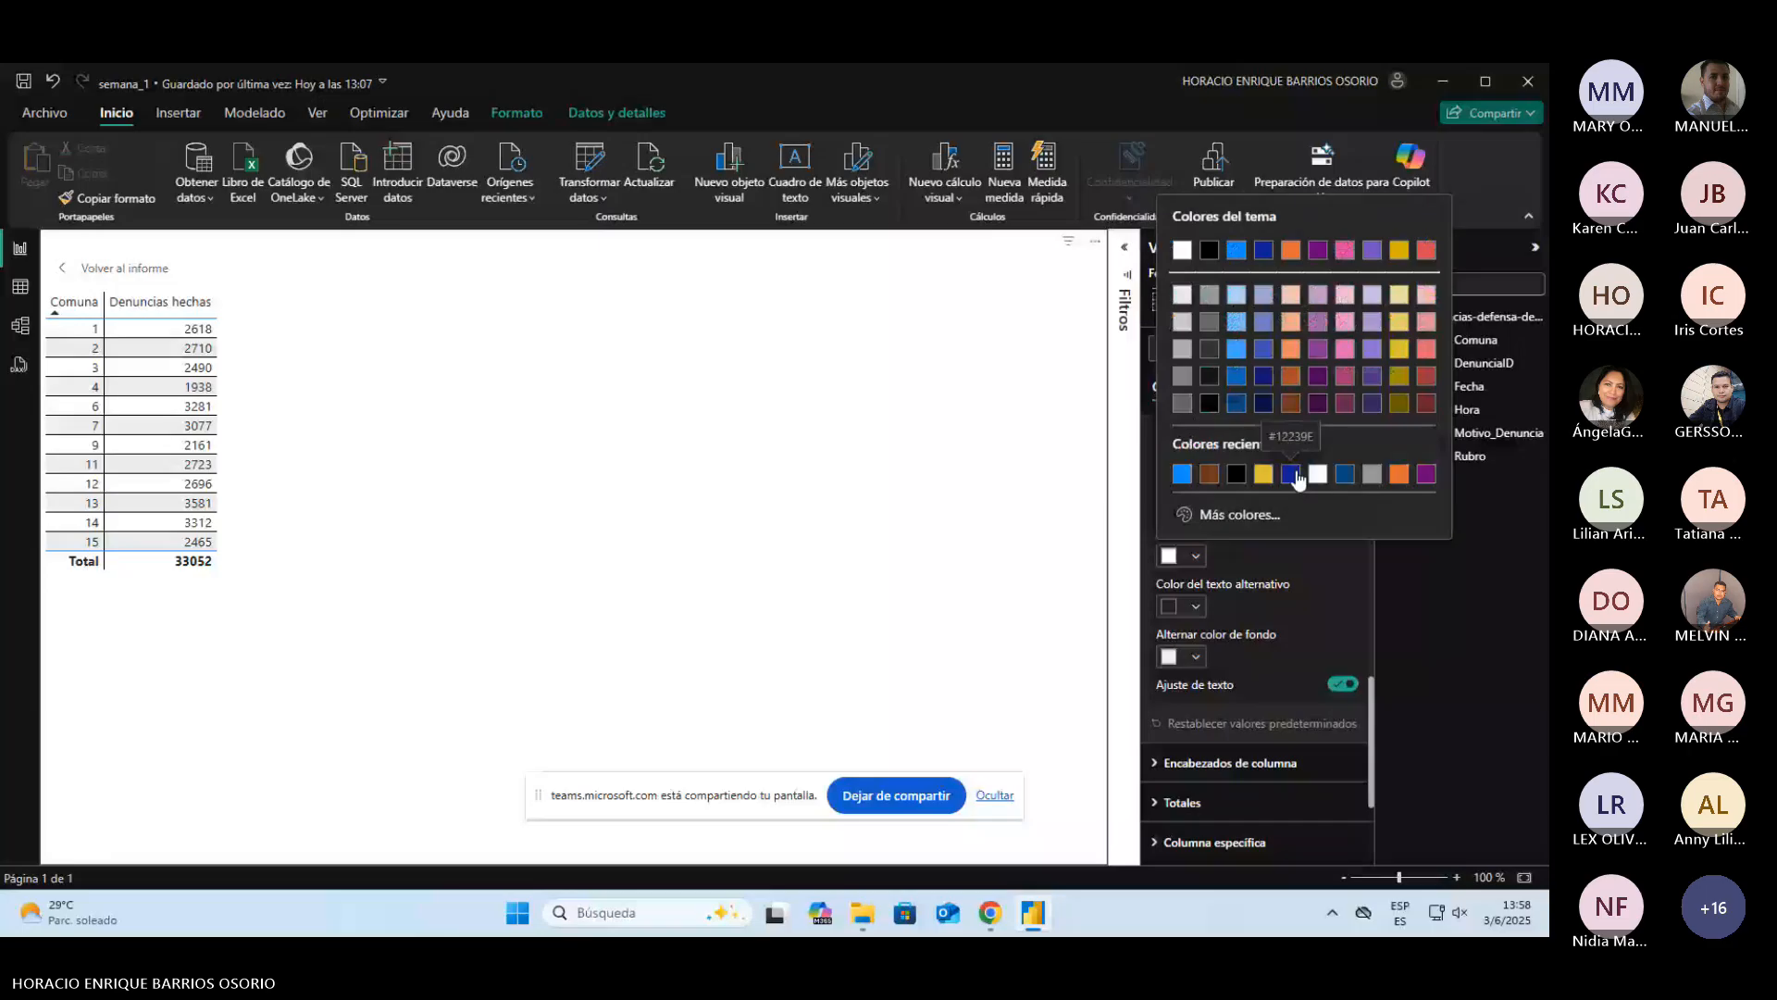
{"action": "left_click", "coordinate": [1291, 474]}
{"action": "left_click", "coordinate": [1195, 556]}
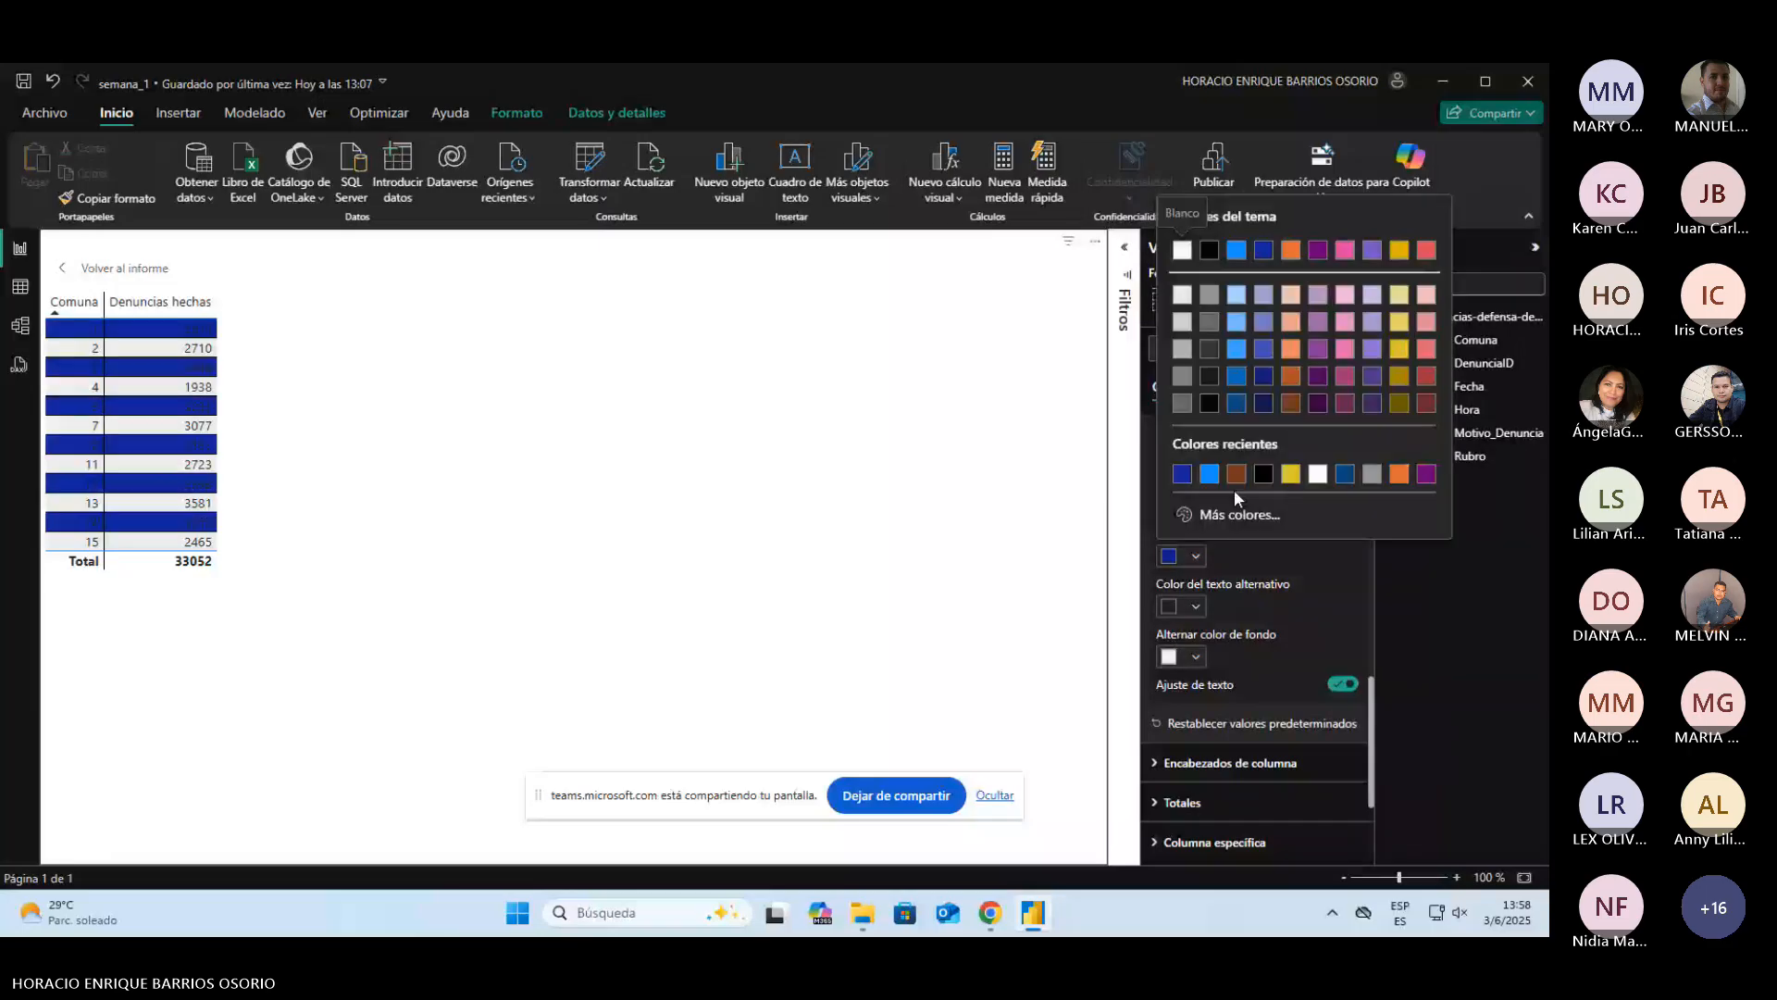
{"action": "left_click", "coordinate": [1319, 474]}
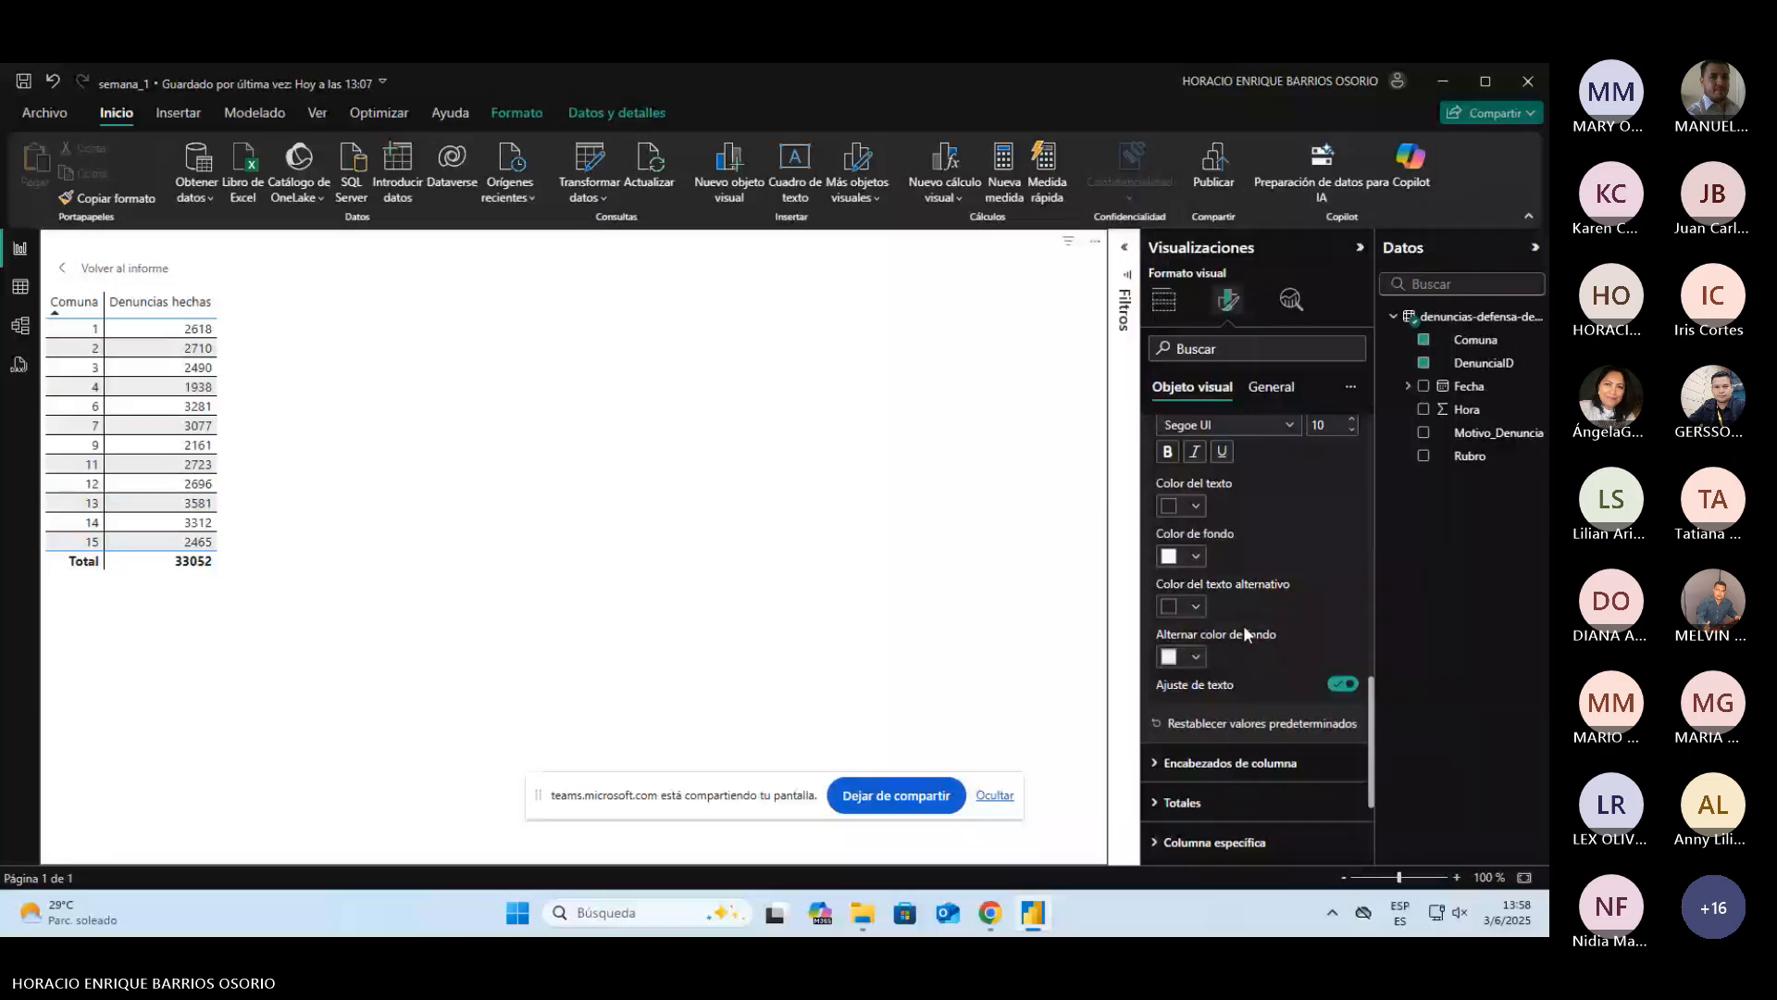
{"action": "scroll", "coordinate": [1246, 636], "scroll_direction": "up", "scroll_amount": 3}
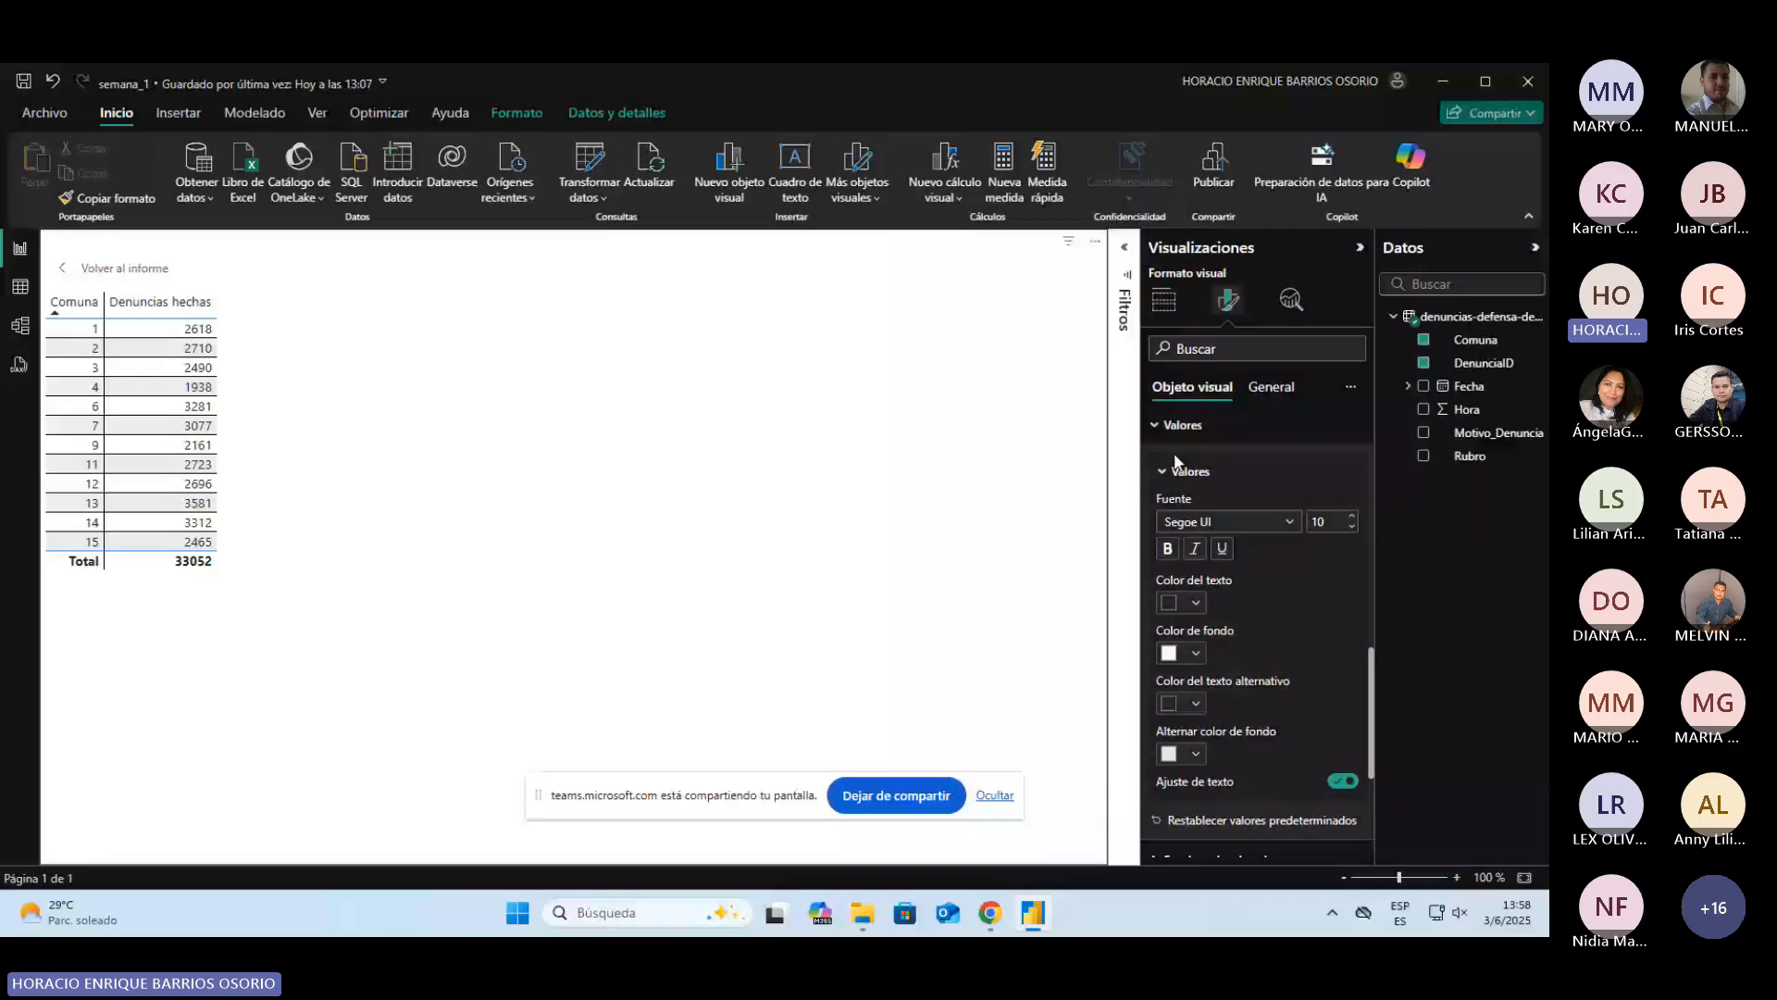
{"action": "left_click", "coordinate": [1180, 520]}
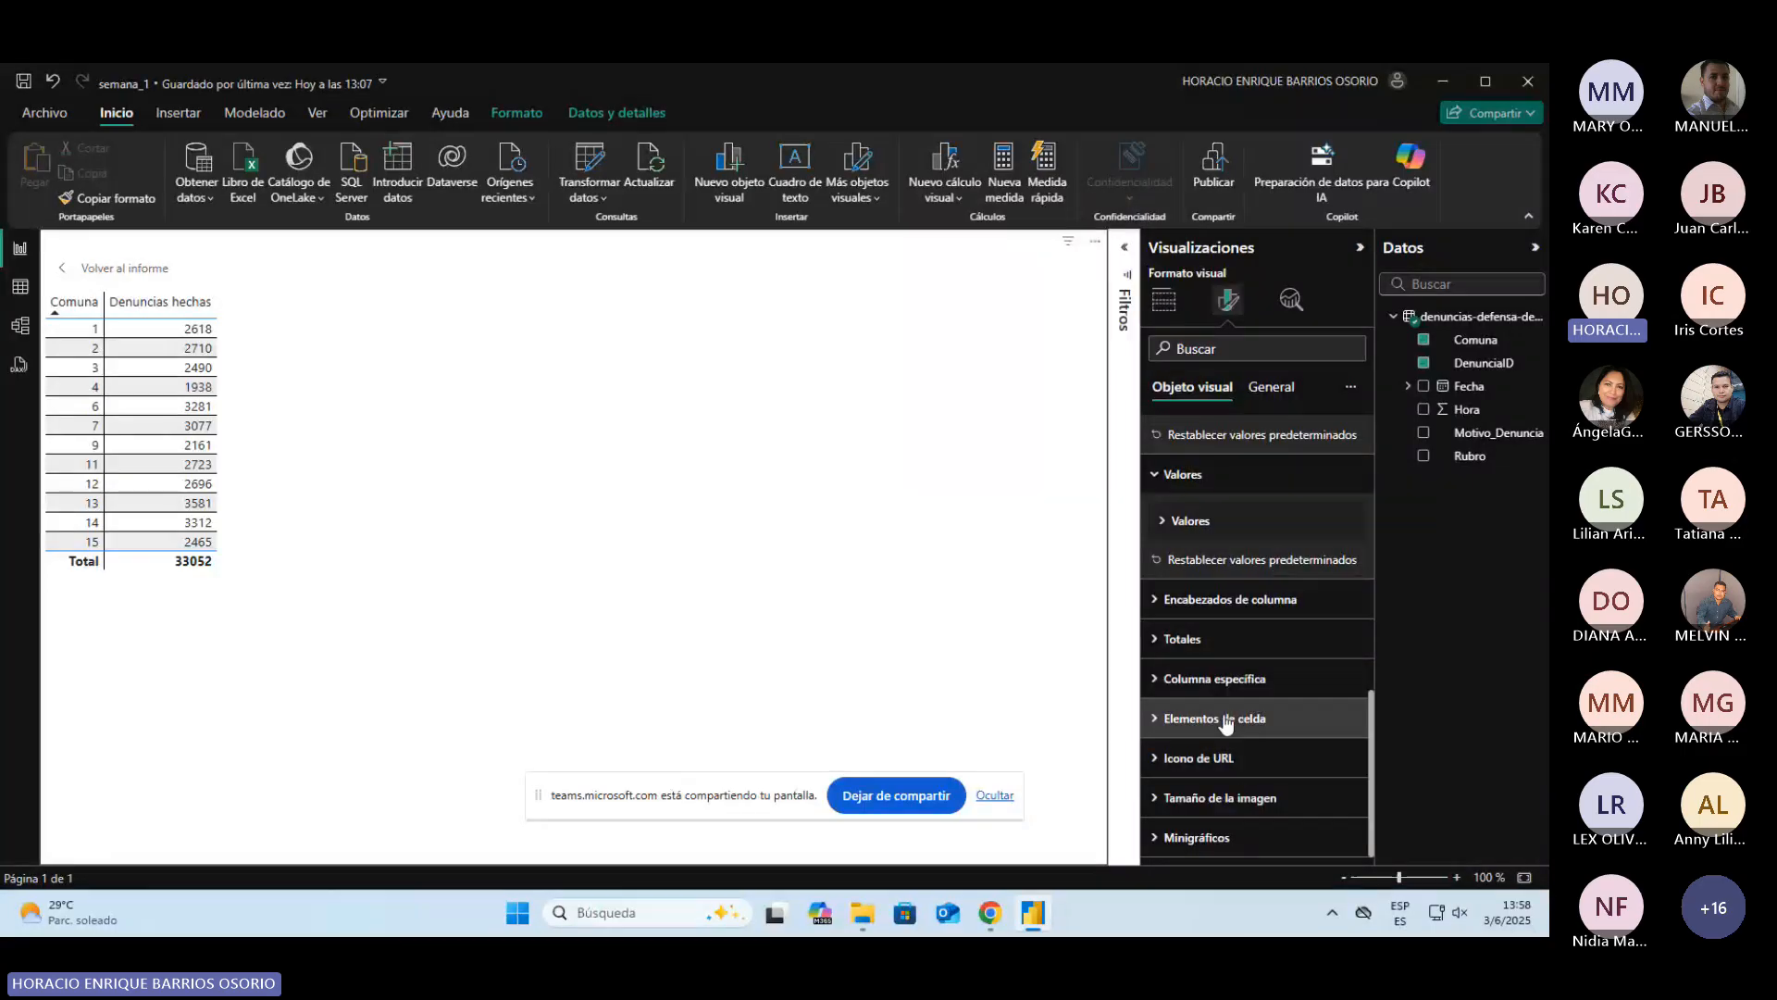
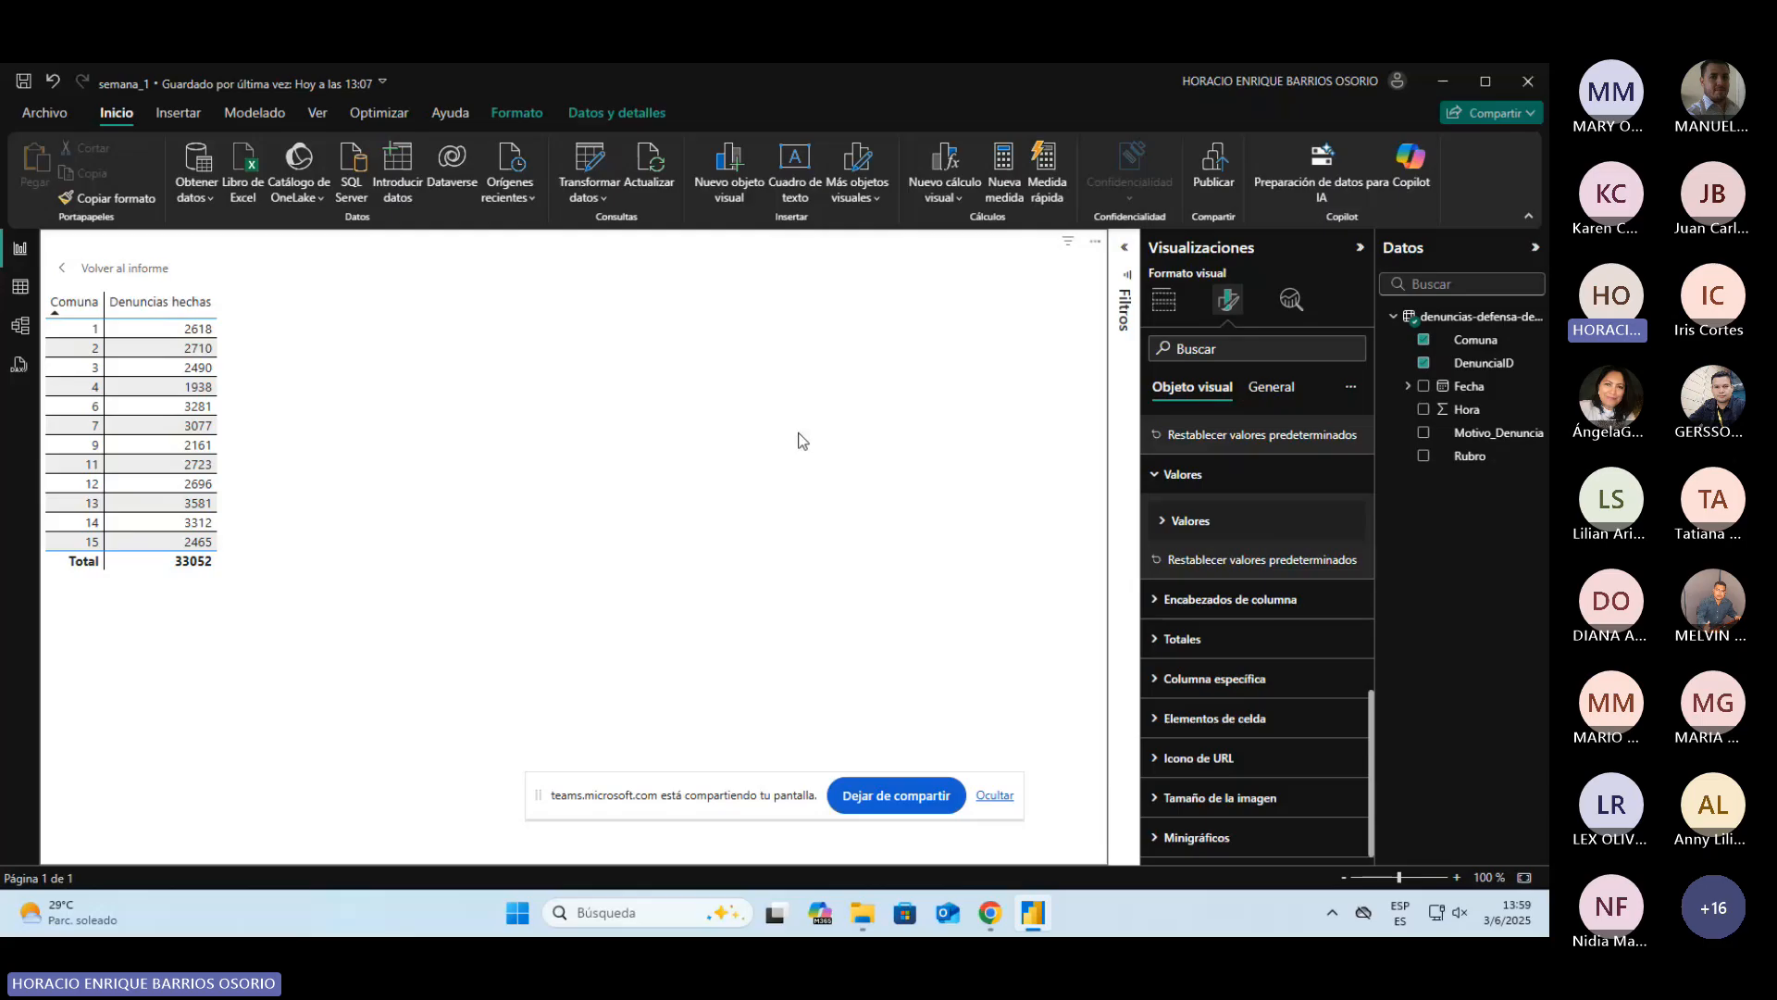
Step: Save the report, and review the table's Columna específica settings for Comuna and its Elementos de celda options
{"action": "left_click", "coordinate": [29, 88]}
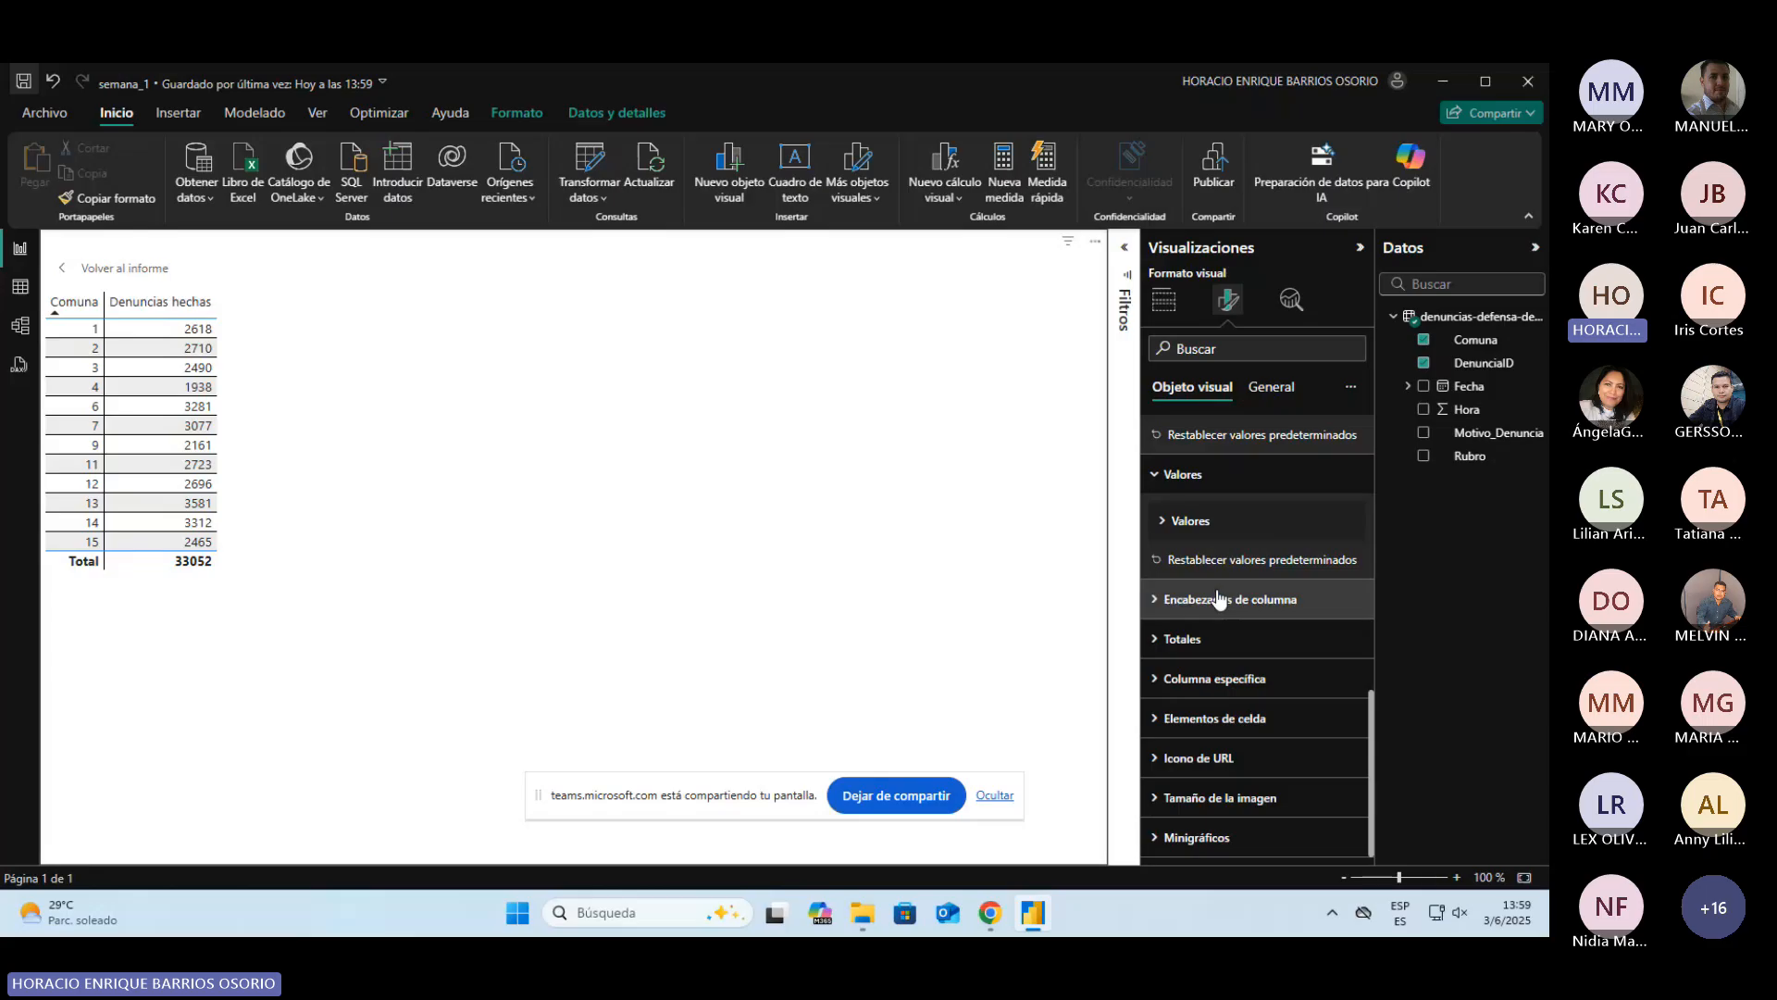
{"action": "left_click", "coordinate": [1157, 683]}
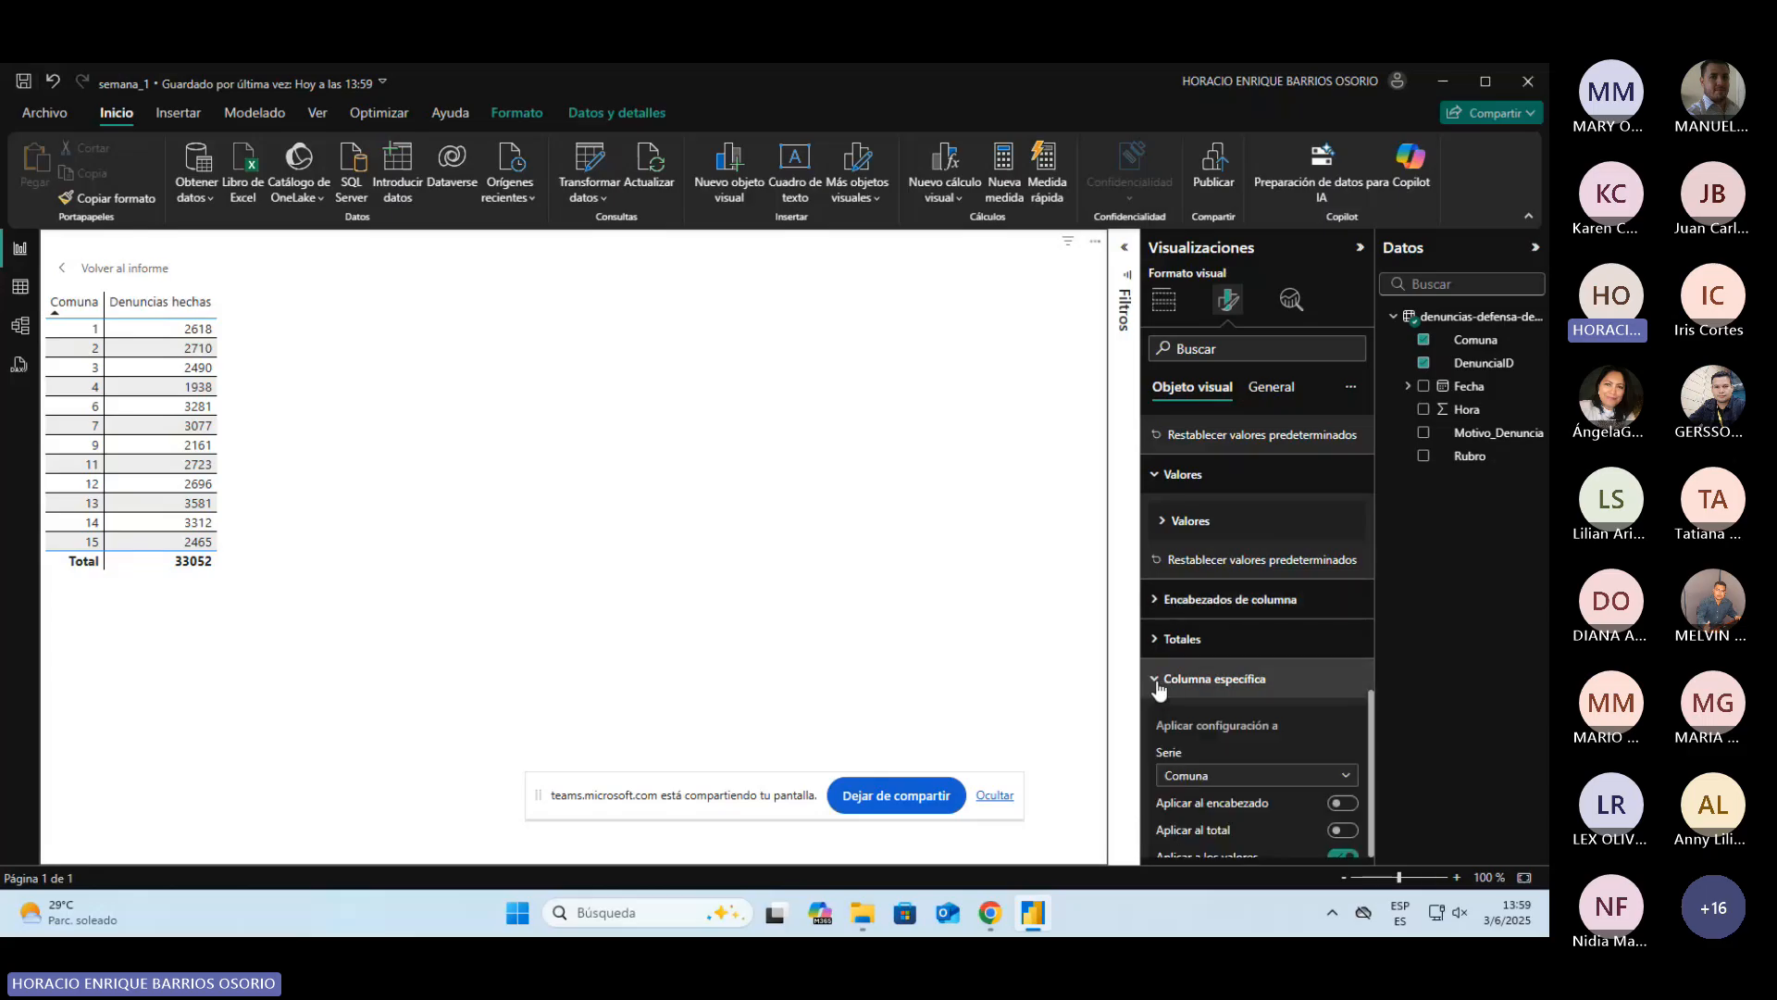
{"action": "scroll", "coordinate": [1255, 736], "scroll_direction": "down", "scroll_amount": 4}
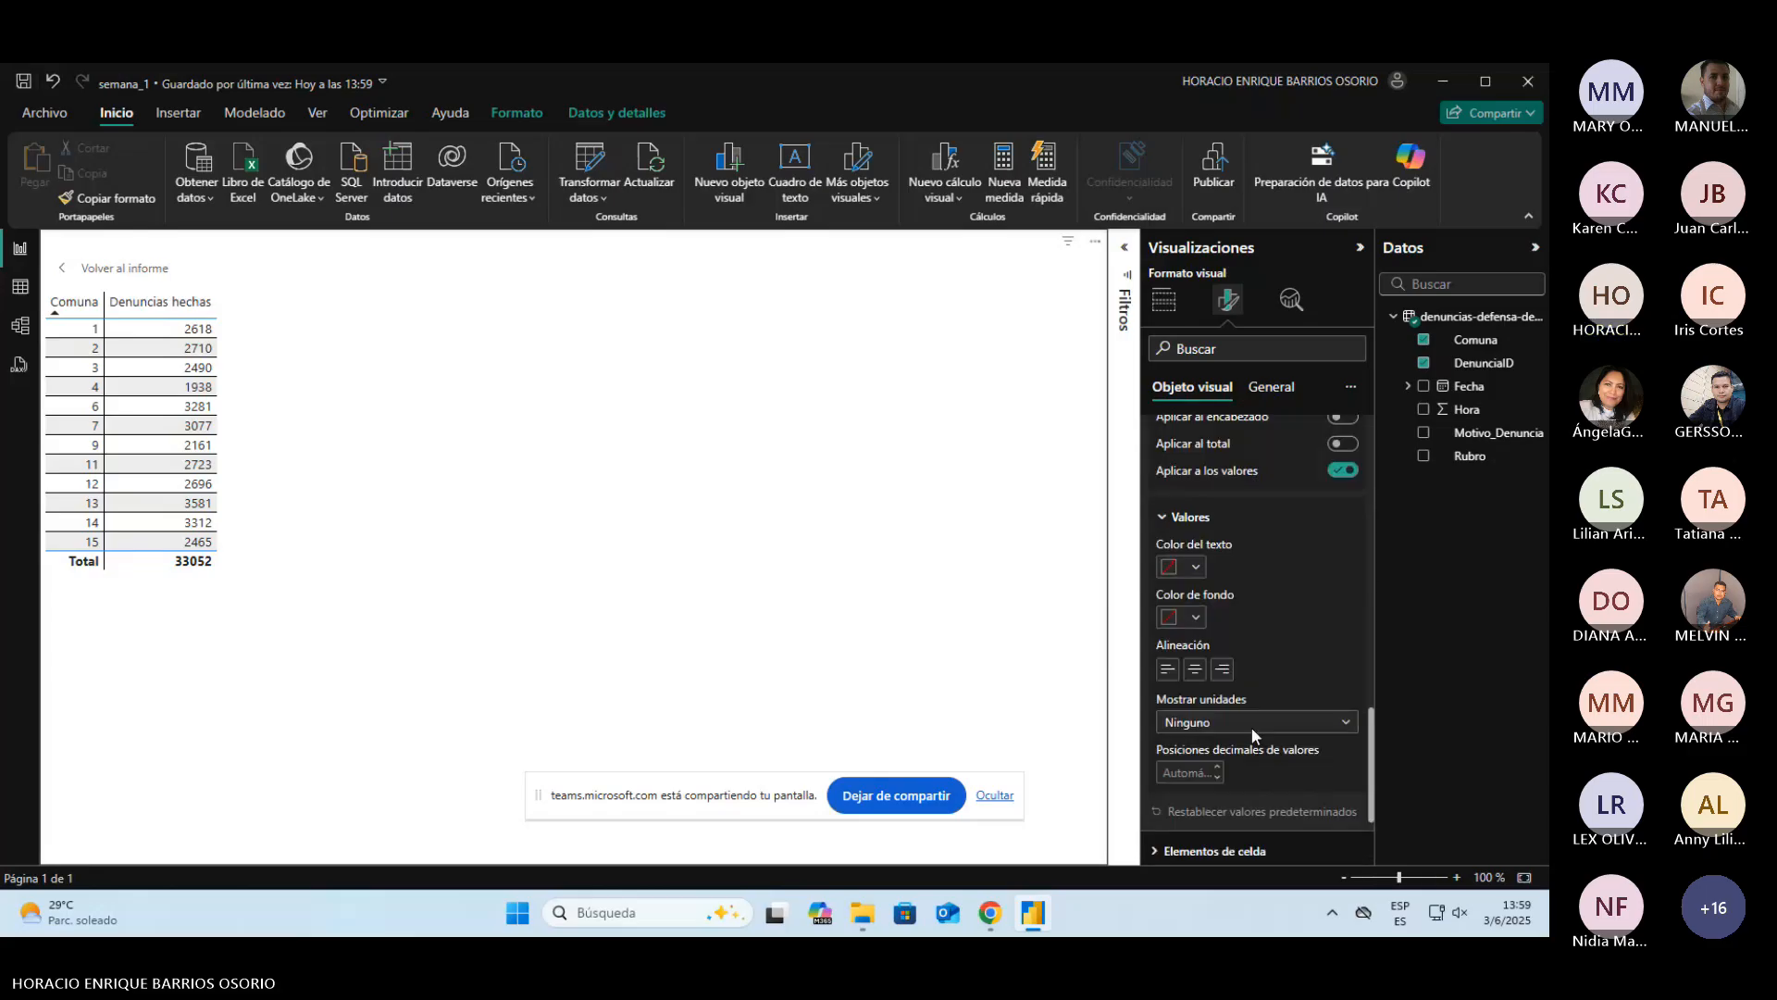
{"action": "scroll", "coordinate": [1255, 736], "scroll_direction": "down", "scroll_amount": 1}
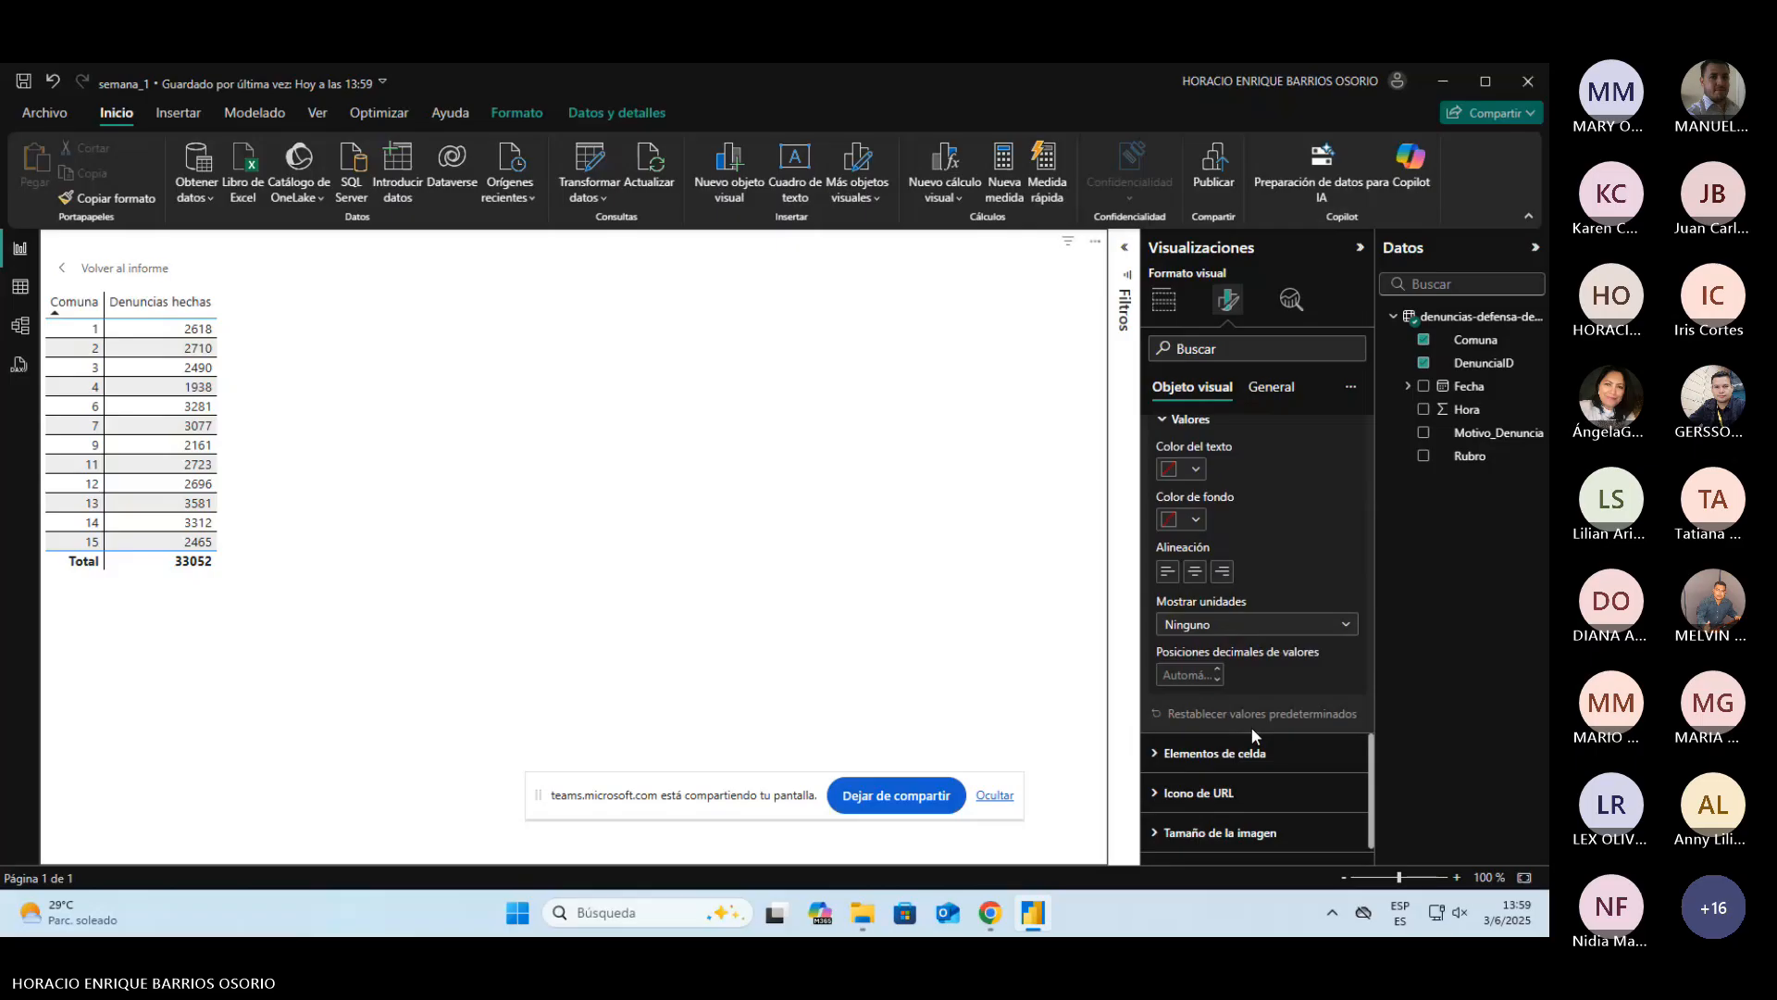
{"action": "scroll", "coordinate": [1252, 726], "scroll_direction": "up", "scroll_amount": 1}
{"action": "scroll", "coordinate": [1253, 732], "scroll_direction": "down", "scroll_amount": 2}
{"action": "left_click", "coordinate": [1253, 732]}
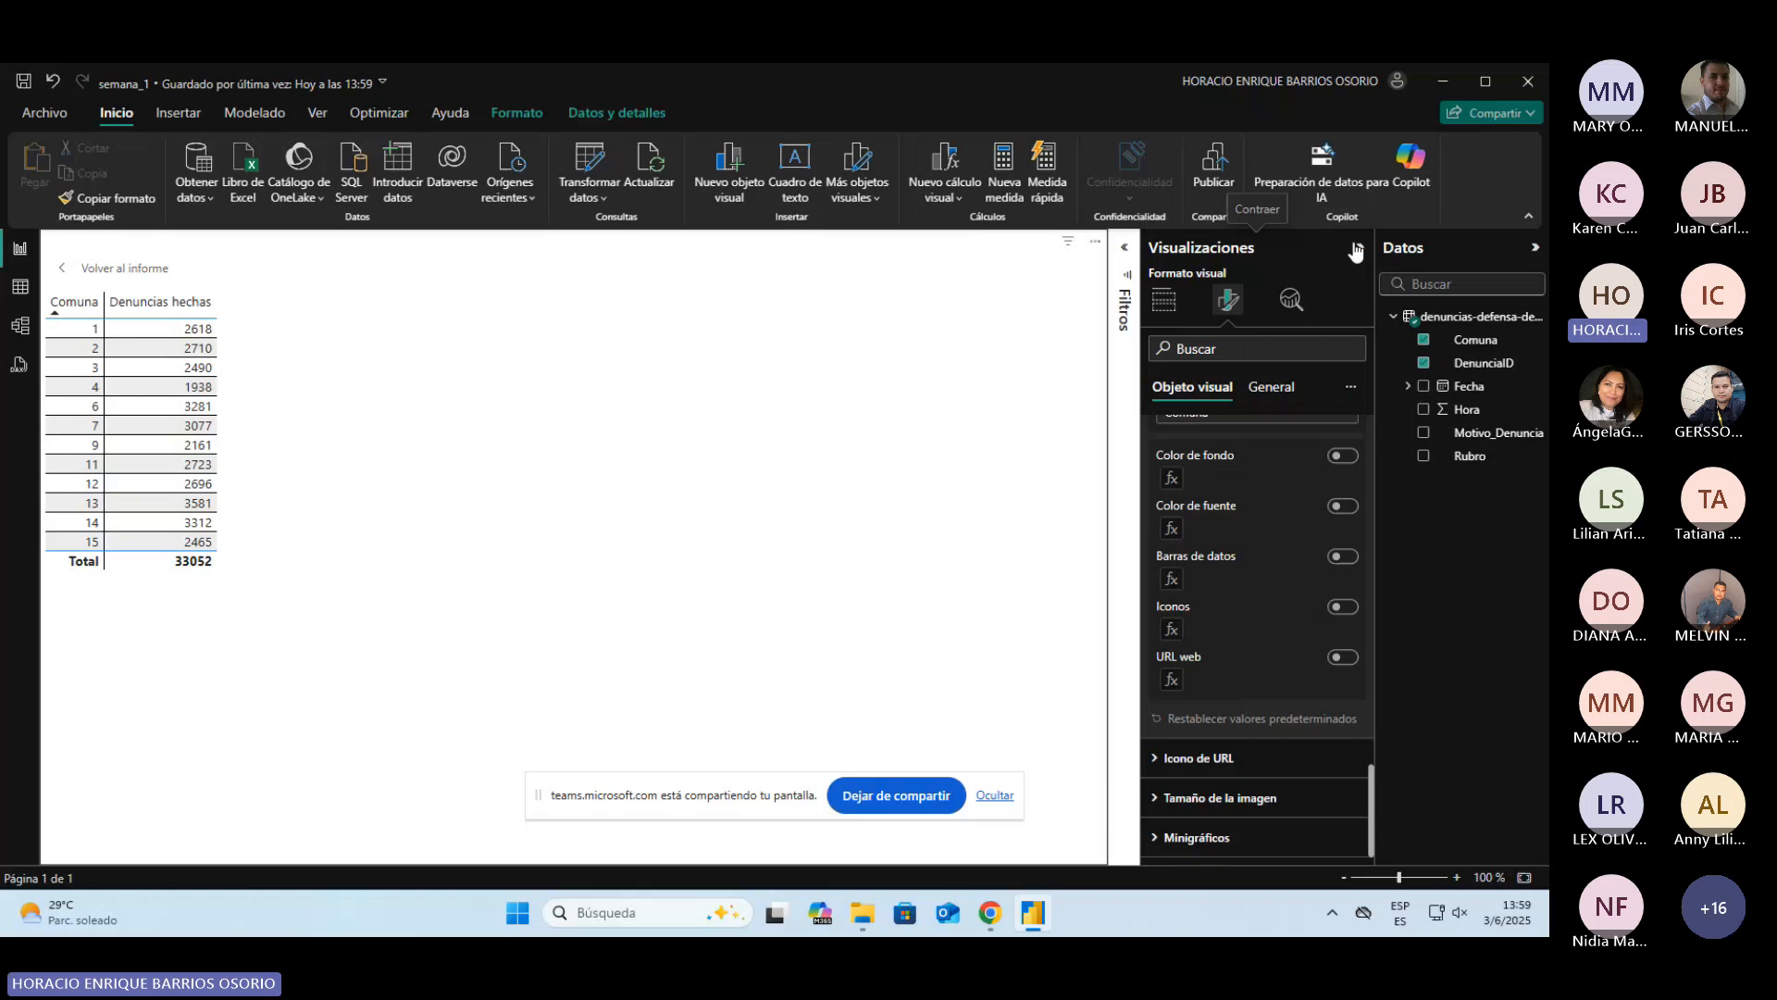
Step: Return from the focused table to the full report page, and select the table and the Denuncias hechas card in turn
{"action": "left_click", "coordinate": [136, 276]}
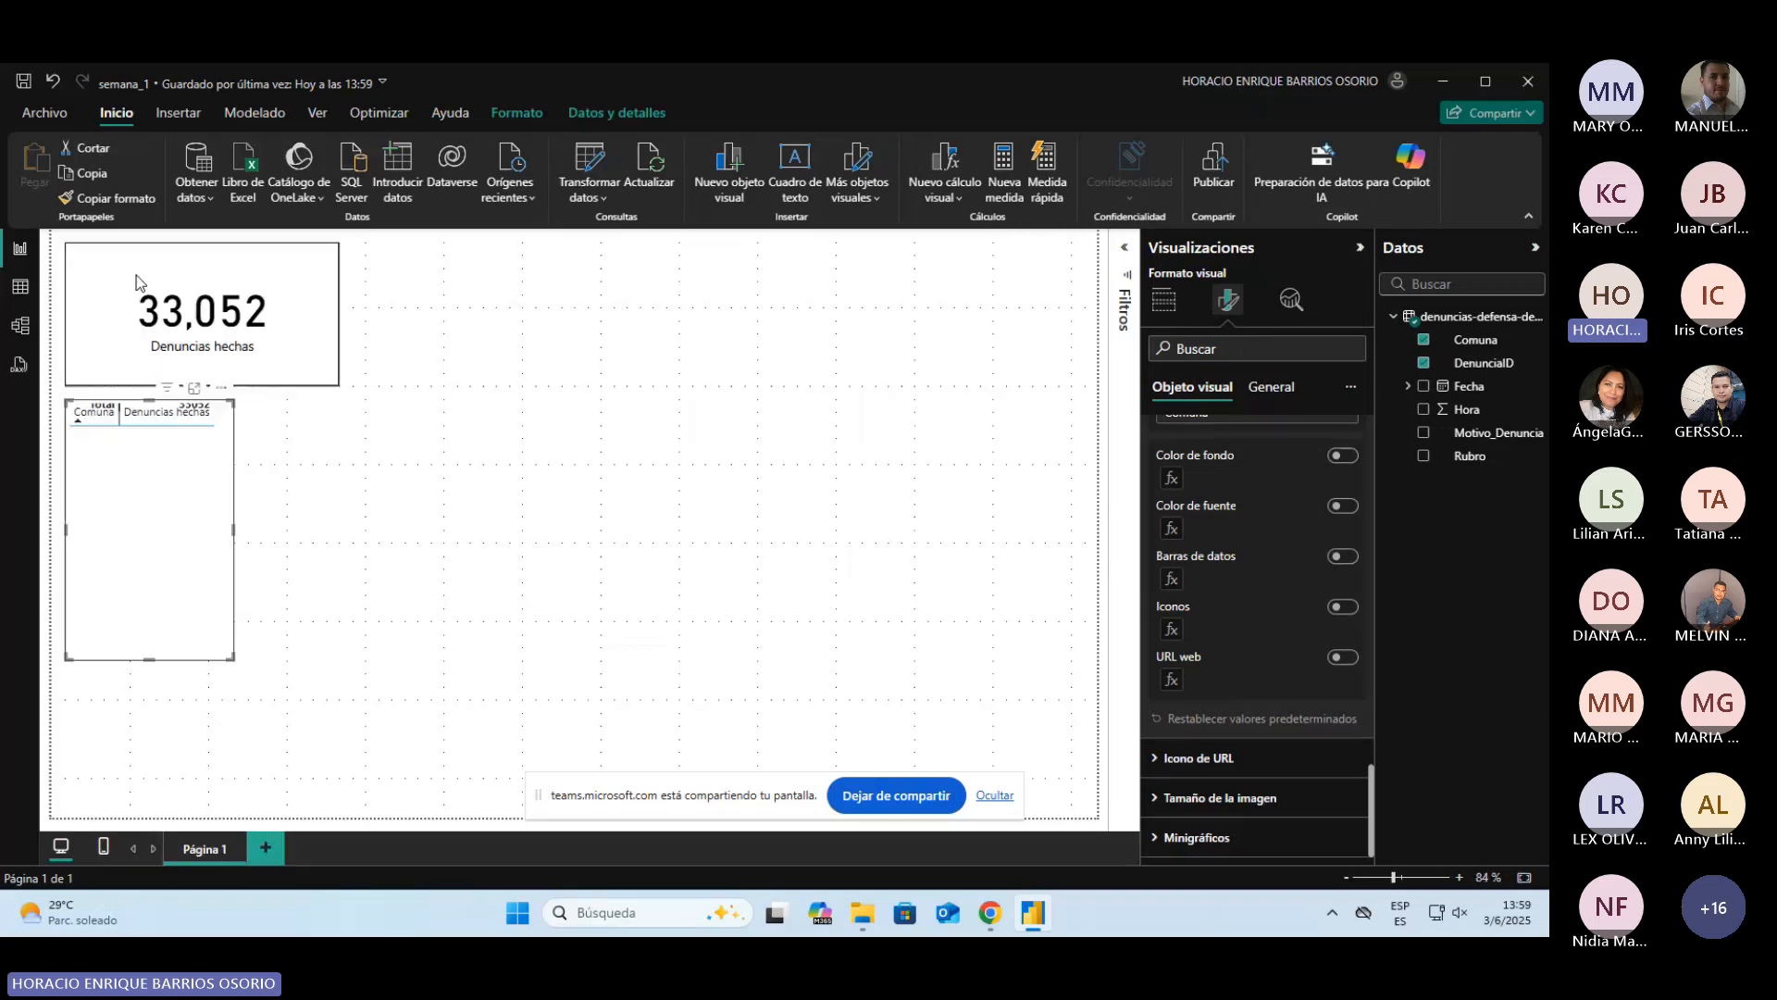
{"action": "left_click", "coordinate": [425, 517]}
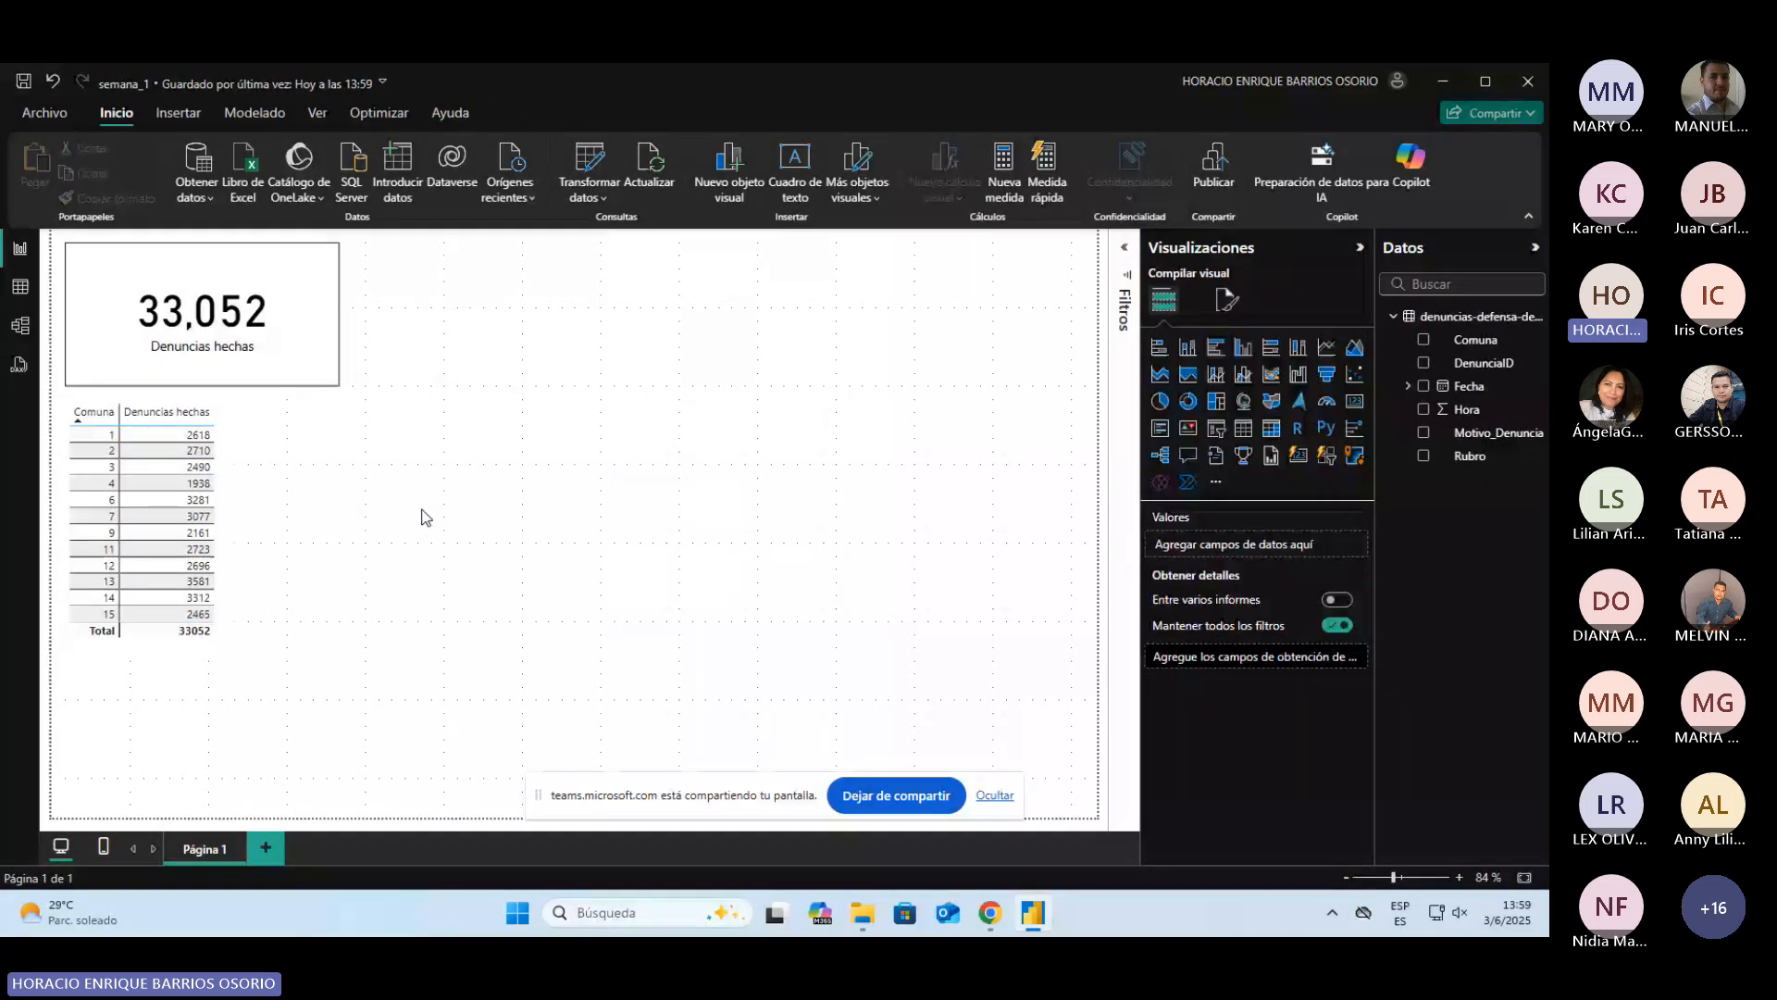
{"action": "left_click", "coordinate": [222, 638]}
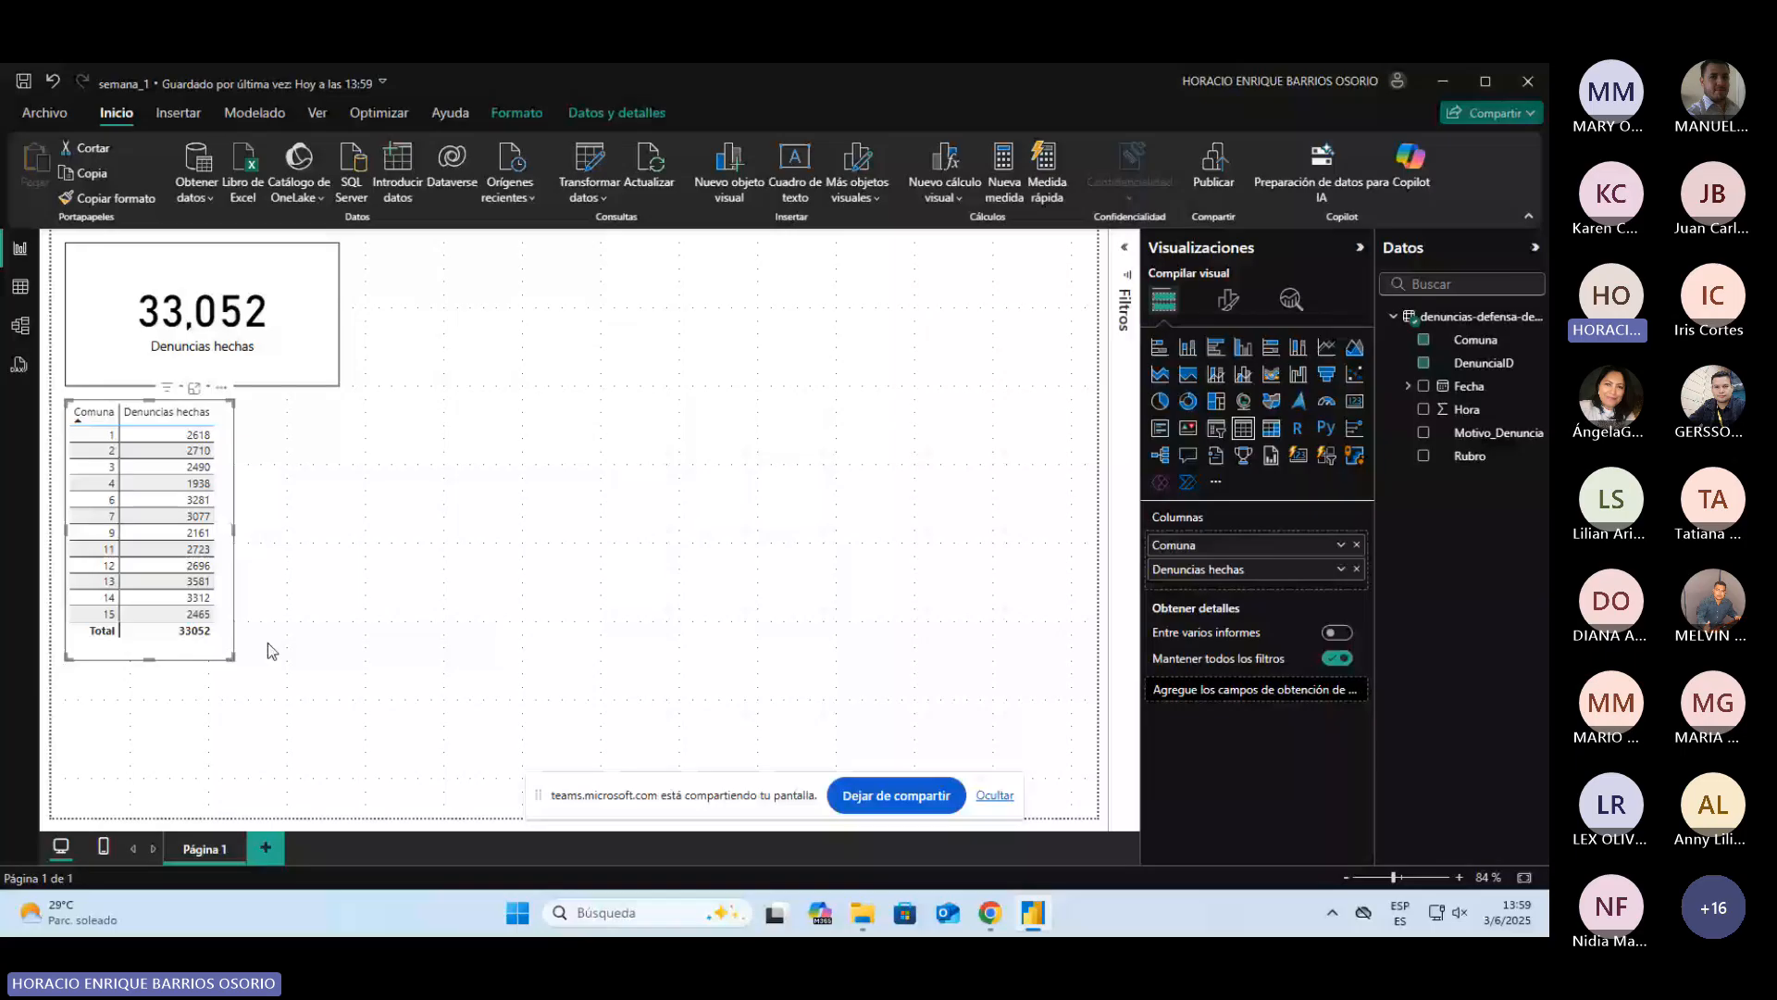
{"action": "left_click", "coordinate": [222, 273]}
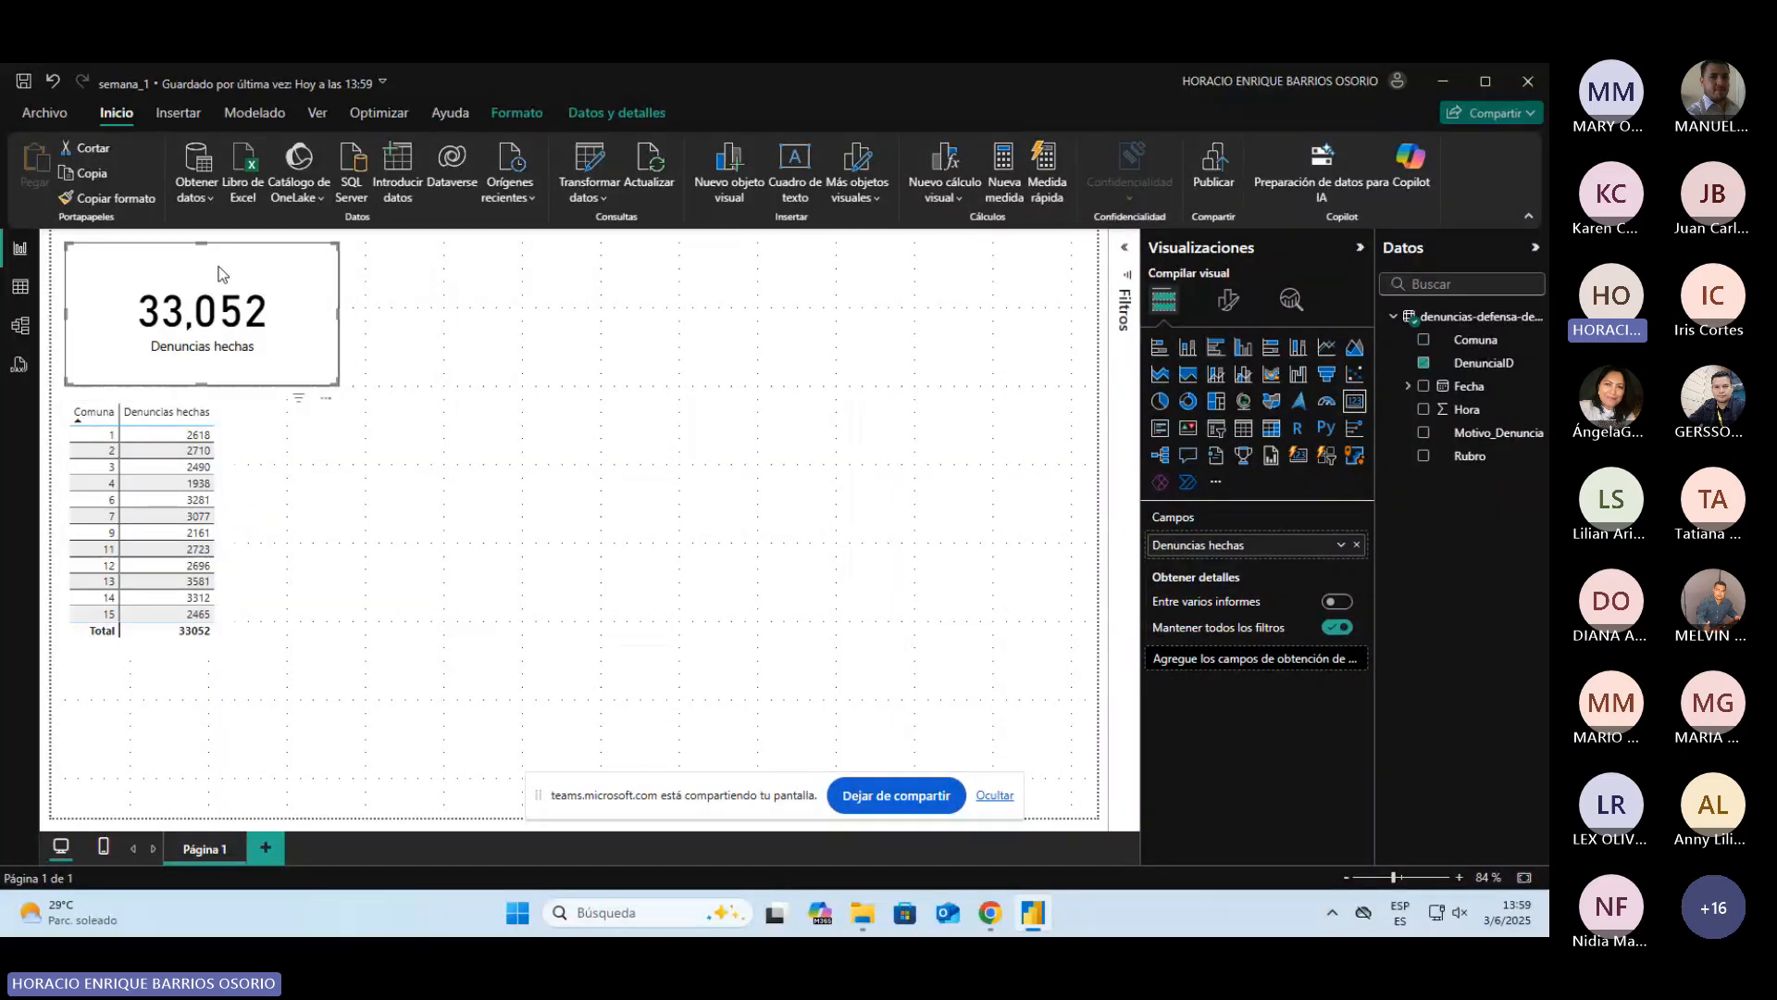
{"action": "left_click", "coordinate": [181, 664]}
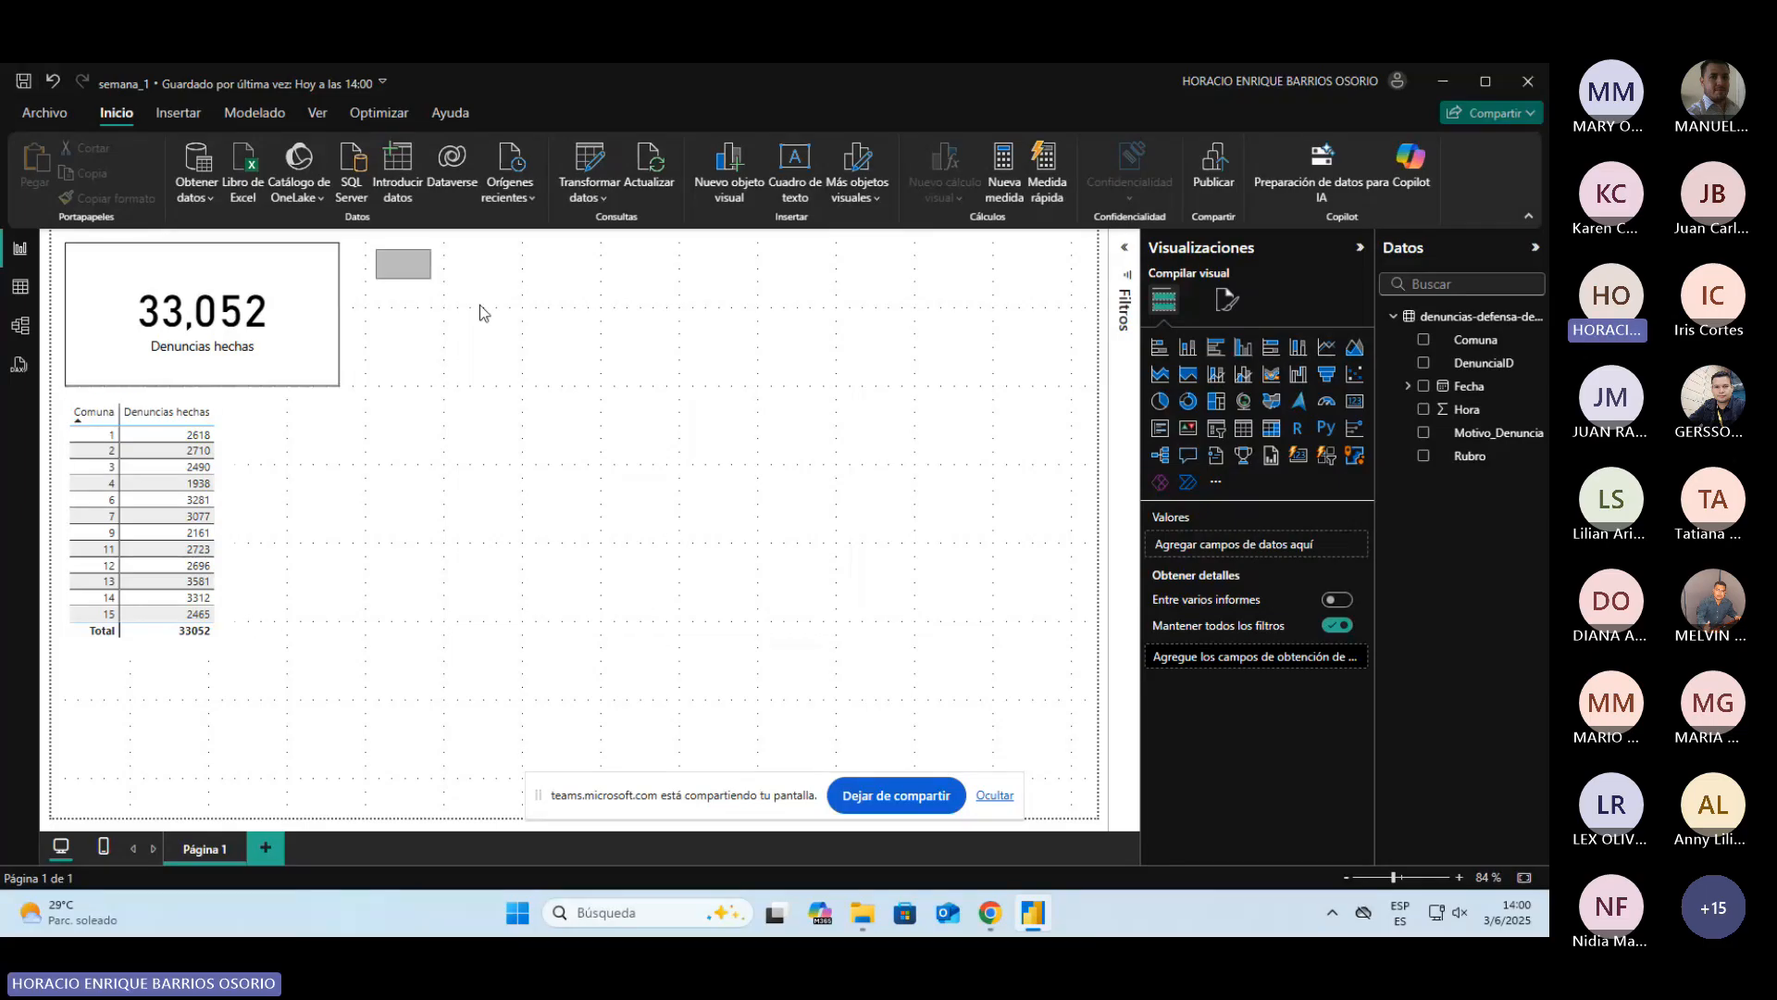
{"action": "mouse_move", "coordinate": [479, 312]}
{"action": "left_mouse_down"}
{"action": "mouse_move", "coordinate": [1058, 769]}
{"action": "mouse_move", "coordinate": [1074, 805]}
{"action": "mouse_move", "coordinate": [1055, 765]}
{"action": "mouse_move", "coordinate": [1077, 808]}
{"action": "mouse_move", "coordinate": [362, 242]}
{"action": "mouse_move", "coordinate": [1083, 794]}
{"action": "left_mouse_up"}
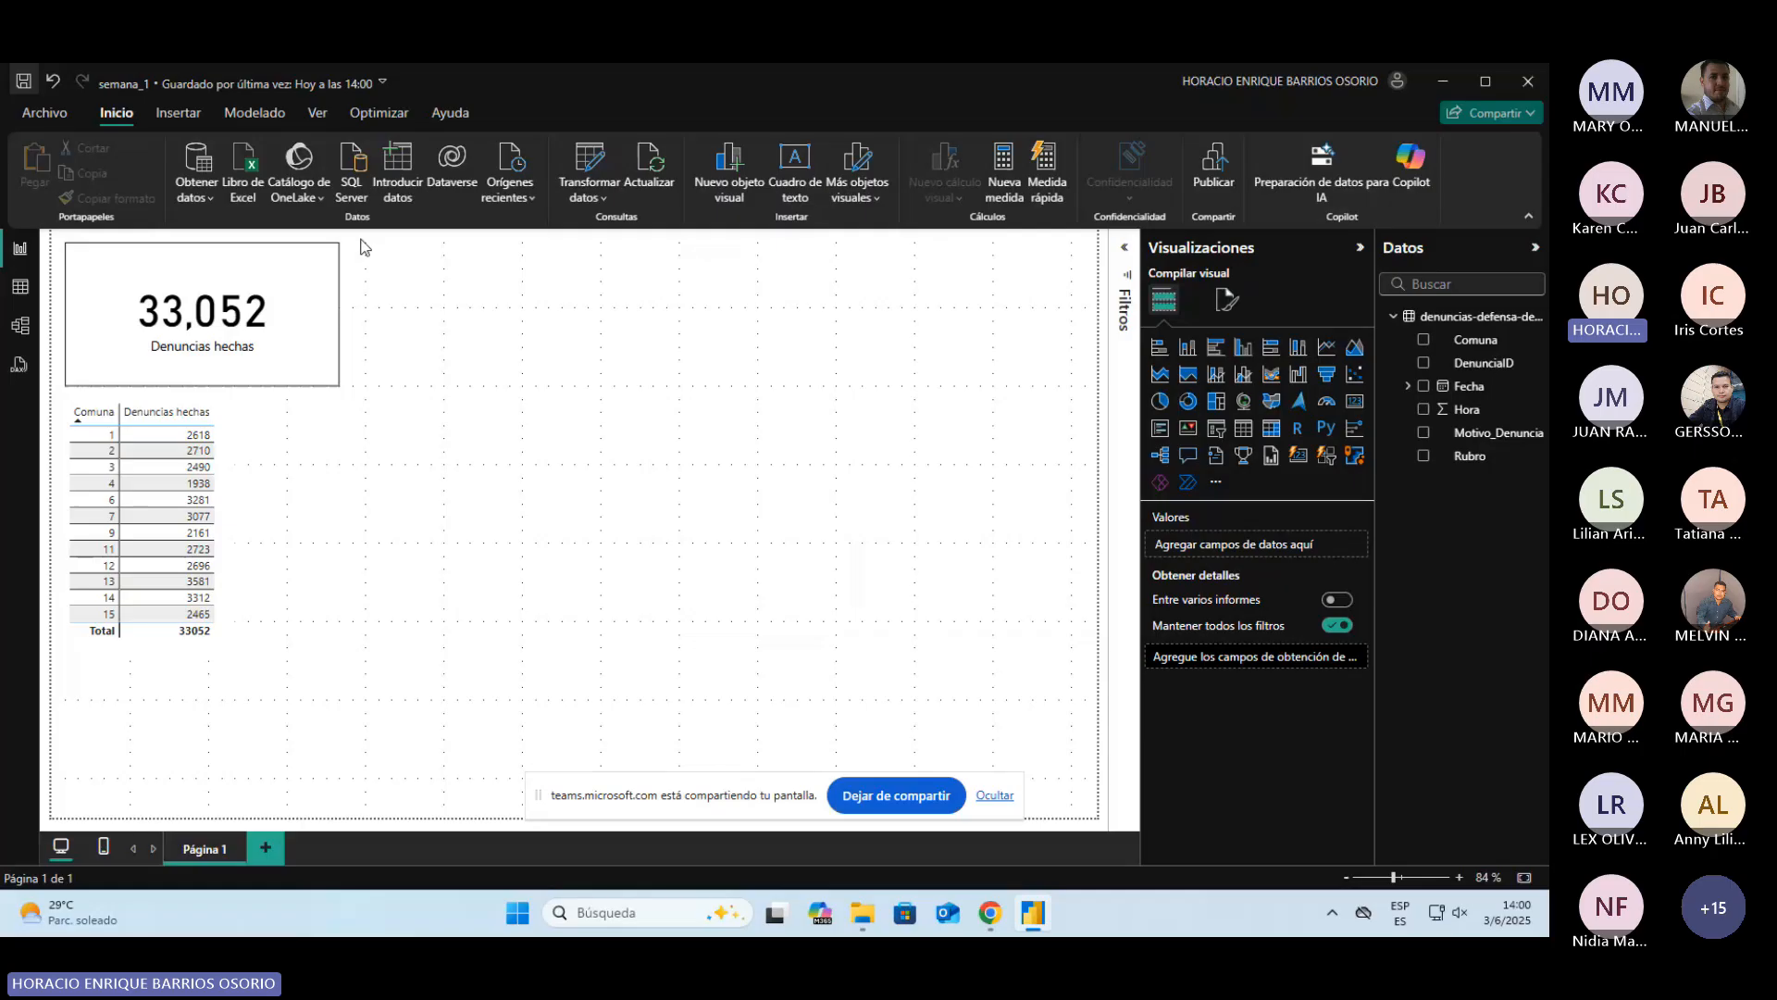
{"action": "left_click_drag", "start_coordinate": [353, 242], "coordinate": [1097, 836]}
{"action": "left_click_drag", "start_coordinate": [351, 240], "coordinate": [1090, 813]}
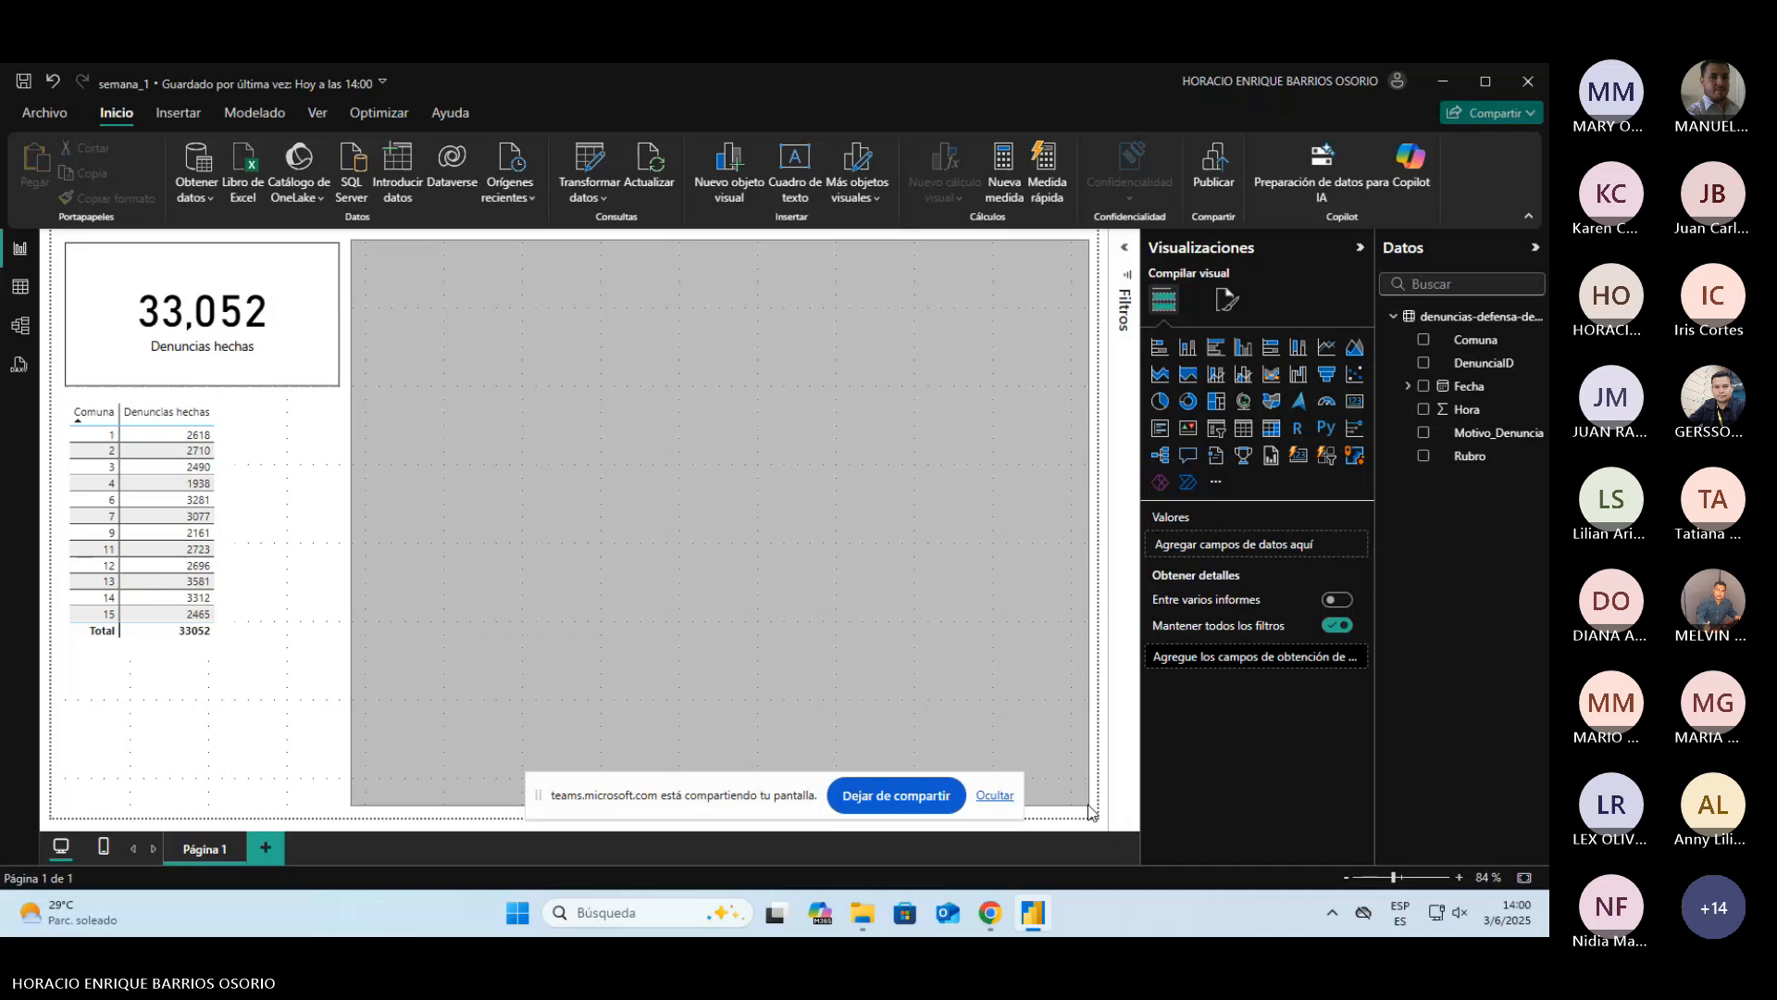
{"action": "left_click_drag", "start_coordinate": [1090, 811], "coordinate": [1090, 812]}
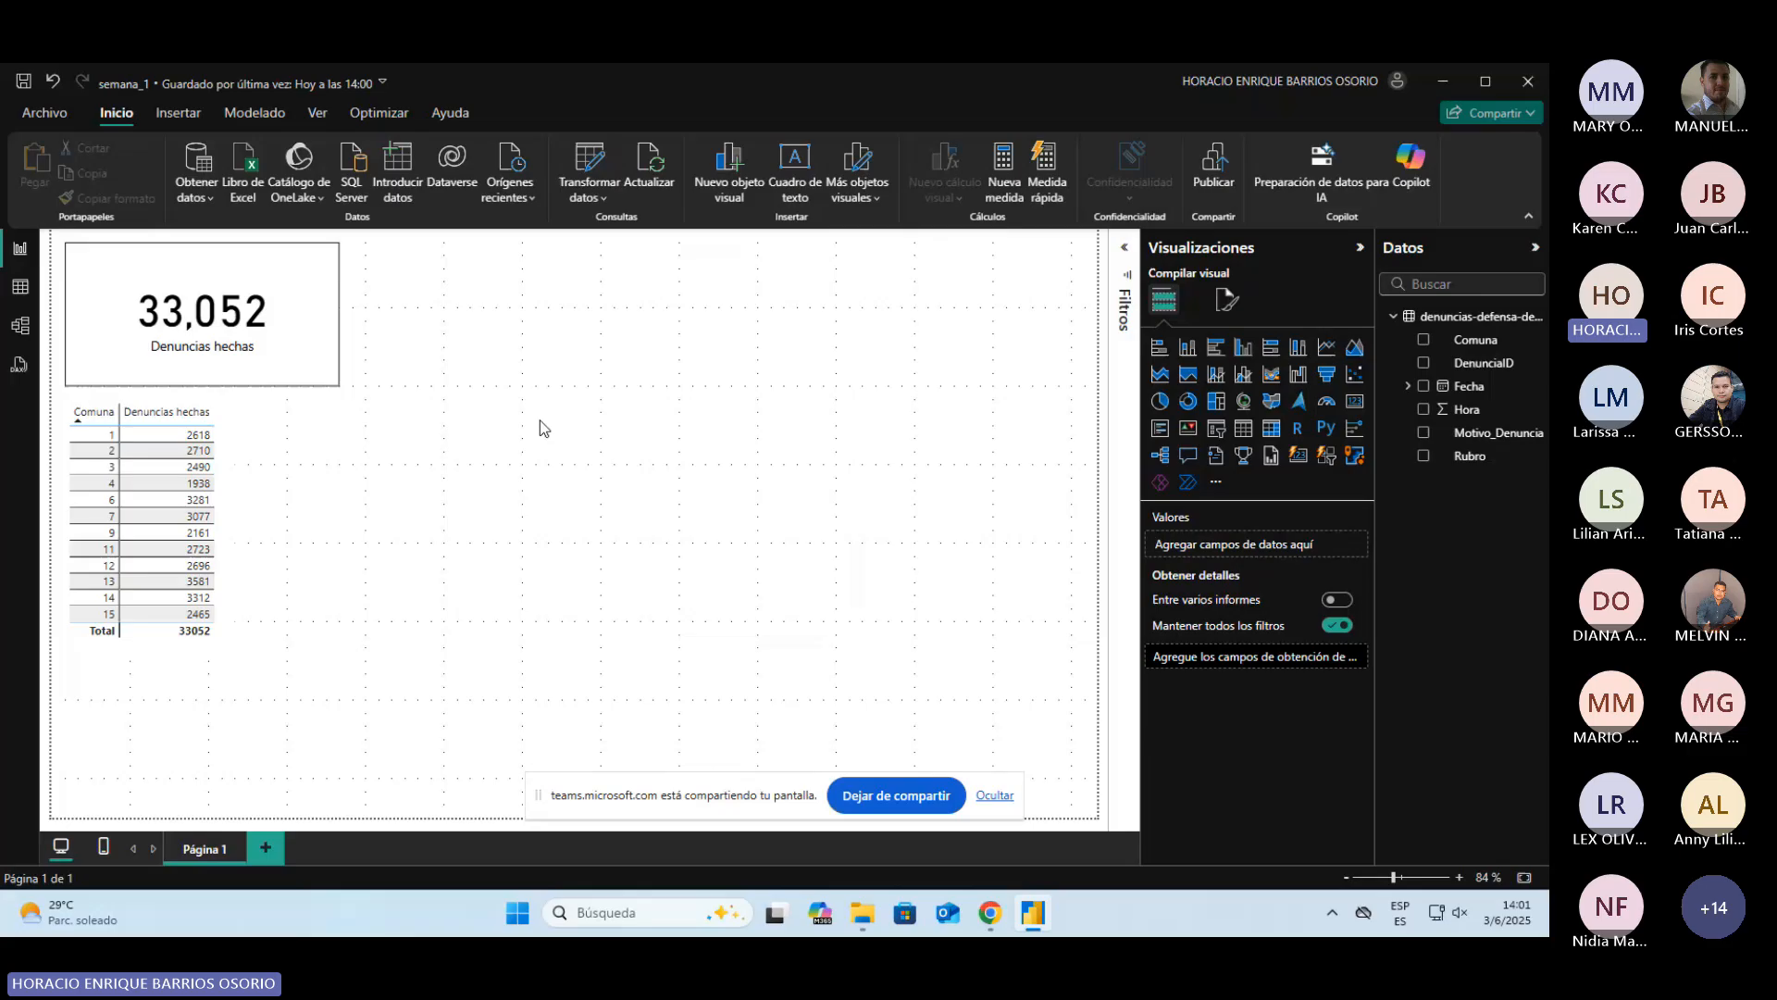
Step: Switch to Chrome, open Notion in a new tab, and open the published site of the Curso de Power BI Básico - Intermedio page
{"action": "mouse_move", "coordinate": [1008, 908]}
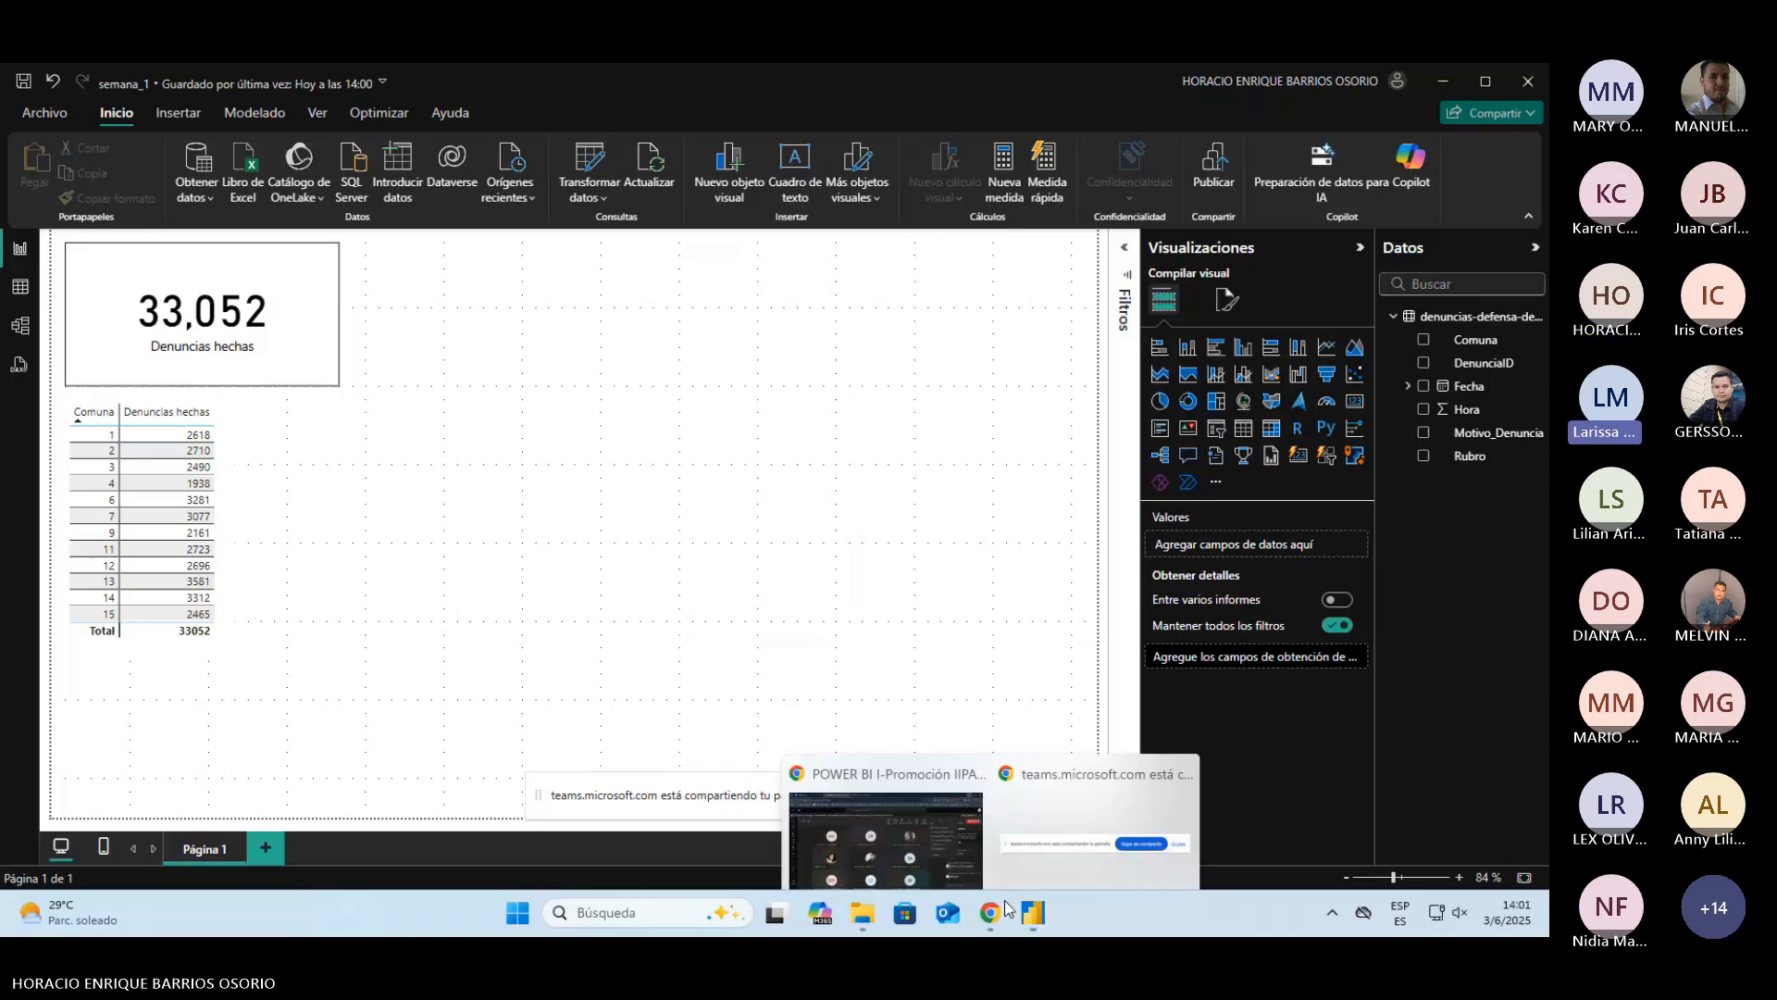
{"action": "left_click", "coordinate": [905, 824]}
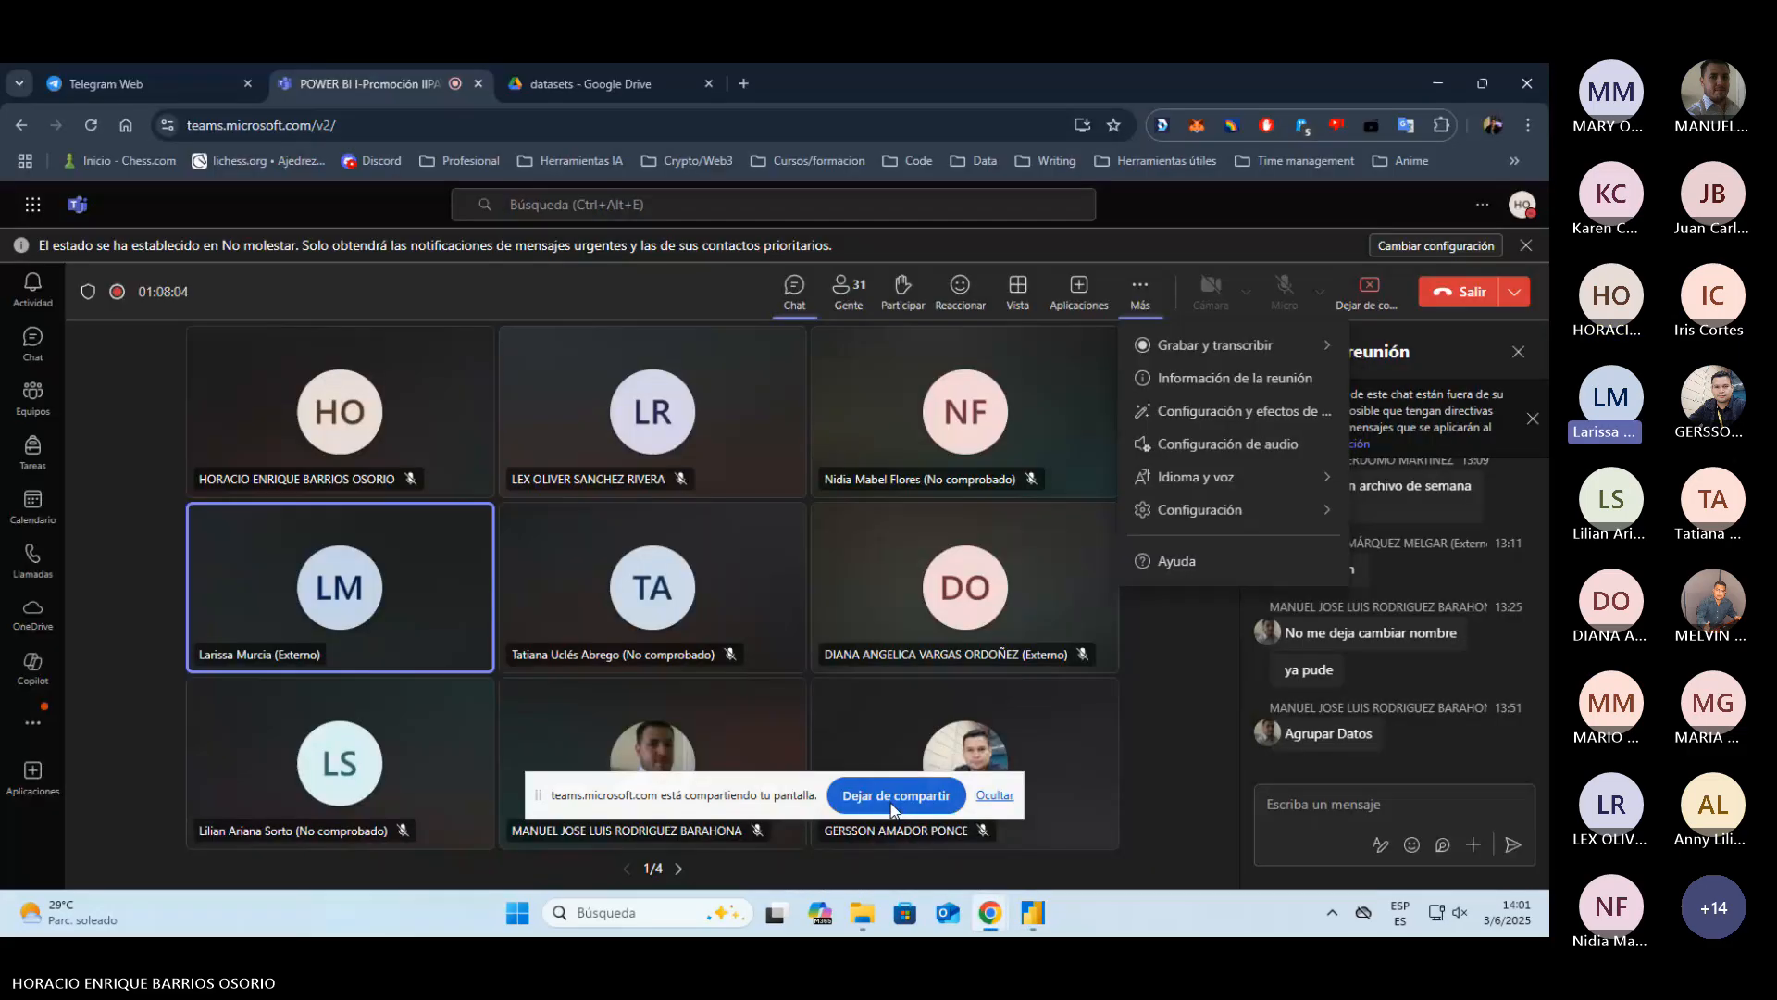
{"action": "left_click", "coordinate": [1169, 709]}
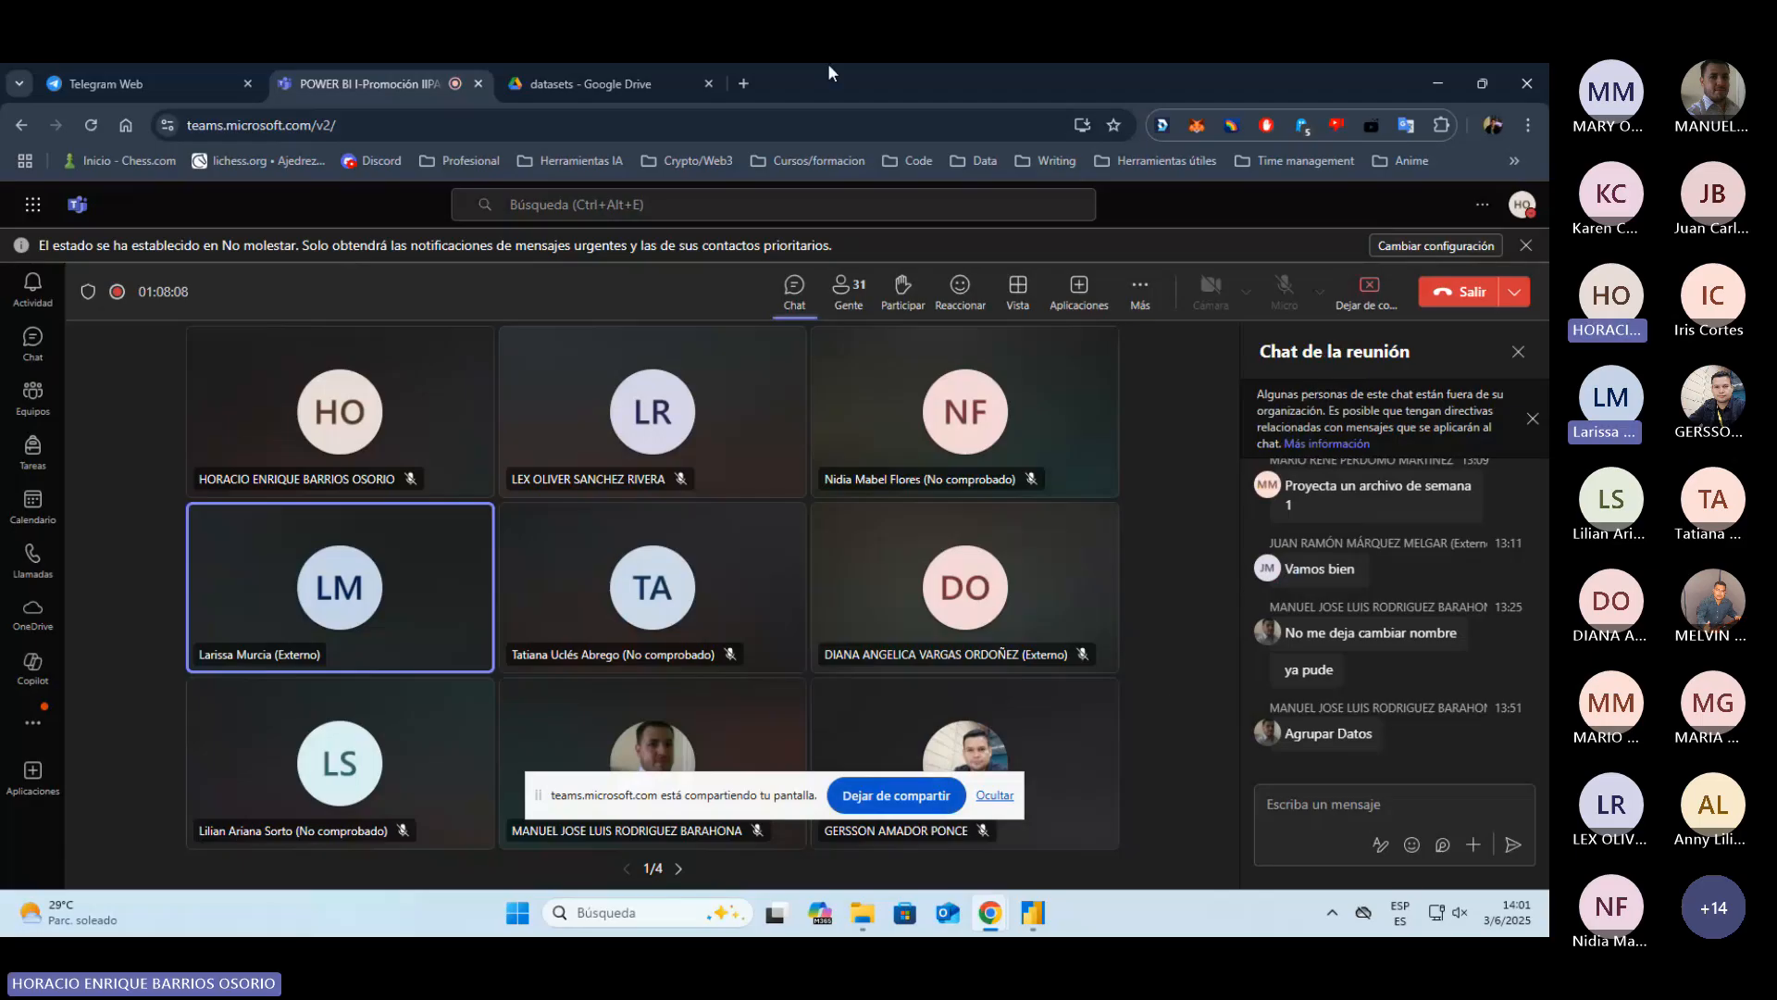
{"action": "left_click", "coordinate": [743, 83]}
{"action": "left_click", "coordinate": [719, 535]}
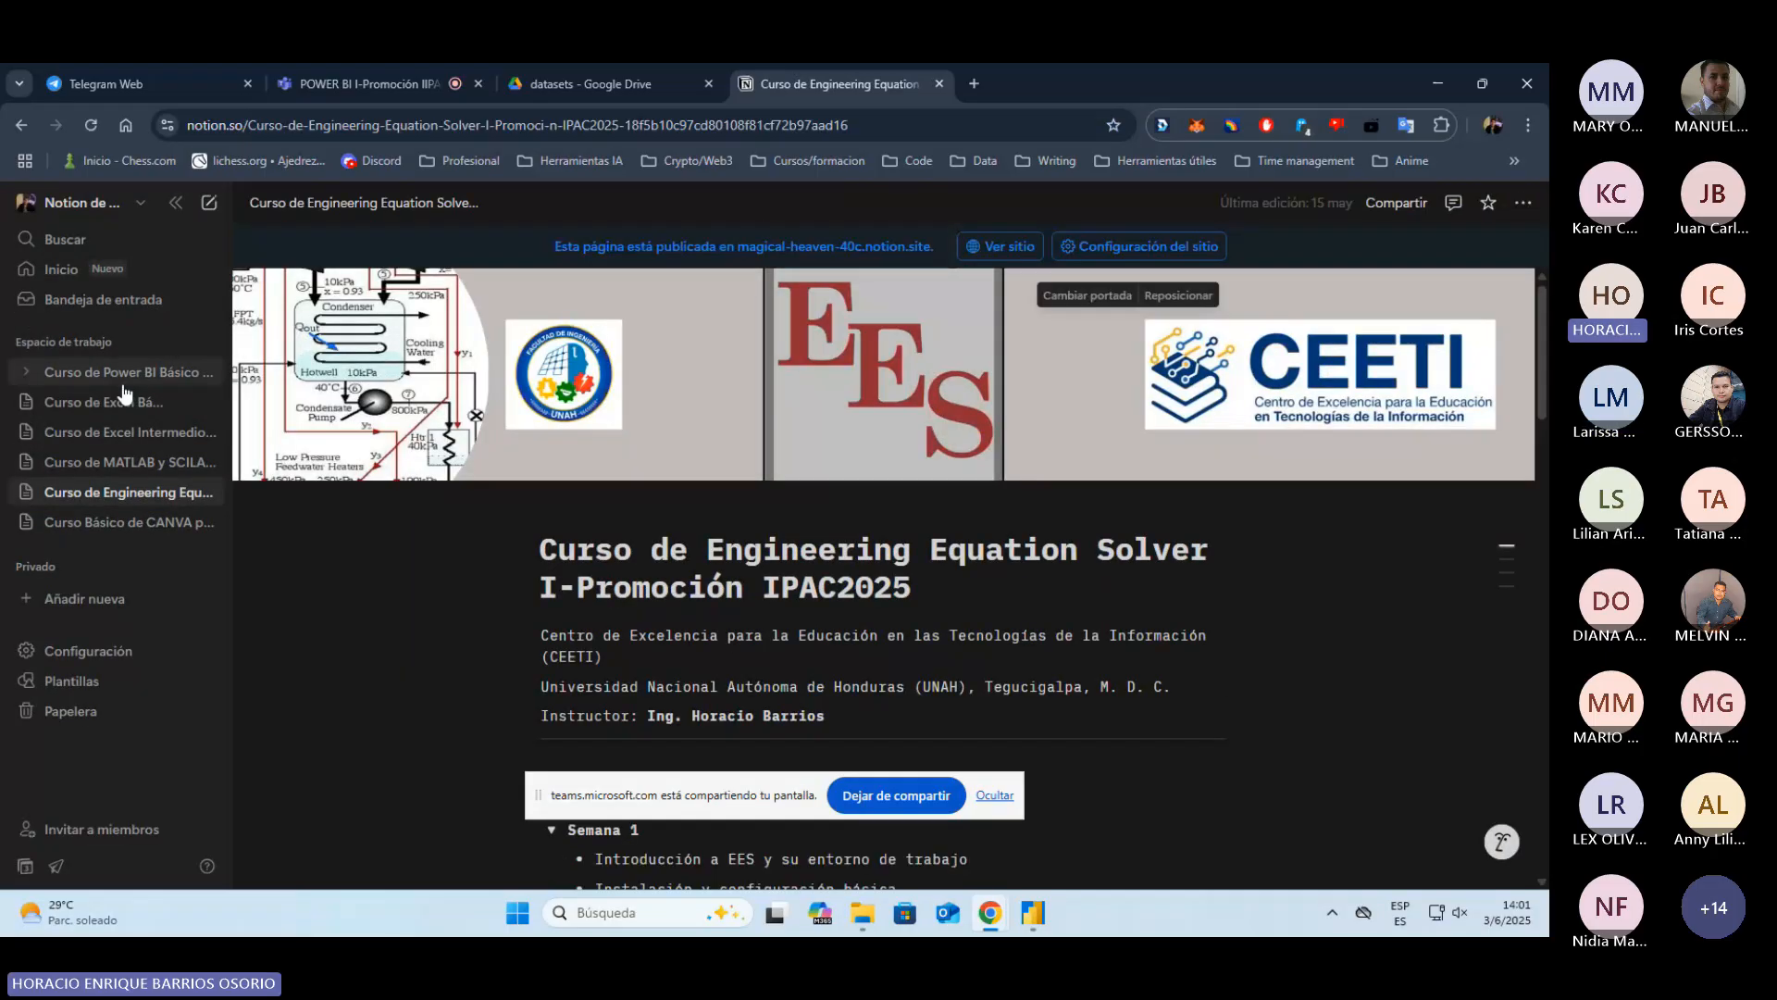
{"action": "left_click", "coordinate": [126, 375]}
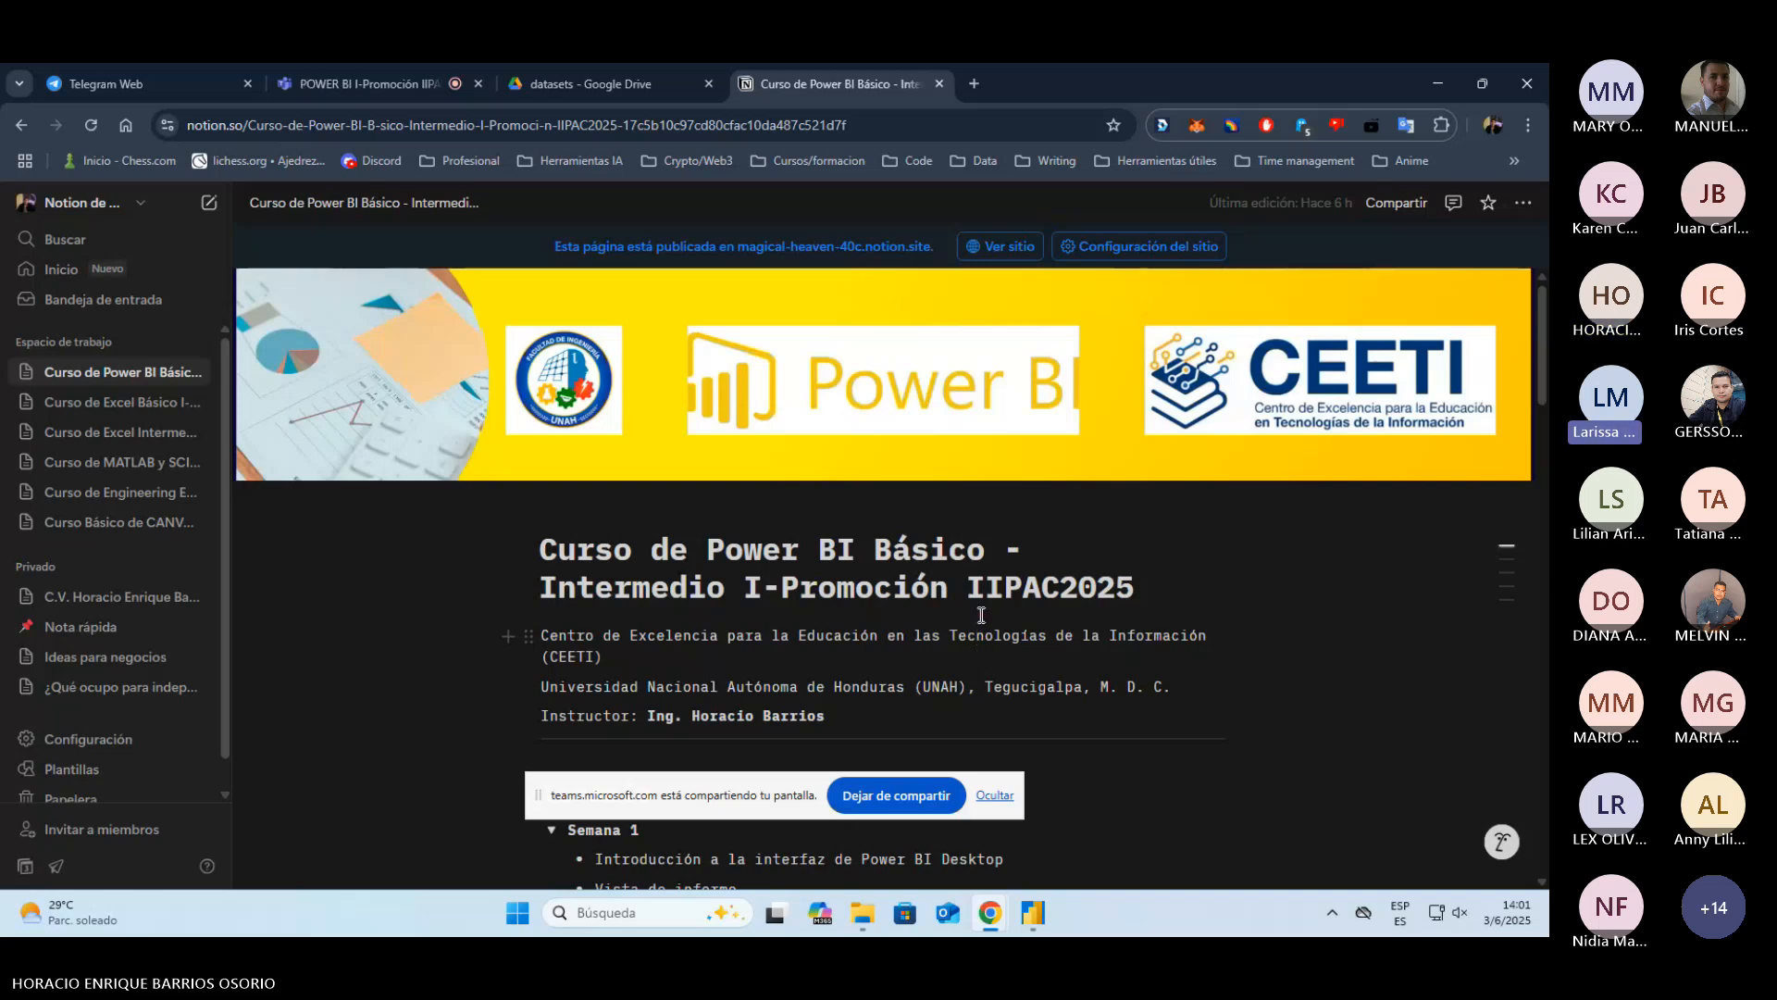
{"action": "left_click", "coordinate": [1000, 246]}
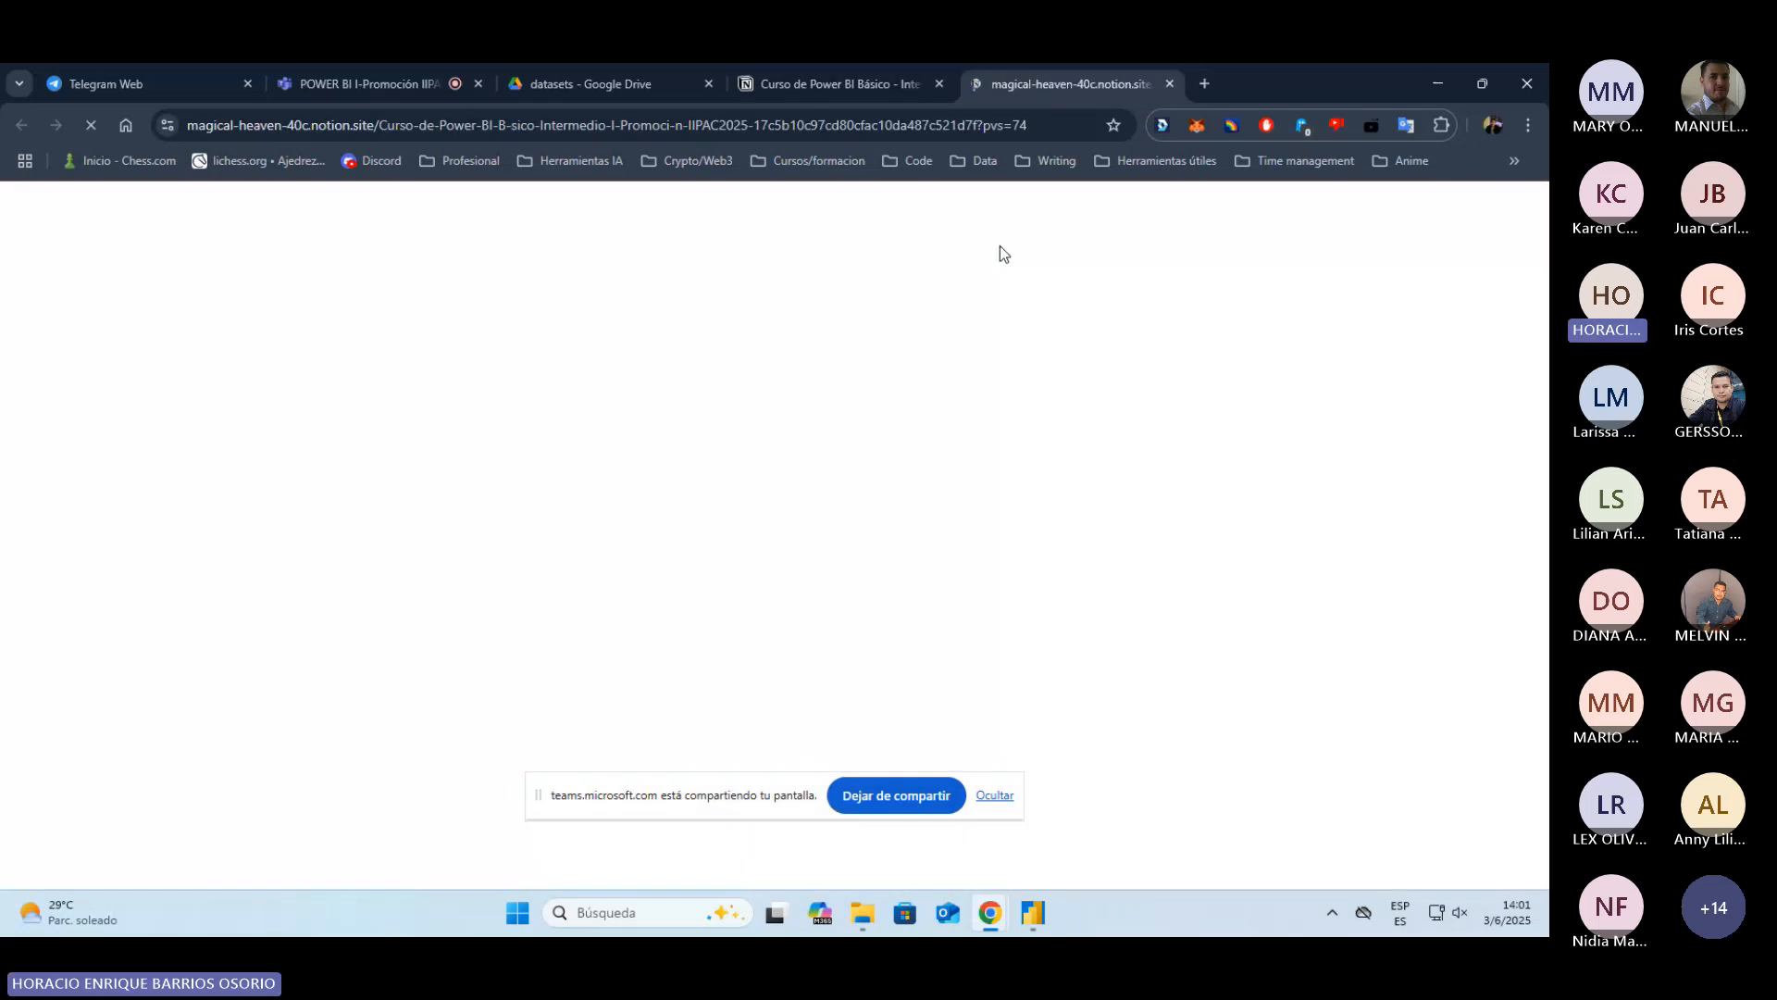
{"action": "left_click", "coordinate": [824, 81]}
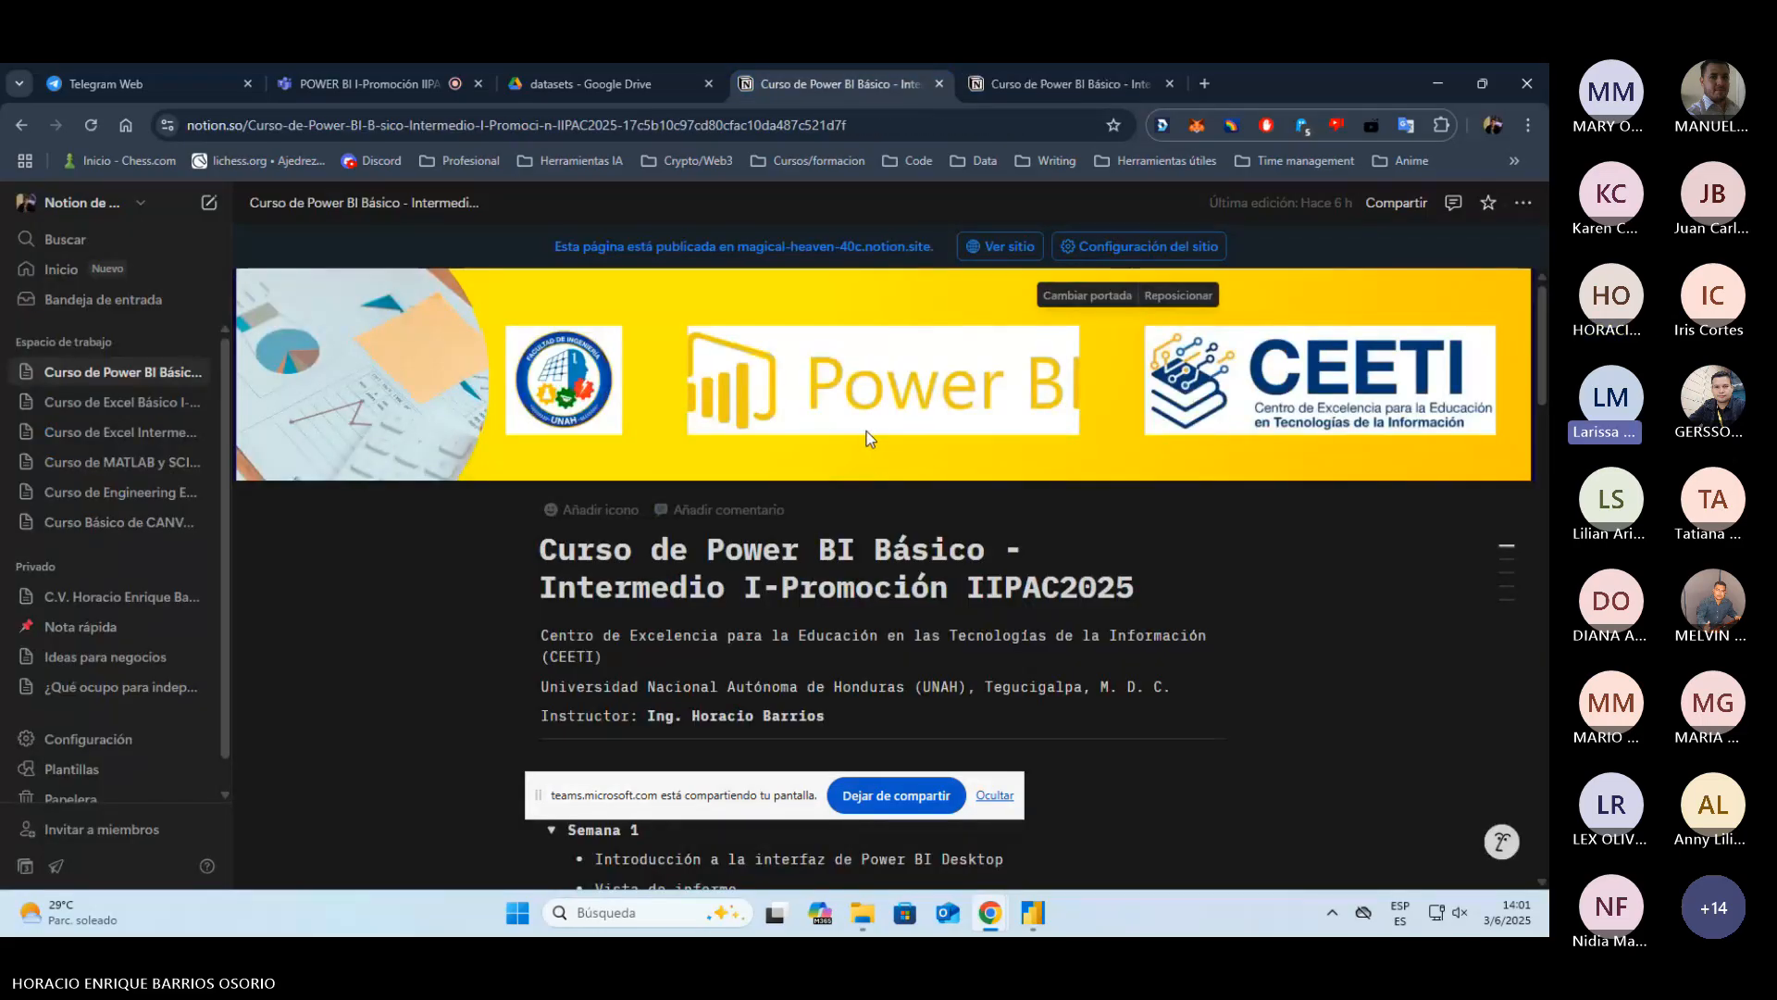
{"action": "left_click", "coordinate": [1065, 83]}
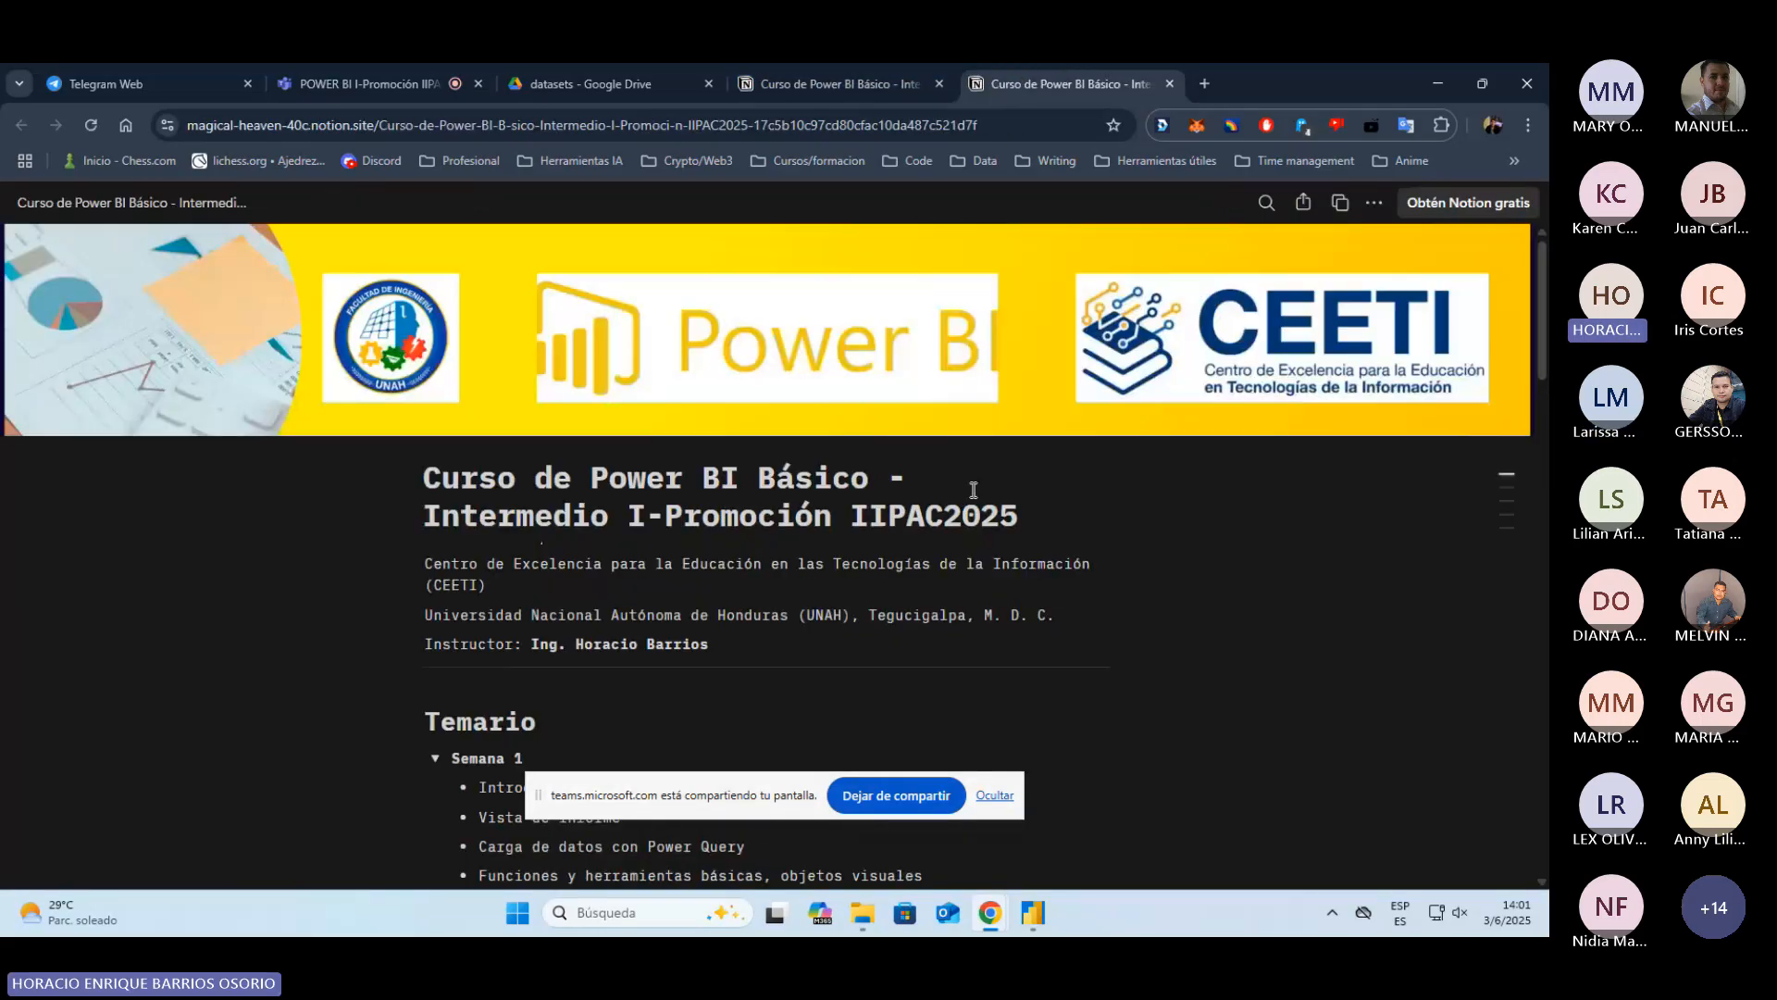
Step: Open the course's Google Drive folder from Enlaces de interés and select denuncias-defensa-del-consumidor.csv in the datasets folder
{"action": "scroll", "coordinate": [974, 492], "scroll_direction": "down", "scroll_amount": 3}
{"action": "mouse_move", "coordinate": [1506, 377]}
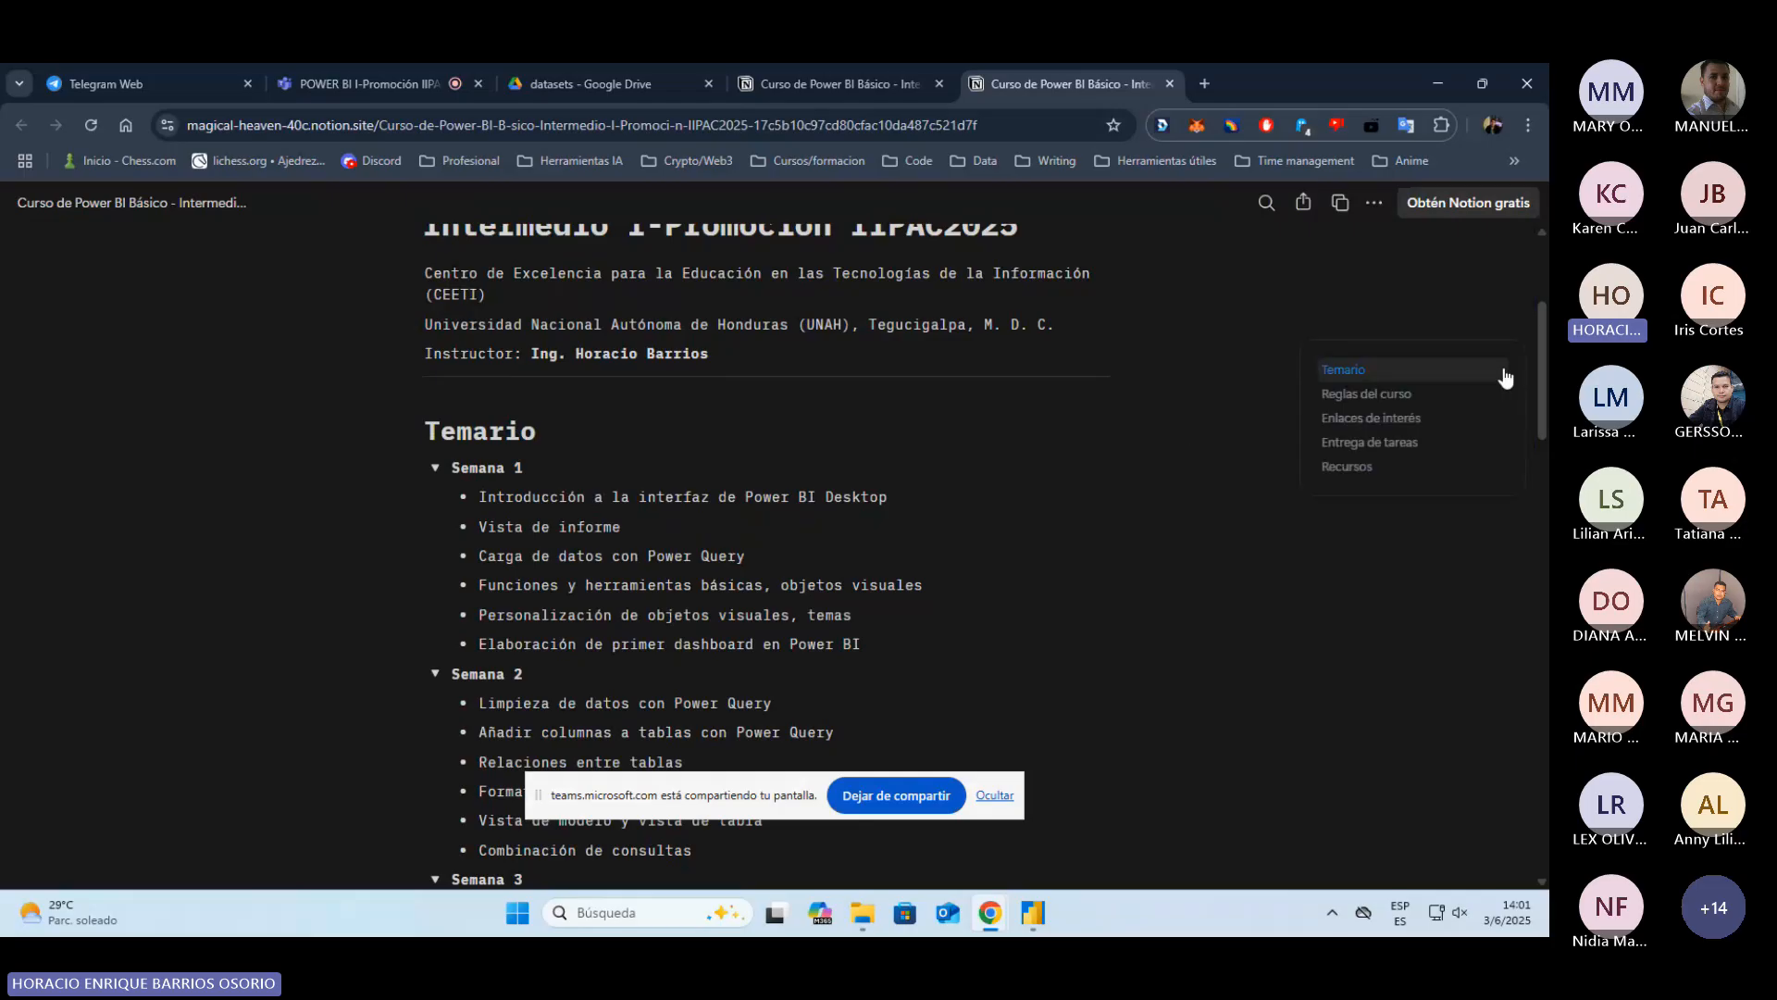
{"action": "left_click", "coordinate": [1359, 421]}
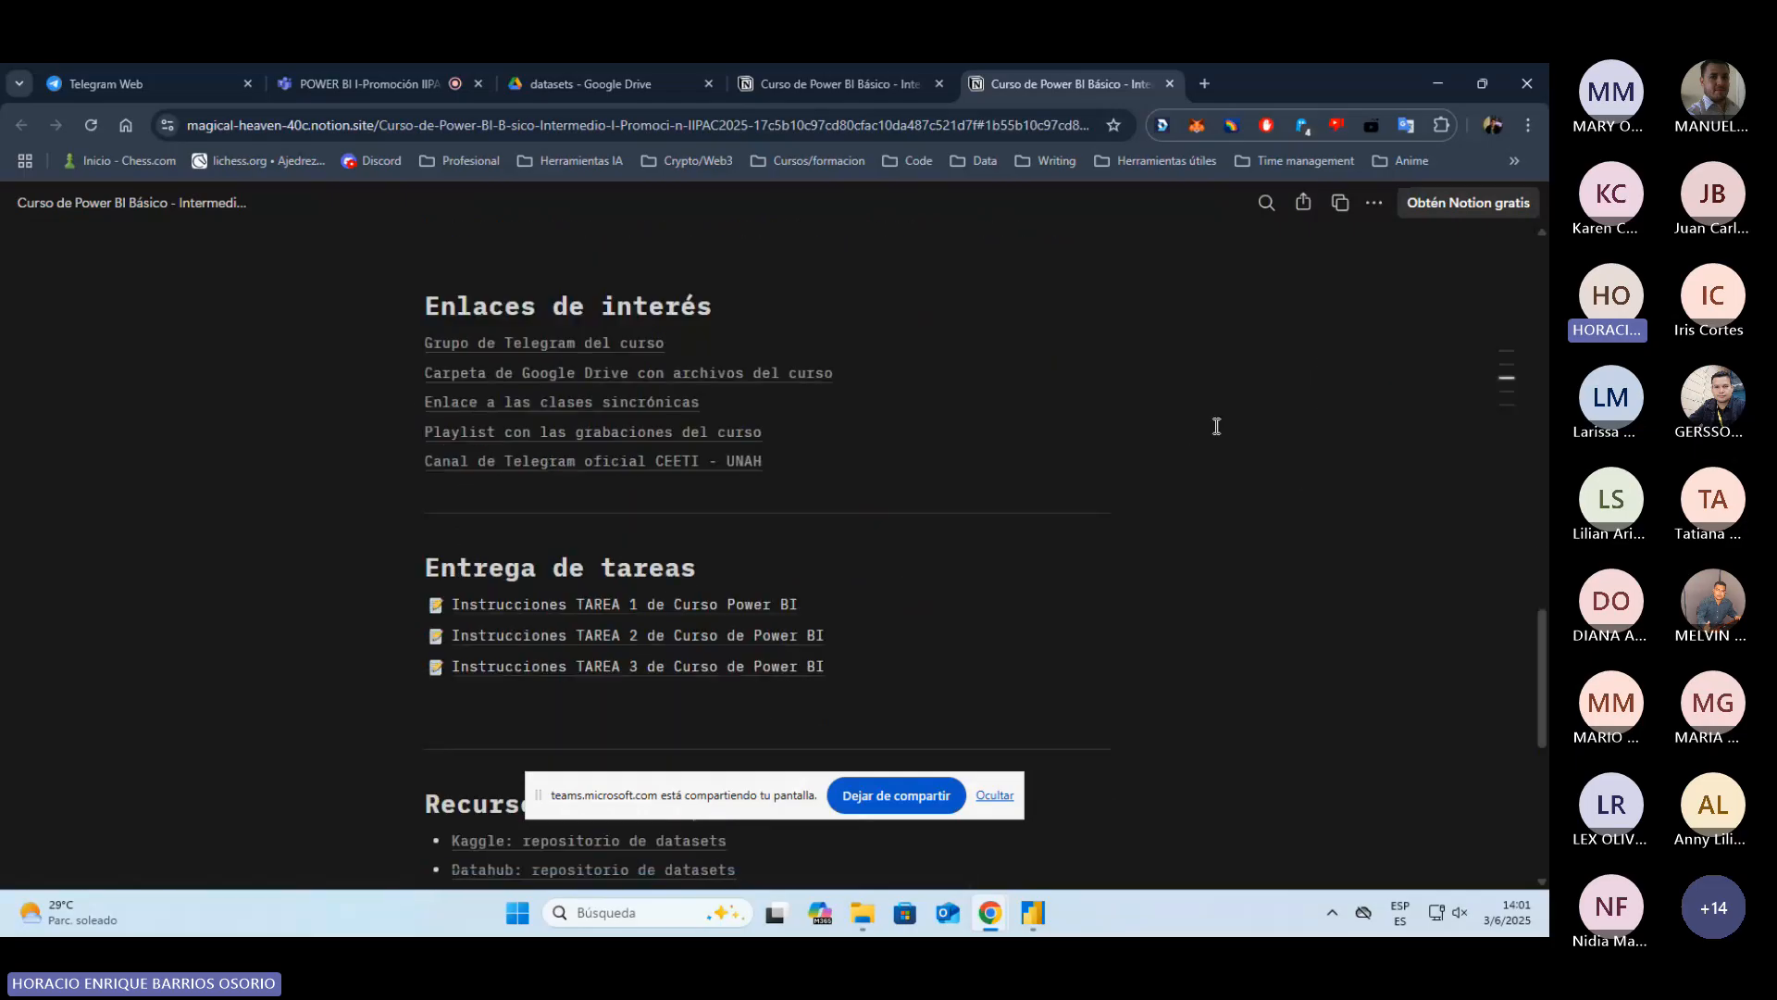
{"action": "left_click", "coordinate": [659, 372]}
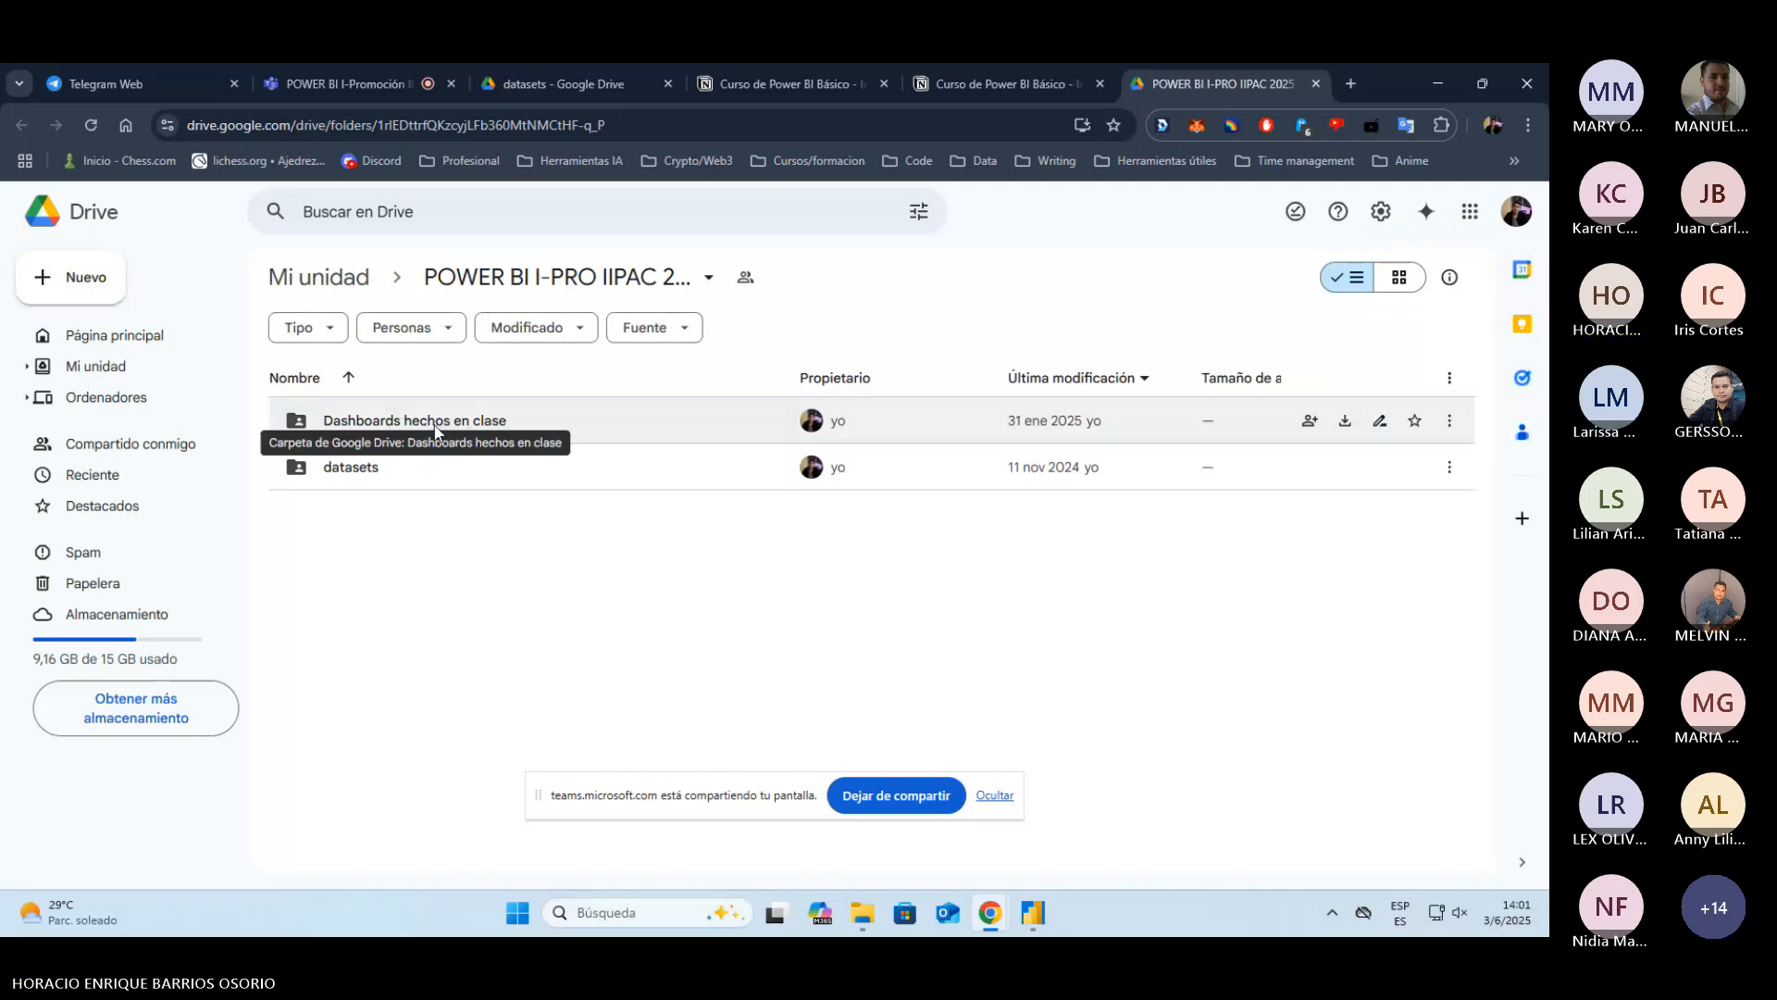
{"action": "double_click", "coordinate": [374, 475]}
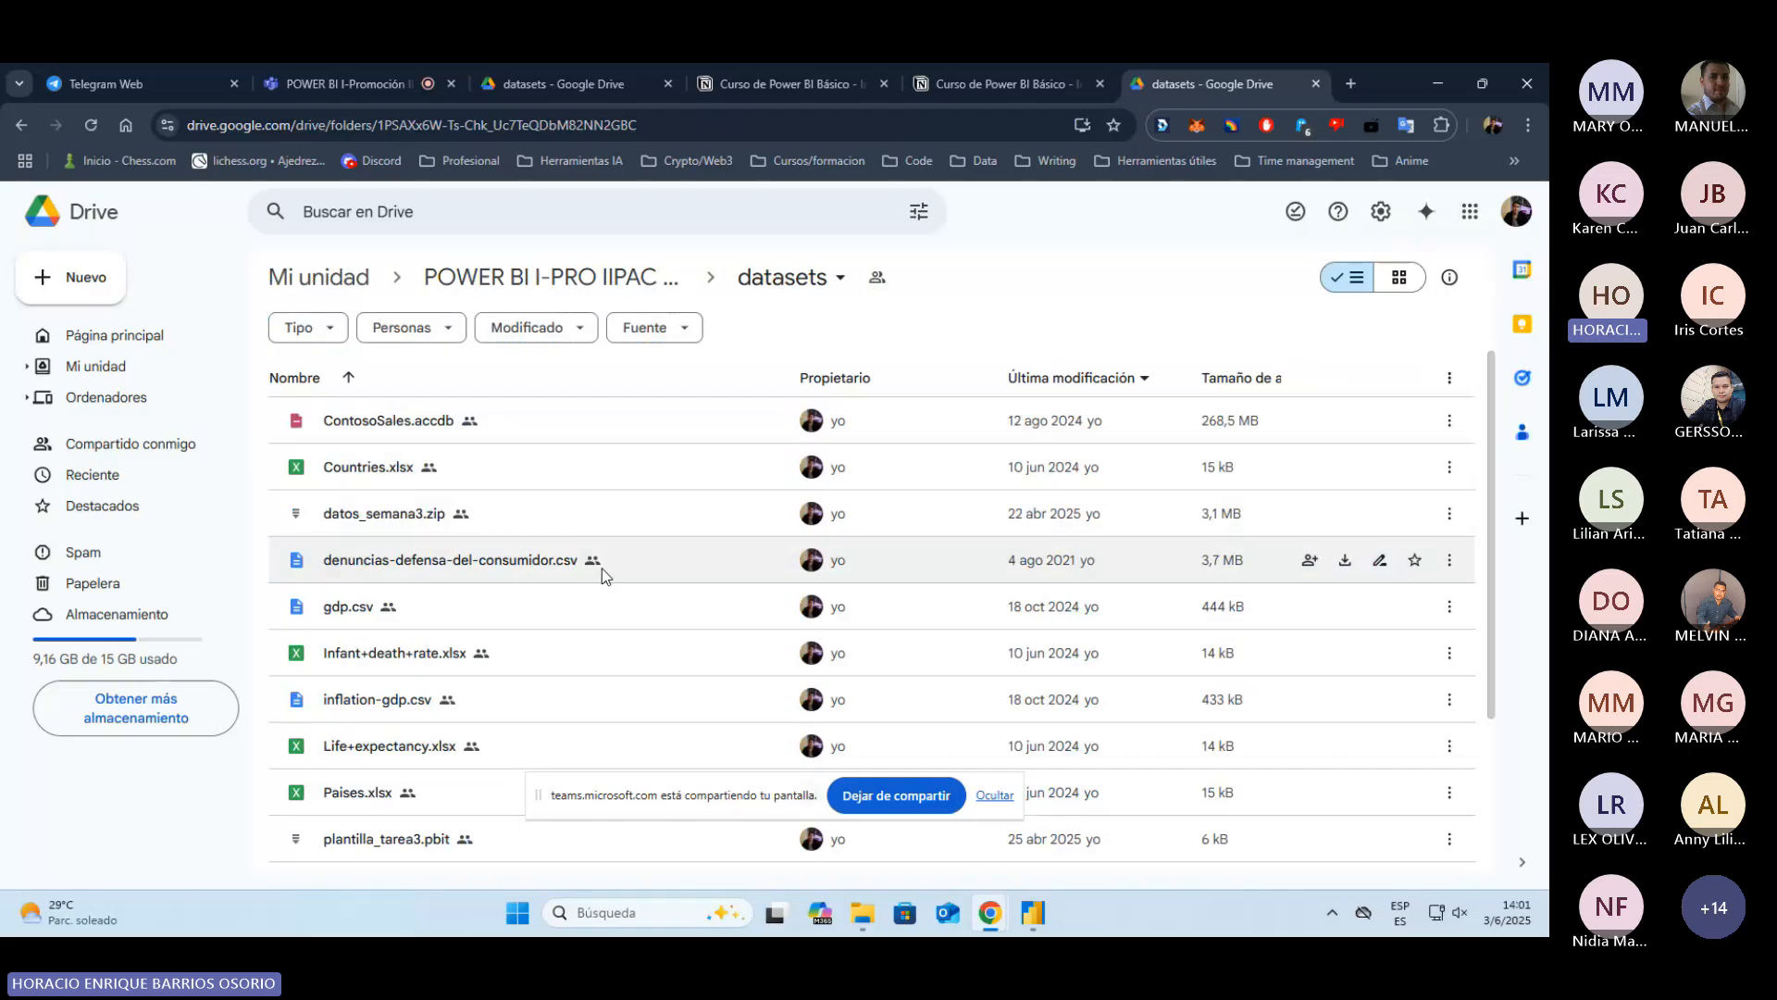
{"action": "left_click", "coordinate": [395, 559]}
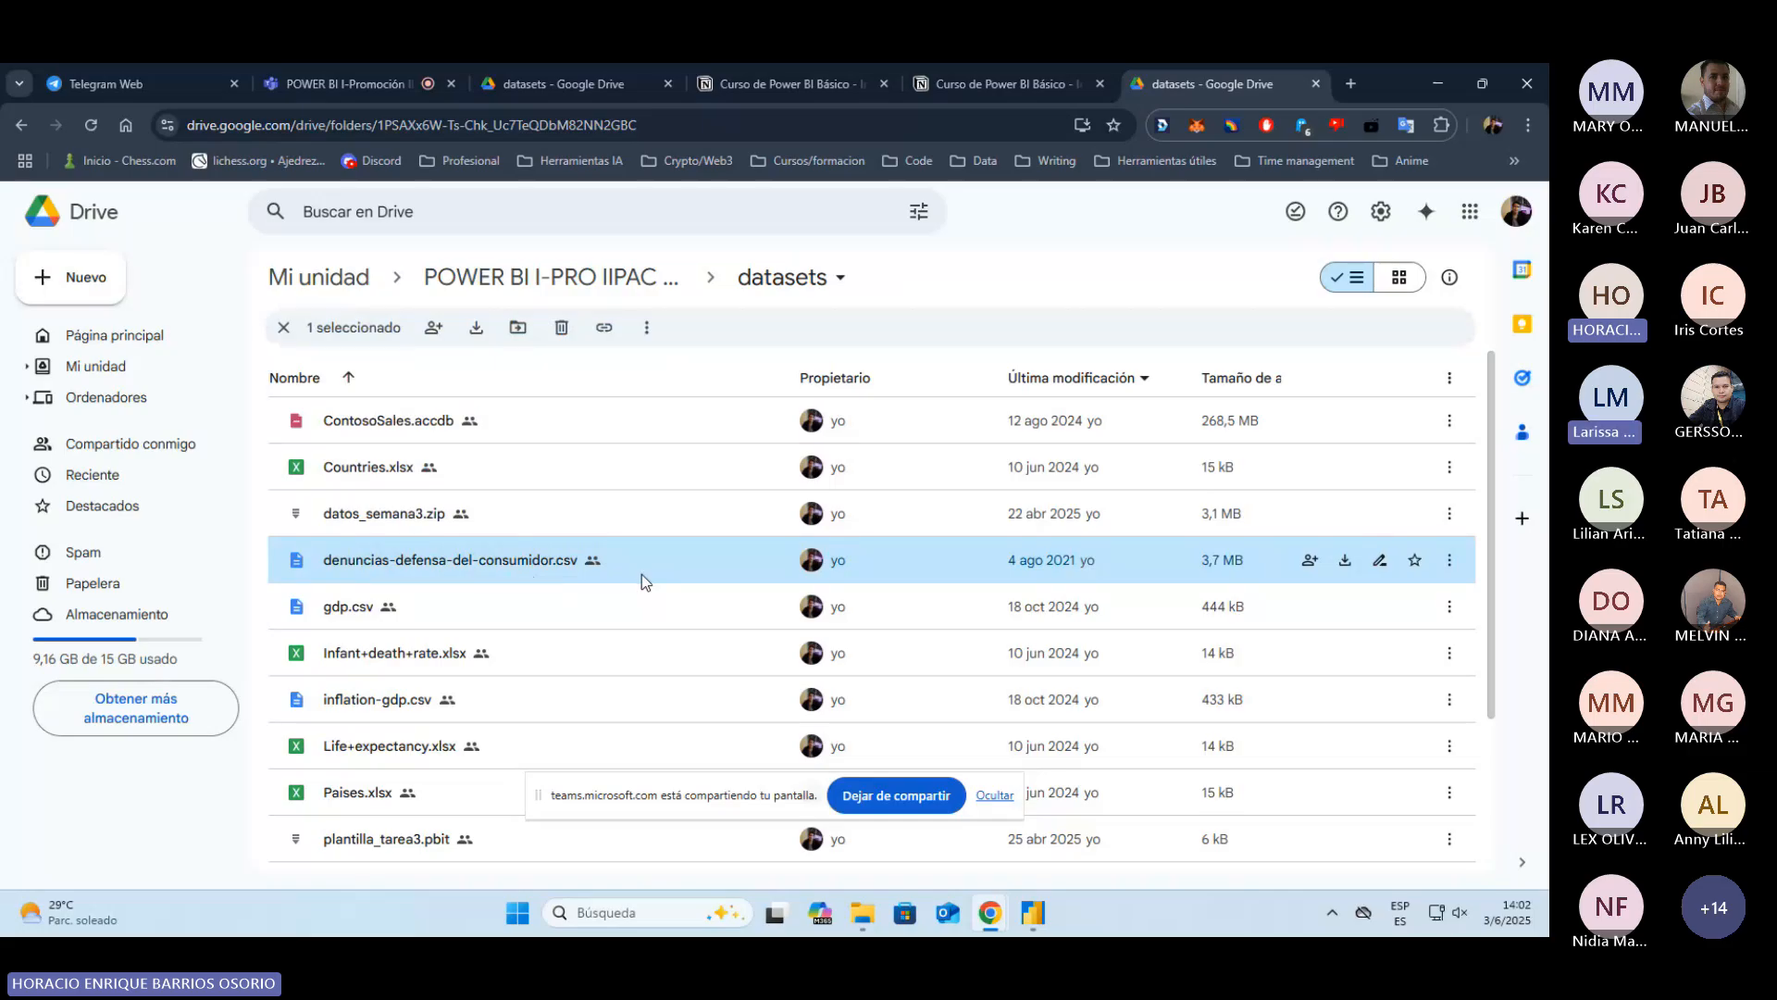
Step: Revisit the published course page's links, return to the datasets folder, and close that Drive tab
{"action": "left_click", "coordinate": [953, 81]}
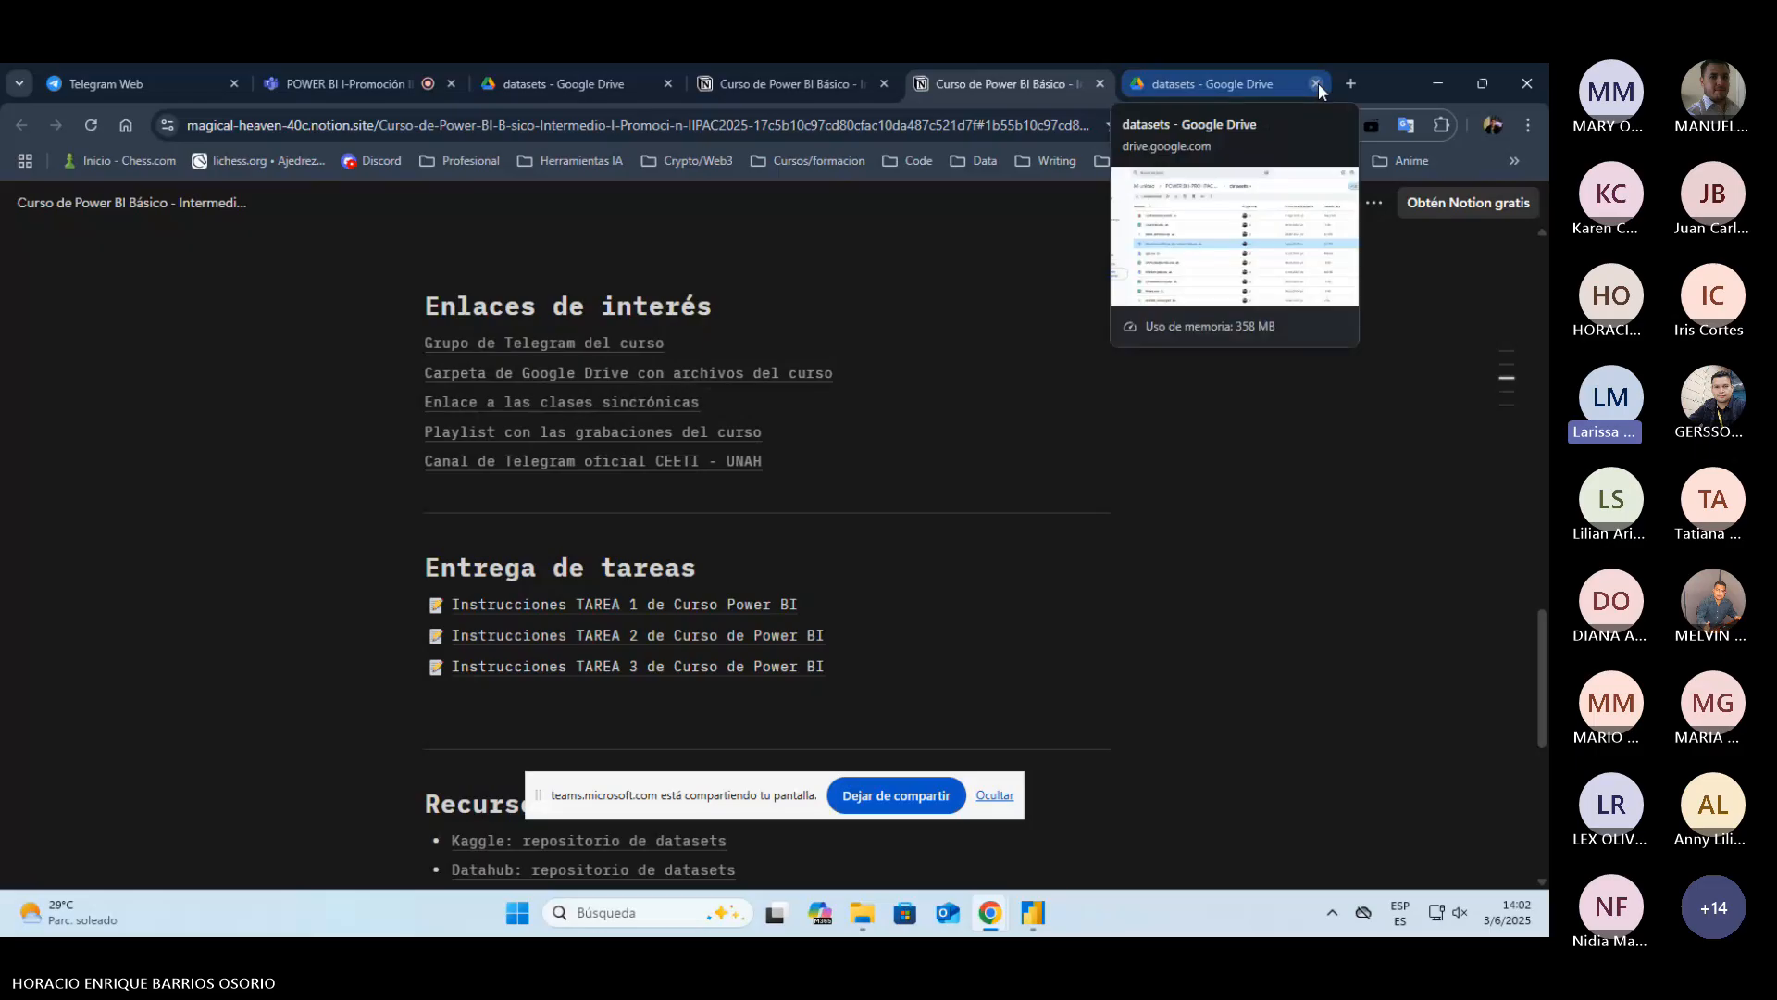
{"action": "left_click", "coordinate": [1272, 72]}
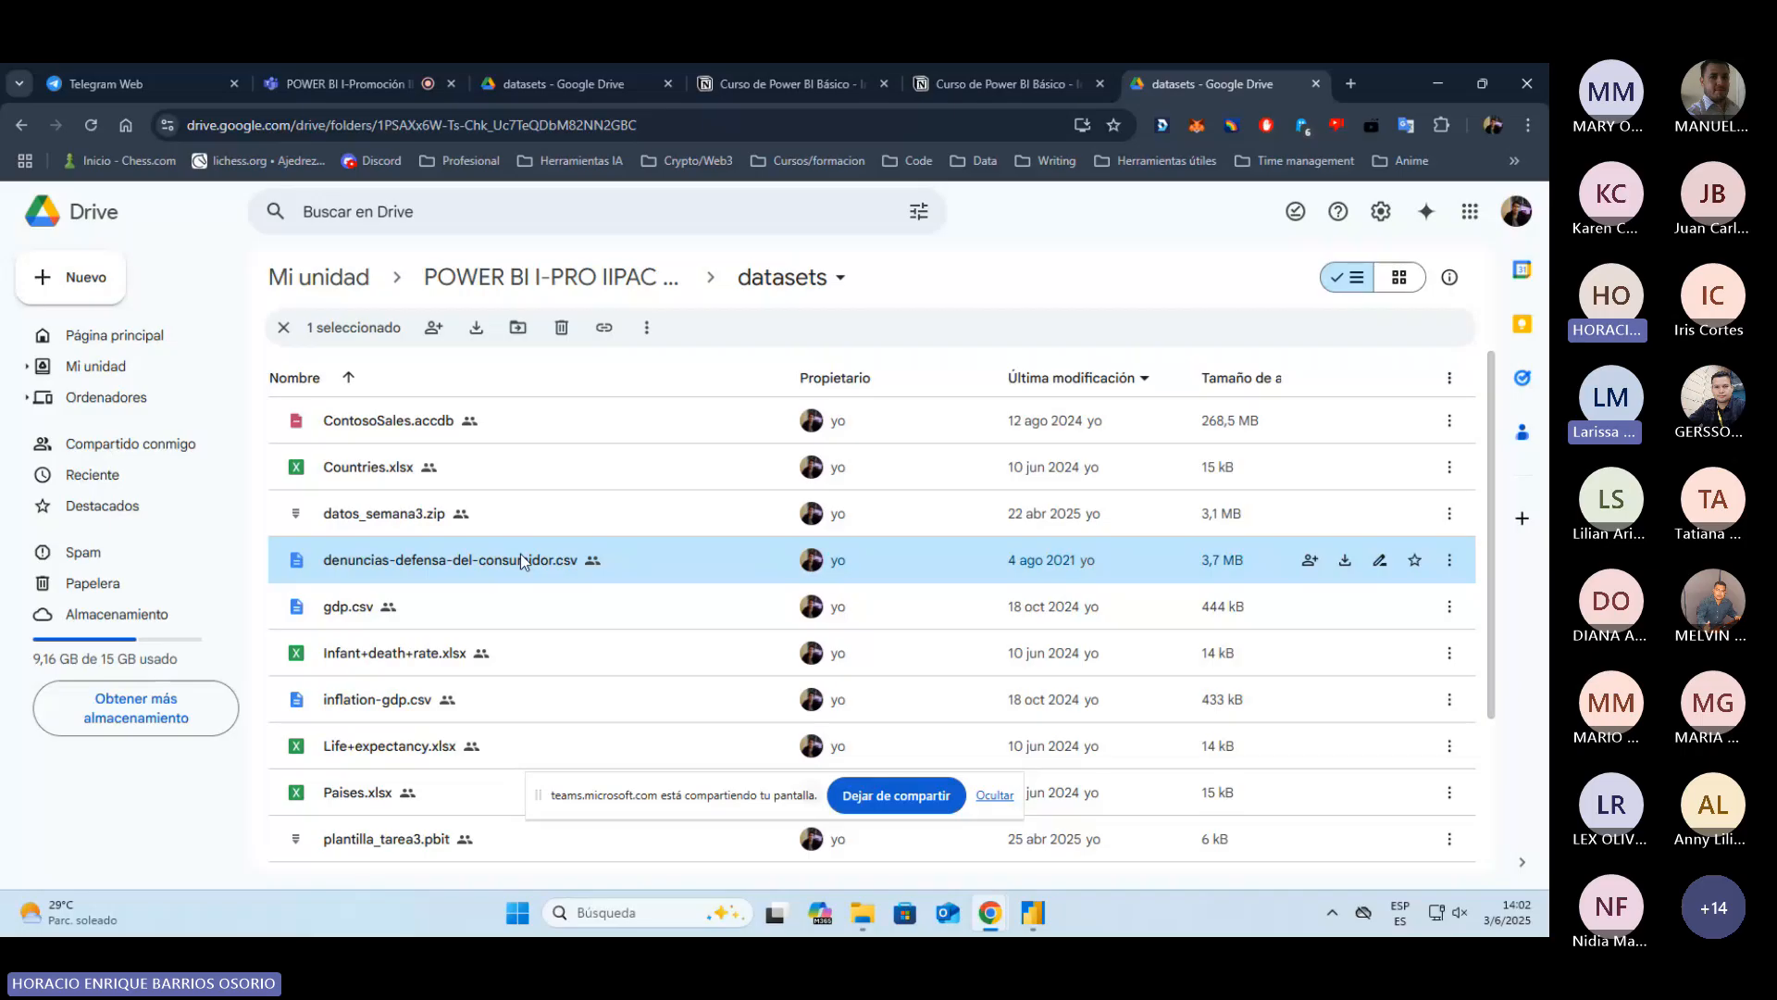
{"action": "left_click", "coordinate": [1317, 84]}
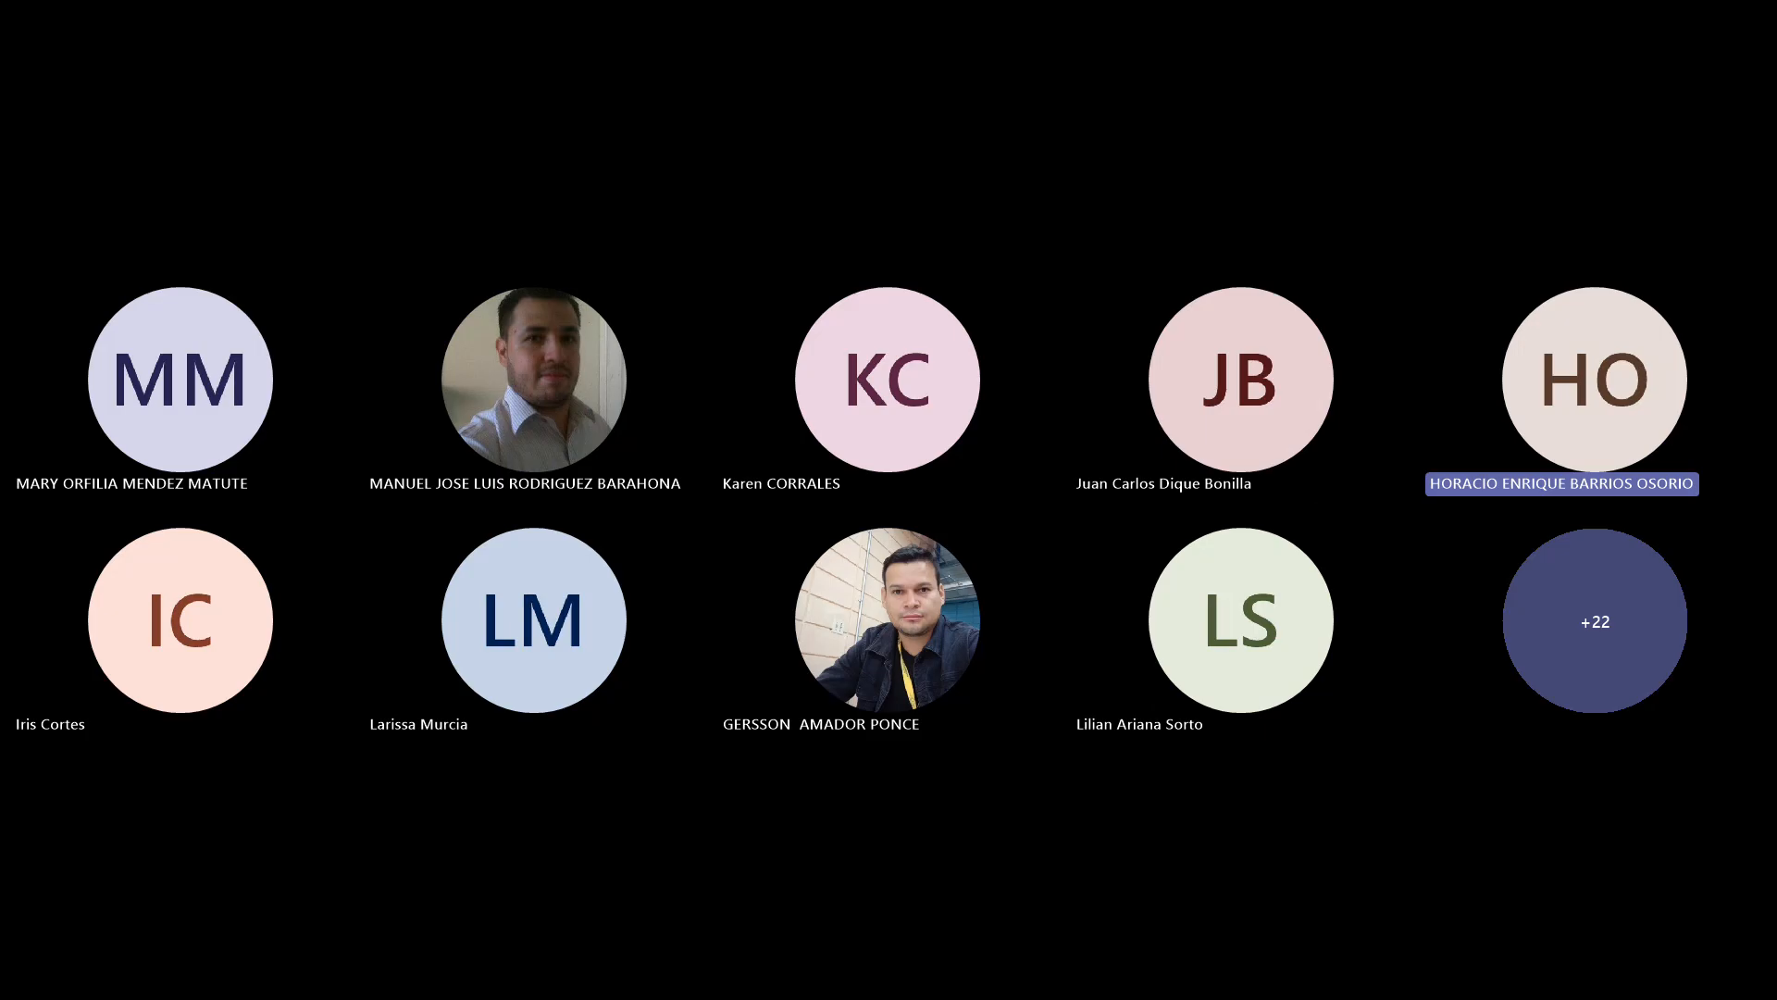